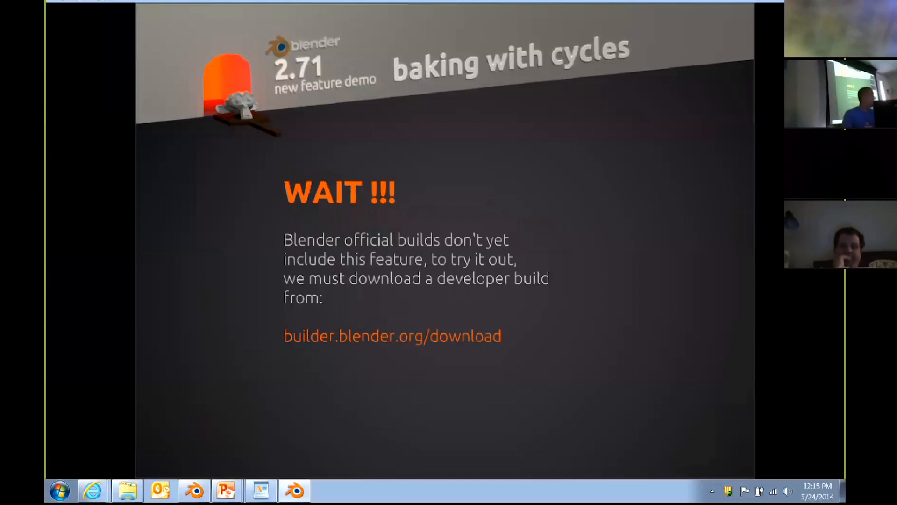
Advance the slideshow, switch to Blender and display the example scene's camera view in Rendered shading.
key("Right")
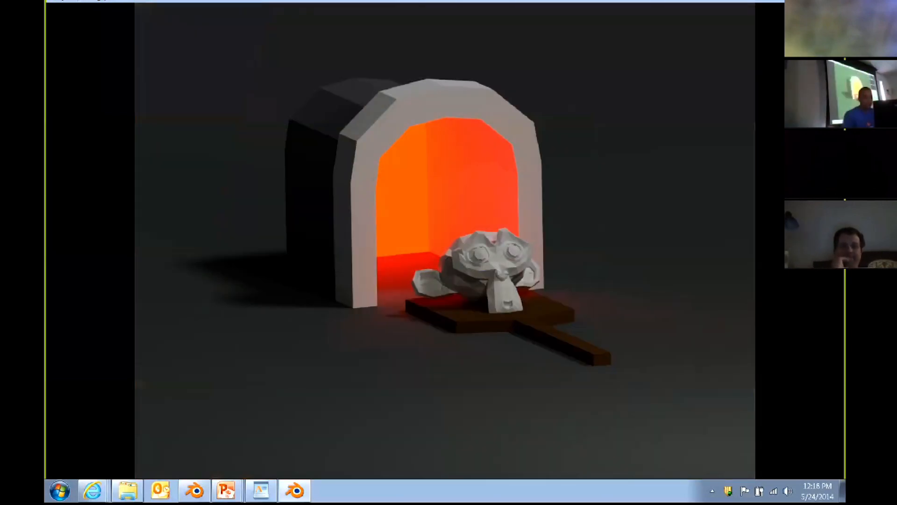
key("alt+Tab")
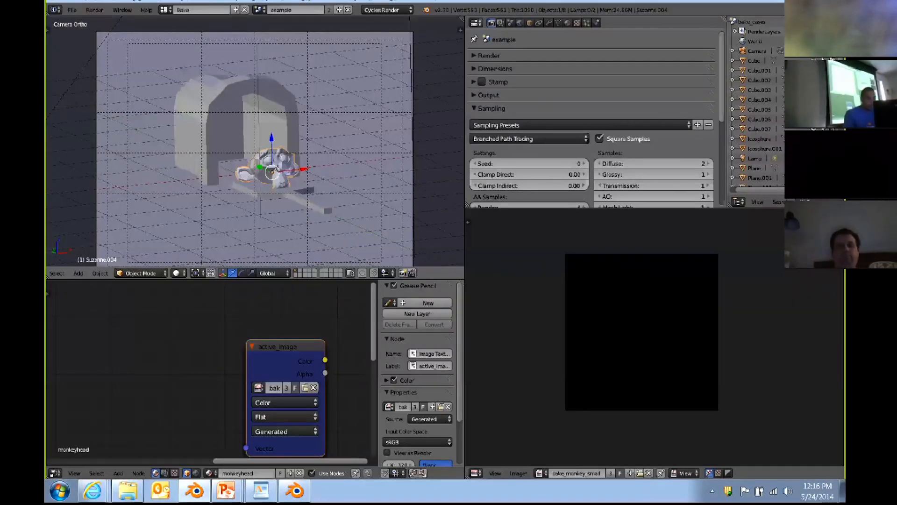
left_click(176, 273)
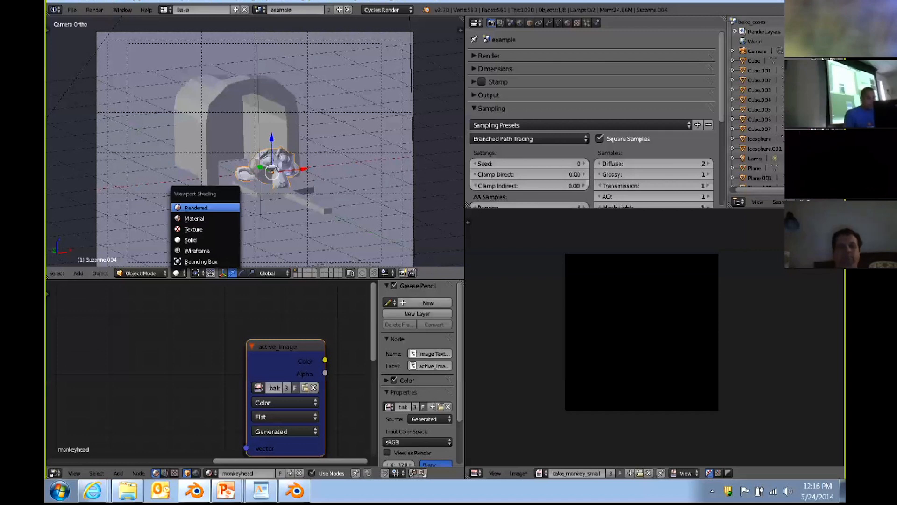
left_click(197, 208)
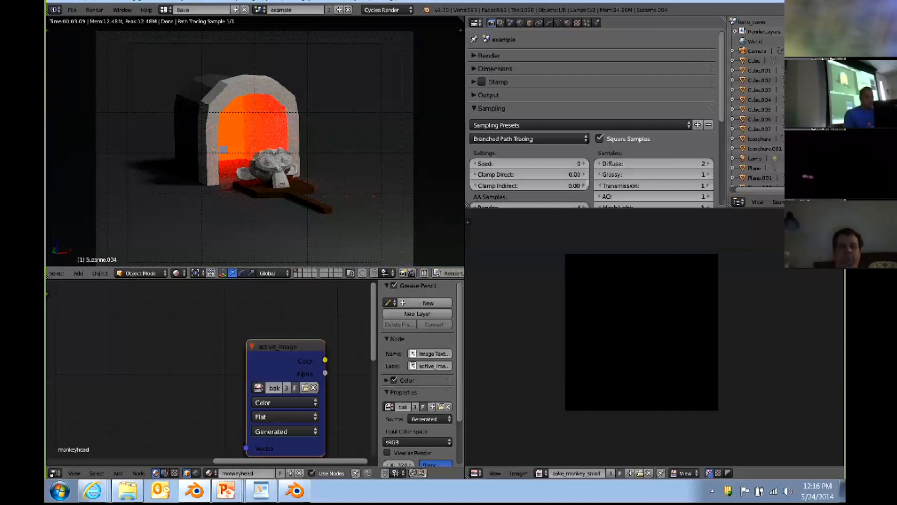
Examine the rendered monkey head and glowing oven at close range, along with the blank bake image.
scroll(255, 140, "up", 5)
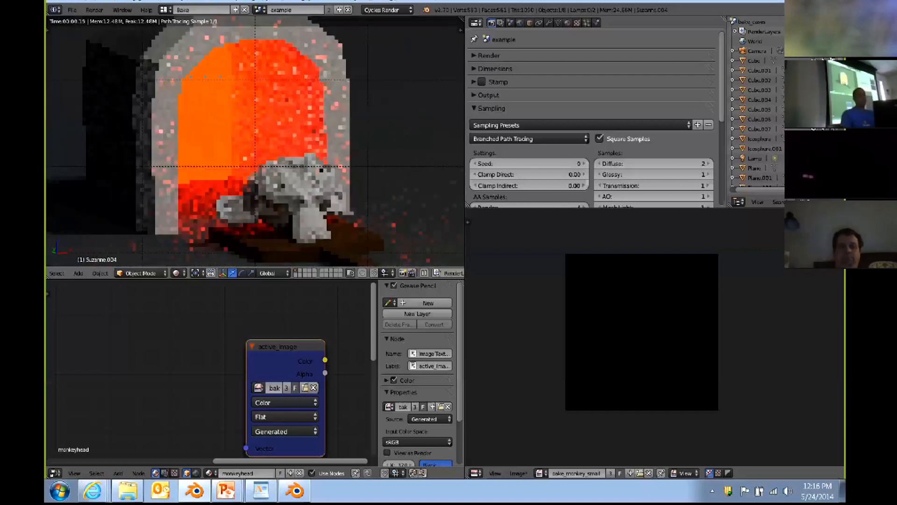
scroll(255, 140, "up", 2)
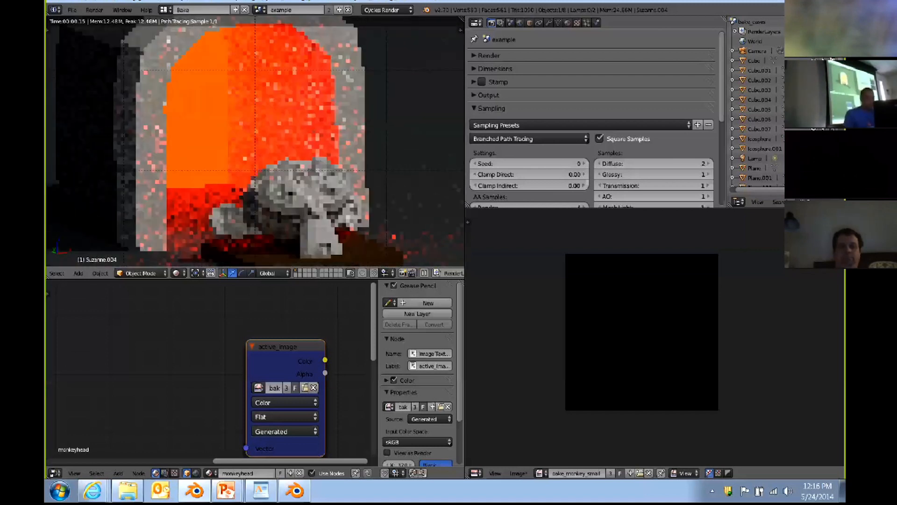
scroll(255, 140, "down", 4)
scroll(255, 140, "up", 4)
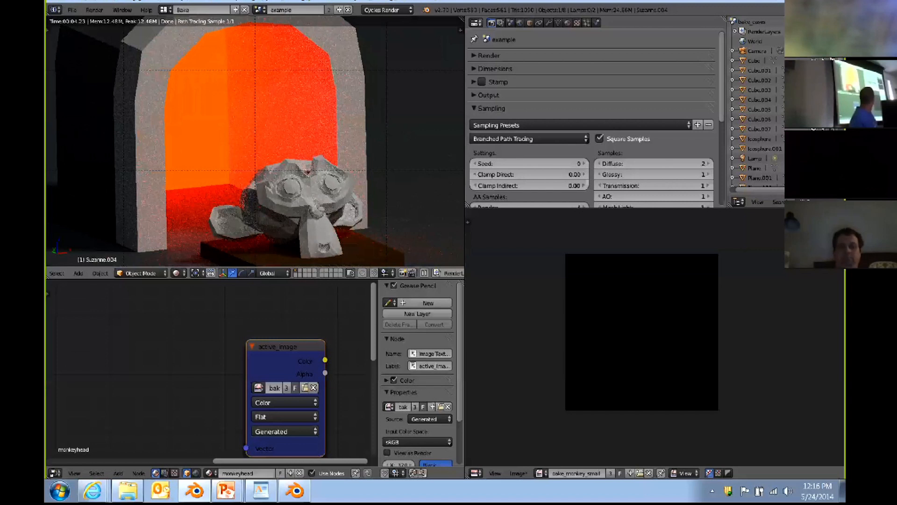
scroll(255, 140, "up", 2)
scroll(255, 140, "down", 4)
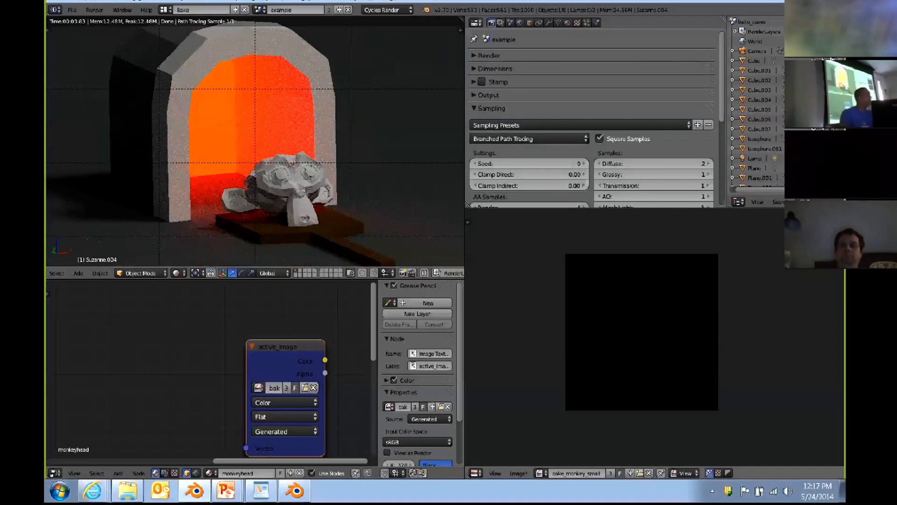
scroll(655, 337, "up", 2)
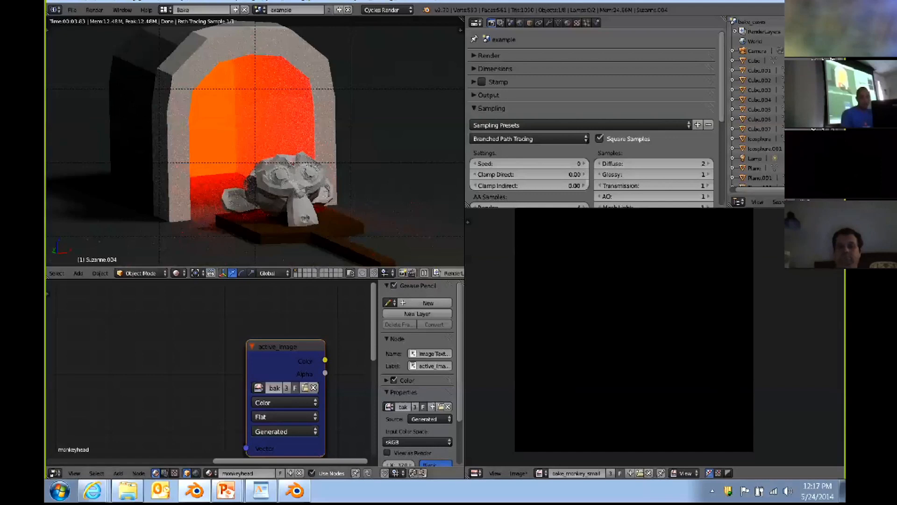
Return the viewport to Solid shading and select the whole monkey head mesh in Edit Mode to show its UV layout.
left_click(178, 273)
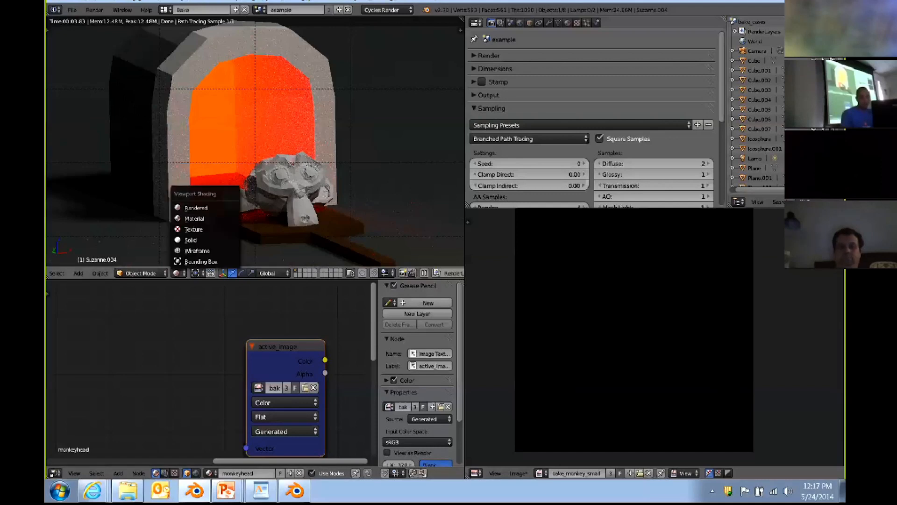
left_click(191, 228)
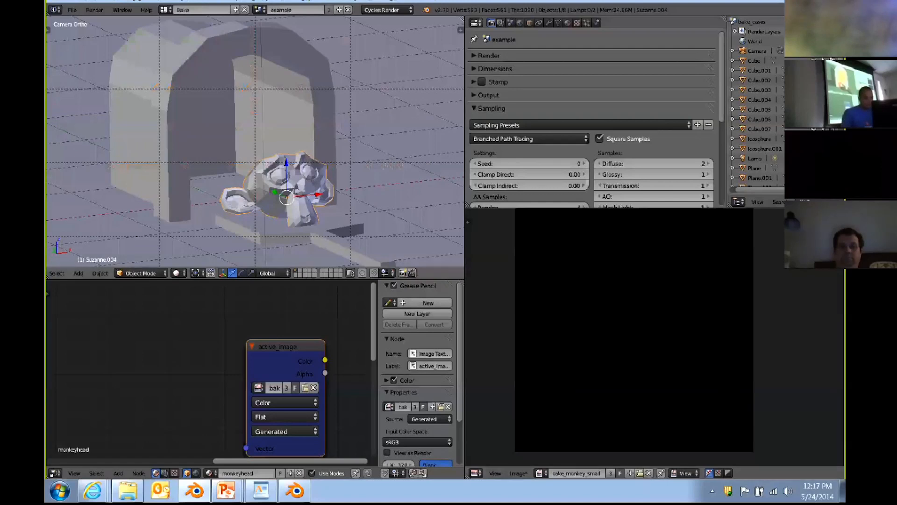
key("Tab")
key("a")
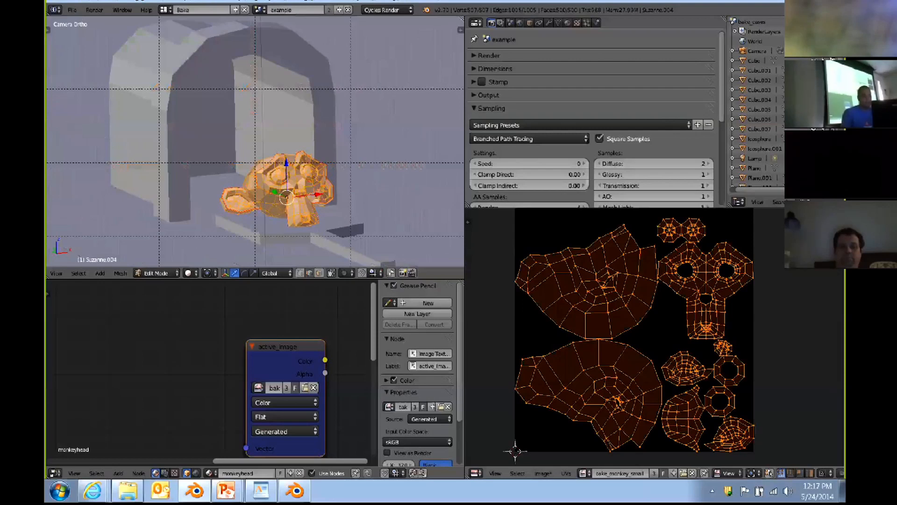
Maximize the monkeyhead material's node editor and move the active_image node to just above the Material Output node.
scroll(202, 331, "down", 3)
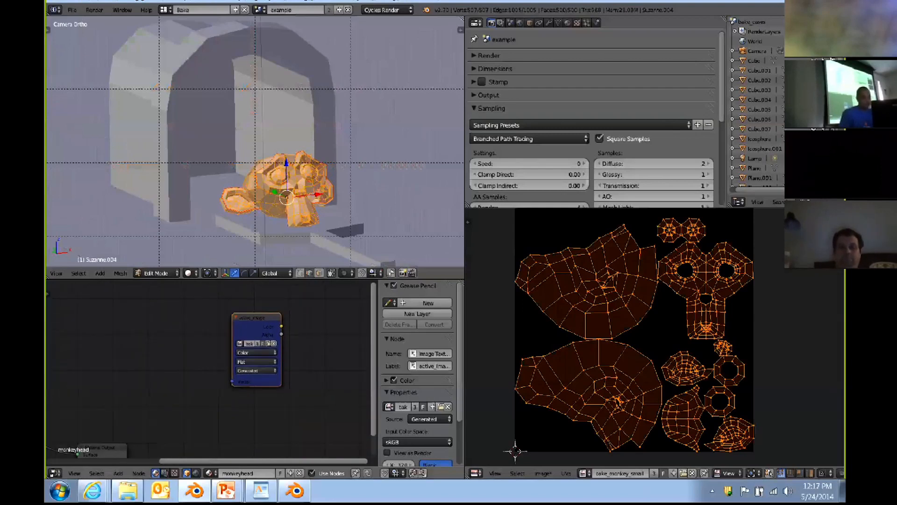
scroll(216, 289, "down", 2)
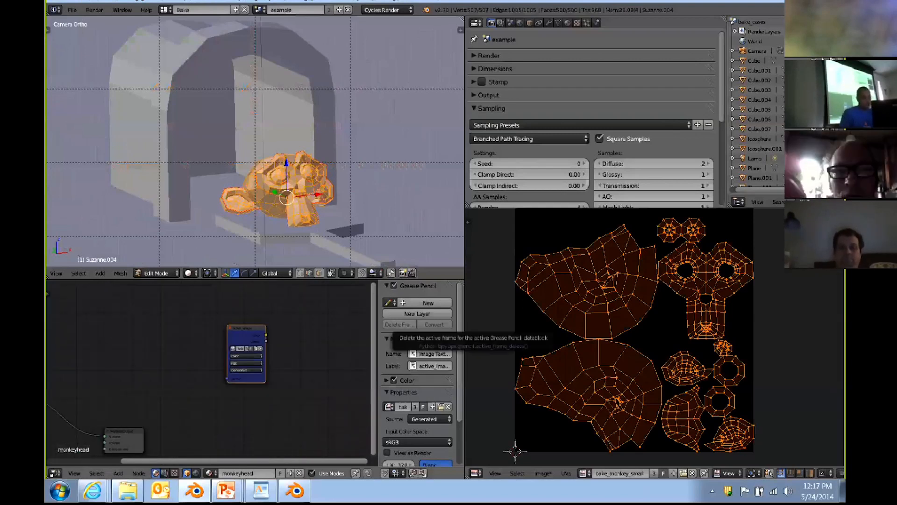
key("ctrl+Up")
scroll(400, 239, "down", 8)
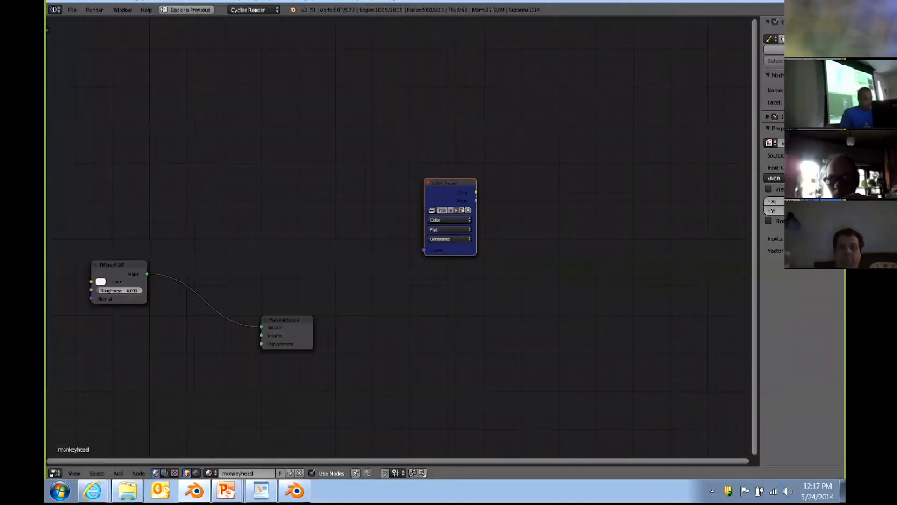
middle_click_drag(354, 249, 447, 230)
scroll(399, 240, "up", 3)
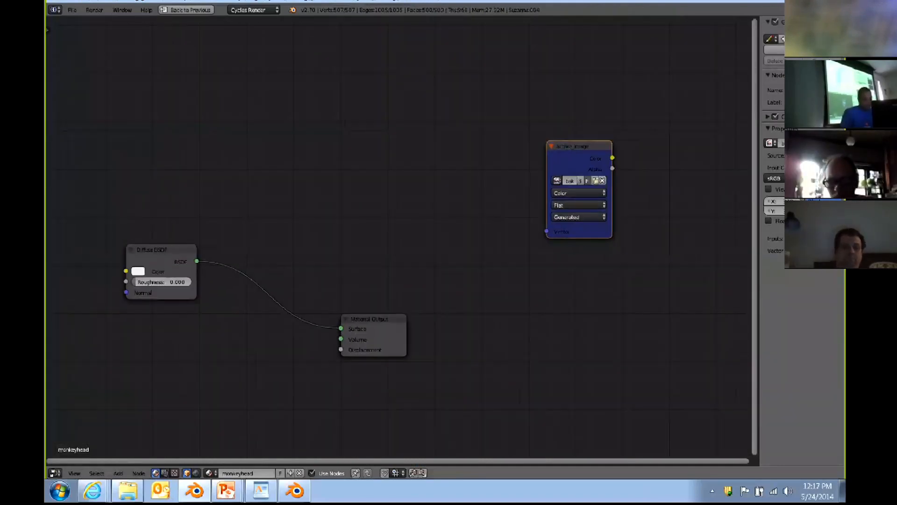
left_click(161, 251)
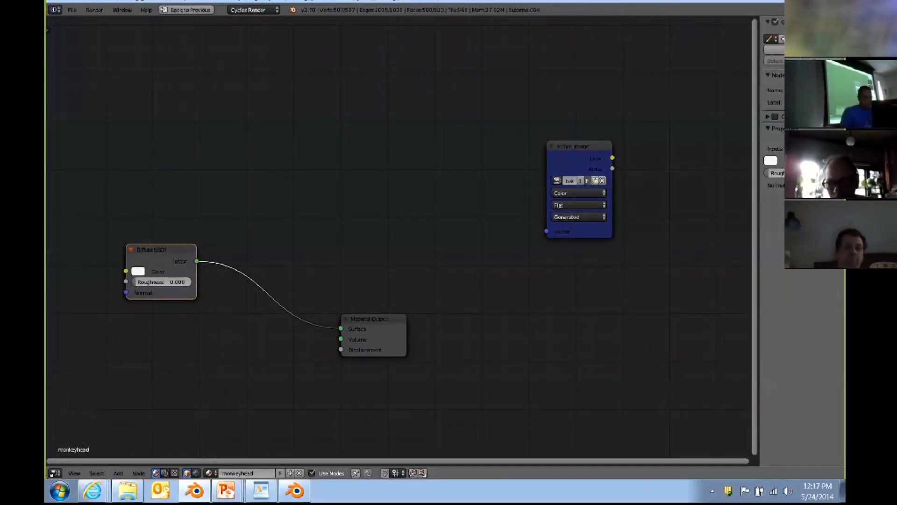
left_click_drag(573, 146, 344, 141)
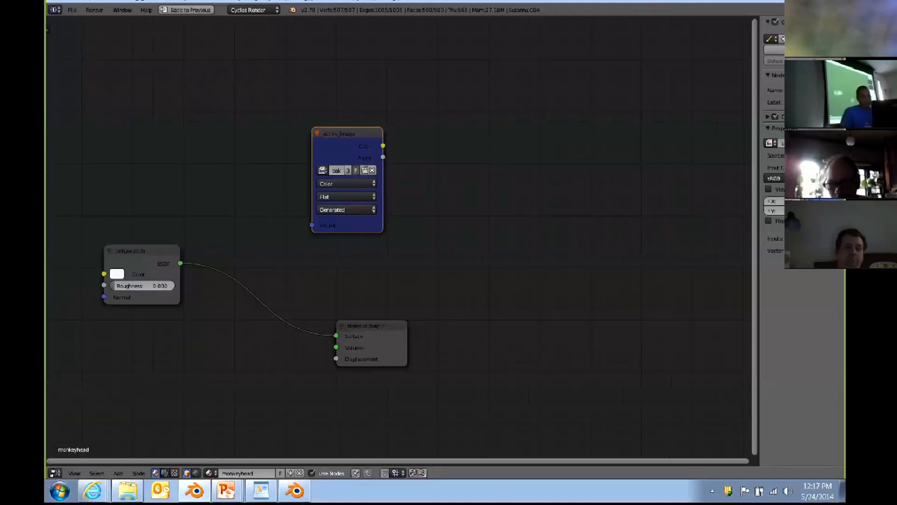
Add an Image Texture node beside the active_image node and open its list of available images.
scroll(398, 239, "up", 2)
key("shift+a")
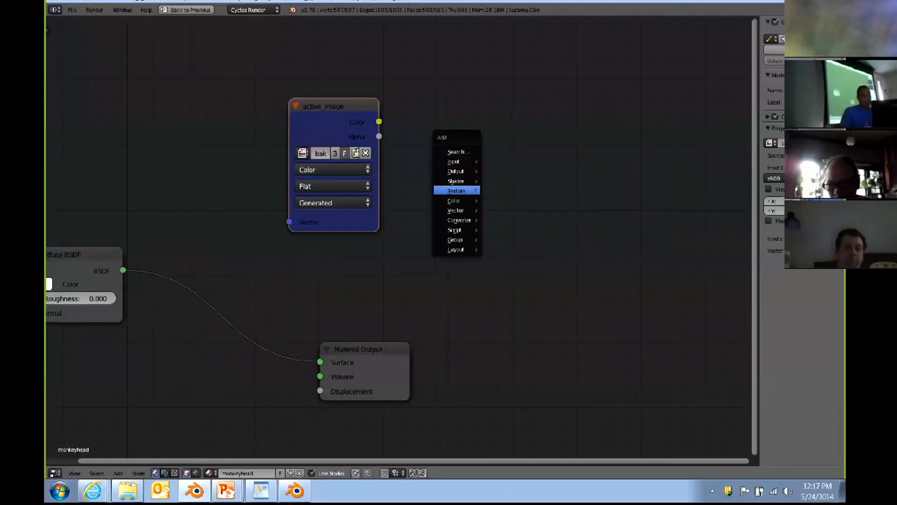
mouse_move(457, 190)
left_click(512, 191)
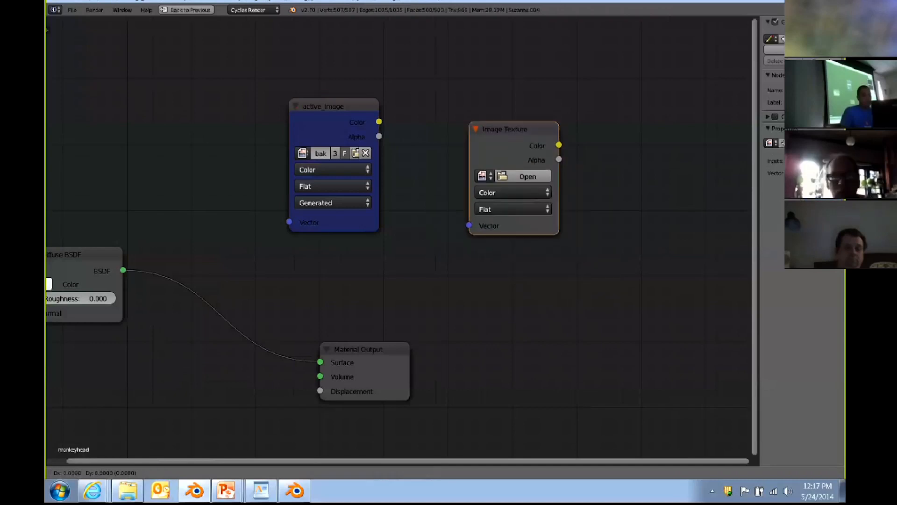
left_click(469, 184)
left_click(440, 167)
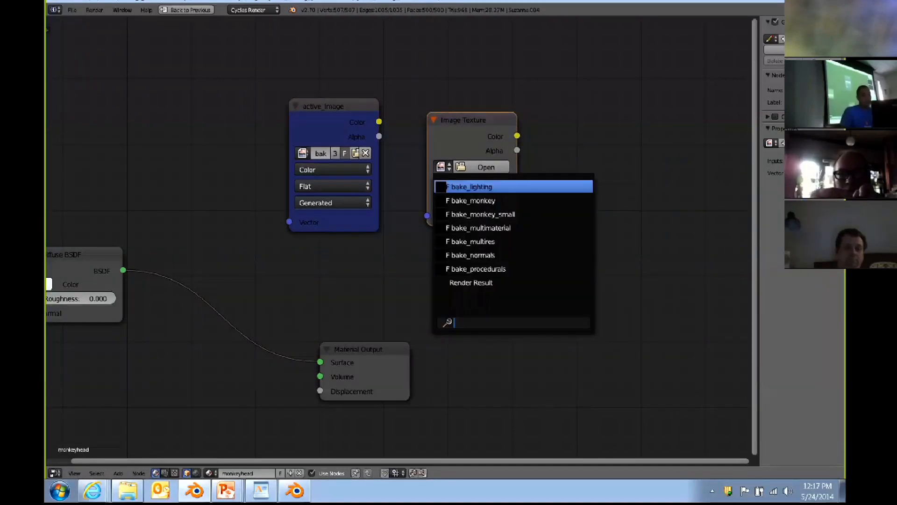
Choose bake_monkey_small as the active_image node's image and delete the extra Image Texture node.
left_click(302, 153)
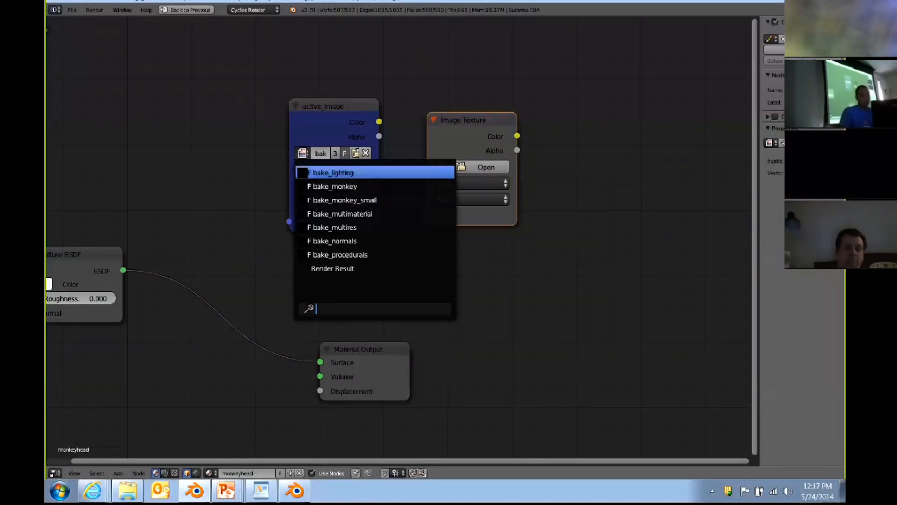
left_click(344, 200)
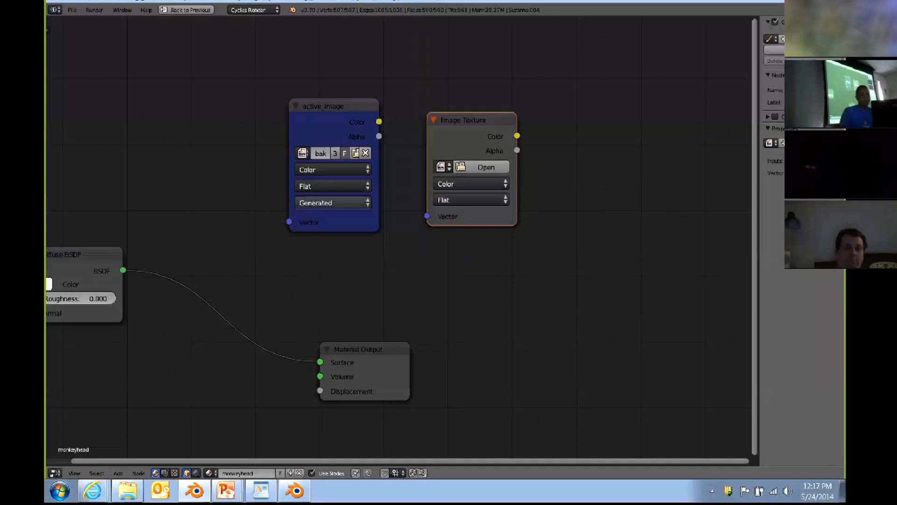
key("Delete")
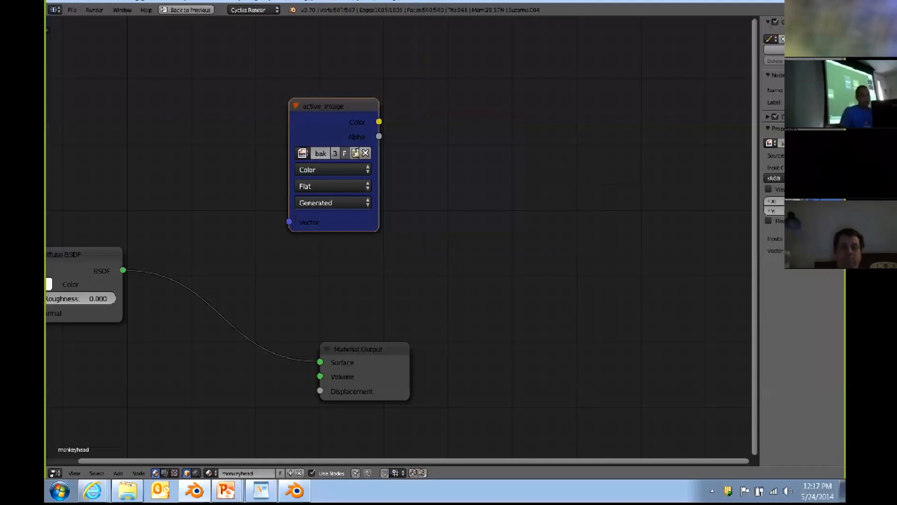
Restore the multi-editor layout, collapse the Sampling section and look through the render settings for the baking options.
key("ctrl+Up")
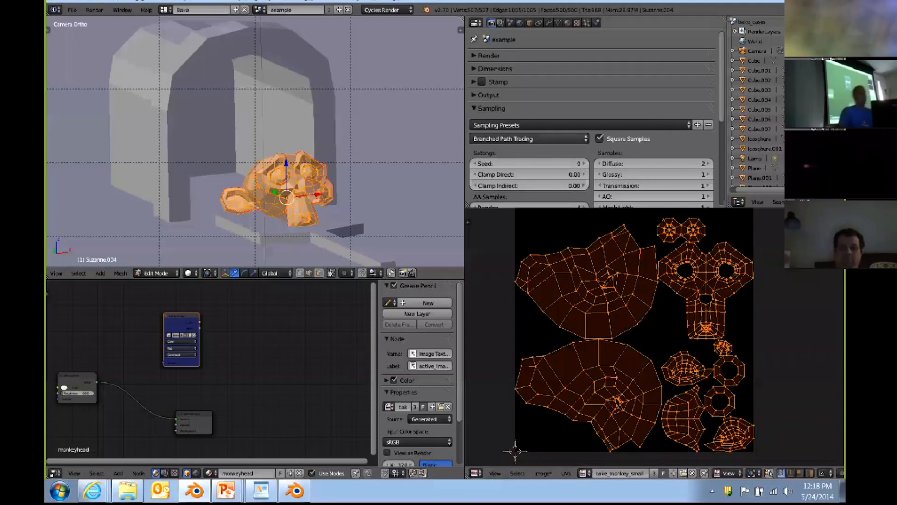
scroll(591, 117, "down", 3)
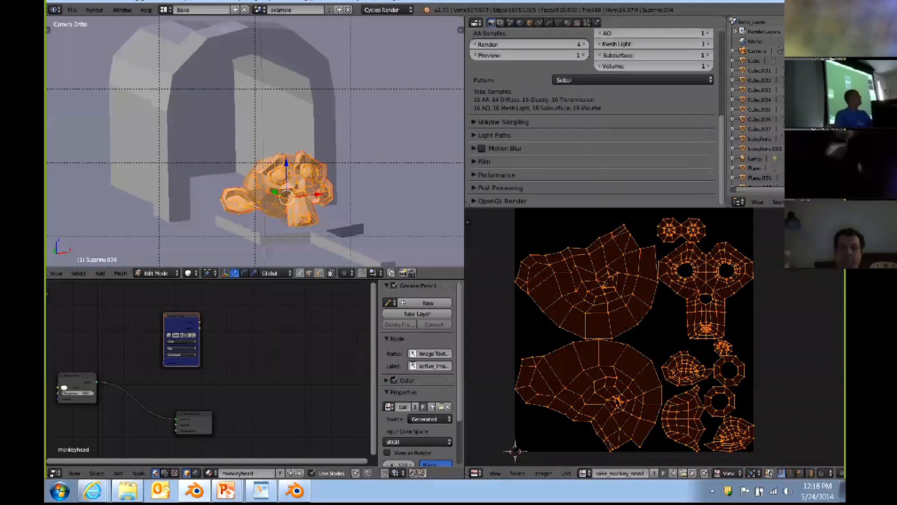
scroll(591, 116, "up", 3)
left_click(492, 108)
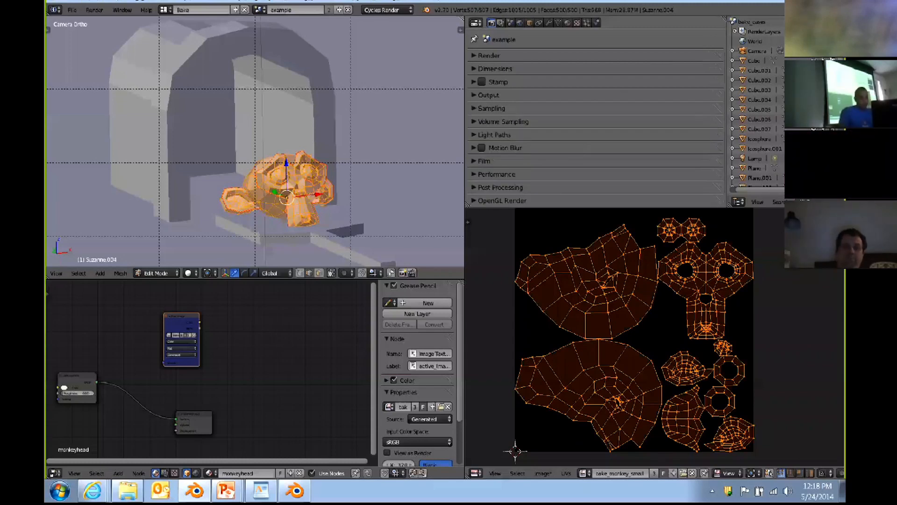
left_click(498, 82)
left_click(498, 82)
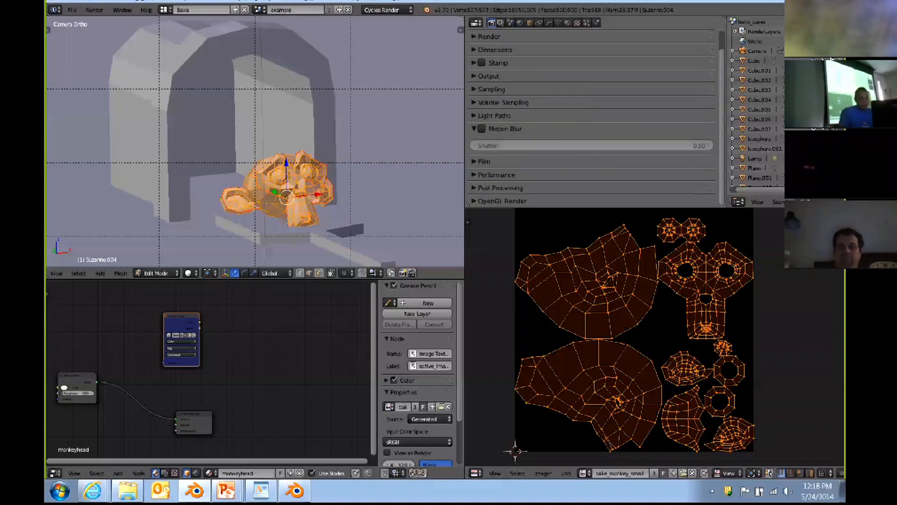
scroll(594, 112, "down", 1)
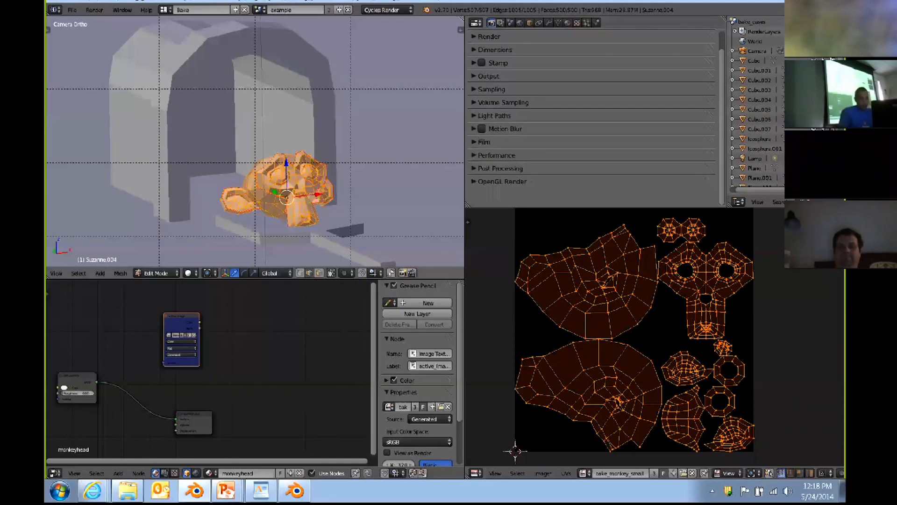
Quit the running Blender session and open the Blender MeetUp folder on the desktop.
left_click(72, 10)
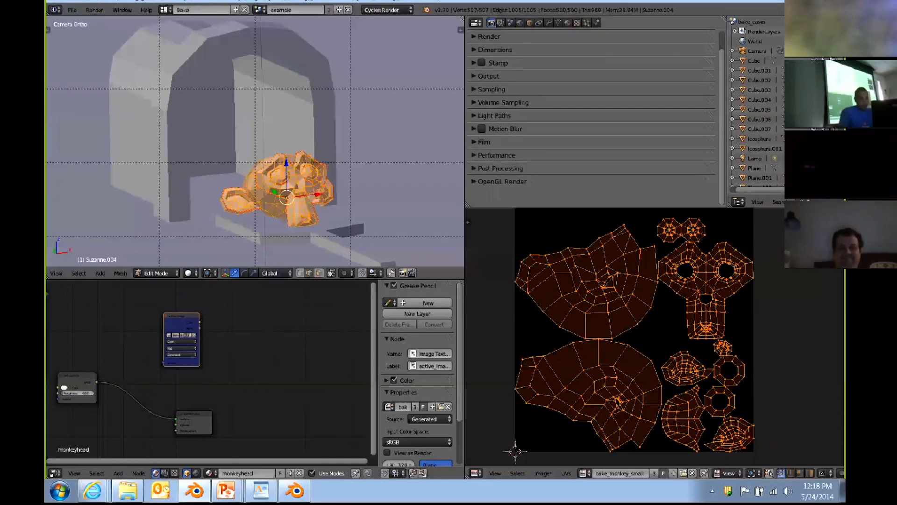
scroll(594, 117, "up", 1)
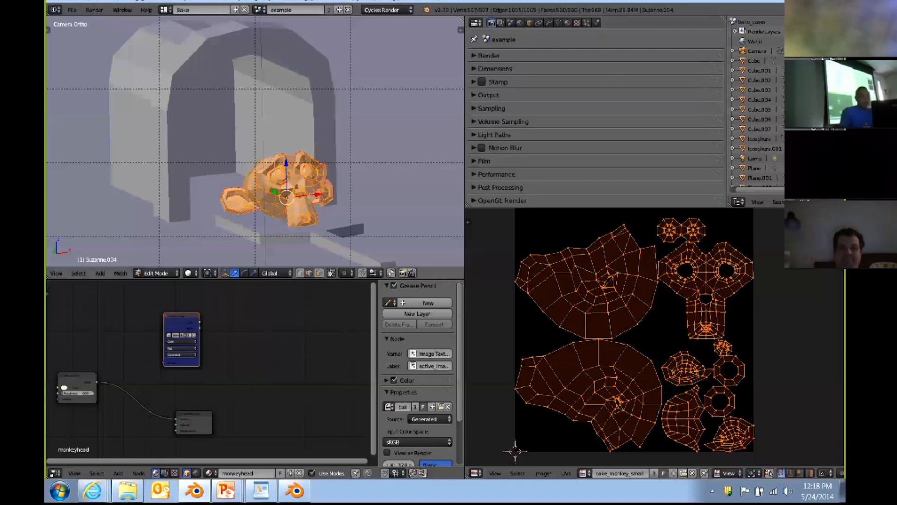
left_click(72, 10)
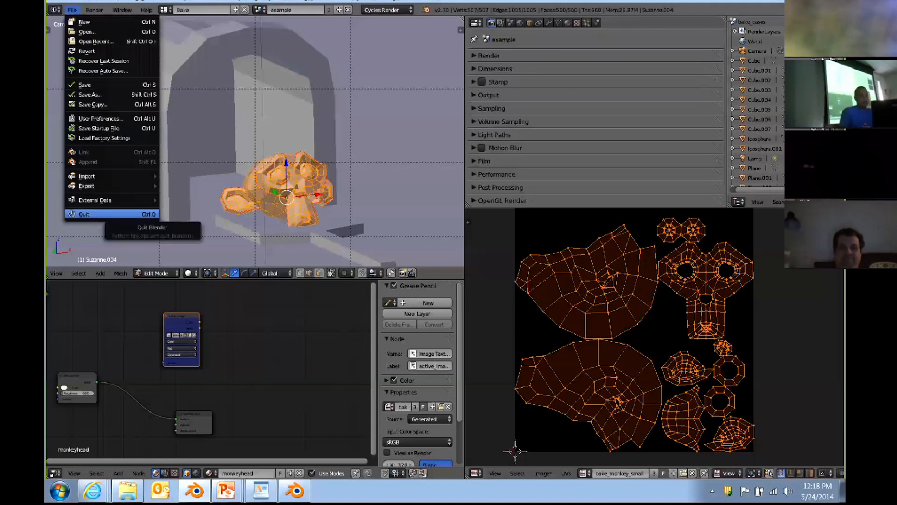
left_click(84, 214)
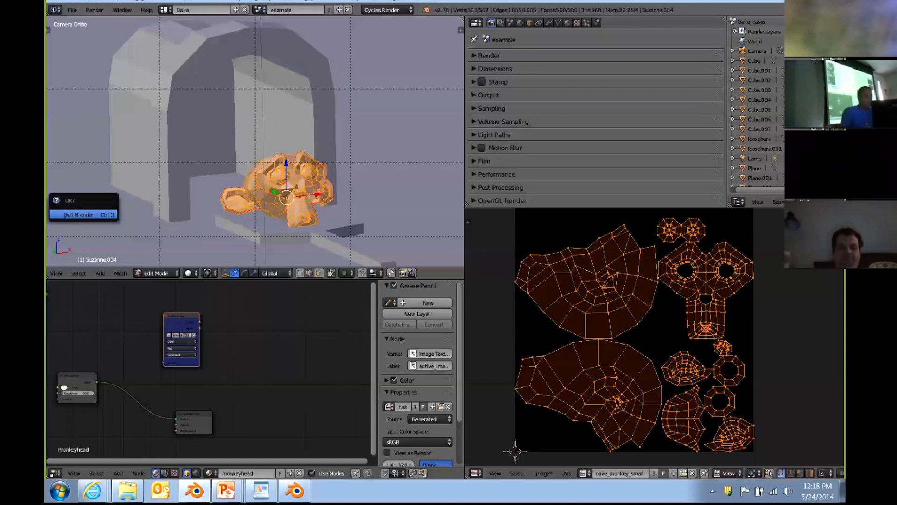
left_click(84, 214)
key("super+d")
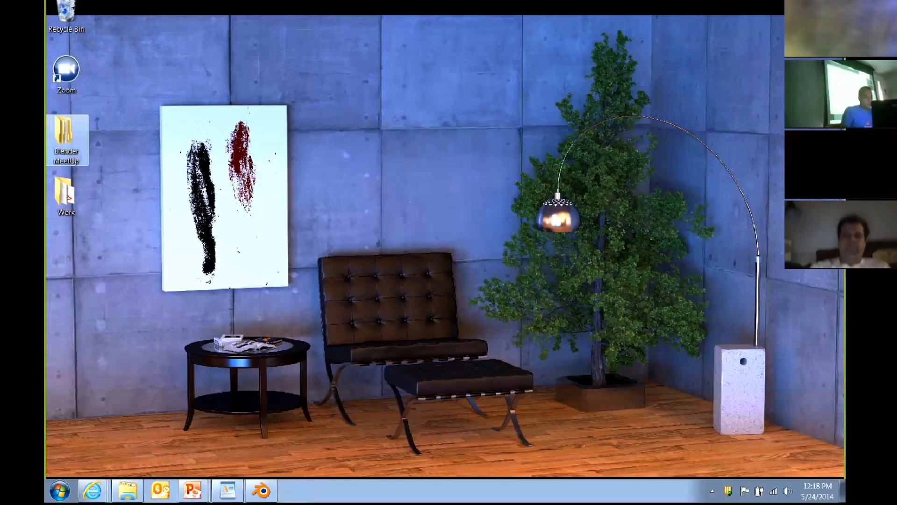
double_click(67, 140)
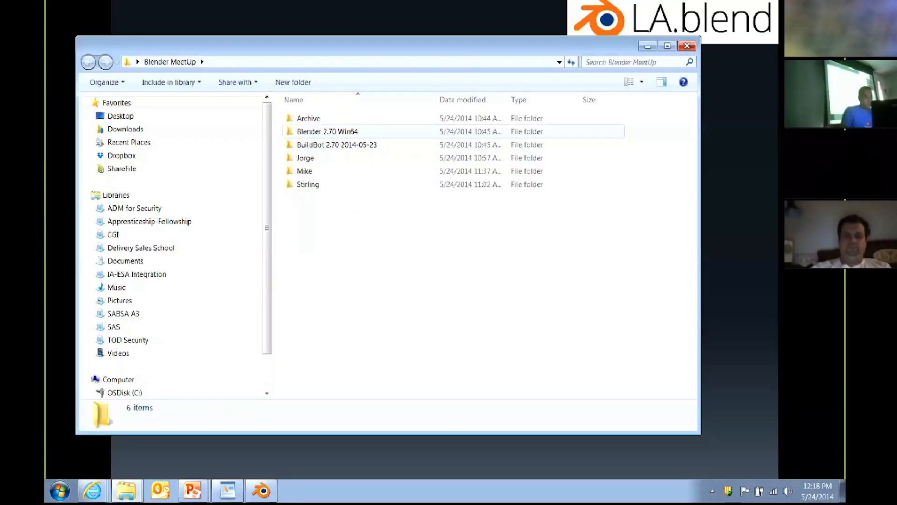
Launch the developer build blender-2.70-90449f9-win32 from the blender folder inside cycles_baking_presentation.
double_click(305, 158)
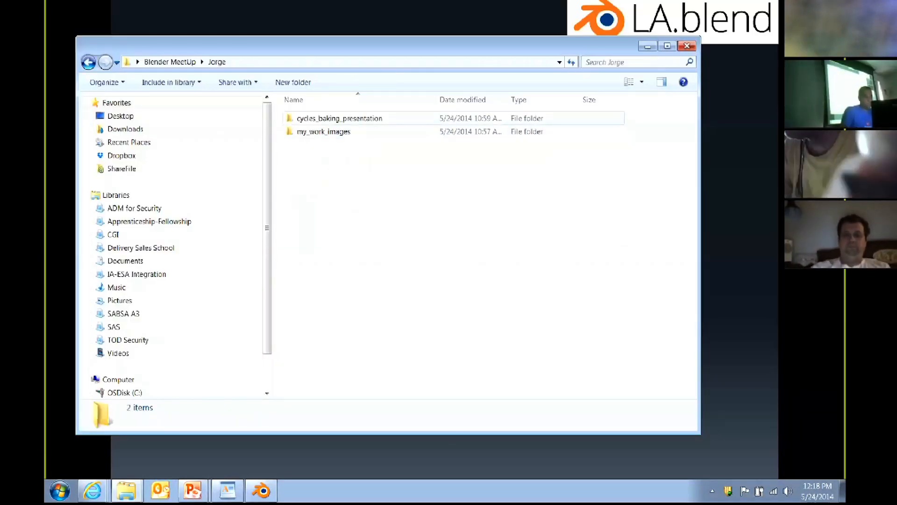
double_click(339, 118)
double_click(309, 119)
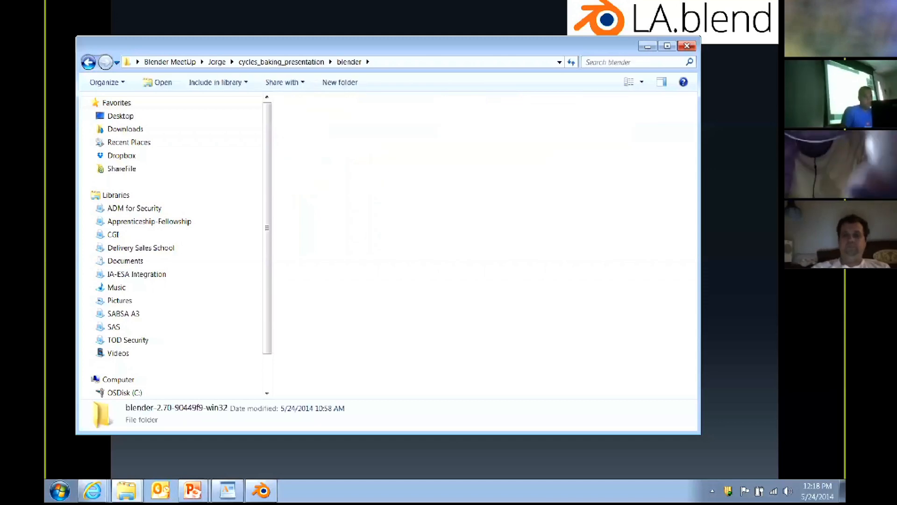
double_click(327, 118)
double_click(308, 184)
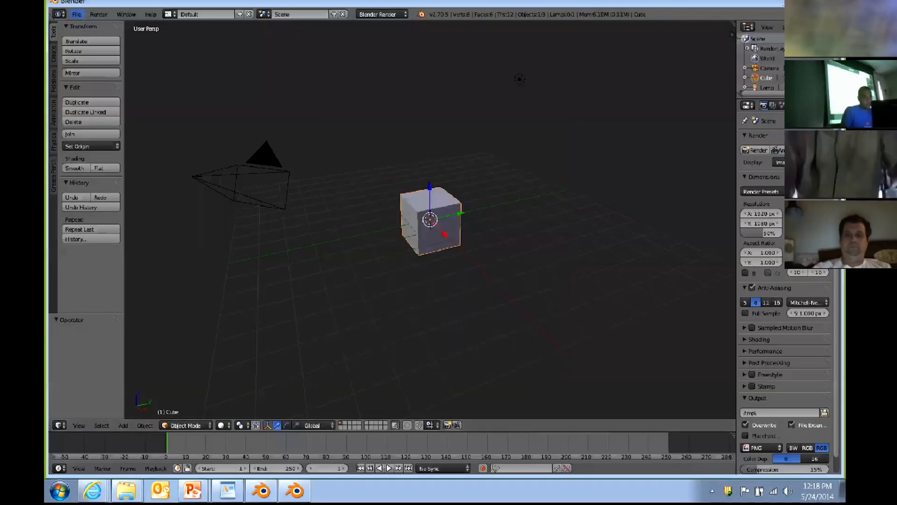
Open cycles_baking_demo.blend from the cycles_baking_presentation folder.
left_click(76, 14)
left_click(82, 36)
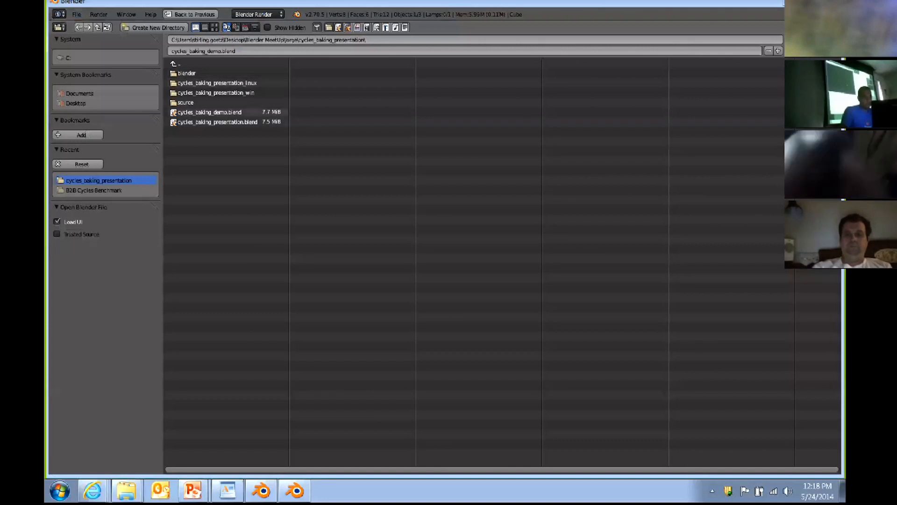
left_click(220, 112)
double_click(219, 112)
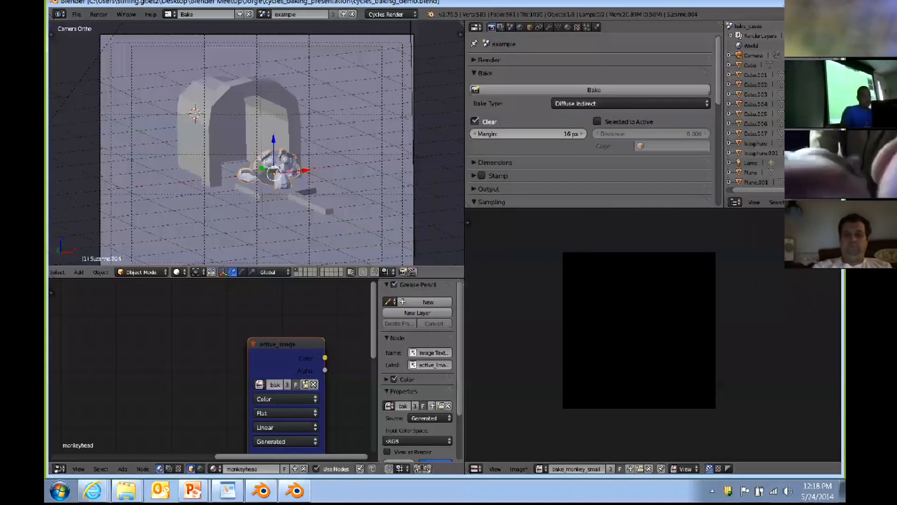
Preview the oven and monkey head scene in Rendered viewport shading, returning to Solid shading.
left_click(180, 271)
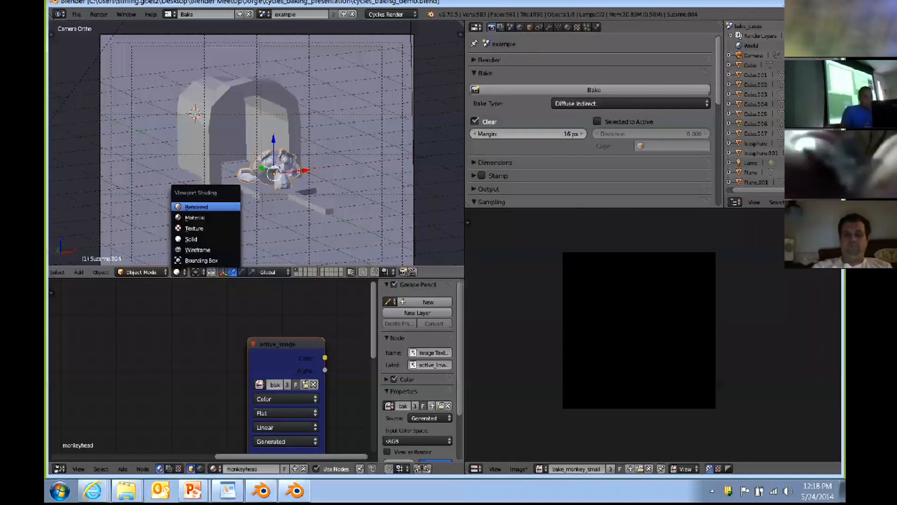
left_click(196, 207)
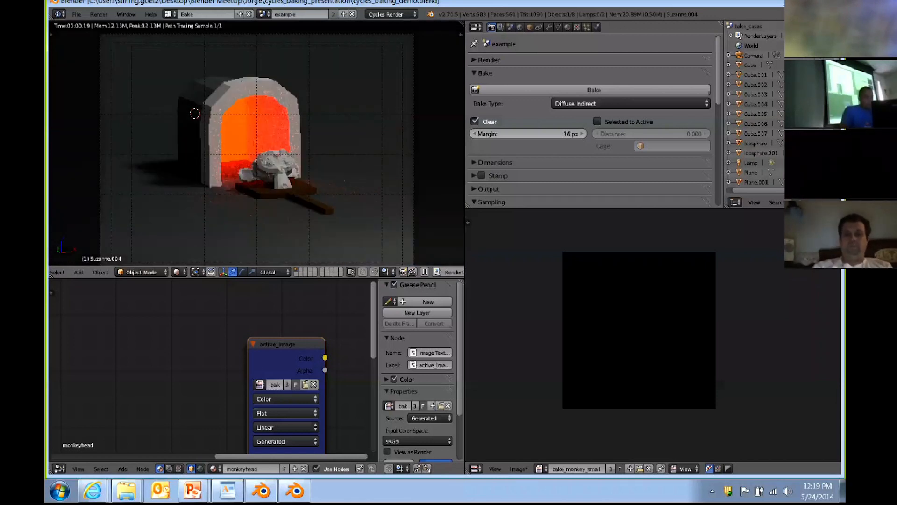
left_click(180, 272)
left_click(194, 238)
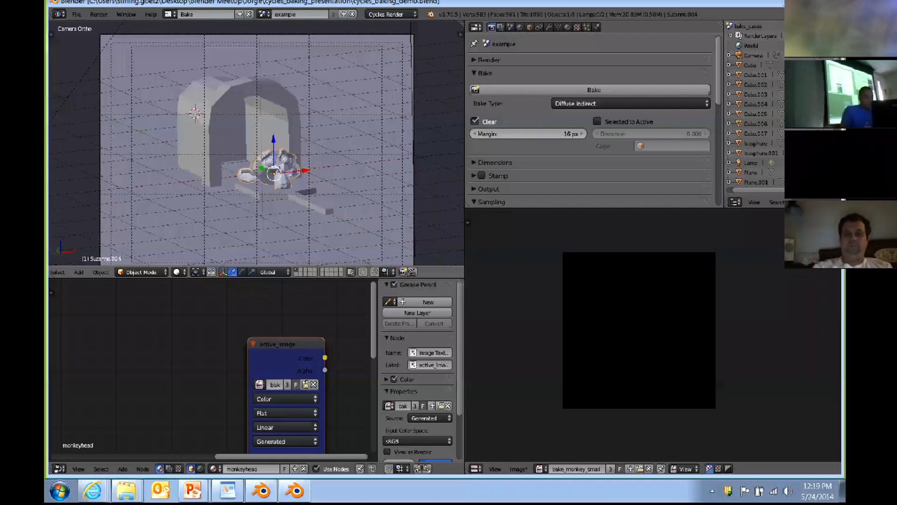
Collapse the Sampling section, keep the Bake section expanded and frame the active_image node in the node editor.
key("Tab")
key("Tab")
left_click(484, 73)
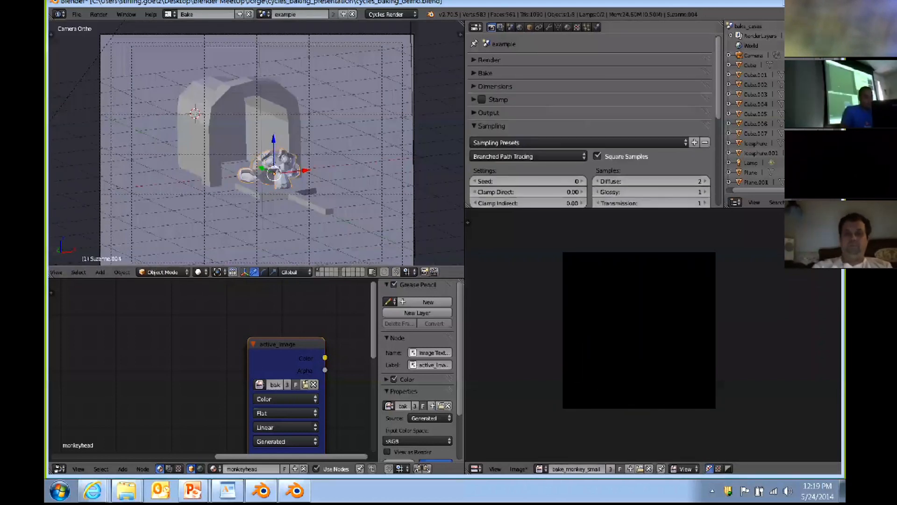
left_click(491, 126)
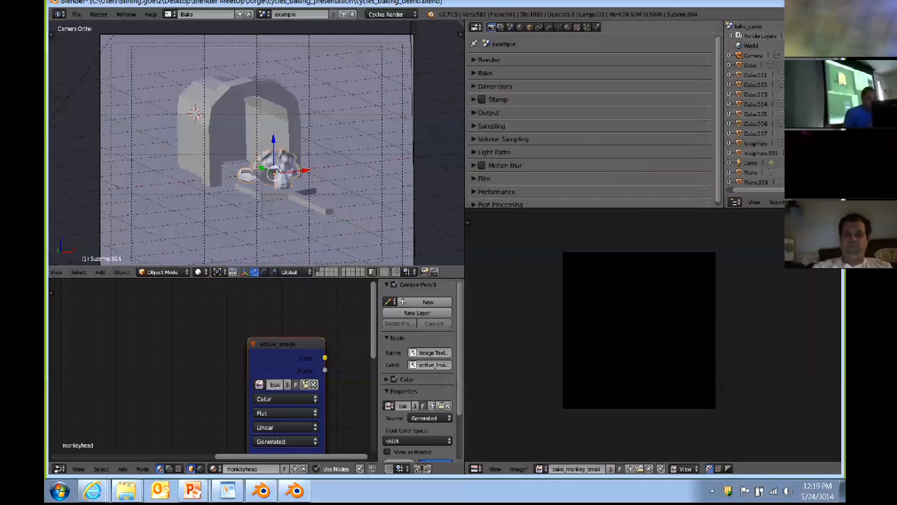
left_click(485, 73)
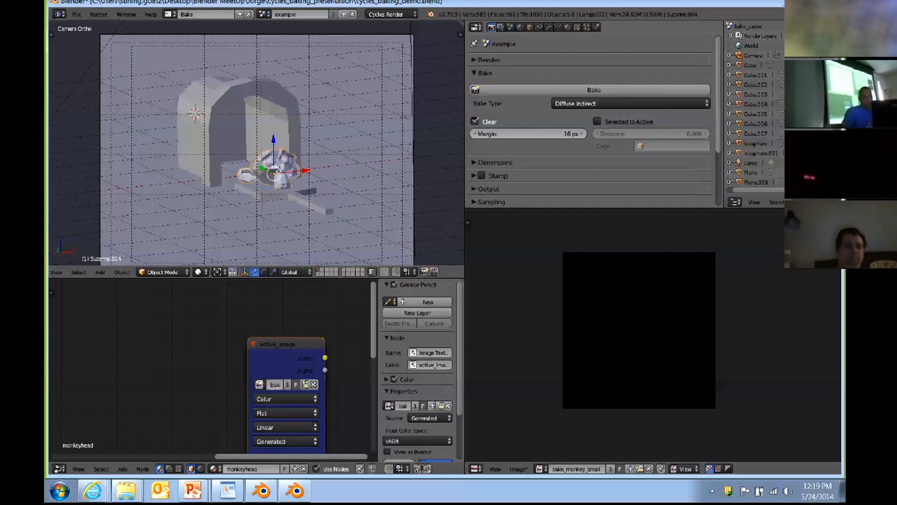
scroll(592, 119, "down", 3)
scroll(591, 119, "up", 3)
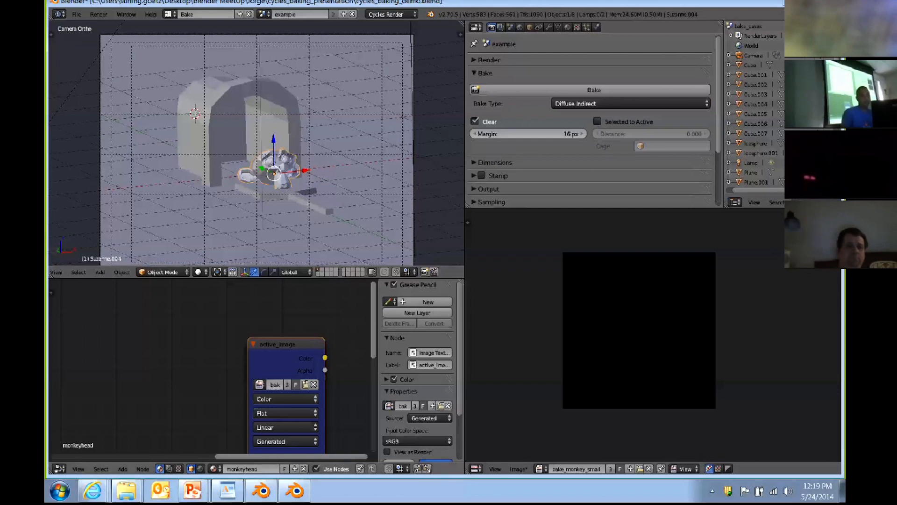
key("Home")
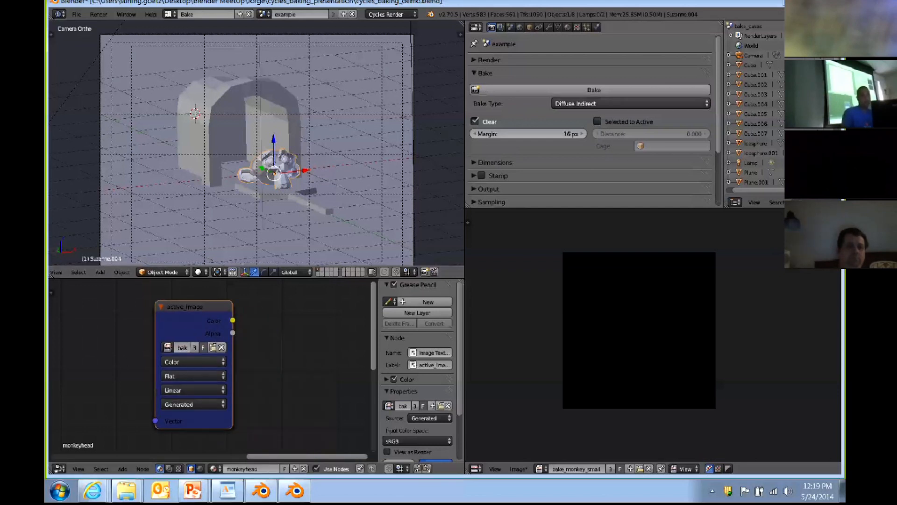
Set the bake type to Combined and bake the monkey head to the bake_monkey_small image.
left_click(631, 103)
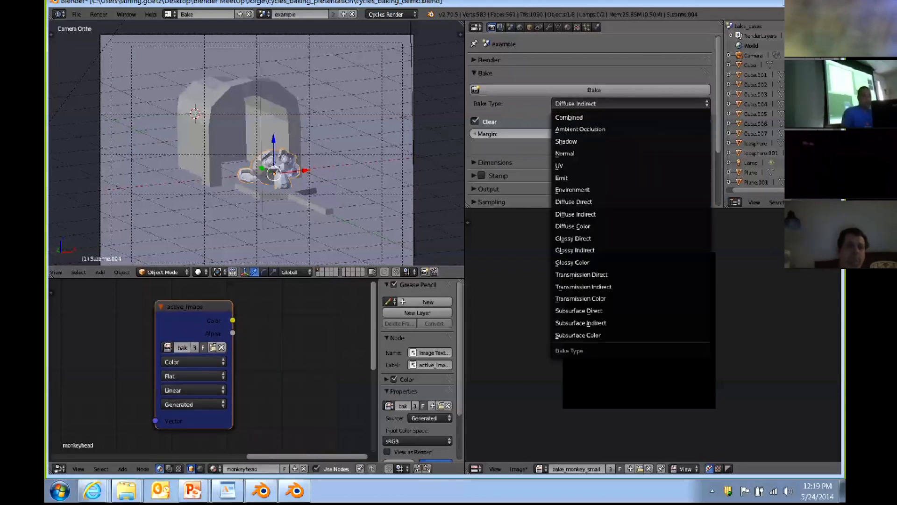
left_click(575, 117)
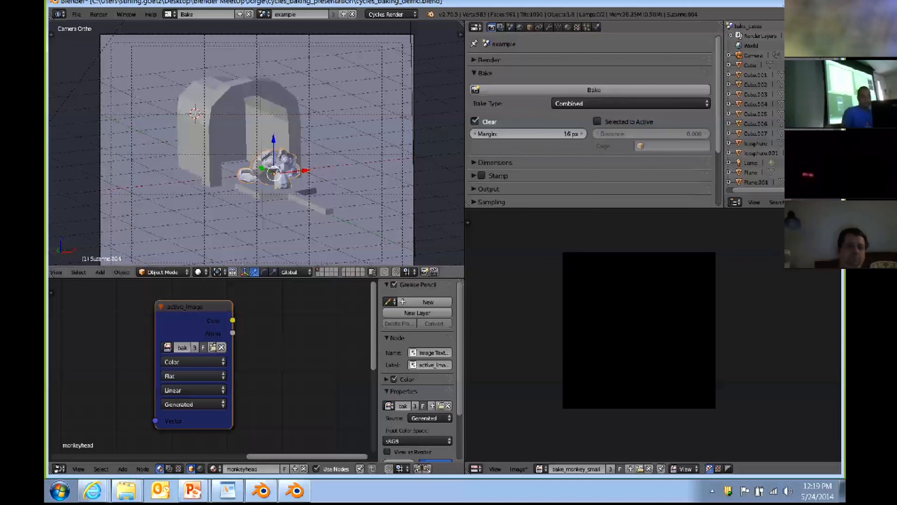
left_click(593, 89)
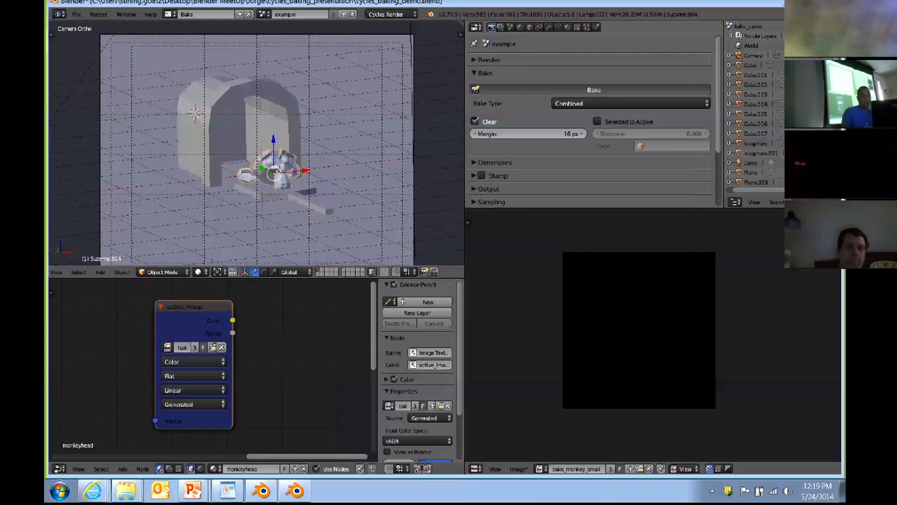
key("ctrl+z")
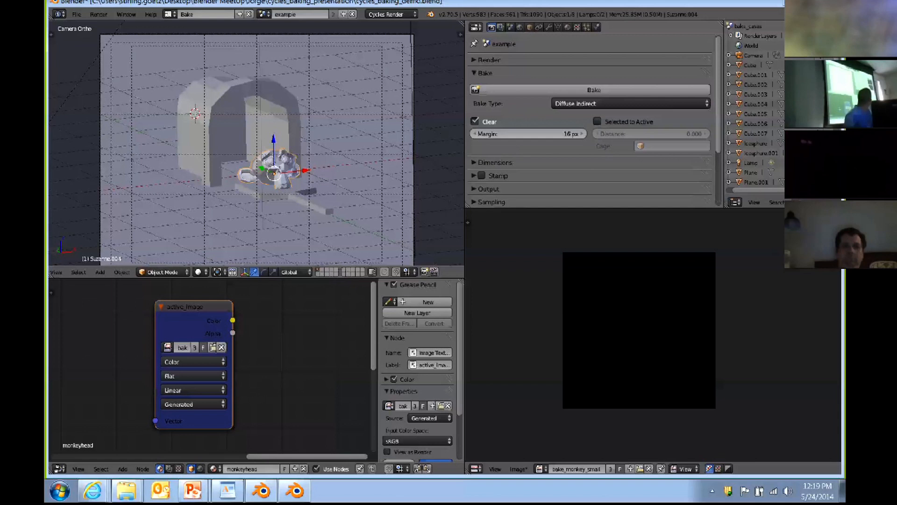
left_click(593, 90)
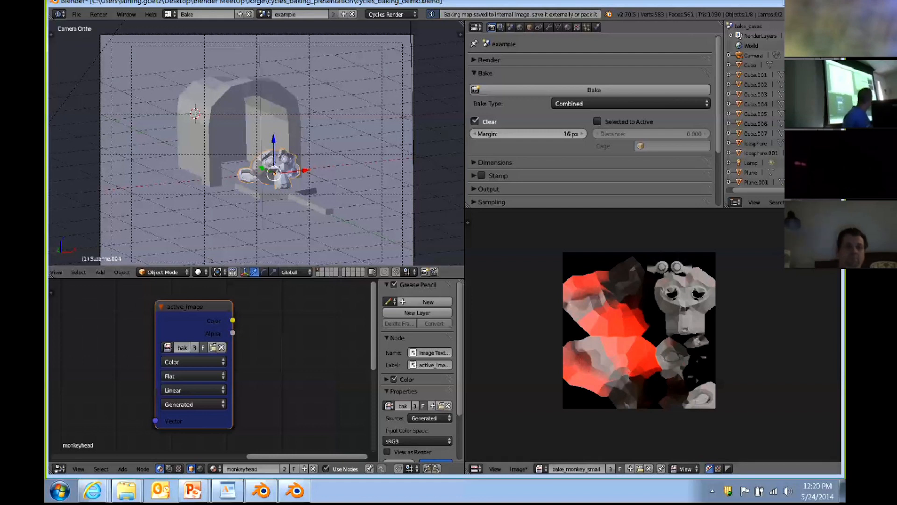
scroll(653, 335, "up", 3)
scroll(653, 335, "down", 2)
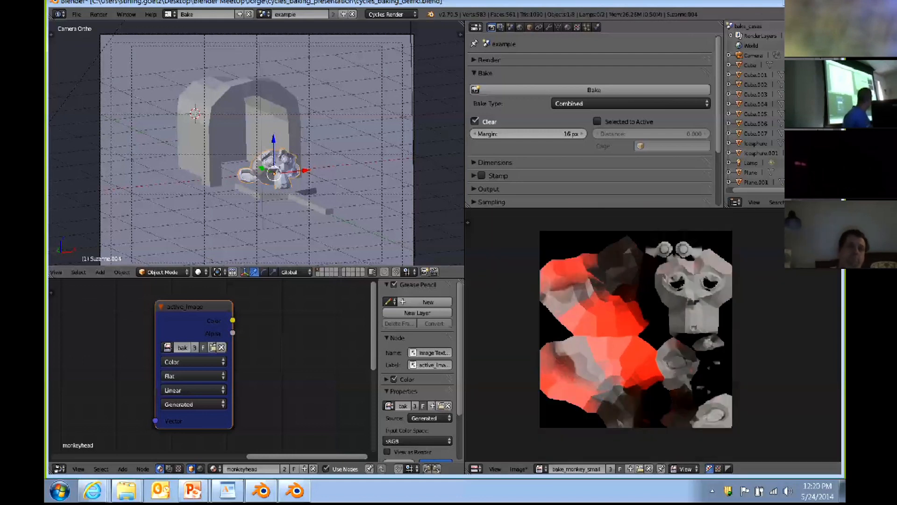
Switch the 3D view to Rendered shading and examine the light falling on the back of the monkey head.
left_click(198, 271)
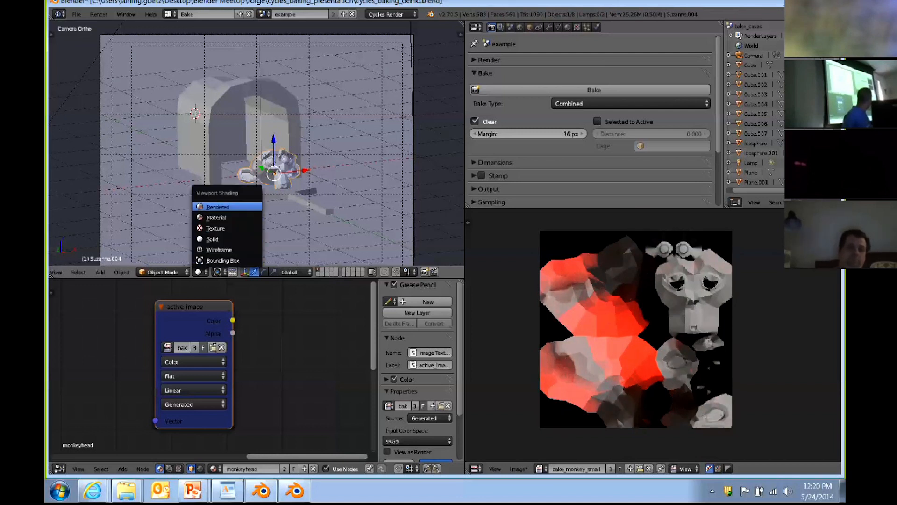
left_click(218, 207)
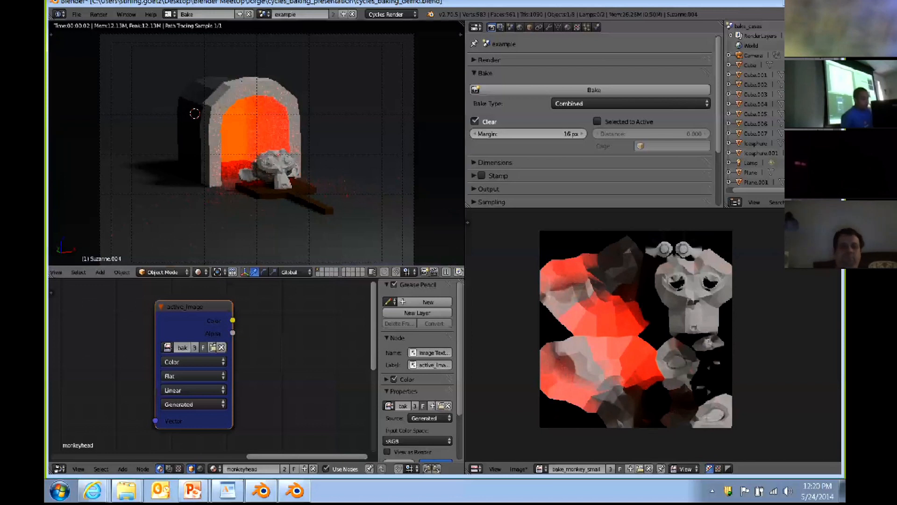
middle_click_drag(247, 163, 271, 140)
scroll(256, 145, "up", 5)
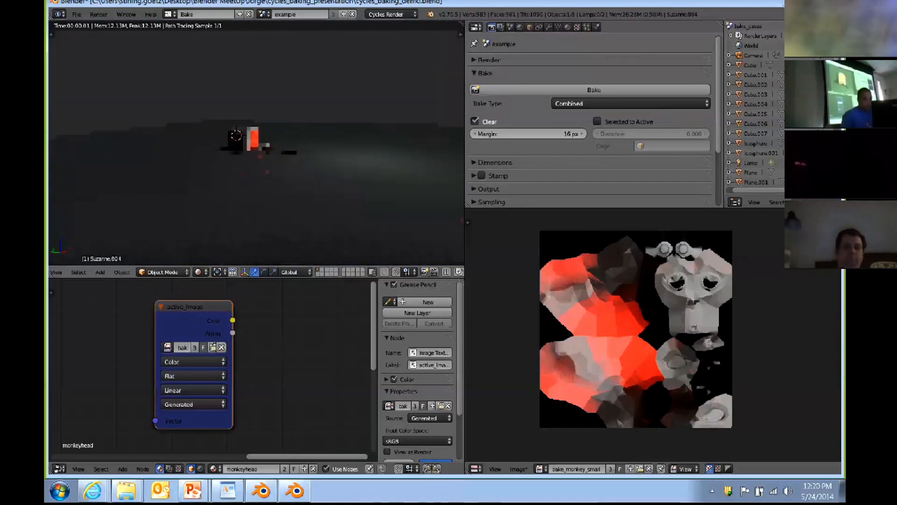
scroll(256, 145, "up", 6)
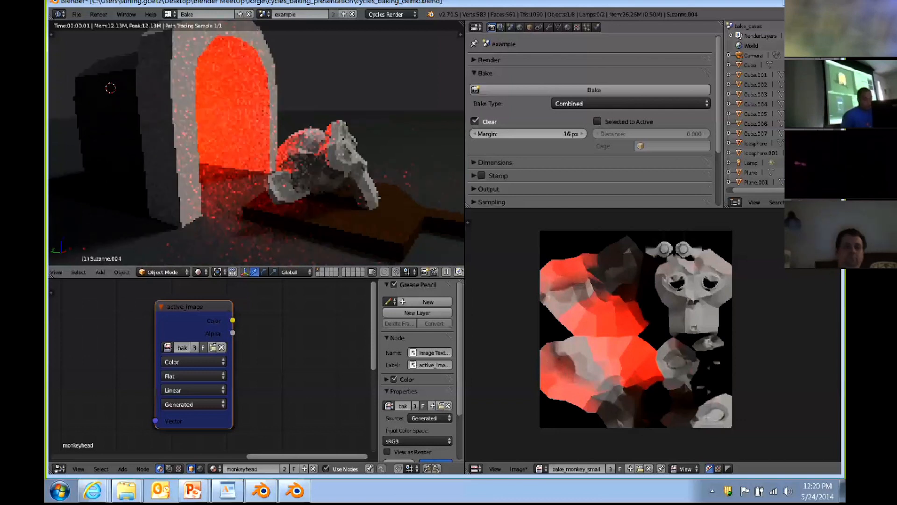
middle_click_drag(155, 85, 52, 86)
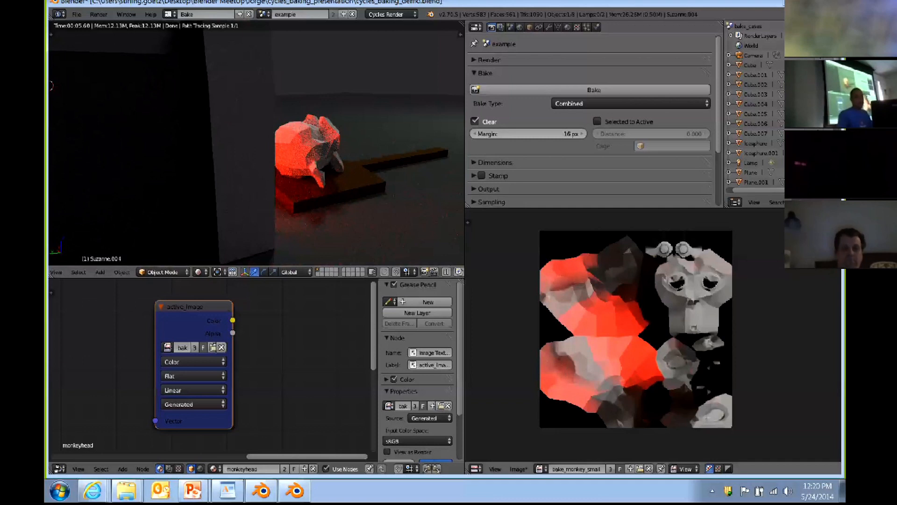
scroll(652, 335, "up", 3)
scroll(653, 335, "down", 5)
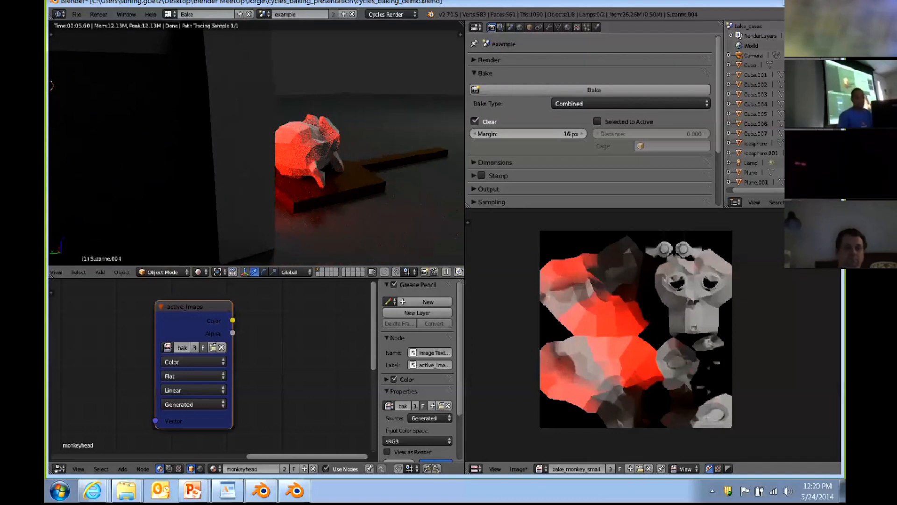
scroll(633, 330, "up", 1)
scroll(636, 330, "down", 1)
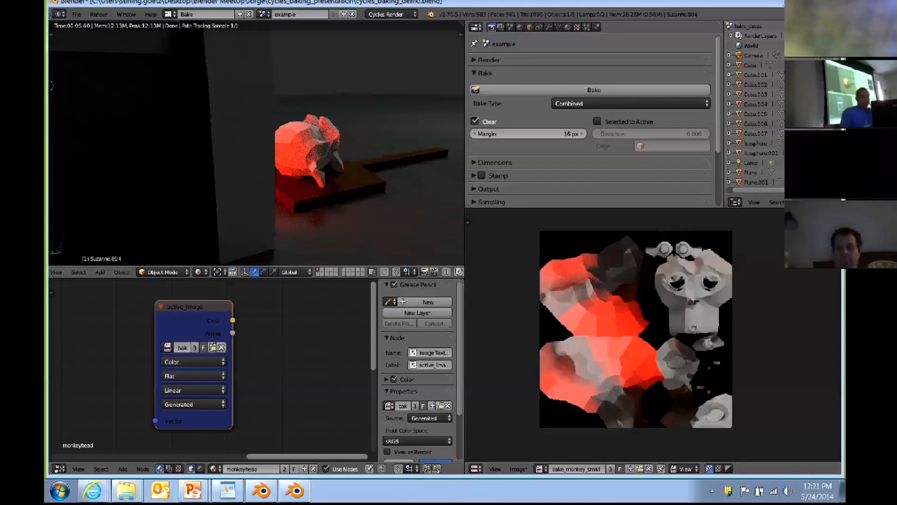
Switch to the bake_cases scene and show its row of baking examples through the camera.
left_click(170, 15)
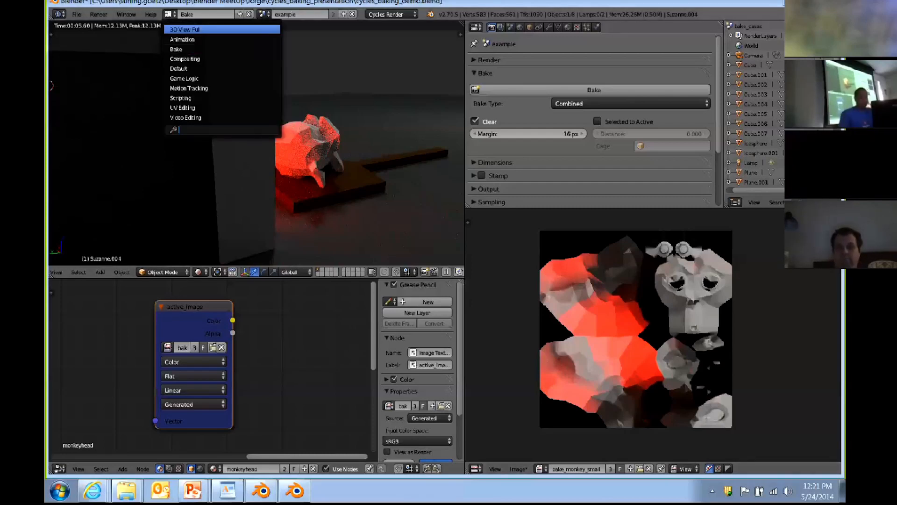
left_click(263, 15)
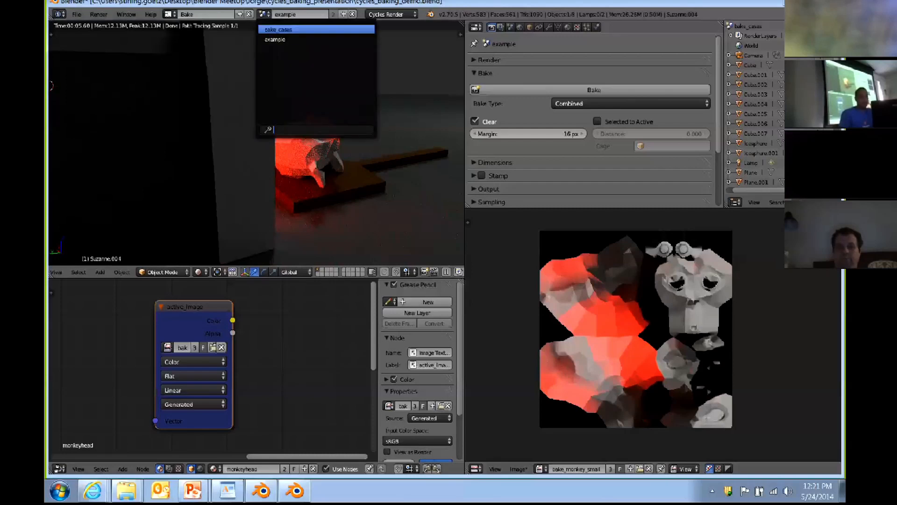
left_click(279, 30)
middle_click_drag(262, 140, 283, 144)
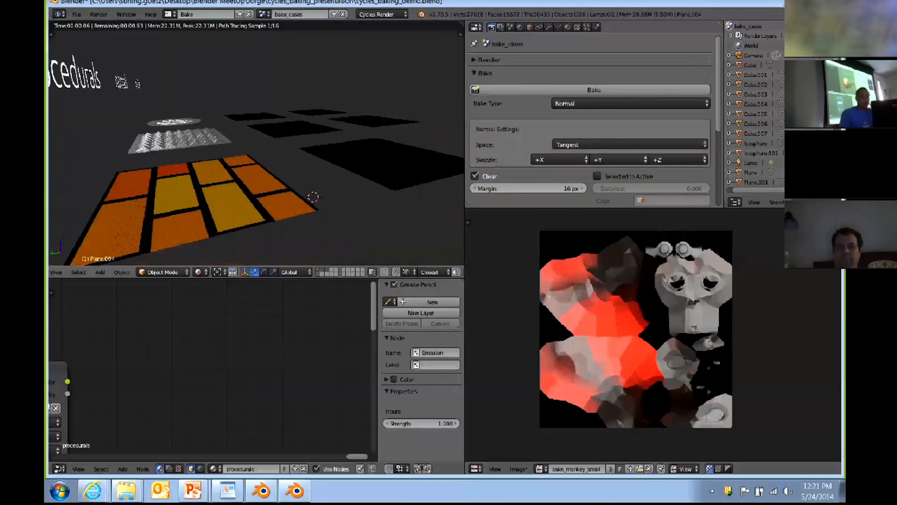
key("KP_0")
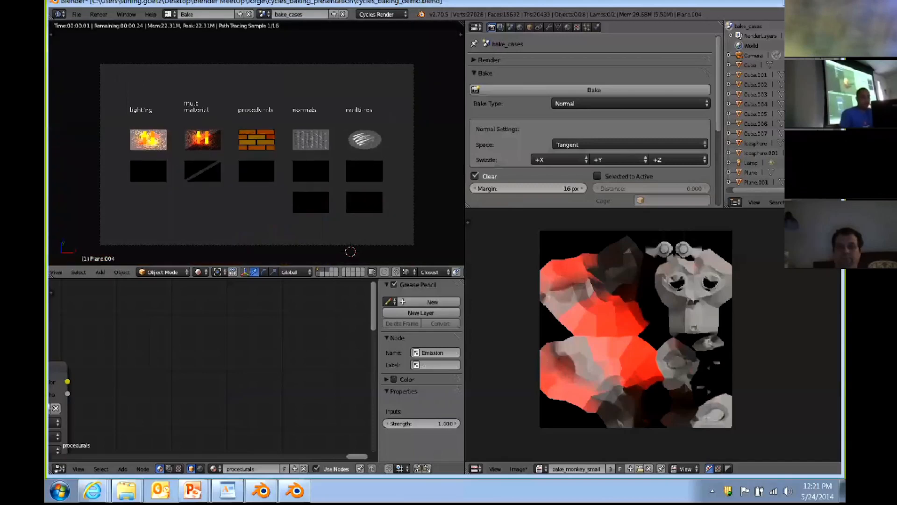
scroll(256, 146, "up", 3)
scroll(256, 147, "down", 1)
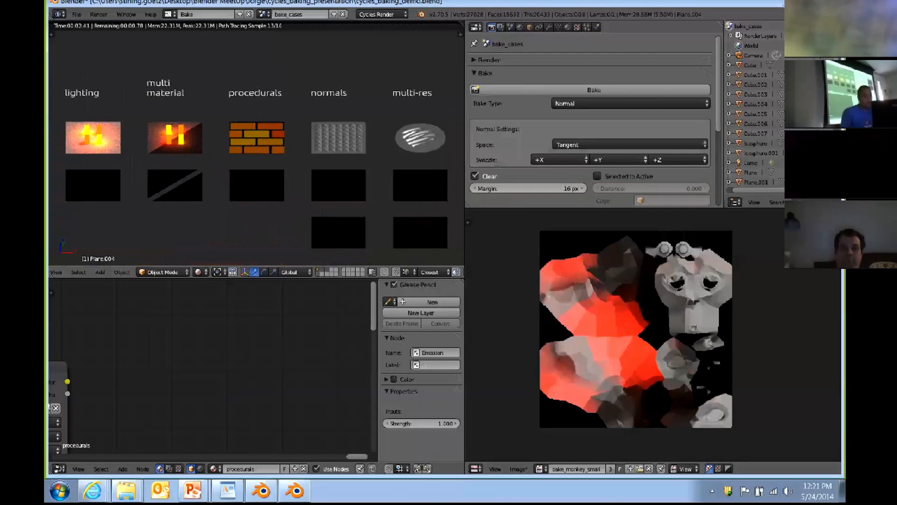
Enlarge the 3D view and select the plane beneath the multi material example to show its Image Texture node.
left_click_drag(464, 234, 528, 233)
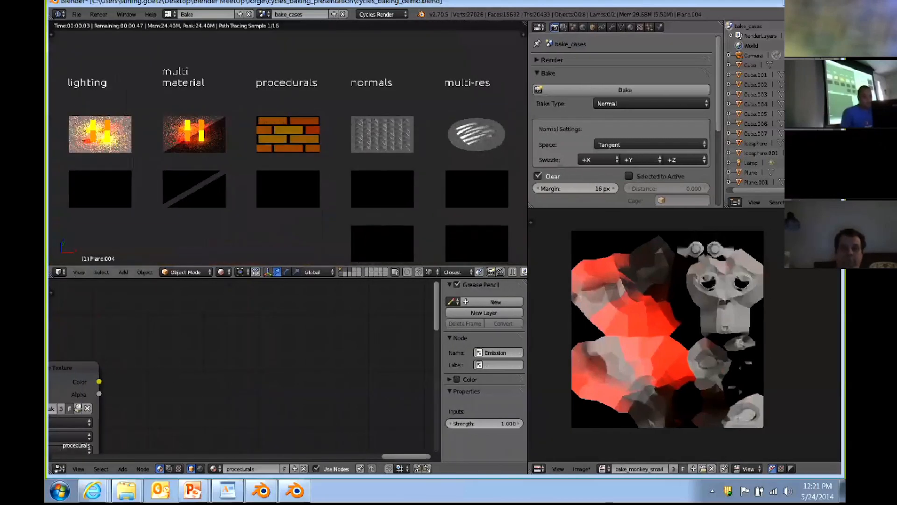
left_click_drag(290, 279, 290, 328)
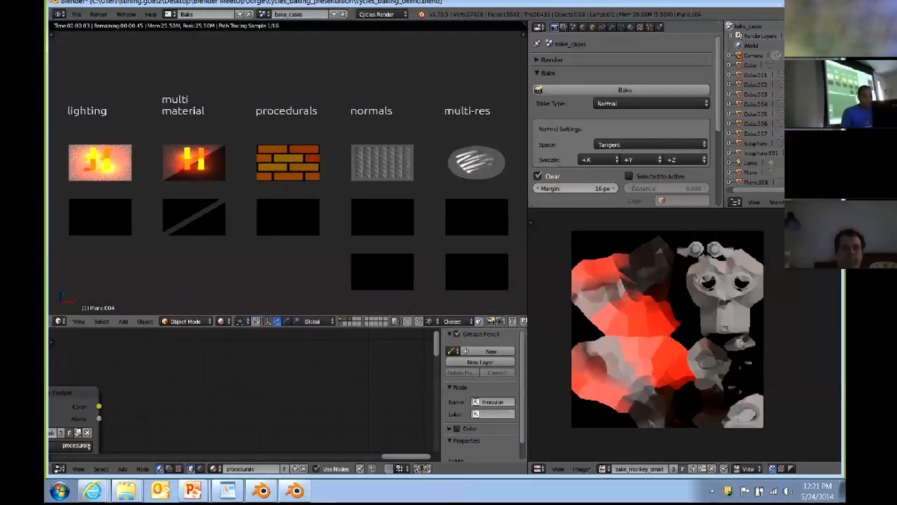
right_click(185, 208)
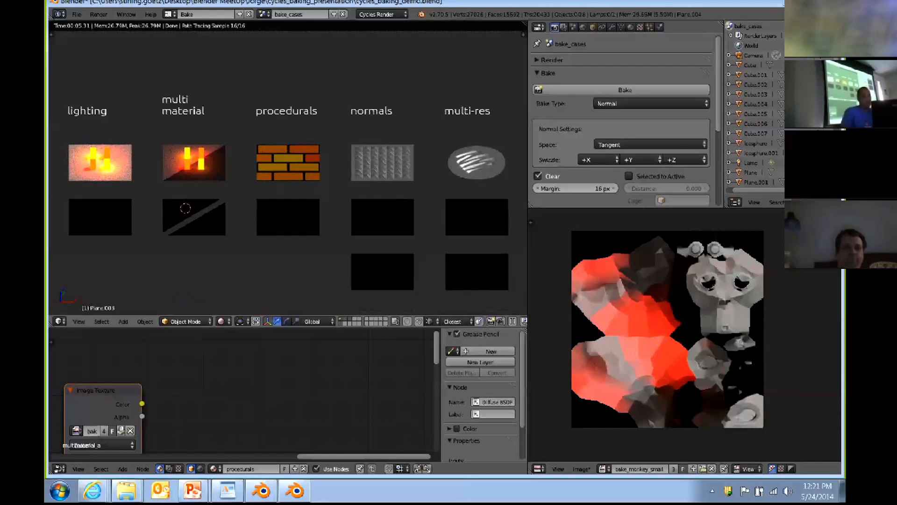
scroll(282, 389, "down", 11)
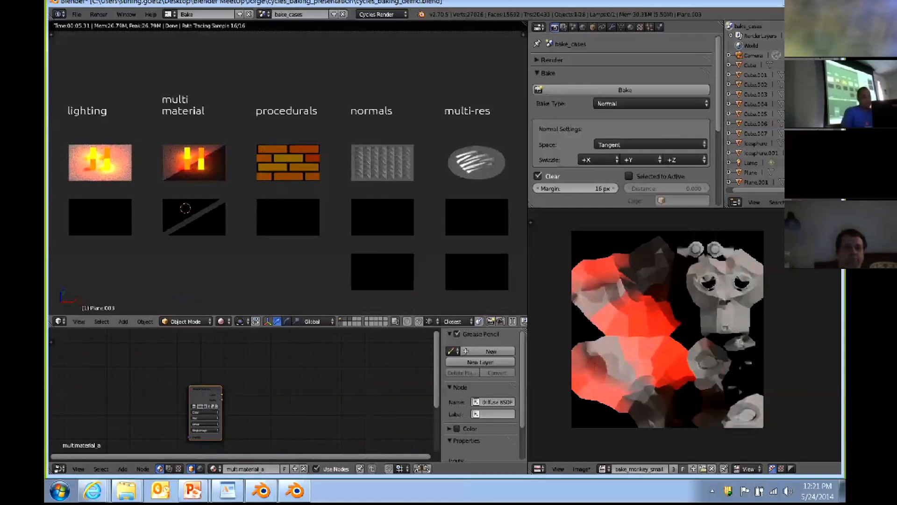
Enlarge the node editor and examine the unconnected Image Texture node in the multimaterial_a material.
key("ctrl+Up")
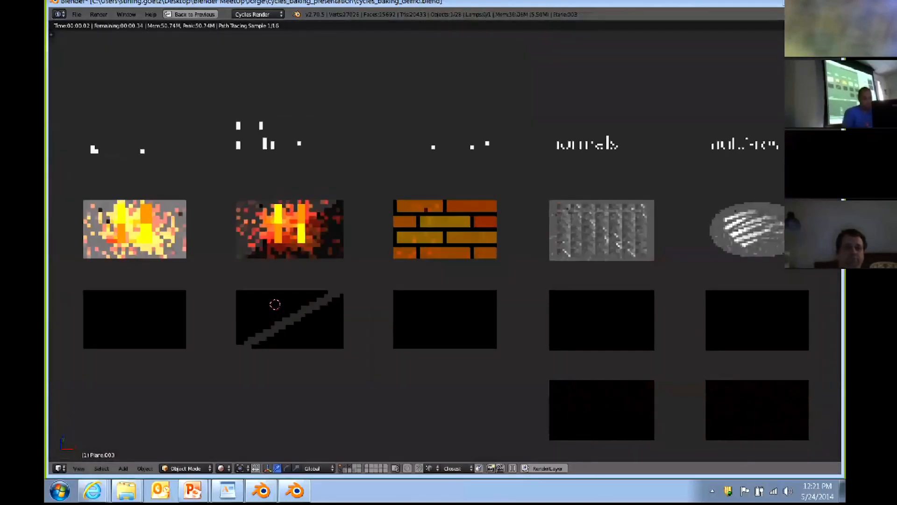
key("ctrl+Up")
key("ctrl+Up")
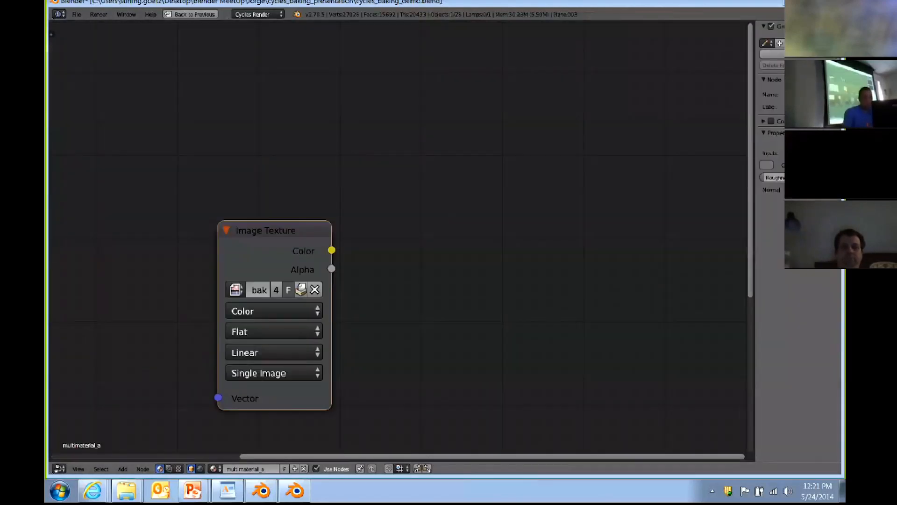
scroll(402, 238, "down", 4)
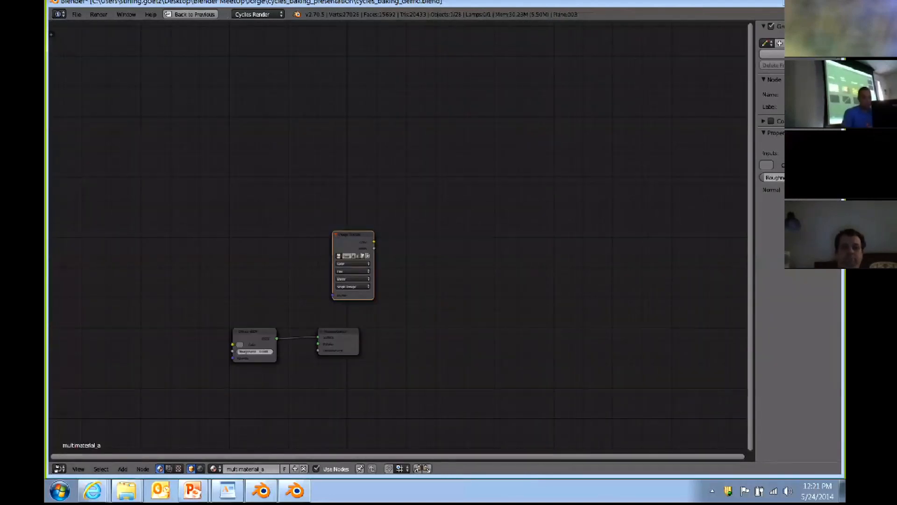
key("ctrl+Up")
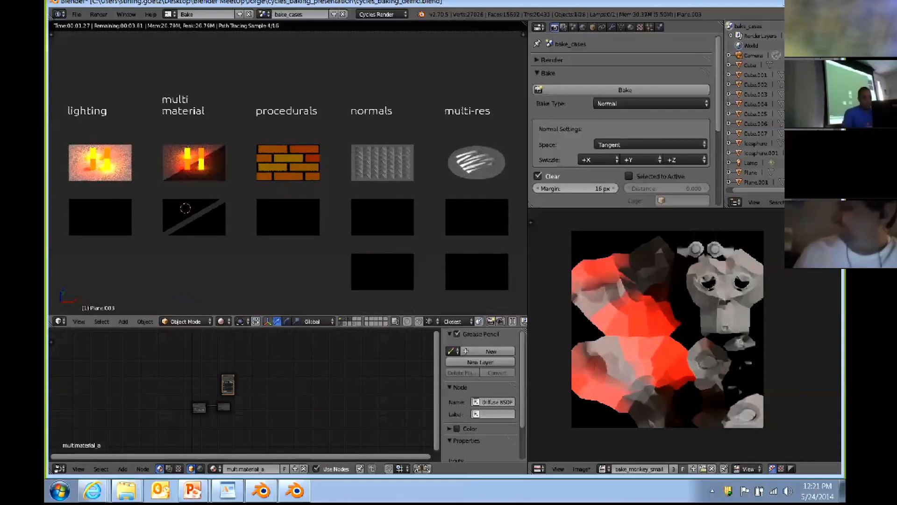
Inspect the plane's two material slots, switching to multimaterial_b and back to multimaterial_a to compare their nodes.
left_click(630, 27)
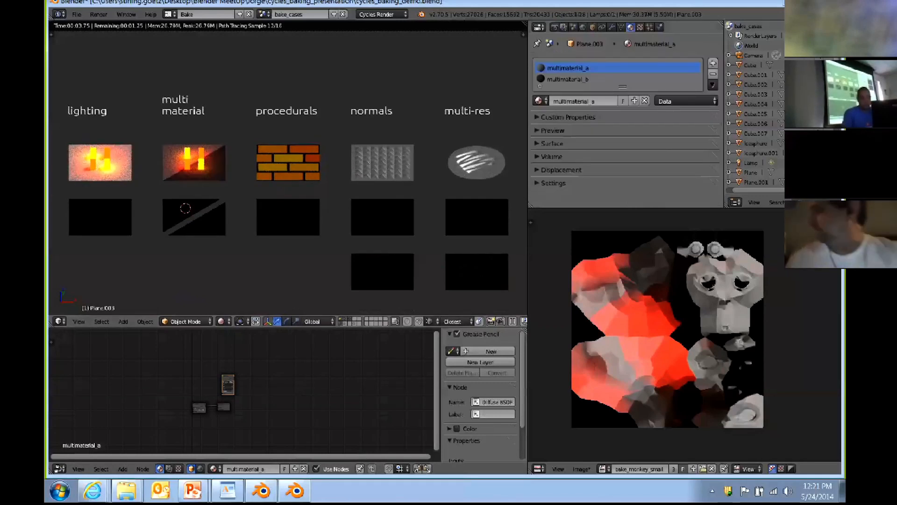
left_click(568, 79)
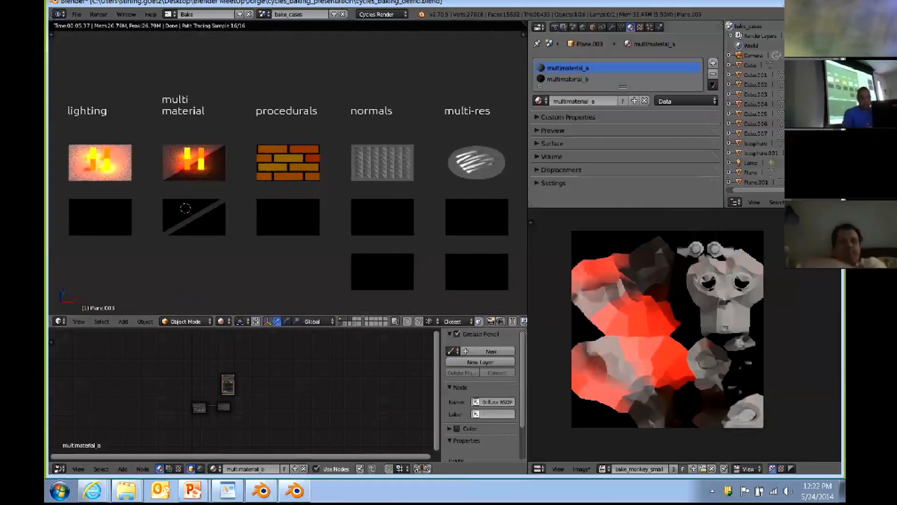
left_click(608, 67)
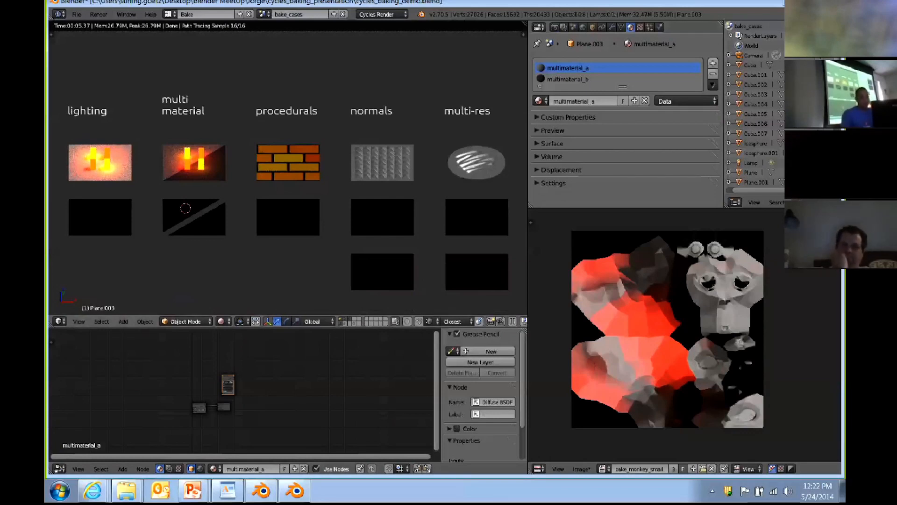
scroll(240, 390, "up", 3)
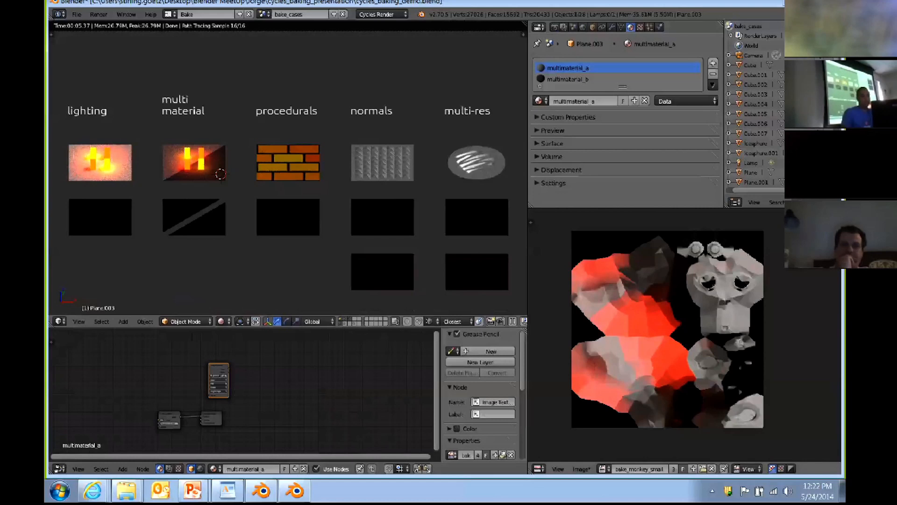
Display the bake_multimaterial image and bake the multi material plane's Normal pass to it.
left_click(603, 468)
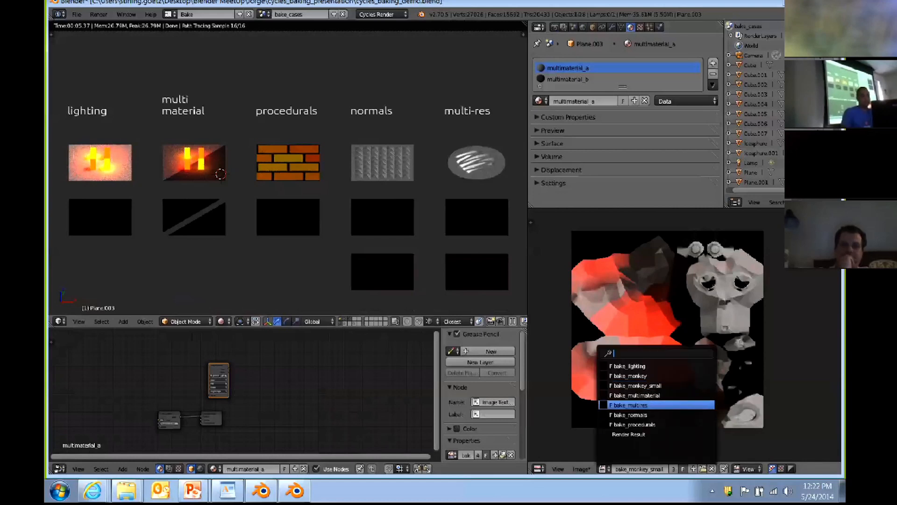
left_click(626, 393)
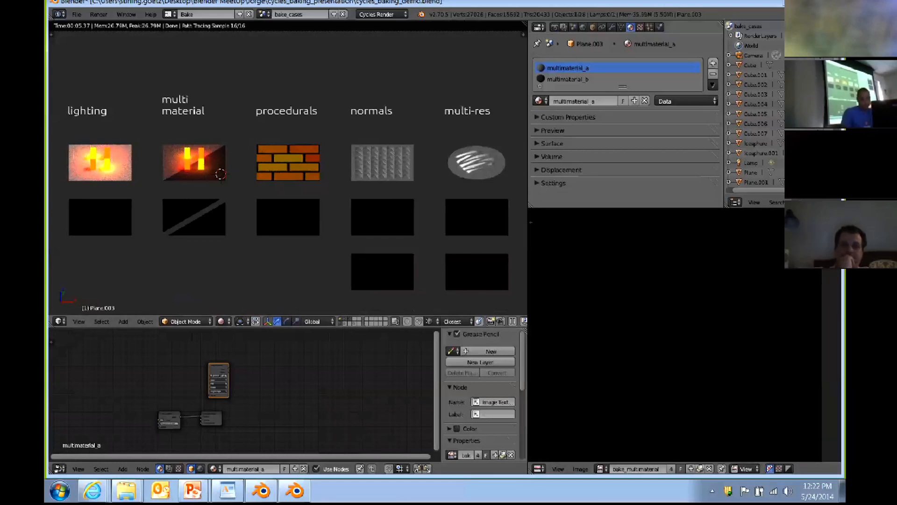
left_click(554, 27)
left_click(593, 90)
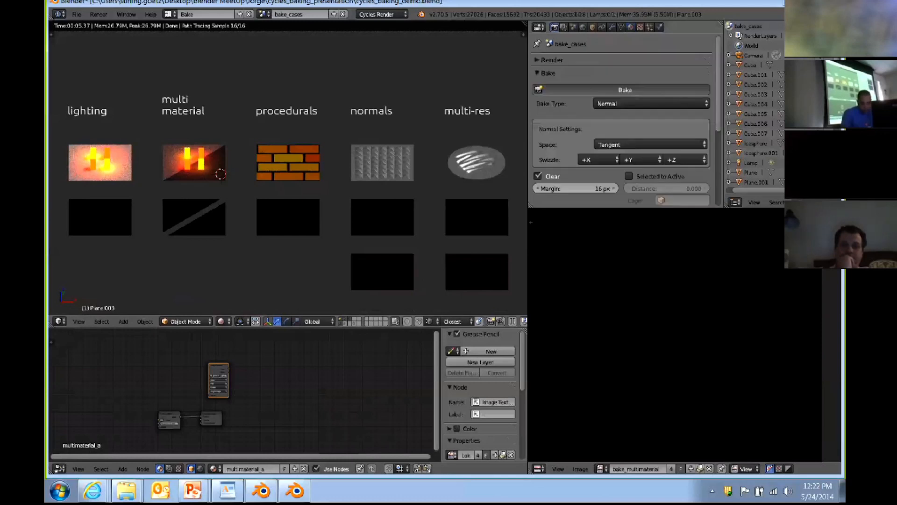
scroll(684, 335, "down", 3)
scroll(684, 335, "up", 3)
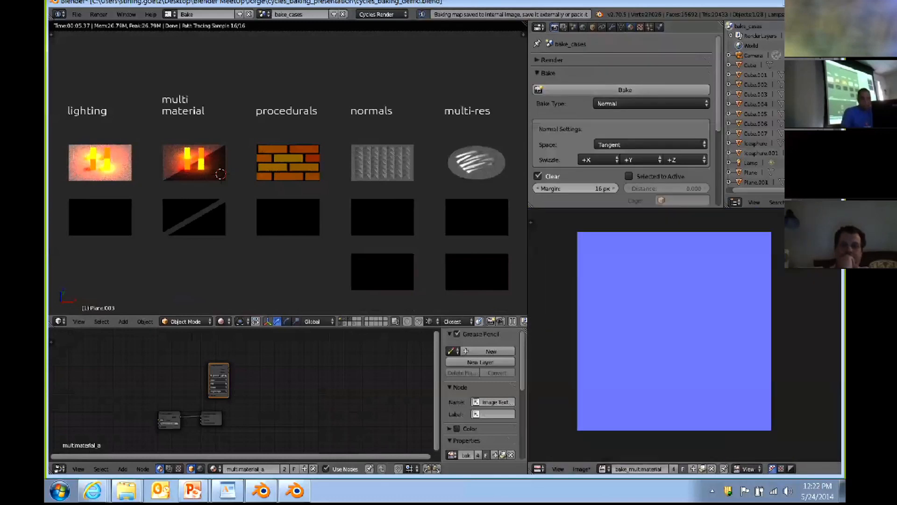
scroll(671, 332, "down", 1)
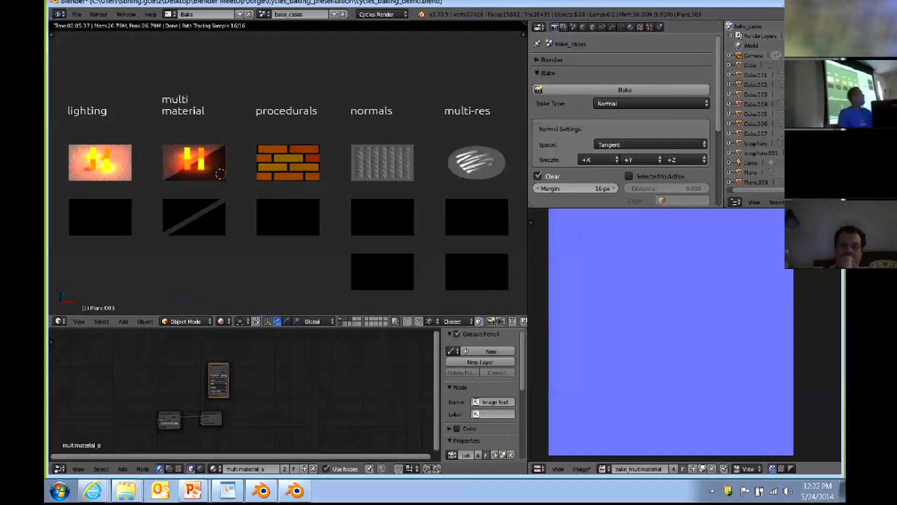
scroll(672, 331, "down", 1)
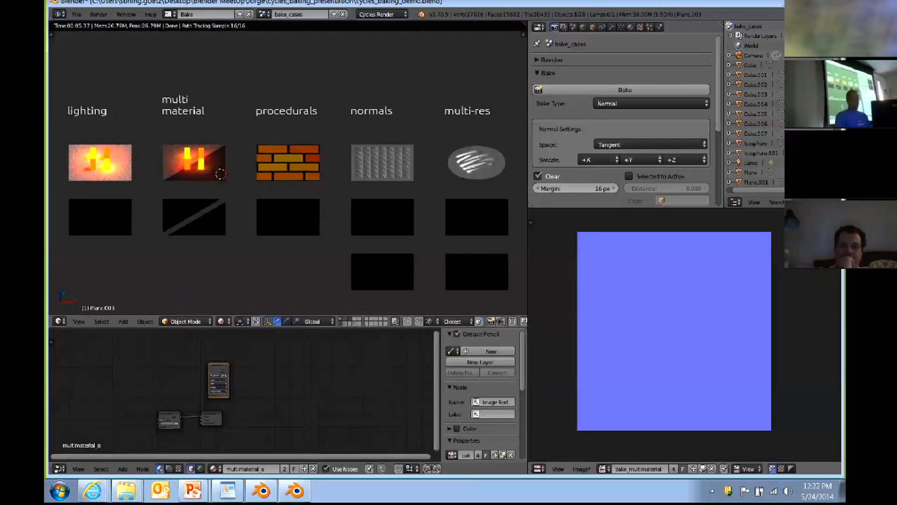
middle_click_drag(671, 331, 654, 331)
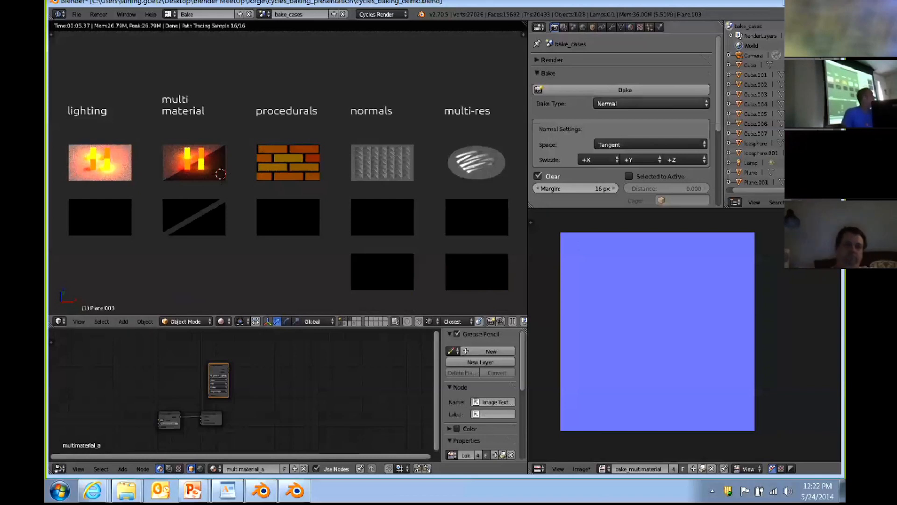
Set the bake type to UV and bake the multi material plane again.
left_click(651, 104)
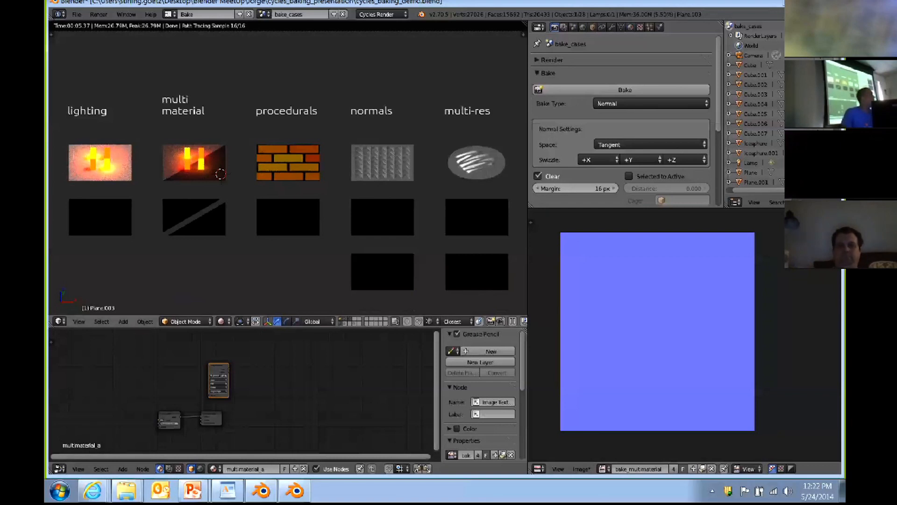
left_click(651, 104)
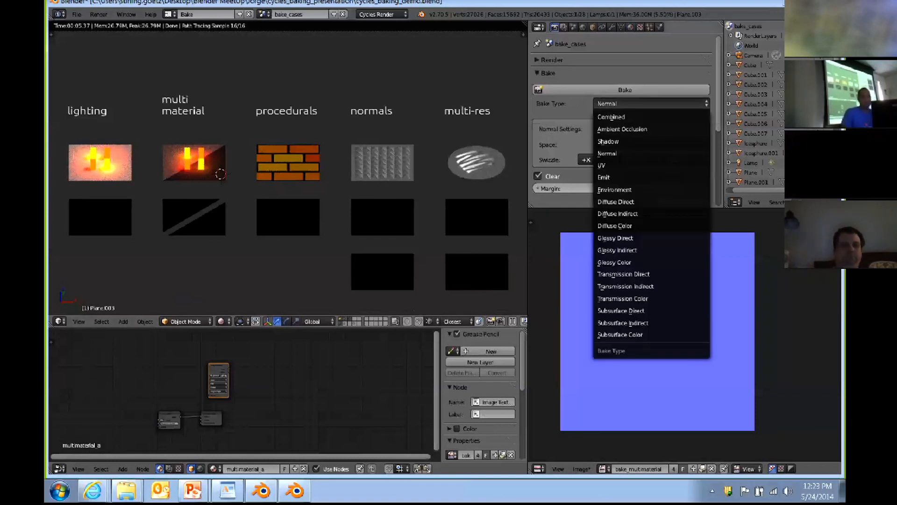
left_click(651, 104)
left_click(651, 104)
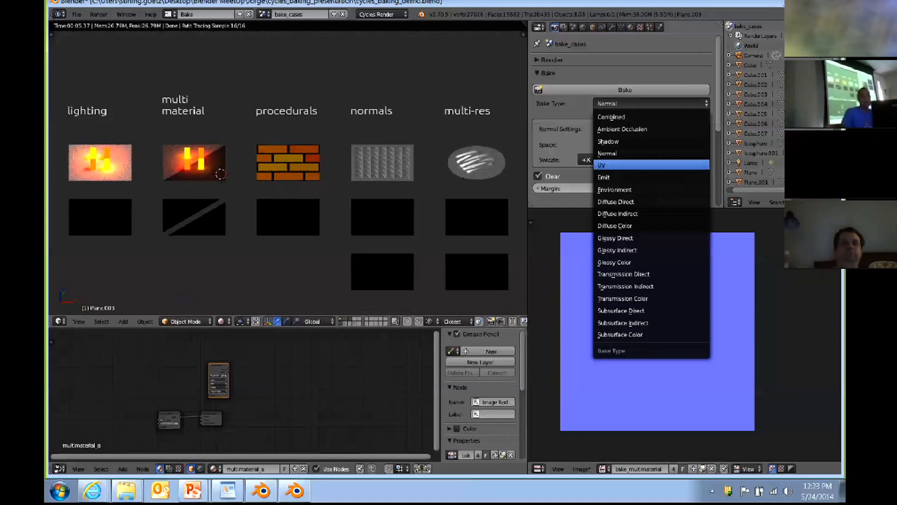
left_click(607, 165)
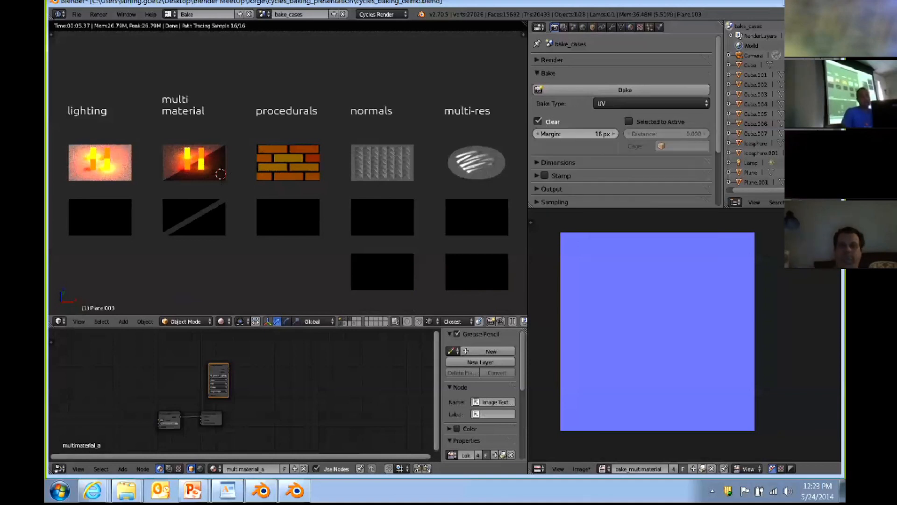
left_click(625, 89)
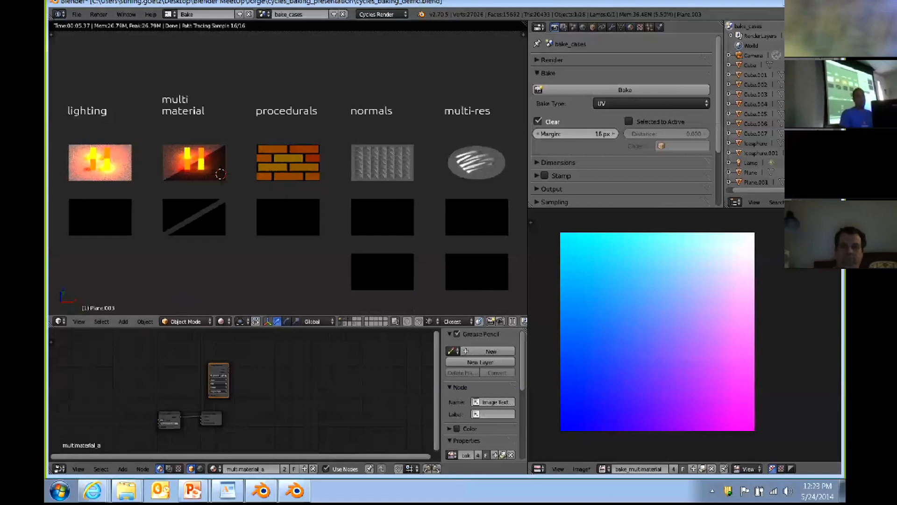
Switch to the example scene and select the monkey head in front of the oven.
left_click(265, 14)
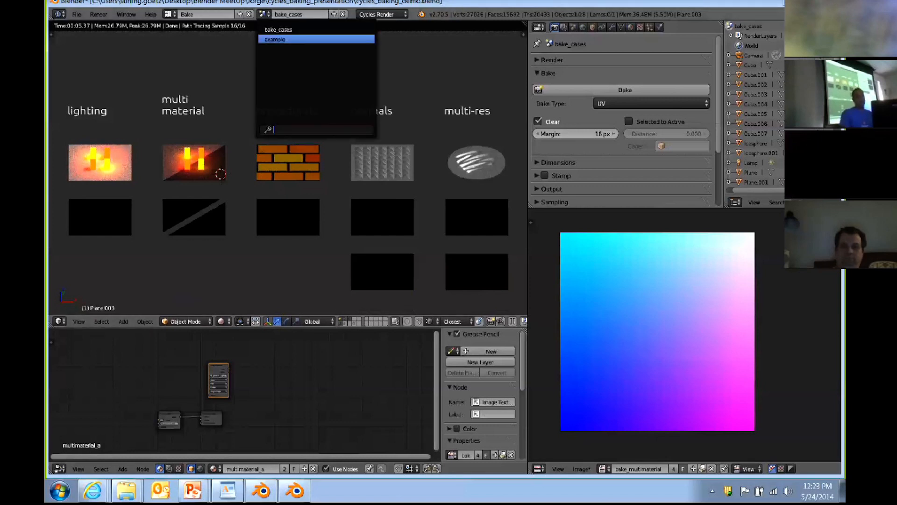
left_click(280, 38)
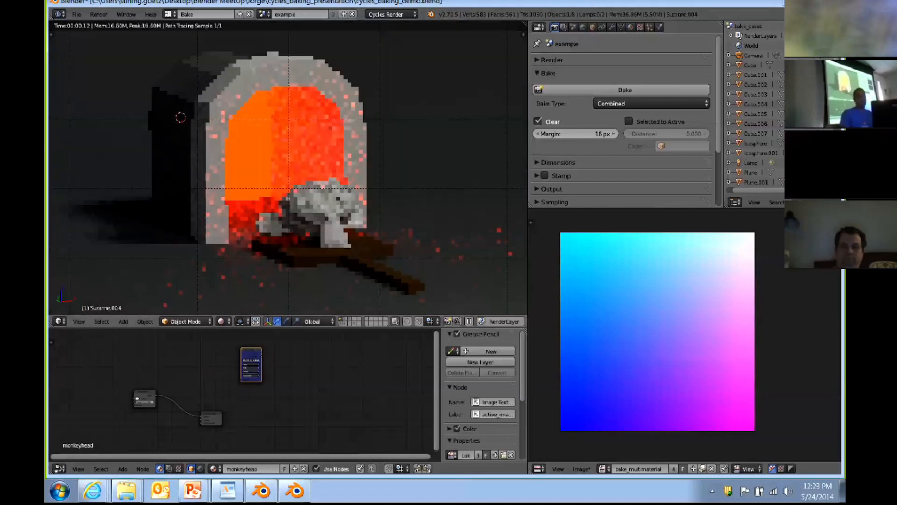
left_click(264, 14)
left_click(278, 30)
left_click(278, 39)
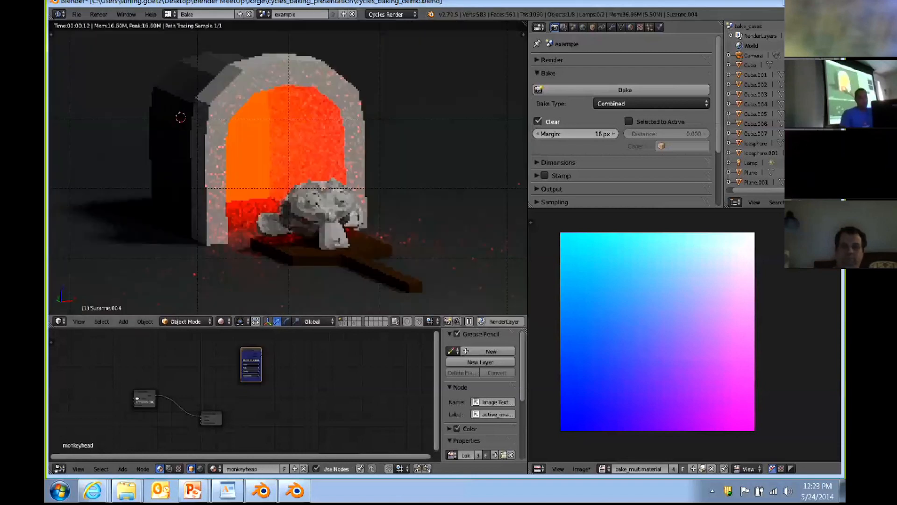
right_click(290, 127)
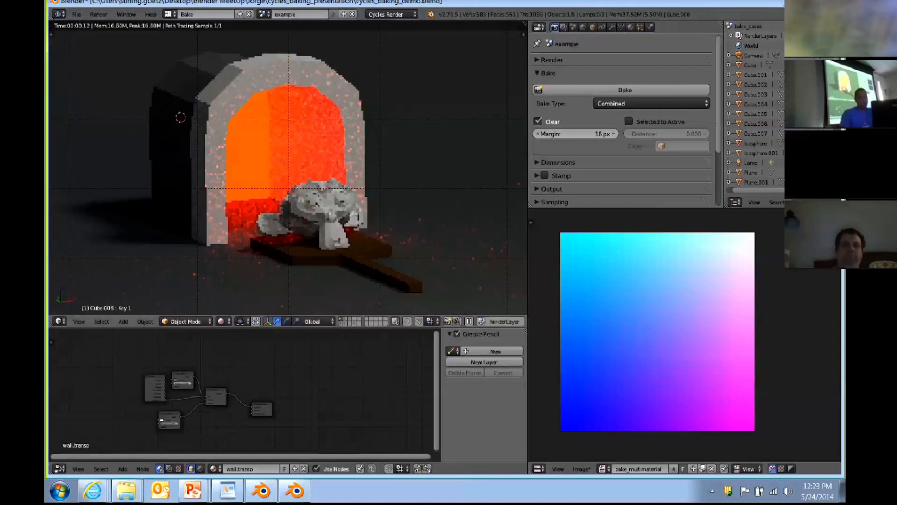
right_click(322, 208)
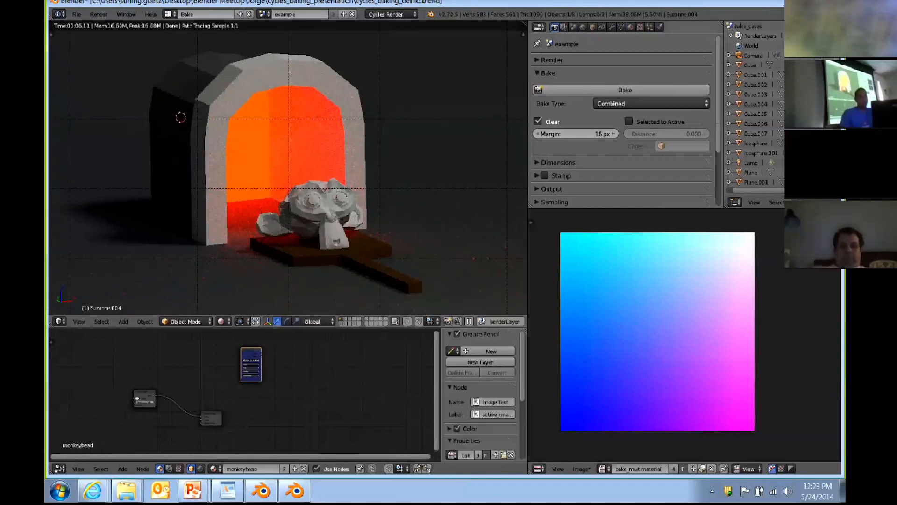
Set the bake type to UV and bake the monkey head to the bake_monkey_small image.
left_click(650, 103)
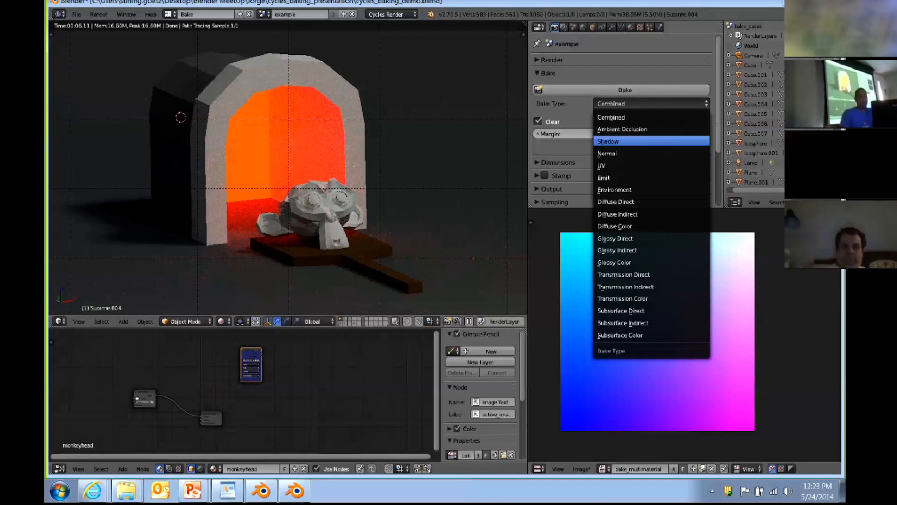
left_click(649, 165)
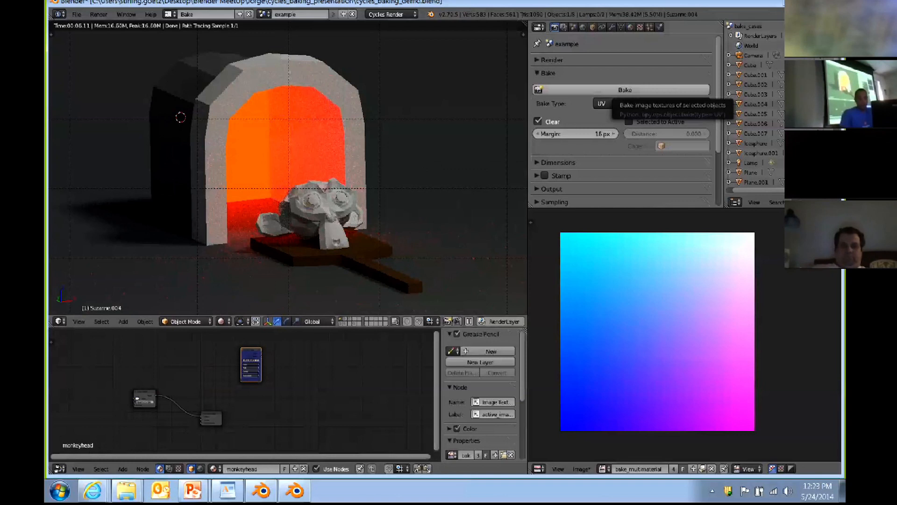
left_click(622, 89)
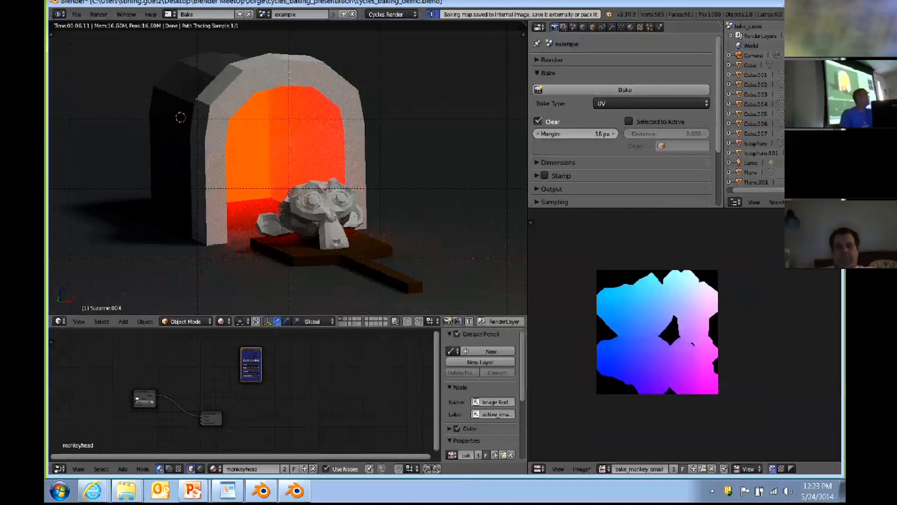
scroll(641, 329, "up", 2)
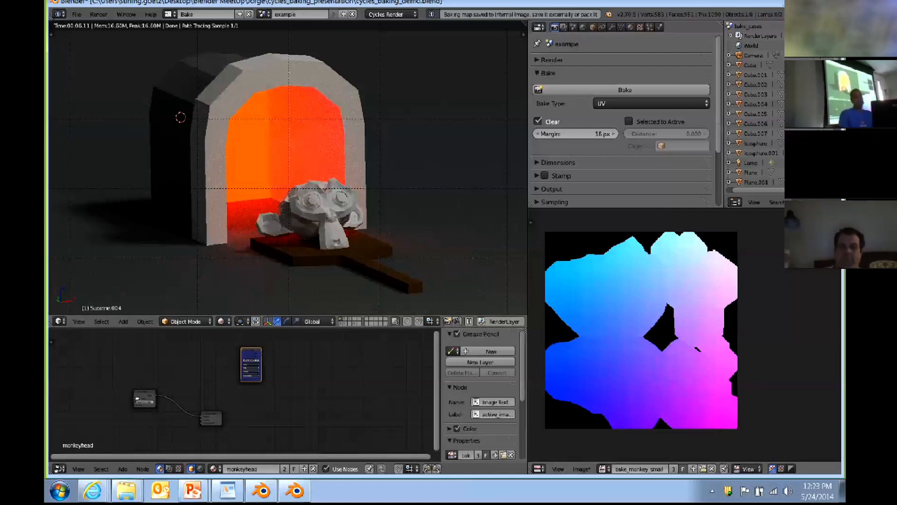
Toggle Edit Mode on the monkey head to compare its UV layout with the baked image.
key("Tab")
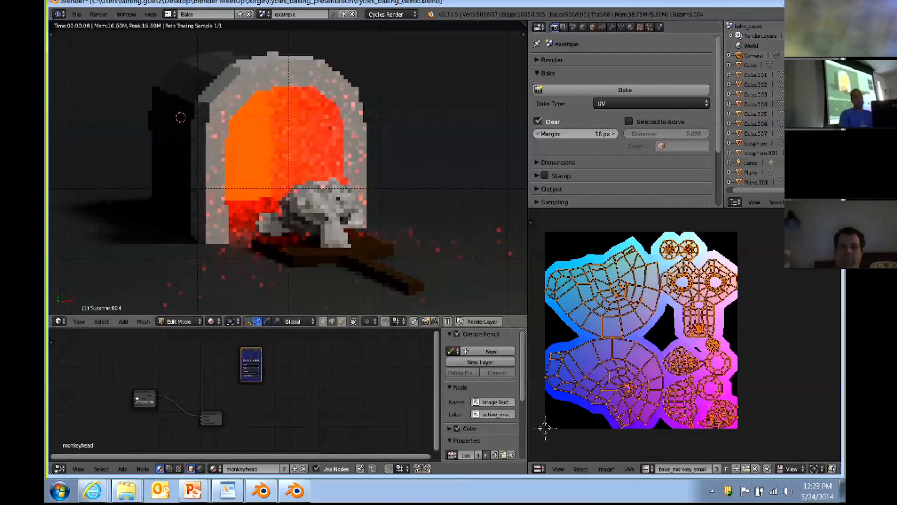
key("Tab")
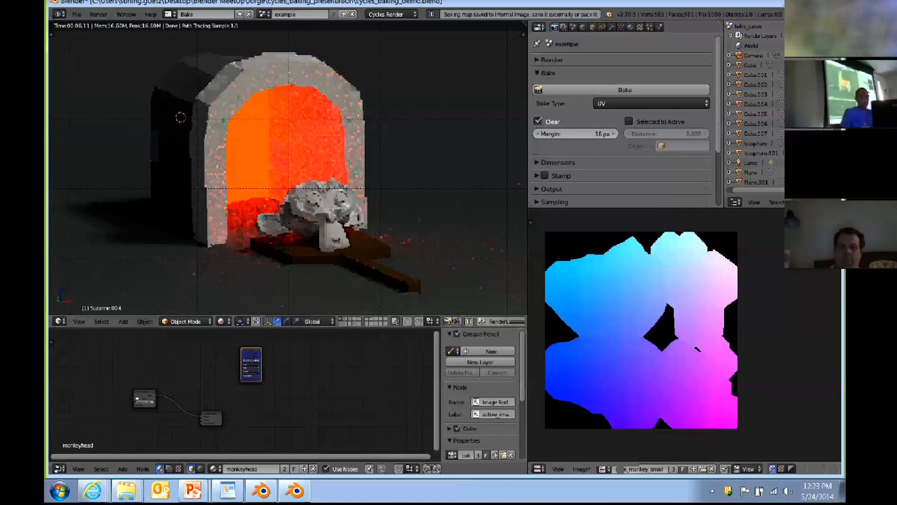
key("Tab")
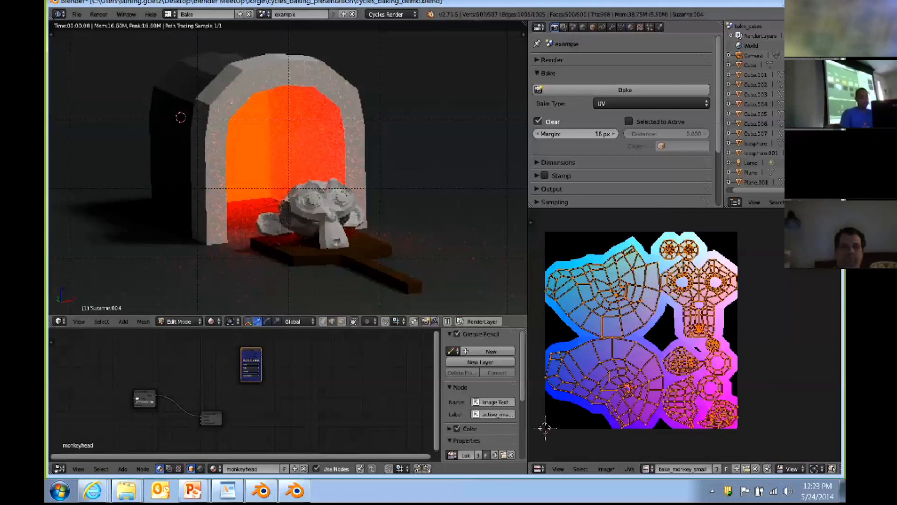
Return to the bake_cases scene and bake the upper multi material plane with the bake type set to Combined.
left_click(265, 14)
left_click(285, 29)
left_click(651, 104)
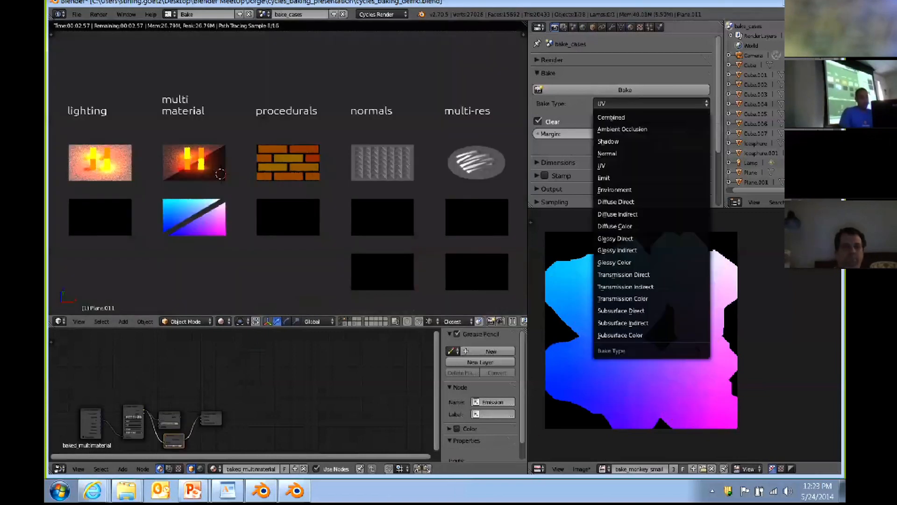
left_click(651, 116)
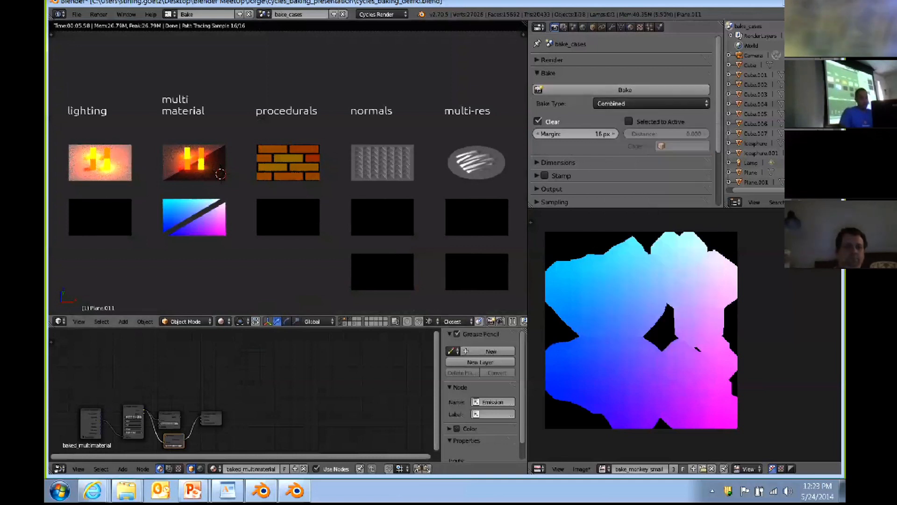
right_click(210, 166)
left_click(625, 90)
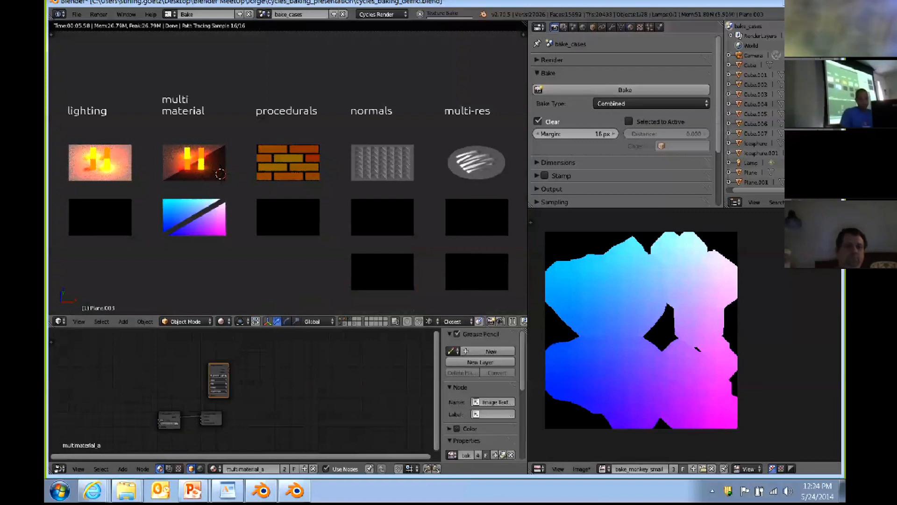
Display the bake_multimaterial image in the image editor and examine the Combined bake up close.
left_click(605, 469)
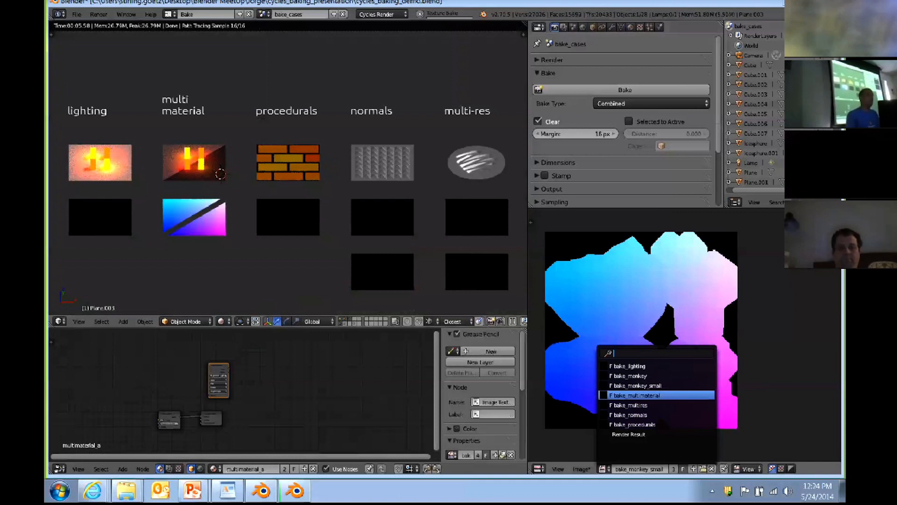
key("Return")
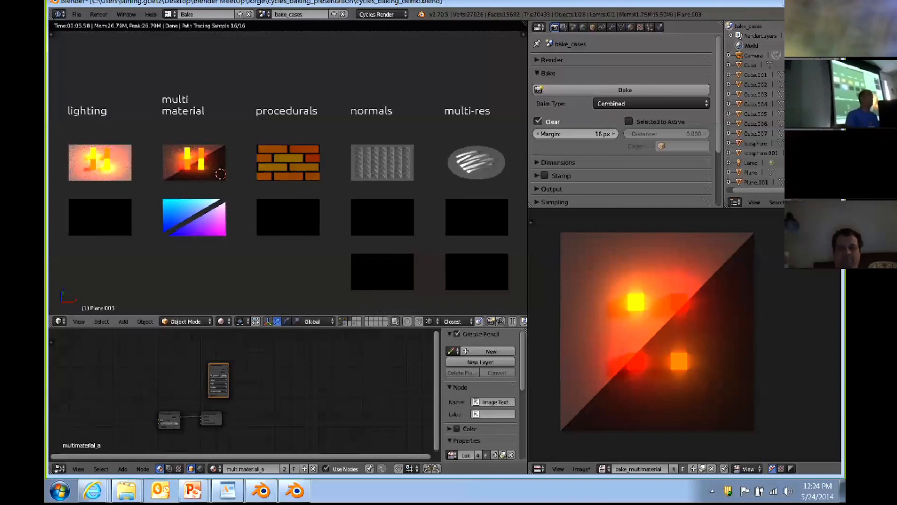
scroll(684, 334, "up", 2)
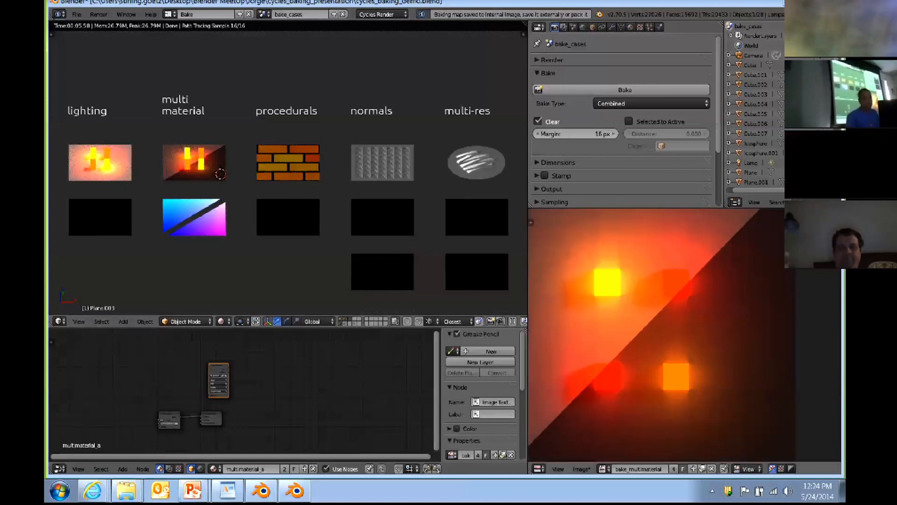
scroll(650, 332, "down", 1)
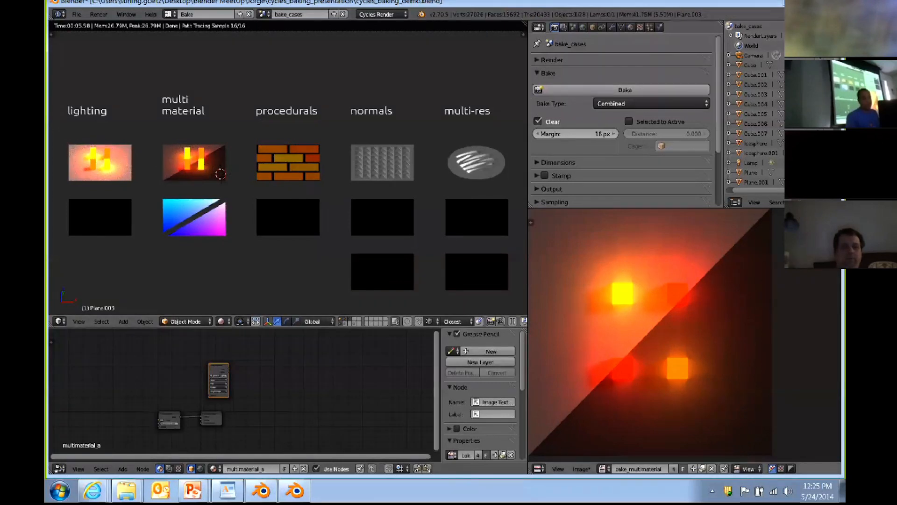
scroll(667, 333, "down", 3)
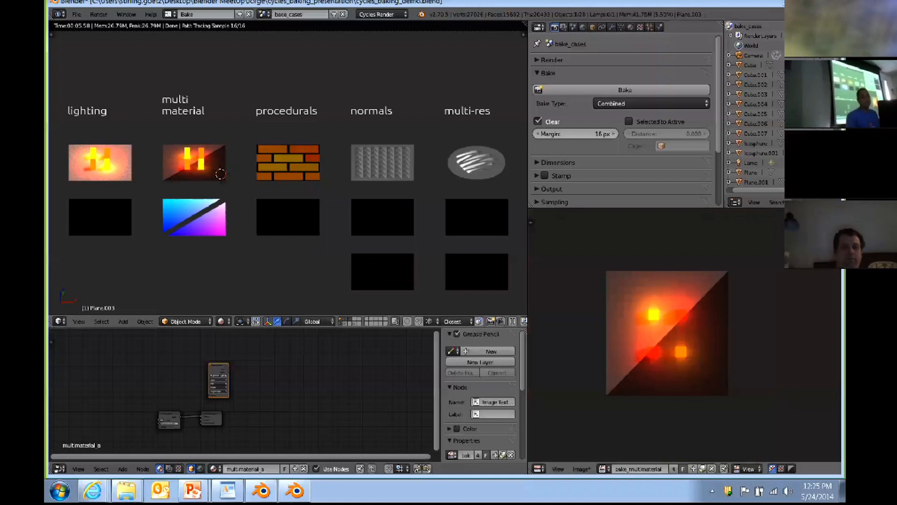
scroll(684, 335, "up", 2)
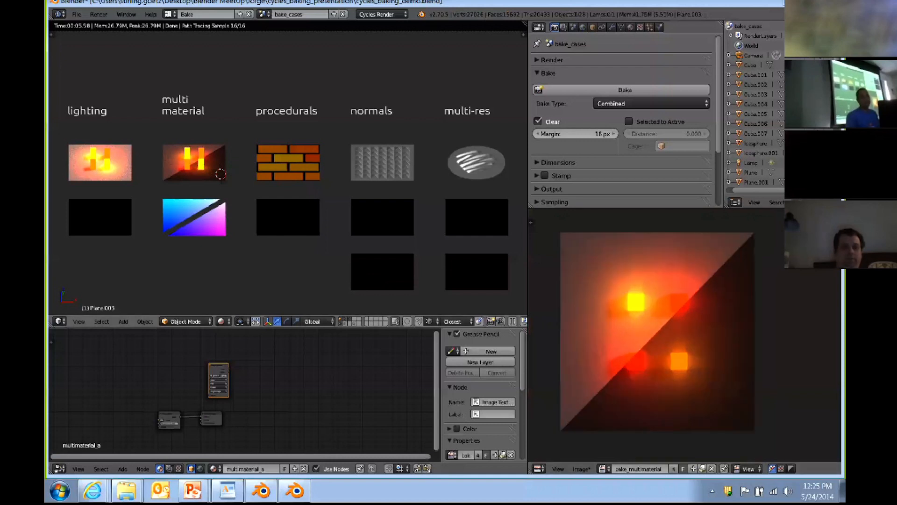
Select the upper procedurals plane and examine the Brick Texture, Diffuse and Emission nodes of its material.
right_click(288, 163)
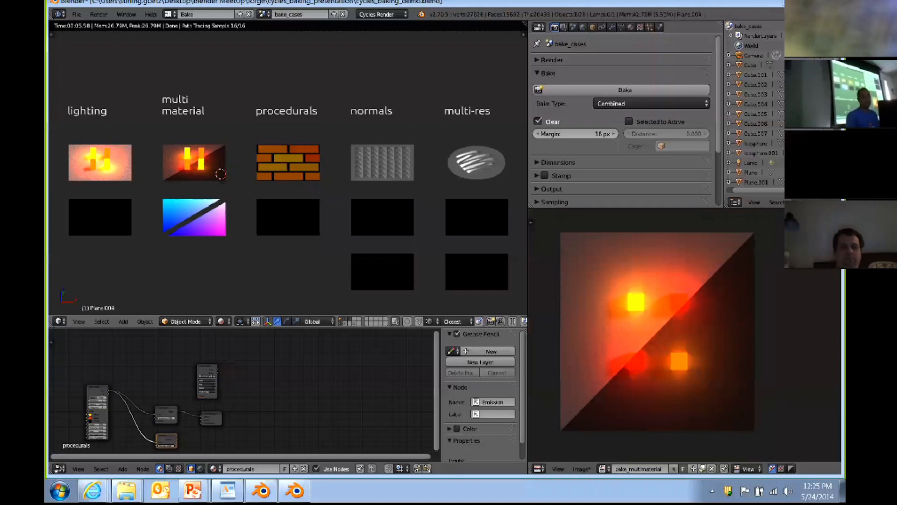
scroll(243, 392, "up", 3)
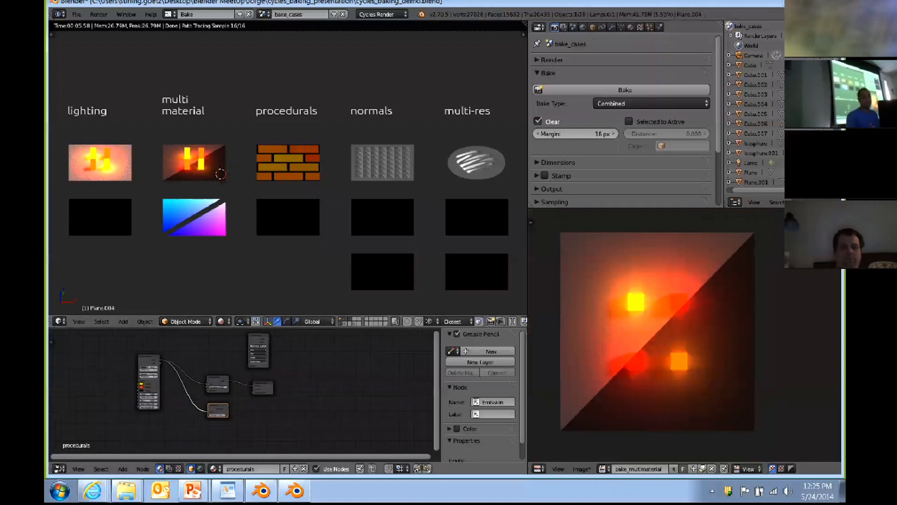
middle_click_drag(106, 400, 166, 400)
scroll(166, 400, "up", 3)
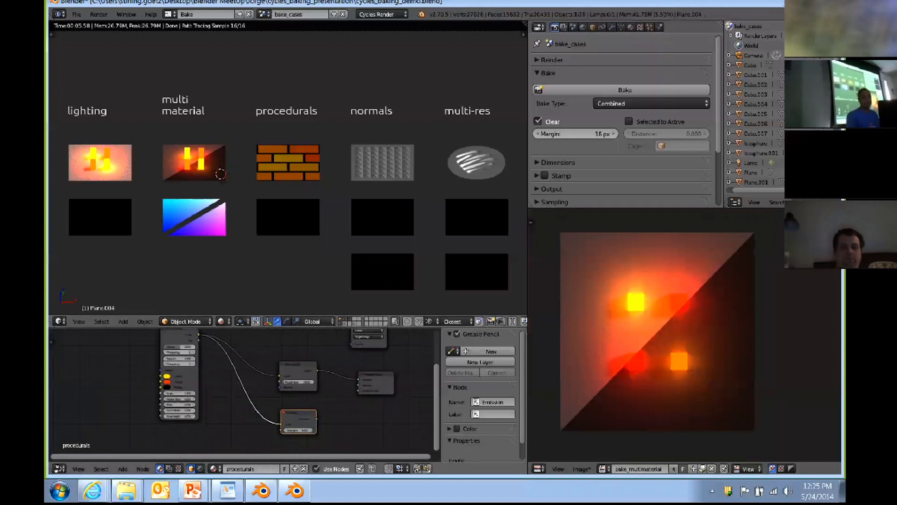
scroll(243, 393, "up", 3)
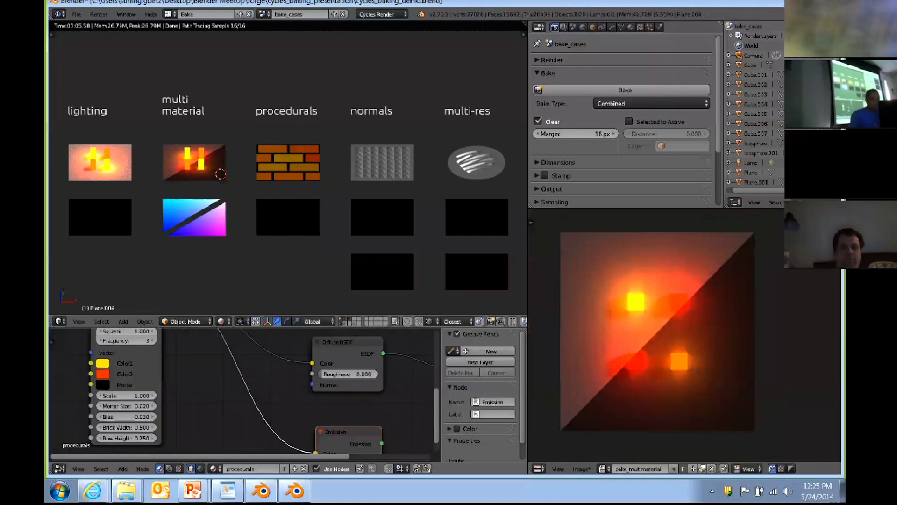
middle_click_drag(105, 392, 239, 393)
scroll(243, 393, "down", 5)
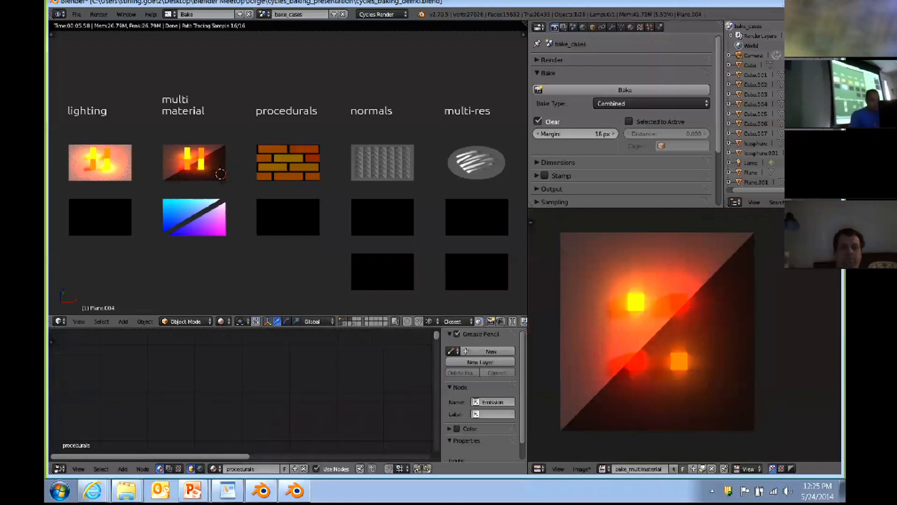
scroll(229, 406, "down", 1)
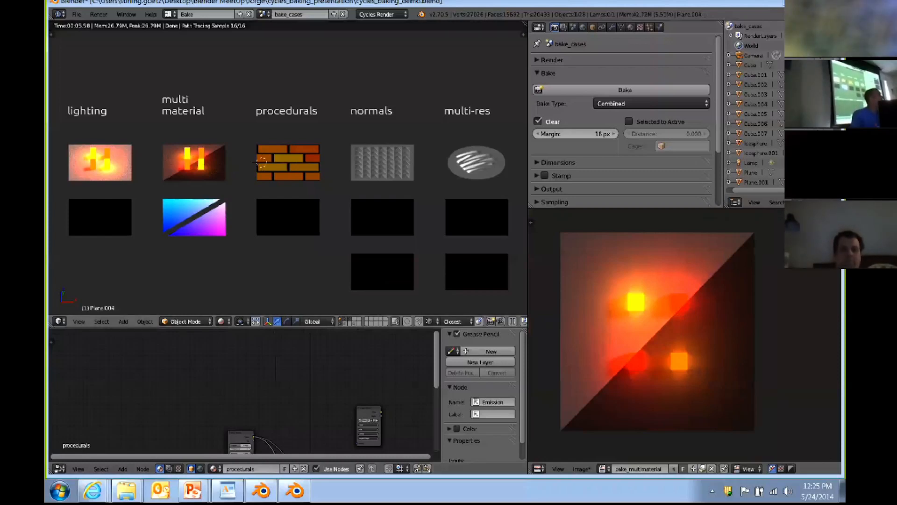
Inspect the example planes in the 3D view from an angle and return to the camera view.
middle_click_drag(280, 224, 332, 163)
scroll(287, 172, "up", 4)
middle_click_drag(287, 187, 211, 219)
scroll(234, 211, "down", 4)
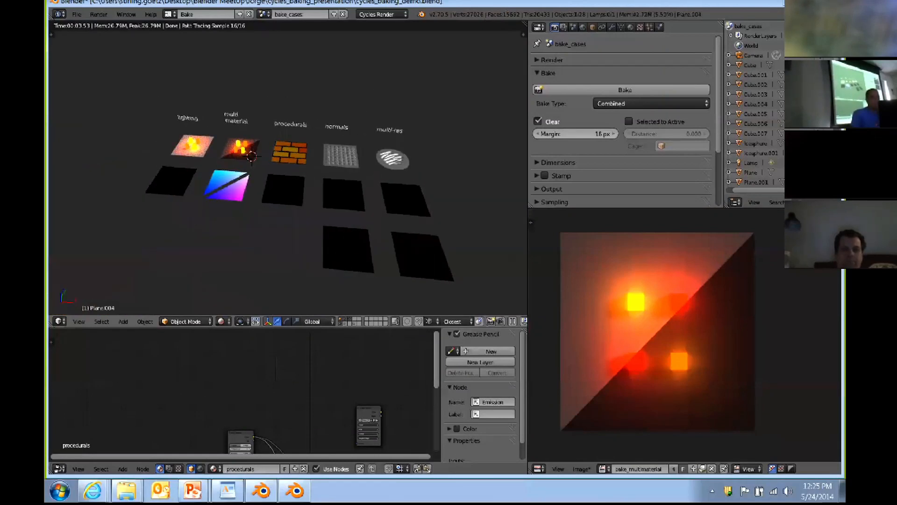
key("KP_7")
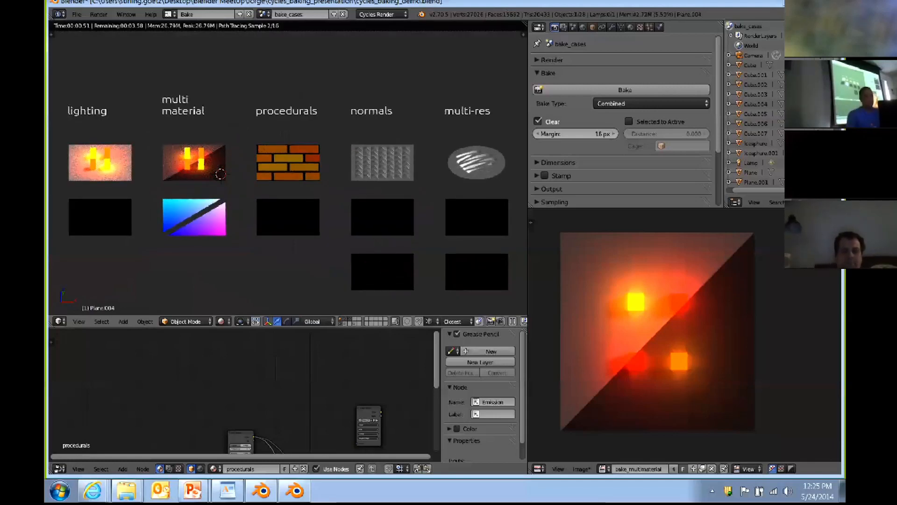
Raise the Brick Texture node's offset slightly and set its scale to 2.400 in the procedurals material.
key("Home")
scroll(242, 377, "up", 3)
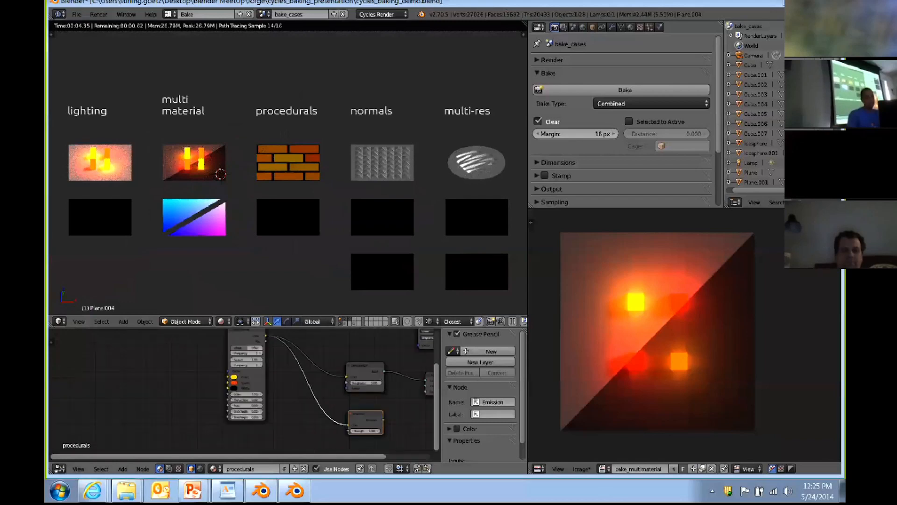
scroll(246, 389, "up", 2)
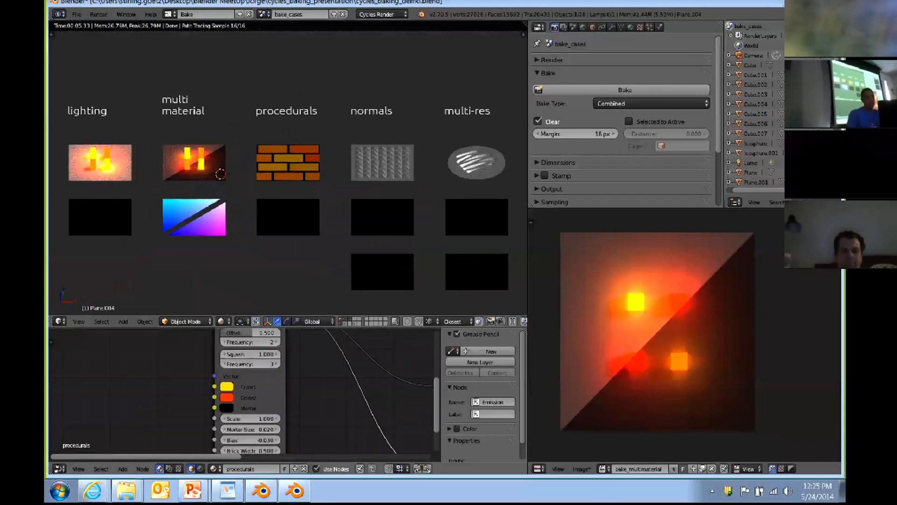
left_click_drag(248, 337, 259, 336)
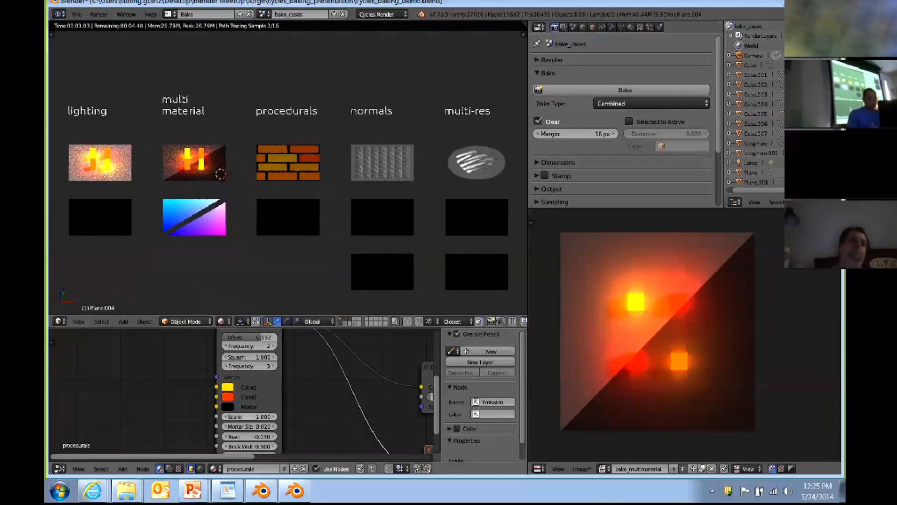
left_click(226, 416)
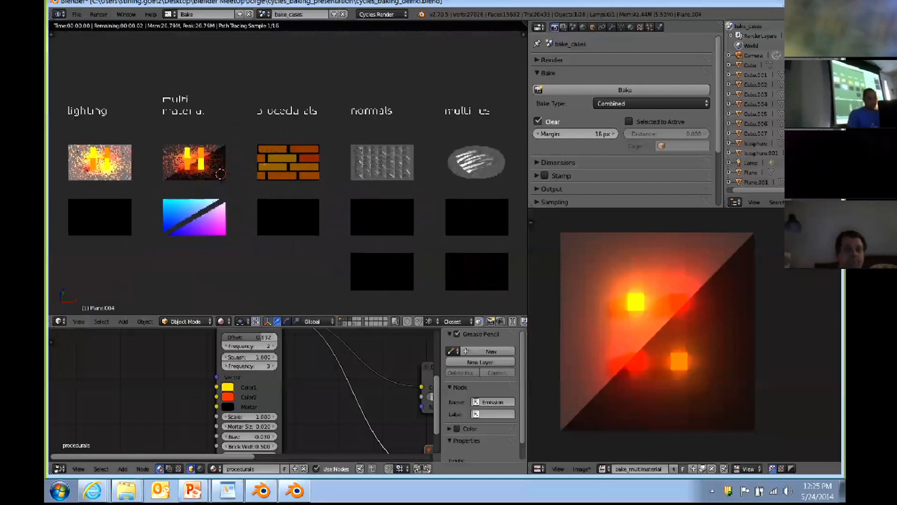
left_click_drag(249, 416, 259, 416)
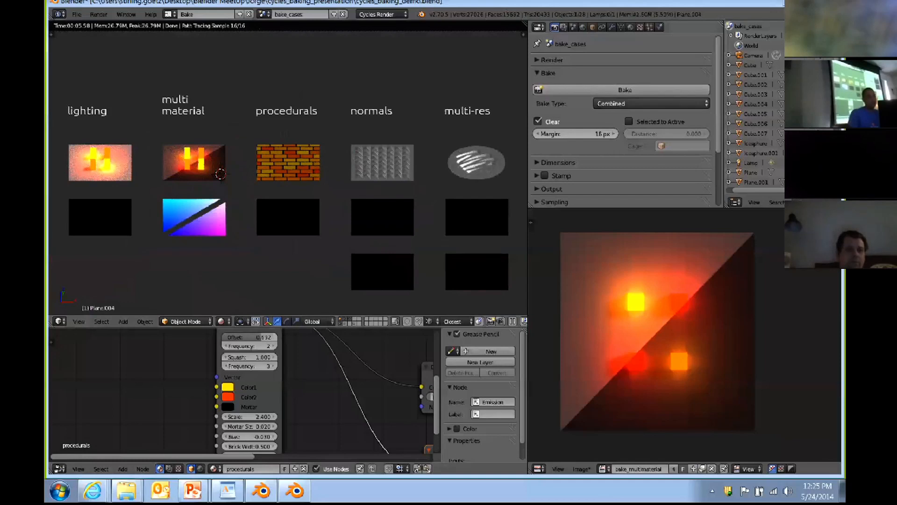
Bake the procedurals plane with the bake type set to Diffuse Direct and display the bake_procedurals image.
left_click(650, 103)
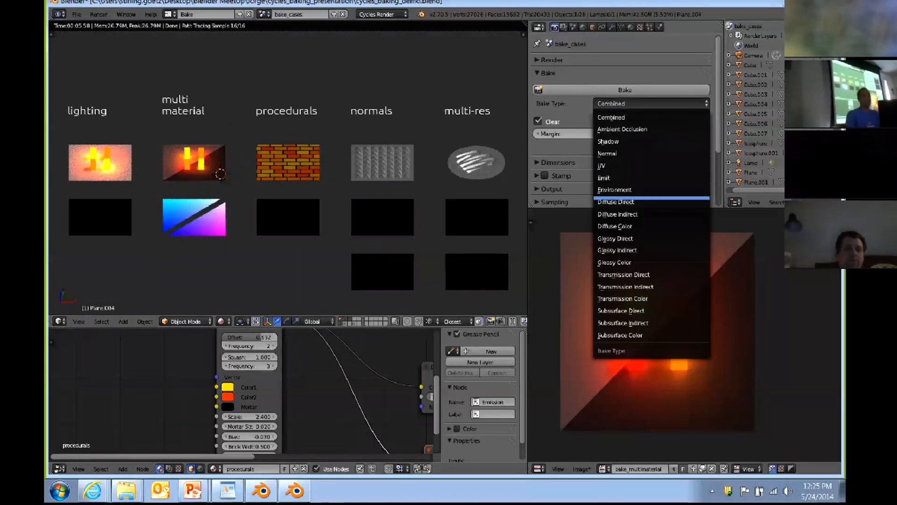
left_click(627, 202)
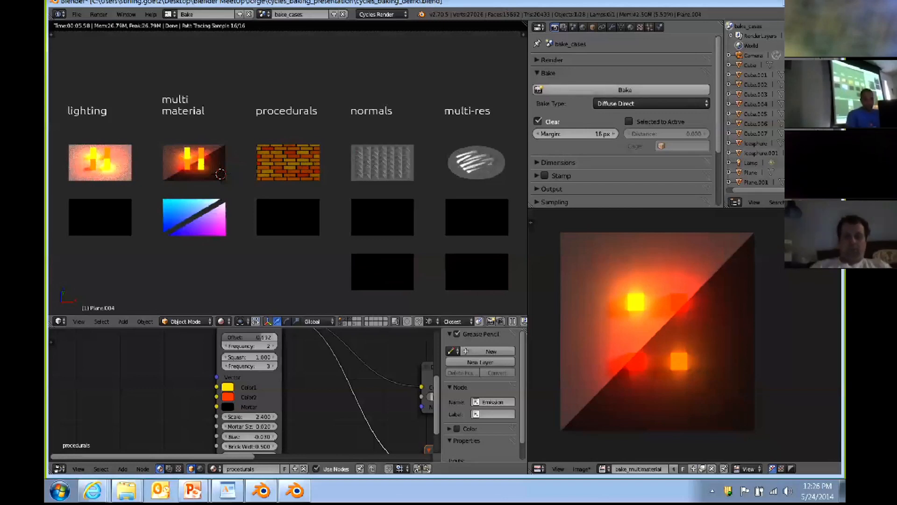
left_click(625, 89)
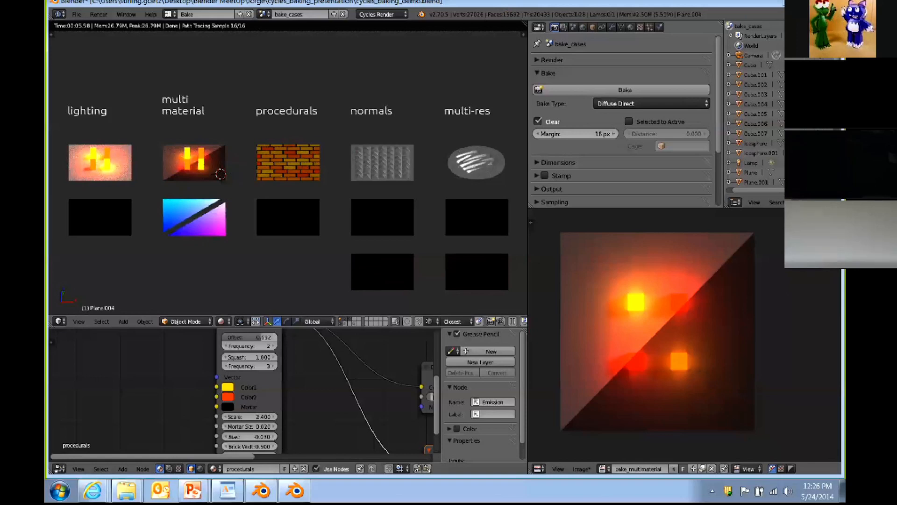
left_click(626, 89)
left_click(605, 469)
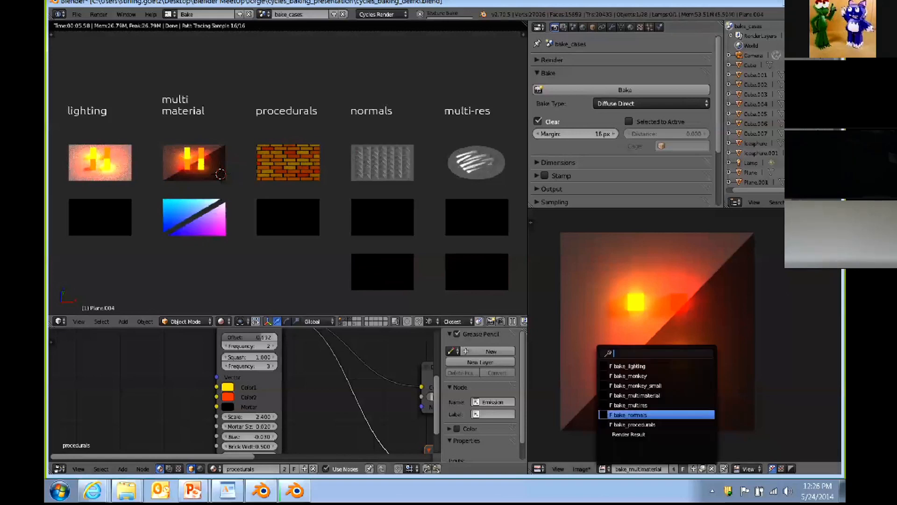
left_click(629, 425)
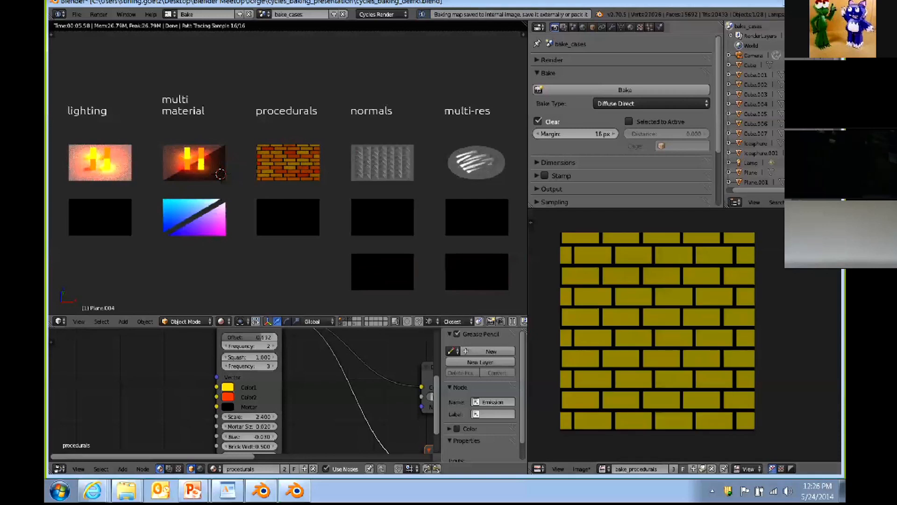
Set the bake type to Diffuse Color and bake the procedurals plane again.
left_click(651, 103)
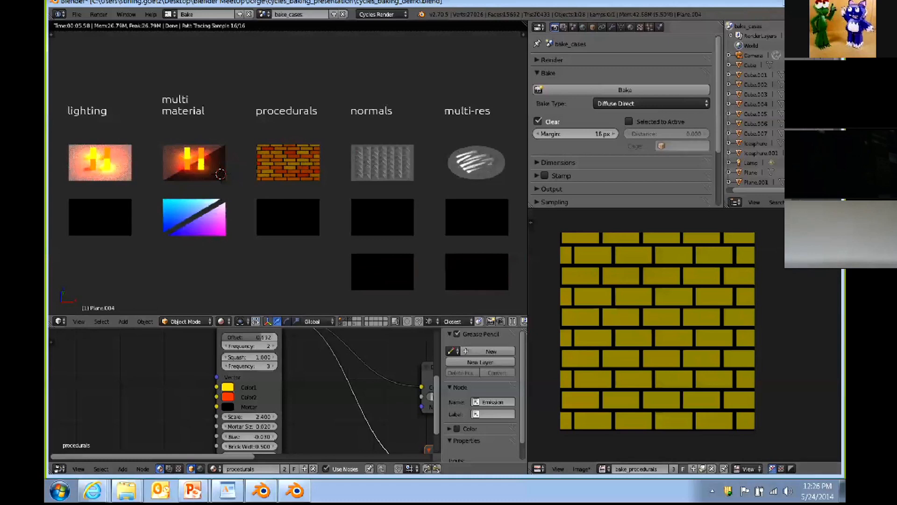
left_click(650, 103)
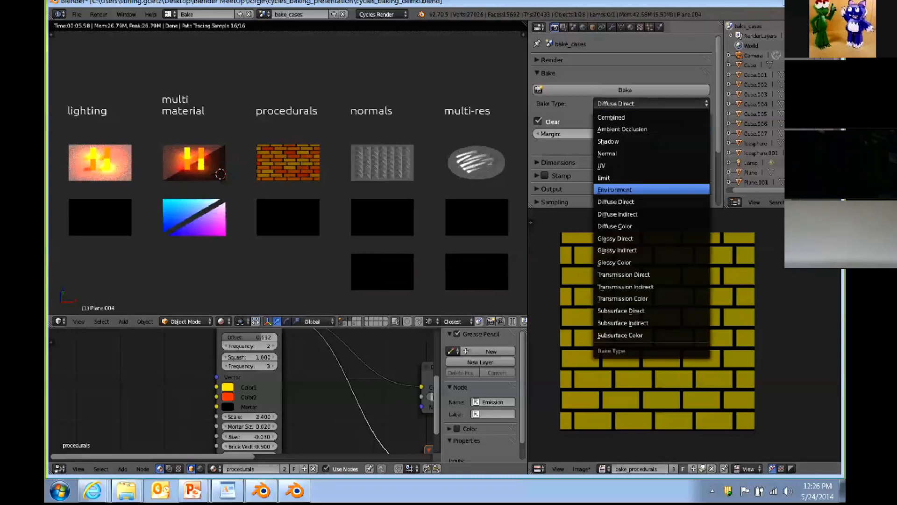
left_click(615, 226)
left_click(625, 89)
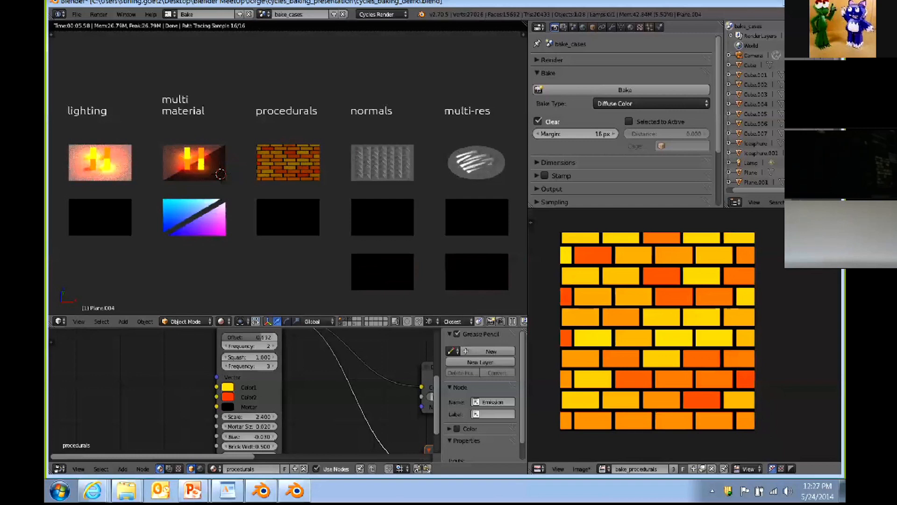
Select the upper normals plane and examine its raised mesh up close in wireframe shading.
scroll(288, 173, "up", 3)
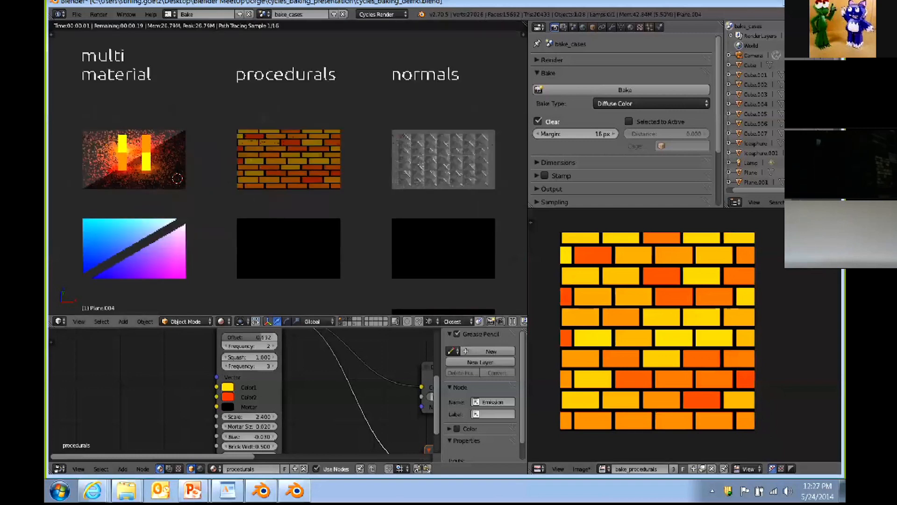
middle_click_drag(443, 160, 360, 160, "shift")
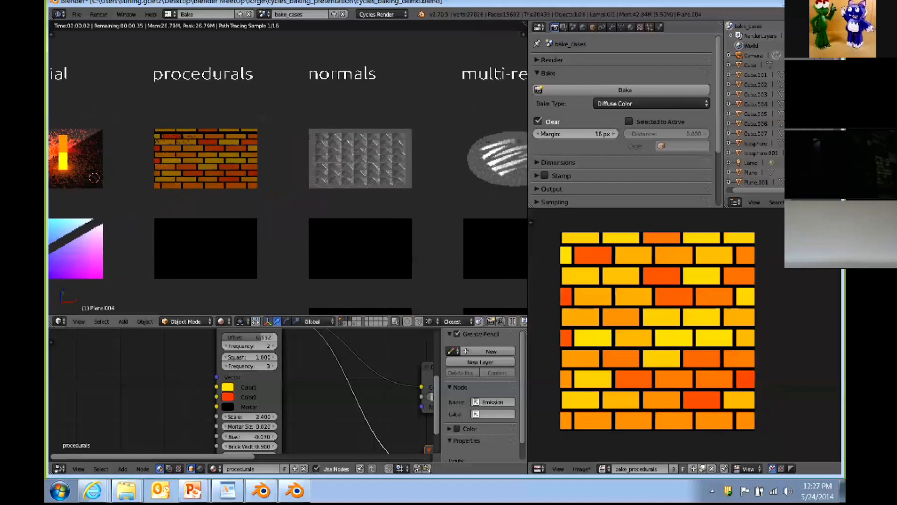
right_click(361, 159)
key("z")
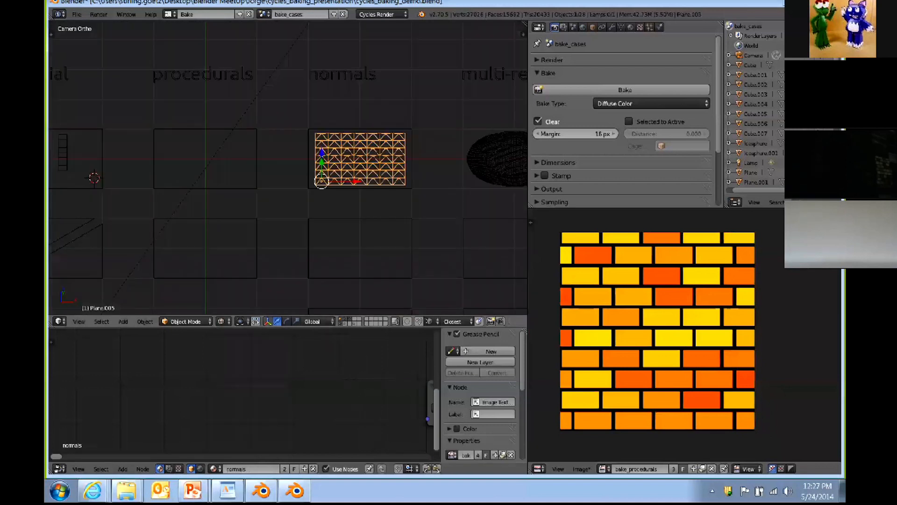
middle_click_drag(361, 160, 257, 173)
scroll(381, 91, "up", 6)
middle_click_drag(308, 243, 238, 77, "shift")
middle_click_drag(237, 124, 214, 86, "shift")
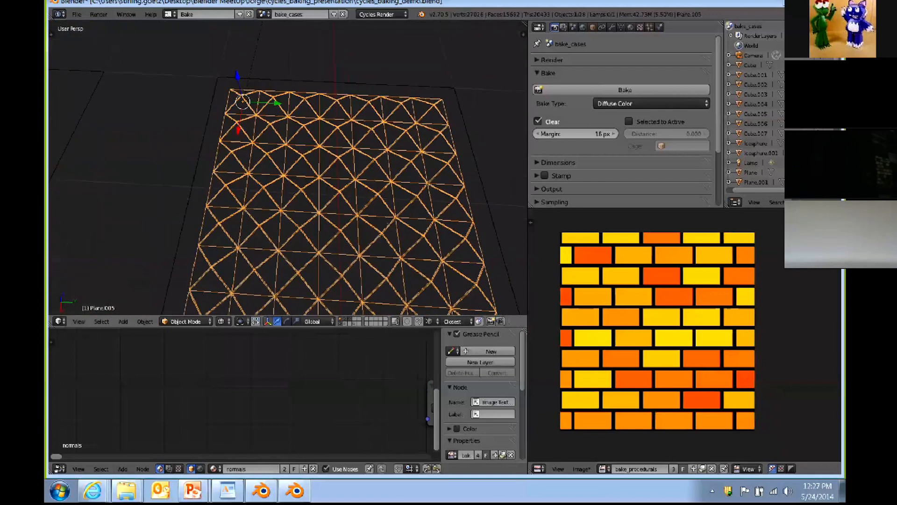
scroll(243, 390, "down", 3)
scroll(280, 234, "down", 4)
Switch the 3D view back to Rendered shading and look over the normals and multi-res examples from an angle.
mouse_move(281, 234)
middle_mouse_down()
mouse_move(306, 229)
mouse_move(327, 179)
mouse_move(348, 166)
mouse_move(416, 170)
mouse_move(418, 194)
middle_mouse_up()
scroll(419, 194, "down", 3)
key("z")
left_click(221, 321)
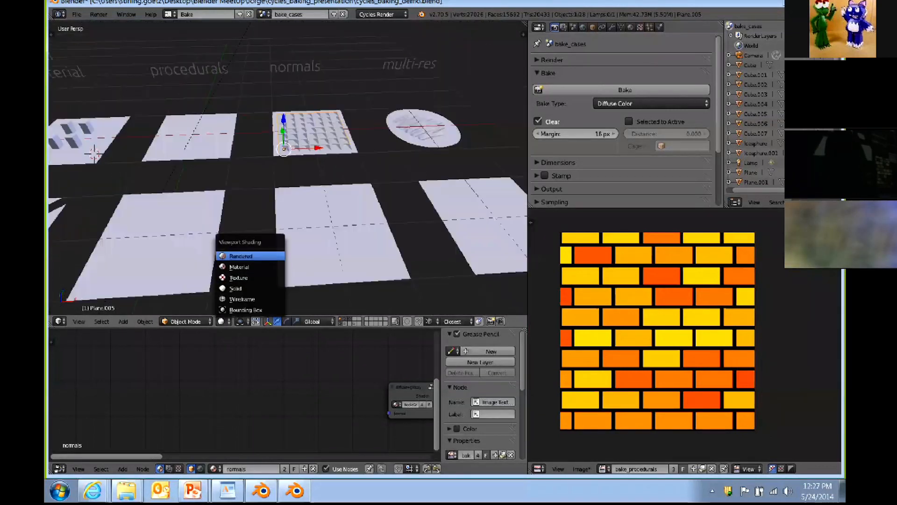
left_click(243, 255)
scroll(262, 206, "down", 2)
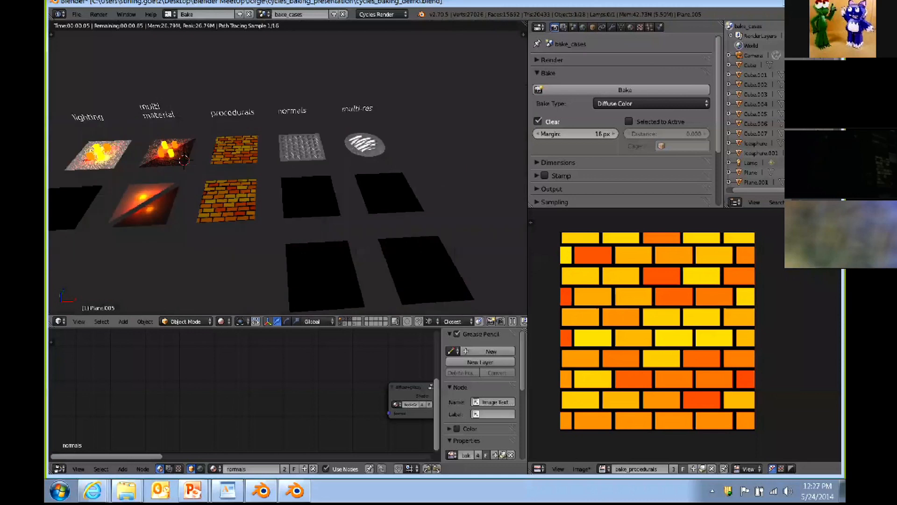
middle_click_drag(262, 206, 235, 218, "shift")
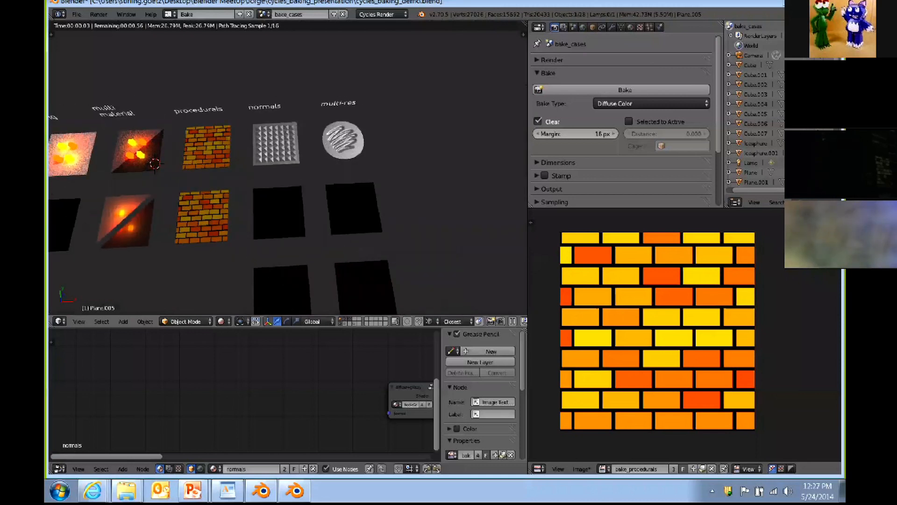
middle_click_drag(262, 206, 252, 154, "shift")
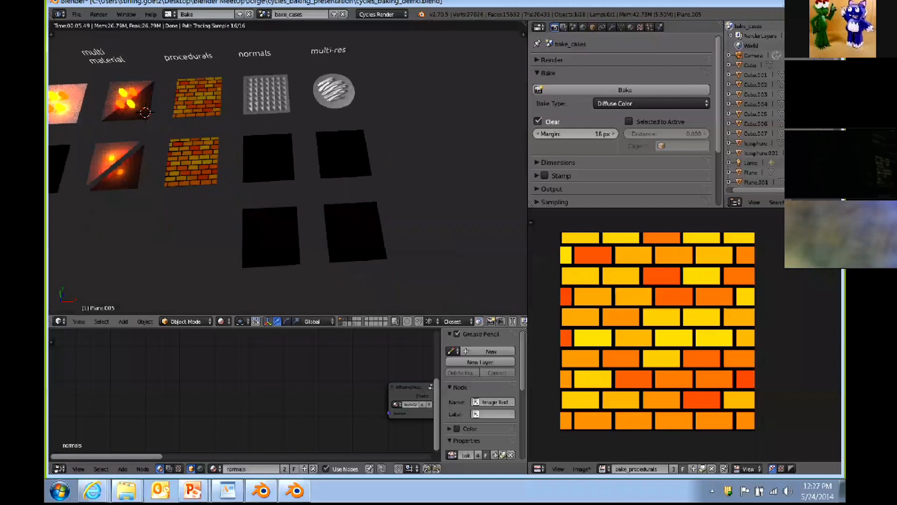
In wireframe shading, select the raised normals mesh and add the flat plane around it as the active object.
key("z")
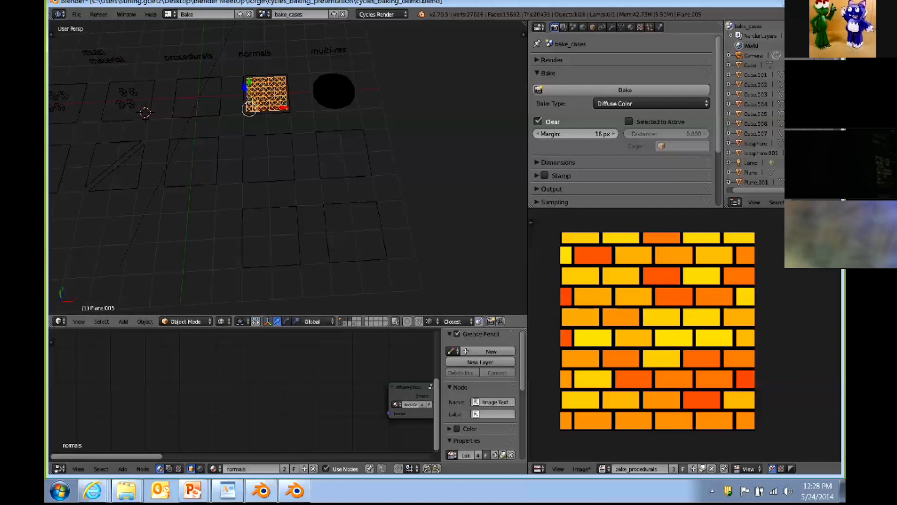
left_click(276, 91)
scroll(277, 94, "up", 8)
scroll(287, 168, "down", 5)
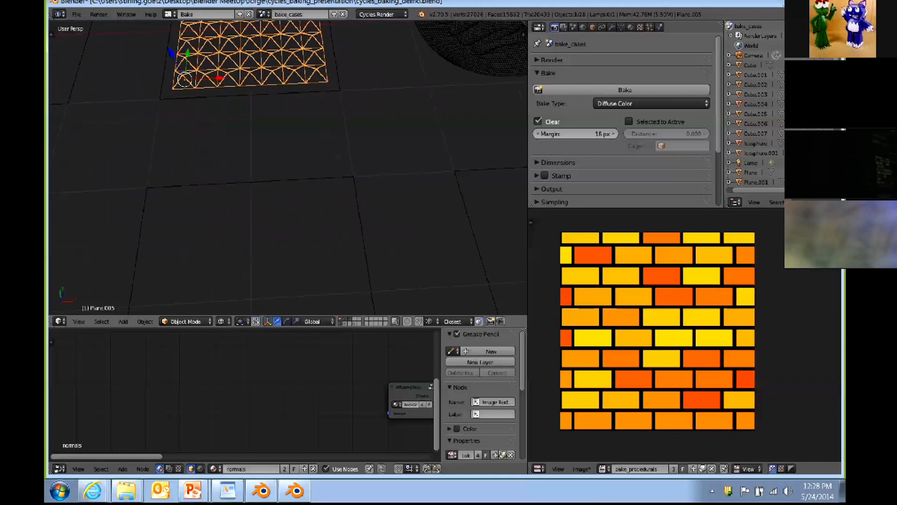
scroll(288, 168, "down", 3)
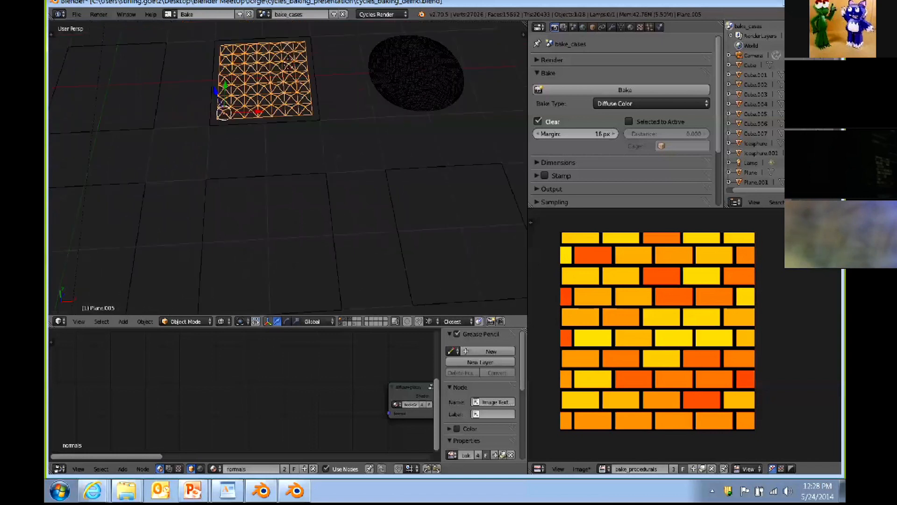
right_click(317, 95, "shift")
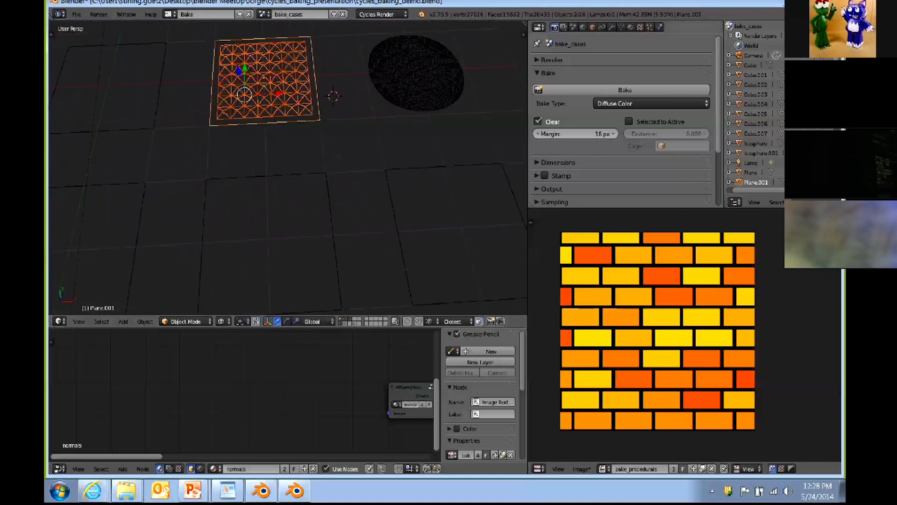
Bake the selected pair with bake type Normal and Selected to Active enabled, displaying the bake_normals image.
left_click(651, 103)
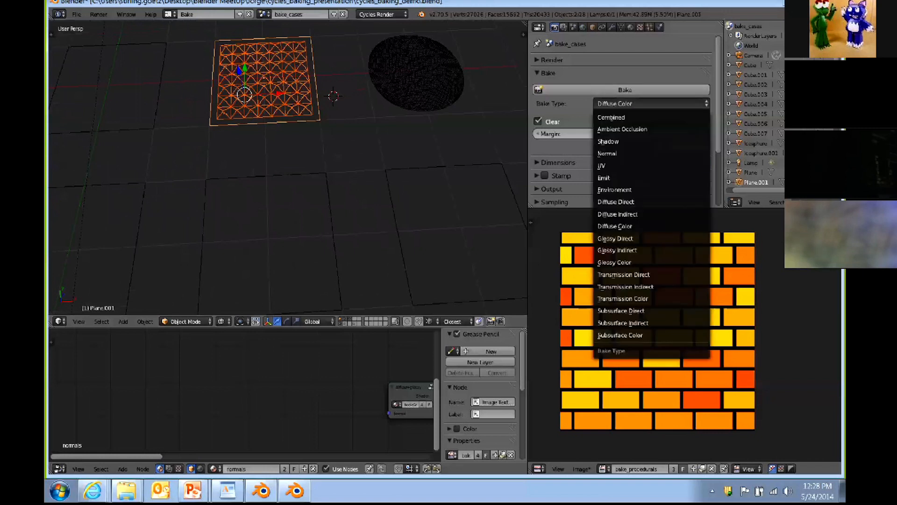
left_click(612, 153)
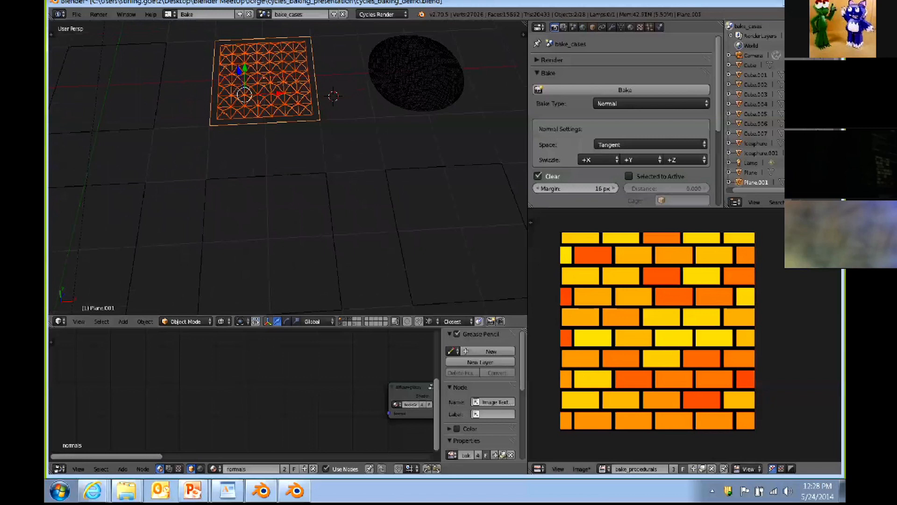
left_click(604, 469)
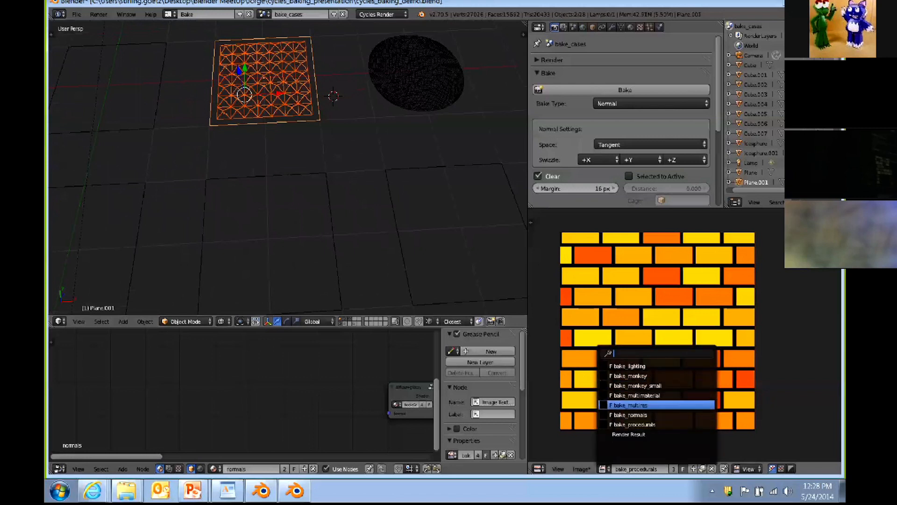
left_click(629, 415)
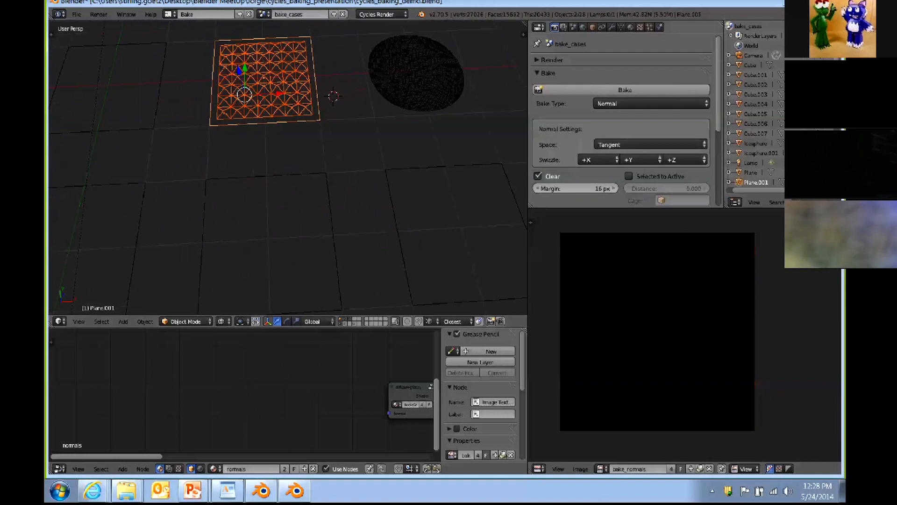
left_click(629, 175)
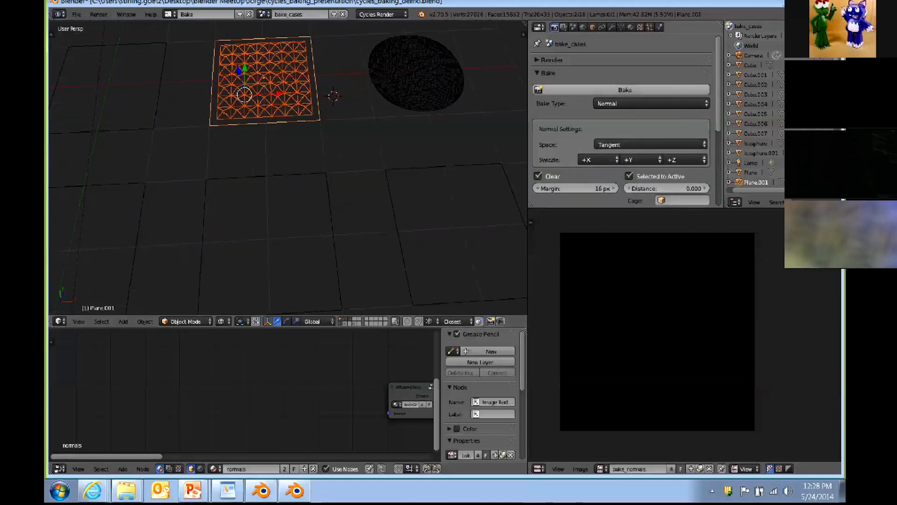
left_click(625, 90)
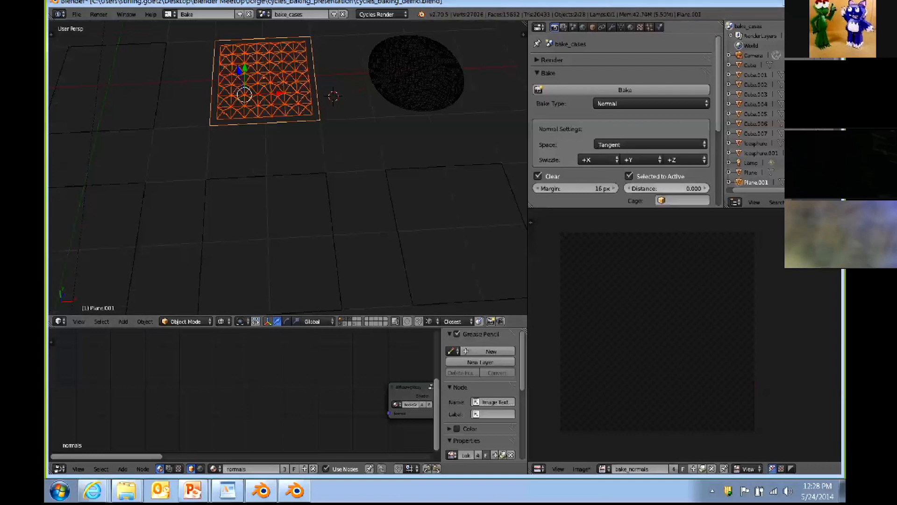
Set the Selected to Active distance to 1 and bake the normal map again.
left_click(667, 188)
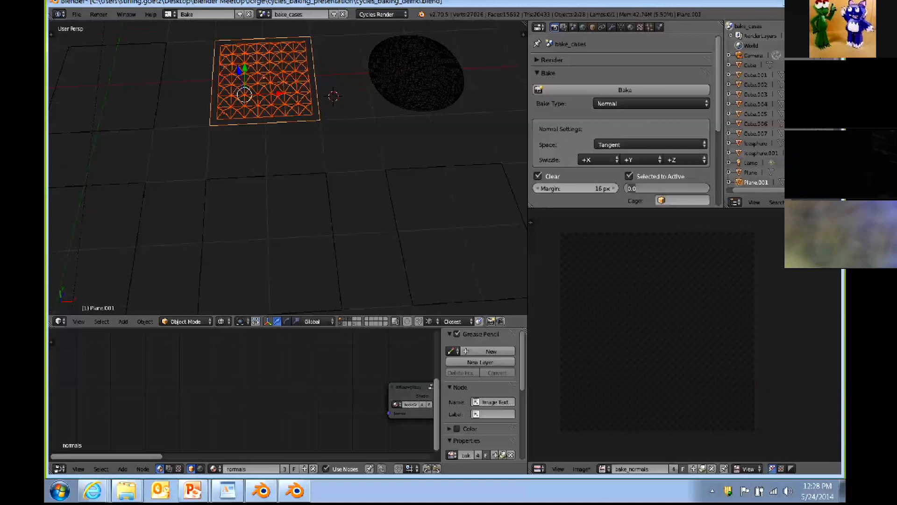
type("1")
key("Return")
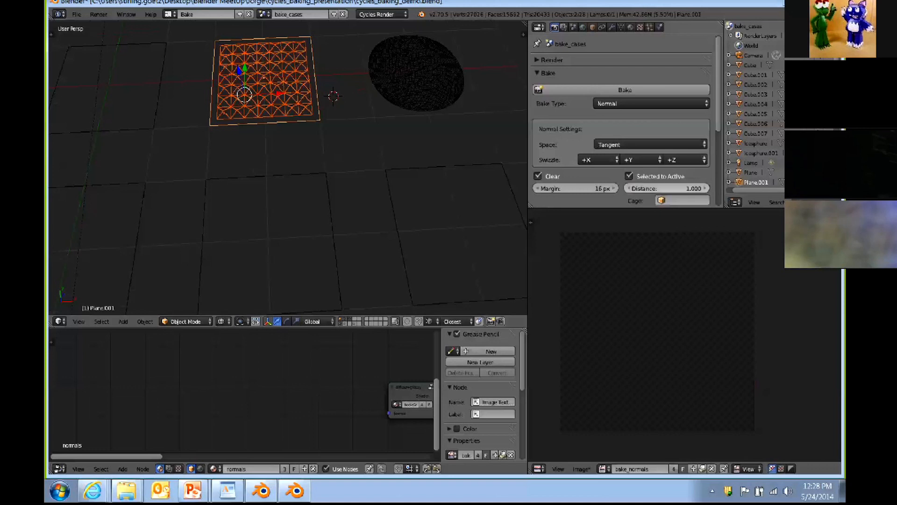
left_click(625, 90)
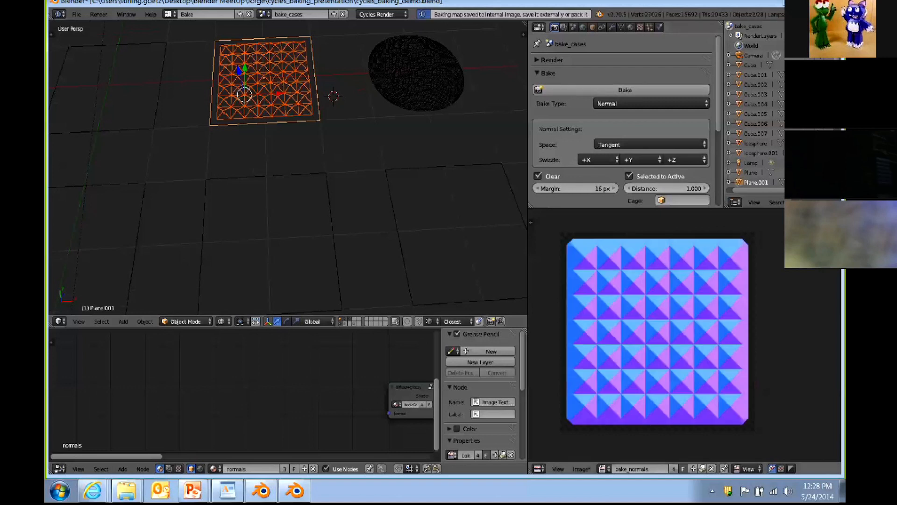
mouse_move(658, 332)
middle_mouse_down()
mouse_move(659, 310)
mouse_move(654, 341)
mouse_move(664, 327)
middle_mouse_up()
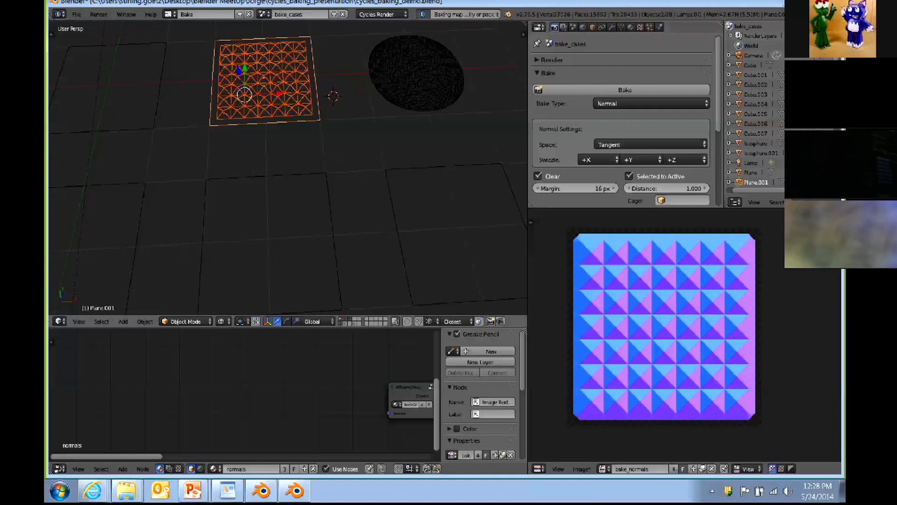
Switch the 3D view from wireframe to Rendered shading with the rows of bake examples in view.
scroll(287, 168, "down", 3)
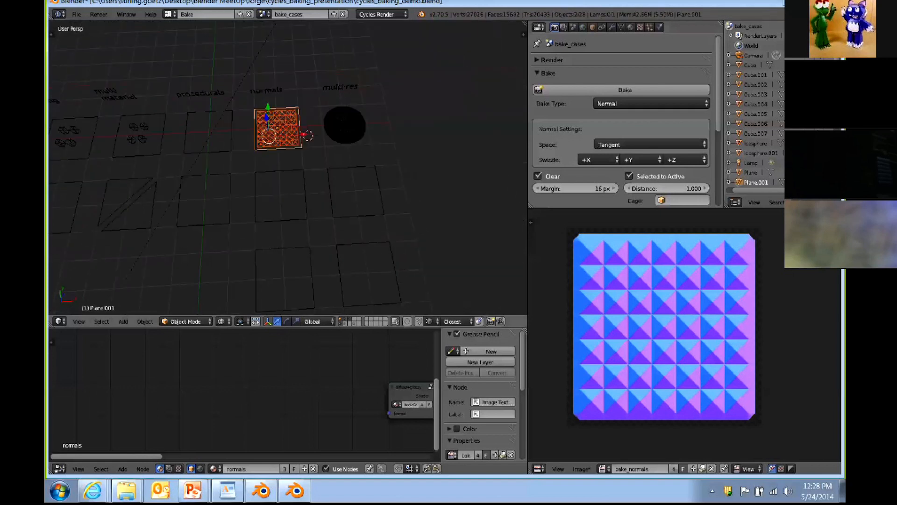
key("z")
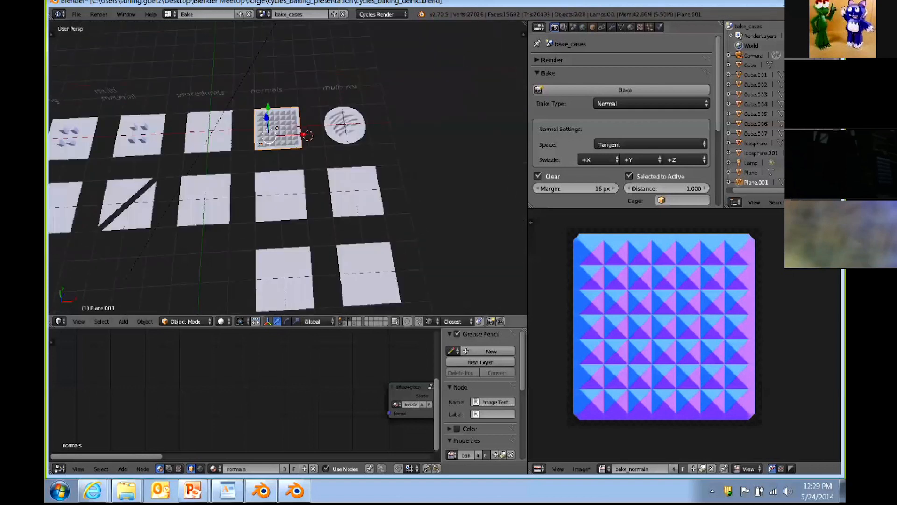
left_click(227, 321)
left_click(247, 256)
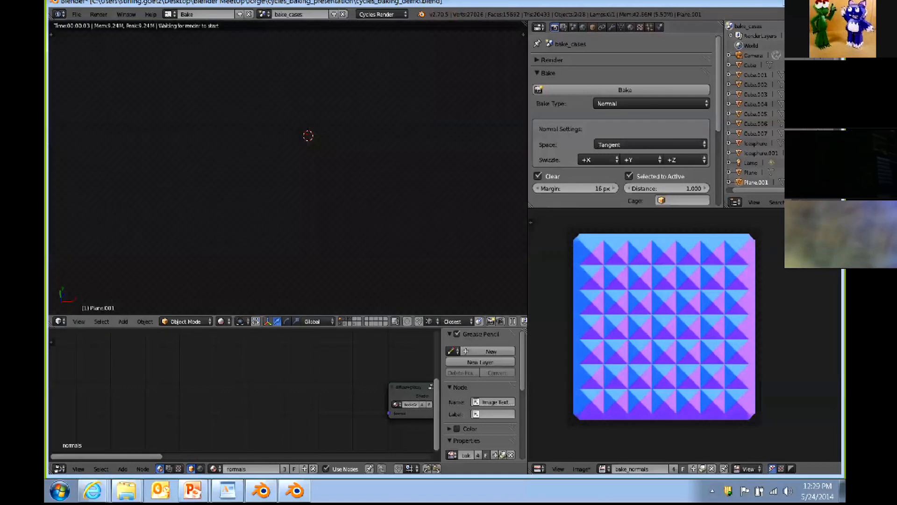
Examine the lowest normals plane up close and compare it with the baked map plane and the raised mesh above.
middle_click_drag(287, 187, 304, 24)
scroll(301, 168, "up", 3)
middle_click_drag(299, 140, 355, 225)
scroll(342, 154, "up", 4)
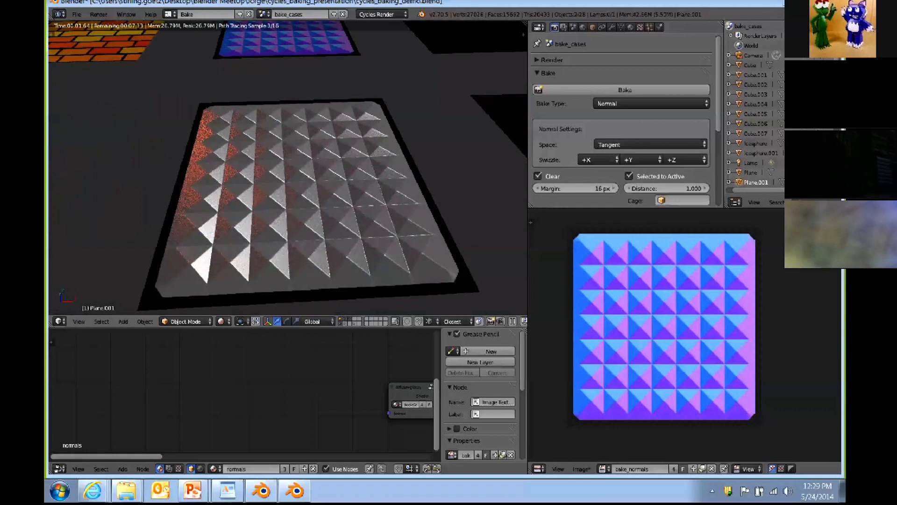
scroll(288, 169, "down", 8)
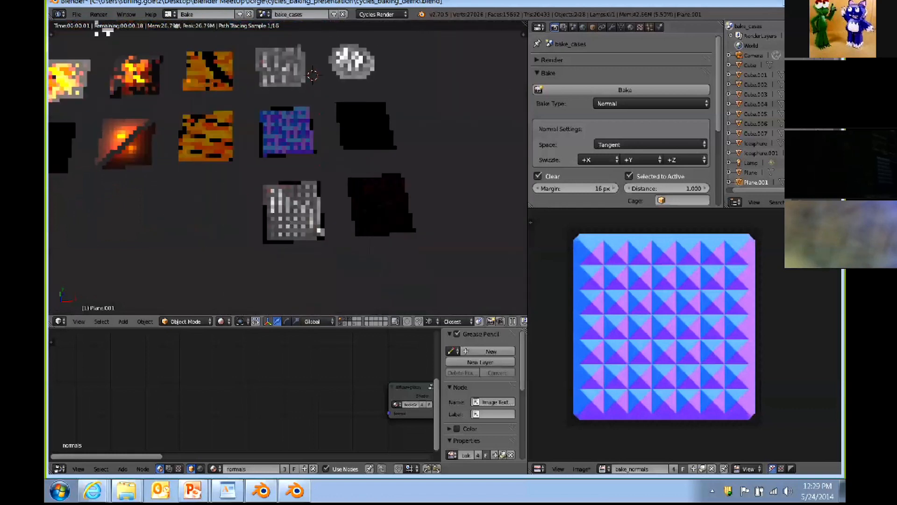
middle_click_drag(97, 24, 274, 26)
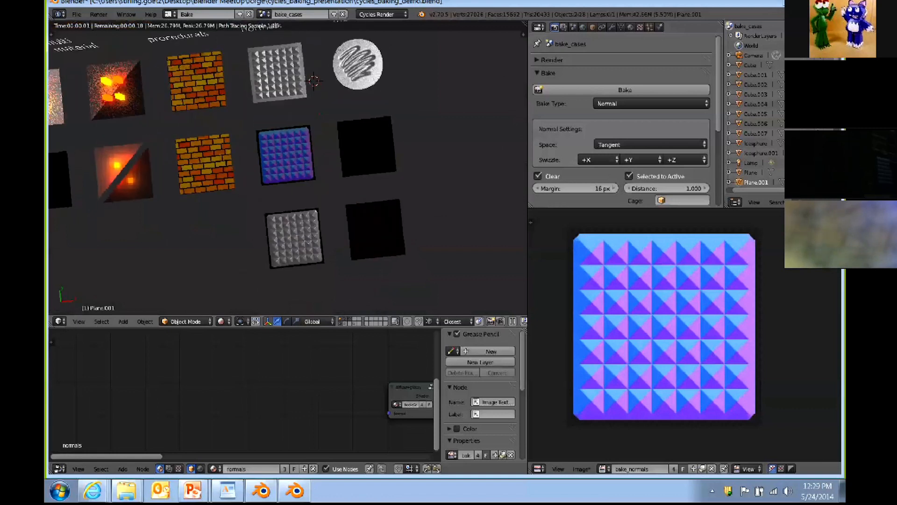
scroll(288, 168, "up", 2)
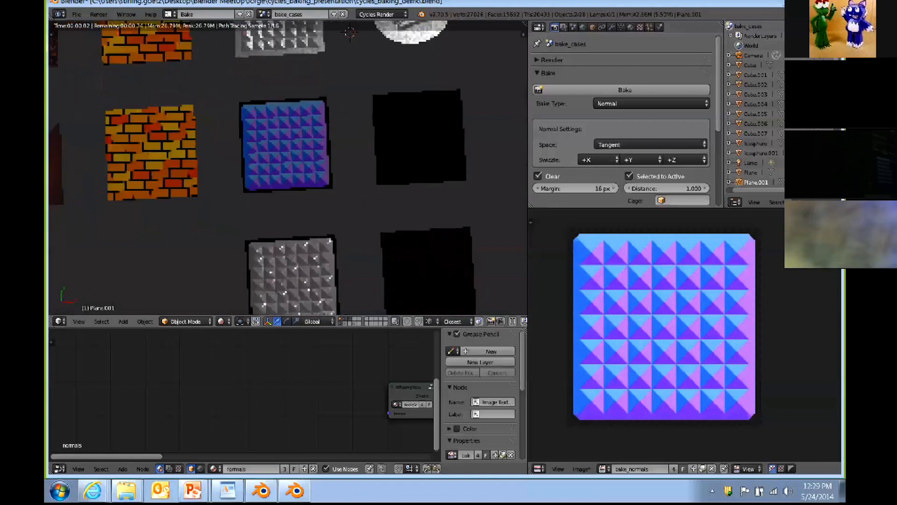
middle_click_drag(288, 168, 289, 134)
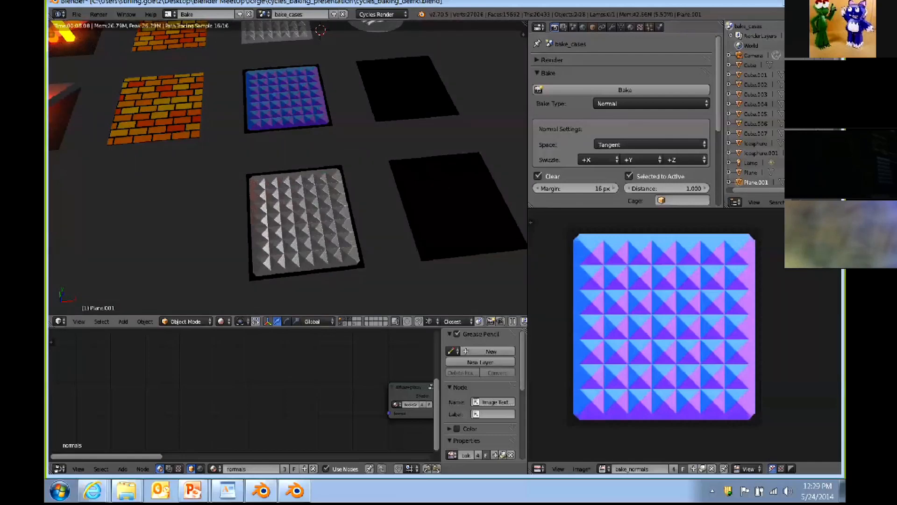
Select the multi-res disc, display its Multires modifier settings and examine the sculpted surface up close.
middle_click_drag(327, 140, 233, 193, "shift")
scroll(234, 192, "down", 2)
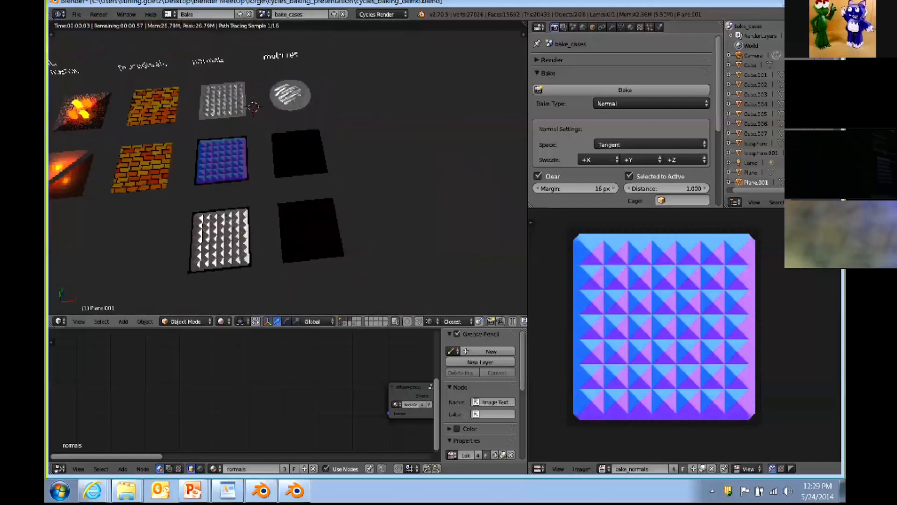
left_click(301, 99)
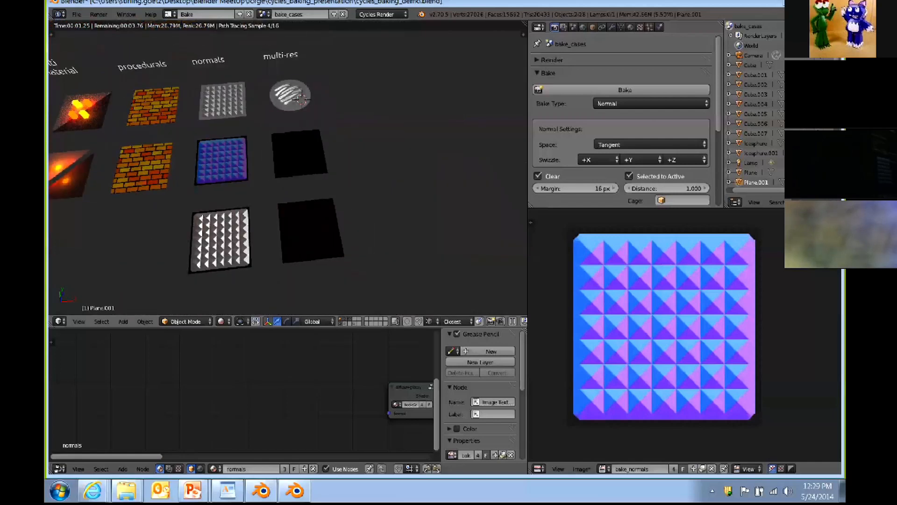
right_click(301, 100, "shift")
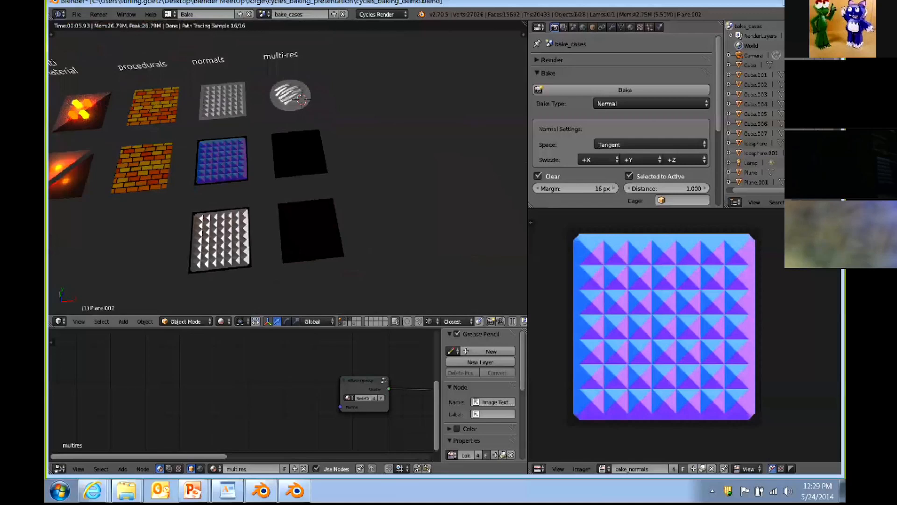
left_click(611, 27)
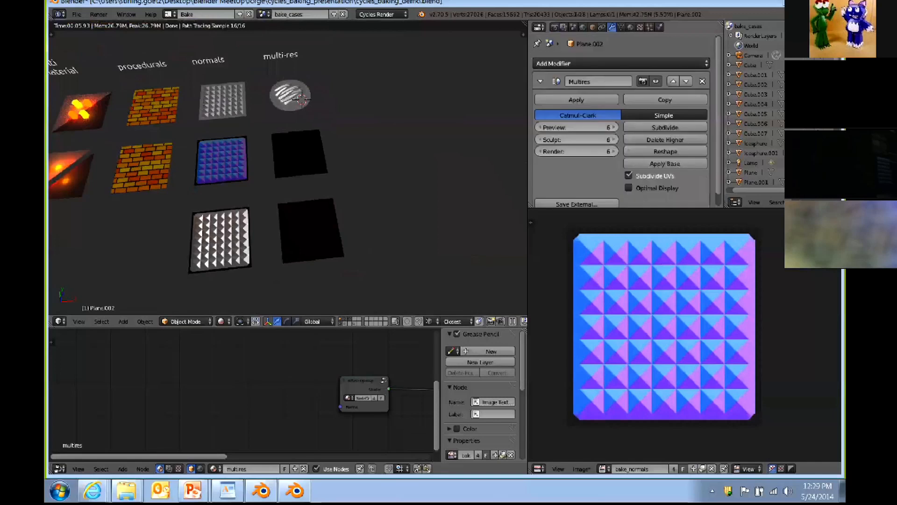
scroll(288, 167, "up", 5)
left_click_drag(308, 89, 310, 259, "shift")
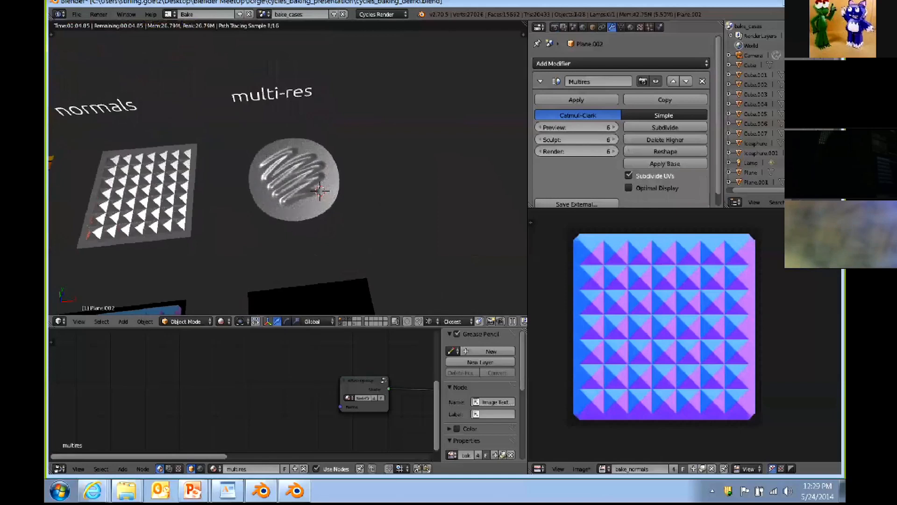
scroll(288, 168, "down", 1)
middle_click_drag(289, 196, 290, 141, "shift")
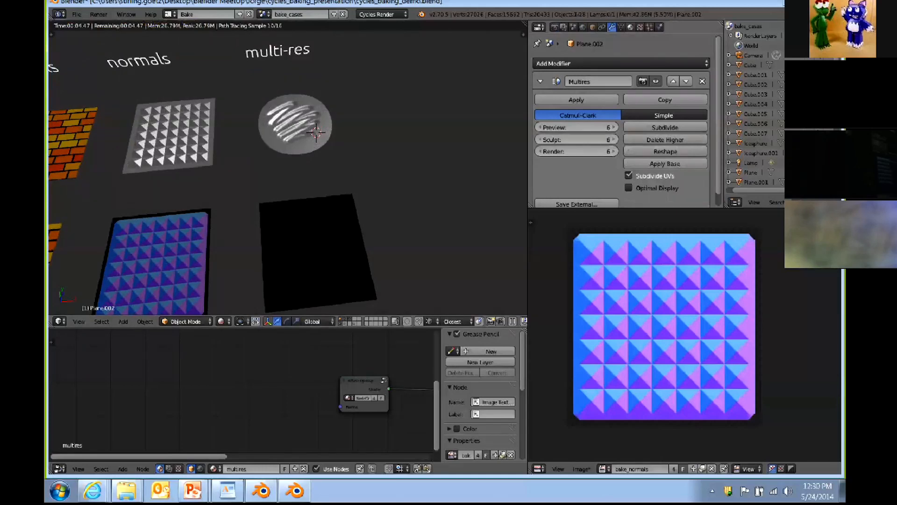
Turn off Selected to Active and bake the multi-res disc's normals into the bake_multires image.
left_click(555, 27)
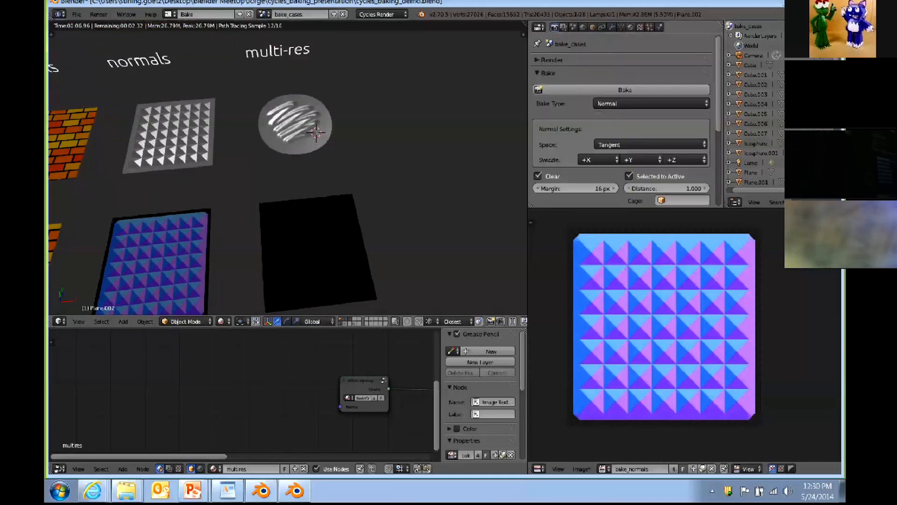
left_click(629, 176)
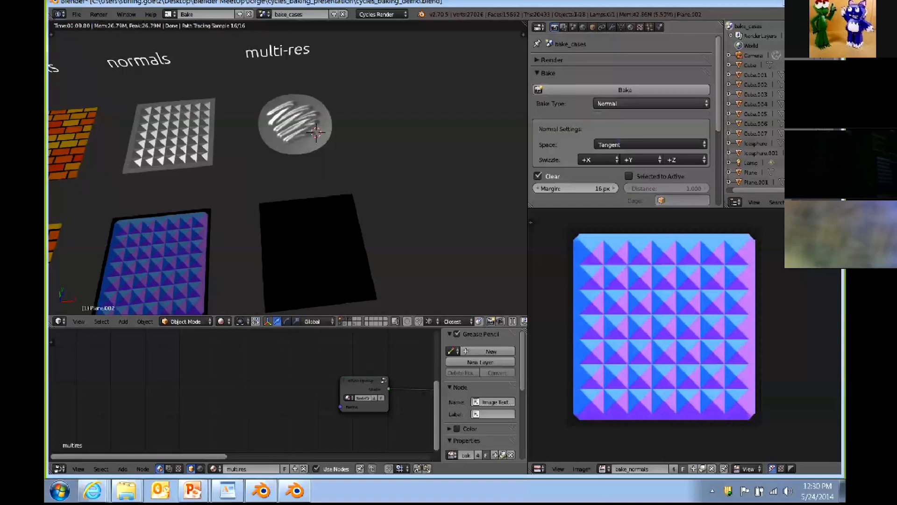
left_click(651, 104)
left_click(549, 73)
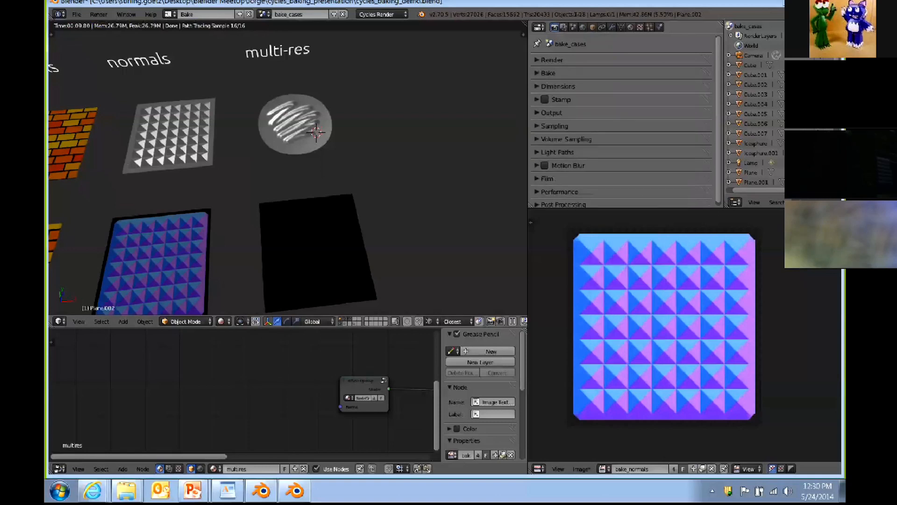
left_click(548, 73)
left_click(603, 90)
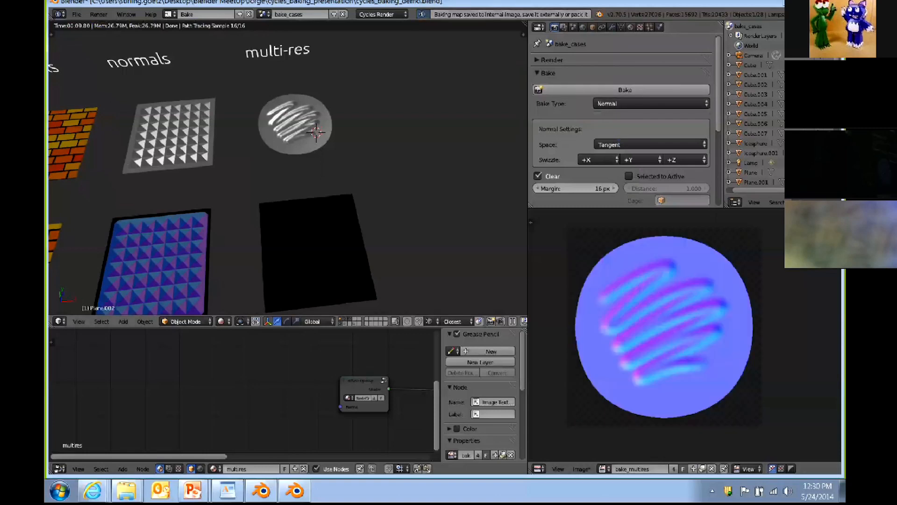
Look over all the bake examples from lighting to multi-res and collapse the Bake settings.
scroll(287, 168, "down", 3)
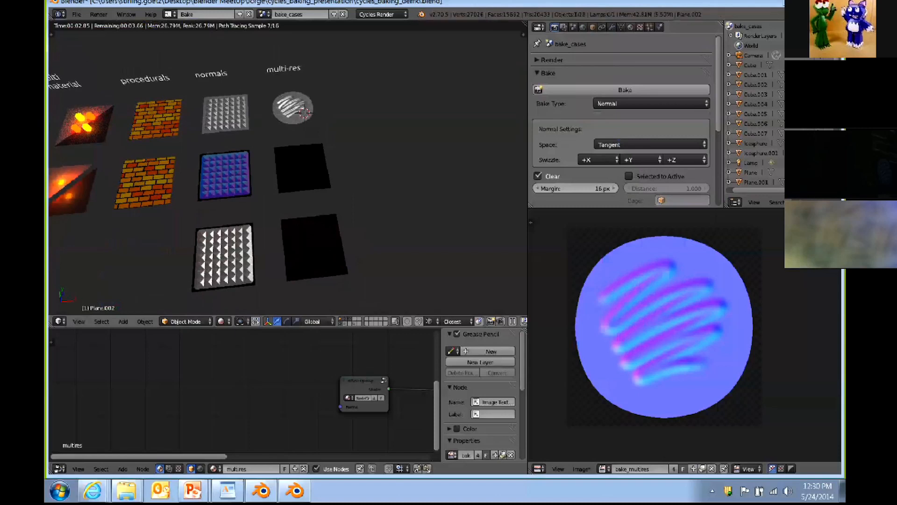
mouse_move(288, 182)
middle_mouse_down()
mouse_move(314, 186)
mouse_move(302, 187)
middle_mouse_up()
scroll(314, 186, "down", 2)
middle_click_drag(302, 187, 358, 188, "shift")
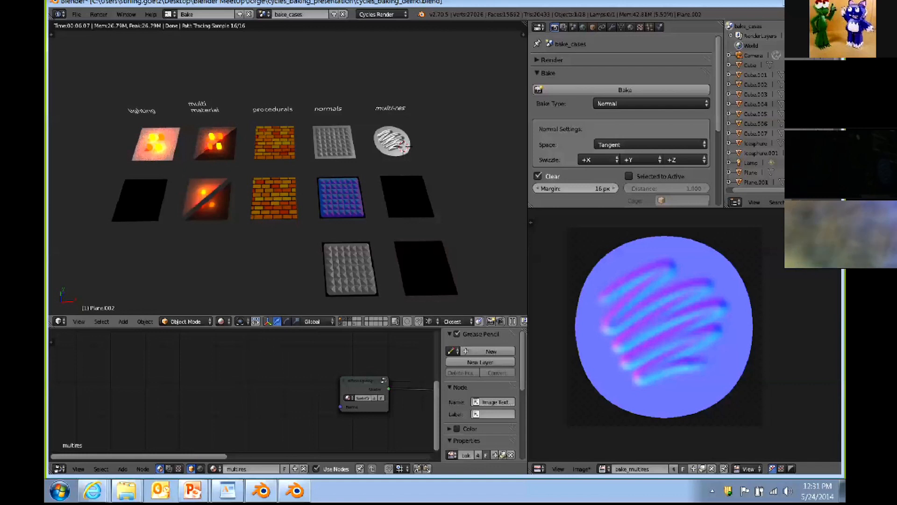
left_click(548, 74)
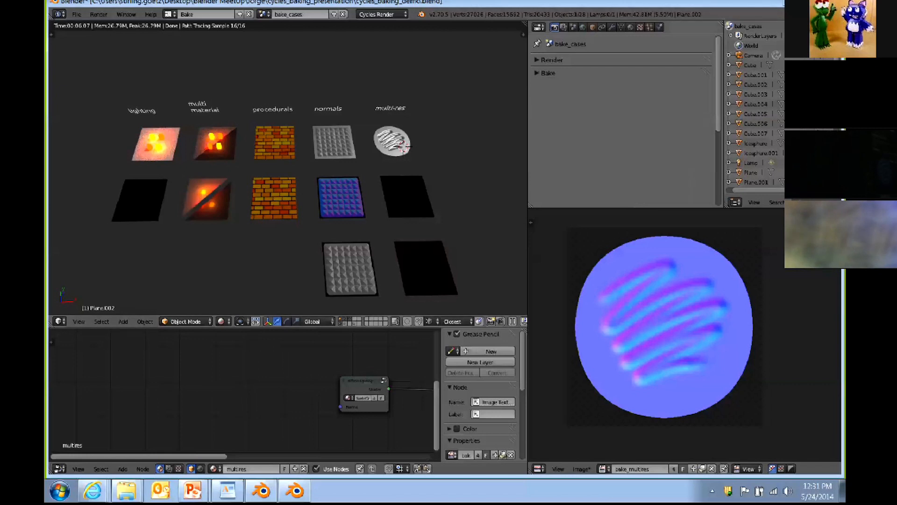
Expand the render Sampling settings and review the Branched Path Tracing sample values.
left_click(554, 126)
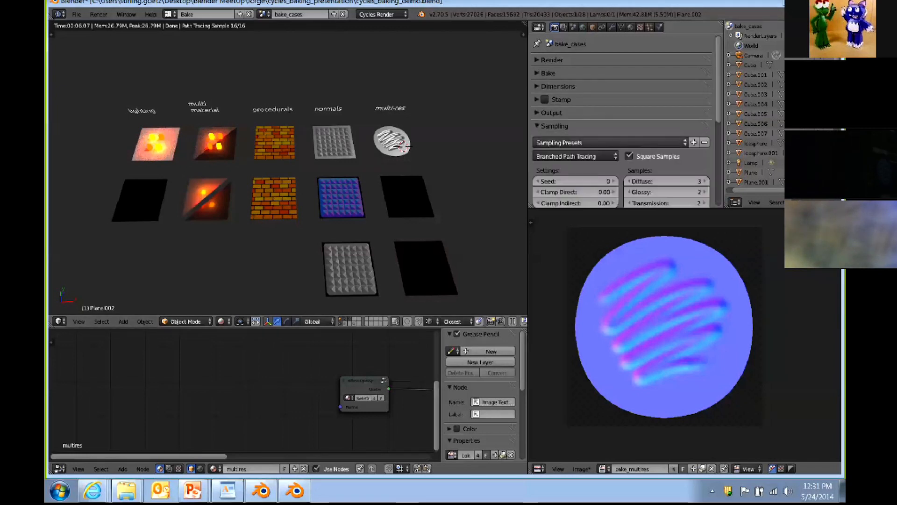
scroll(622, 122, "down", 4)
scroll(622, 121, "up", 1)
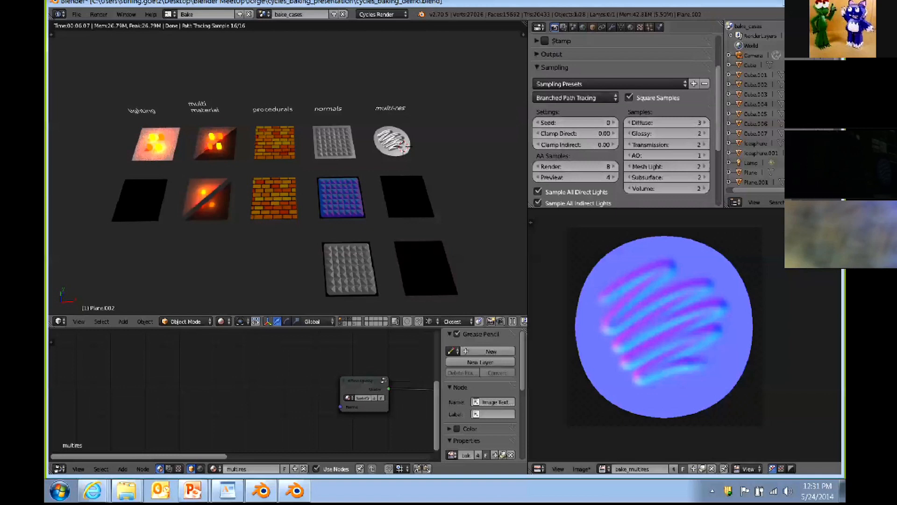
Examine the baked bake_multires normal map up close and look over the whole row of bake examples again.
scroll(686, 336, "up", 2)
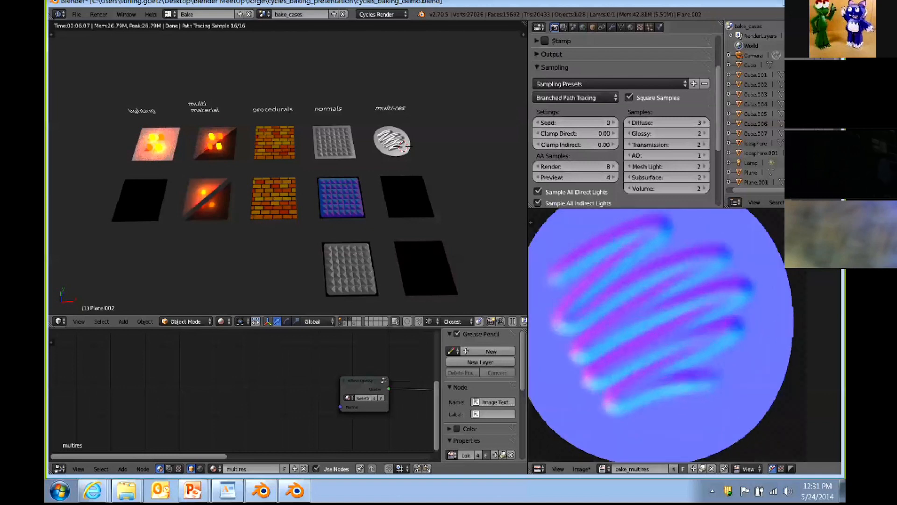
scroll(686, 336, "up", 1)
scroll(686, 335, "down", 3)
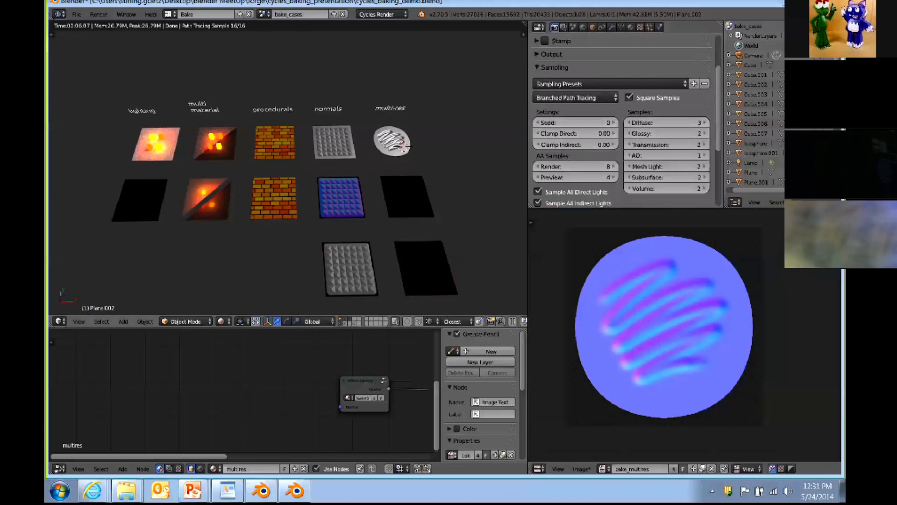
scroll(288, 172, "up", 6)
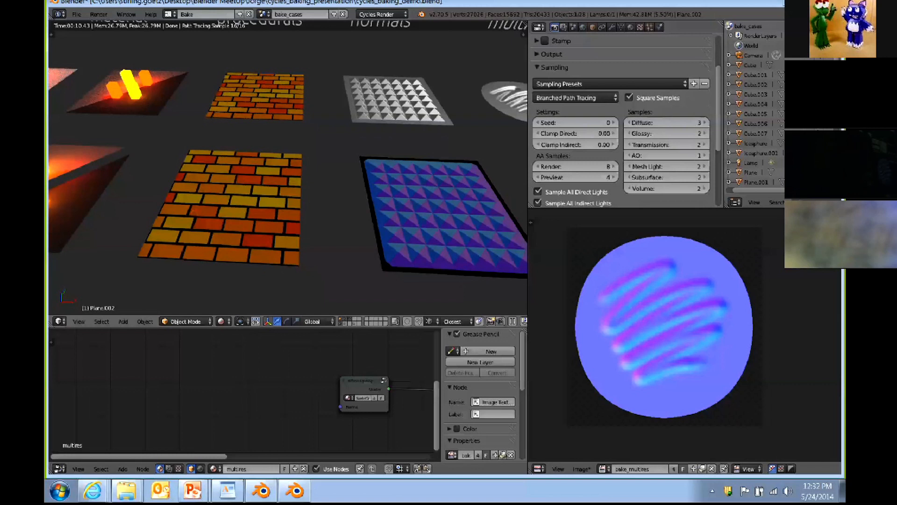
scroll(288, 172, "down", 5)
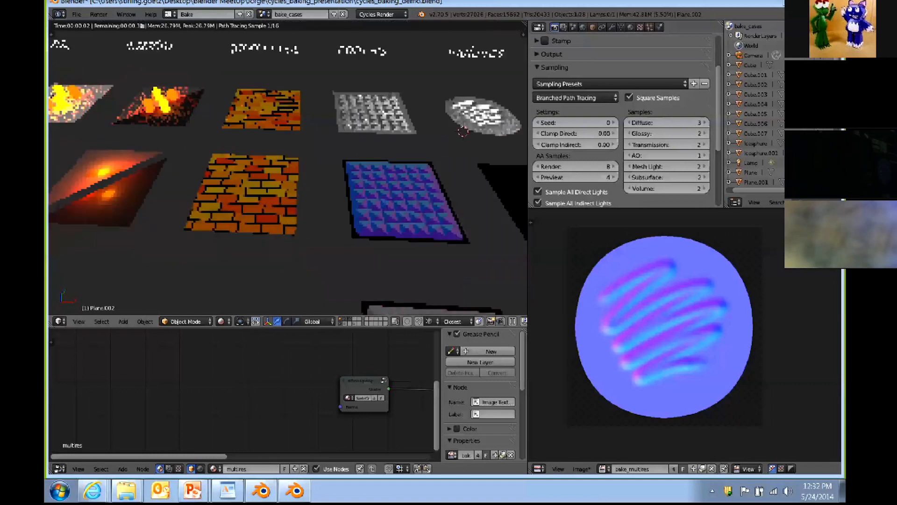
middle_click_drag(309, 173, 271, 181, "shift")
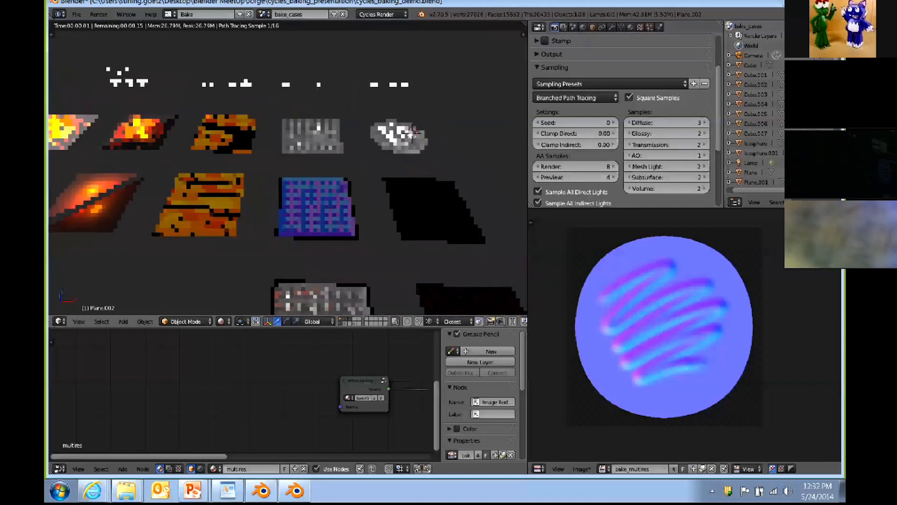
scroll(371, 144, "down", 2)
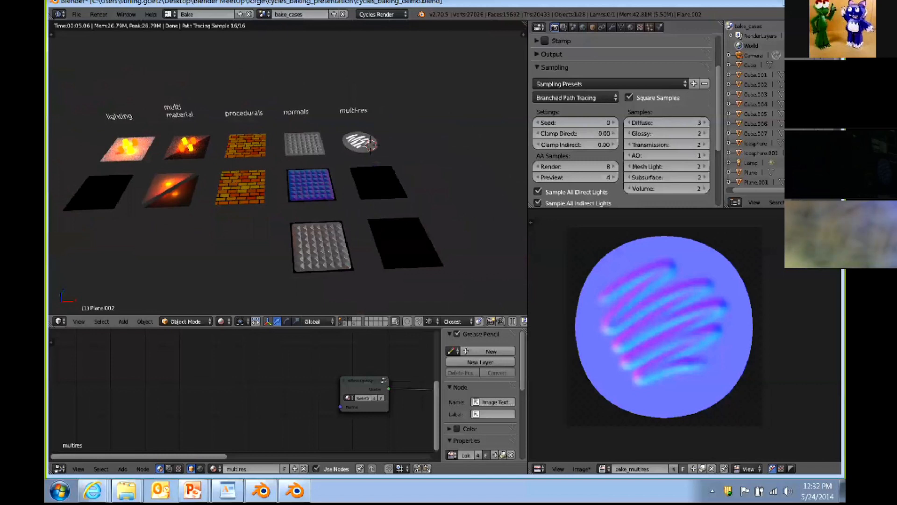
Switch from Blender to the "baking with cycles" presentation.
key("alt+Tab")
key("alt+Tab")
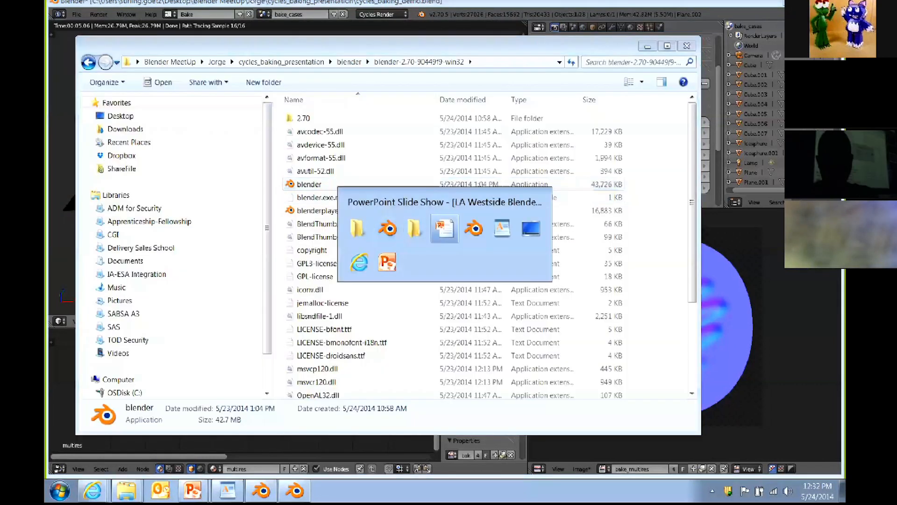
key("alt+Tab")
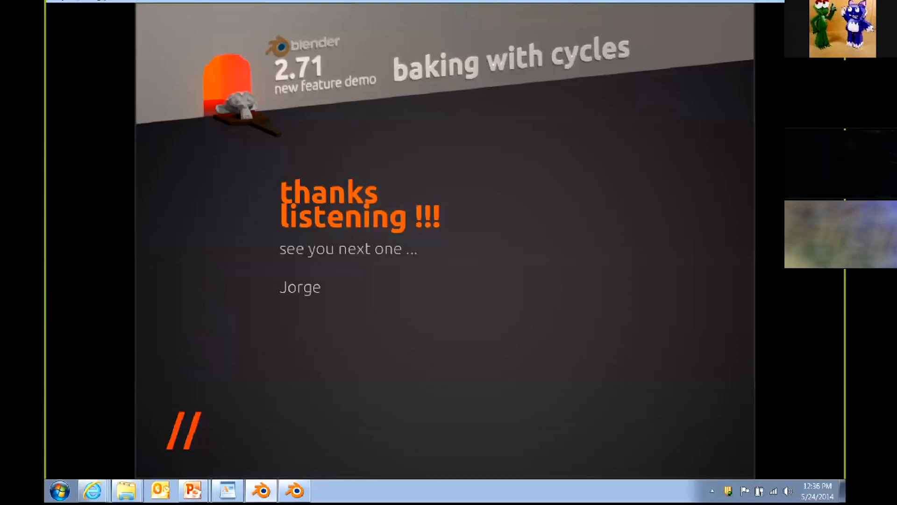
Switch through the open windows, past the Cycles Demo Reel 2014 slide, back to the Blender bake scene.
key("alt+Tab")
key("alt+Tab")
key("alt+Tab")
key("alt+Tab")
key("alt+Tab")
key("alt+Tab")
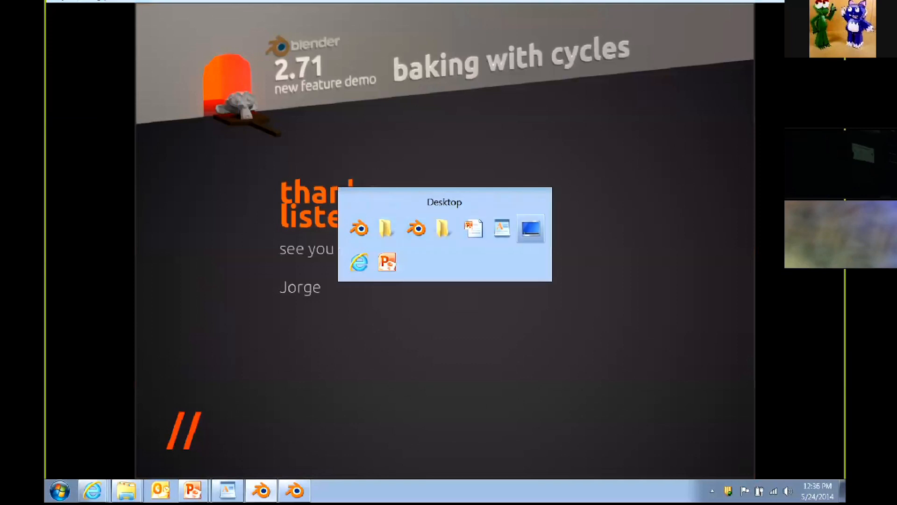
key("alt+Tab")
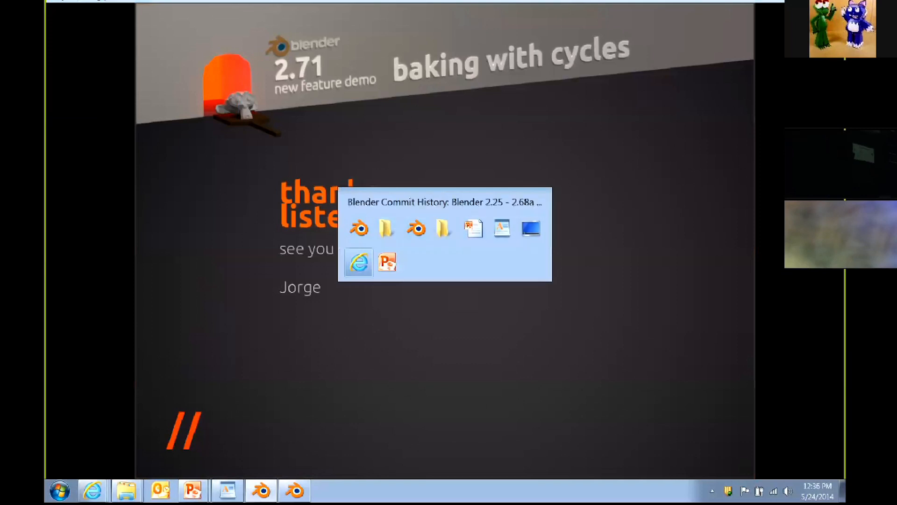
key("alt+Tab")
key("alt+Tab")
key("alt+Tab")
key("alt+Tab")
key("alt+Tab")
key("alt+Tab")
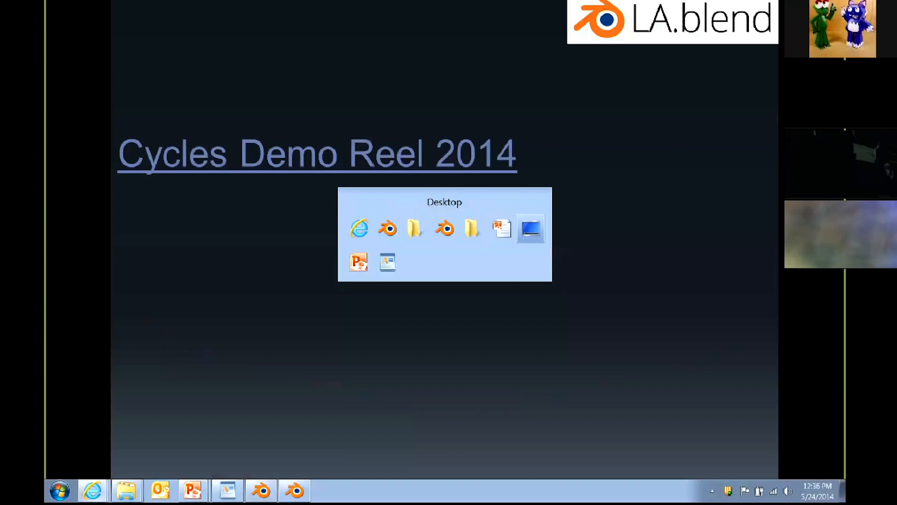
key("alt+Tab")
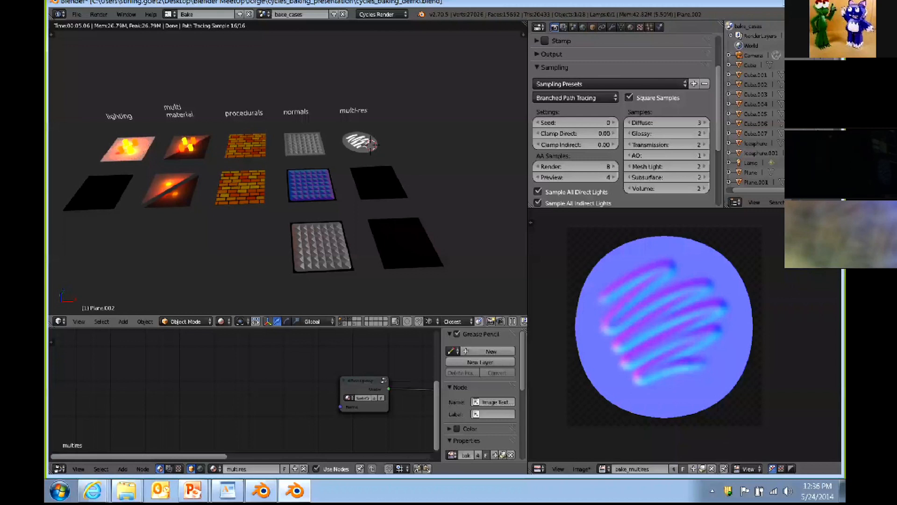
Switch to the File Explorer window that shows the blender-2.70-90449f9-win32 folder.
key("alt+Tab")
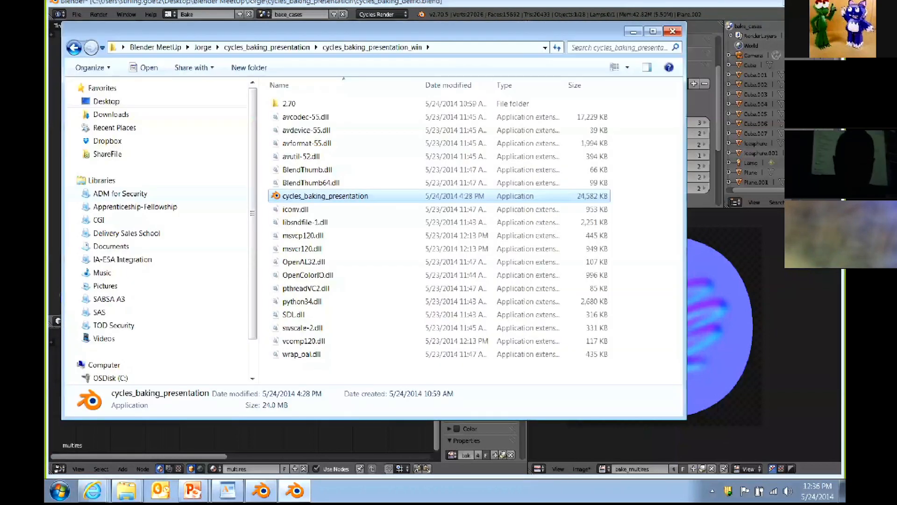
key("alt+Tab")
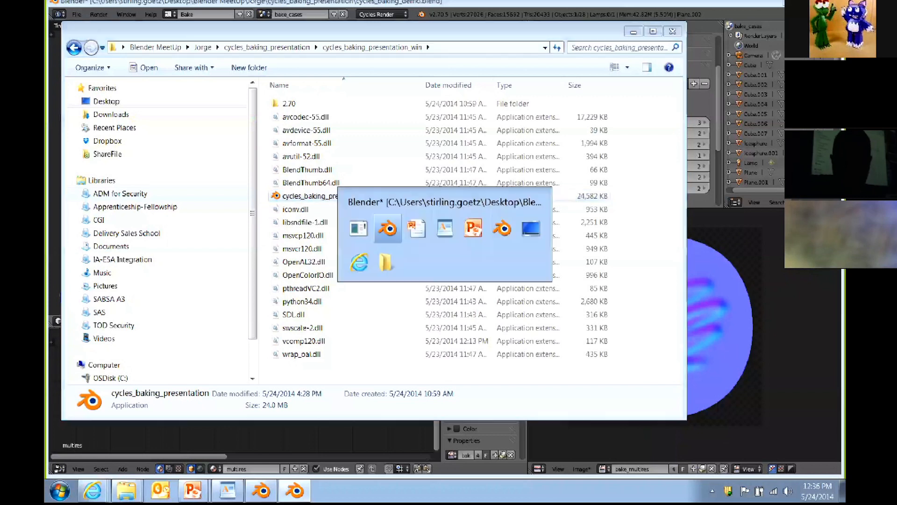
key("alt+Tab")
key("alt+Tab")
key("alt+Tab")
key("alt+Tab")
key("alt+Tab")
key("alt+Tab")
key("alt+Tab")
key("alt+Tab")
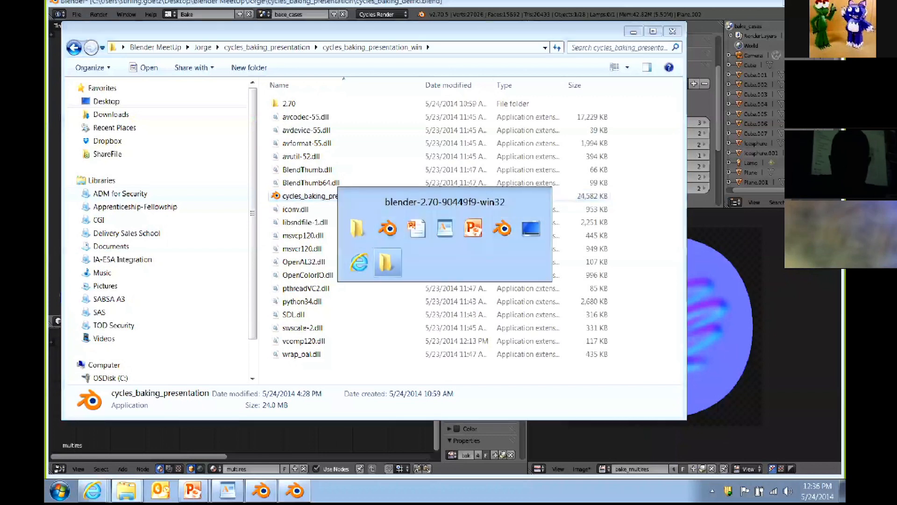
Go up to the presenter's folder inside Blender MeetUp and open its my_work_images subfolder.
key("BackSpace")
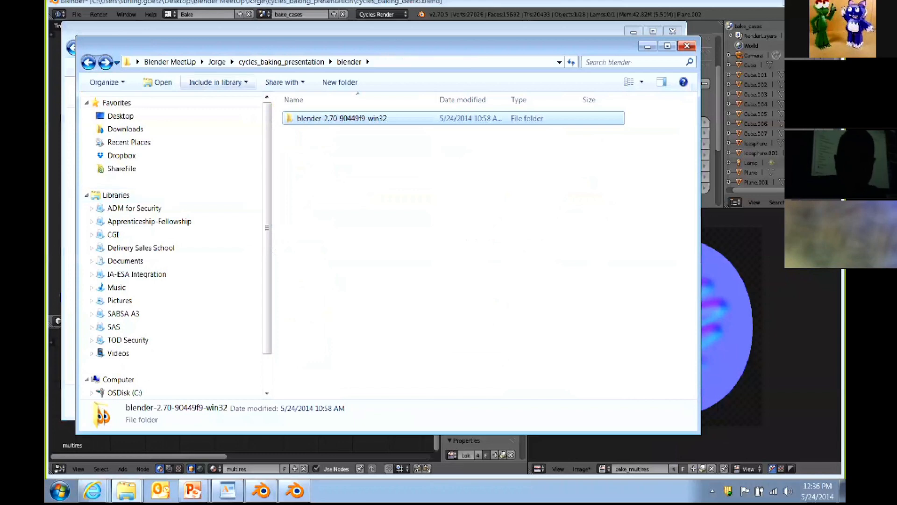
left_click(217, 61)
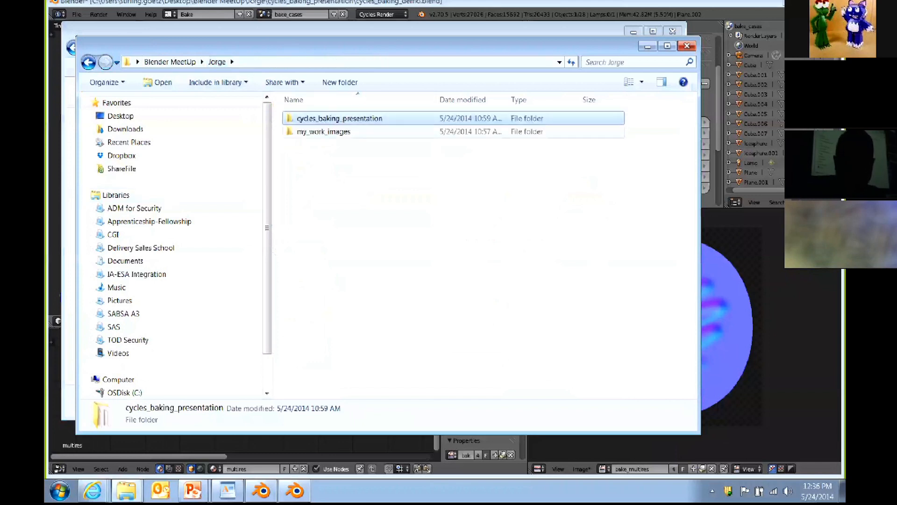
left_click(324, 132)
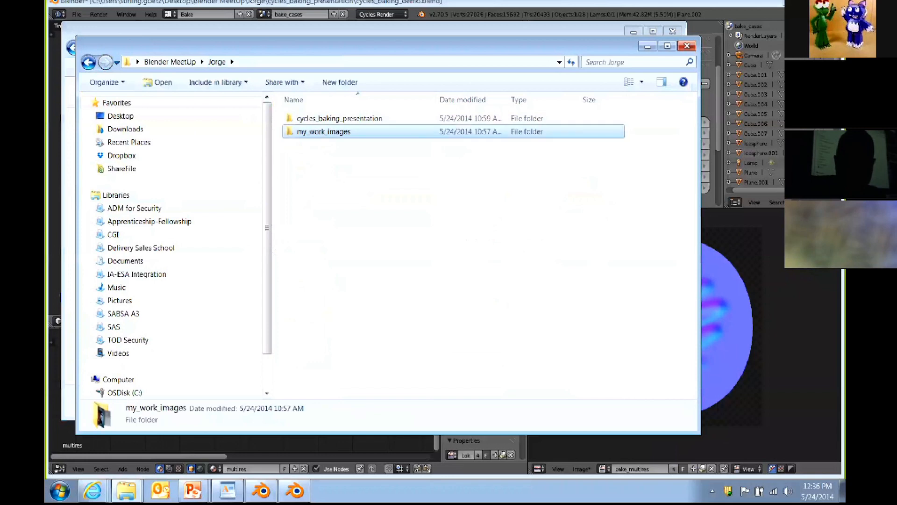
double_click(323, 132)
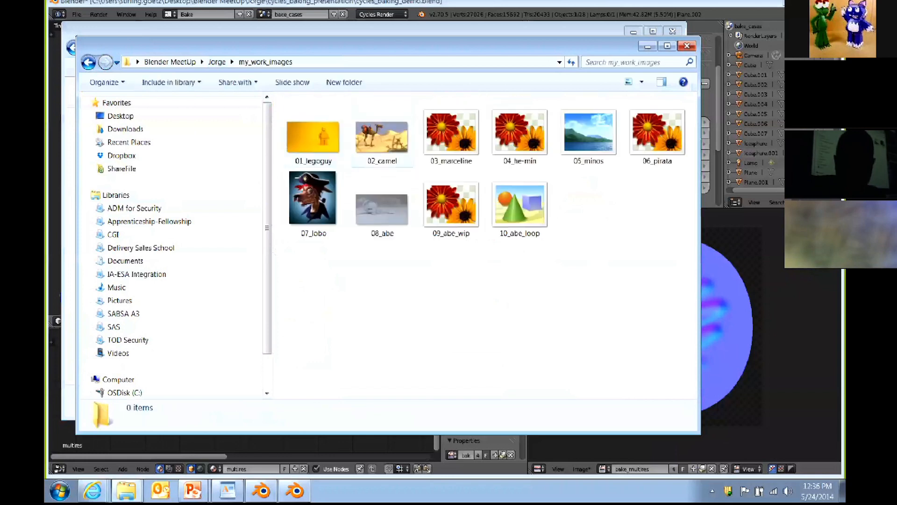
Open the 01_legoguy image in the photo viewer and fit the whole picture to the window.
double_click(313, 136)
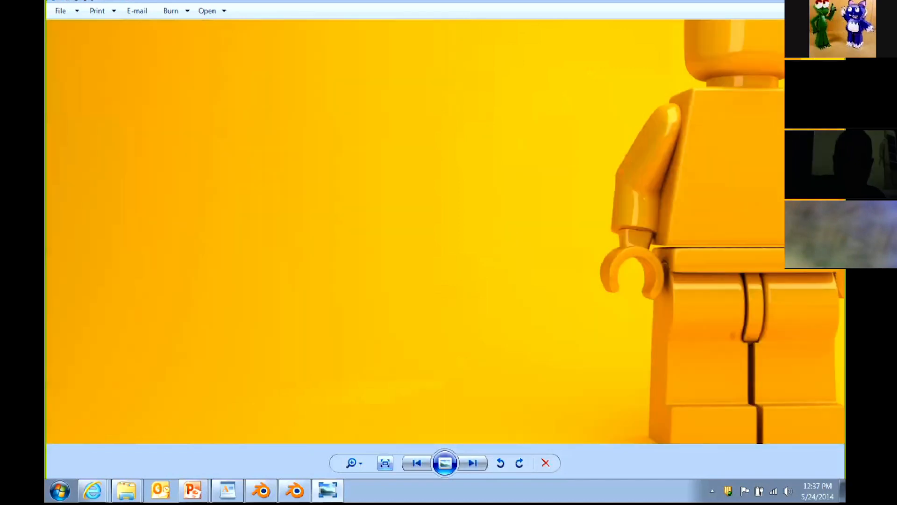
left_click(385, 463)
left_click(385, 463)
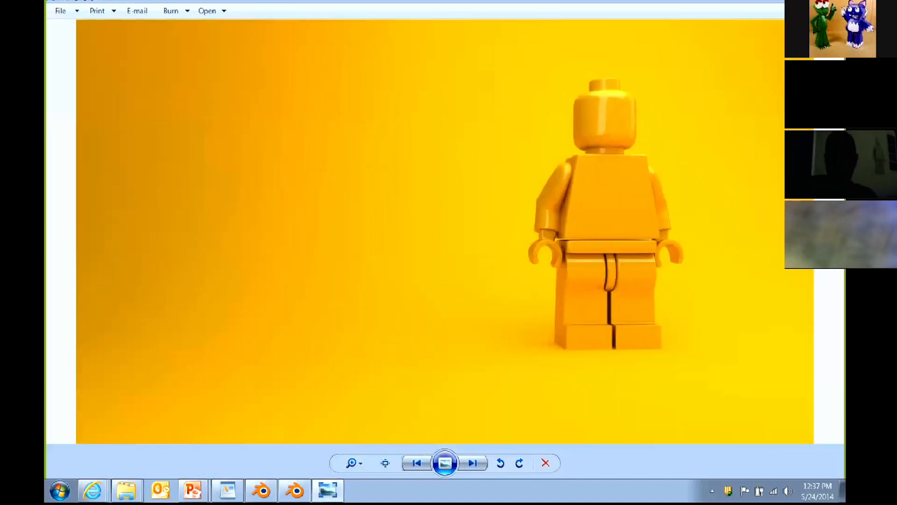
Show the portfolio images one after another from 02_camel through 03_marceline, 04_he-min and 05_minos to 06_pirata.
key("Right")
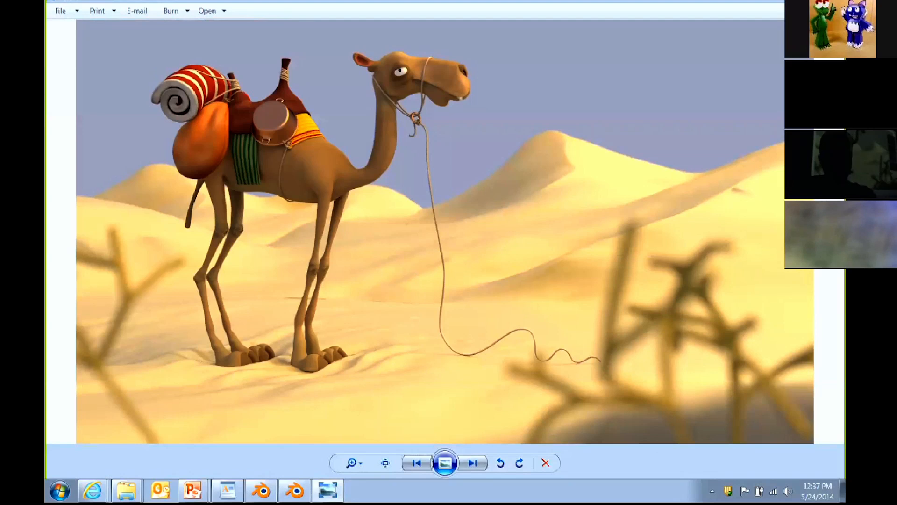
key("Right")
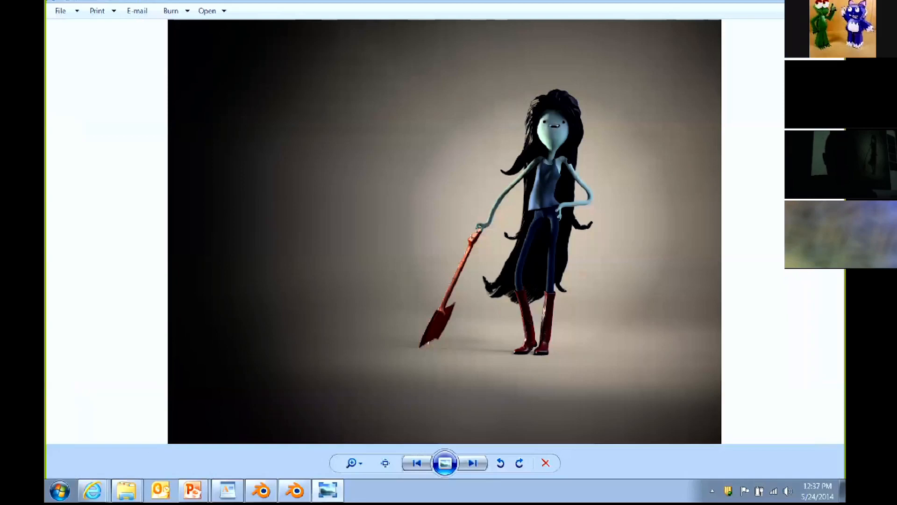
key("Right")
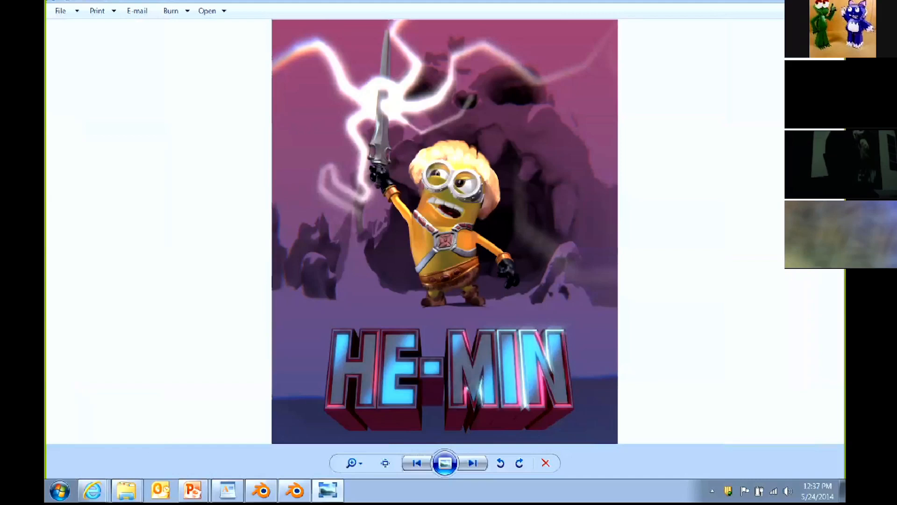
key("Right")
key("Left")
key("Right")
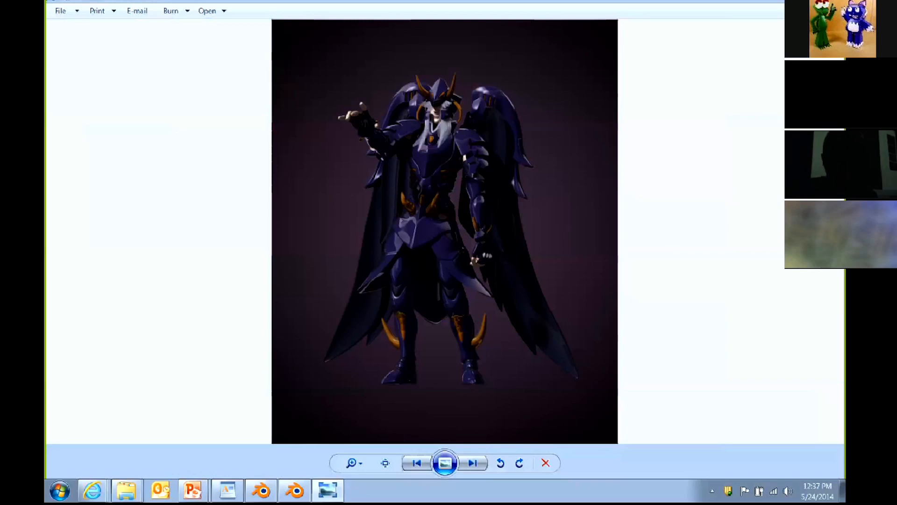
key("Right")
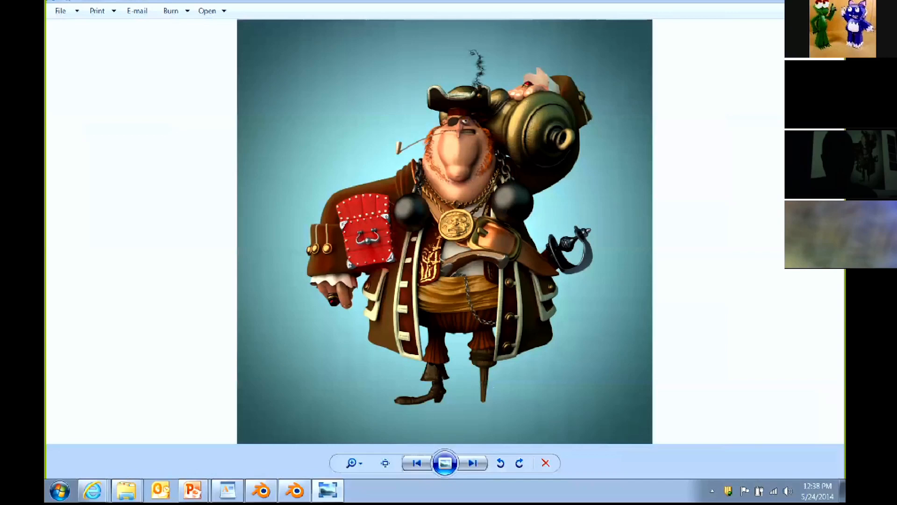
View the 07_lobo, 08_abe, 09_abe_wip and 10_abe_loop images, going back to 06_pirata once, and return to 08_abe.
key("Right")
key("Left")
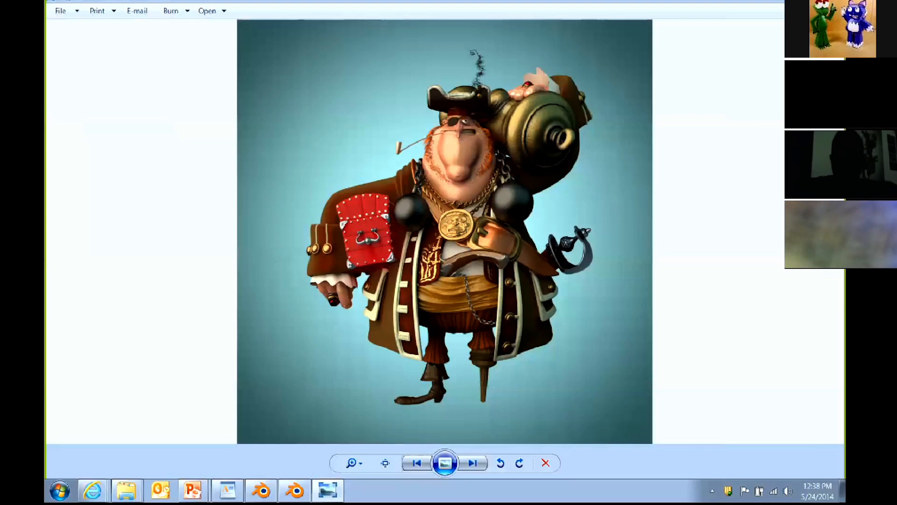
key("Right")
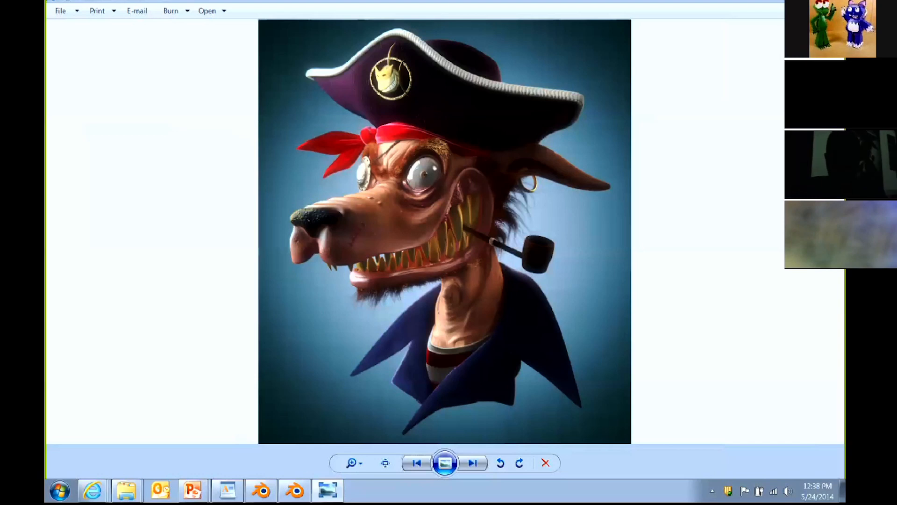
key("Right")
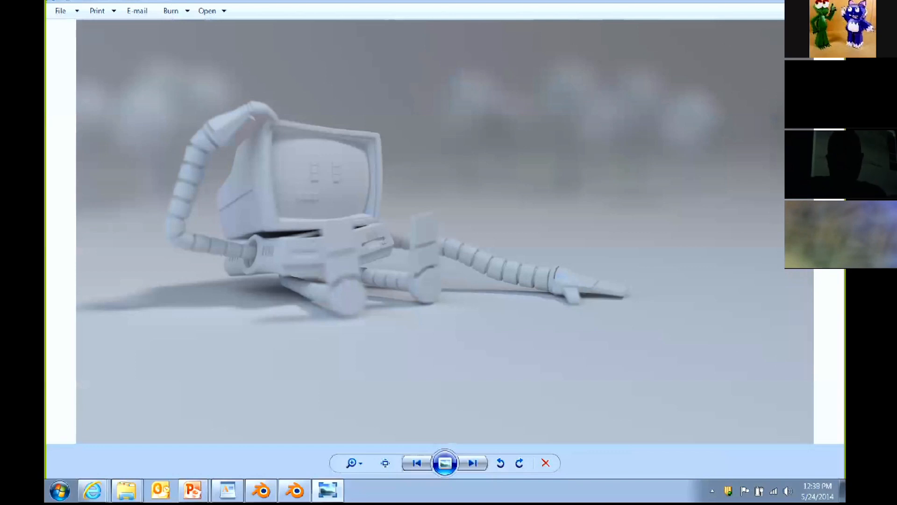
key("Right")
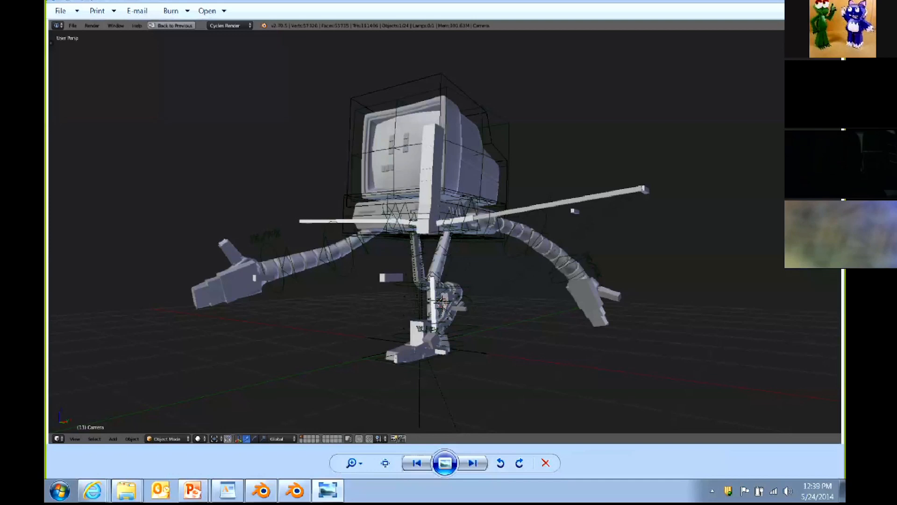
key("Right")
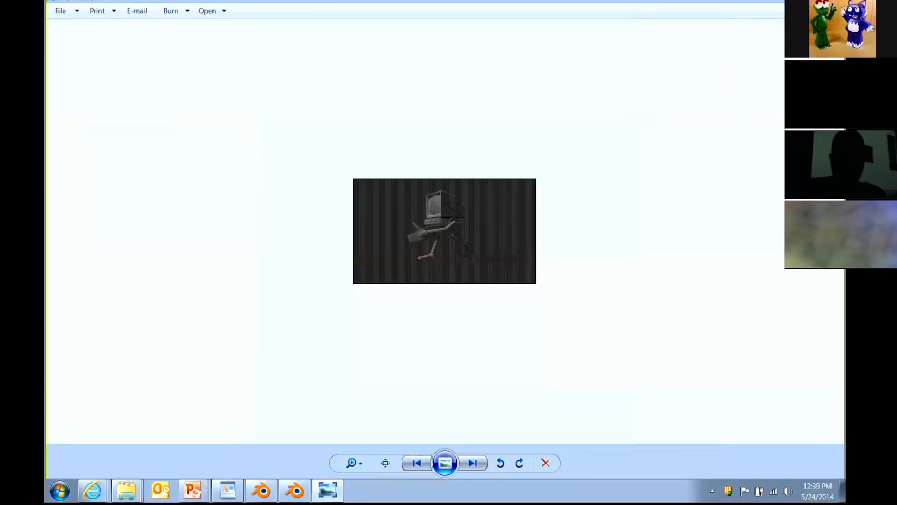
key("Right")
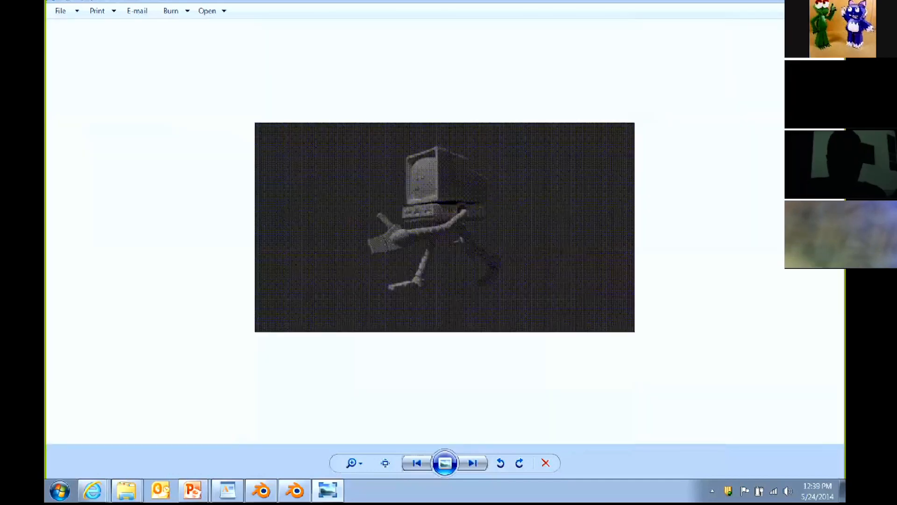
key("Right")
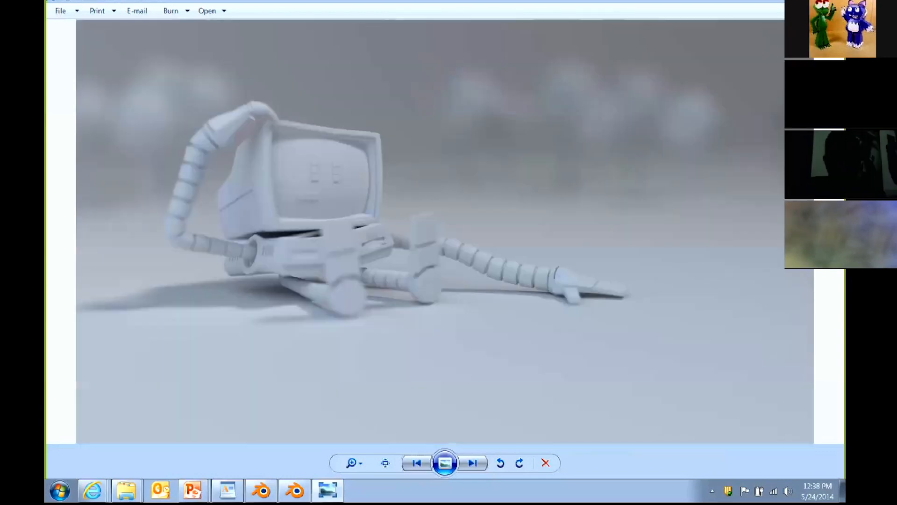
Close the photo viewer and both folder windows to return to the Blender baking scene.
key("Right")
key("alt+F4")
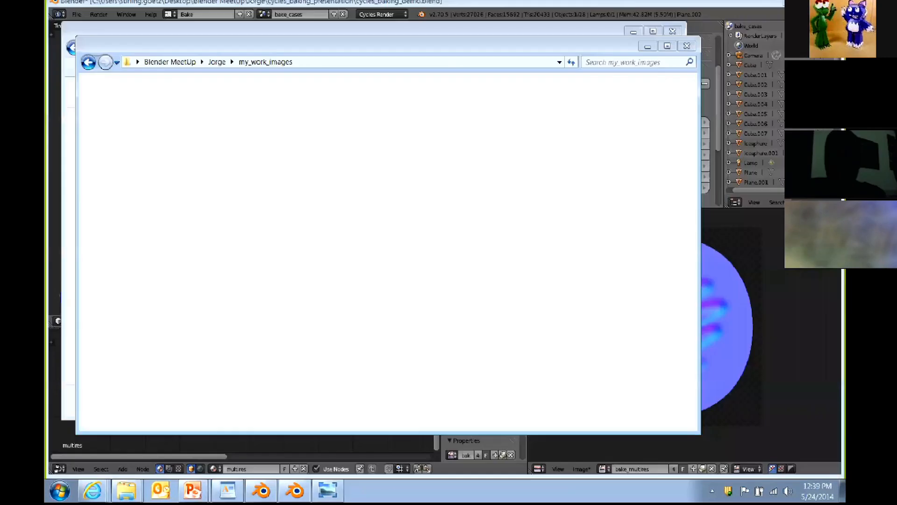
key("alt+F4")
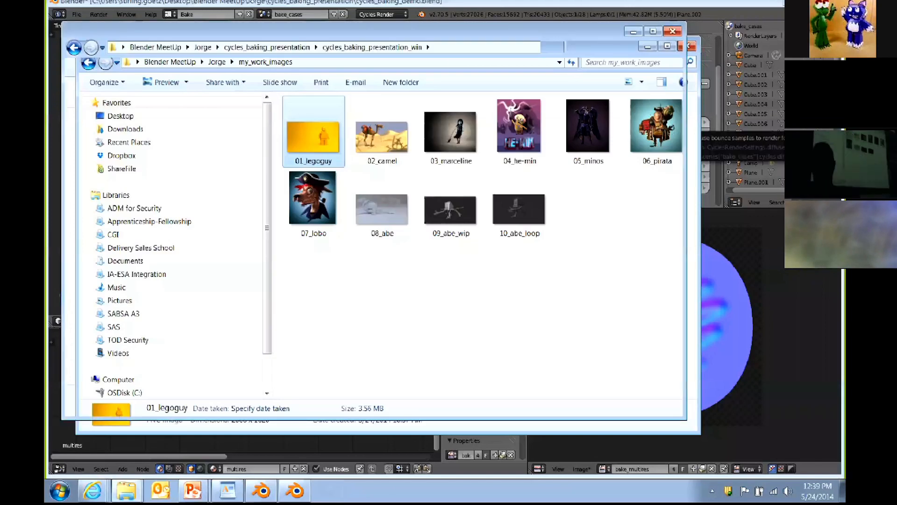
key("alt+F4")
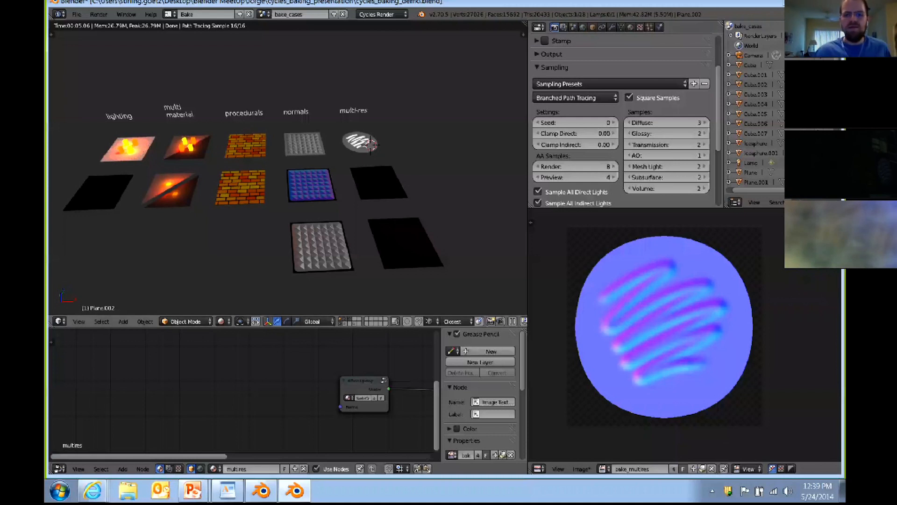
left_click(76, 14)
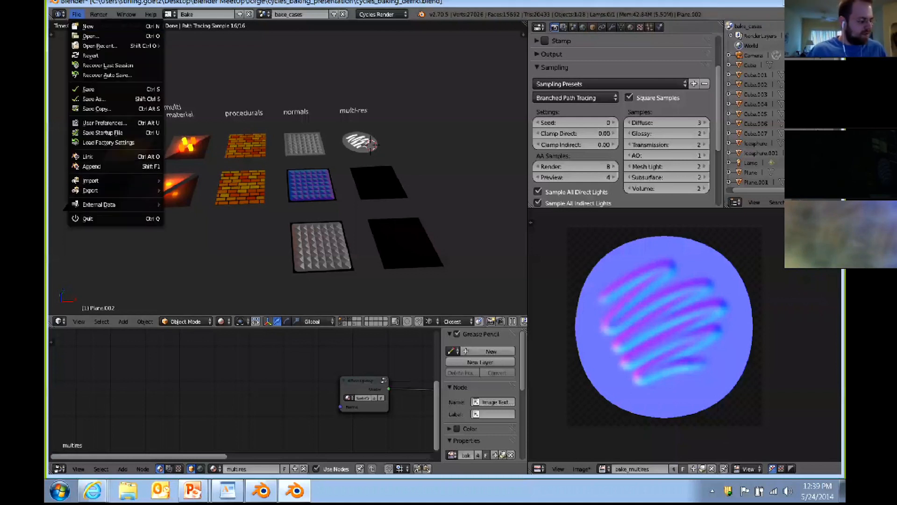
key("Escape")
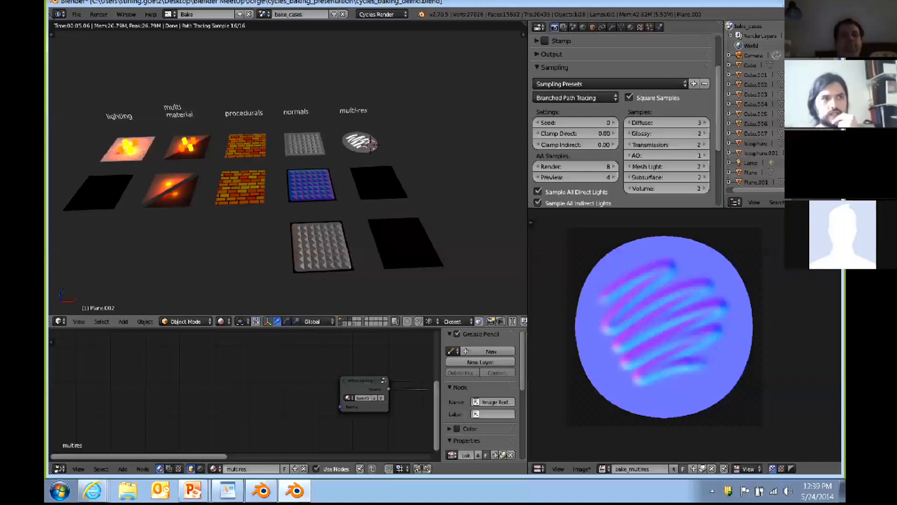
Switch to the running PowerPoint slide show of the meetup and advance past the Cycles Demo Reel 2014 slide.
mouse_move(192, 490)
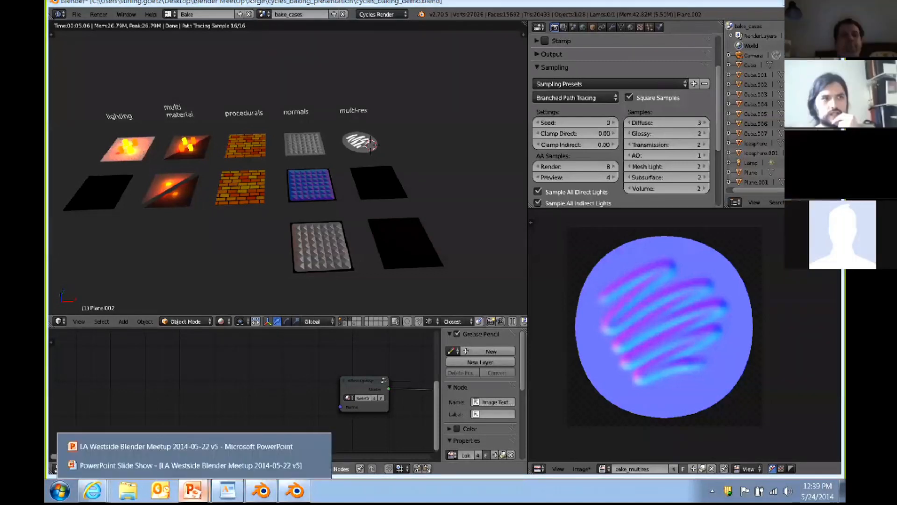
left_click(187, 465)
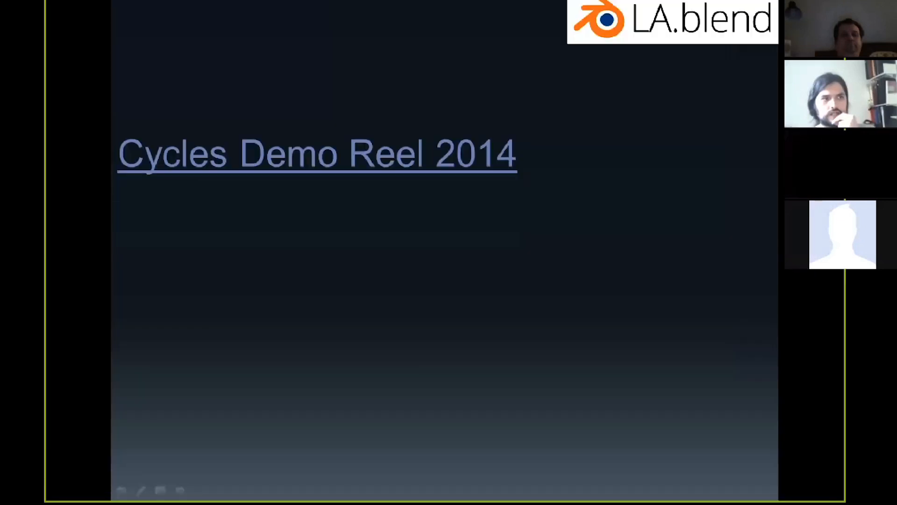
key("Right")
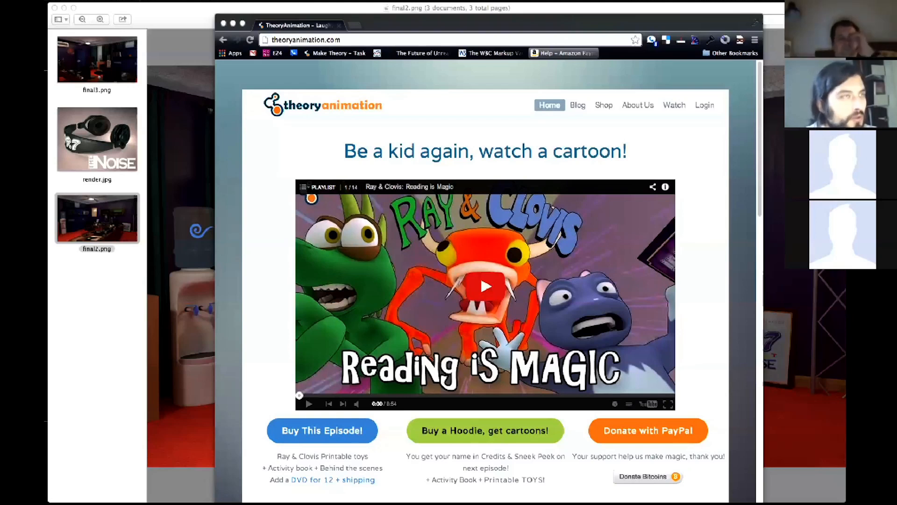
Open the bookmarked Make Theory task page in the browser, move the window up slightly and open the shot_07 animation task.
left_click(335, 53)
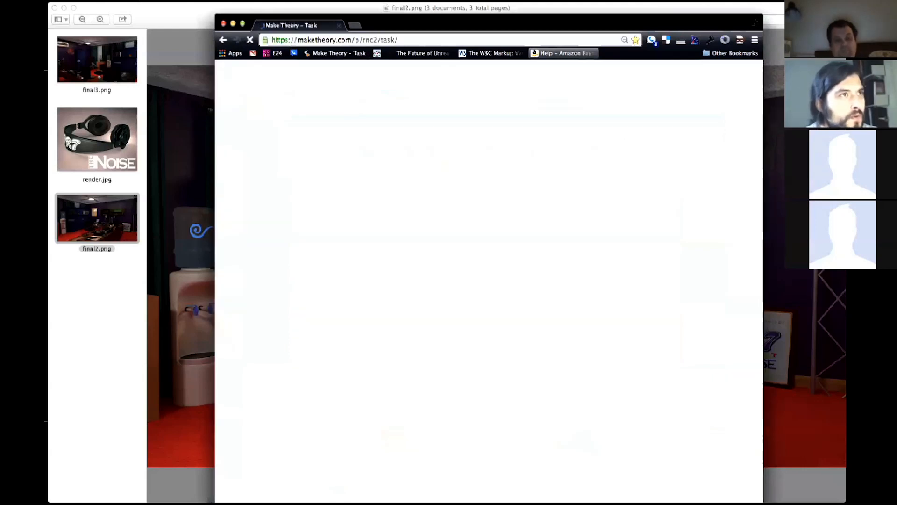
mouse_move(420, 23)
left_mouse_down()
mouse_move(425, 9)
mouse_move(415, 9)
left_mouse_up()
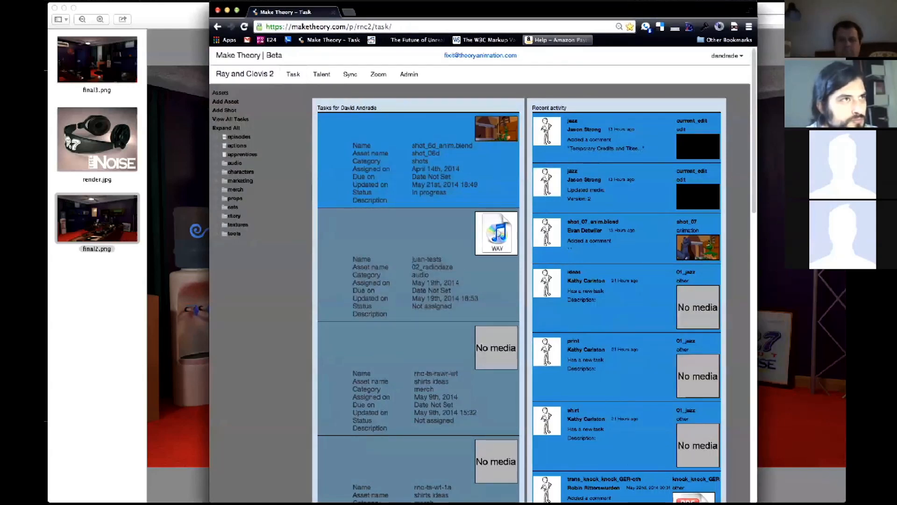
left_click(697, 247)
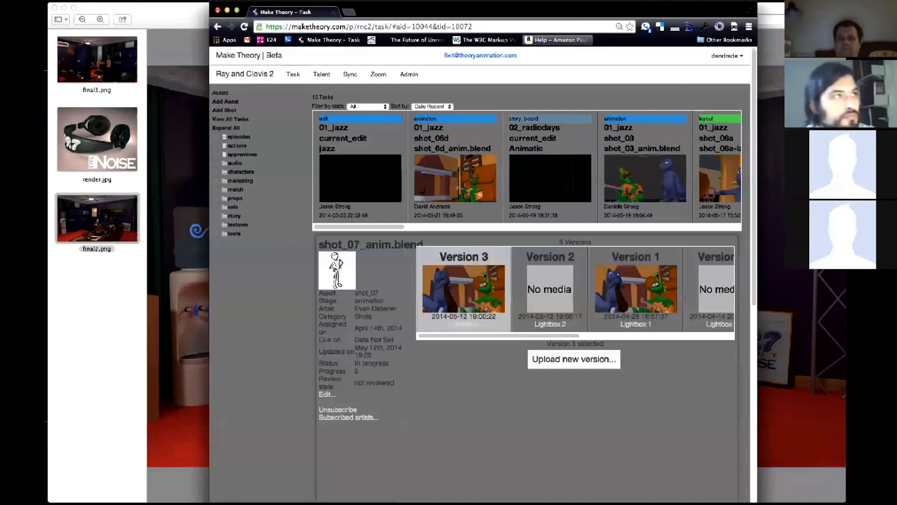
Switch to the Preview image window and show render.jpg, final3.png, render.jpg again and final2.png.
key("super+Tab")
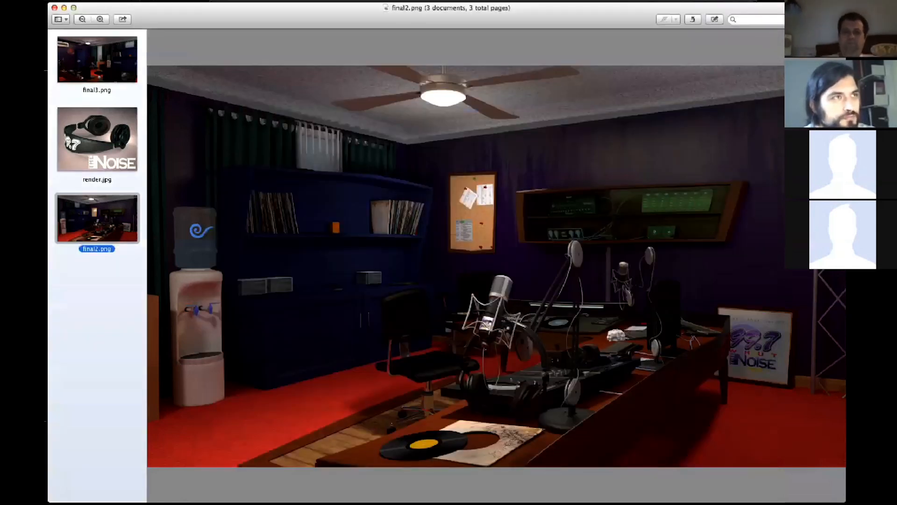
left_click(97, 139)
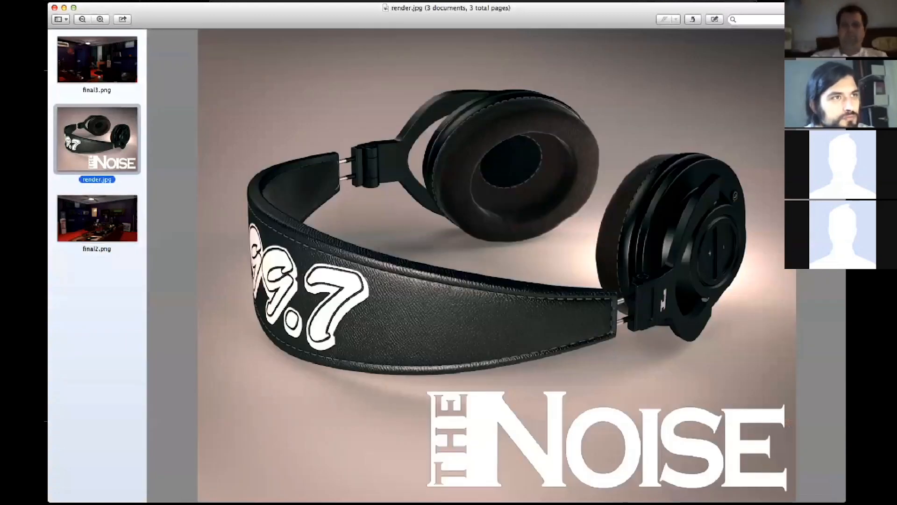
left_click(97, 59)
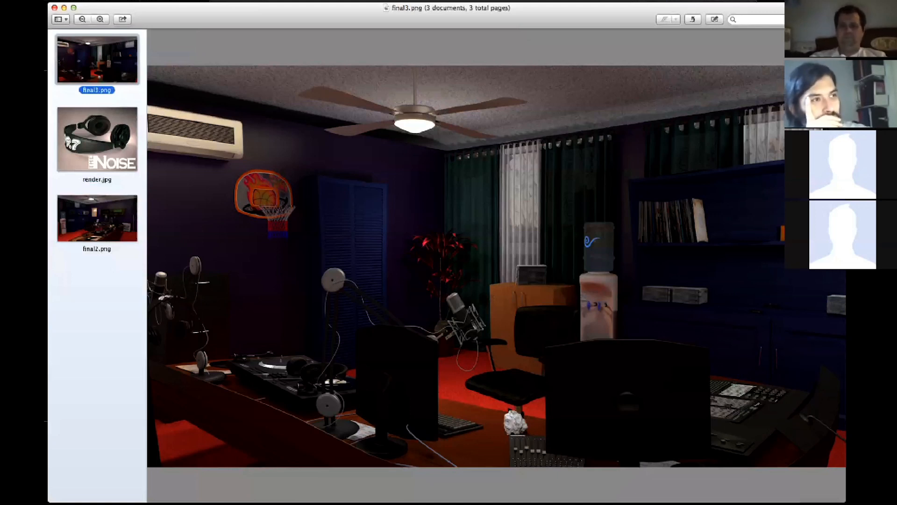
left_click(97, 139)
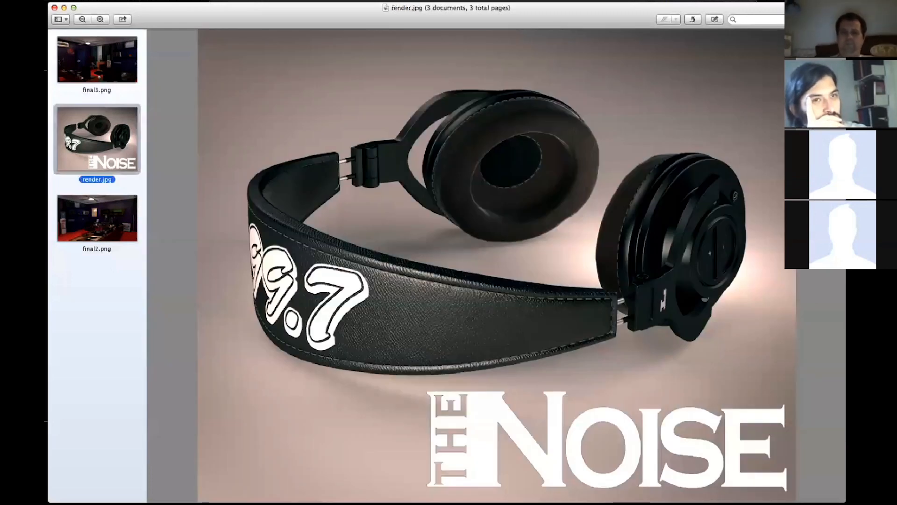
left_click(97, 218)
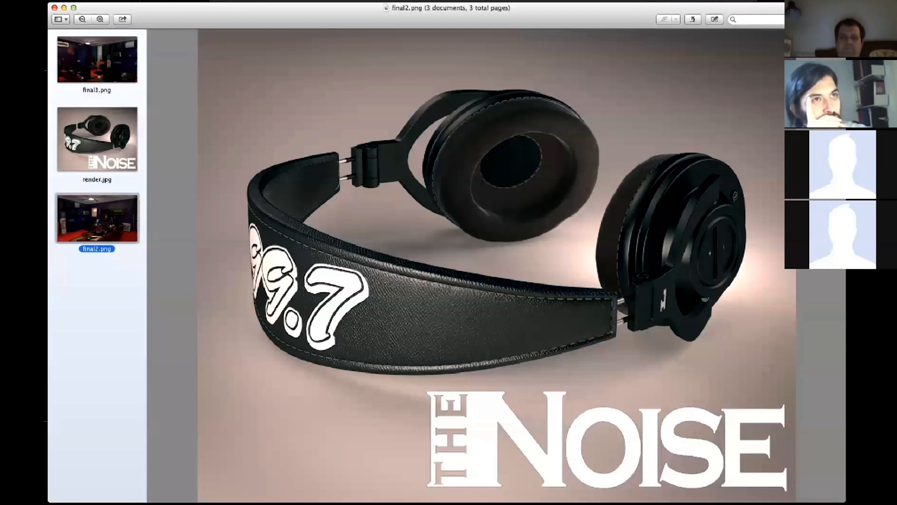
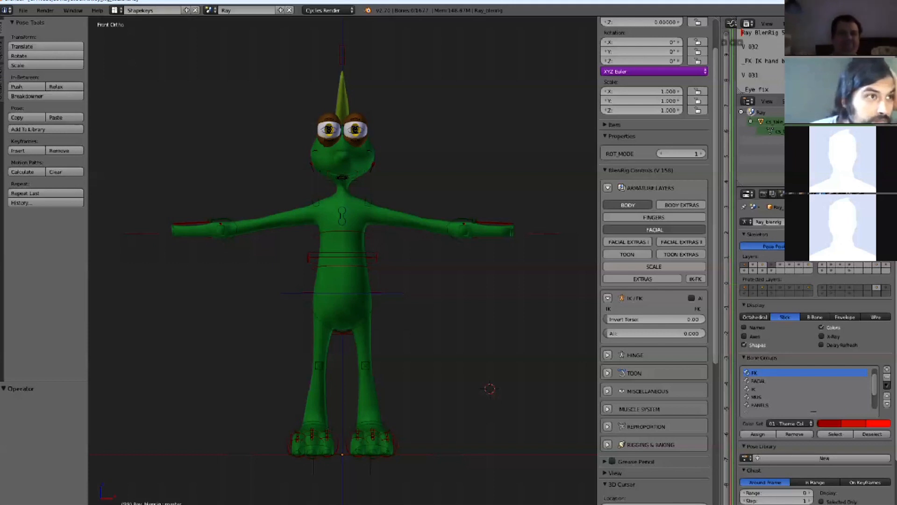
In Blender, select the Ray character's left hand control, inspect the rig from an angle and return to the front view.
right_click(463, 224)
middle_click_drag(463, 223, 421, 240)
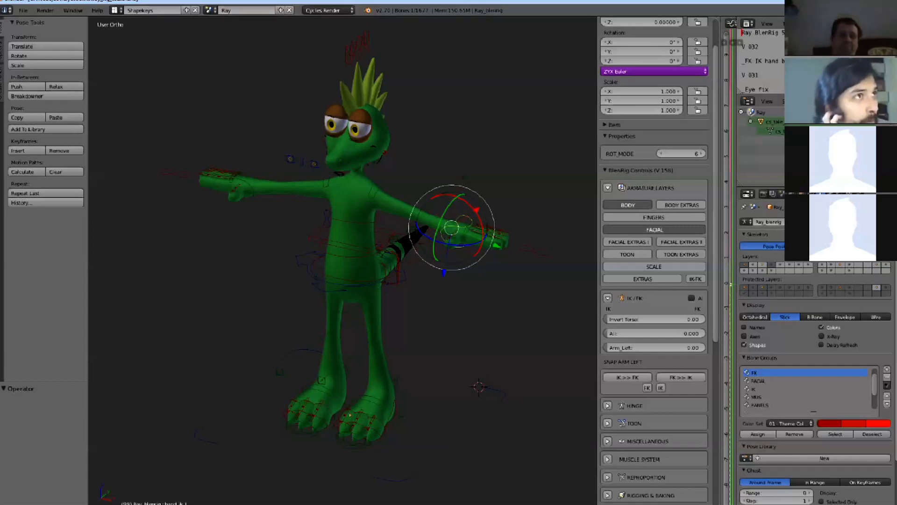
scroll(343, 252, "down", 4)
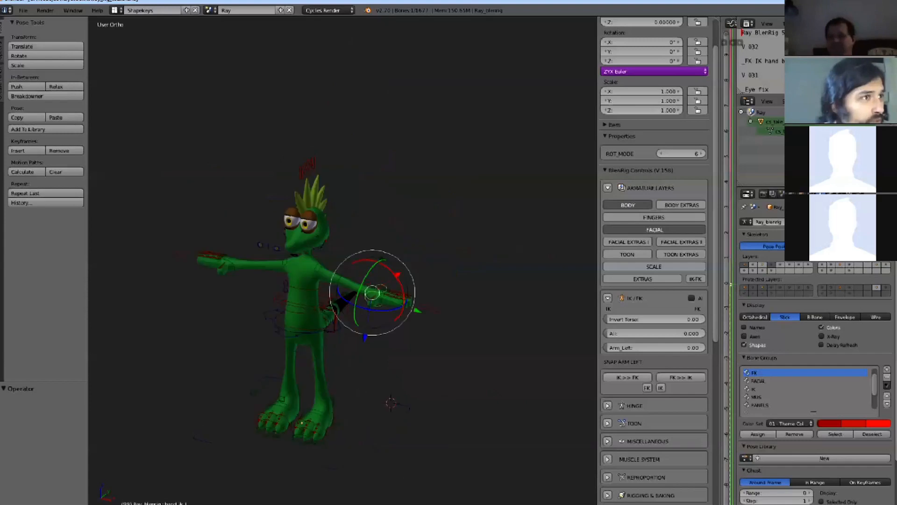
key("KP_1")
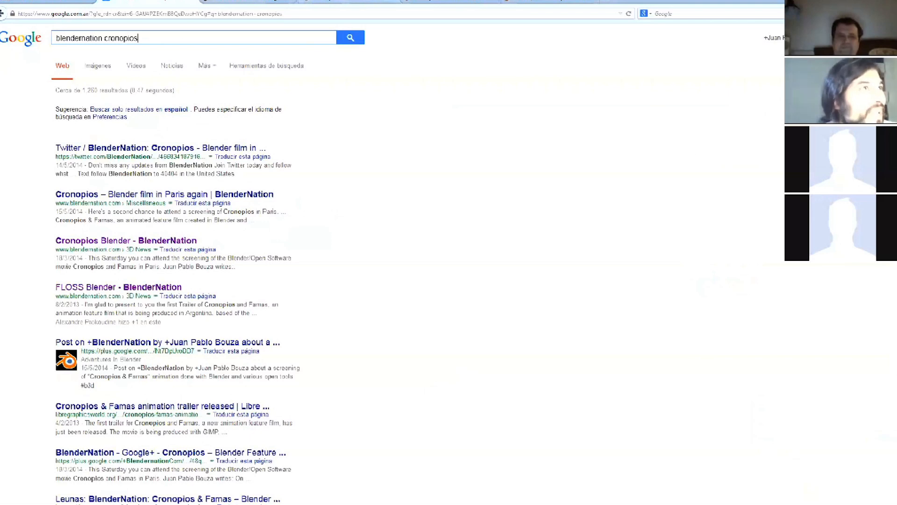
Switch to the browser and look over the BlenderNation article on the Cronopios & Famas feature film with its embedded trailer.
left_click(49, 1)
left_click(348, 1)
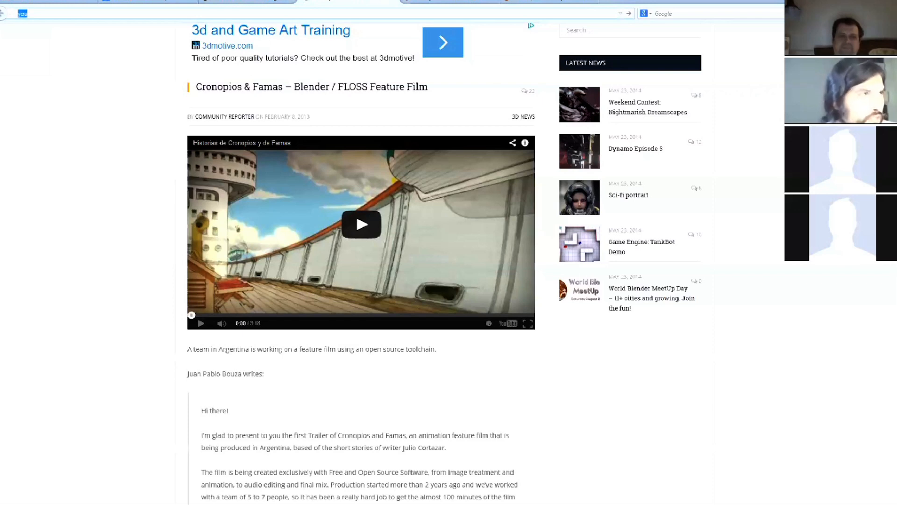
scroll(444, 262, "up", 2)
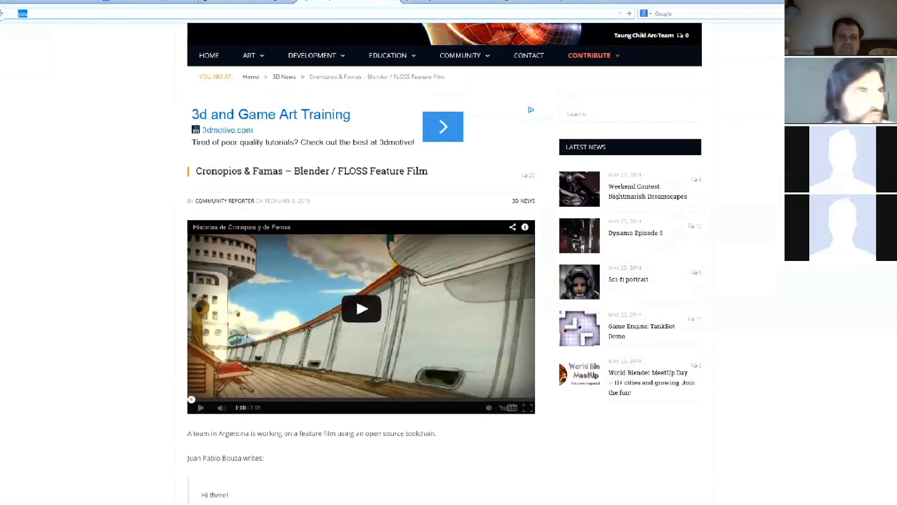
scroll(383, 355, "down", 2)
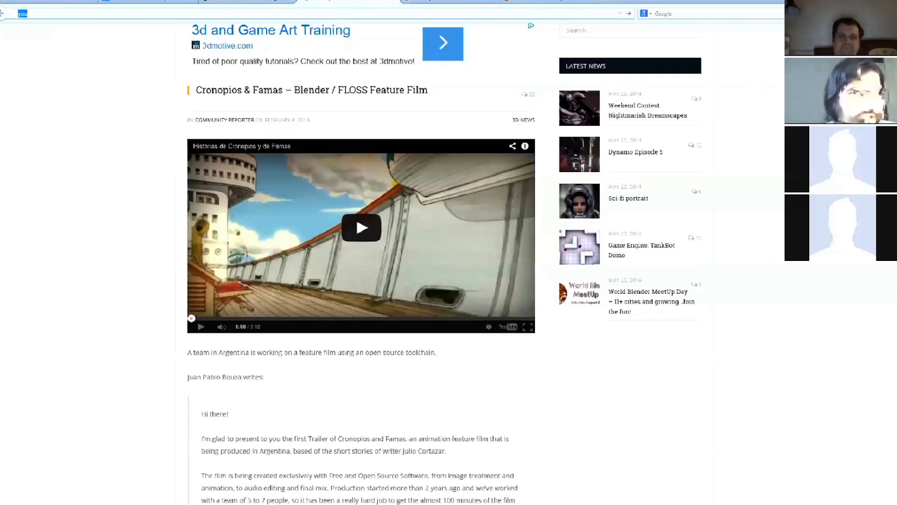
scroll(384, 355, "up", 3)
scroll(383, 355, "down", 1)
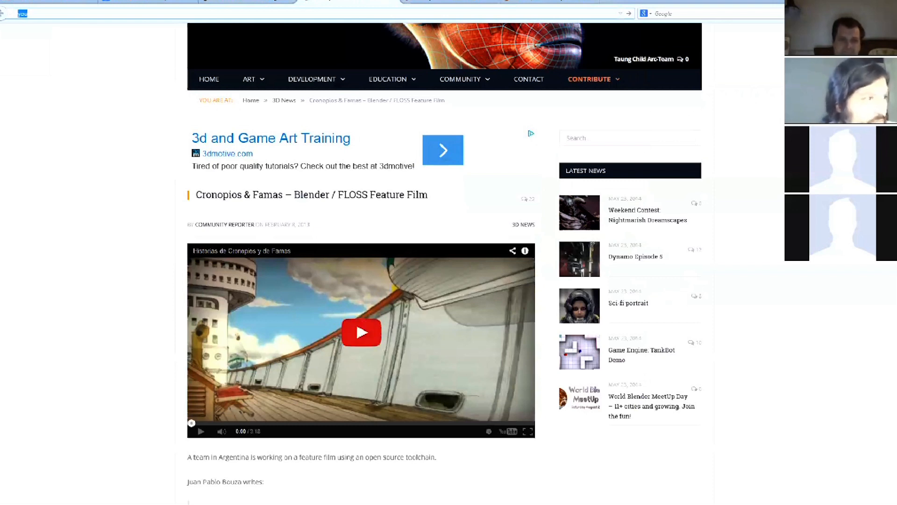
scroll(444, 261, "down", 2)
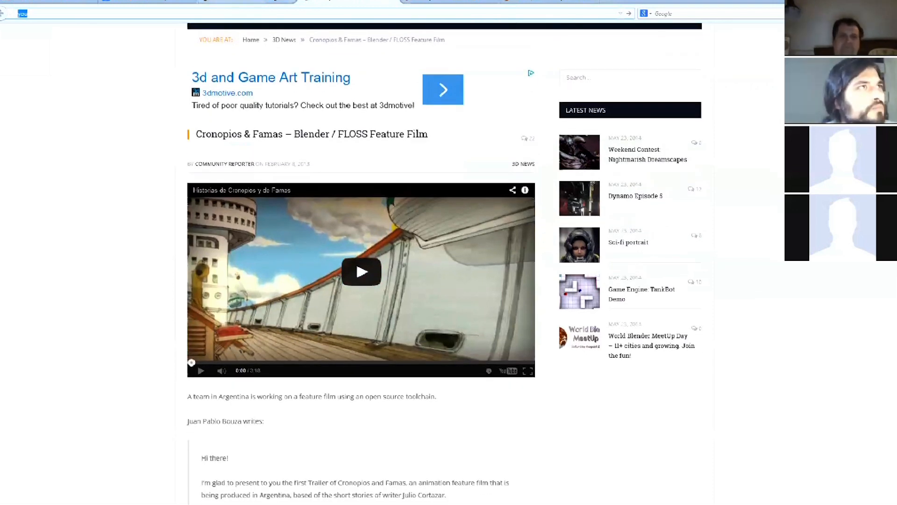
scroll(444, 262, "down", 1)
View the Blend Swap search results for blenrig, checking back once with the Cronopios & Famas article.
key("ctrl+shift+Tab")
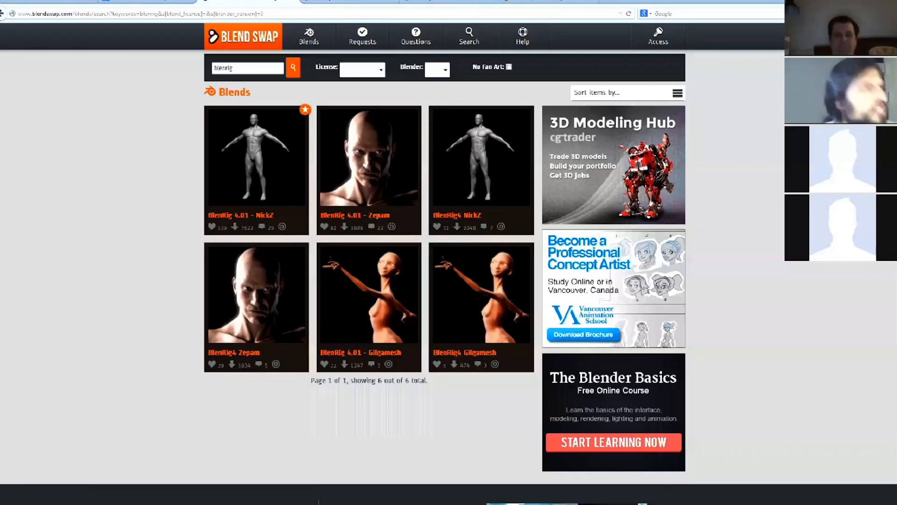
key("ctrl+Tab")
key("ctrl+shift+Tab")
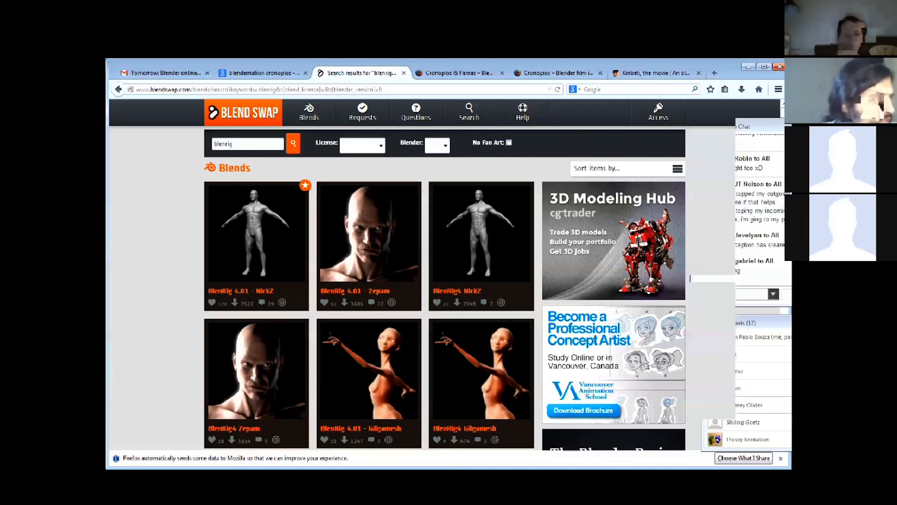
View the article on the Cronopios film in Paris and the Kiribati movie site, and enlarge the browser window.
left_click(558, 73)
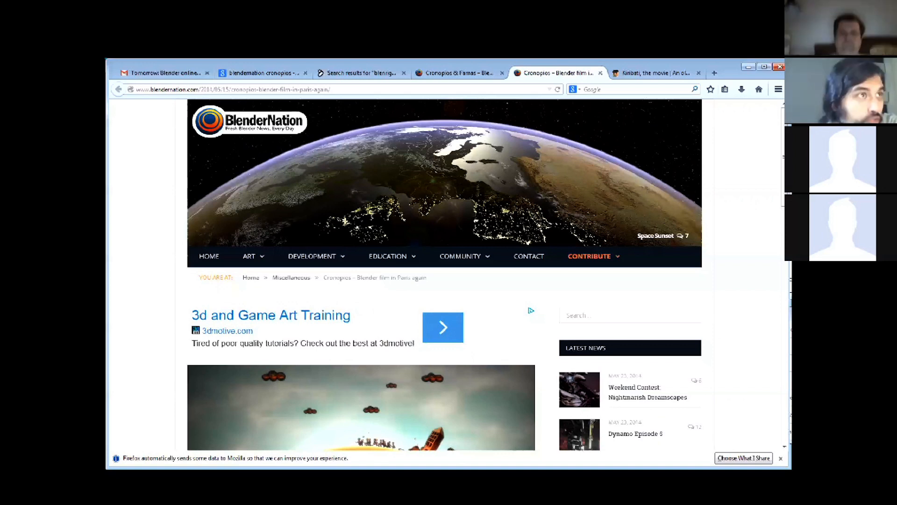
key("ctrl+Tab")
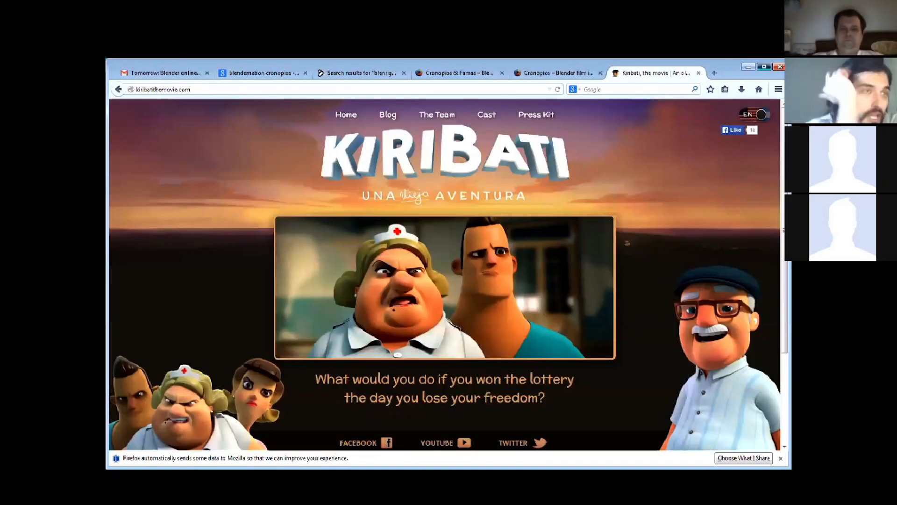
key("F11")
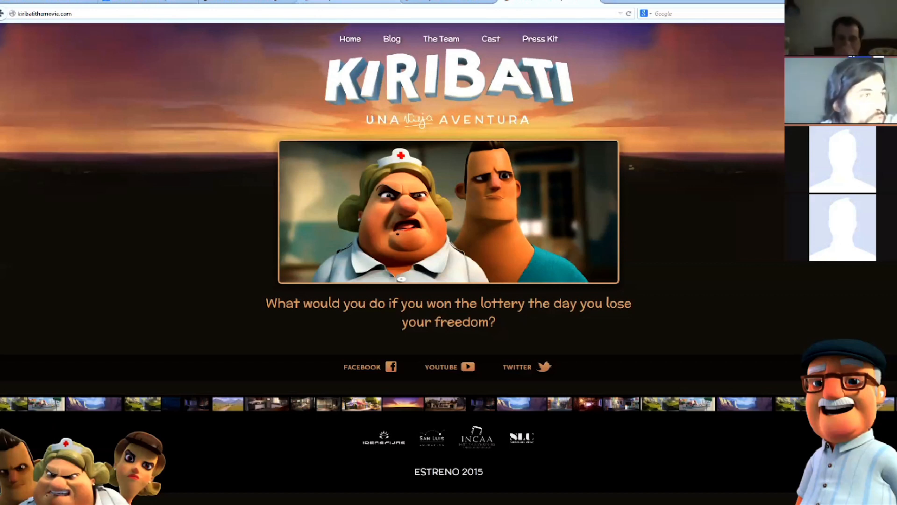
Go back to the Cronopios & Famas article and return to the Kiribati movie site.
key("ctrl+Page_Up")
key("ctrl+Page_Up")
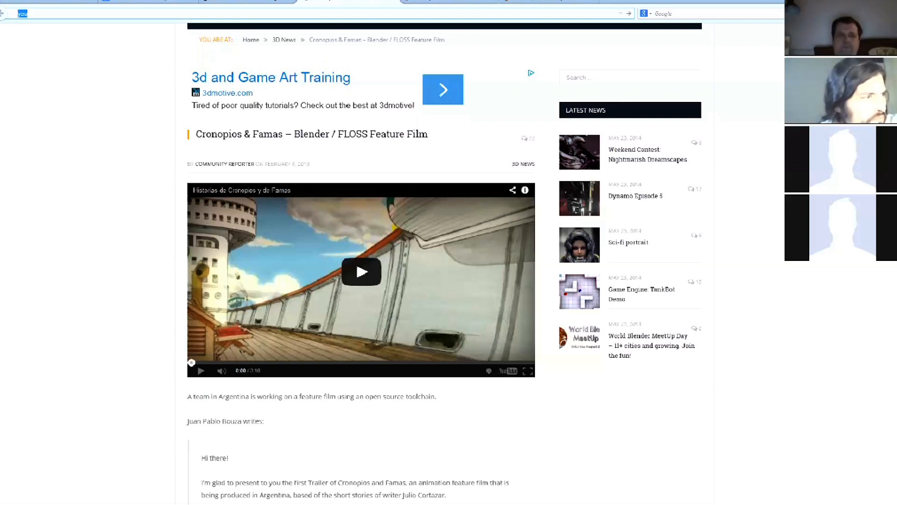
key("alt+Tab")
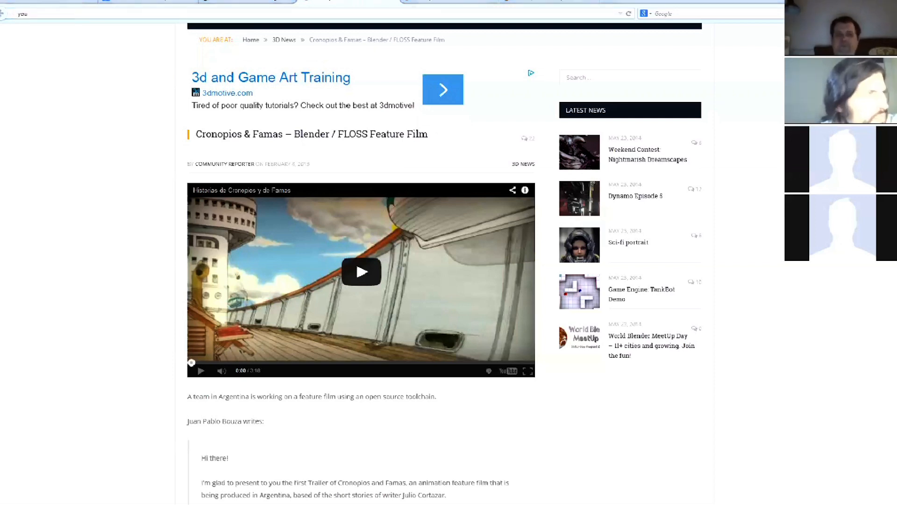
key("ctrl+Page_Down")
key("ctrl+Page_Down")
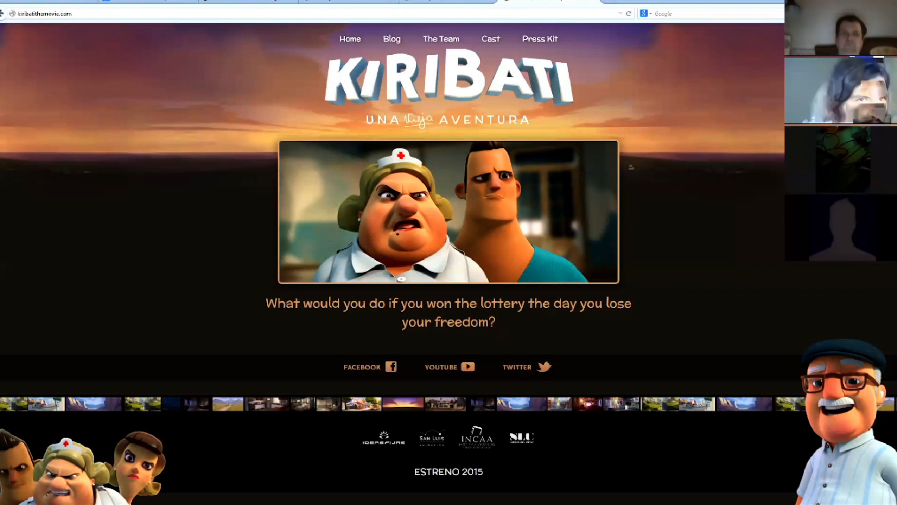
Leave the Kiribati site for the Cronopios & Famas article and toggle playback of the film clip in the media player.
key("ctrl+Page_Up")
key("ctrl+Page_Up")
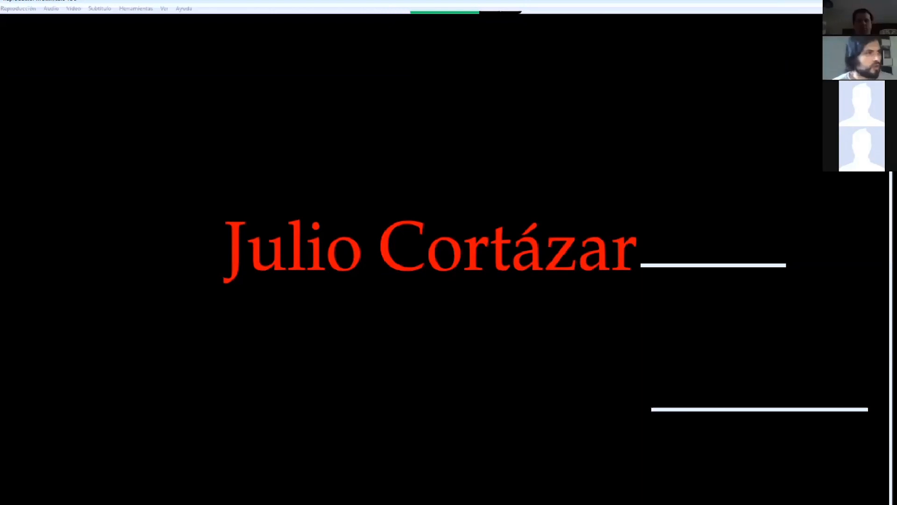
key("space")
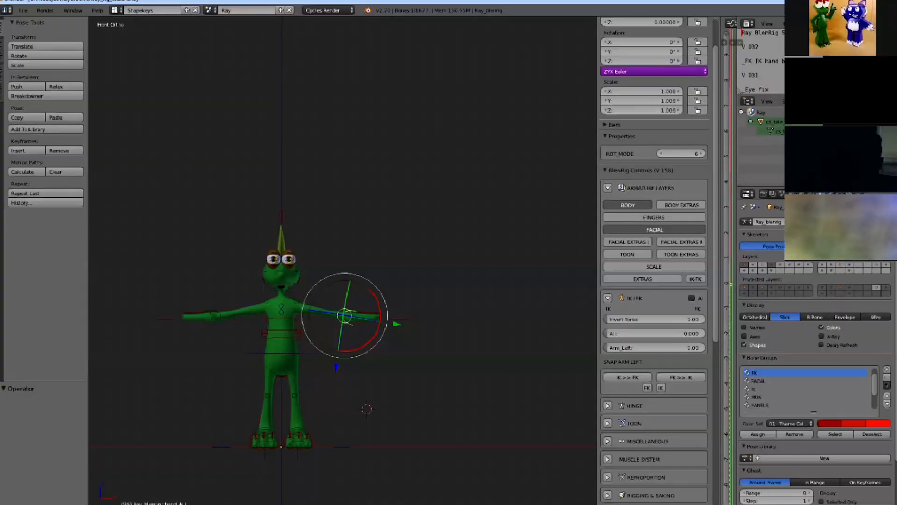
Inspect the rigged green character from the front and from an angle.
middle_click_drag(345, 316, 379, 237, "shift")
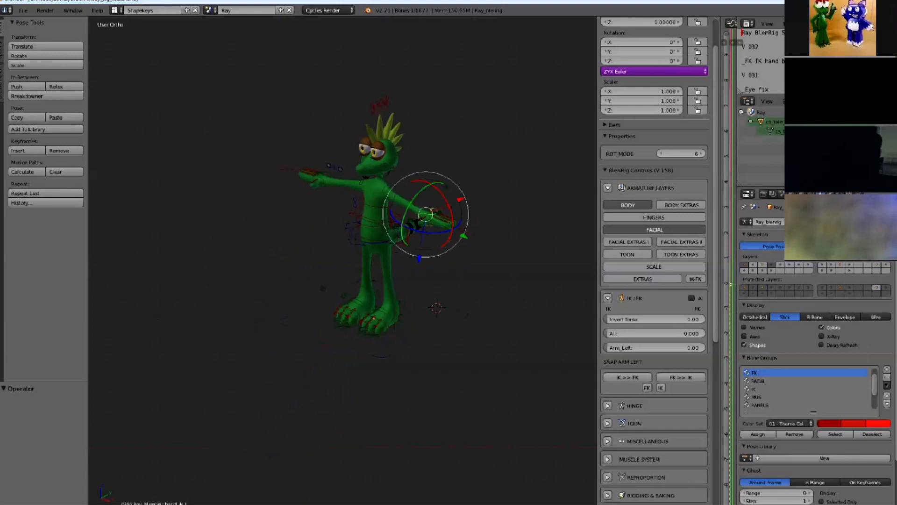
middle_click_drag(379, 237, 402, 259)
middle_click_drag(405, 262, 383, 266, "shift")
key("KP_1")
scroll(383, 266, "up", 2)
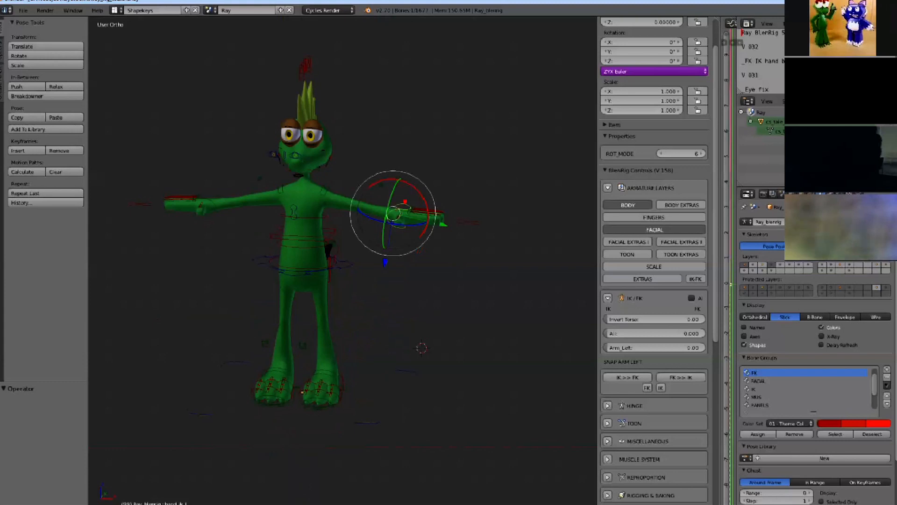
middle_click_drag(383, 267, 365, 275)
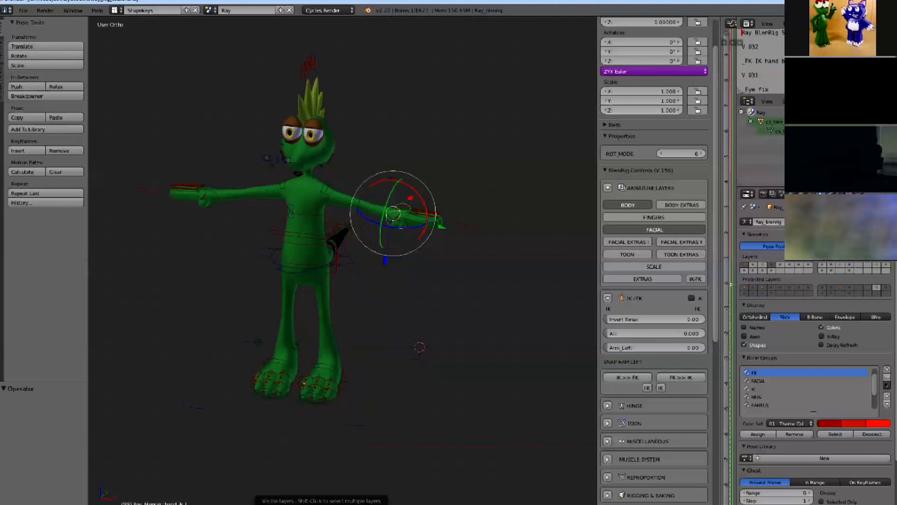
Toggle the layer with the mesh deform cage around the character and inspect the cage and body mesh.
left_click(262, 504, "shift")
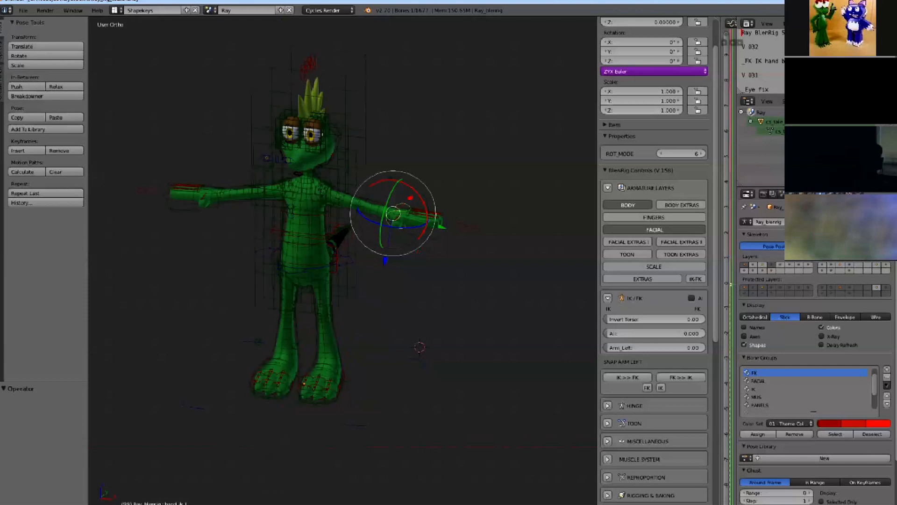
left_click(262, 504, "shift")
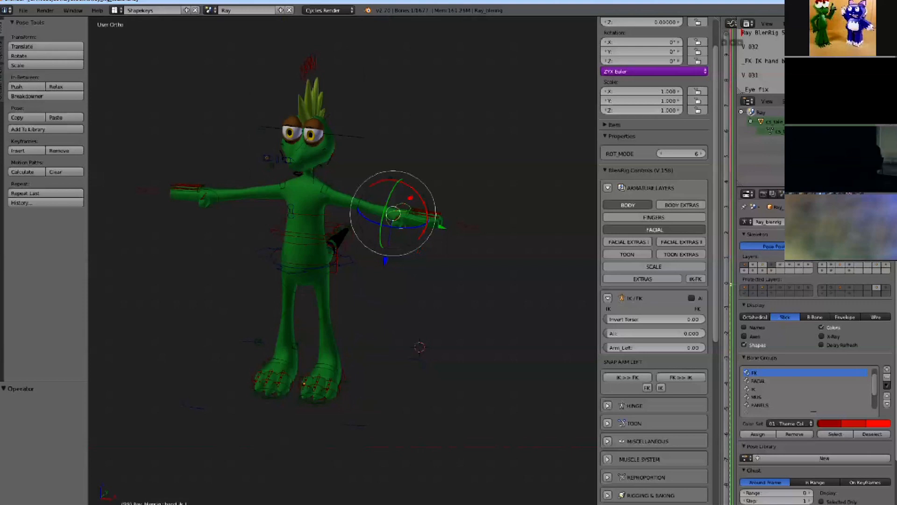
left_click(261, 504, "shift")
middle_click_drag(309, 337, 309, 331)
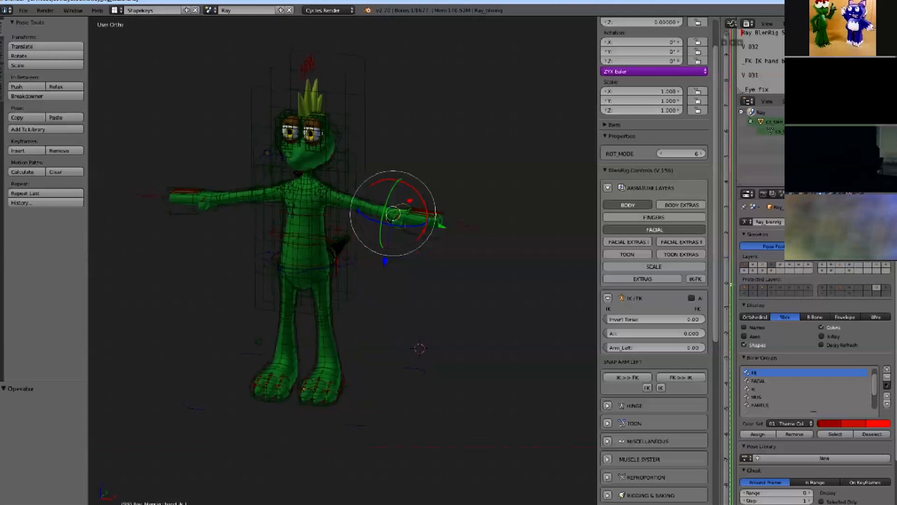
middle_click_drag(320, 369, 336, 351)
scroll(335, 352, "up", 2)
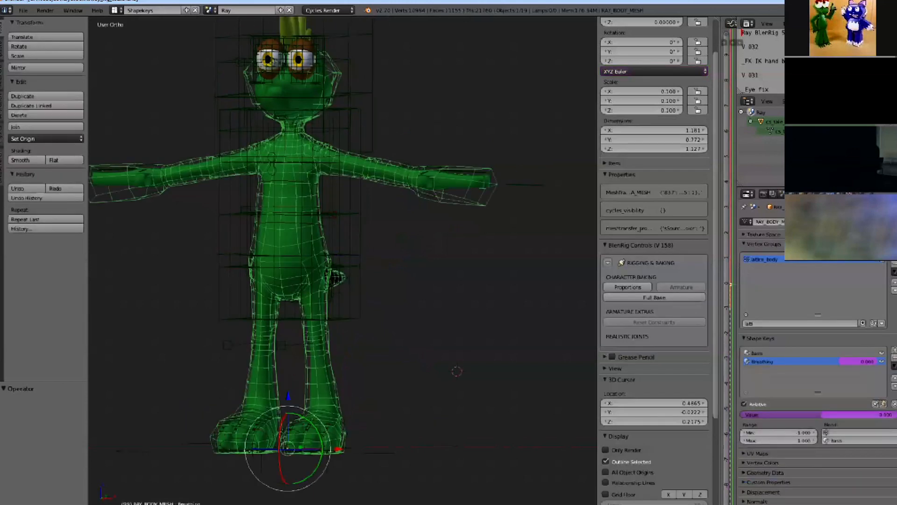
middle_click_drag(309, 327, 336, 334)
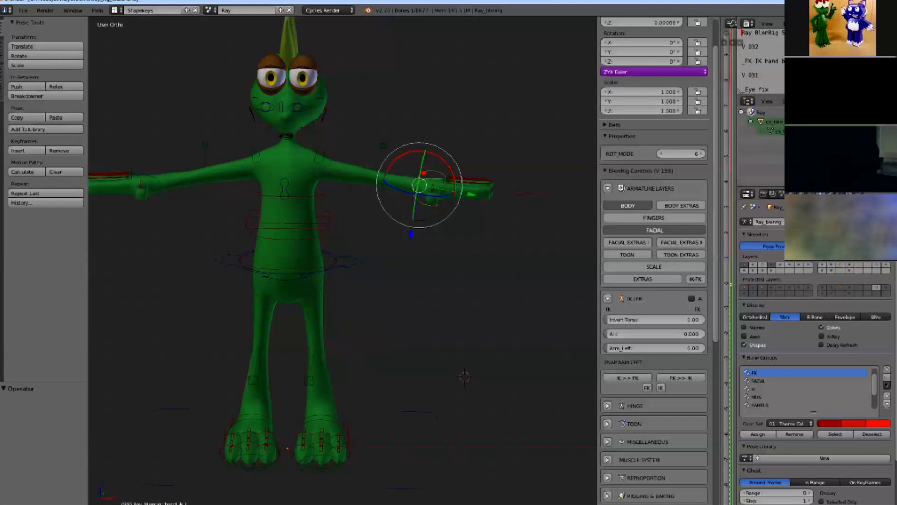
Select the rig's master control at the character's feet and check the rig in front view.
scroll(342, 261, "down", 2)
middle_click_drag(342, 261, 295, 265)
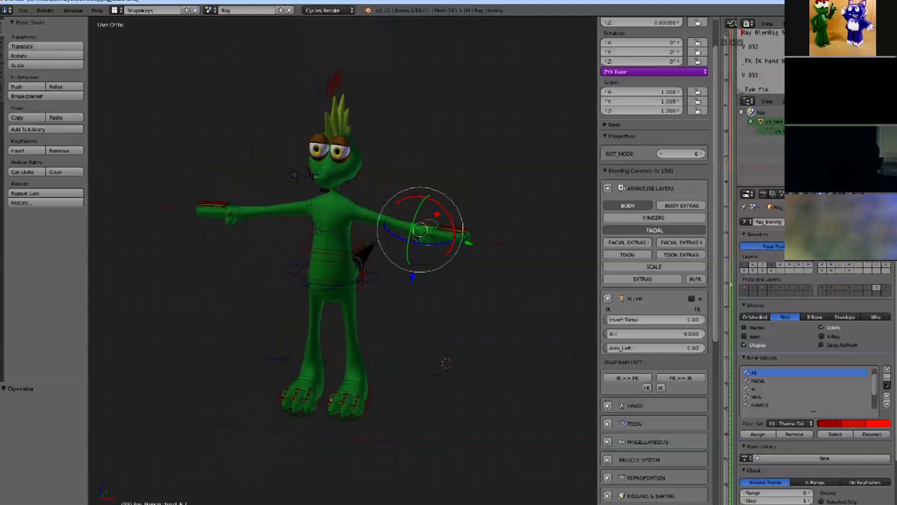
right_click(284, 361)
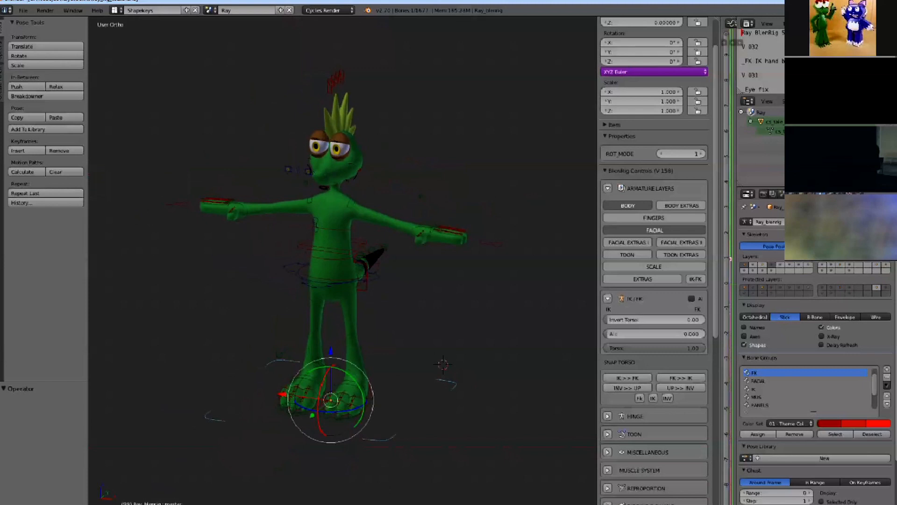
scroll(380, 334, "down", 1)
middle_click_drag(381, 334, 384, 334)
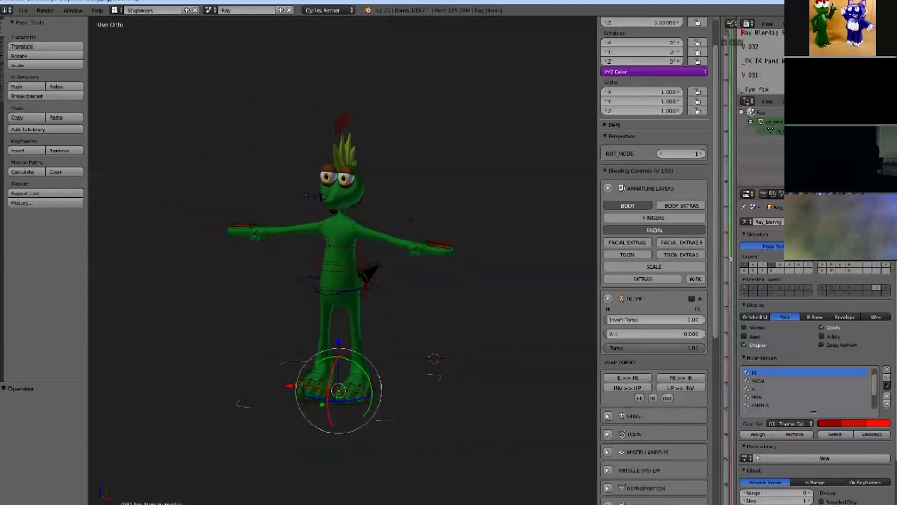
key("KP_1")
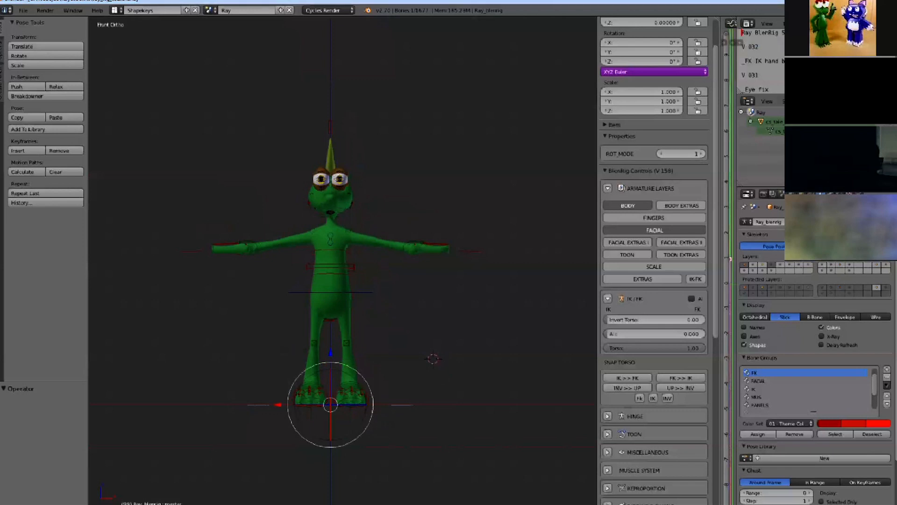
middle_click_drag(384, 333, 375, 343)
Collapse and reopen the IK/FK section of the BlenRig controls, and switch its All option on and off.
scroll(654, 257, "down", 5)
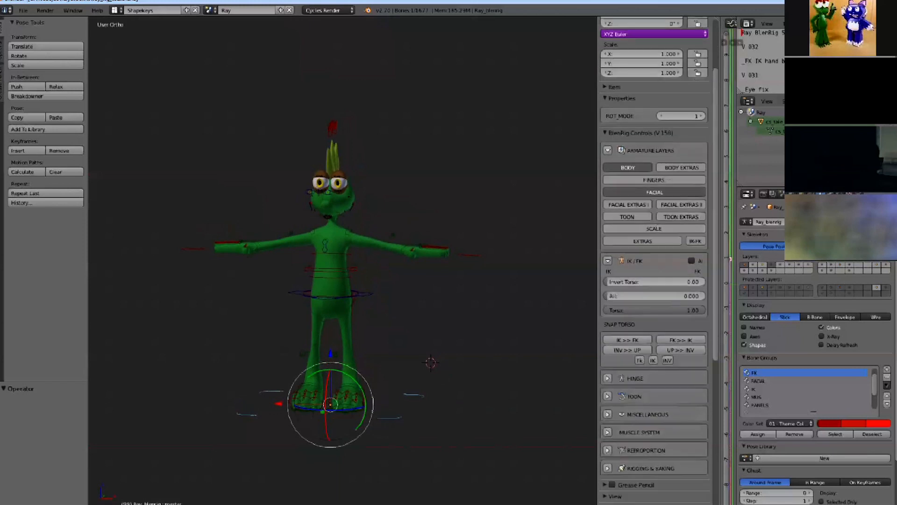
left_click(608, 204)
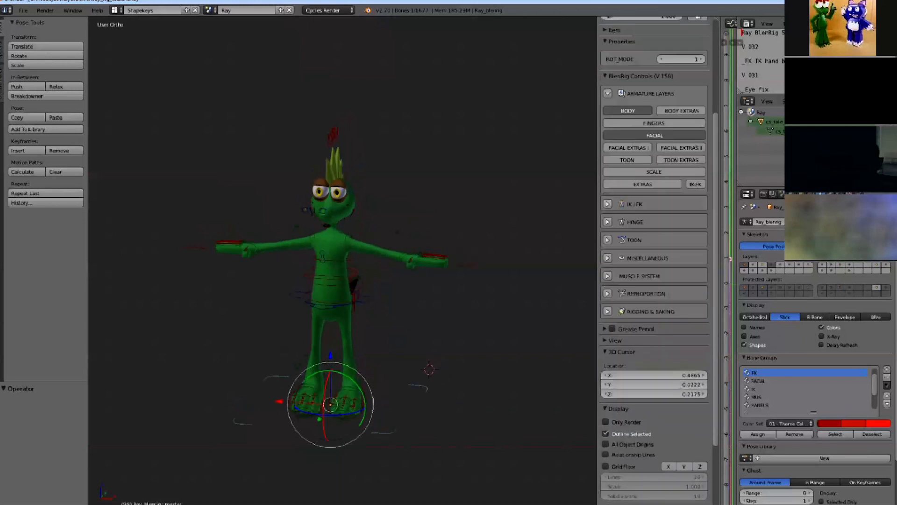
left_click(608, 204)
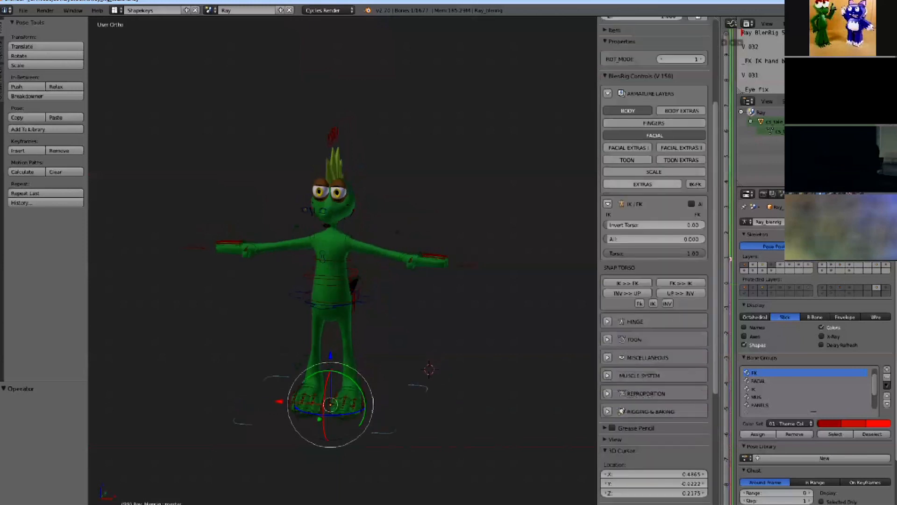
left_click(608, 204)
left_click(608, 204)
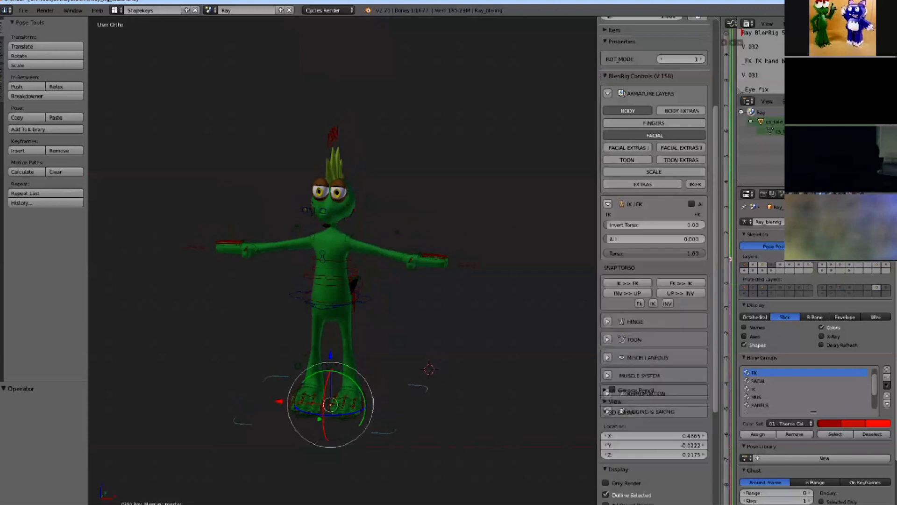
left_click(692, 204)
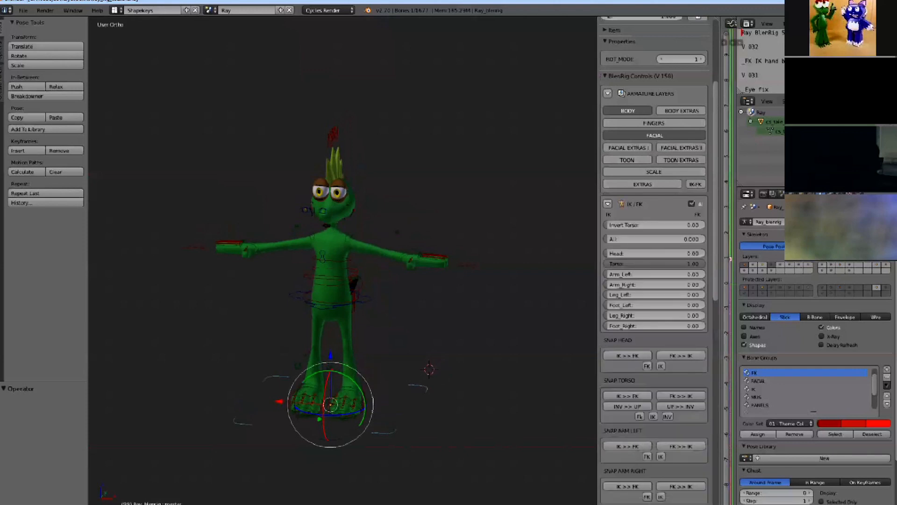
left_click(692, 203)
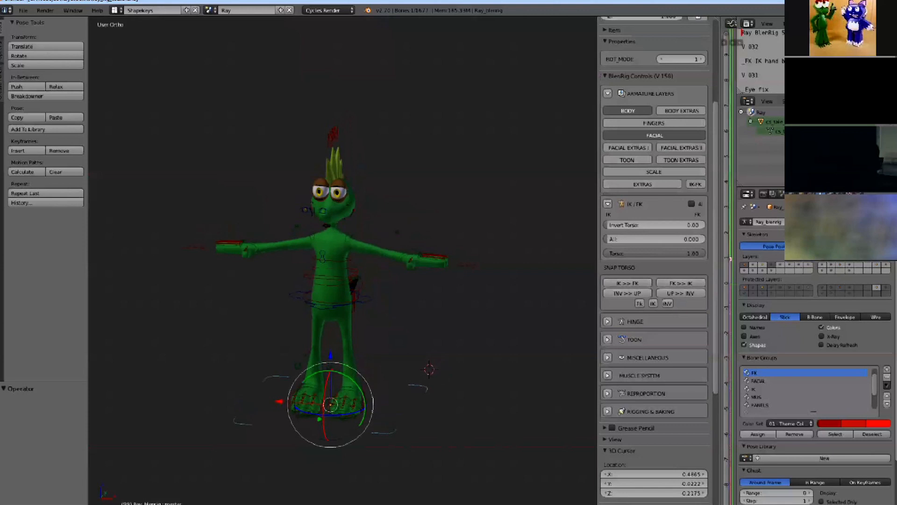
Expand the Hinge settings and select the left hand's IK control.
left_click(607, 321)
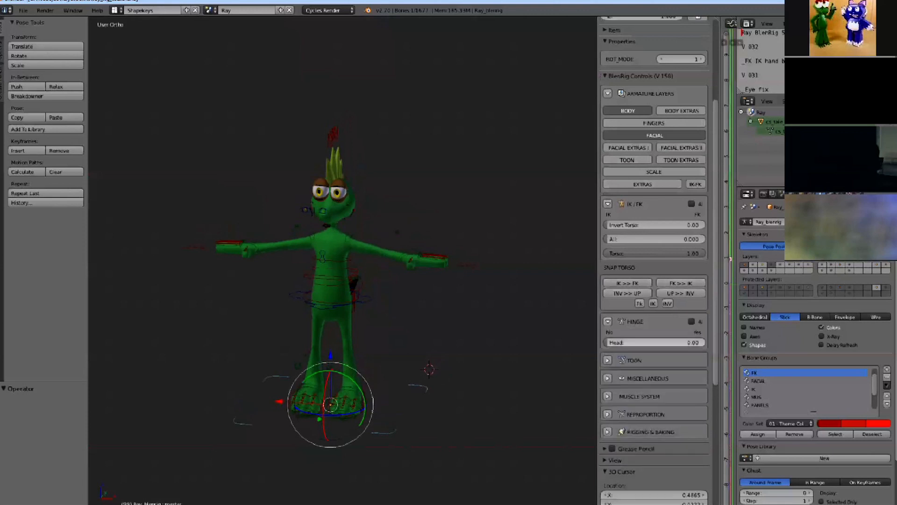
right_click(412, 256)
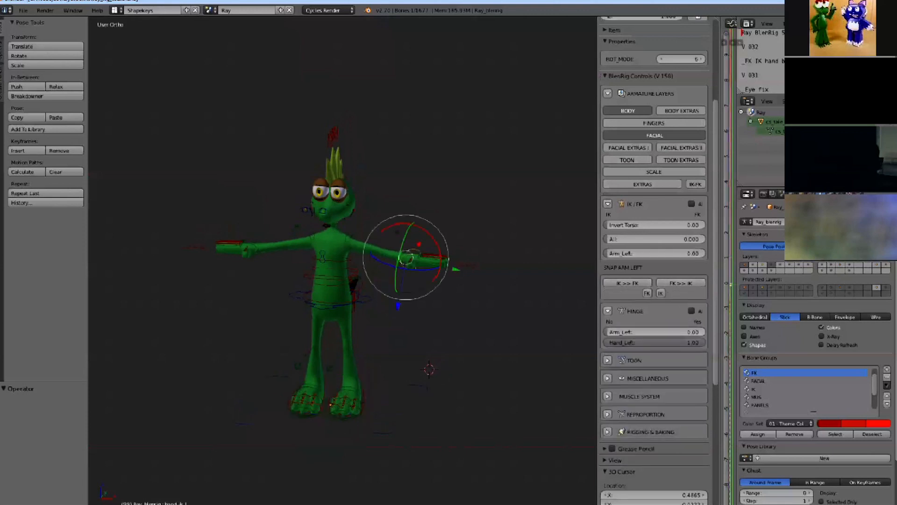
scroll(411, 256, "up", 2)
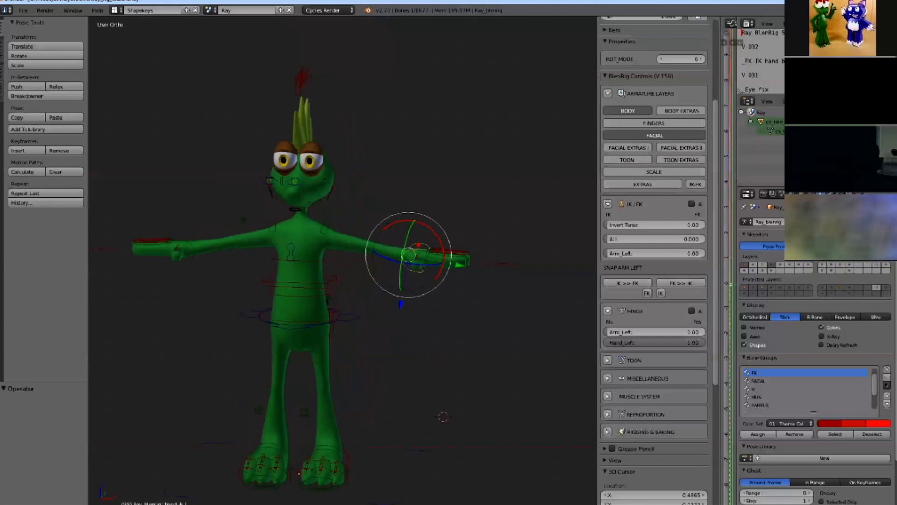
Show the Body Extras armature layer and select the spine control in the chest.
left_click(681, 110)
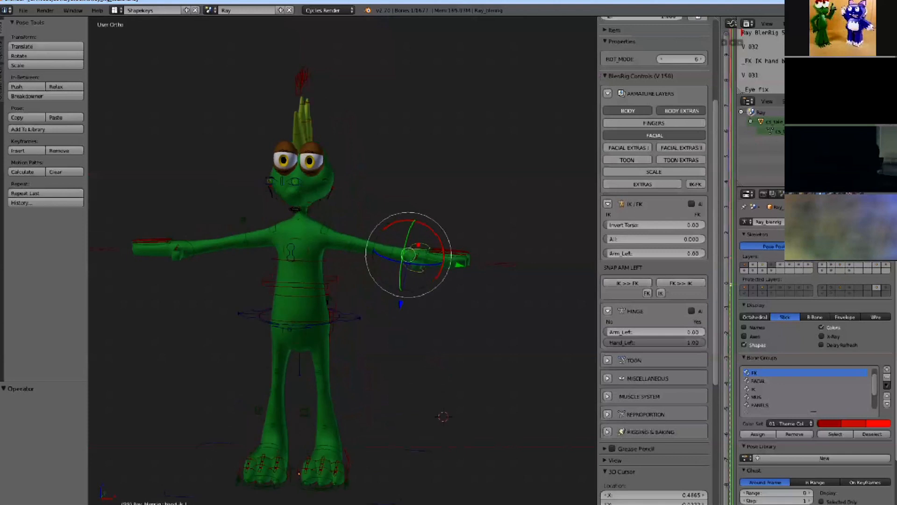
scroll(254, 263, "up", 1)
right_click(283, 260)
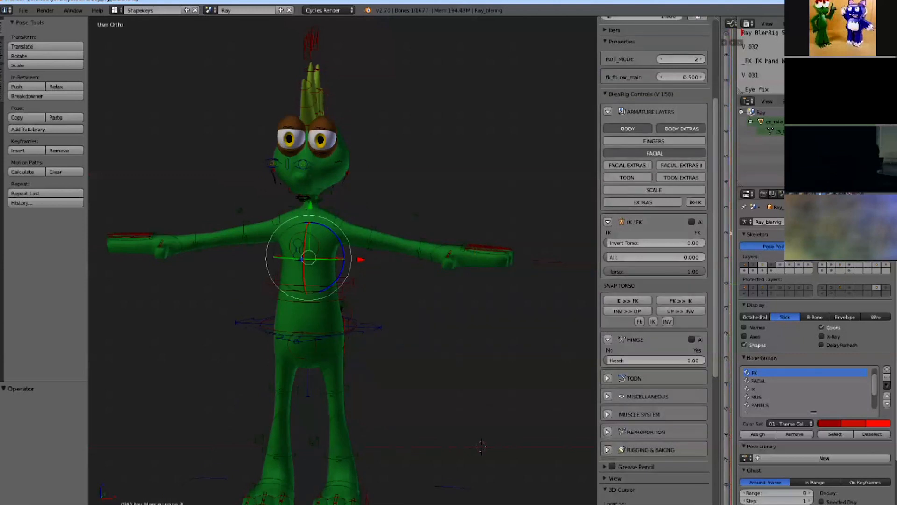
middle_click_drag(283, 260, 274, 266)
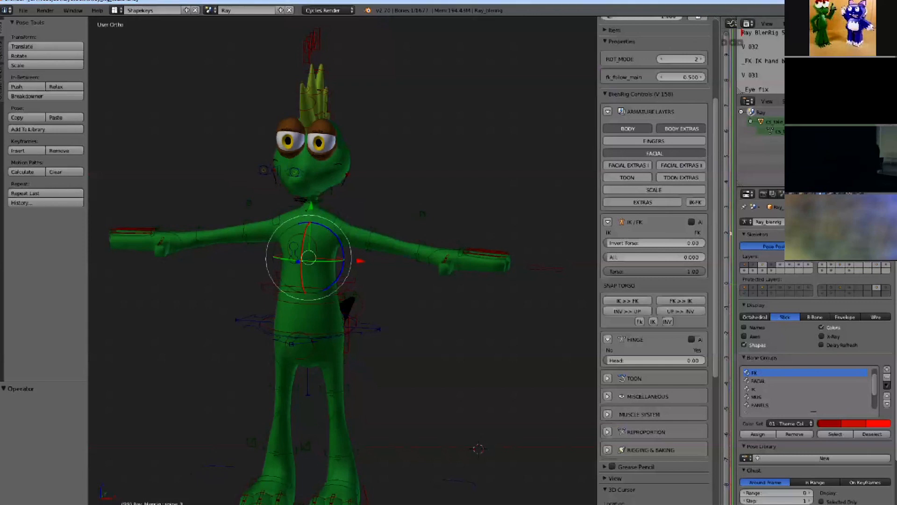
Show the IK/FK sliders for all body parts and try the Torso slider at 0.00.
left_click(696, 202)
left_click(695, 202)
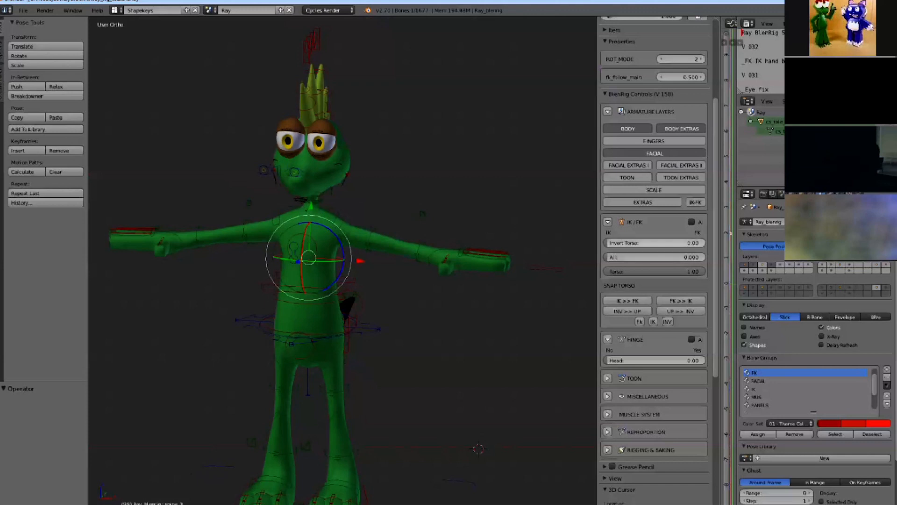
left_click(692, 222)
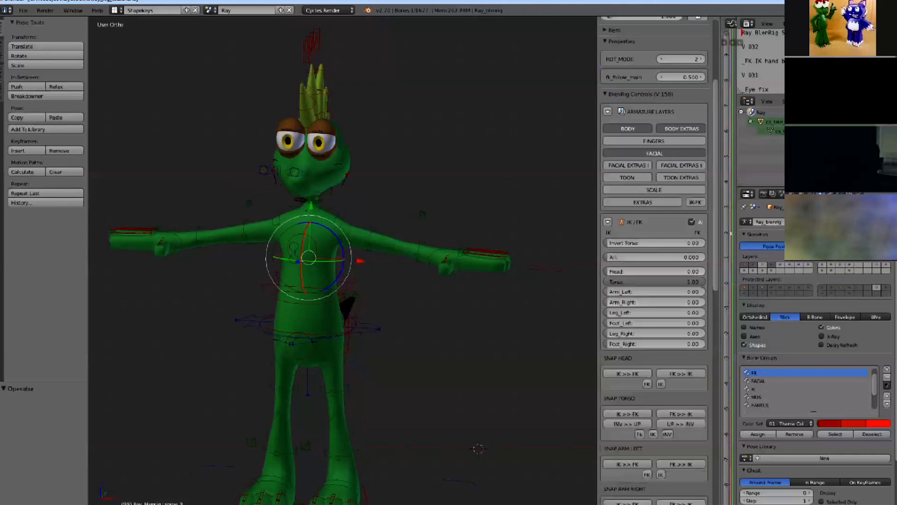
scroll(654, 187, "down", 8)
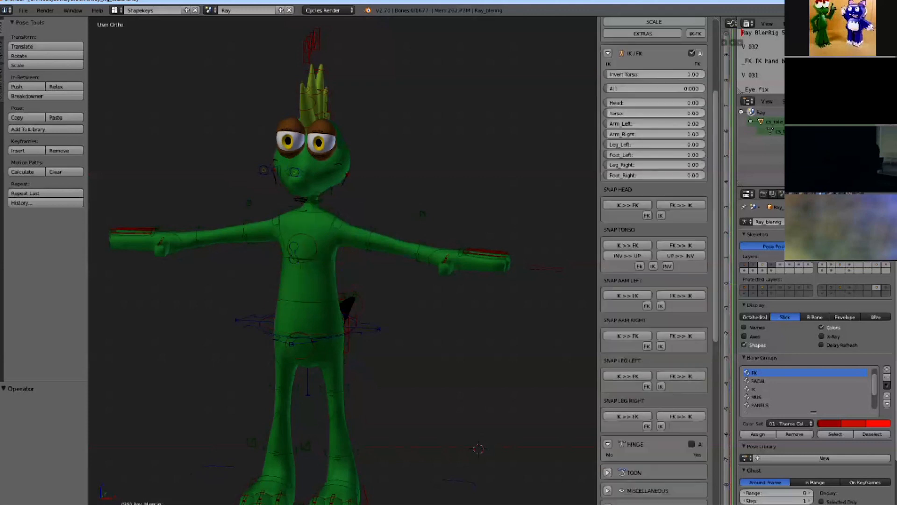
key("Return")
right_click(306, 287)
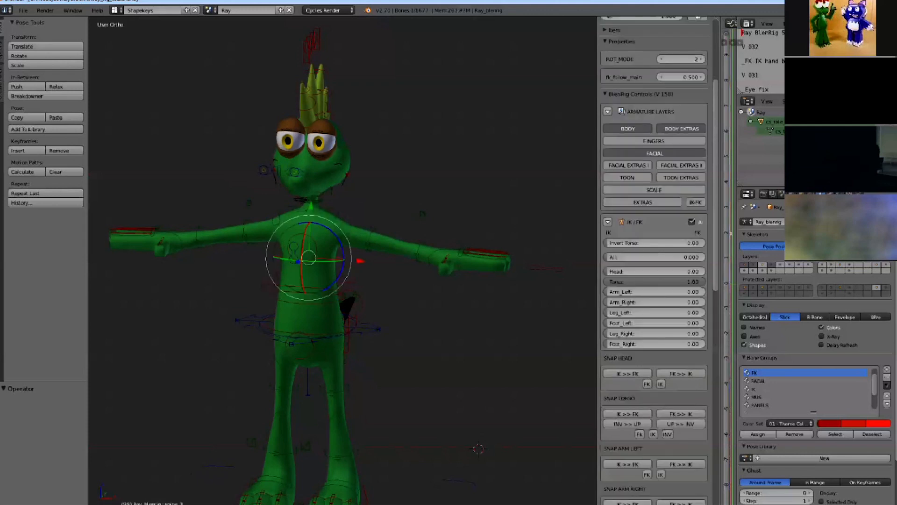
Move the left hand's IK control toward the body by about -0.066, -0.019, -0.028 to bend the arm.
right_click(343, 219)
scroll(380, 229, "up", 2)
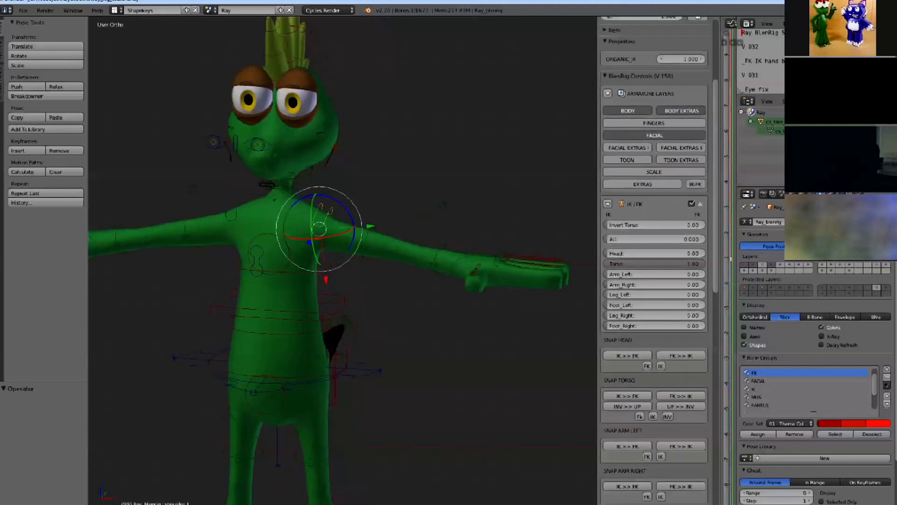
scroll(296, 226, "down", 2)
scroll(417, 248, "up", 2)
right_click(420, 262)
key("g")
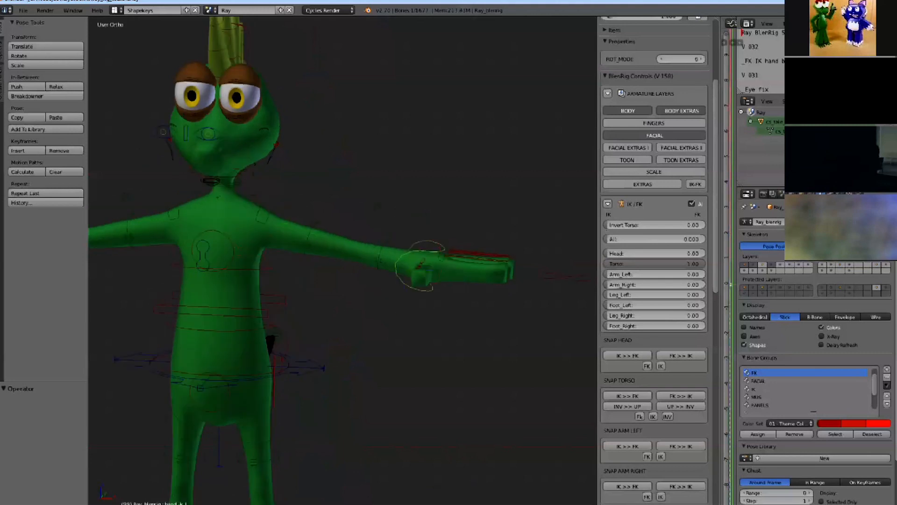
left_click(388, 277)
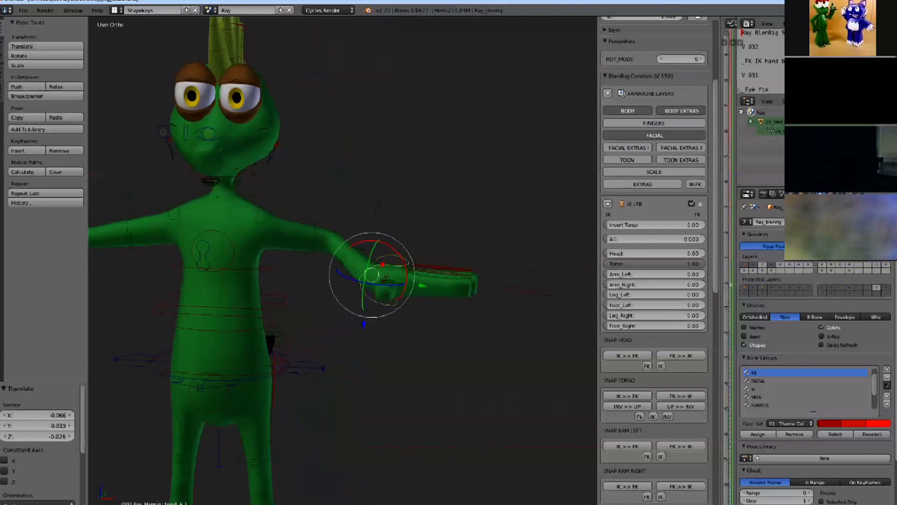
Switch the left arm from IK to FK by setting its Arm_Left slider to 1.
middle_click_drag(388, 276, 385, 304)
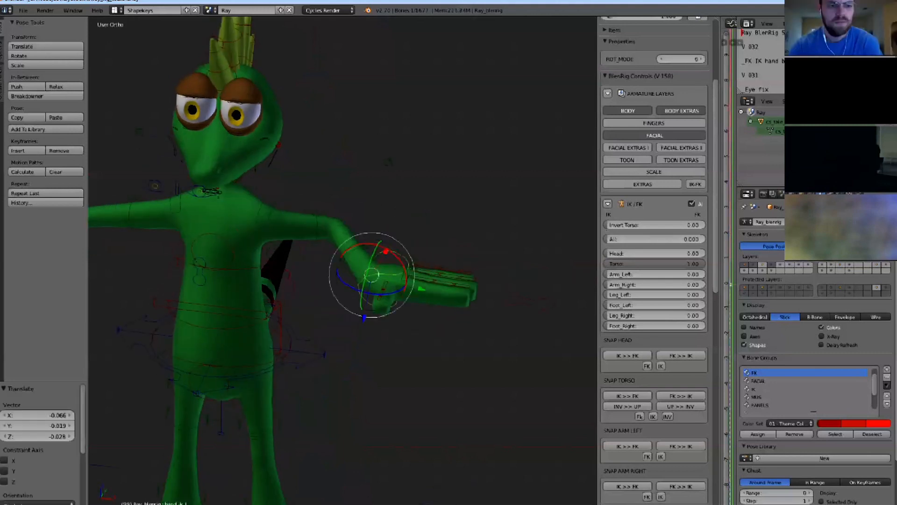
scroll(343, 260, "up", 1)
scroll(343, 260, "up", 1)
scroll(343, 260, "up", 1)
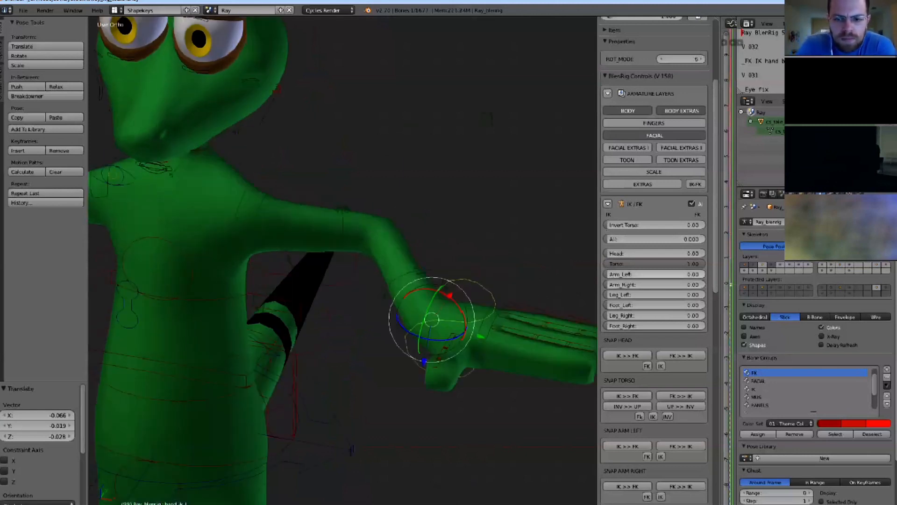
left_click(654, 274)
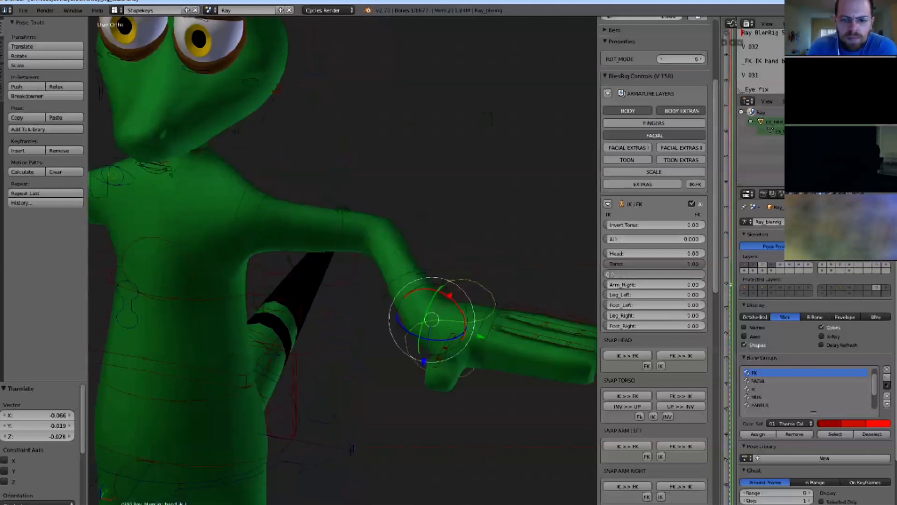
type("1")
key("Return")
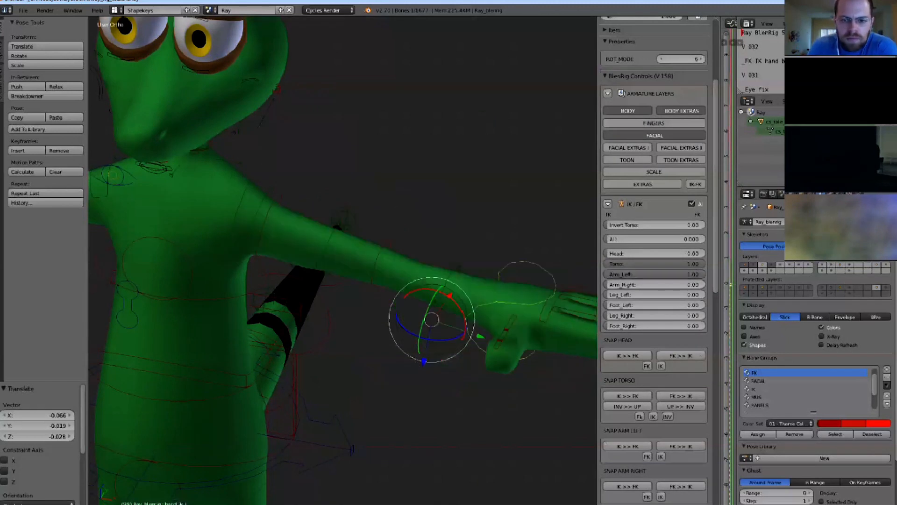
Select the left forearm's FK control and rotate it by about 17.705° to bend the arm.
right_click(388, 266)
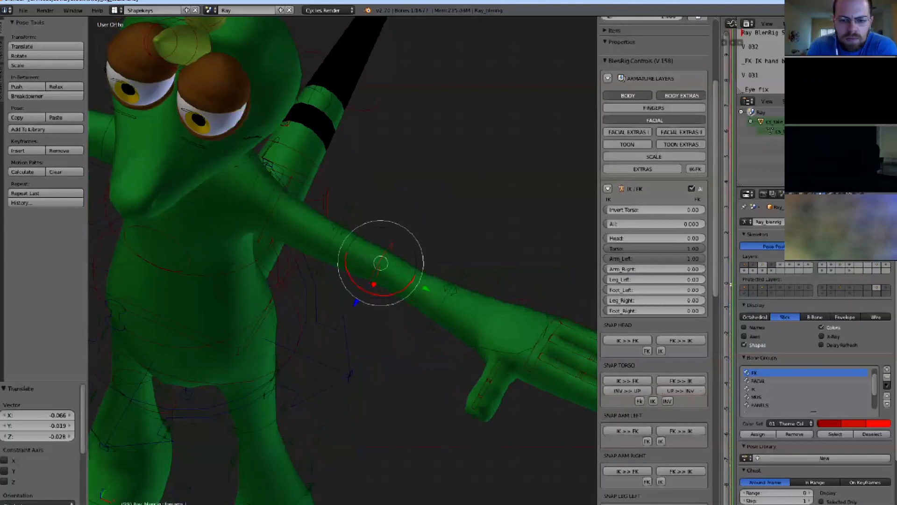
key("r")
middle_click_drag(374, 299, 398, 271)
scroll(374, 280, "down", 2)
scroll(374, 271, "up", 2)
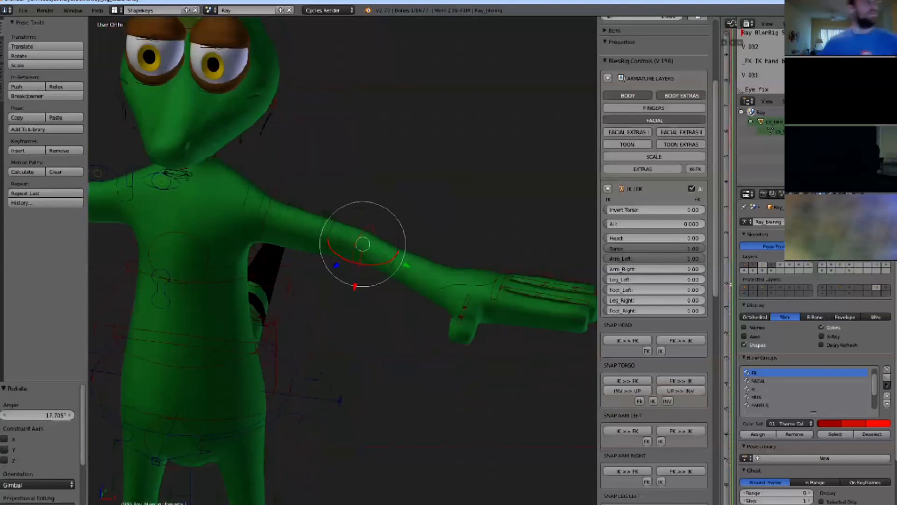
Set the Arm_Left slider back to 0.00 for IK and move the left hand control by about -0.014, -0.014, -0.017.
left_click_drag(682, 258, 608, 259)
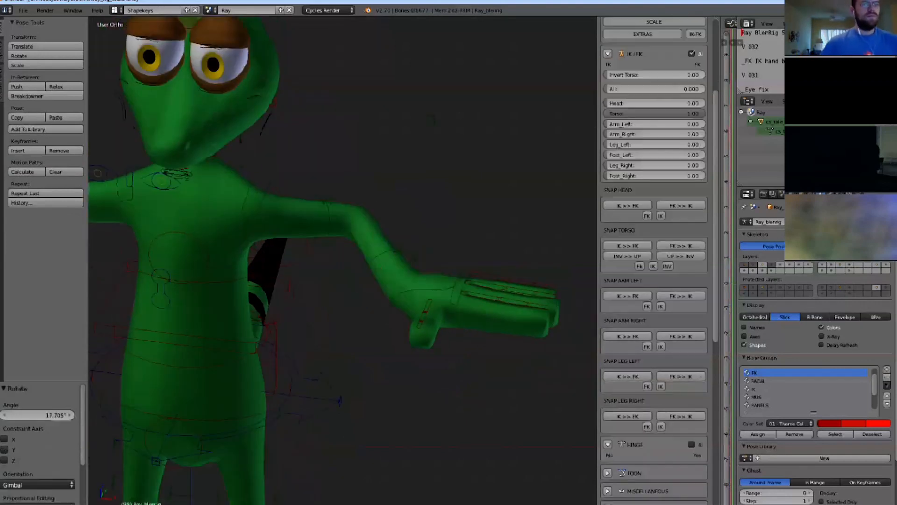
right_click(436, 258)
key("g")
left_click(424, 273)
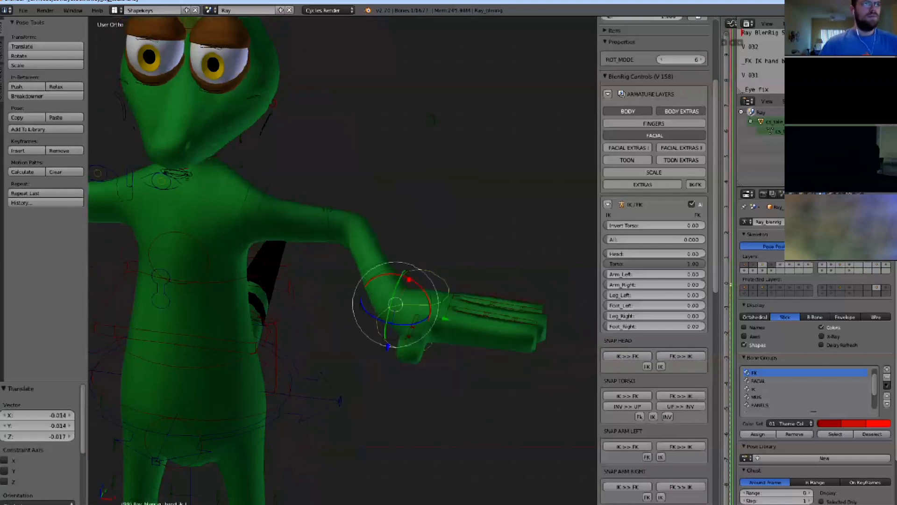
Select the hand-close control beyond the left fingertips and scale it, including by about 1.416, to pose all fingers together.
middle_click_drag(397, 271, 398, 299)
middle_click_drag(398, 304, 229, 209, "shift")
right_click(407, 241)
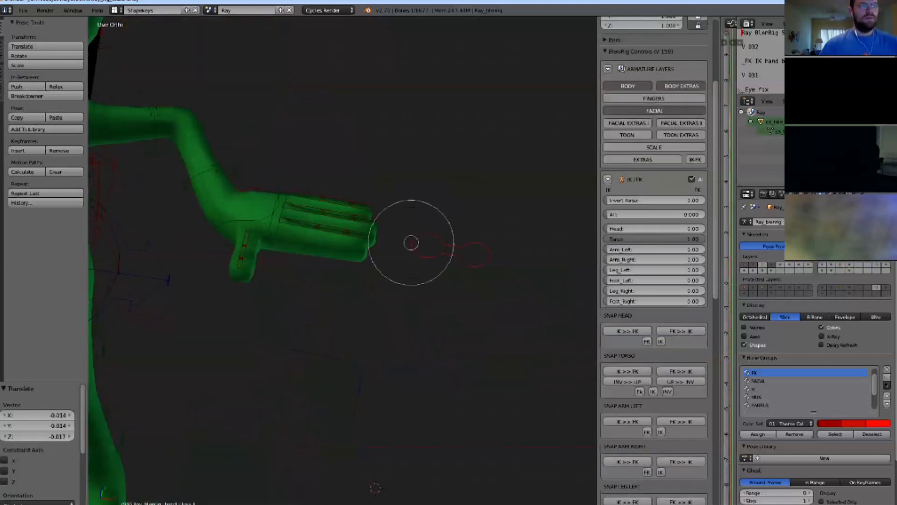
middle_click_drag(406, 243, 401, 154)
key("s")
left_click(461, 294)
middle_click_drag(456, 293, 442, 407)
left_click(445, 358)
Select the finger spread control by the left knuckles and rotate it by about -18.343° and again by about -10.472°.
right_click(283, 187)
middle_click_drag(283, 187, 292, 318)
right_click(444, 231)
middle_click_drag(444, 231, 440, 290)
scroll(421, 262, "up", 3)
right_click(280, 151)
key("s")
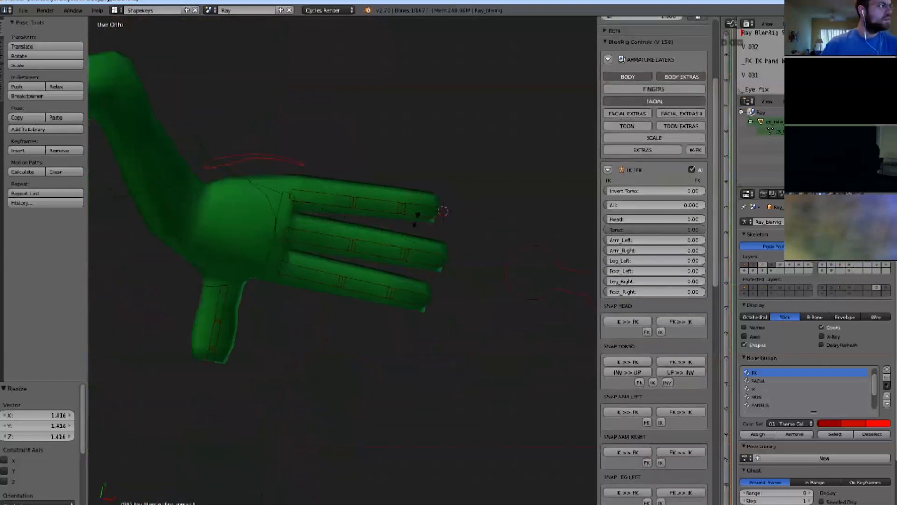
left_click(413, 202)
middle_click_drag(413, 202, 313, 395)
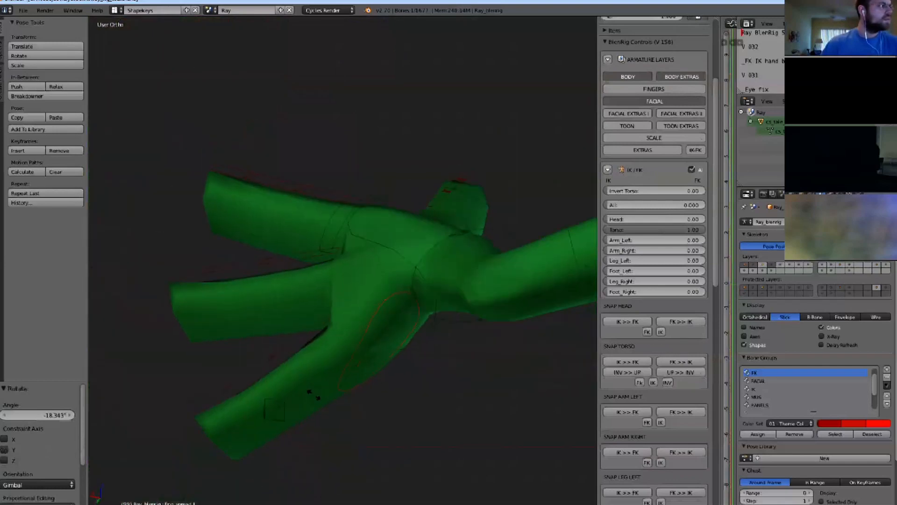
left_click(290, 350)
Scale the left finger spread control by about 0.668 to curl the fingers and by about 1.374 to straighten them.
middle_click_drag(290, 350, 219, 187)
key("s")
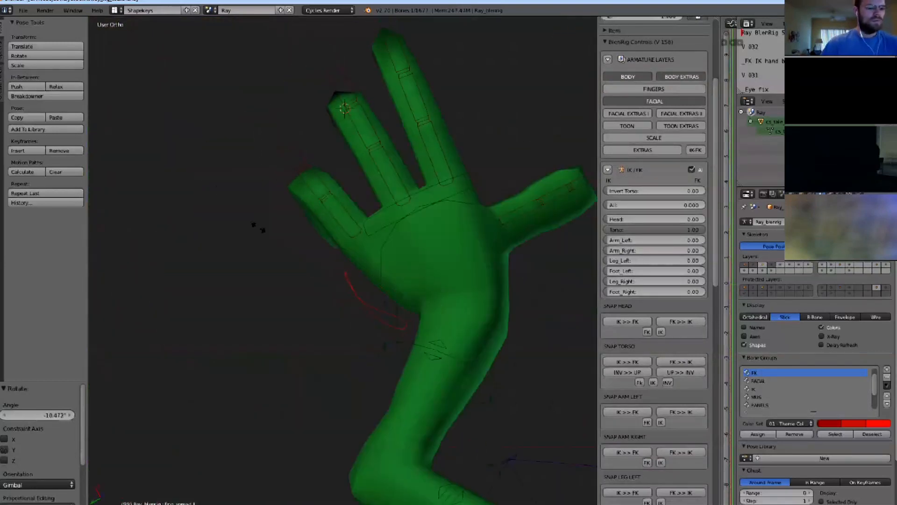
left_click(256, 230)
middle_click_drag(257, 231, 352, 401)
key("s")
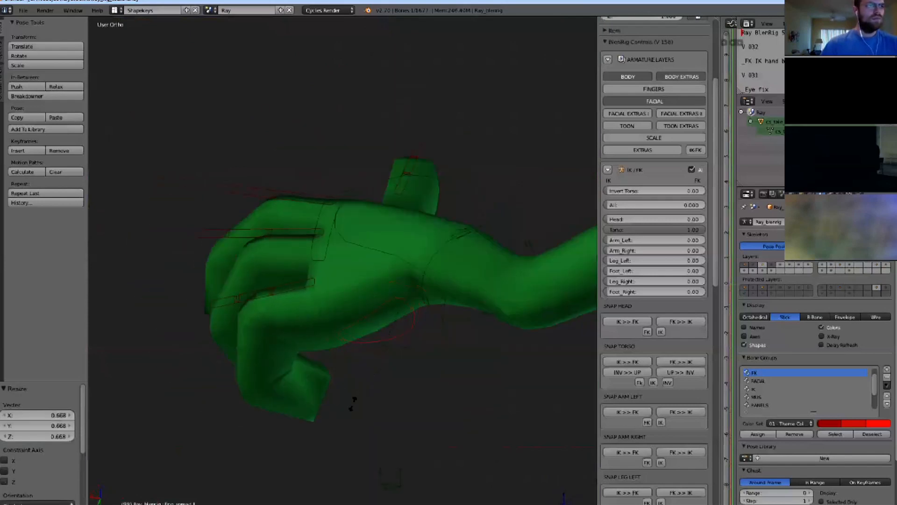
left_click(314, 415)
scroll(341, 280, "down", 3)
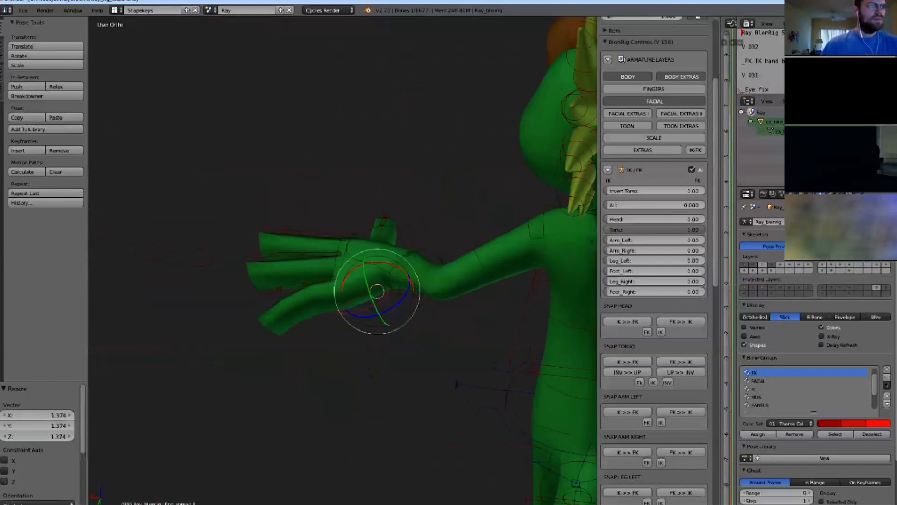
Reset the location, rotation and scale of all the rig's bones to return the character to its rest pose.
middle_click_drag(343, 280, 467, 299)
key("a")
key("alt+g")
key("alt+r")
key("alt+s")
key("a")
Select the left hand's IK control and set the Torso slider to 0 to switch the torso to IK.
middle_click_drag(343, 299, 327, 225)
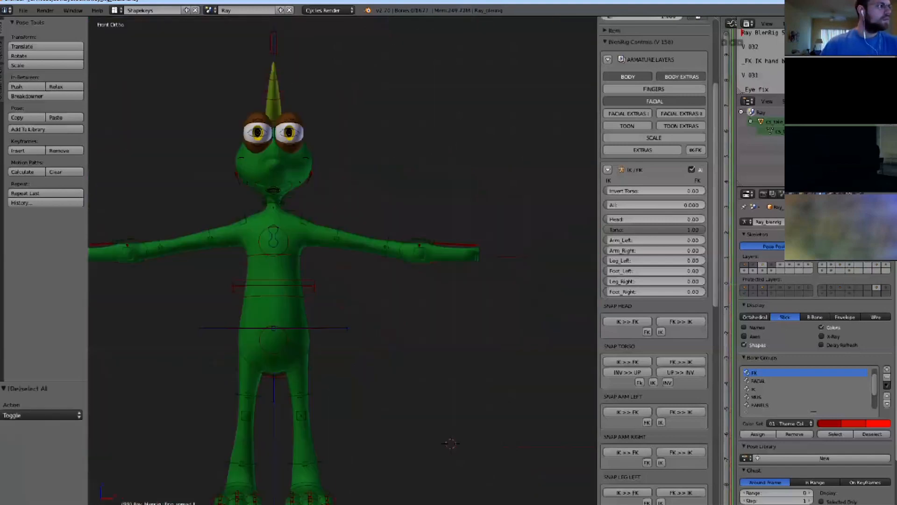
middle_click_drag(343, 280, 379, 234, "shift")
scroll(344, 261, "down", 3)
scroll(344, 261, "up", 1)
scroll(346, 196, "up", 3)
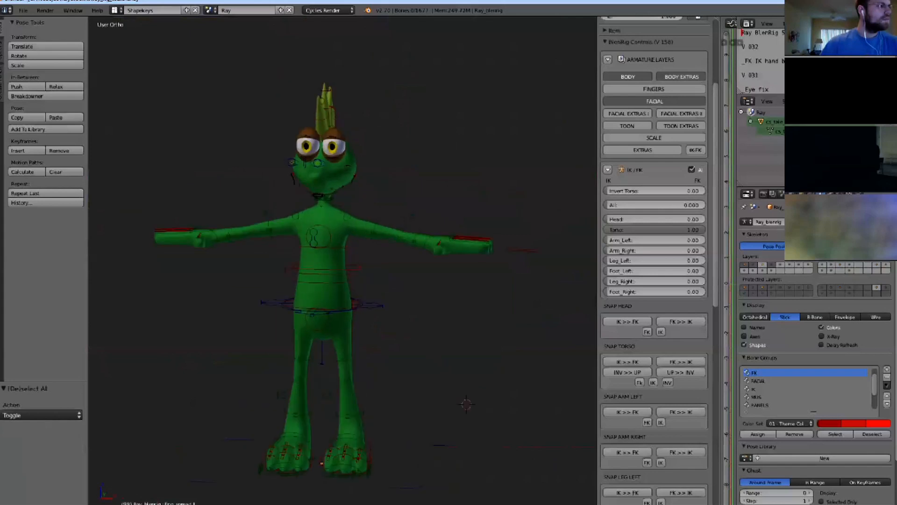
right_click(486, 270)
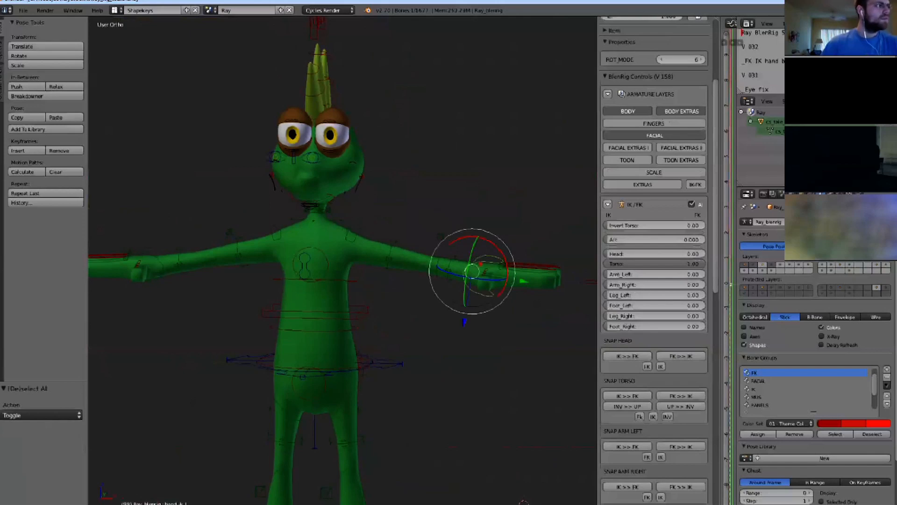
middle_click_drag(524, 503, 536, 473, "shift")
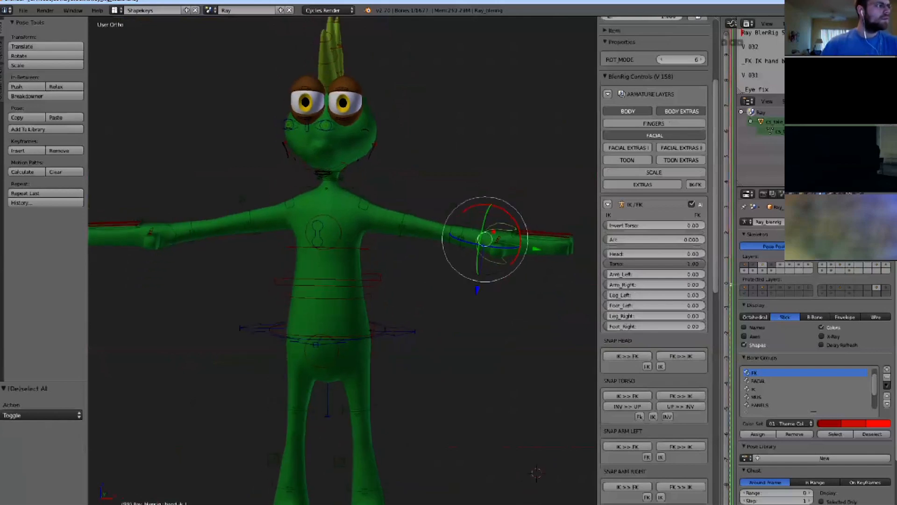
scroll(344, 262, "down", 1)
middle_click_drag(343, 262, 324, 281)
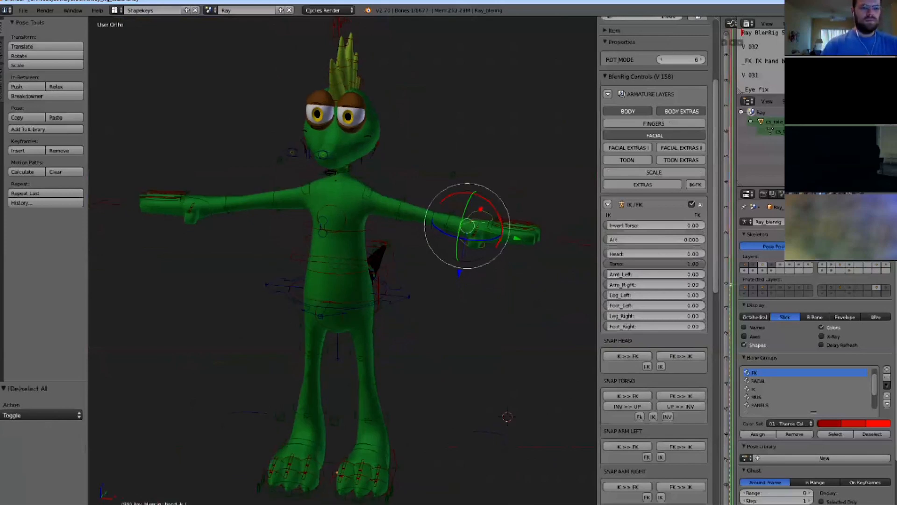
left_click(654, 264)
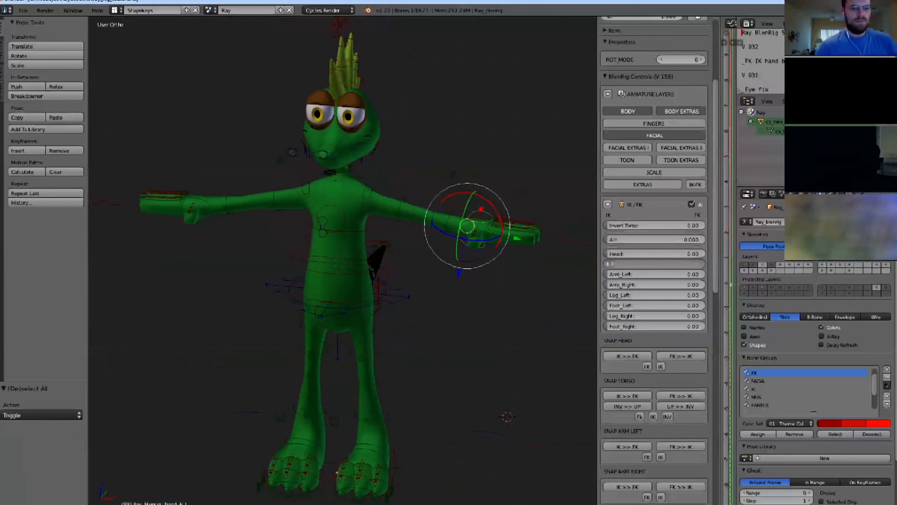
type("0")
key("Return")
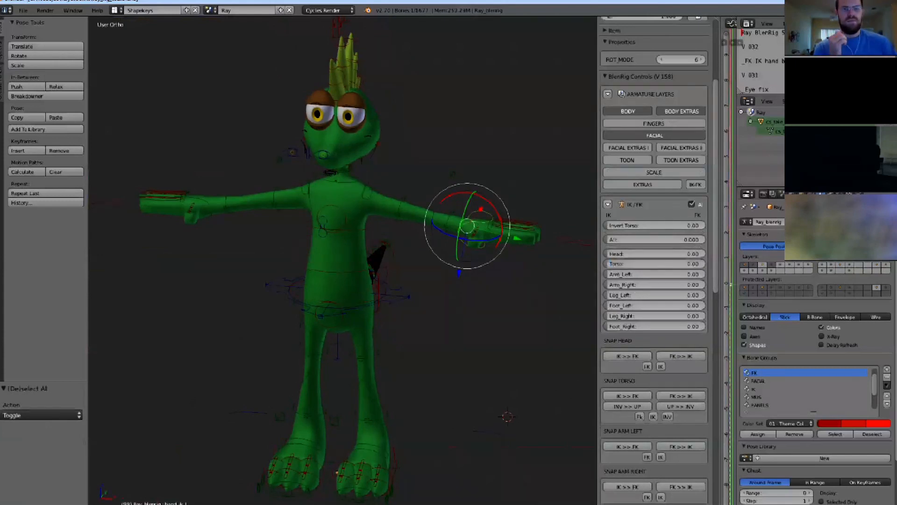
Select the torso control and rotate it freely with the trackball by about -18.908° to bend the upper body.
right_click(329, 228)
scroll(330, 228, "up", 1)
middle_click_drag(329, 228, 328, 218)
key("r")
key("r")
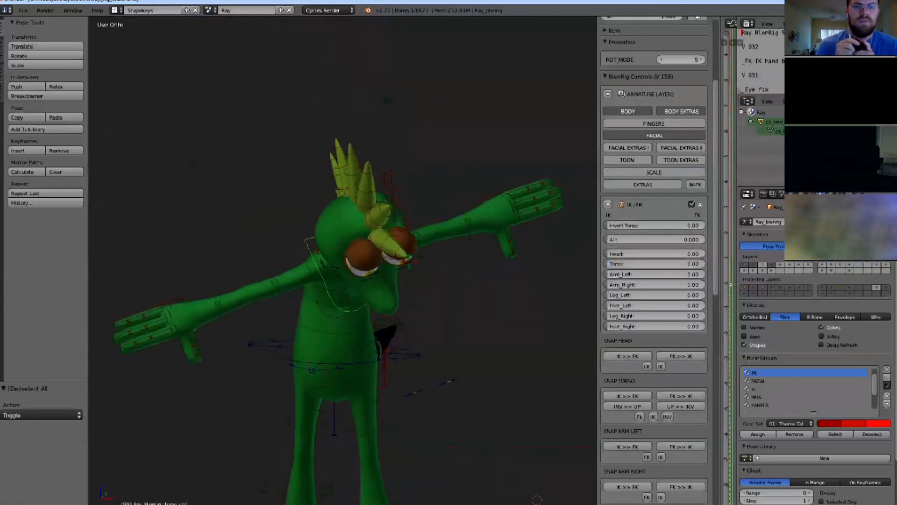
left_click(333, 206)
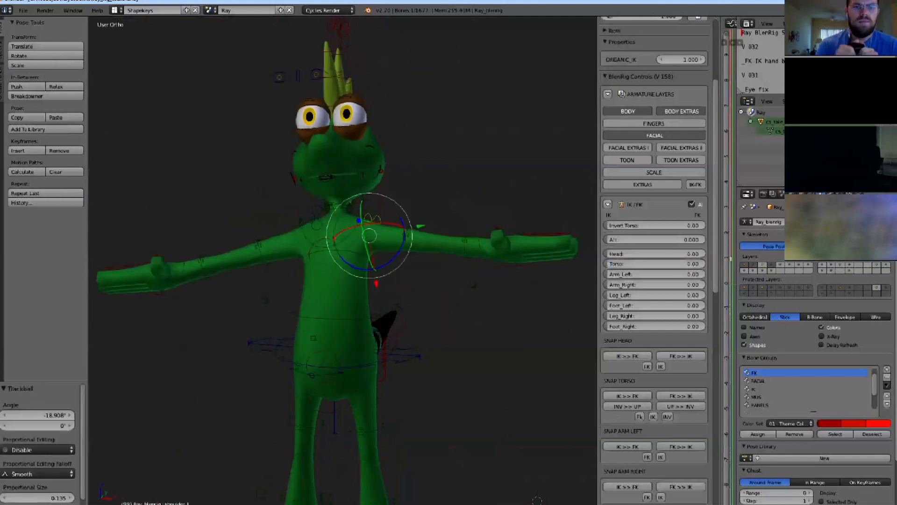
Move the spine control below the neck by about -0.163, -0.061, -0.032, and from the side by about -0.022, -0.227, -0.076.
right_click(333, 216)
key("r")
key("r")
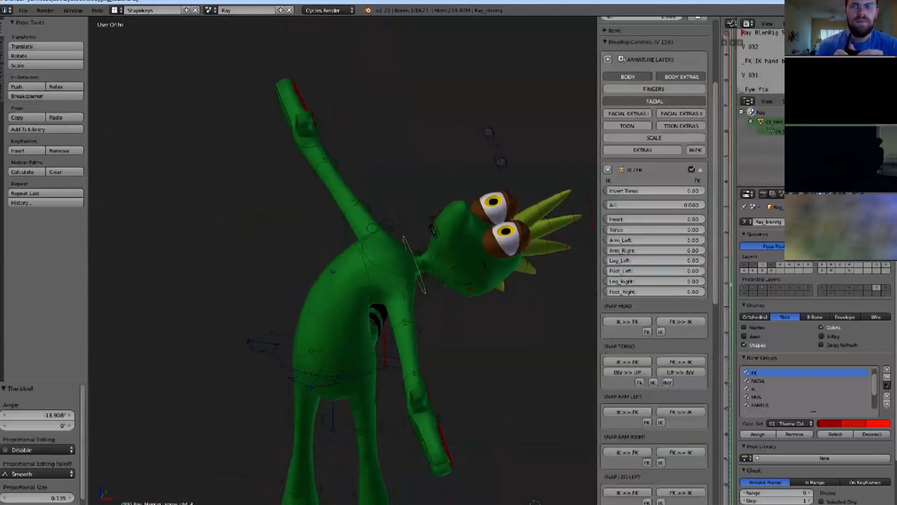
left_click(263, 225)
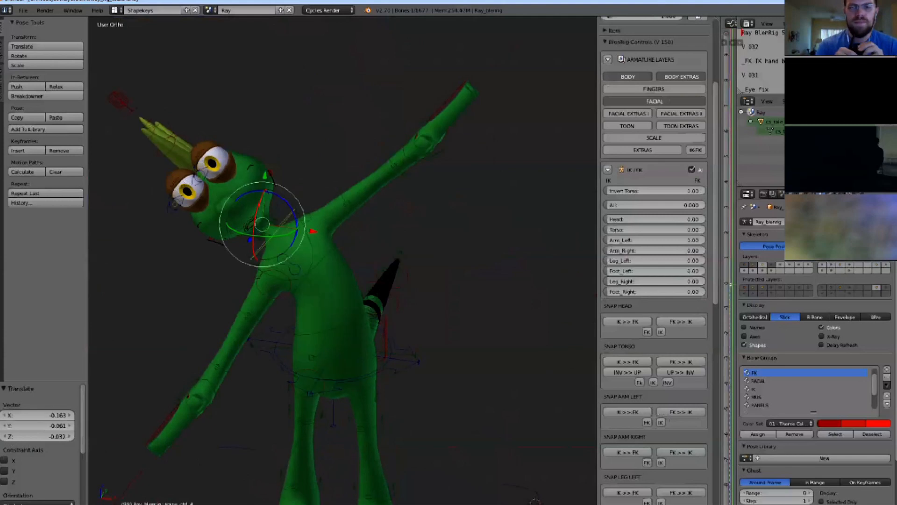
middle_click_drag(281, 227, 205, 226)
key("g")
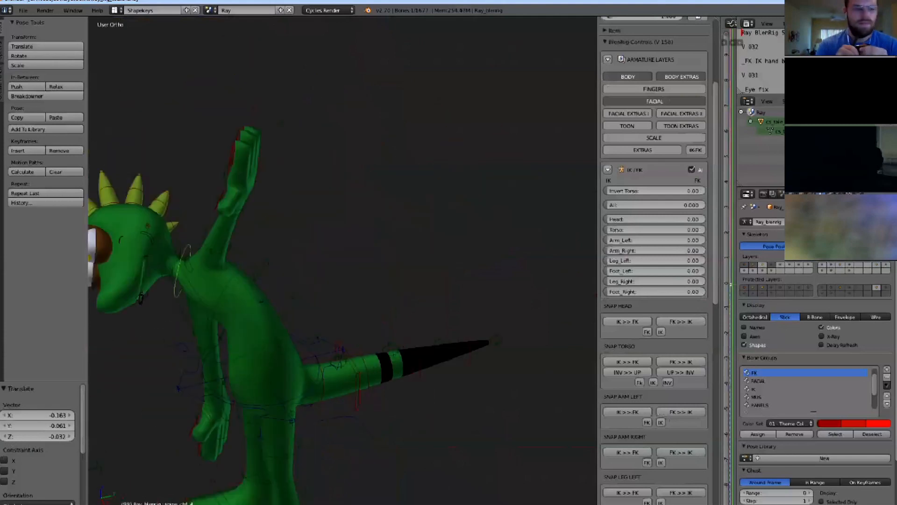
left_click(174, 260)
Undo the last moves of the spine control.
middle_click_drag(174, 261, 215, 285)
key("ctrl+z")
key("ctrl+z")
key("ctrl+z")
key("ctrl+z")
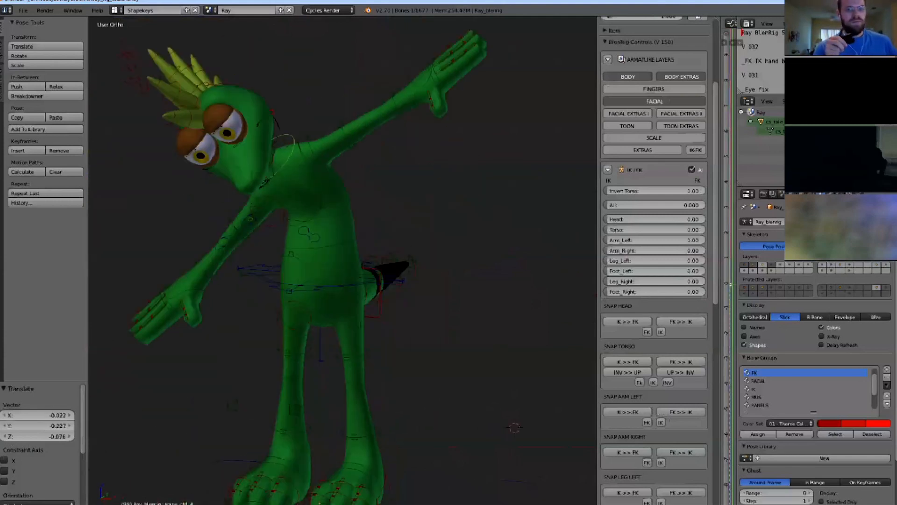
Shift the pelvis control several times, including by about 0.127 and -0.165 in X, and move it in the right side view.
middle_click_drag(280, 299, 285, 276)
key("g")
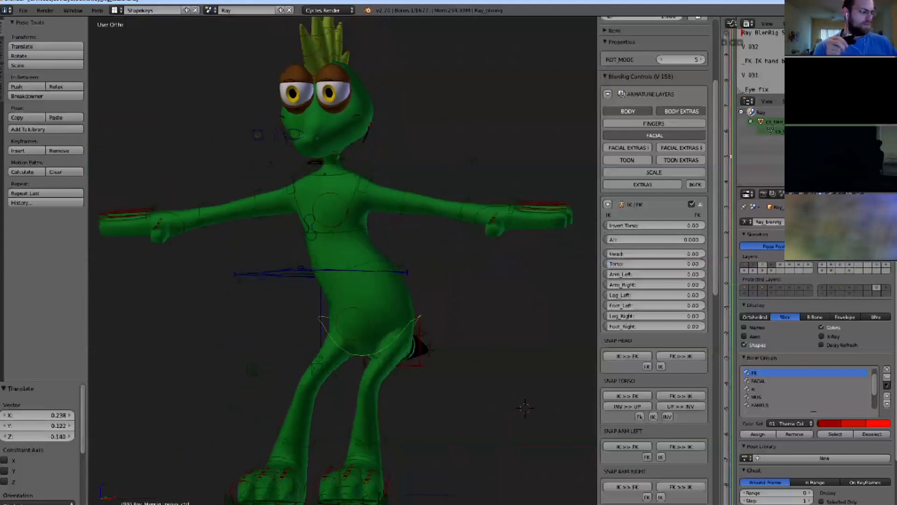
key("g")
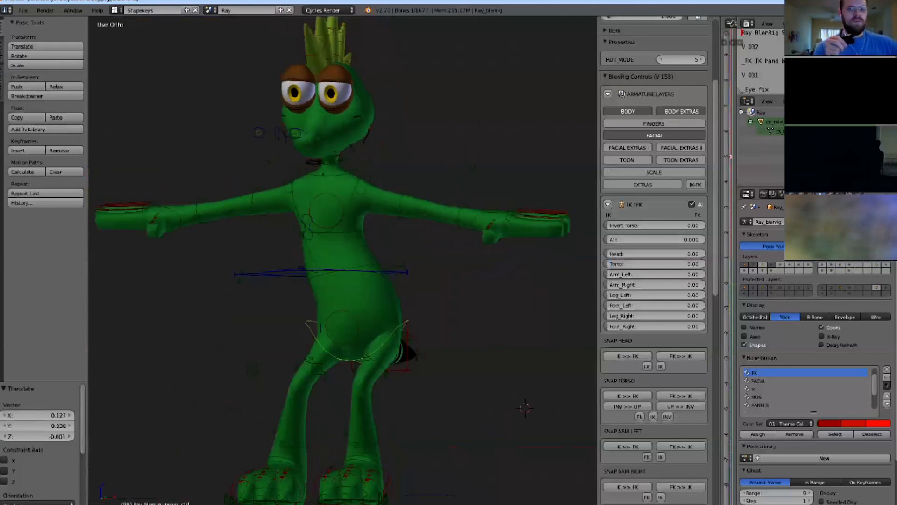
key("g")
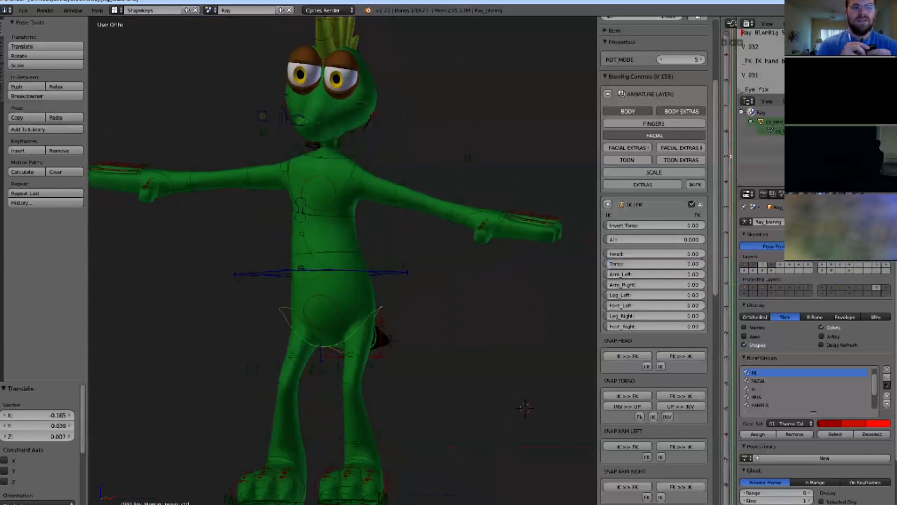
key("Return")
key("KP_3")
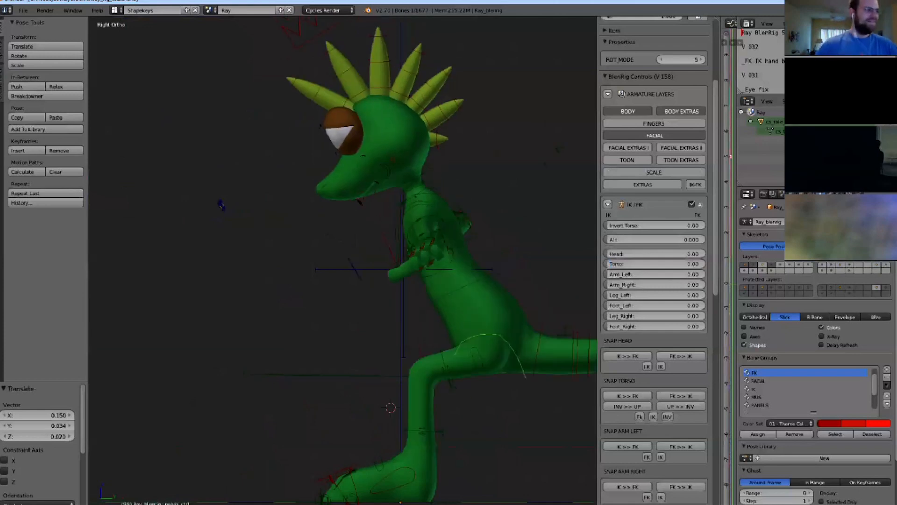
key("Return")
Clear the location and rotation of all the rig's bones to restore the rest pose.
key("a")
key("a")
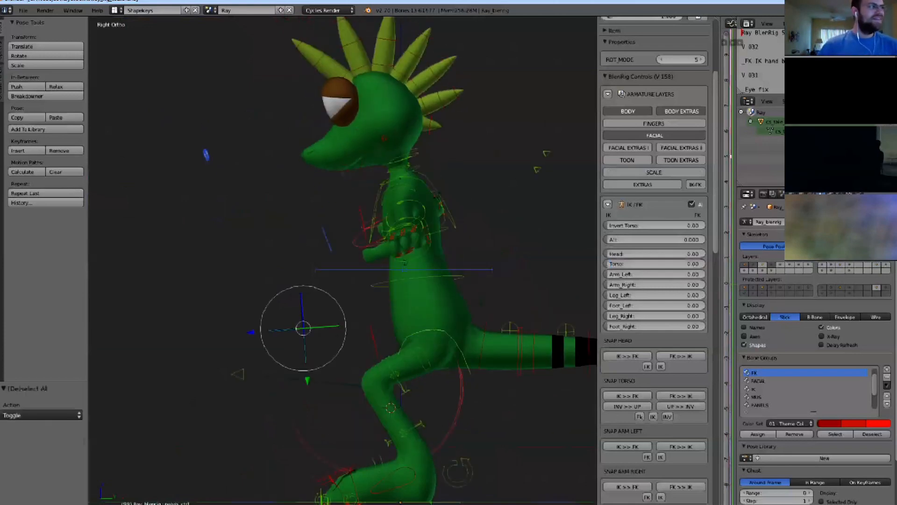
key("alt+g")
key("a")
middle_click_drag(406, 263, 421, 275)
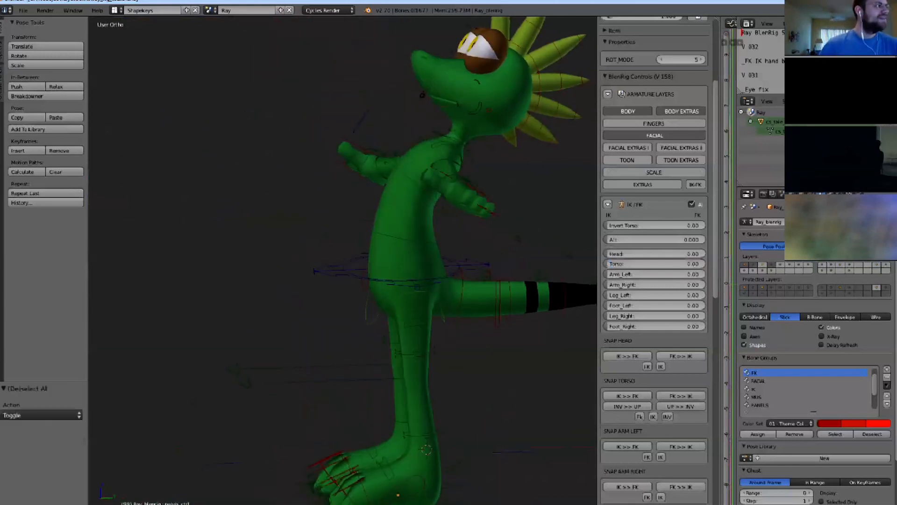
key("a")
key("alt+r")
key("a")
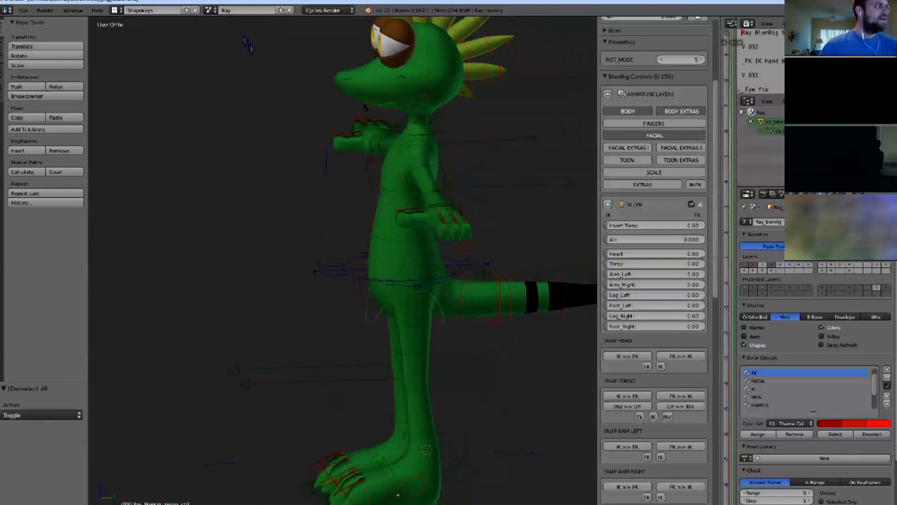
Try scaling the figure-eight control in front of the chest.
key("c")
middle_click_drag(423, 276, 510, 262)
key("s")
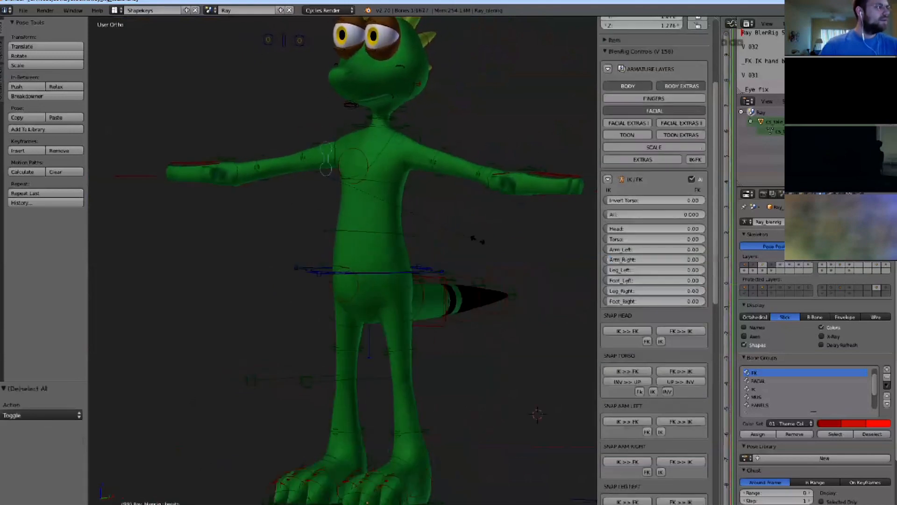
key("Escape")
key("c")
middle_click_drag(327, 187, 290, 211)
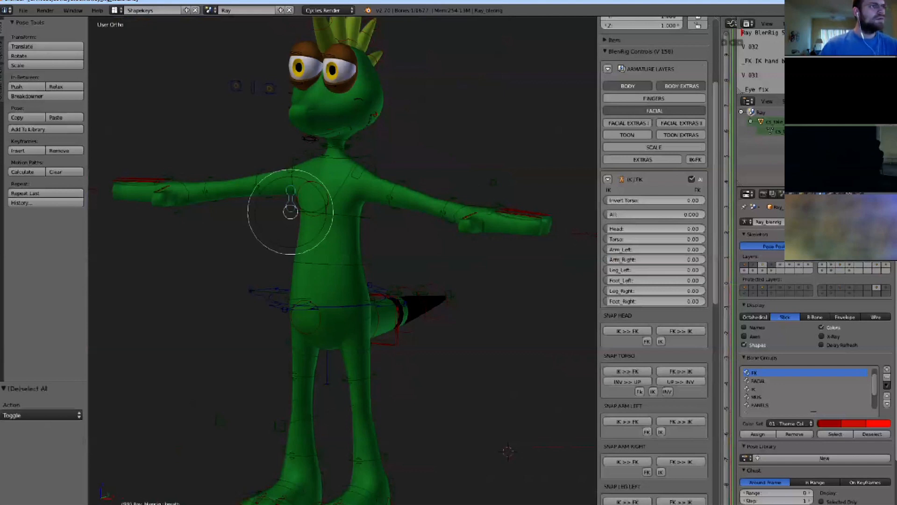
In the front view, move the left hand's IK control down beside the hip by about -0.141, 0.000, -0.198.
scroll(343, 259, "down", 2)
key("KP_1")
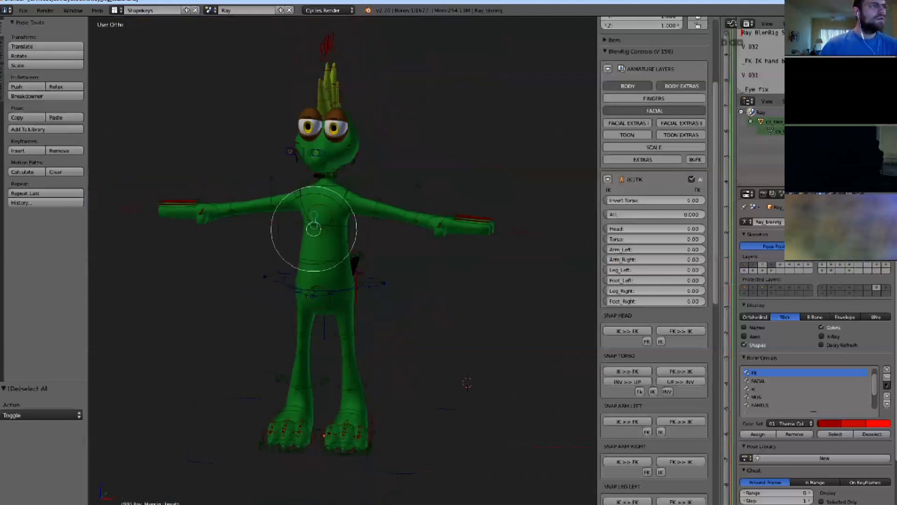
right_click(423, 246)
key("g")
left_click(379, 305)
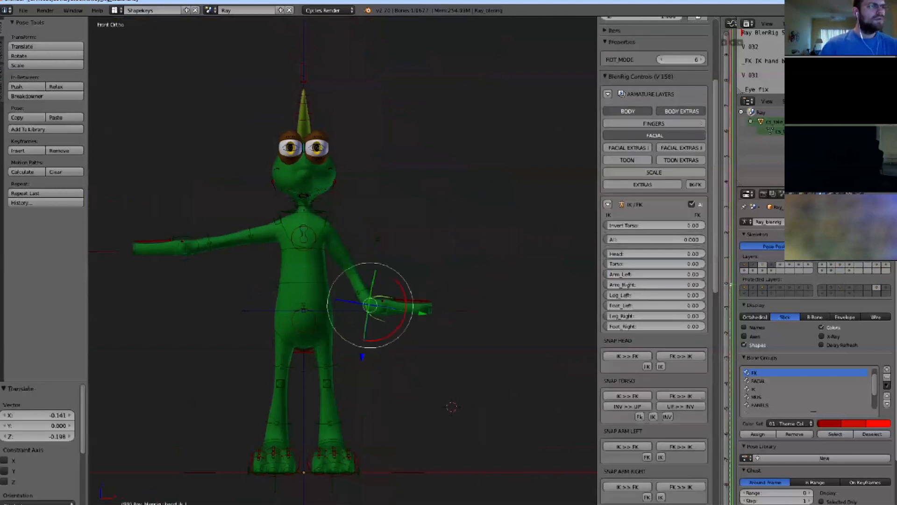
Lower the master torso control by about 0.049, 0.047, -0.068 so the knees bend.
middle_click_drag(379, 306, 398, 302)
right_click(330, 269)
key("g")
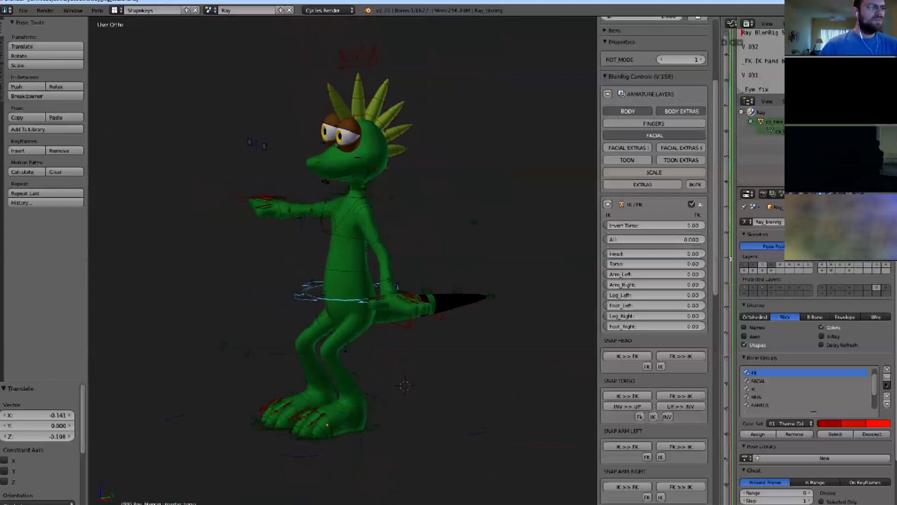
left_click(349, 289)
Move the left foot's sole control by about 0.131, 0.065, 0.018 and trackball-rotate it by about -2.865° and 6.875°.
right_click(363, 428)
scroll(361, 431, "up", 1)
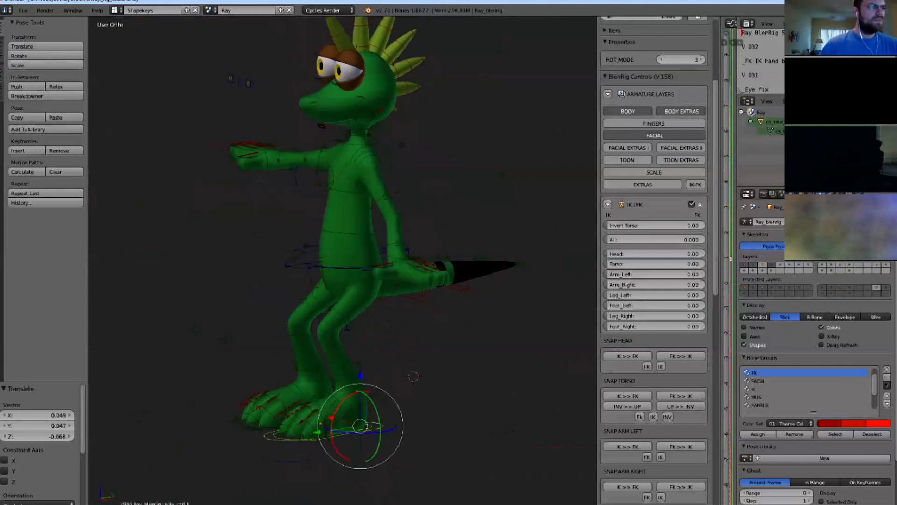
scroll(361, 431, "up", 3)
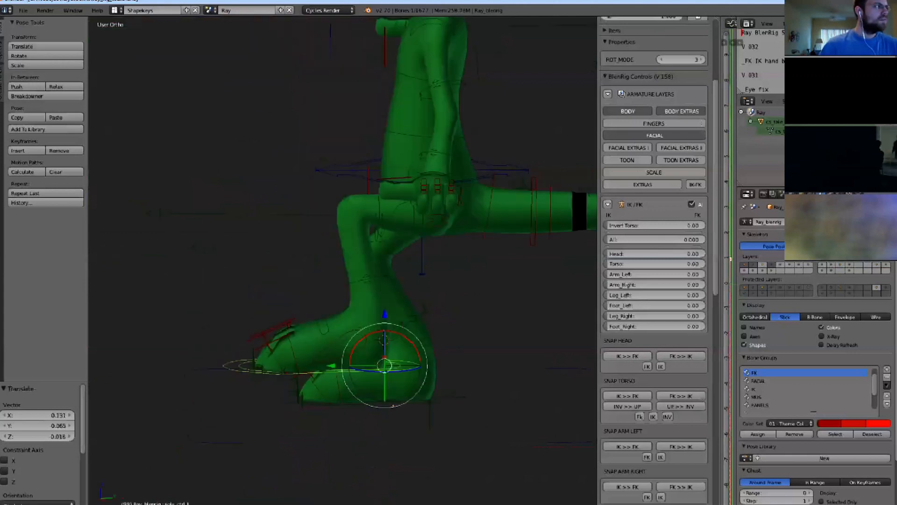
middle_click_drag(330, 339, 312, 367, "shift")
scroll(385, 361, "up", 2)
key("g")
key("r")
key("r")
left_click(411, 381)
Try trackball-rotating the left foot's sole control with its pivot point at the heel.
right_click(398, 384)
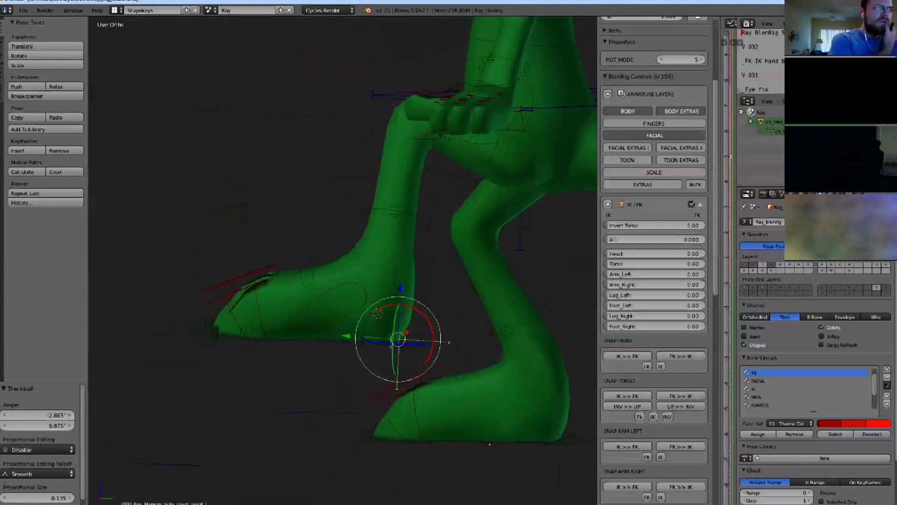
scroll(392, 367, "up", 2)
scroll(391, 359, "down", 2)
middle_click_drag(391, 360, 449, 359)
scroll(387, 357, "up", 1)
right_click(451, 355)
key("r")
key("r")
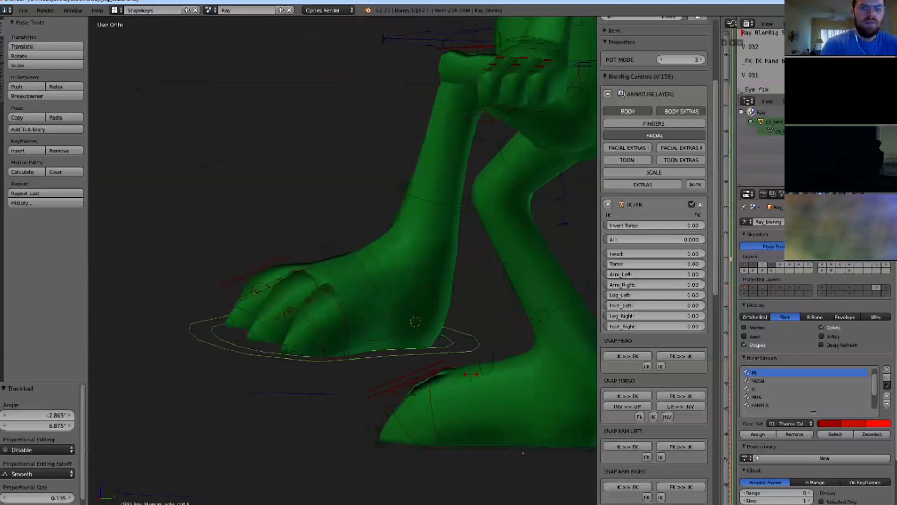
right_click(463, 358)
Move the left foot's sole pivot point above the toes by about 0.028, -0.232, 0.125 and try rotating the foot about it.
right_click(470, 341)
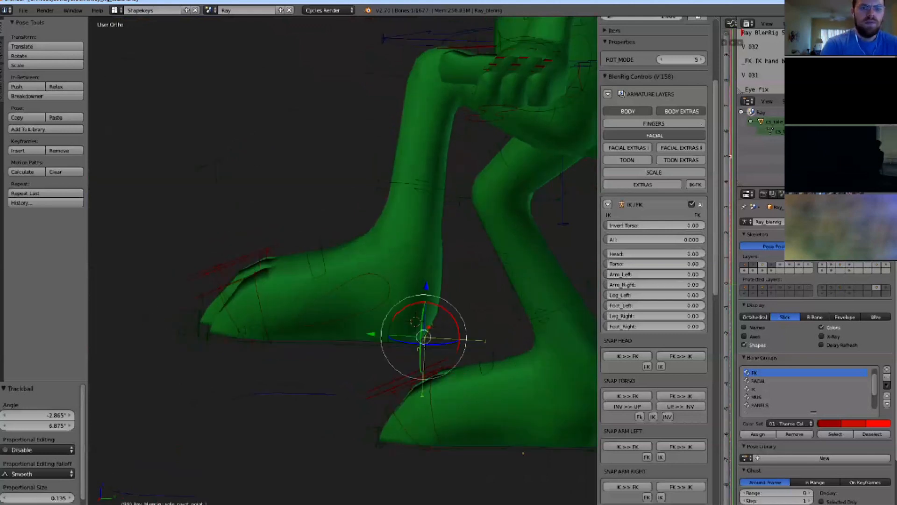
key("g")
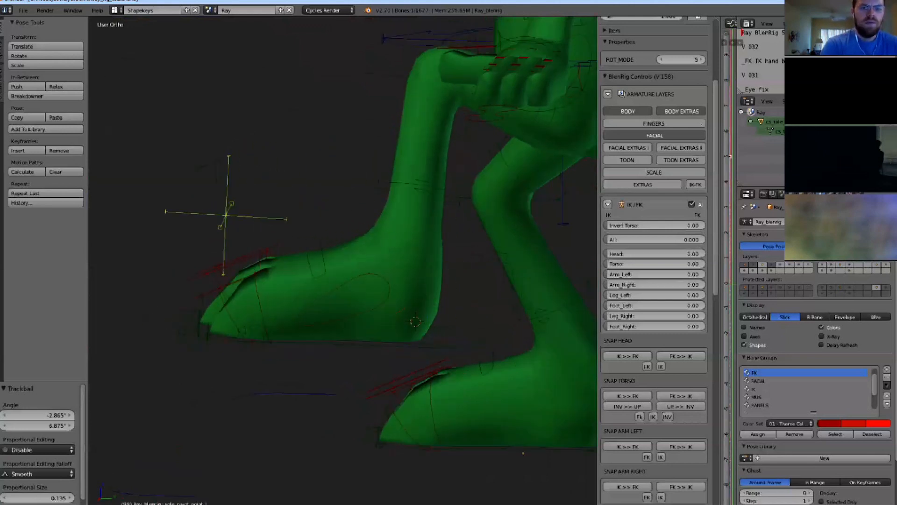
left_click(258, 227)
key("r")
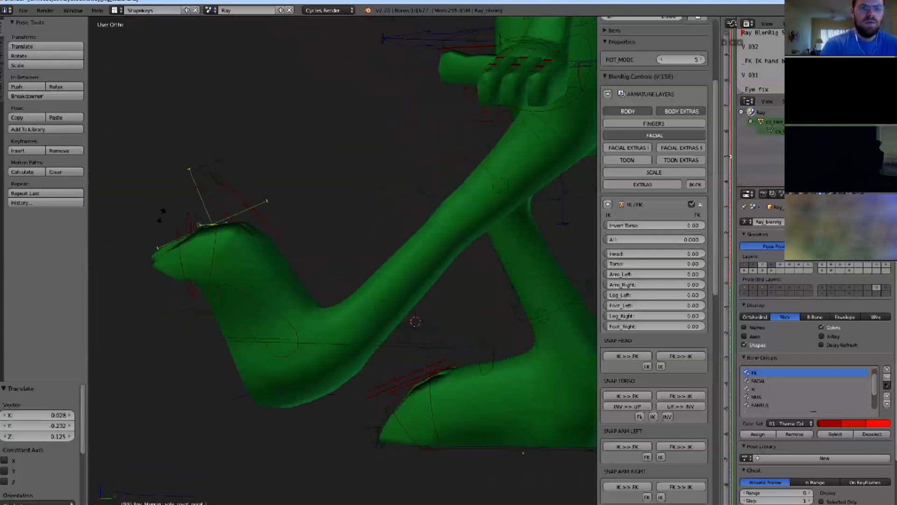
left_click(157, 229)
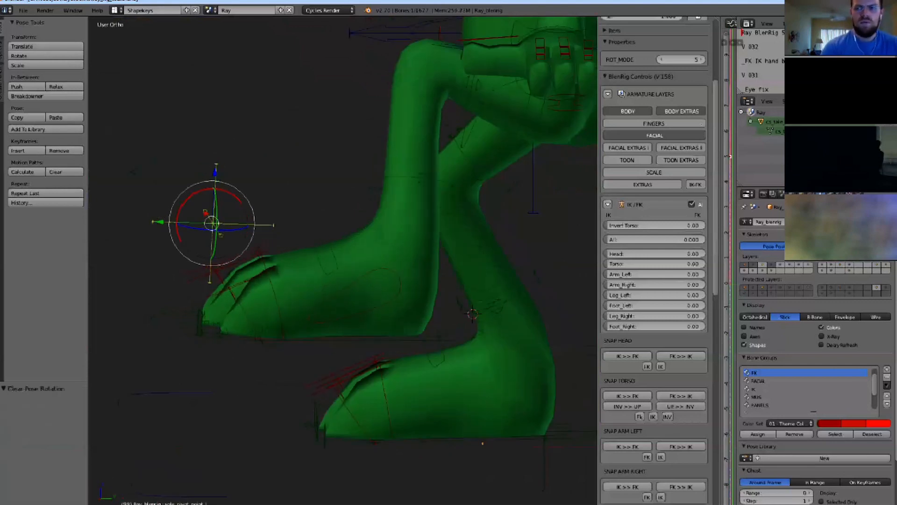
Shift the sole pivot point by about 0.013, 0.080, -0.077 and 0.046, 0.021, -0.017 to the foot's outer side, test its rotation, and clear it.
key("g")
left_click(230, 292)
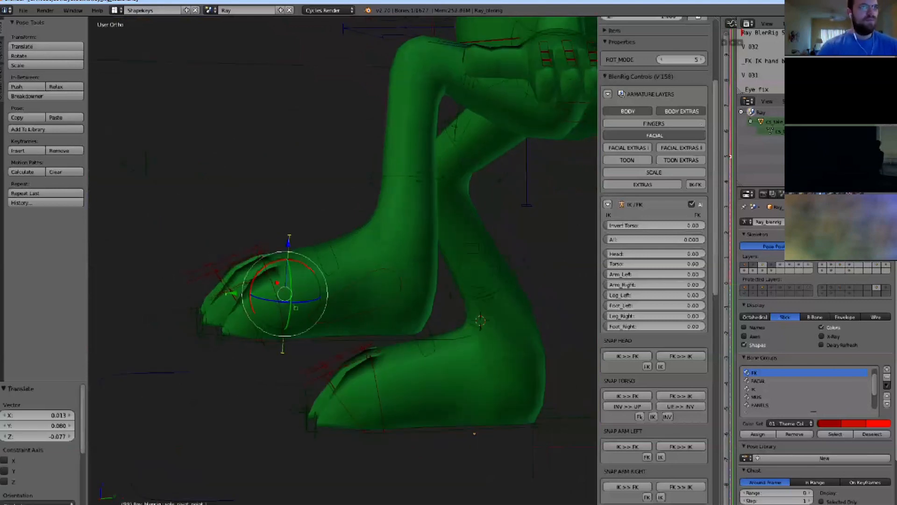
middle_click_drag(281, 290, 456, 358)
key("g")
left_click(330, 313)
key("r")
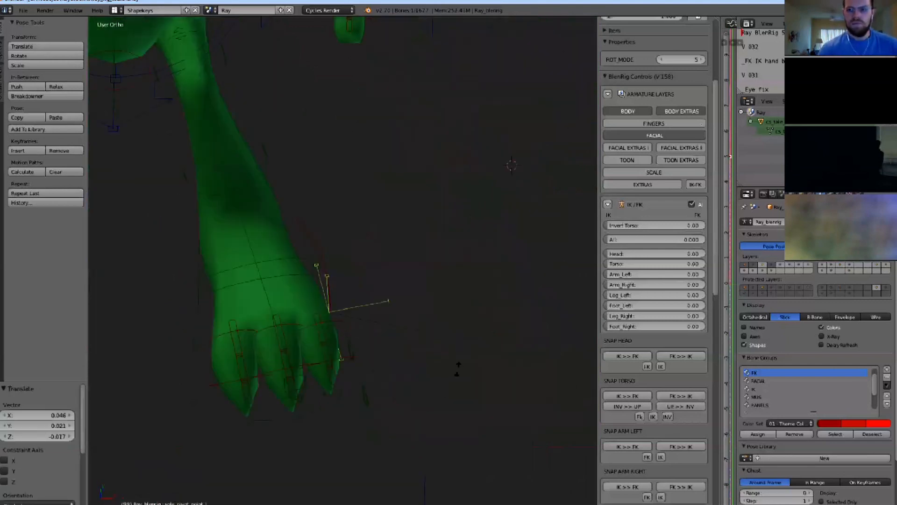
left_click(423, 403)
key("alt+r")
Move the sole pivot point to the foot's inner side by about -0.119, 0.004, 0.004 and try rotating the foot about it.
key("g")
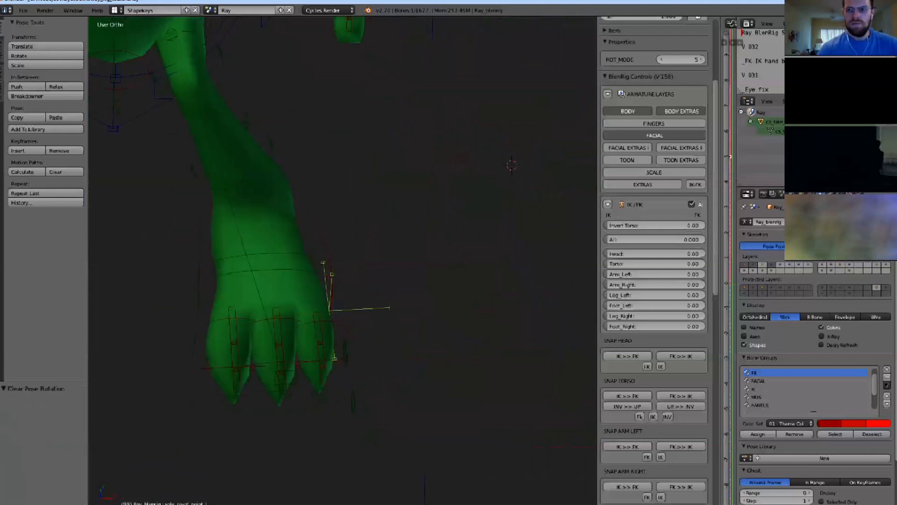
left_click(395, 397)
key("r")
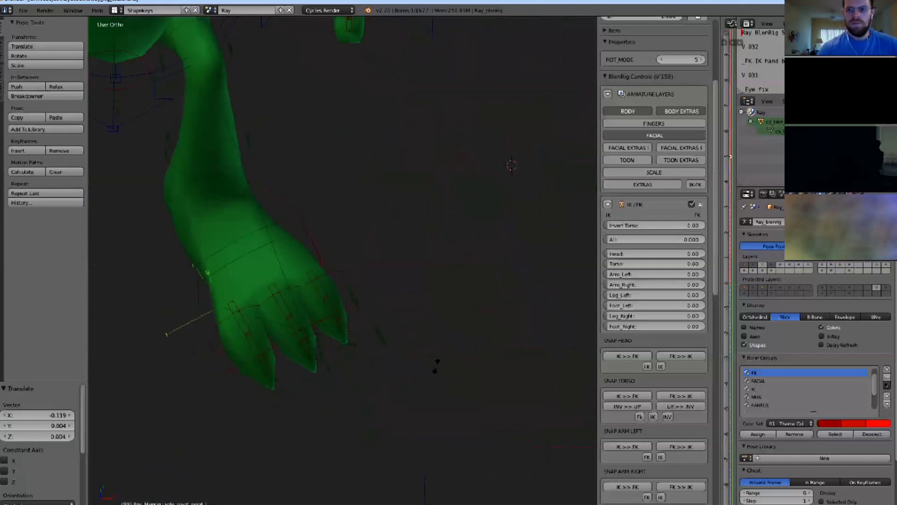
right_click(425, 391)
Clear the location of all the rig's bones and deselect everything.
middle_click_drag(425, 390, 397, 348)
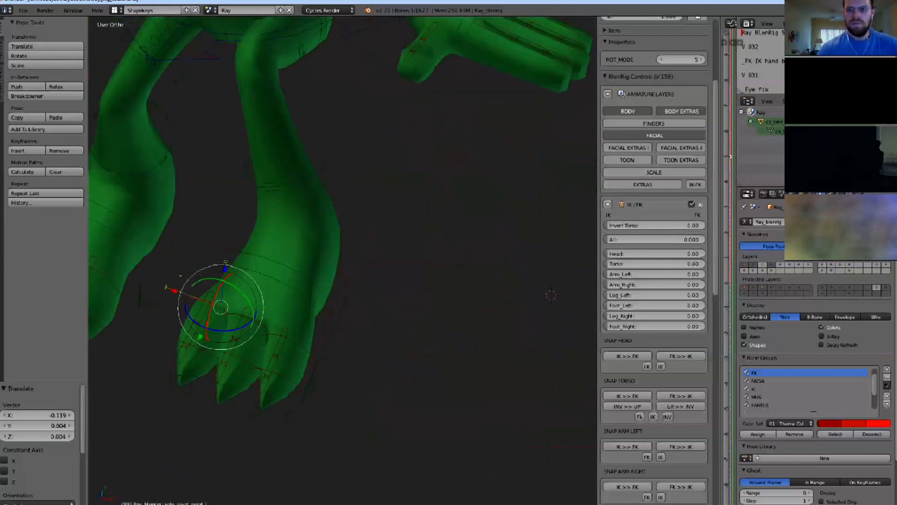
key("a")
key("alt+g")
key("a")
middle_click_drag(339, 290, 262, 391)
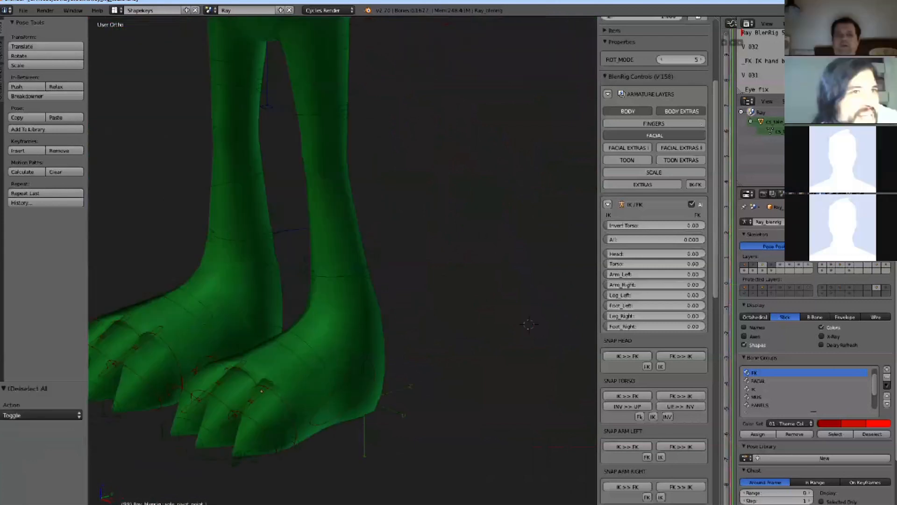
Examine the reset character from several angles, selecting the left foot's sole control and the left hand's IK control.
scroll(262, 391, "down", 8)
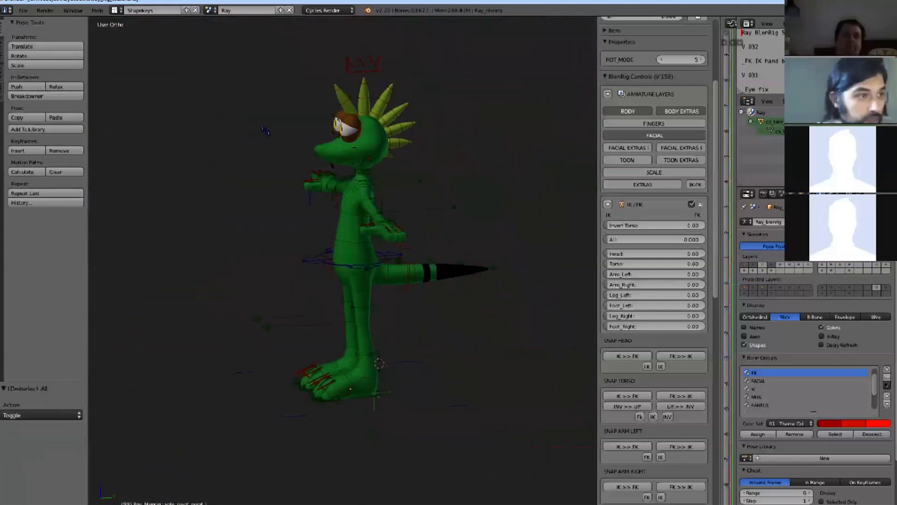
middle_click_drag(264, 130, 262, 138)
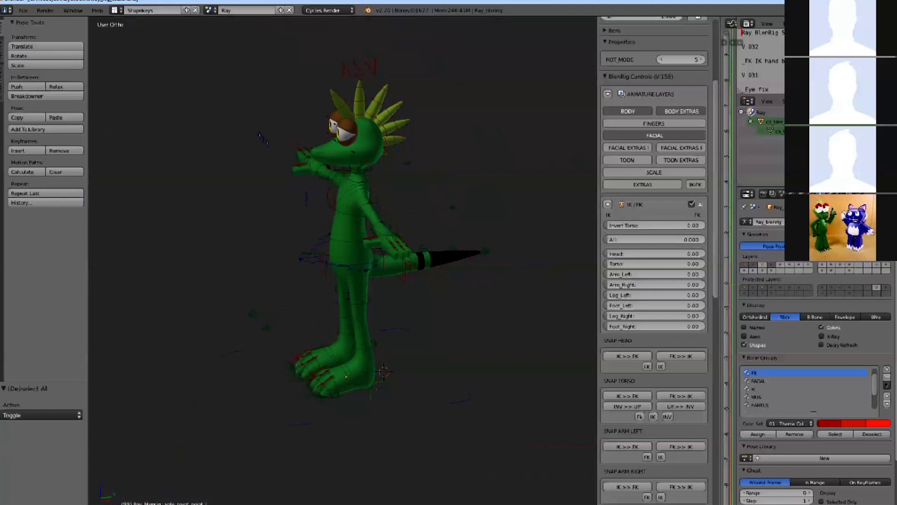
scroll(262, 138, "up", 8)
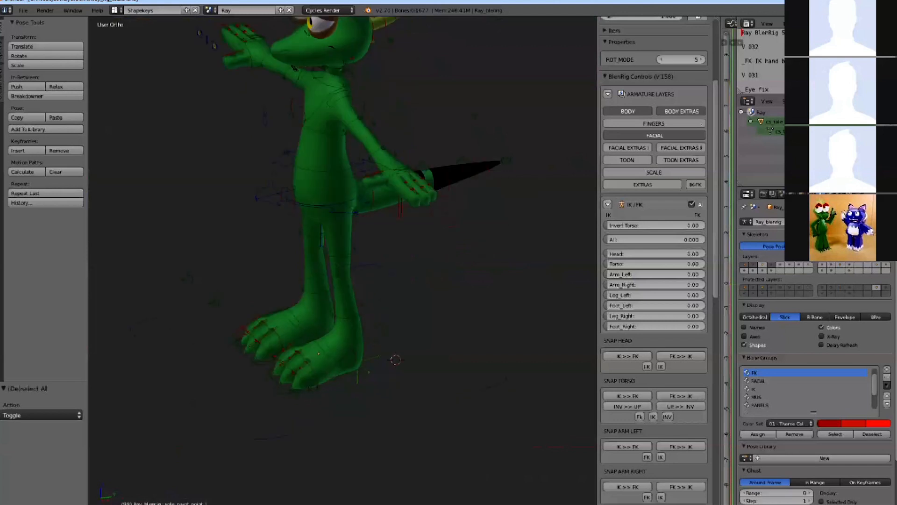
right_click(339, 352)
scroll(339, 351, "down", 3)
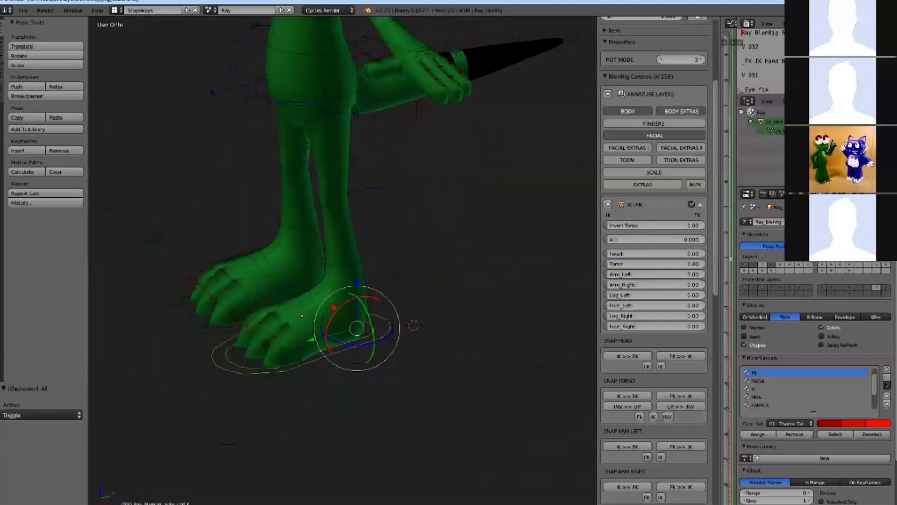
middle_click_drag(339, 352, 360, 340)
key("KP_1")
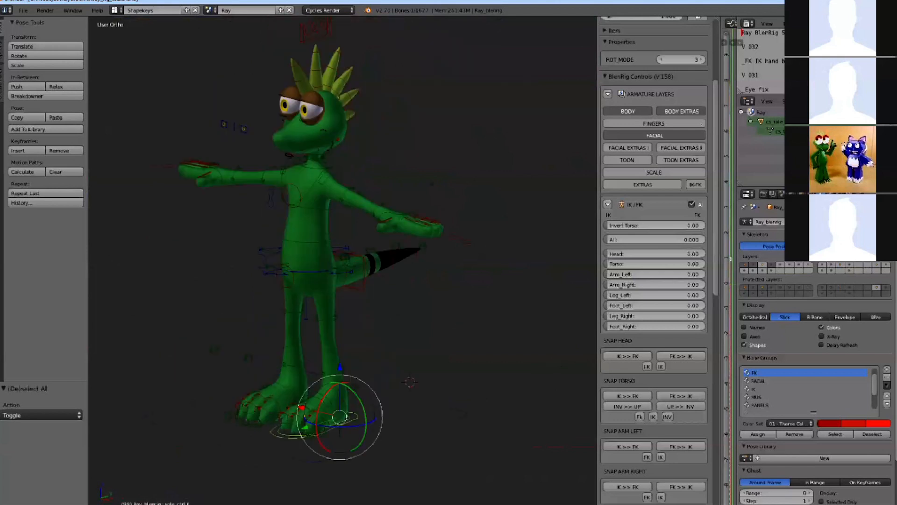
scroll(341, 409, "down", 1)
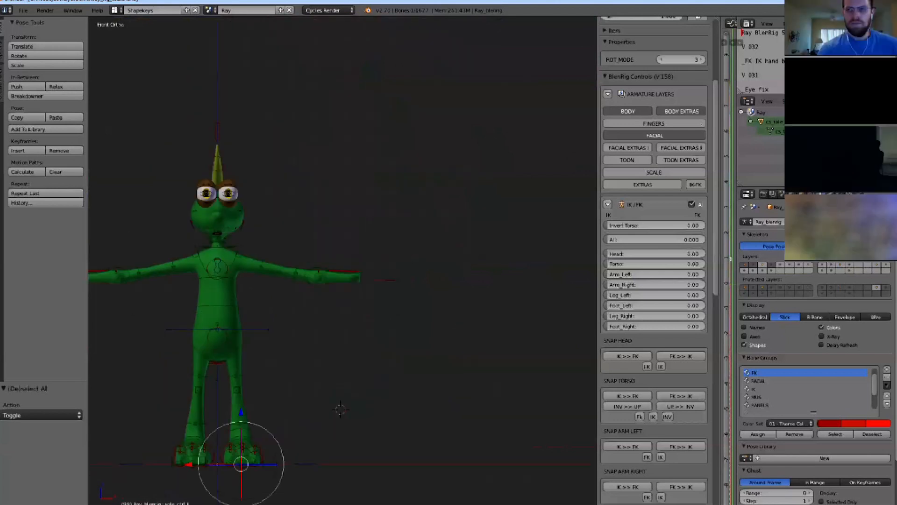
middle_click_drag(340, 409, 403, 399)
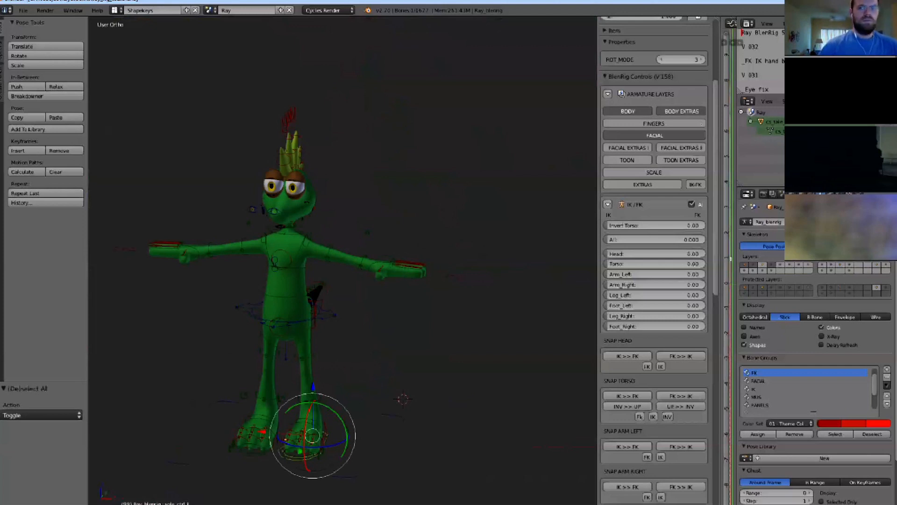
middle_click_drag(327, 280, 363, 248, "shift")
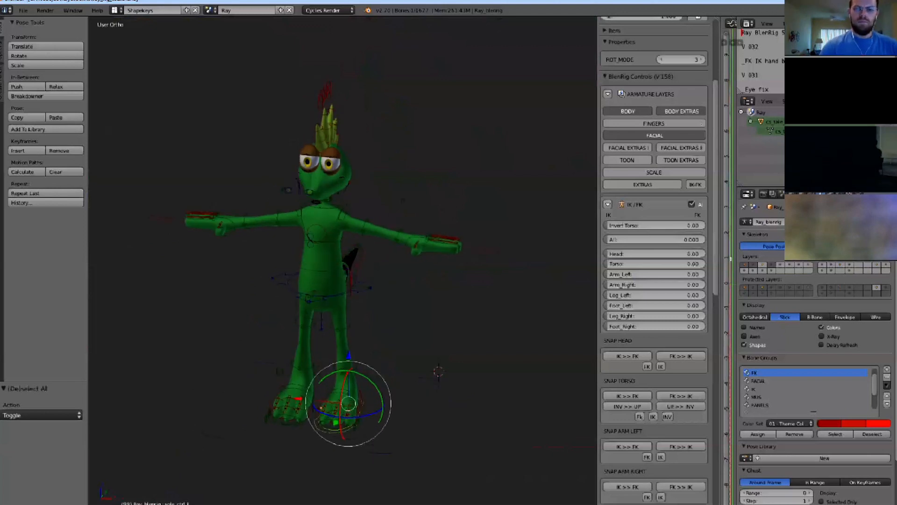
scroll(349, 444, "up", 2)
right_click(453, 138)
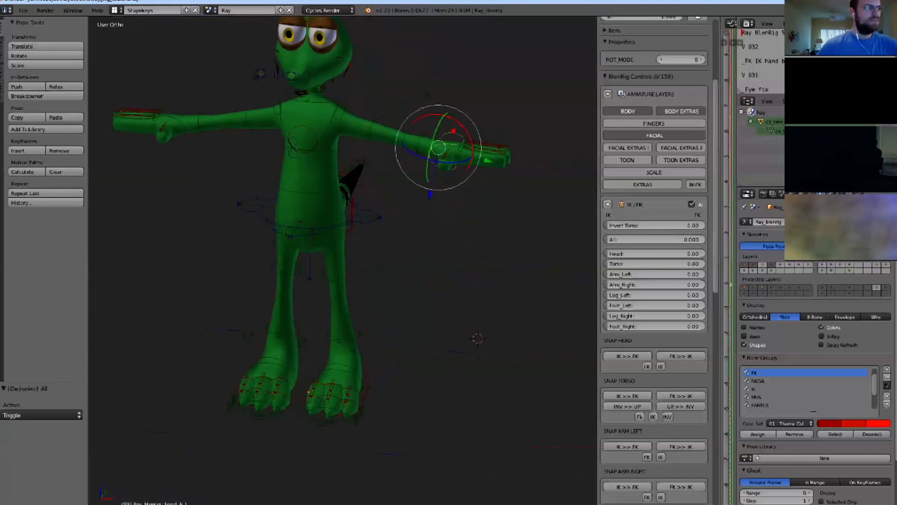
mouse_move(452, 137)
middle_mouse_down()
mouse_move(473, 120)
mouse_move(440, 141)
middle_mouse_up()
key("KP_1")
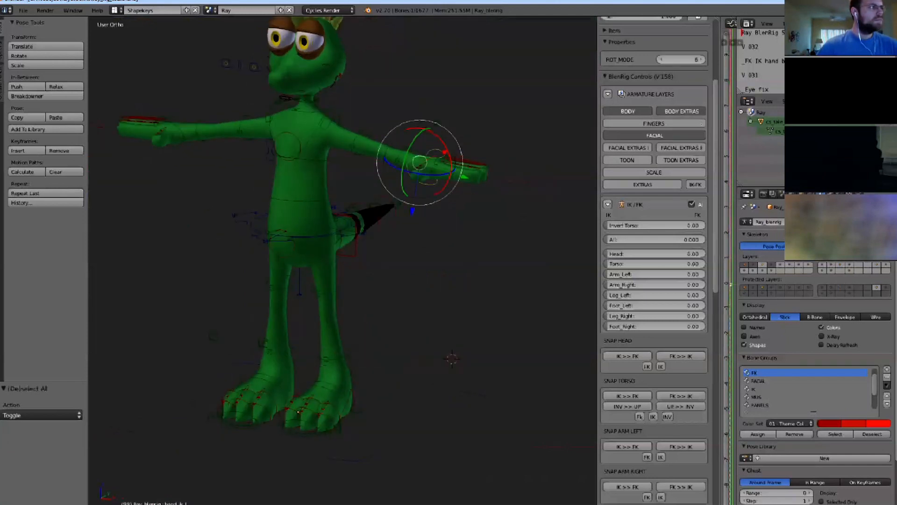
middle_click_drag(439, 141, 453, 209, "shift")
mouse_move(454, 208)
middle_mouse_down()
mouse_move(439, 196)
mouse_move(449, 207)
middle_mouse_up()
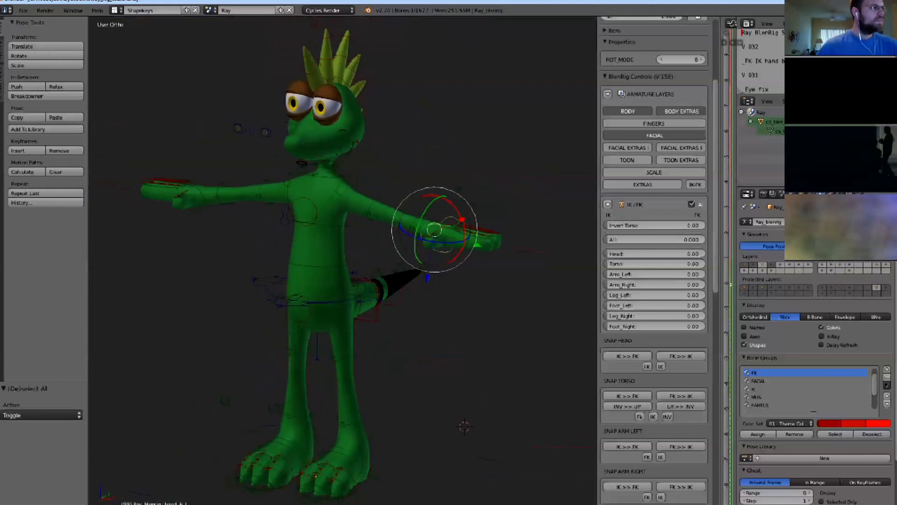
Try moving the master torso's pivot point.
scroll(303, 303, "up", 1)
right_click(301, 304)
middle_click_drag(301, 304, 335, 303)
key("g")
right_click(437, 302)
Lower the master torso control by about -0.022, -0.012, -0.097.
right_click(397, 292)
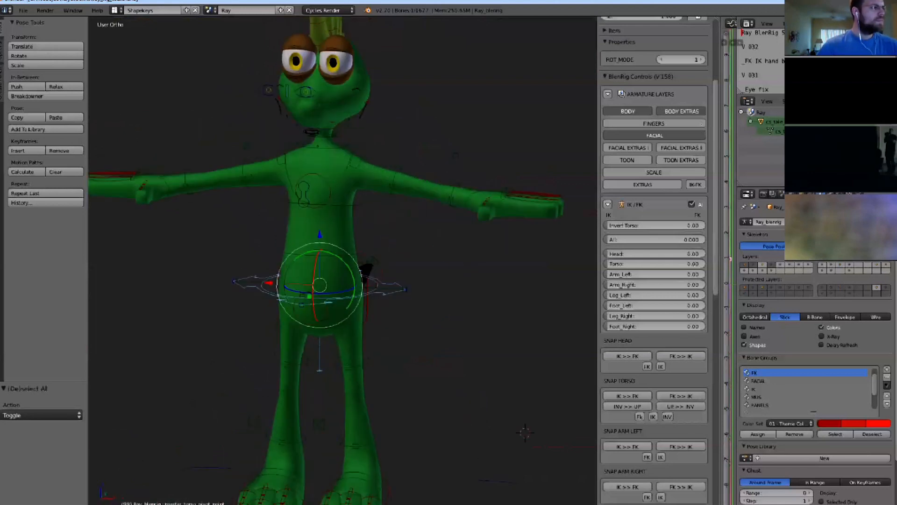
scroll(395, 291, "down", 1)
scroll(394, 292, "down", 1)
key("g")
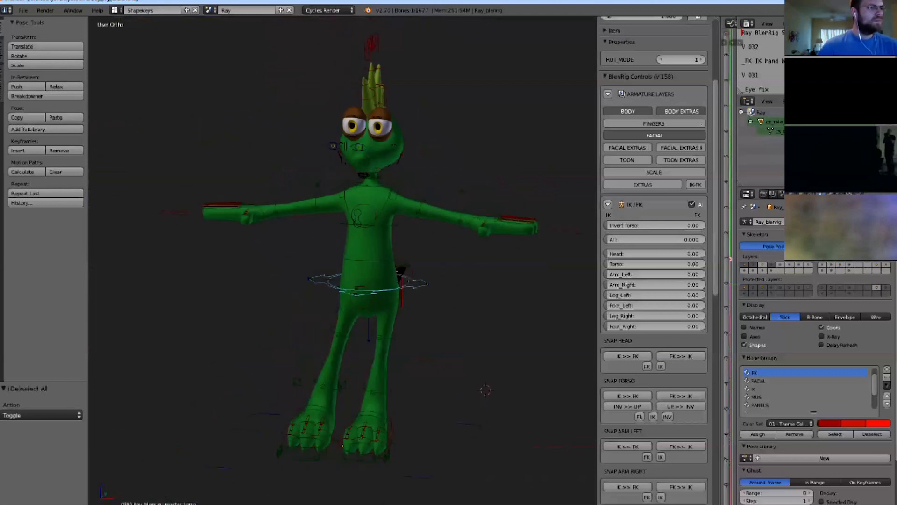
left_click(402, 339)
middle_click_drag(403, 339, 348, 332)
key("ctrl+z")
key("ctrl+z")
key("ctrl+z")
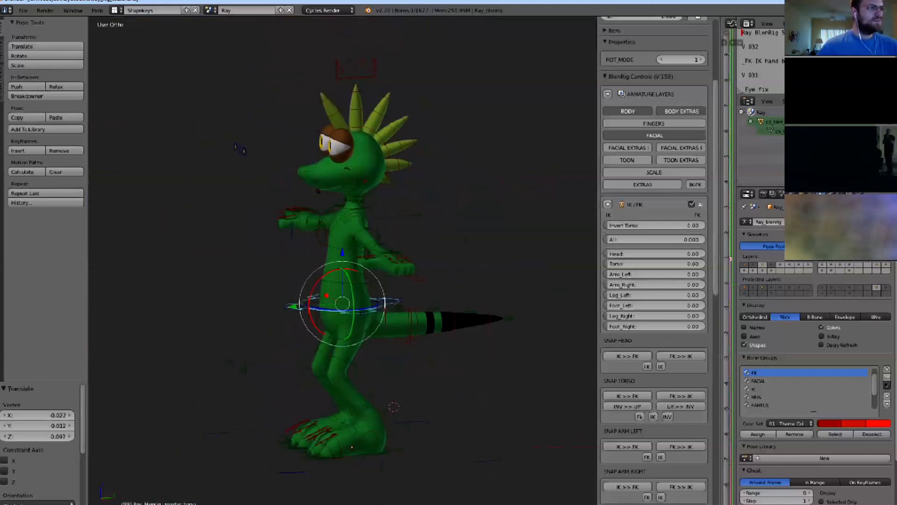
Move the master torso's pivot point by about -0.160, -0.315, 0.275, and again in the front view by about -0.278, 0.018, 0.128.
key("g")
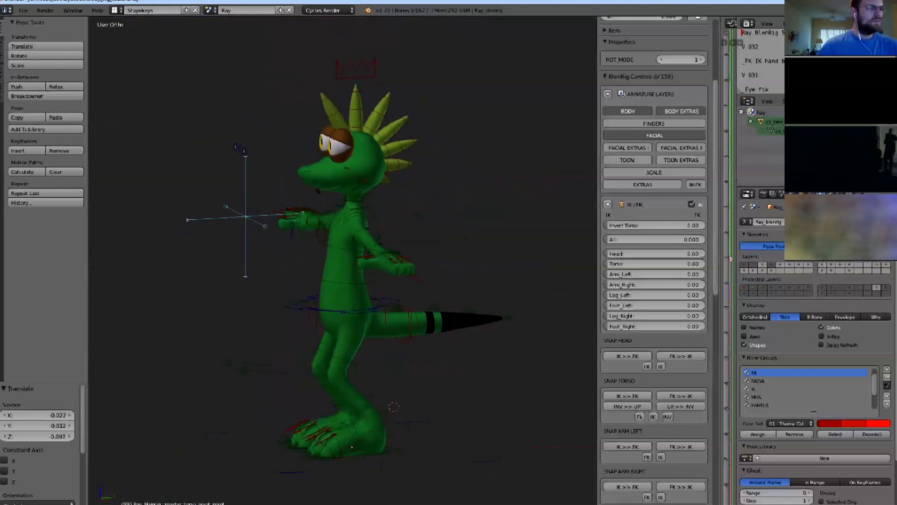
left_click(242, 248)
middle_click_drag(241, 249, 250, 248)
key("KP_1")
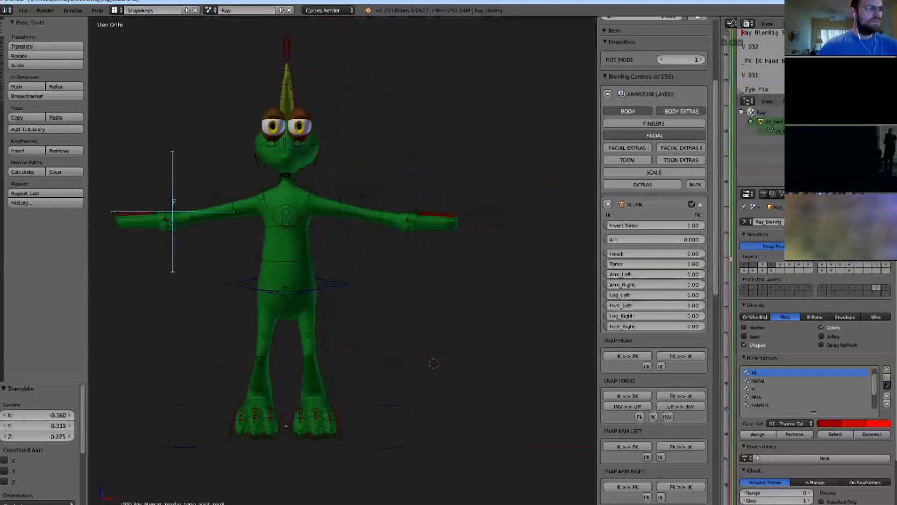
left_click(226, 208)
Rotate the torso about its relocated pivot point near the right hand.
middle_click_drag(227, 207, 328, 224, "shift")
key("r")
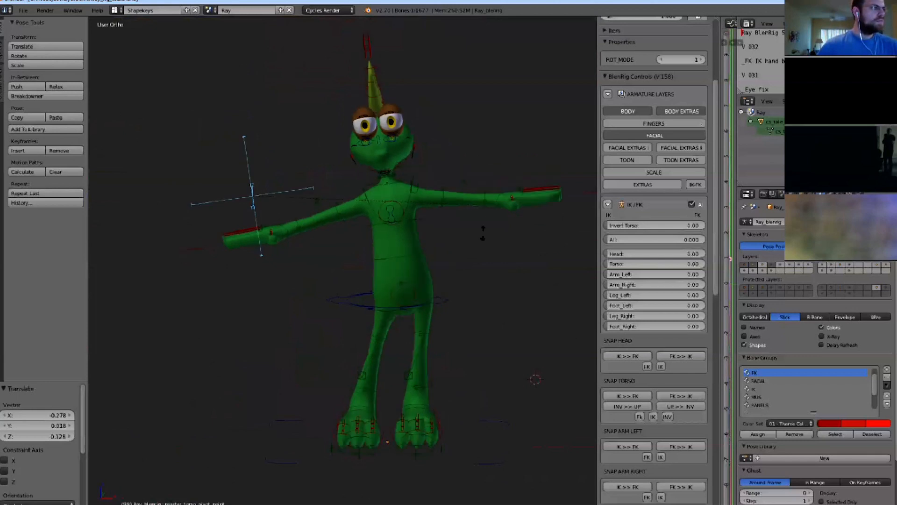
left_click(489, 239)
Clear the location and rotation of all the rig's bones and deselect them.
middle_click_drag(489, 239, 362, 187)
key("a")
key("a")
key("alt+g")
key("alt+r")
key("a")
Look through the BlenRig controls, from the armature layers down to the snap, hinge, toon and muscle system sections.
scroll(654, 261, "down", 8)
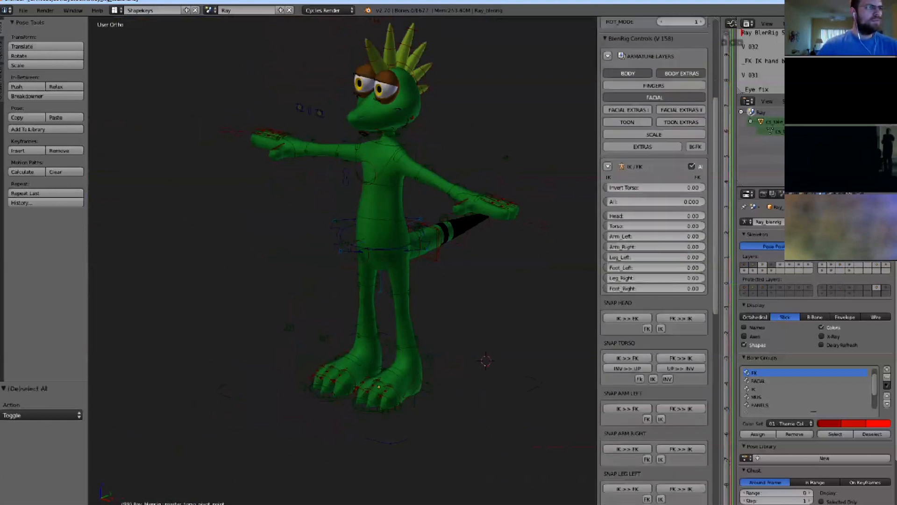
scroll(344, 234, "up", 3)
middle_click_drag(344, 233, 362, 215)
scroll(363, 215, "down", 5)
scroll(343, 262, "up", 1)
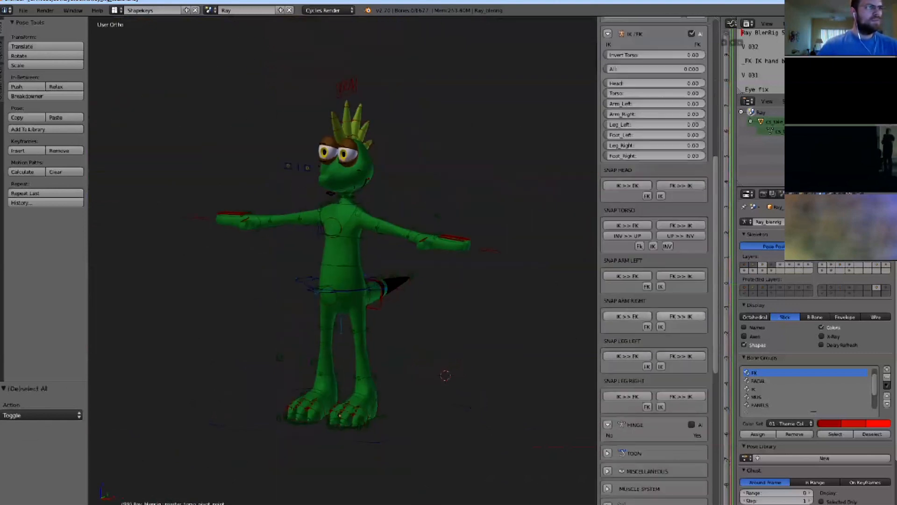
scroll(654, 187, "up", 6)
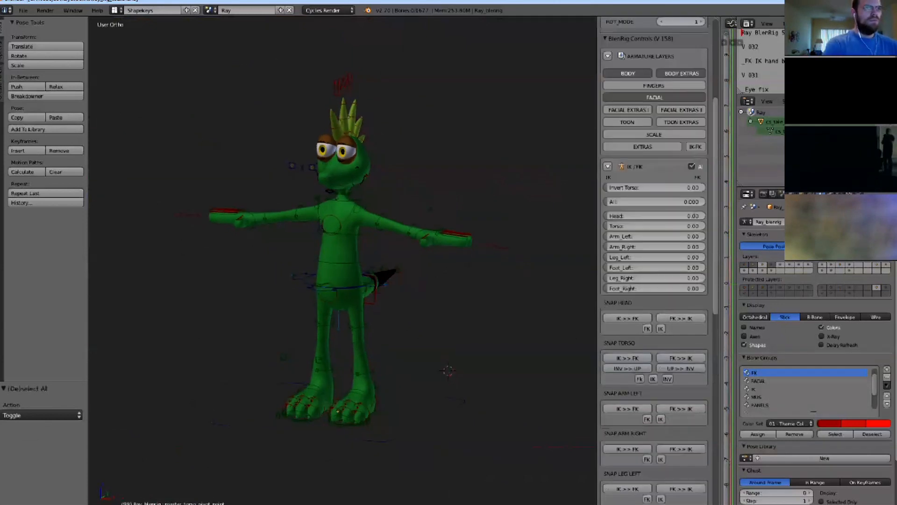
Set the torso's IK/FK value to 1.00 and select the lowest red FK control around the torso.
scroll(343, 262, "up", 2)
scroll(344, 262, "up", 1)
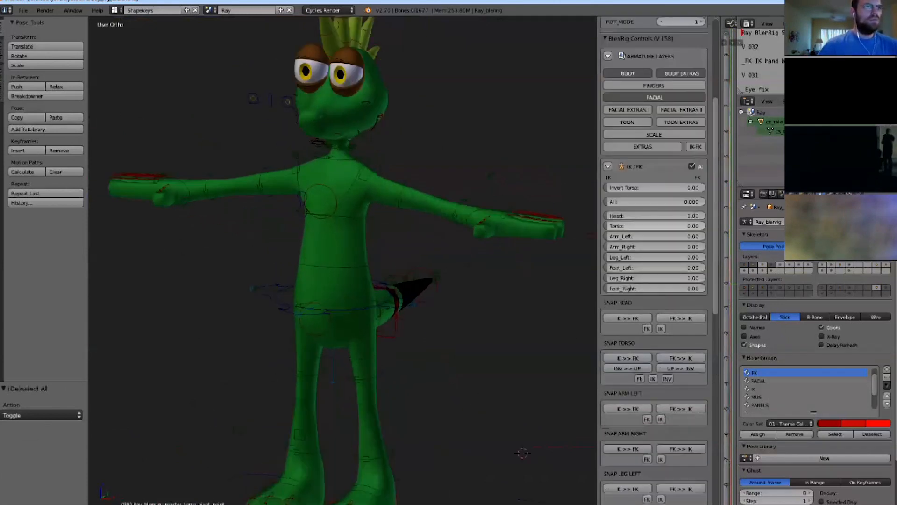
left_click(654, 226)
type("1")
key("Return")
middle_click_drag(344, 262, 405, 262)
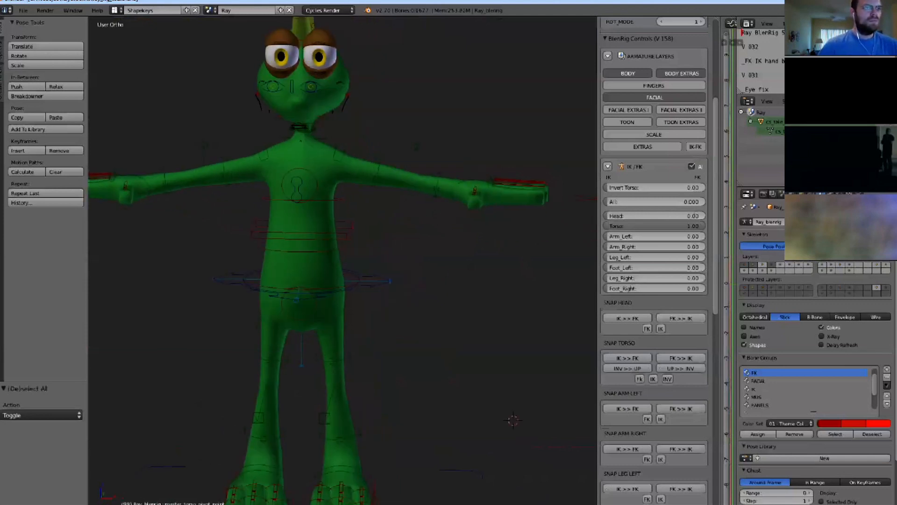
middle_click_drag(304, 251, 326, 264, "shift")
right_click(327, 264)
key("r")
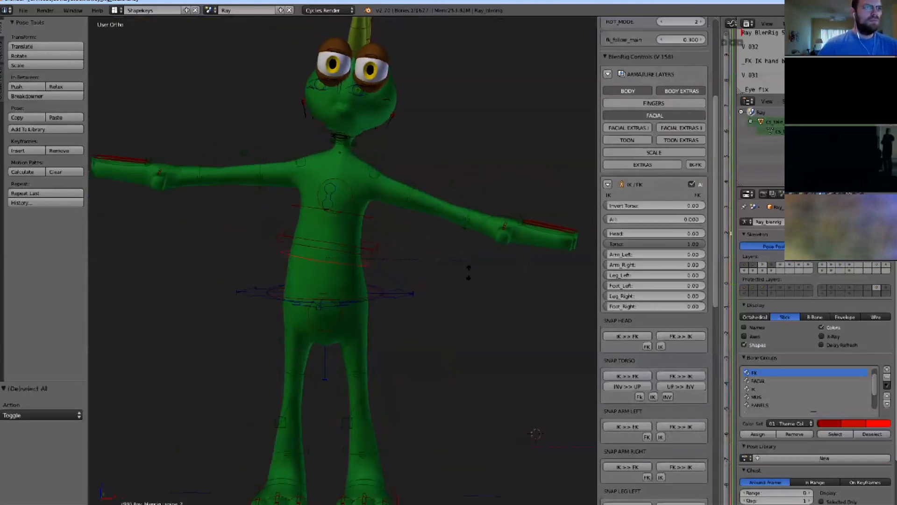
key("Escape")
key("r")
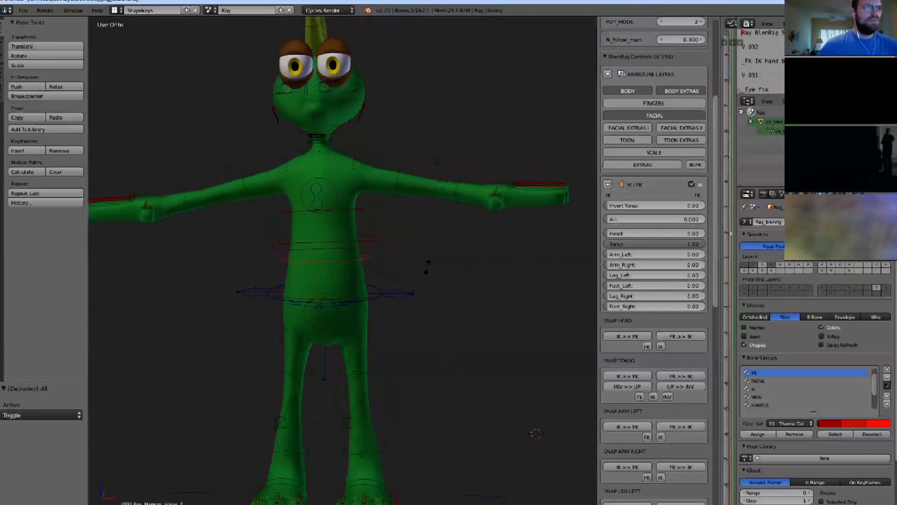
key("Escape")
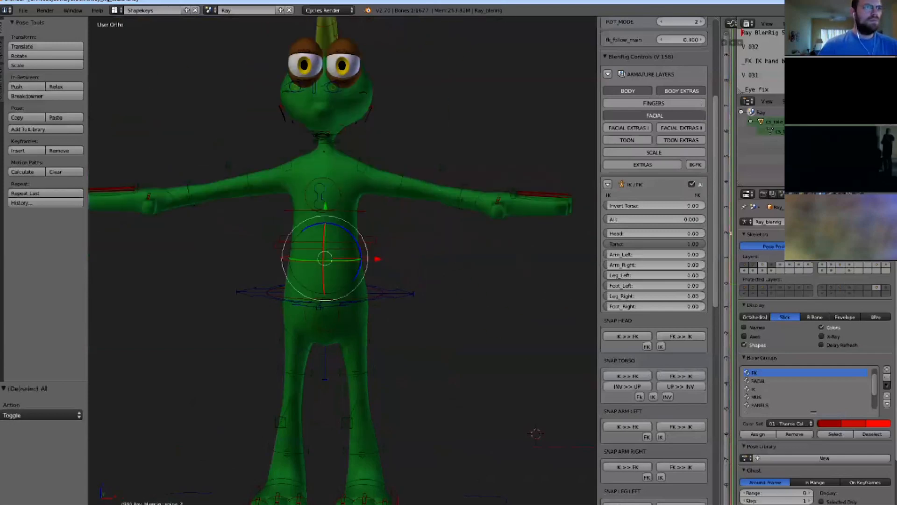
Rotate the selected lower spine control by about 40° so the upper body leans toward the character's left.
middle_click_drag(429, 327, 433, 349, "shift")
key("r")
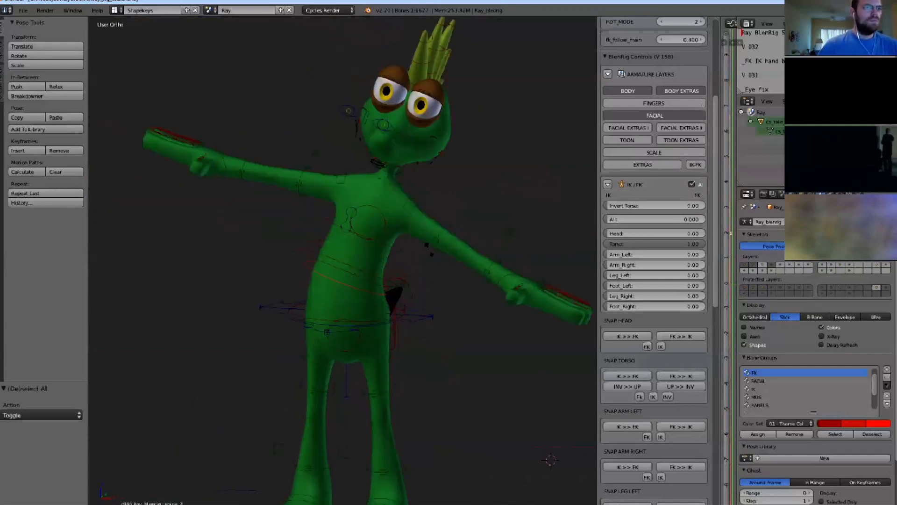
left_click(373, 383)
Rotate the upper FK spine control below the chest to bend the torso further toward the character's left.
right_click(405, 267)
middle_click_drag(405, 267, 420, 271)
key("r")
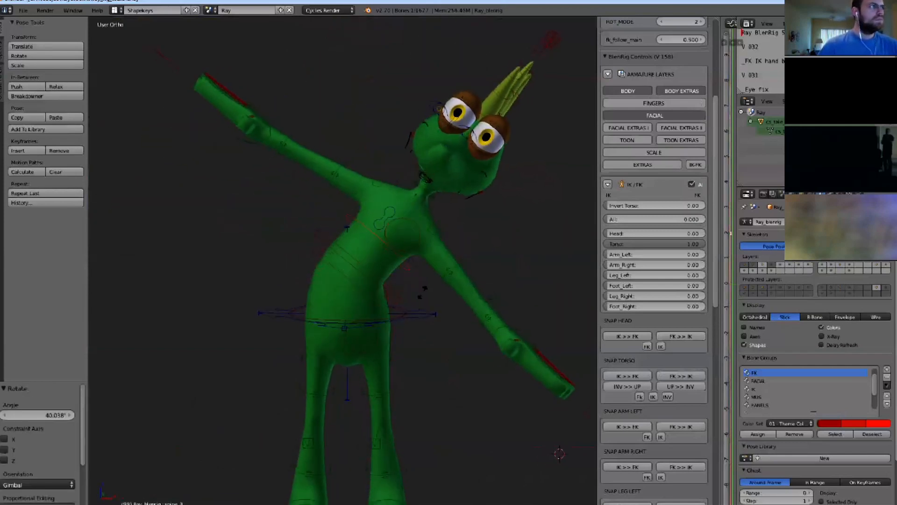
Clear the rotation of every bone in the rig and leave nothing selected.
left_click(427, 307)
middle_click_drag(427, 306, 392, 293)
key("a")
key("a")
key("alt+r")
key("a")
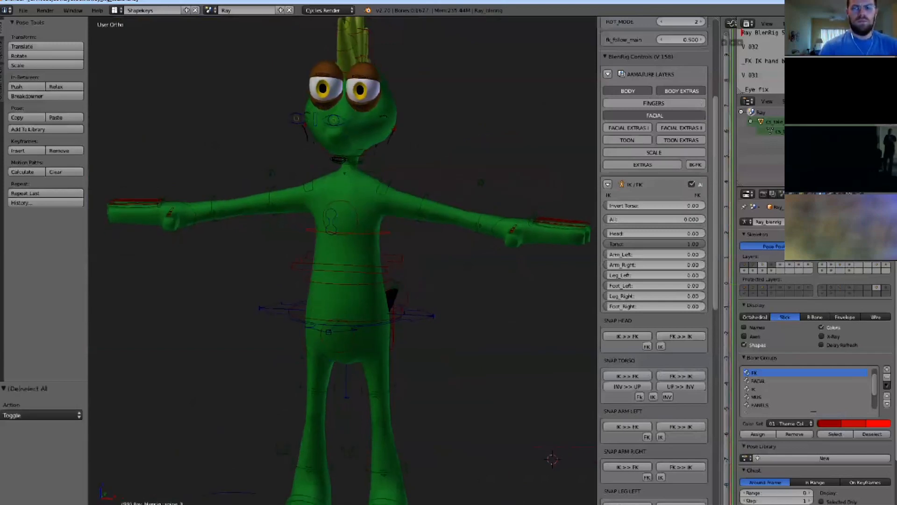
Try rotating the FK spine control around the character's lower torso, and cancel the rotation.
right_click(390, 295)
key("r")
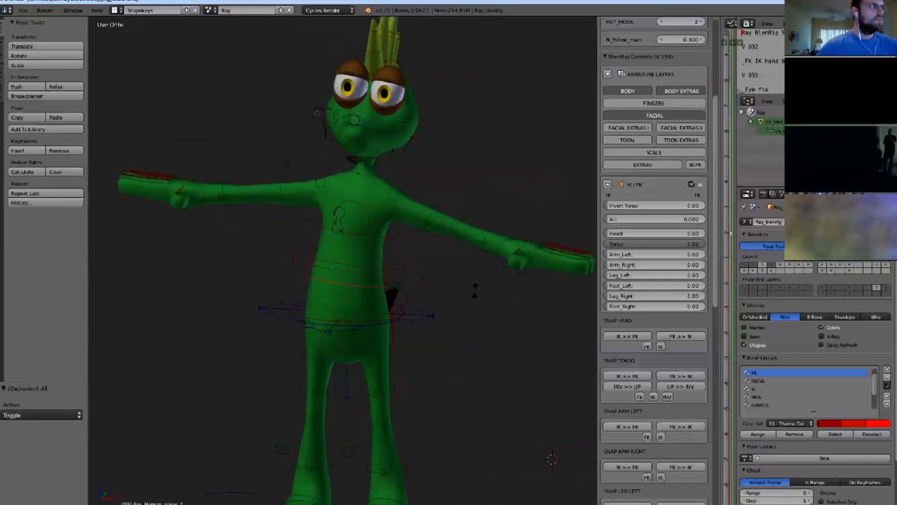
right_click(475, 290)
scroll(475, 291, "down", 3)
middle_click_drag(475, 291, 452, 289)
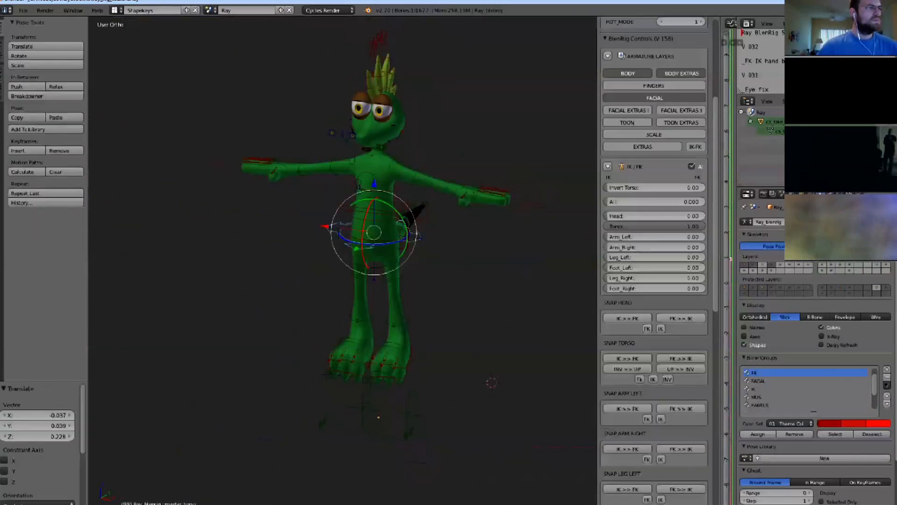
Rotate and move the master torso control to tip the character upside down with the feet still planted.
middle_click_drag(335, 410, 225, 404)
key("r")
left_click(451, 172)
middle_click_drag(451, 172, 501, 180)
key("g")
left_click(434, 238)
key("r")
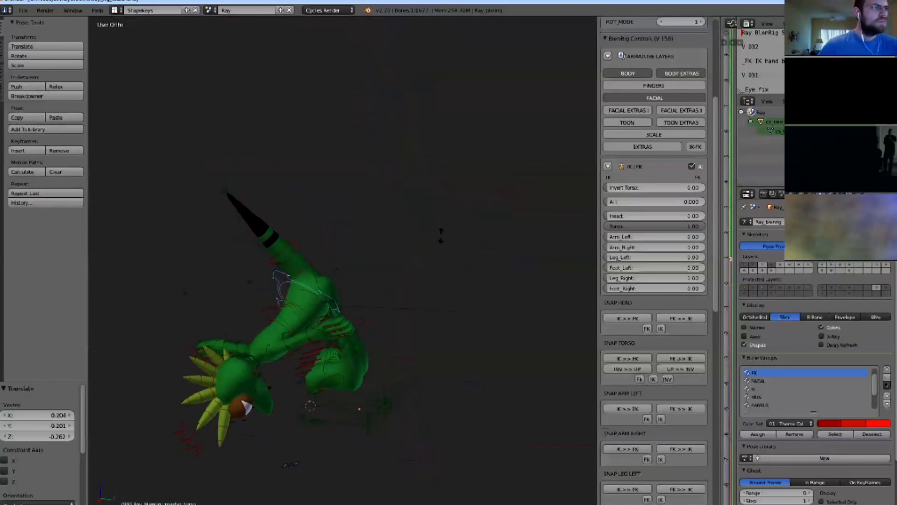
left_click(379, 175)
middle_click_drag(343, 280, 402, 158)
Set the Invert Torso property to 1.00.
left_click(655, 187)
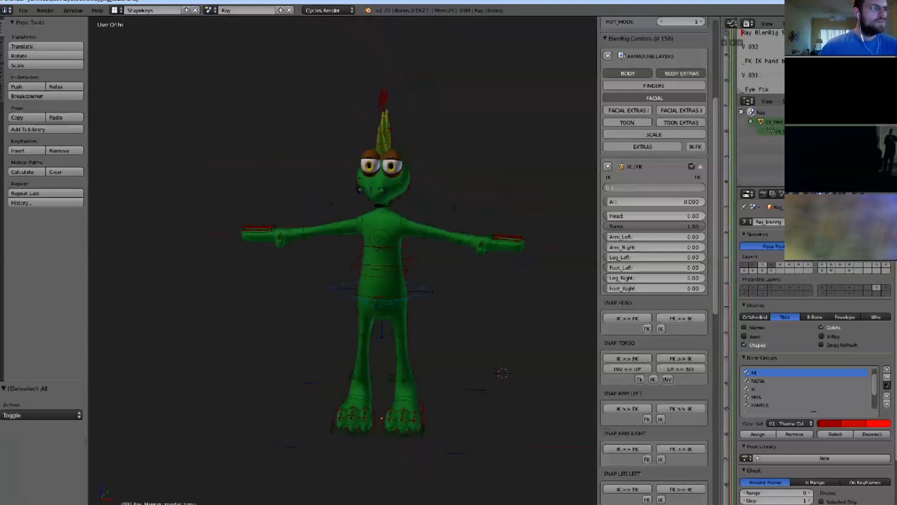
key("Return")
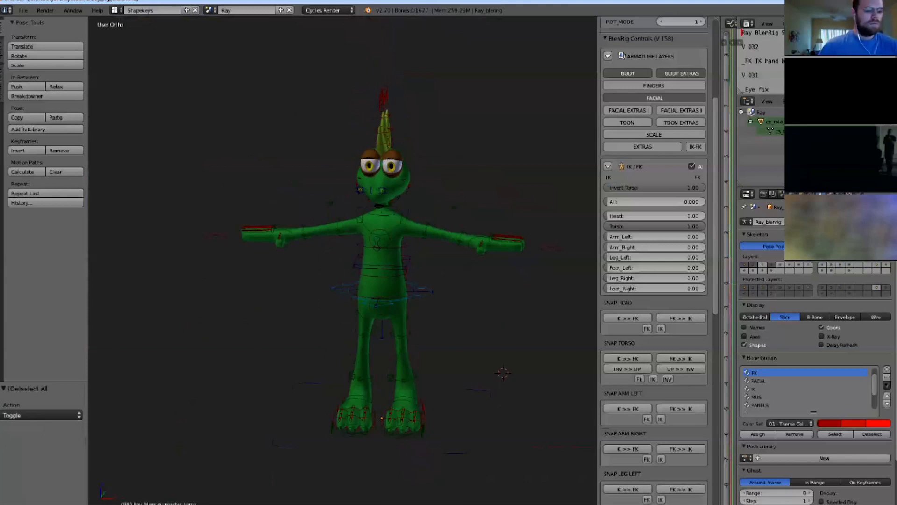
middle_click_drag(402, 158, 421, 158)
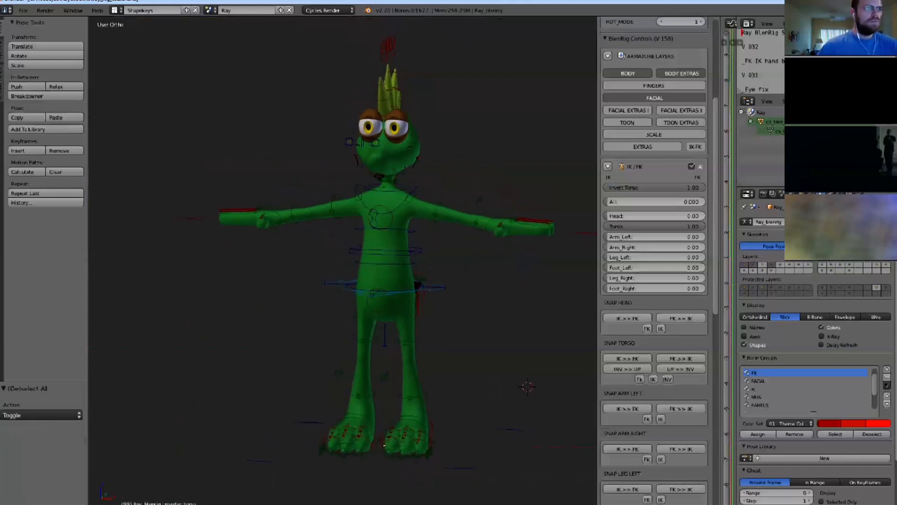
Move the inverted torso control at the chest so the lower body follows it.
scroll(377, 206, "up", 2)
right_click(378, 206)
key("r")
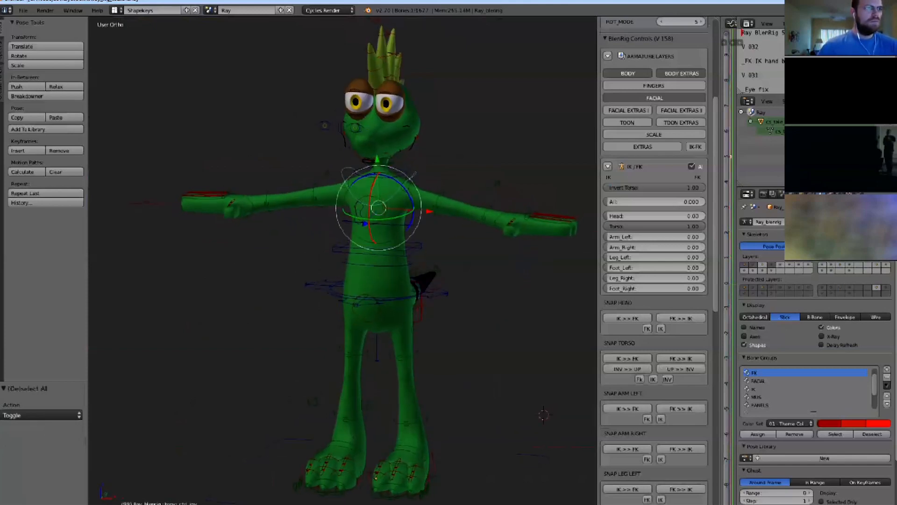
right_click(376, 288)
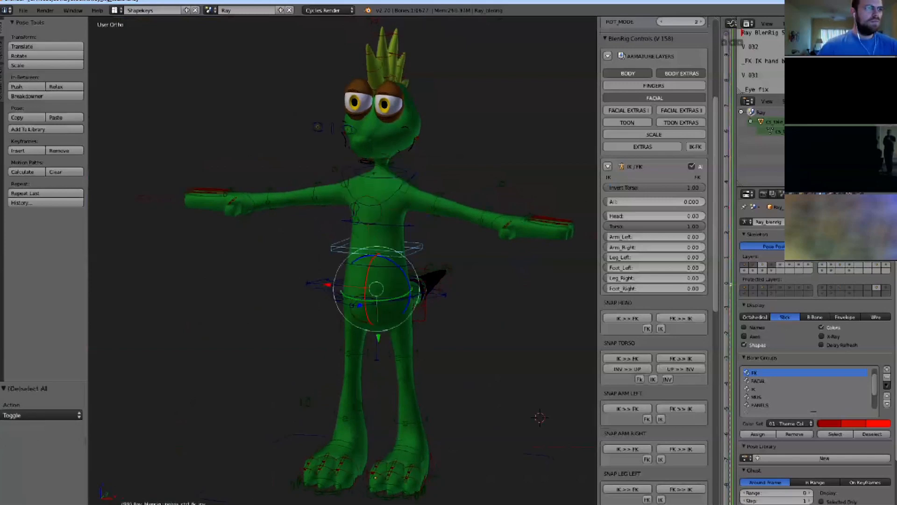
right_click(396, 192)
key("g")
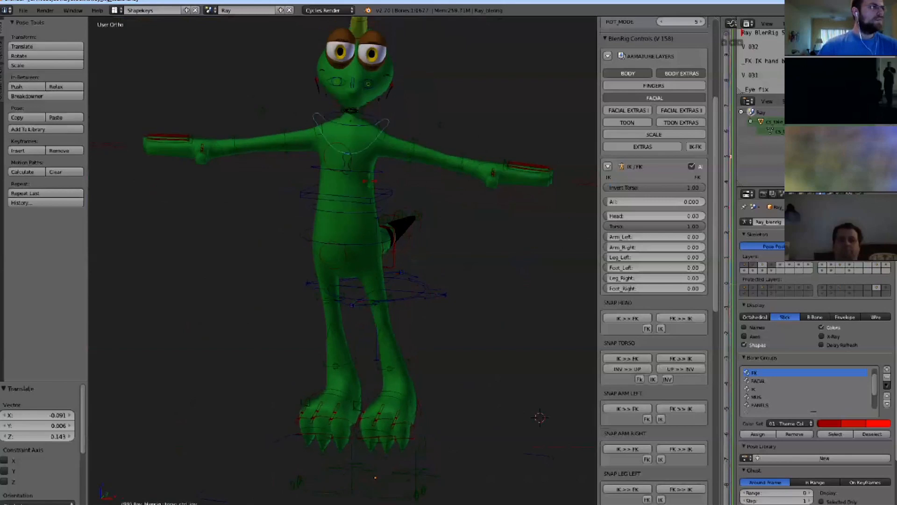
left_click(393, 183)
Rotate the inverted spine controls one by one from the chest down, turning the pelvis control by about -28.7°.
right_click(380, 173)
key("r")
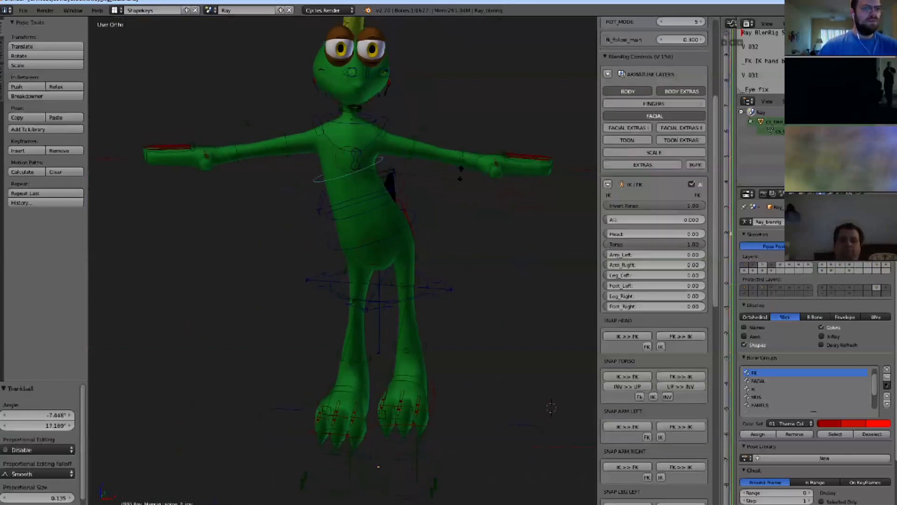
left_click(435, 206)
right_click(380, 209)
key("r")
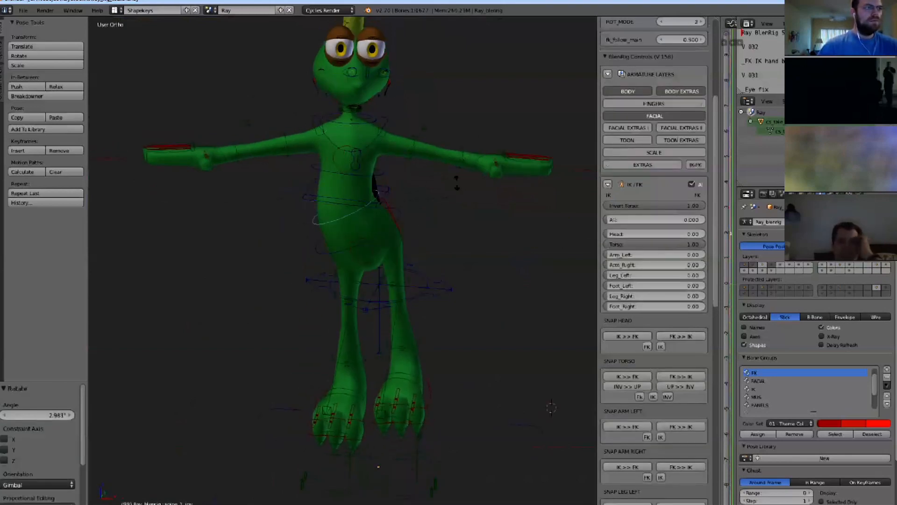
left_click(420, 238)
right_click(384, 233)
key("r")
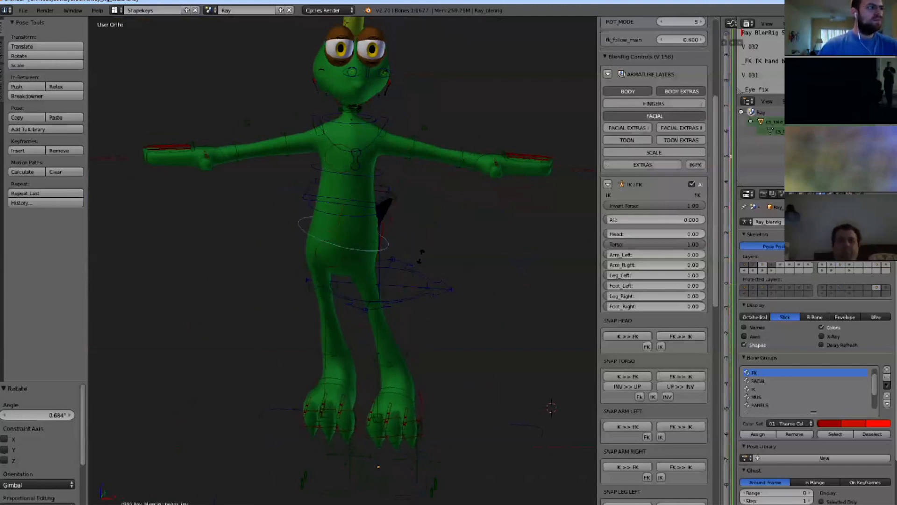
left_click(434, 225)
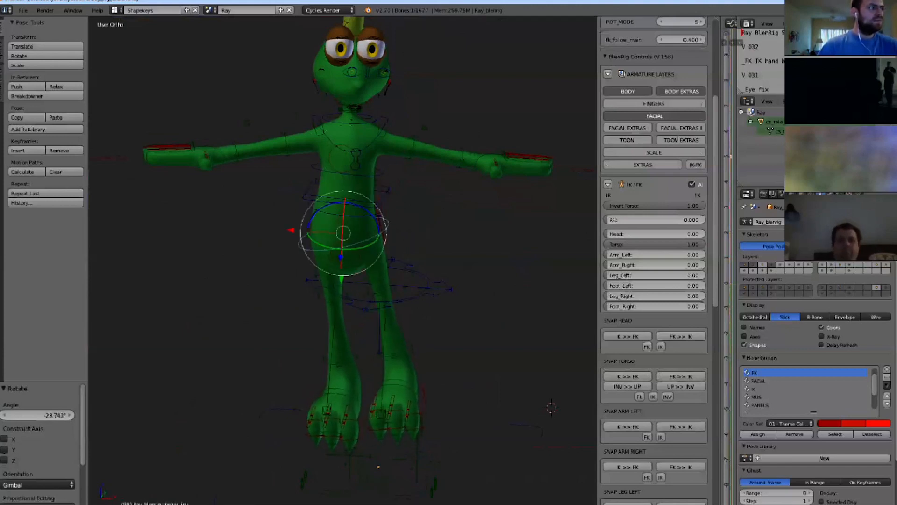
Select all bones, clear their rotation, and deselect them.
middle_click_drag(381, 224, 432, 267)
scroll(372, 210, "down", 3)
right_click(357, 213)
key("a")
key("a")
key("alt+r")
key("a")
Move the inverted torso control at the chest twice, the second time by about X -0.043, Y -0.047, Z 0.049.
scroll(363, 213, "up", 3)
right_click(369, 197)
key("g")
left_click(307, 127)
scroll(307, 127, "down", 4)
middle_click_drag(306, 127, 304, 152, "shift")
scroll(303, 152, "up", 2)
key("g")
left_click(327, 219)
scroll(327, 219, "up", 3)
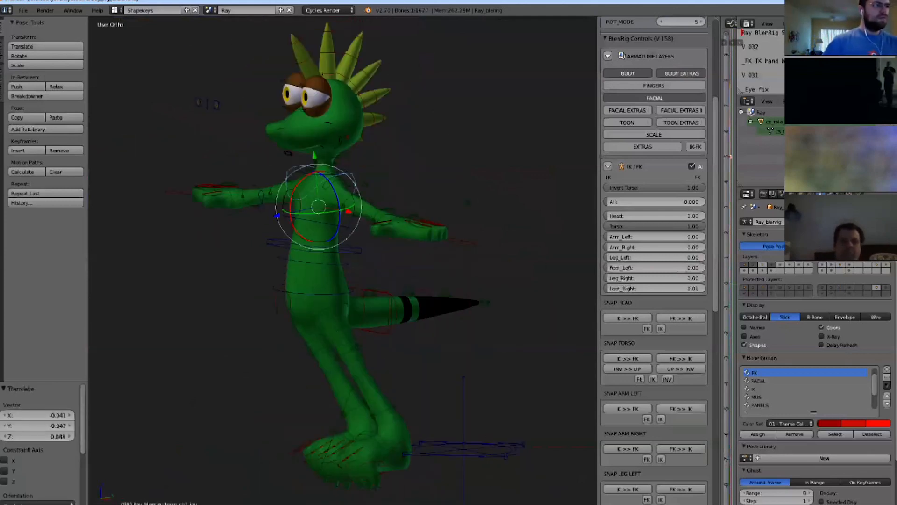
Rotate the inverted spine control just below the character's chest.
right_click(351, 225)
key("r")
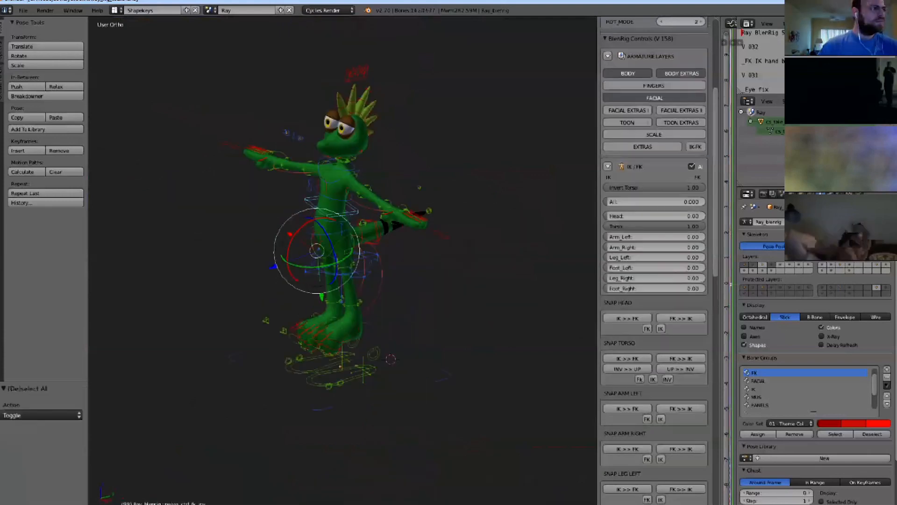
left_click(415, 305)
Rotate the inverted FK pelvis control by about -37.7° to swing the hips, tail and legs.
right_click(406, 294)
key("r")
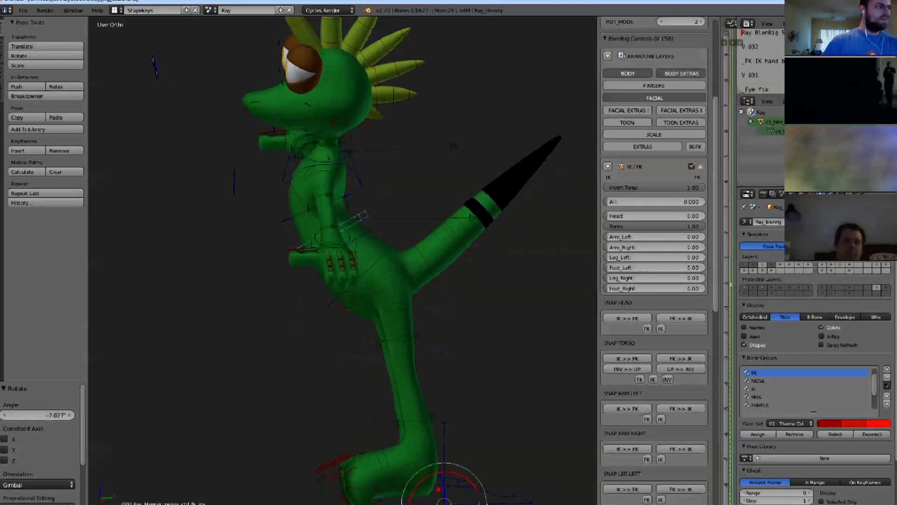
key("ctrl+z")
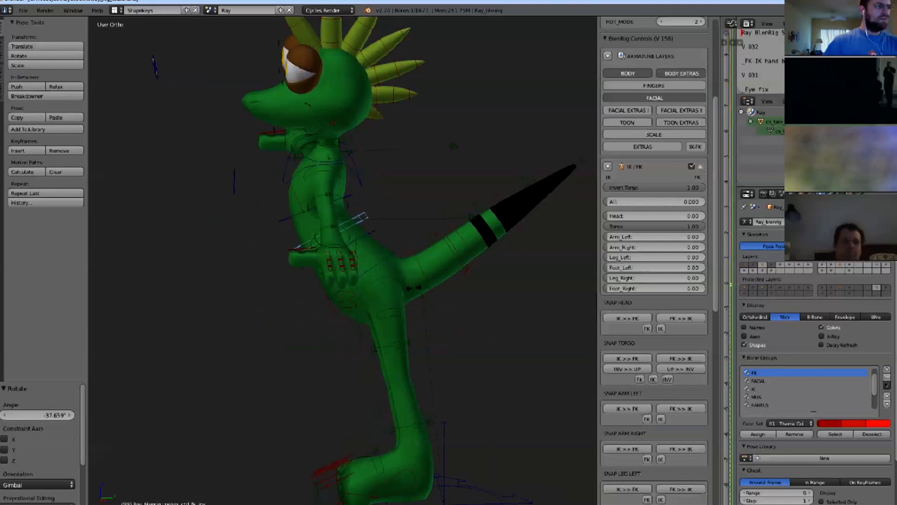
key("r")
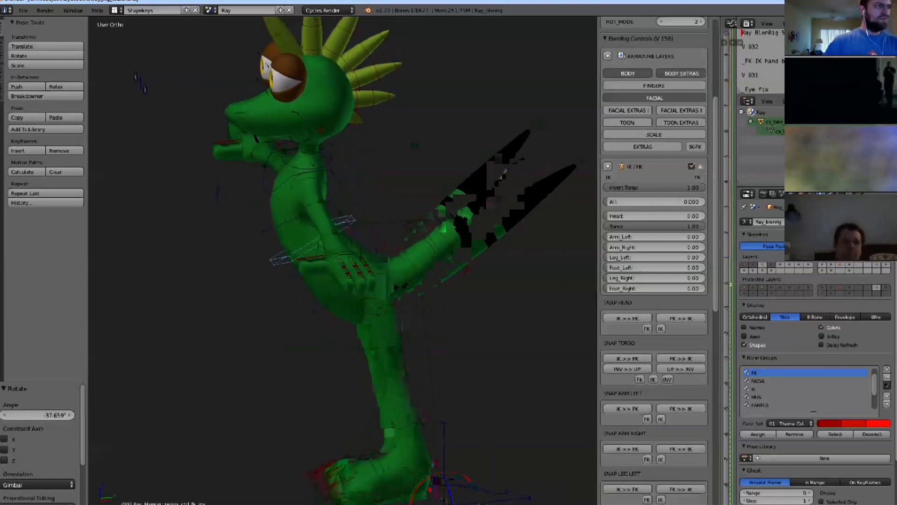
key("Escape")
Return the whole rig to its rest pose with no bone selected.
right_click(345, 273)
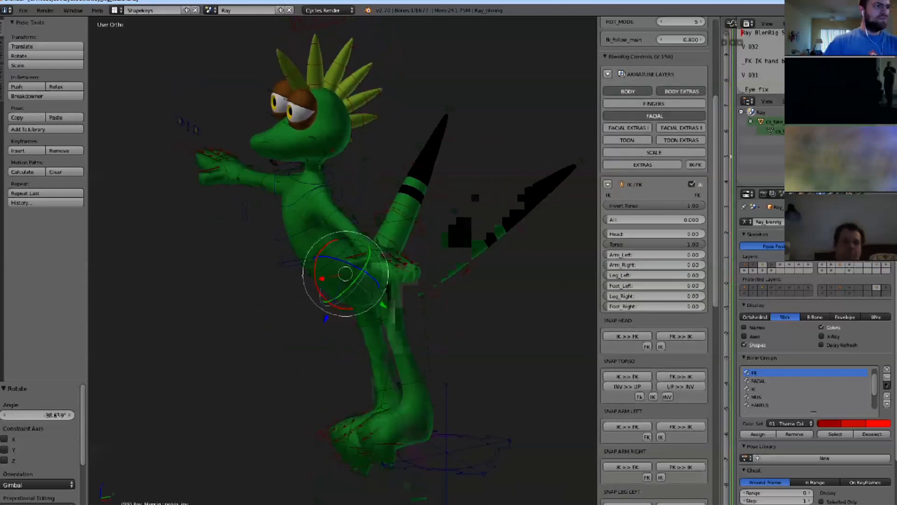
key("a")
key("KP_3")
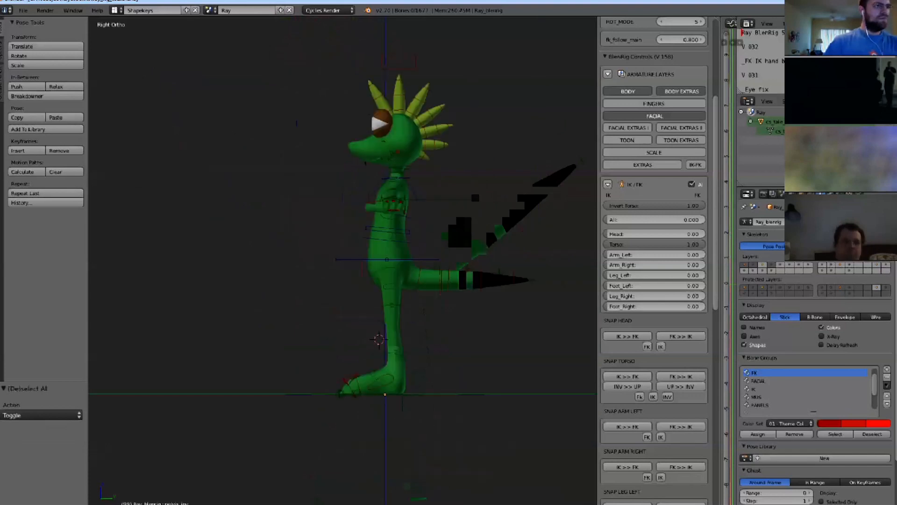
Rotate the master torso control by about -168.6° in side view to turn the body upside down.
right_click(432, 259)
key("r")
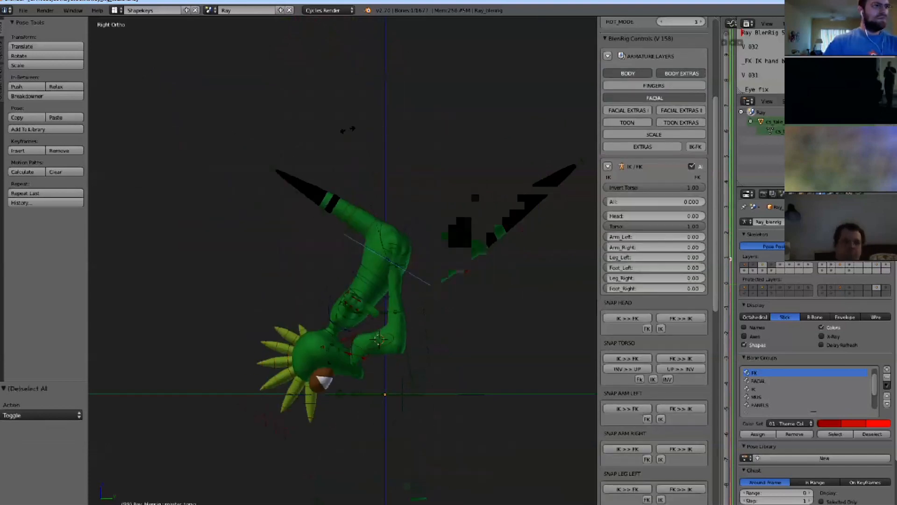
left_click(306, 280)
Set the IK/FK values of Leg_Right, Foot_Left, Leg_Left and Foot_Right to 1.00.
left_click(655, 277)
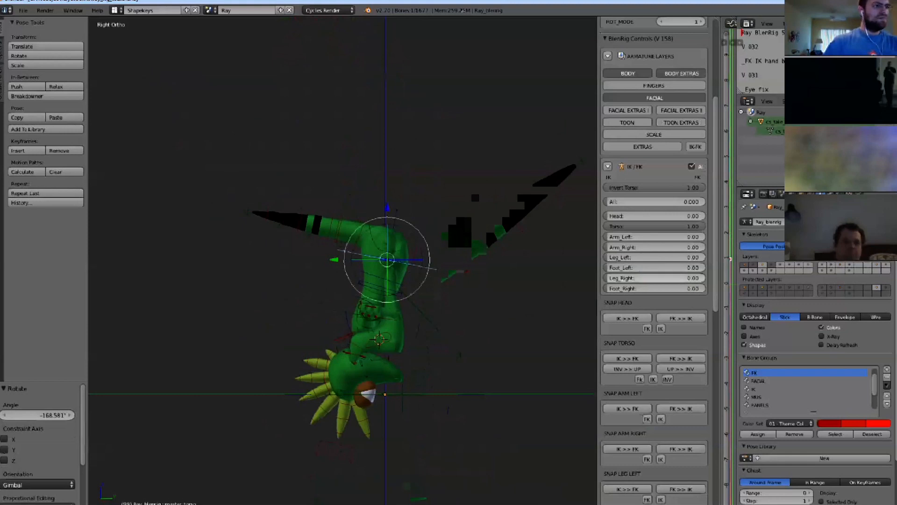
type("1")
key("Return")
left_click(655, 268)
type("1")
key("Return")
left_click(655, 257)
type("1")
key("Return")
left_click(654, 288)
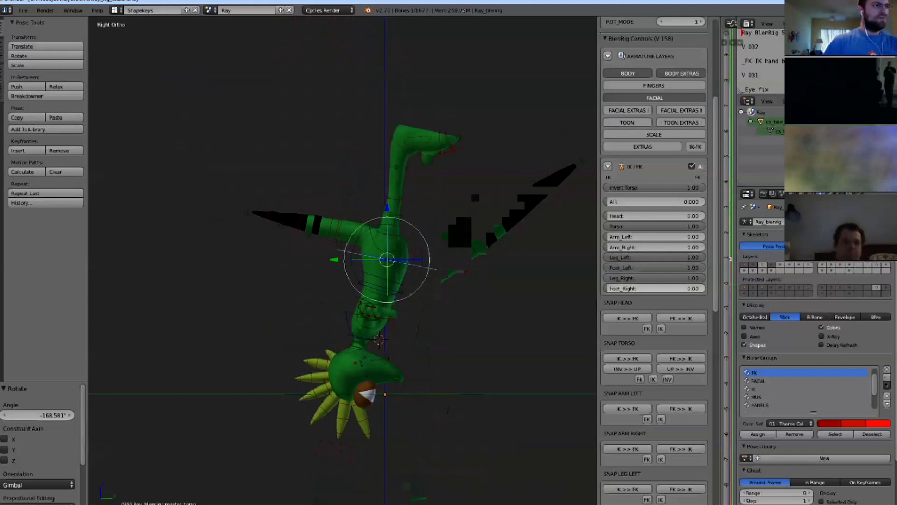
type("1")
key("Return")
Place the left hand IK control down beside the head, moving it about X -0.200, Y -0.138, Z -0.336, and rotate it.
middle_click_drag(467, 280, 494, 280)
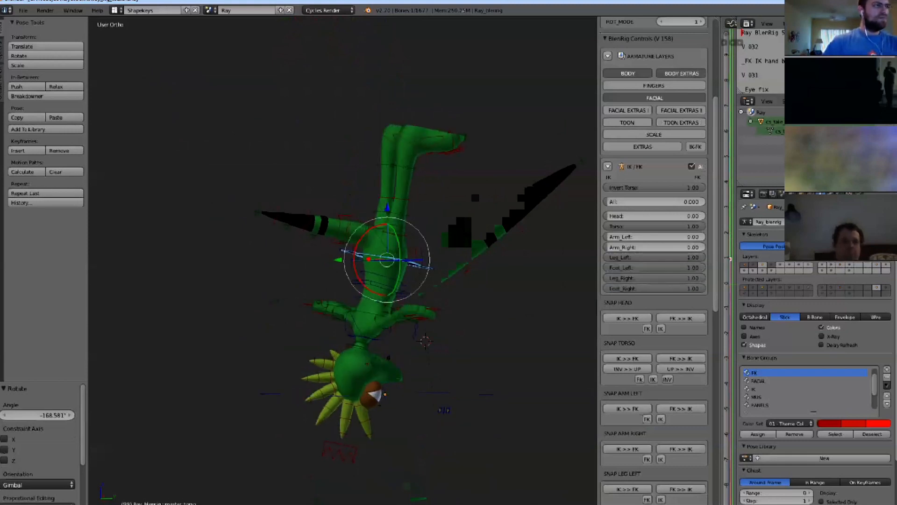
key("ctrl+z")
key("ctrl+z")
key("ctrl+z")
key("ctrl+z")
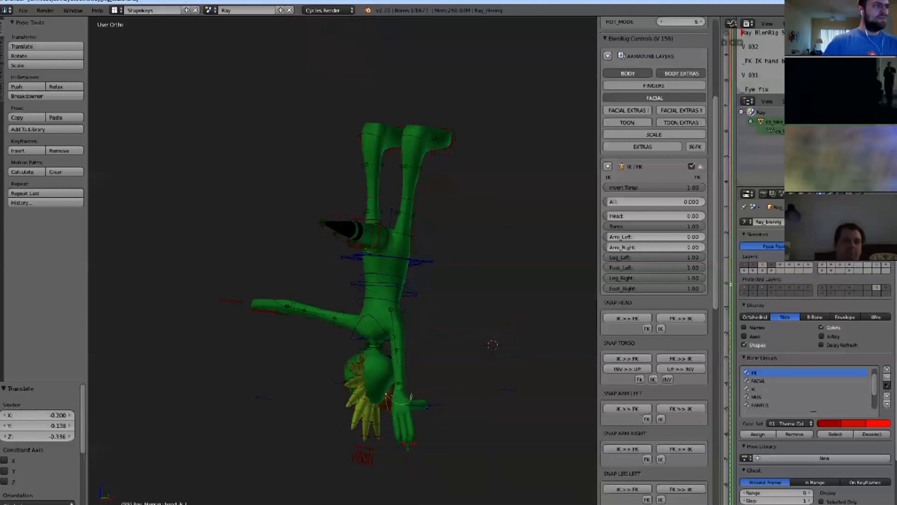
left_click(398, 463)
Lower the right hand IK control by about X 0.023, Y -0.029, Z -0.396 and trackball-rotate it about 39° and 50.4°.
right_click(298, 310)
key("g")
left_click(311, 383)
key("r")
key("r")
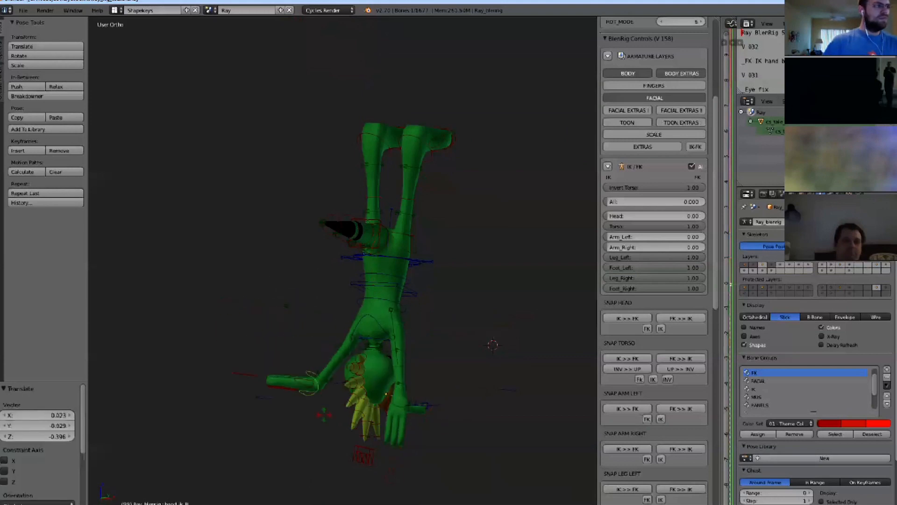
left_click(322, 414)
middle_click_drag(322, 414, 257, 407)
Move the master torso control by about X -0.008, Y -0.267, Z -0.006 to shift the upside-down body.
right_click(281, 241)
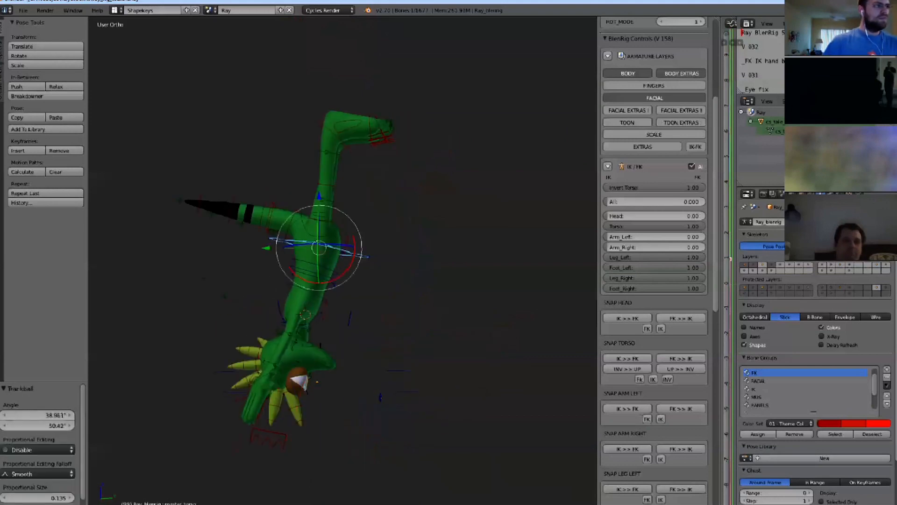
key("g")
left_click(220, 247)
Rotate the inverted FK pelvis control by about 8.7° to tilt the raised legs.
right_click(256, 279)
key("r")
key("r")
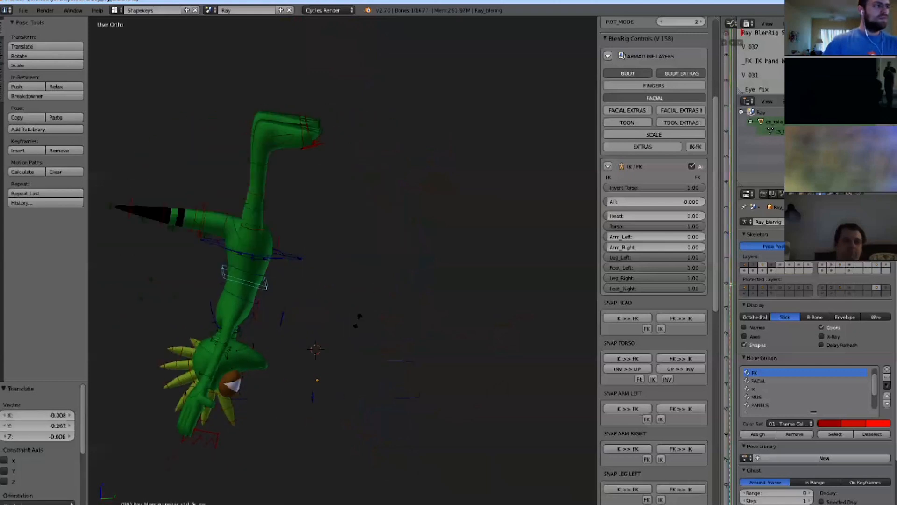
left_click(254, 284)
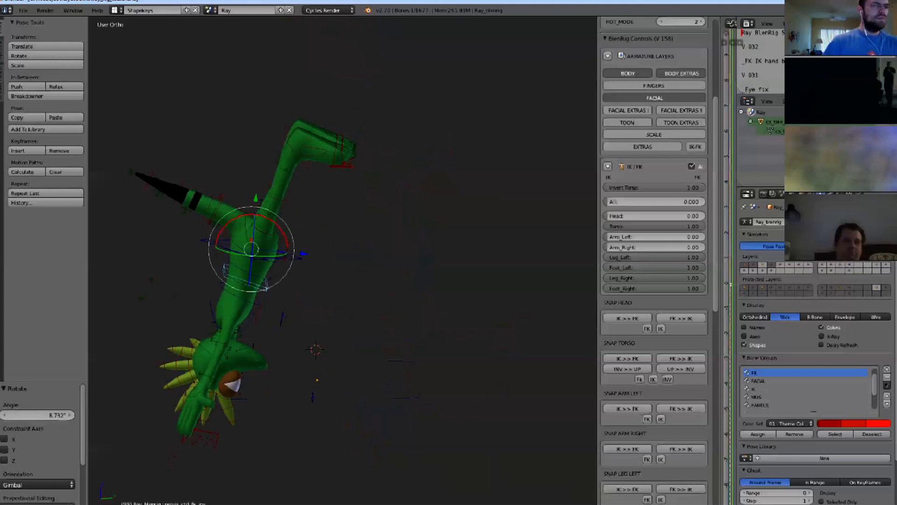
Swing the raised legs by rotating the inverted FK pelvis control from several sides, ending with a rotation of about 24.5°.
middle_click_drag(255, 284, 339, 260, "shift")
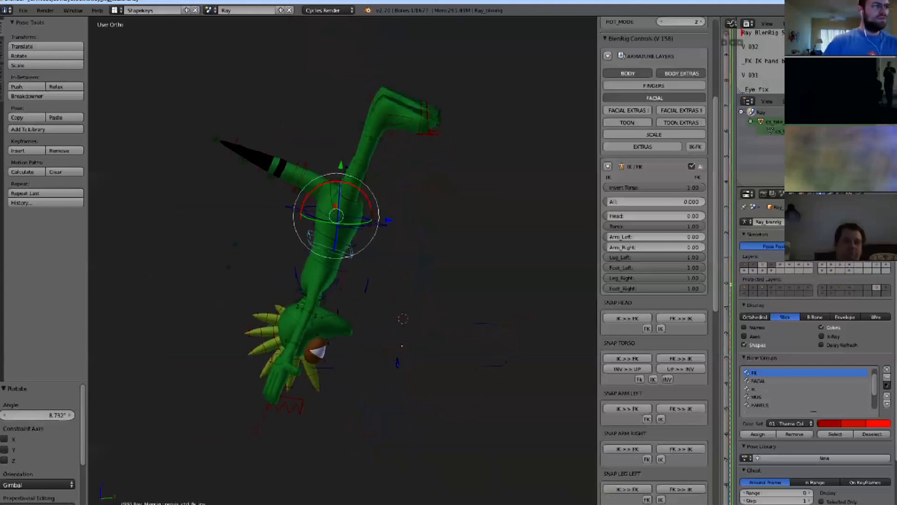
middle_click_drag(340, 260, 336, 258)
key("r")
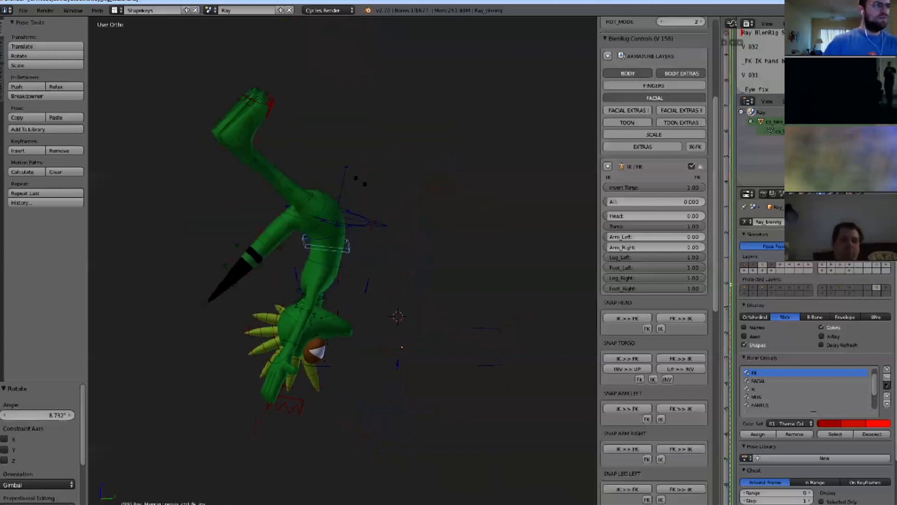
left_click(361, 181)
middle_click_drag(361, 181, 318, 184)
key("r")
left_click(459, 191)
middle_click_drag(458, 191, 402, 200)
key("r")
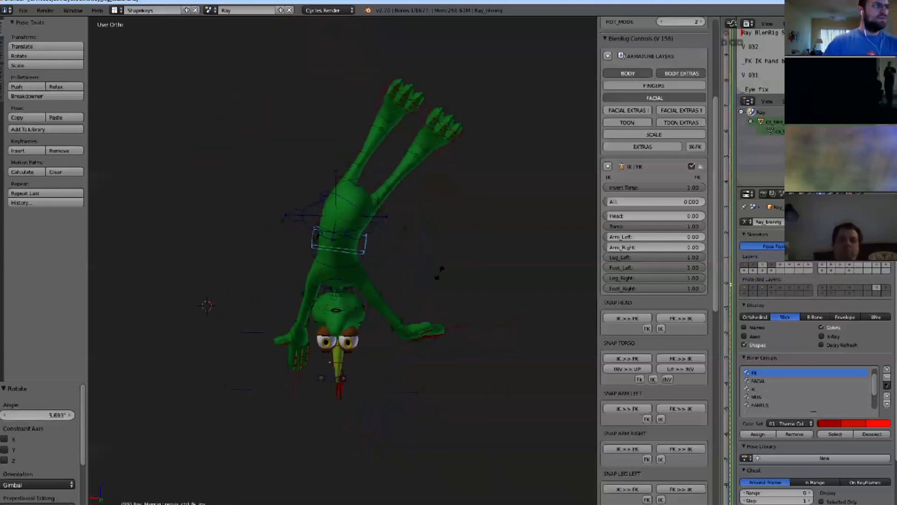
left_click(381, 241)
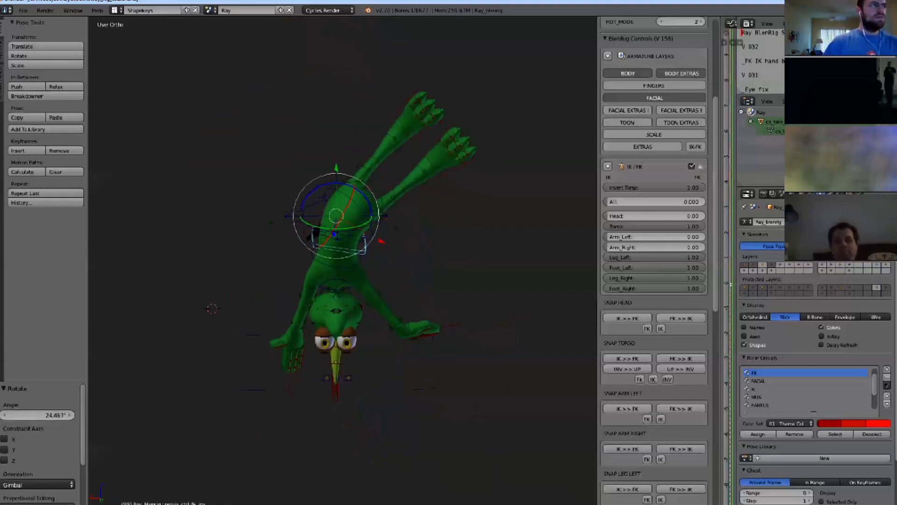
Clear the location and rotation of all bones, and deselect them.
middle_click_drag(381, 241, 381, 319)
key("a")
key("a")
key("alt+g")
key("alt+r")
key("a")
Set the IK/FK value of Leg_Left to 0.00.
key("KP_1")
scroll(381, 320, "up", 1)
left_click(654, 257)
type("0")
key("Return")
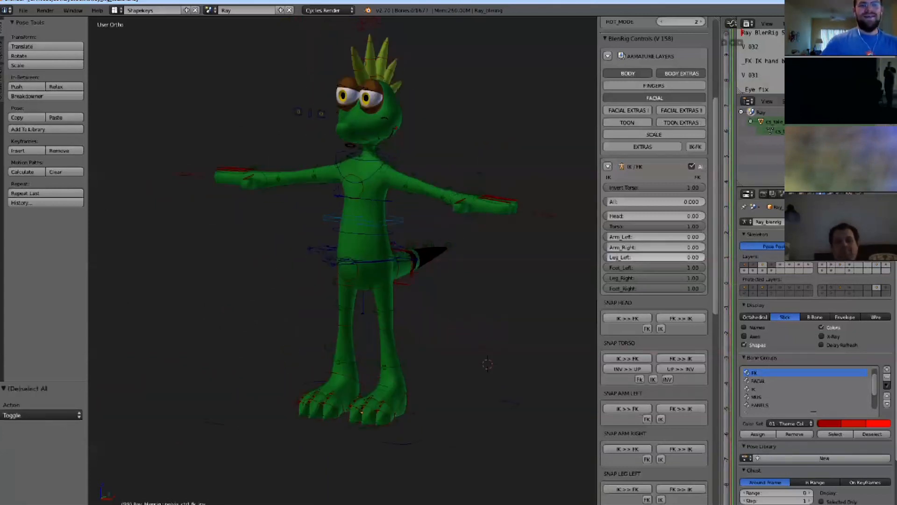
Set the IK/FK values of Foot_Left, Leg_Right and Foot_Right to 0.00.
left_click(655, 268)
type("0")
key("Return")
left_click(654, 278)
type("0")
key("Return")
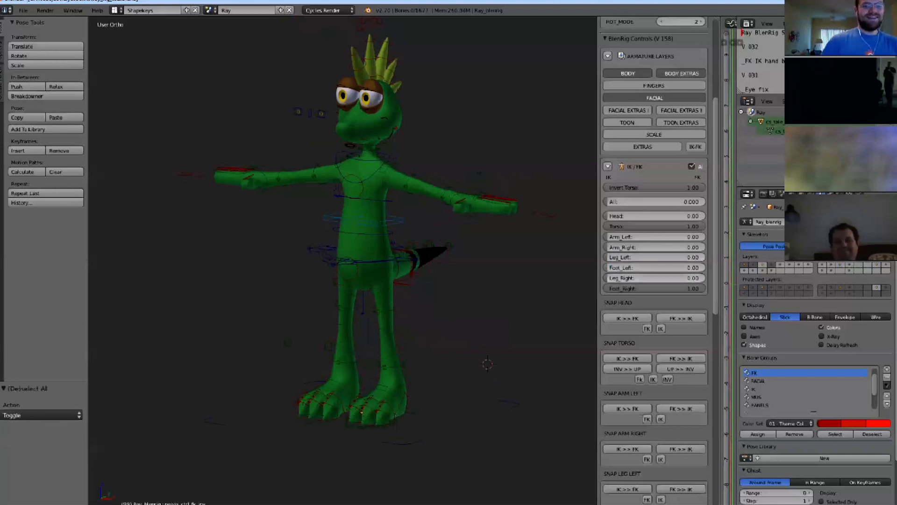
left_click(654, 289)
type("0")
key("Return")
With all bones selected, set Invert Torso to 0.00, and deselect all bones.
scroll(197, 297, "down", 3)
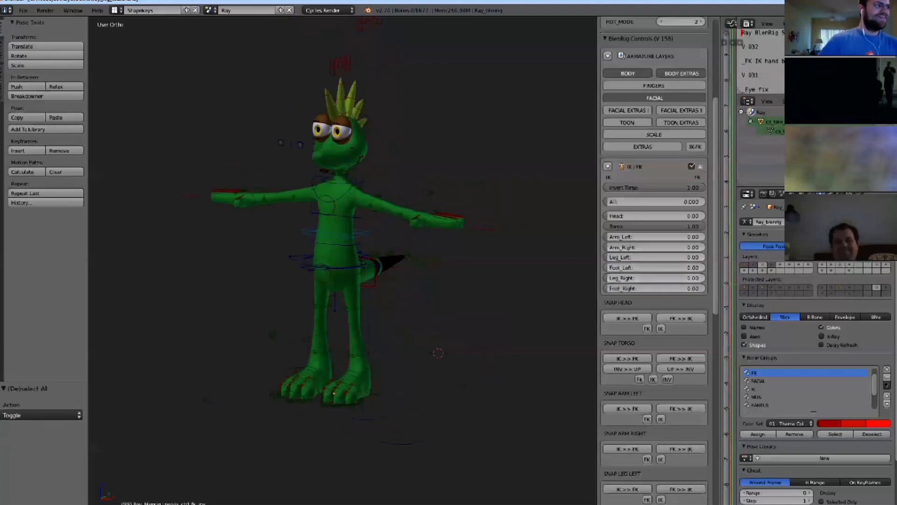
scroll(218, 302, "up", 2)
mouse_move(217, 302)
middle_mouse_down()
mouse_move(201, 306)
mouse_move(212, 305)
middle_mouse_up()
scroll(729, 249, "down", 4)
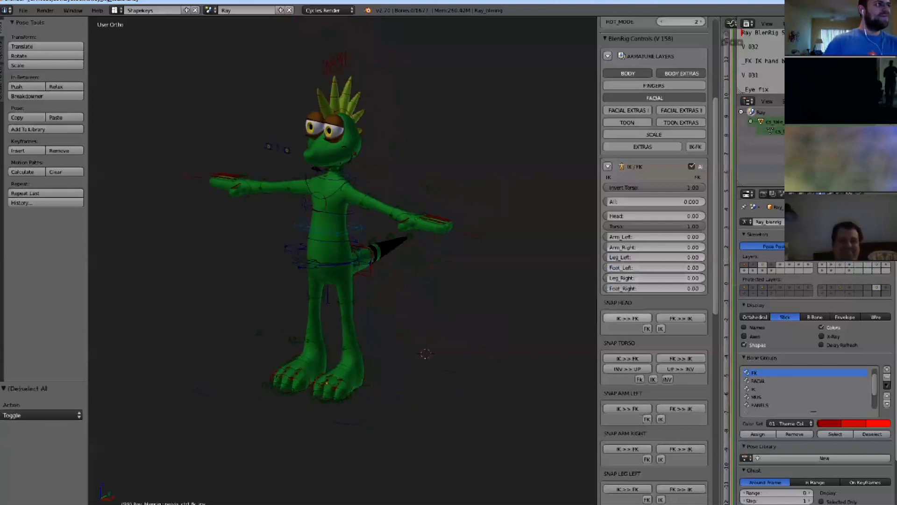
scroll(654, 260, "down", 8)
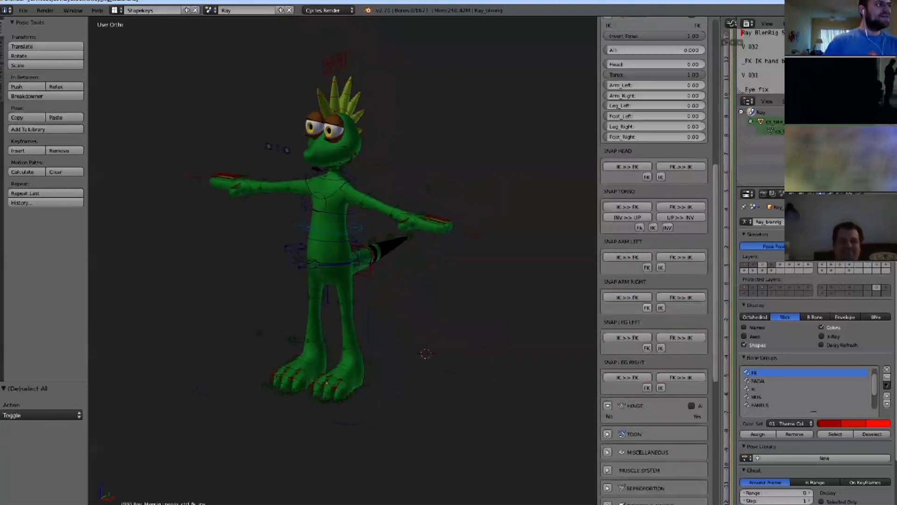
scroll(654, 260, "down", 4)
middle_click_drag(210, 252, 241, 245)
scroll(252, 242, "up", 3)
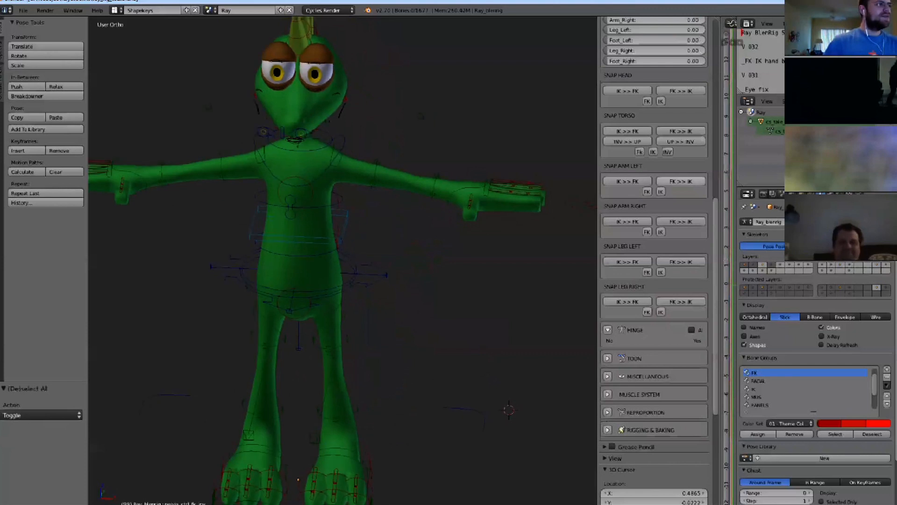
scroll(654, 260, "up", 9)
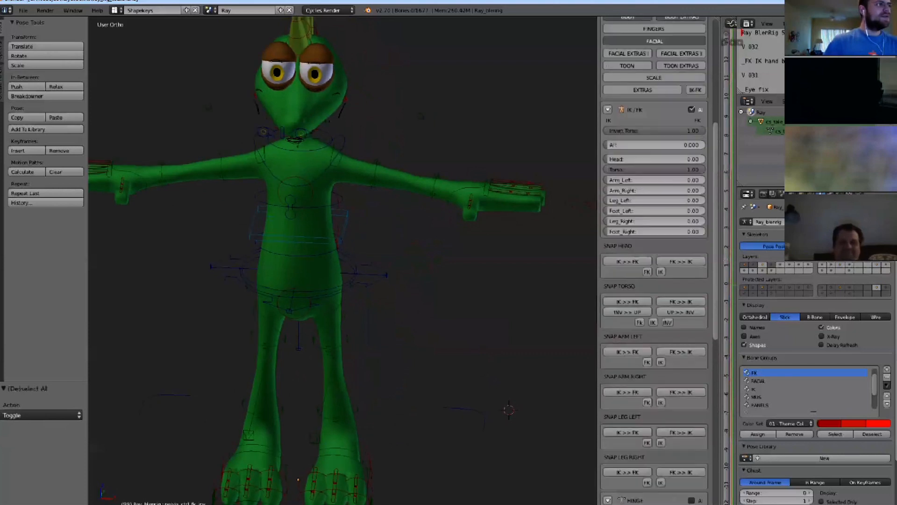
key("a")
left_click(654, 130)
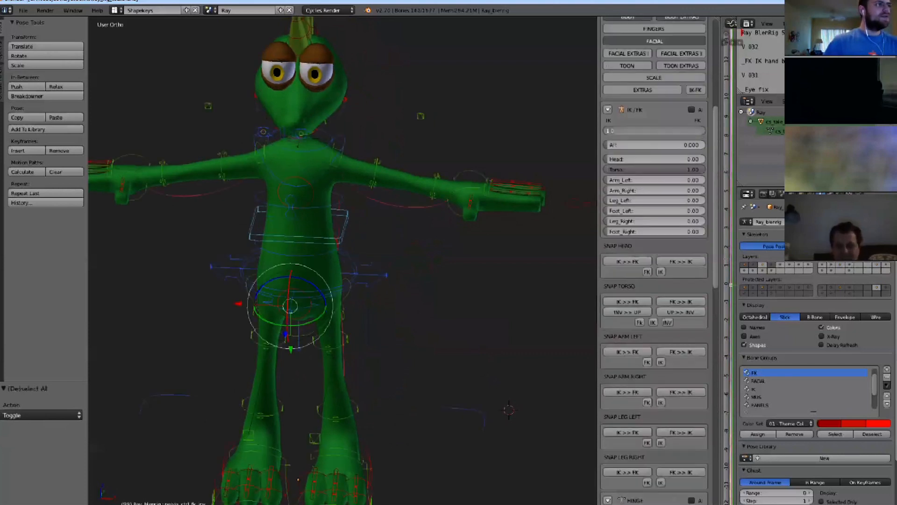
type("0")
key("Return")
scroll(655, 259, "down", 2)
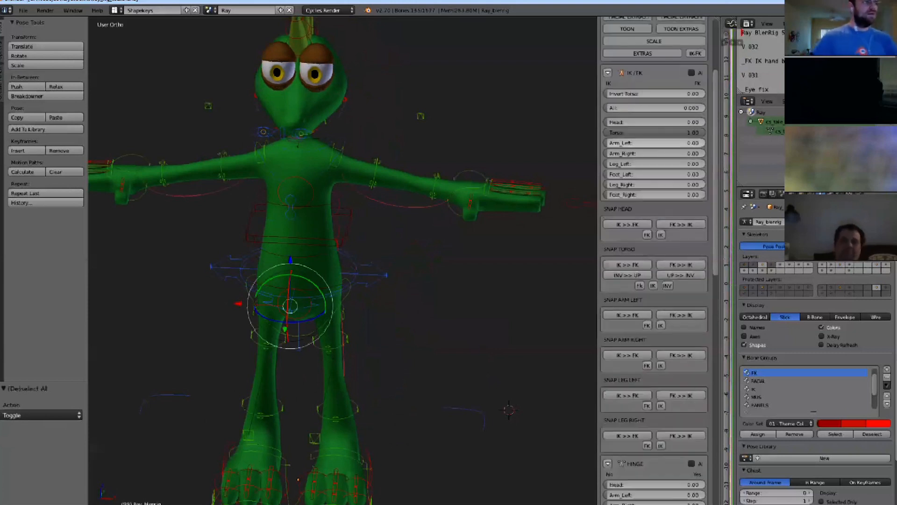
key("a")
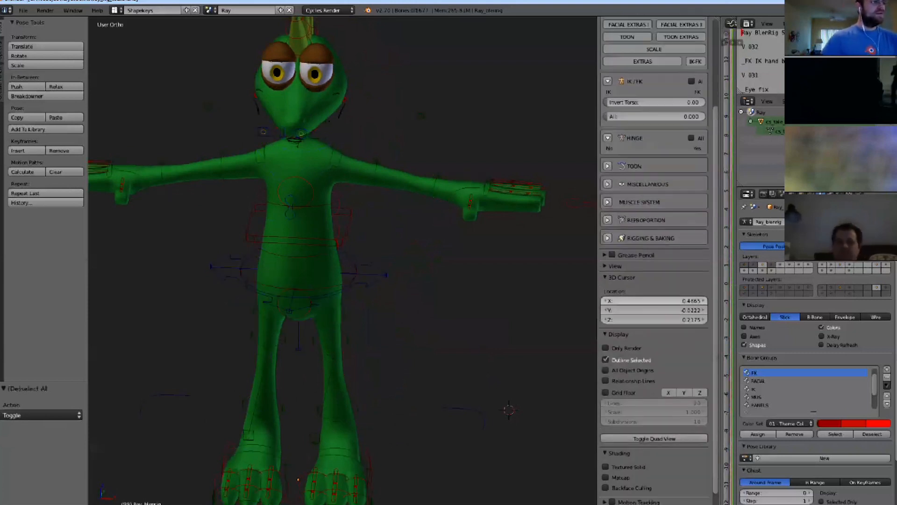
Expand the Toon settings of the BlenRig controls and try moving the left hand's IK control.
scroll(608, 260, "up", 5)
left_click(607, 260)
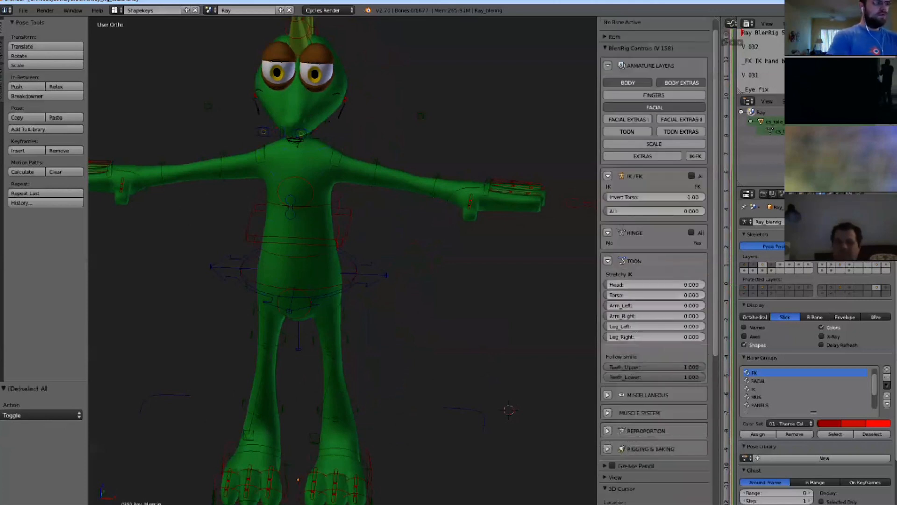
right_click(467, 189)
middle_click_drag(467, 190, 441, 212, "shift")
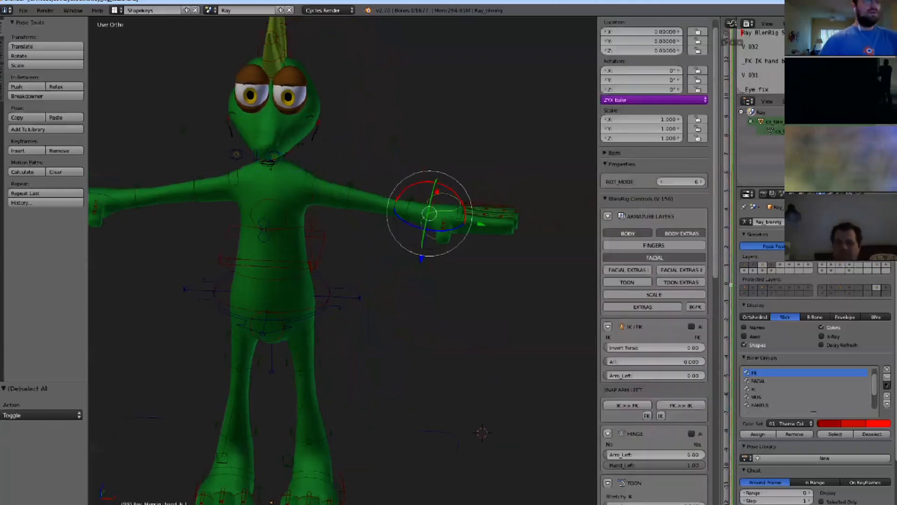
key("g")
right_click(442, 210)
Set the Stretchy IK value of Arm_Left to 1.000 and pull the left hand's IK control outward by about 0.67 on X.
scroll(654, 304, "down", 5)
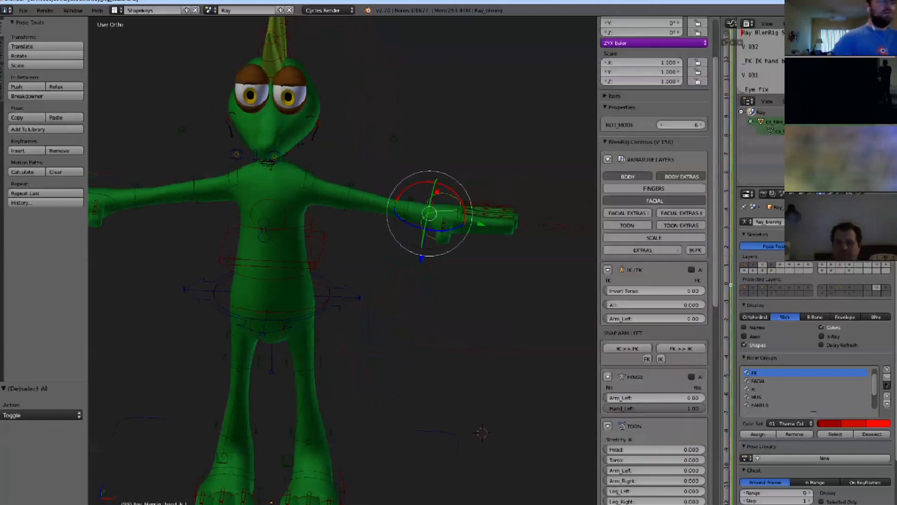
left_click_drag(640, 433, 705, 432)
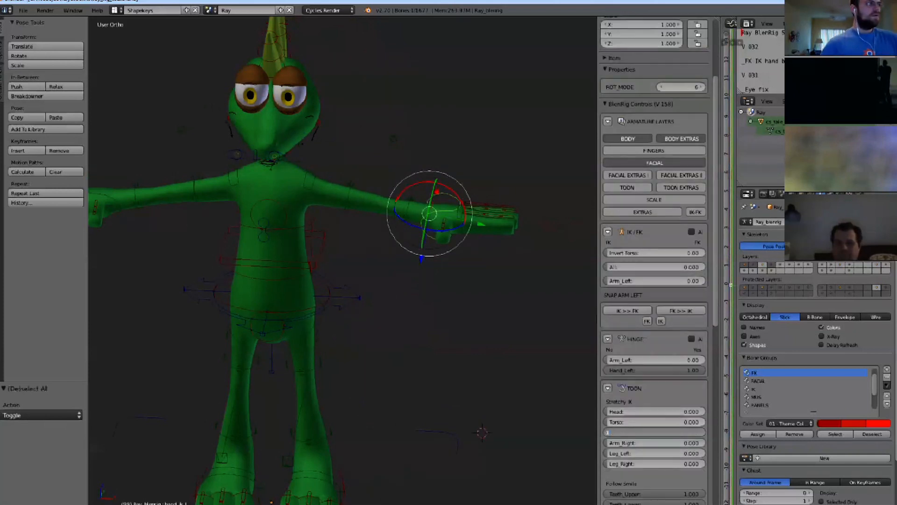
key("g")
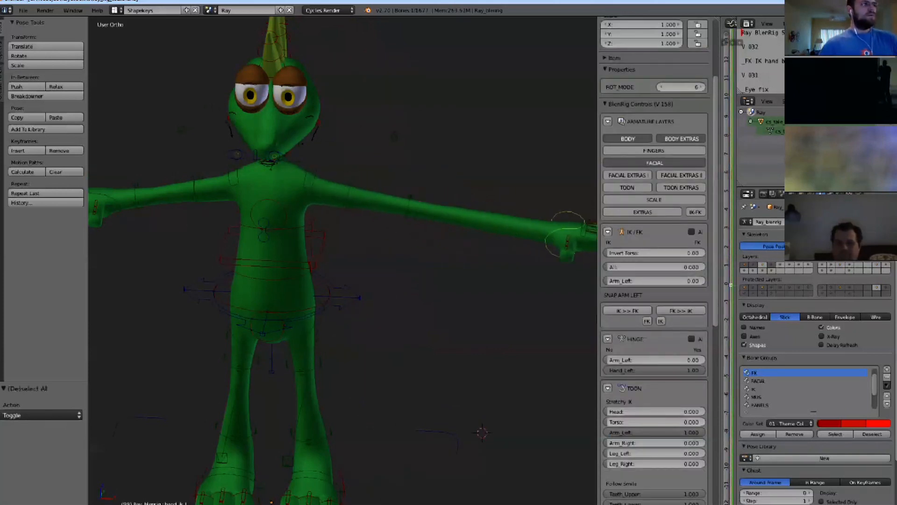
key("Escape")
scroll(415, 189, "down", 5)
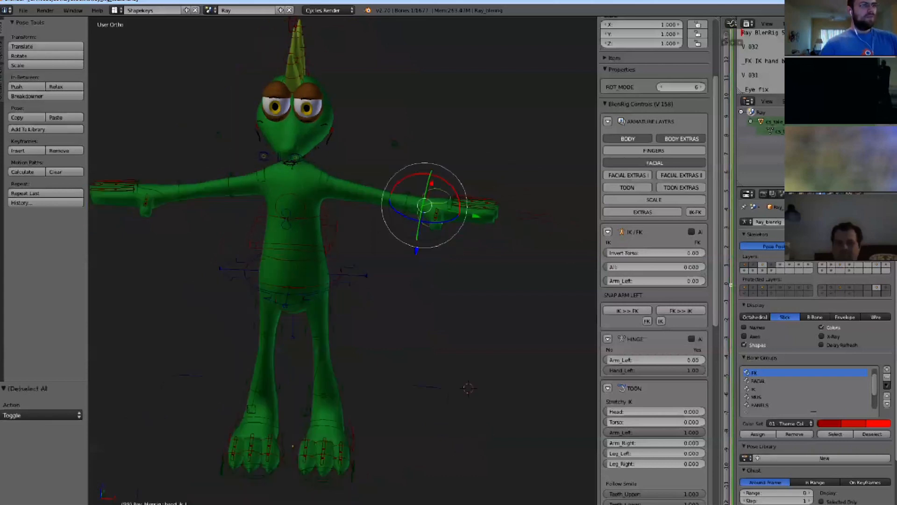
key("g")
left_click(514, 222)
middle_click_drag(514, 222, 491, 215)
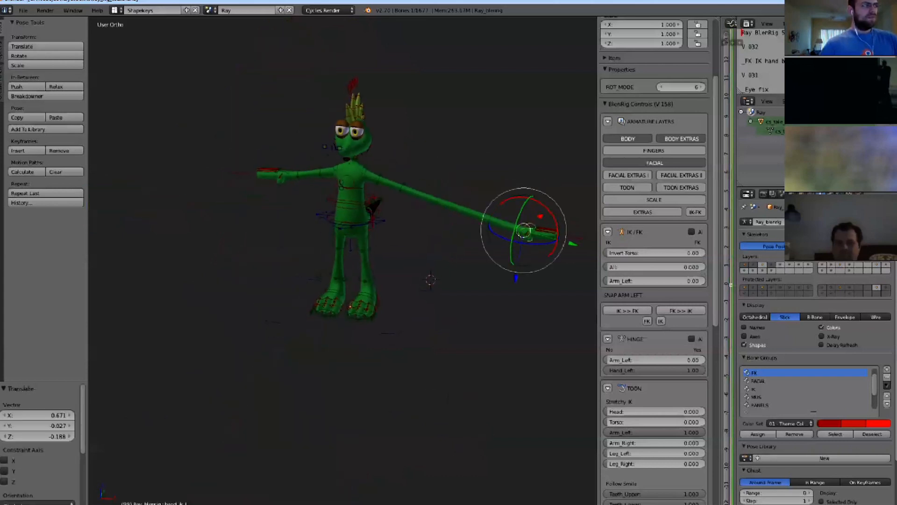
Scale the left upper arm's control by about 2.36.
scroll(407, 182, "up", 3)
right_click(355, 186)
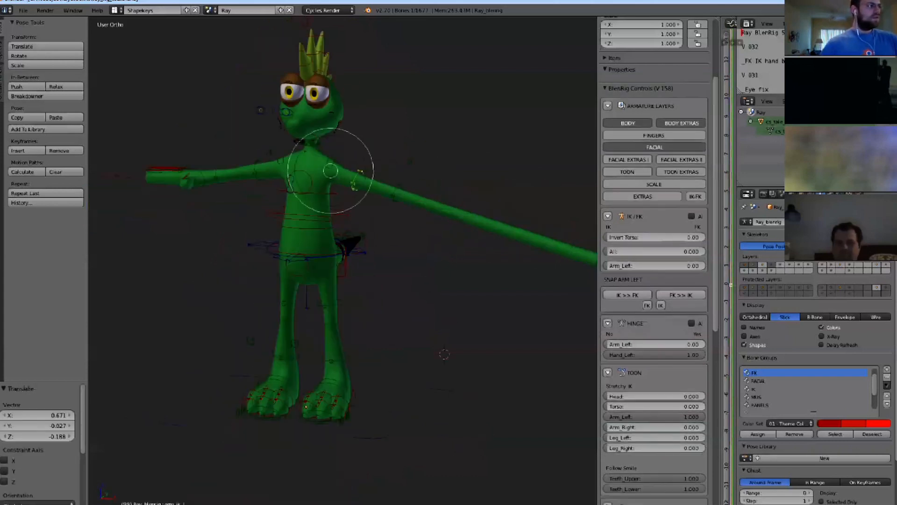
middle_click_drag(360, 189, 367, 233)
key("s")
left_click(411, 303)
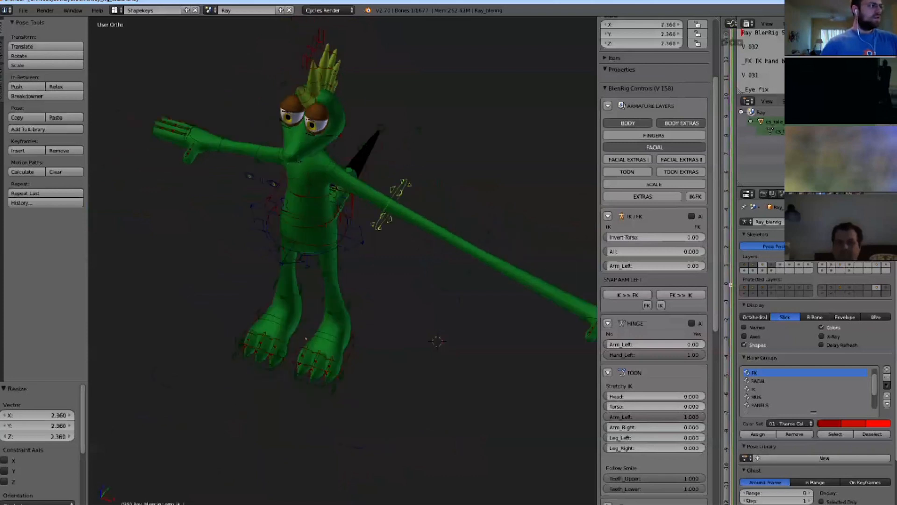
Scale the left leg's control by about 2.54 and another leg control by about 1.18.
middle_click_drag(406, 299, 381, 255)
right_click(329, 288)
key("s")
left_click(355, 332)
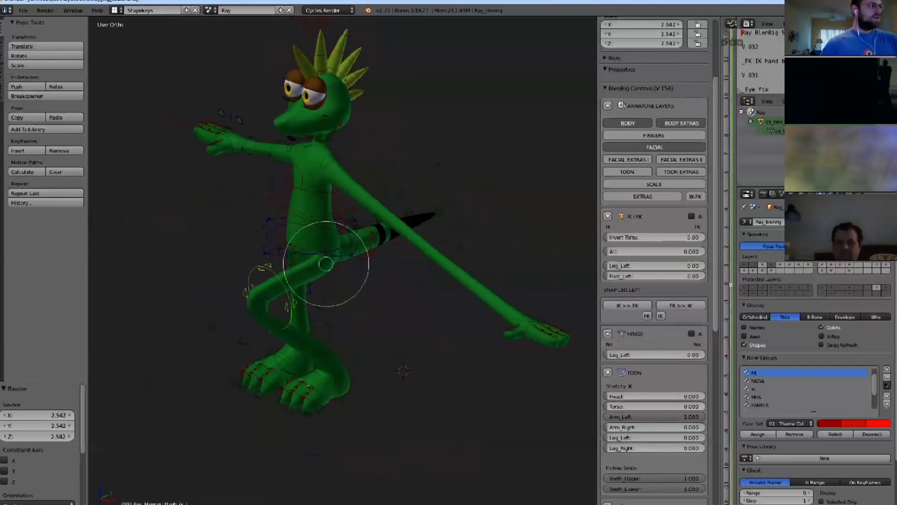
middle_click_drag(360, 327, 385, 344)
right_click(292, 306)
key("s")
left_click(303, 323)
Scale the master torso control, and scale the head control by about 1.94.
scroll(275, 229, "down", 3)
right_click(281, 236)
key("s")
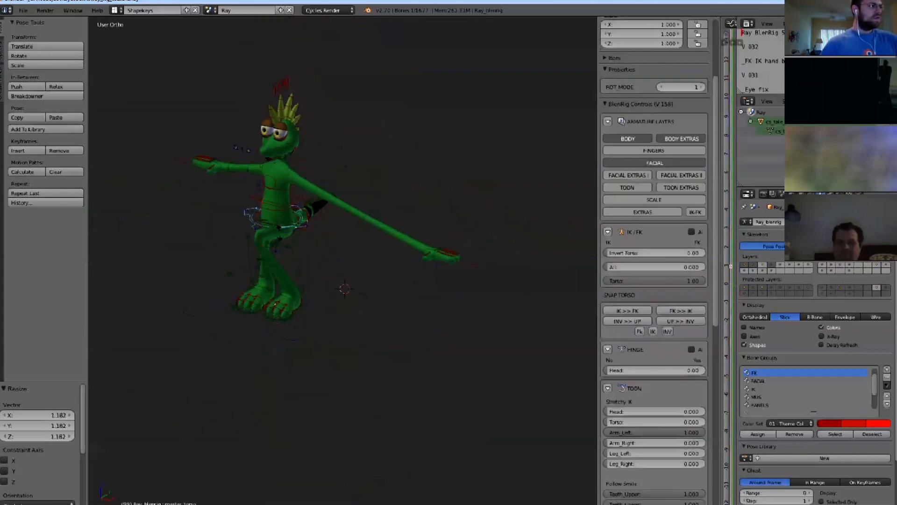
left_click(284, 241)
middle_click_drag(284, 242, 278, 209)
scroll(283, 234, "up", 1)
scroll(308, 228, "up", 1)
right_click(319, 219)
key("s")
left_click(336, 230)
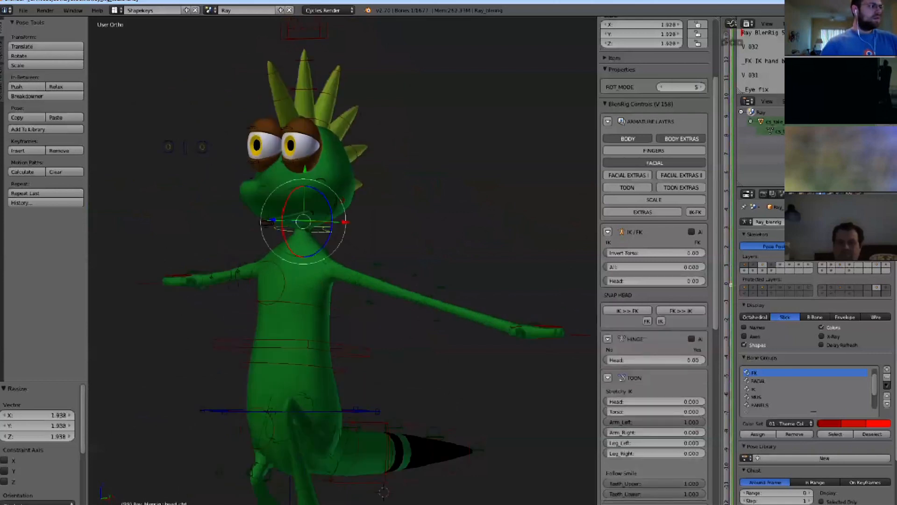
scroll(328, 227, "down", 2)
middle_click_drag(328, 226, 373, 233)
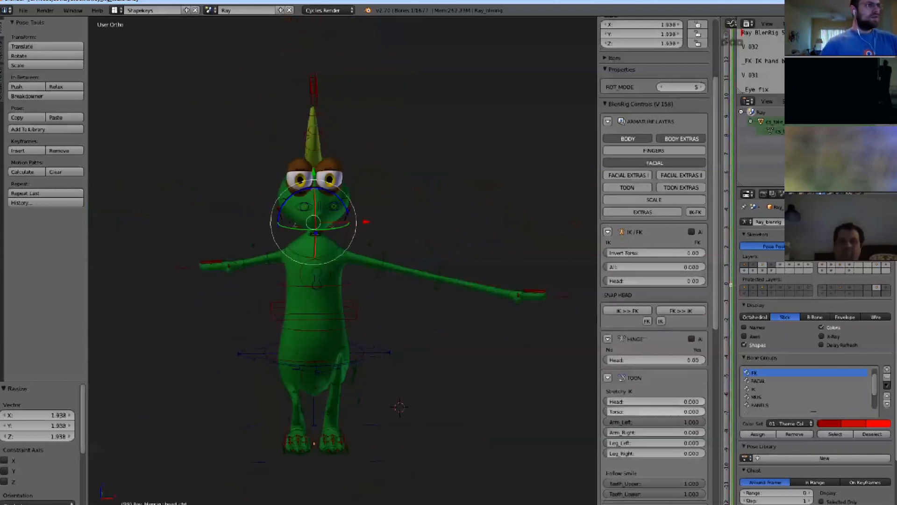
Set the Stretchy IK value of Arm_Left to 0.000 and show the Toon armature layer.
left_click(656, 422)
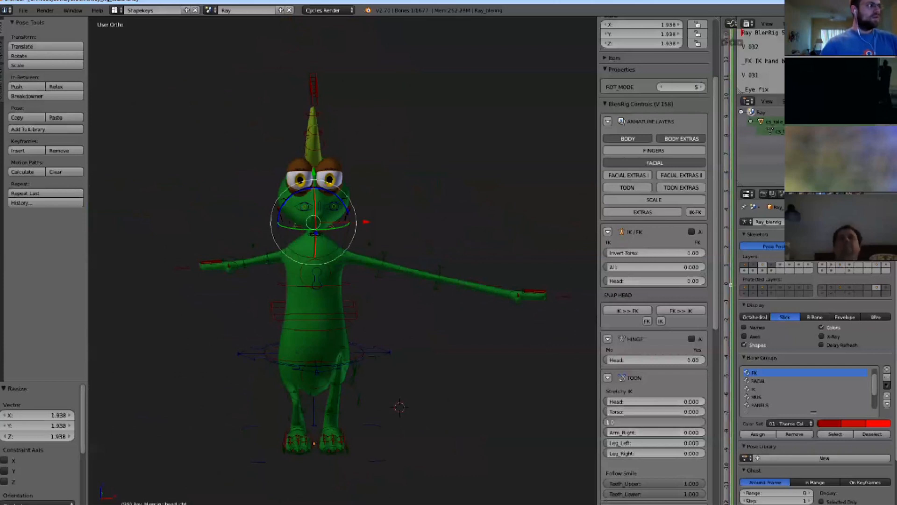
key("Return")
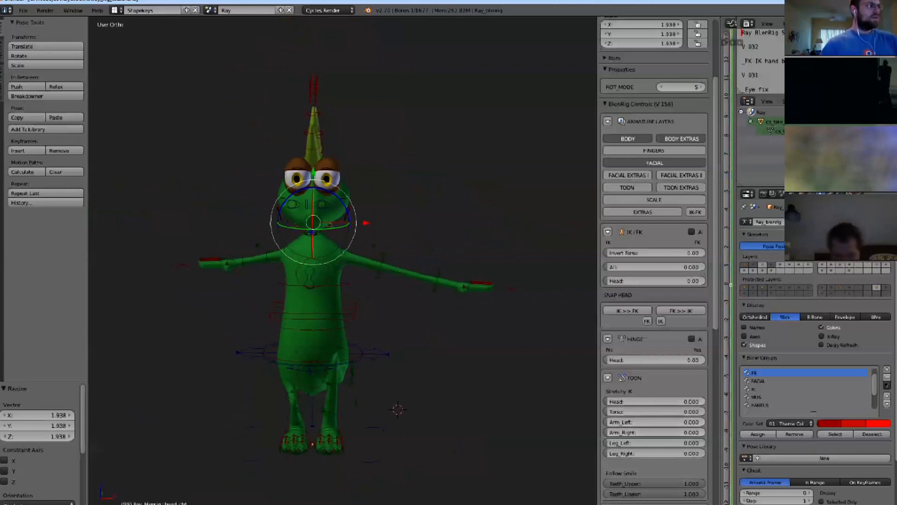
scroll(654, 262, "up", 2)
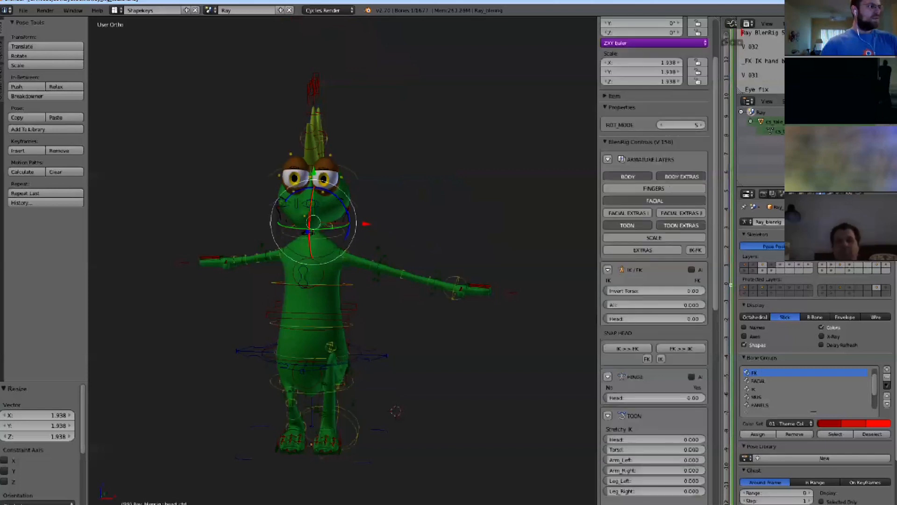
Move the left upper arm's toon control downward by about 0.09 to bend the arm into a curve.
middle_click_drag(402, 262, 363, 280)
scroll(416, 260, "up", 1)
scroll(374, 257, "up", 1)
right_click(375, 256)
key("g")
left_click(375, 280)
scroll(416, 271, "up", 1)
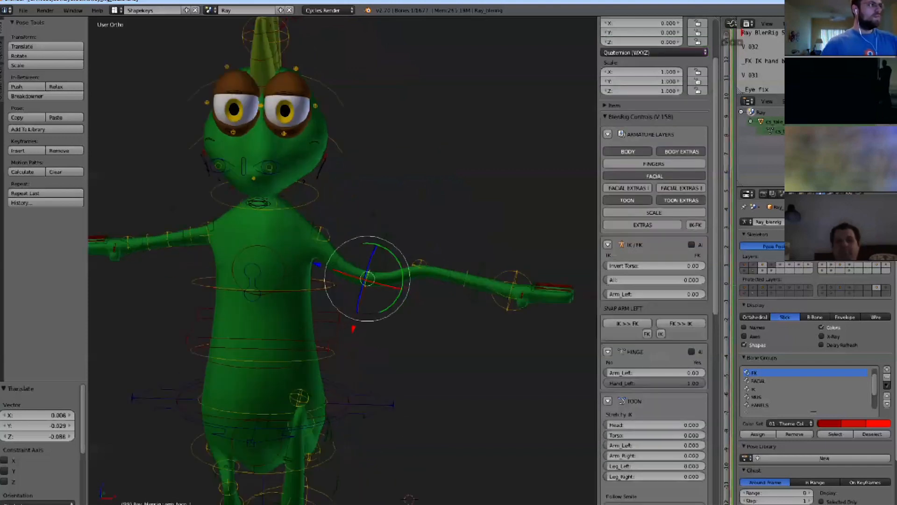
Raise the left elbow's toon control and reposition the left forearm's toon control to curve the arm further.
scroll(421, 271, "up", 1)
right_click(419, 262)
key("g")
left_click(427, 221)
right_click(479, 257)
middle_click_drag(479, 258, 454, 266, "shift")
scroll(533, 246, "up", 2)
key("g")
left_click(552, 225)
Rotate the left forearm's toon control by about 33.7°, trackball-rotate it by about -24.1° and -26.4°, and rotate it by about 9.3°.
key("r")
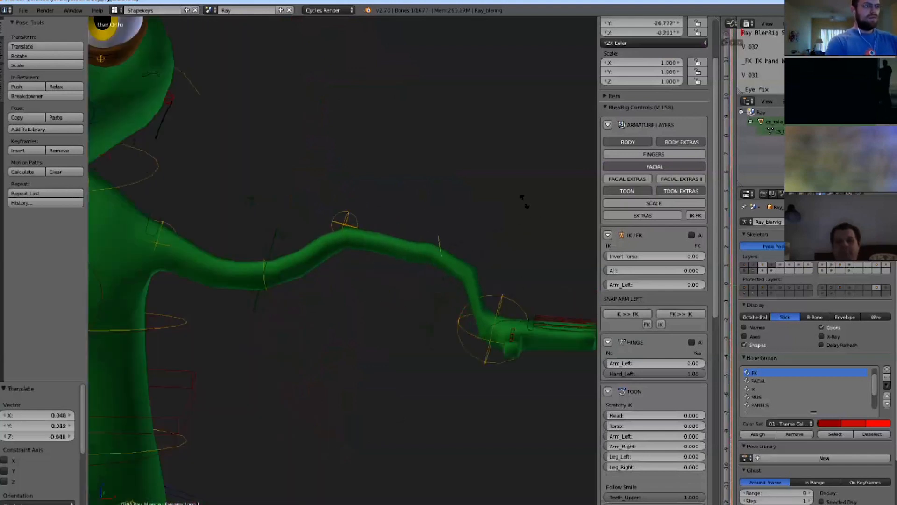
left_click(506, 322)
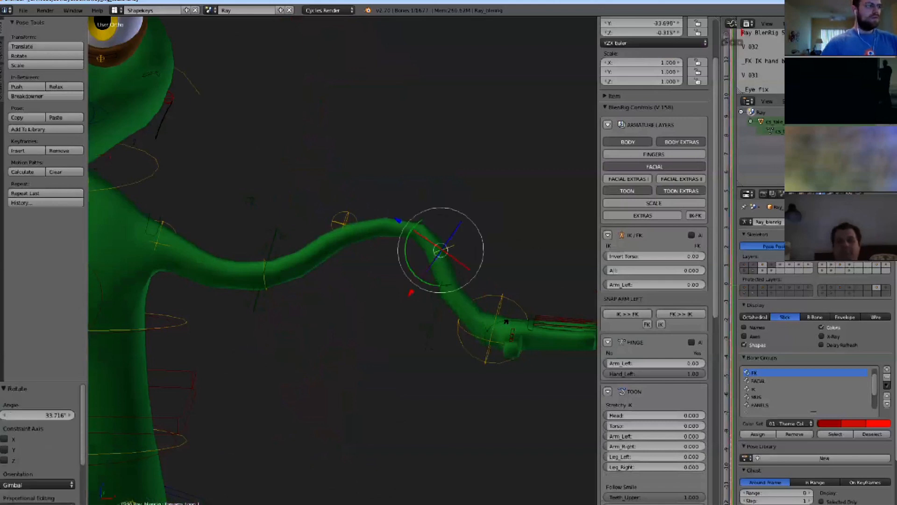
key("r")
key("r")
left_click(506, 321)
middle_click_drag(506, 321, 437, 388)
middle_click_drag(437, 350, 433, 378)
key("r")
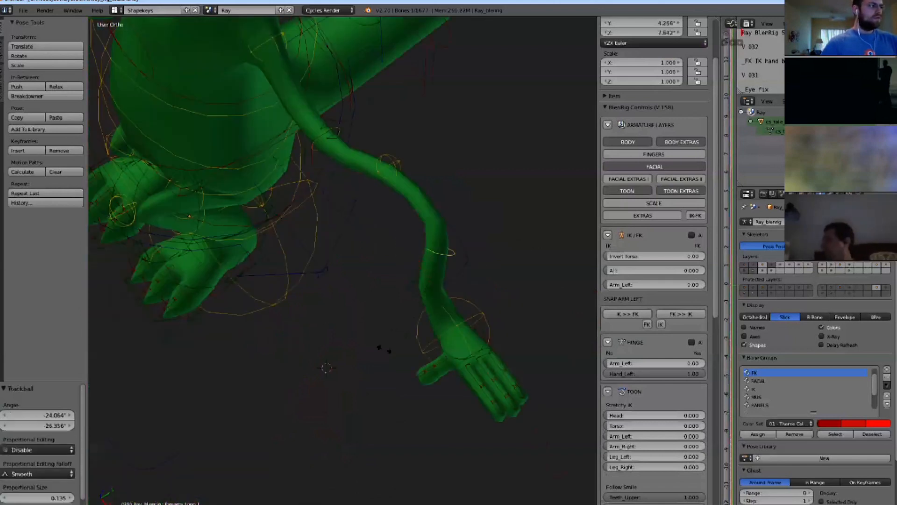
left_click(384, 349)
scroll(384, 350, "down", 4)
middle_click_drag(384, 350, 372, 289)
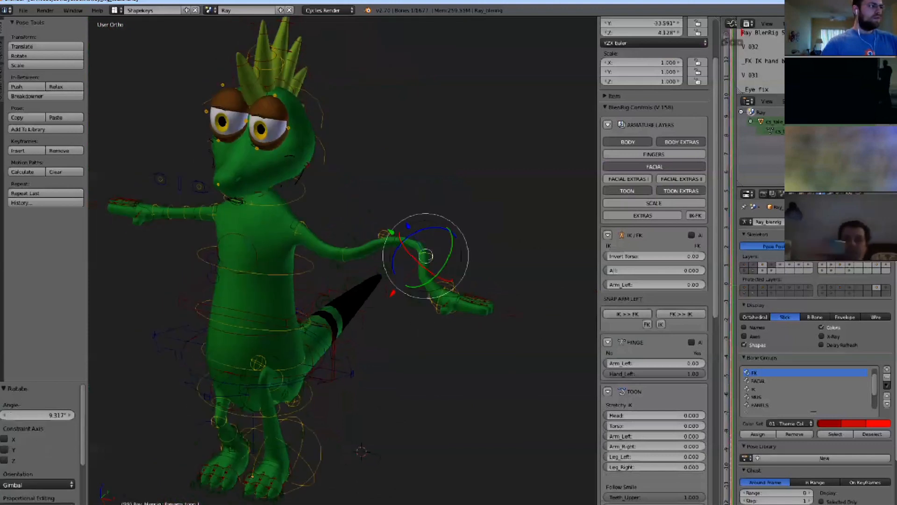
Raise the neck's toon control to stretch the neck and upper torso.
right_click(444, 225)
middle_click_drag(322, 224, 449, 367, "shift")
key("g")
left_click(446, 126)
Raise the head's upper toon control to stretch the head, and trackball-rotate it by about -17.8° and 18.0°.
right_click(461, 271)
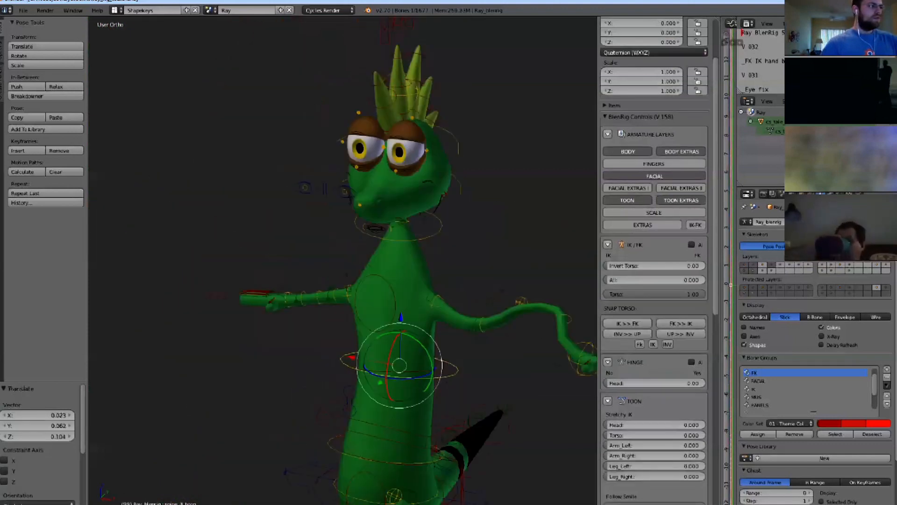
middle_click_drag(444, 262, 434, 330, "shift")
right_click(433, 211)
middle_click_drag(435, 243, 439, 234)
right_click(433, 205)
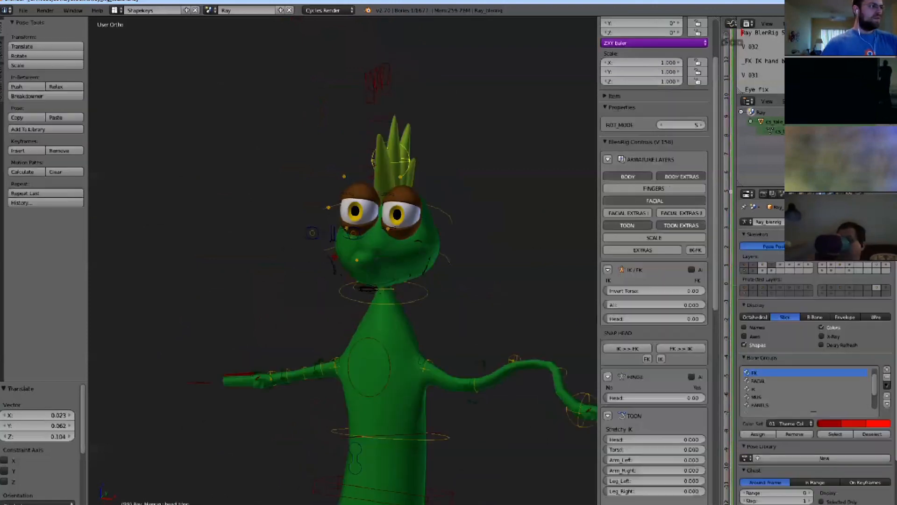
key("g")
left_click(487, 236)
key("r")
key("r")
left_click(504, 221)
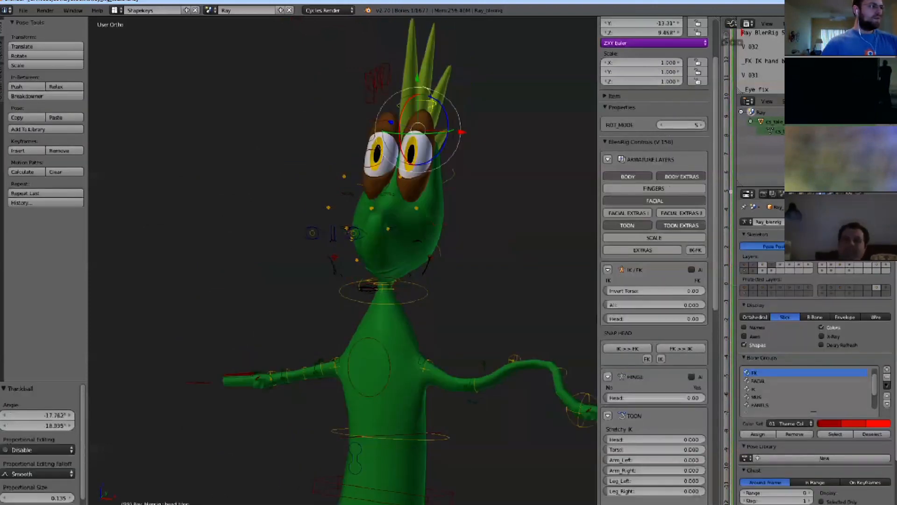
Move the lower face's toon control by about -0.156 on X, -0.021 on Y and 0.065 on Z.
right_click(441, 252)
key("g")
left_click(396, 243)
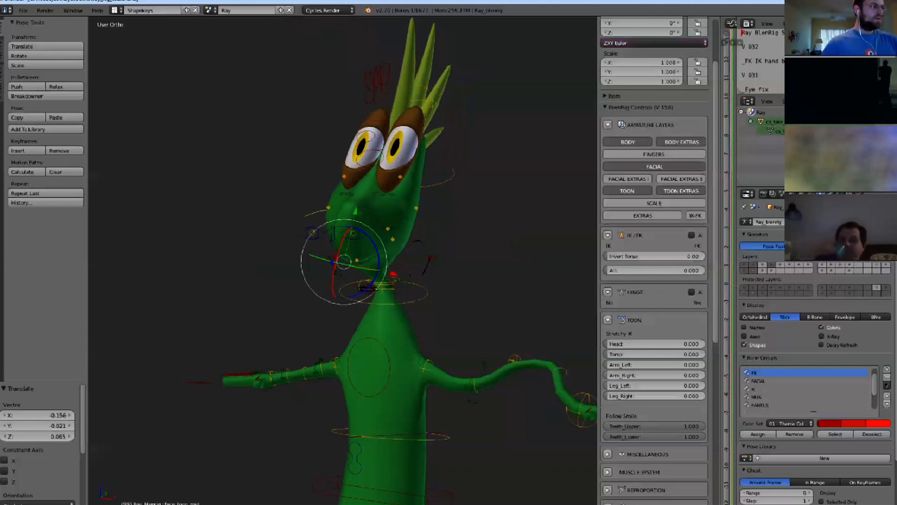
scroll(415, 298, "down", 4)
middle_click_drag(415, 299, 418, 305)
scroll(418, 306, "up", 3)
middle_click_drag(418, 305, 409, 119, "shift")
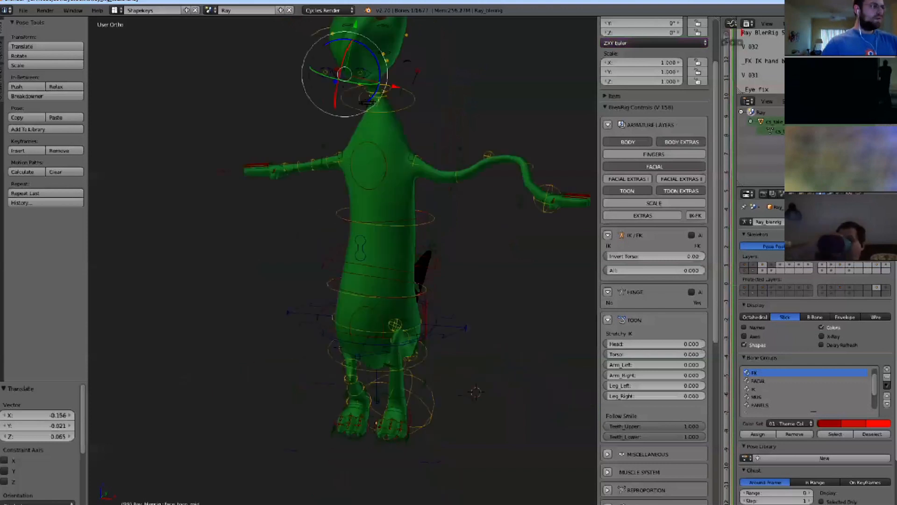
Move the right foot's IK control by about -0.25 on X, -0.046 on Y and 0.045 on Z, and scale it by 2.473.
middle_click_drag(408, 187, 380, 185)
middle_click_drag(336, 435, 346, 439)
right_click(346, 440)
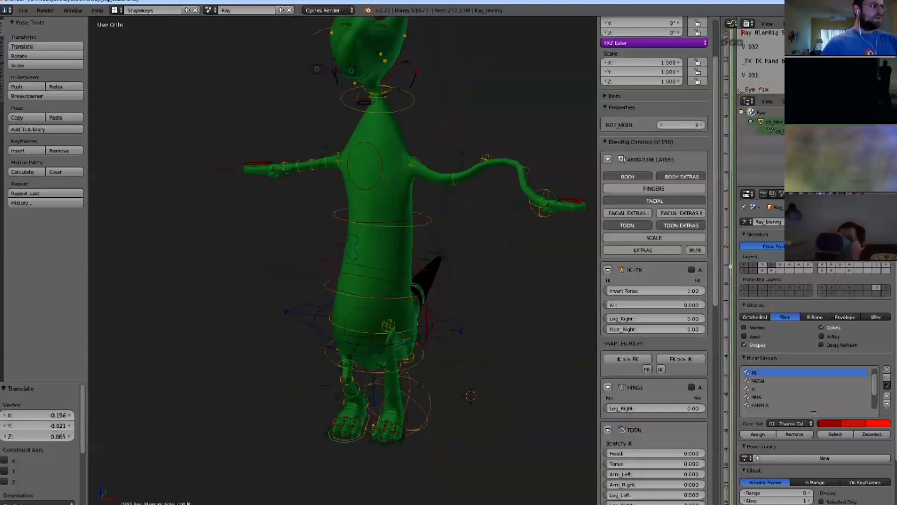
right_click_drag(347, 439, 299, 430)
middle_click_drag(300, 430, 317, 424)
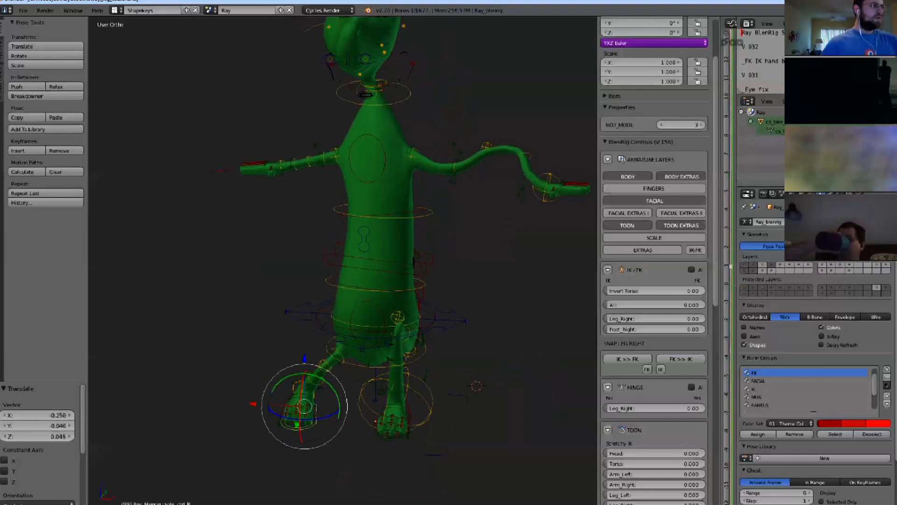
key("s")
left_click(399, 464)
middle_click_drag(399, 465, 433, 457)
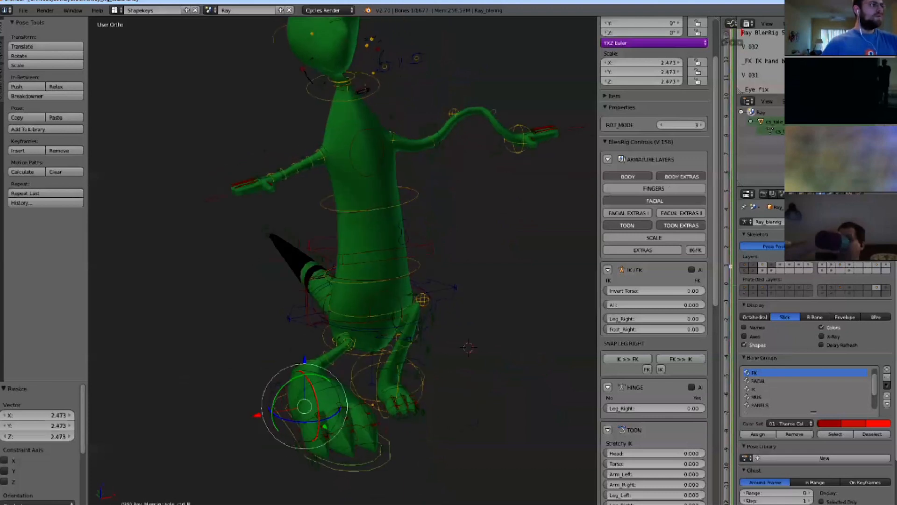
middle_click_drag(467, 280, 481, 276)
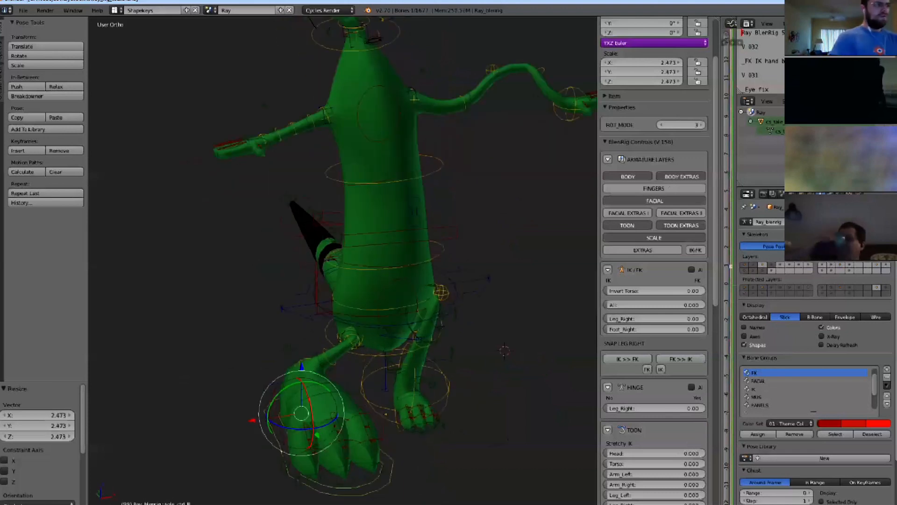
Scale the right leg's scale control by about 2.667 to enlarge the whole leg.
right_click(346, 339)
scroll(346, 340, "up", 2)
scroll(346, 339, "down", 3)
key("s")
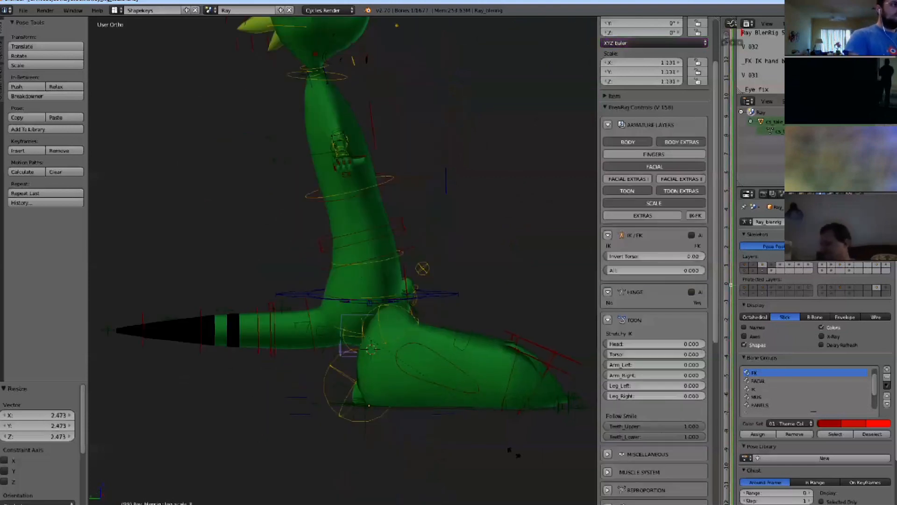
left_click(343, 311)
Raise the torso's master control to lengthen the legs, and scale the right leg's scale control by about 1.237.
right_click(346, 272)
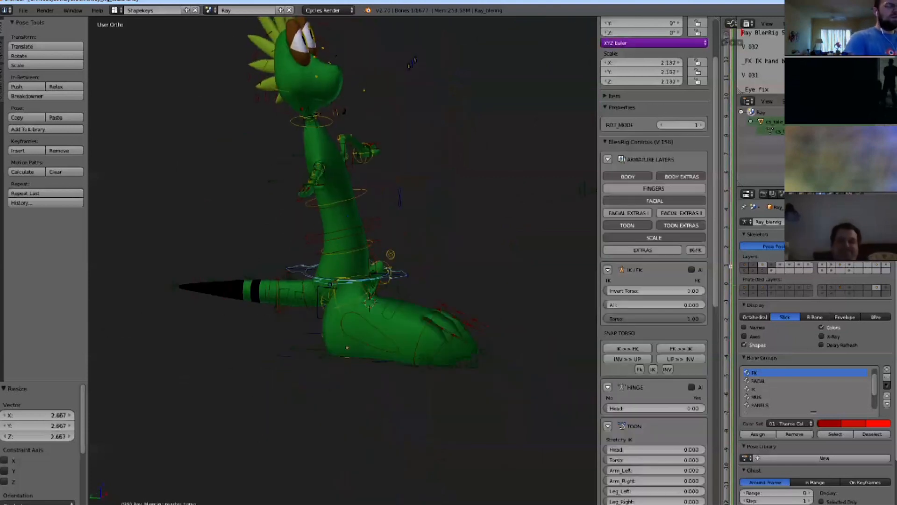
key("s")
left_click(346, 135)
middle_click_drag(449, 275, 313, 280)
middle_click_drag(313, 281, 366, 370, "shift")
key("ctrl+z")
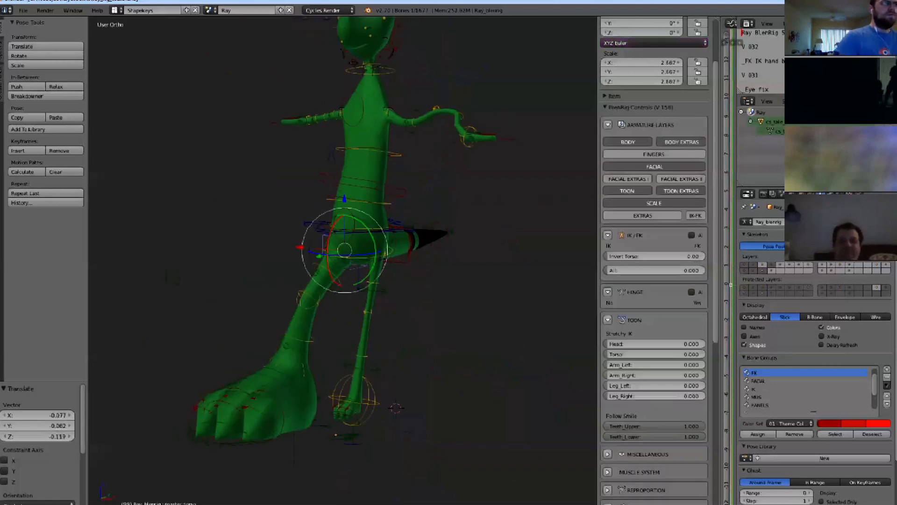
key("s")
left_click(369, 397)
Enlarge the right arm to a scale of about 3.98 with its scale control.
middle_click_drag(370, 397, 388, 492, "shift")
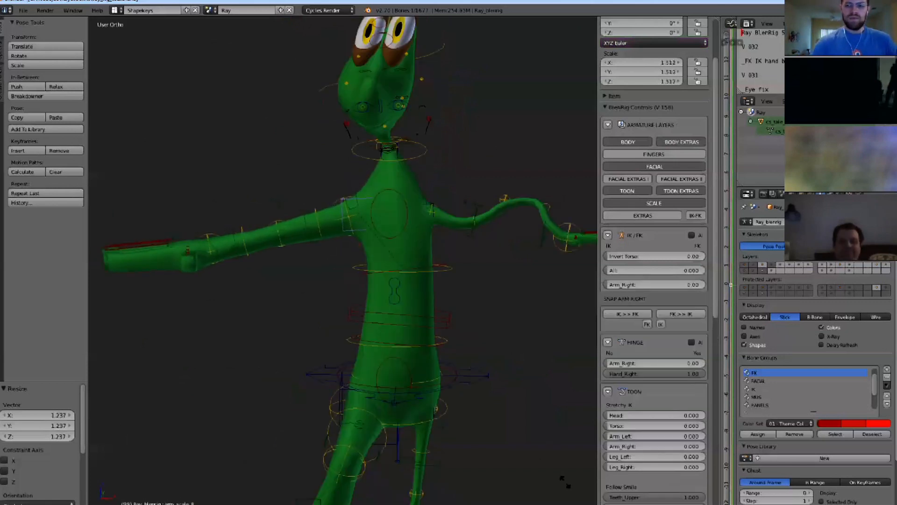
left_click(563, 481)
key("s")
left_click(453, 315)
scroll(402, 232, "down", 3)
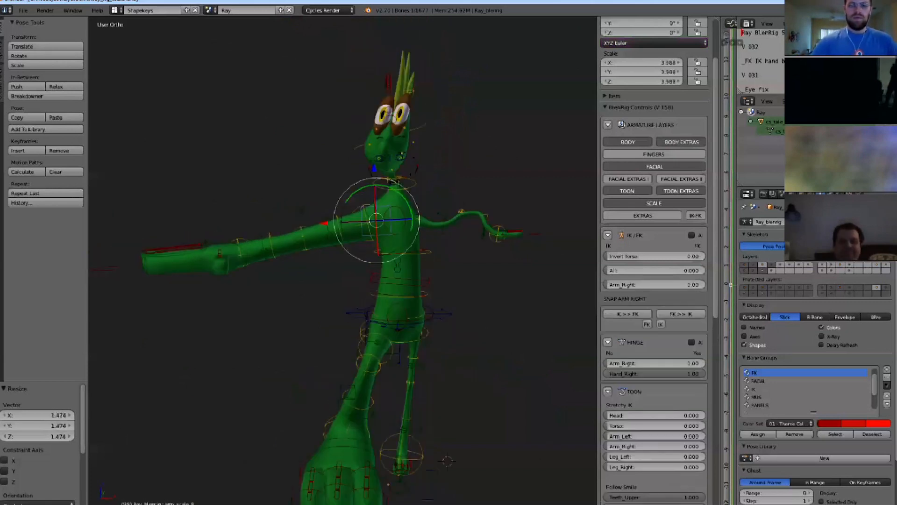
Move the right hand's IK control by about 0.689 on X, -0.046 on Y and -0.215 on Z, and reposition it in front of the body.
right_click(234, 254)
key("g")
left_click(323, 280)
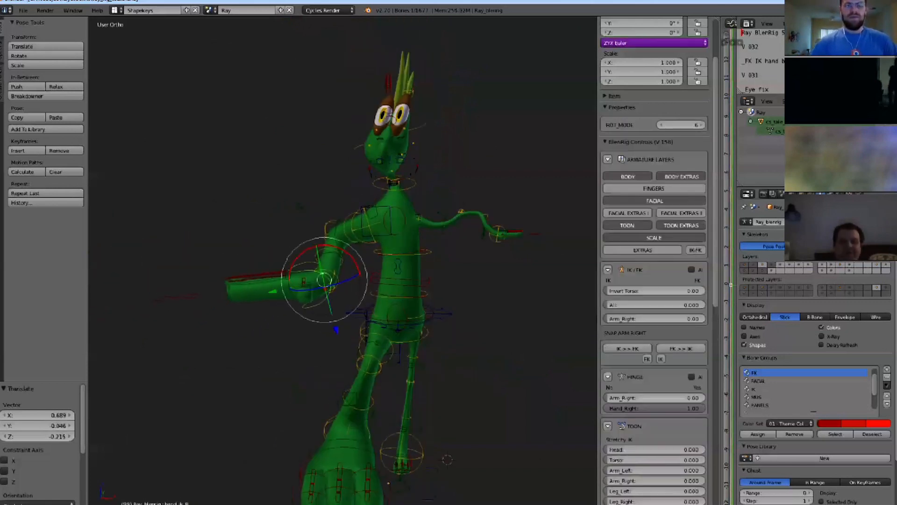
middle_click_drag(324, 279, 402, 299)
key("g")
left_click(332, 305)
key("g")
left_click(363, 290)
key("g")
left_click(384, 286)
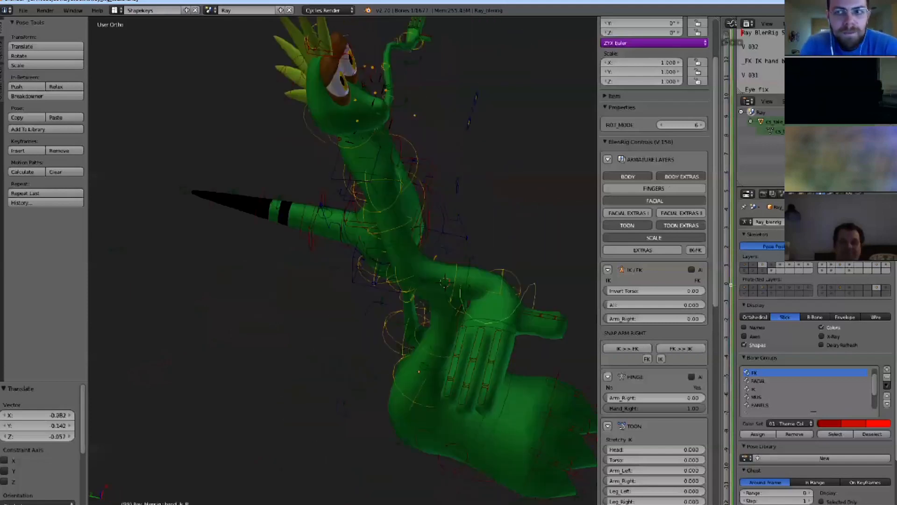
key("g")
left_click(476, 300)
Move the right arm's toon controls, shifting the last one by about -0.517 on X, -0.802 on Y and -0.292 on Z.
middle_click_drag(477, 299, 290, 299)
right_click(518, 306)
right_click(442, 323)
key("g")
left_click(457, 325)
right_click(500, 285)
key("g")
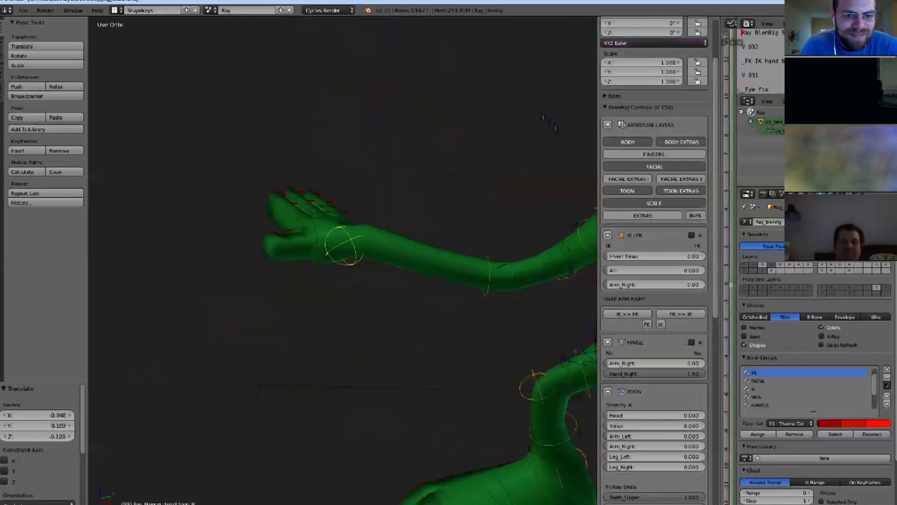
left_click(294, 273)
scroll(293, 273, "down", 4)
Move the lower spine control by about 0.013 on X, 0.043 on Y and 0.100 on Z.
middle_click_drag(415, 200, 394, 139)
scroll(394, 139, "up", 7)
right_click(442, 339)
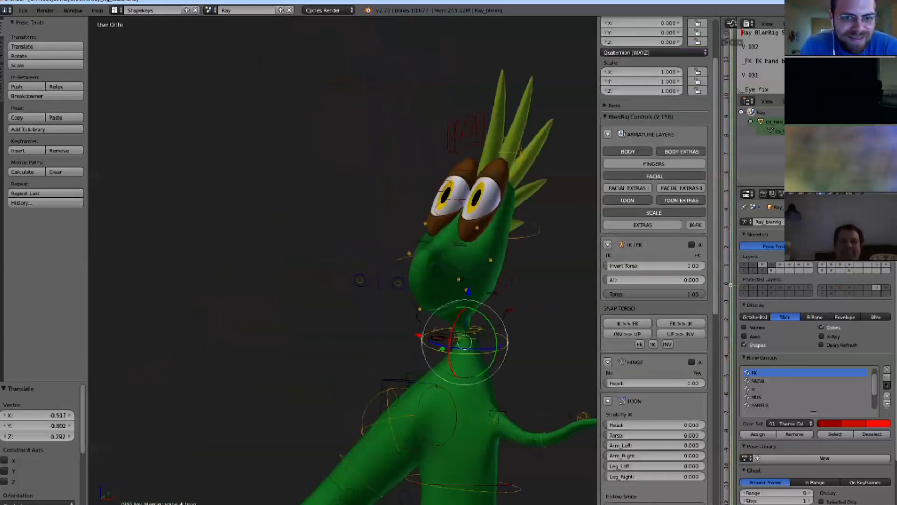
scroll(395, 323, "down", 7)
scroll(396, 323, "up", 3)
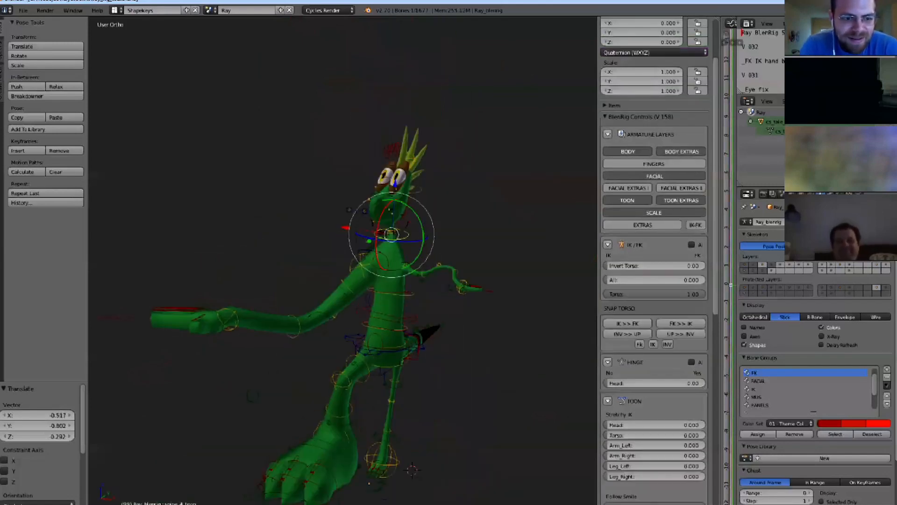
right_click(381, 345)
right_click(381, 329)
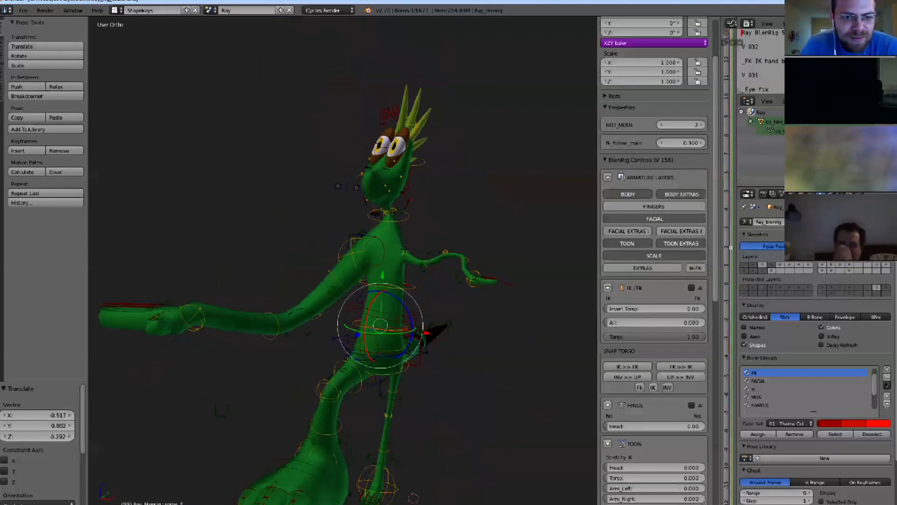
key("g")
left_click(384, 330)
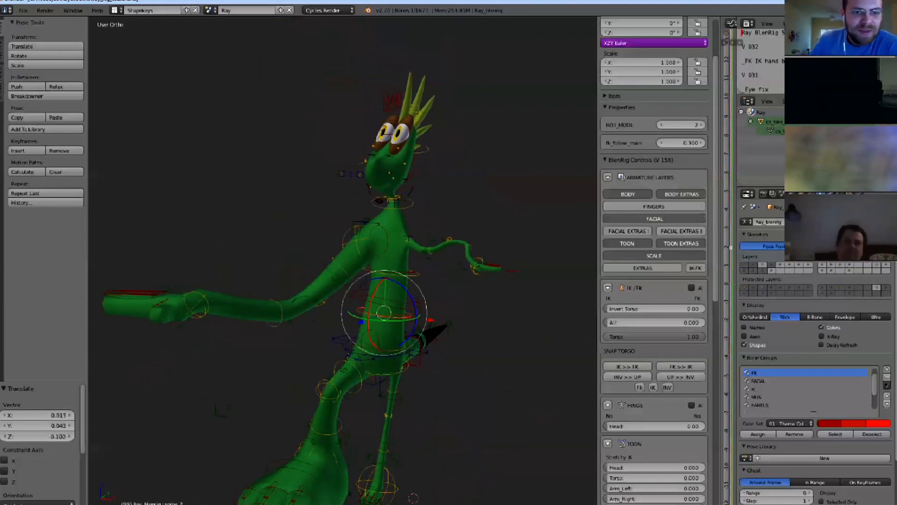
Reset all pose controls to return the character to its rest pose, and deselect everything.
middle_click_drag(384, 330, 308, 332)
scroll(318, 318, "down", 3)
key("a")
scroll(327, 329, "down", 3)
key("KP_1")
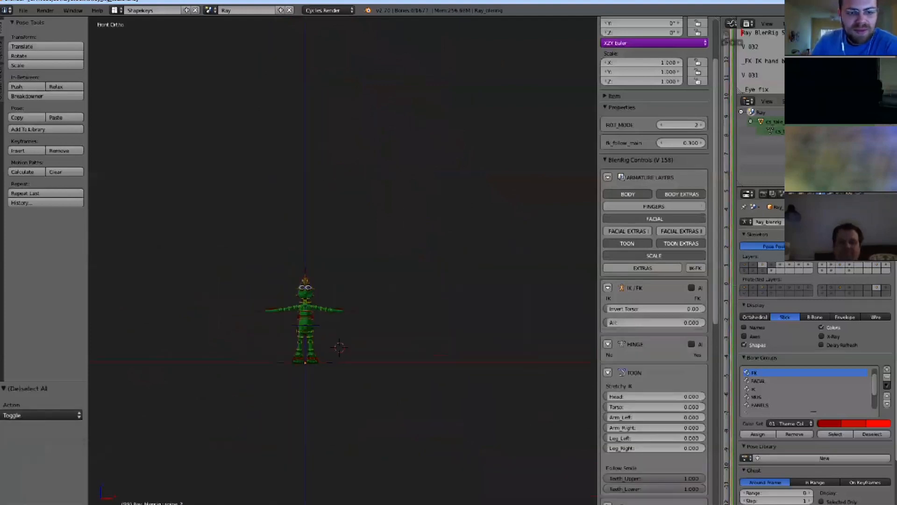
scroll(299, 322, "up", 4)
middle_click_drag(369, 390, 393, 406)
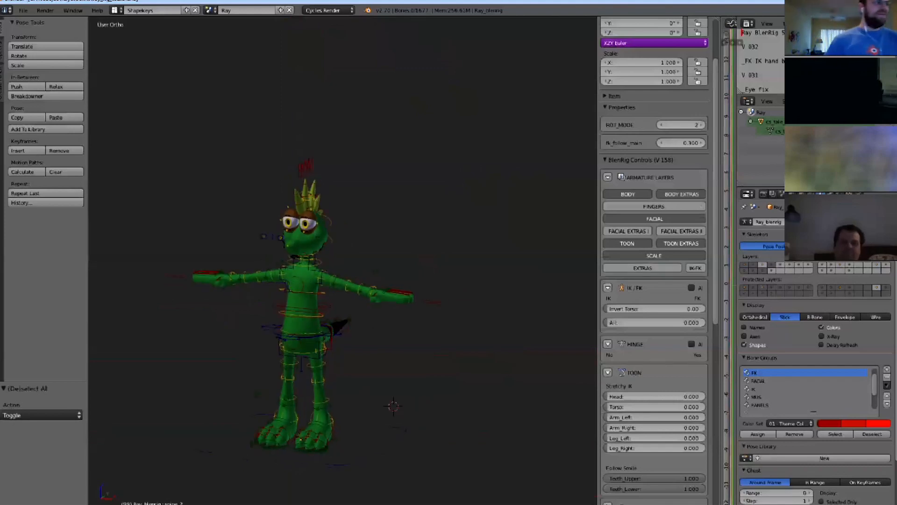
Hide the Toon, Scale, Toon Extras and Body Extras armature layers.
scroll(204, 279, "up", 3)
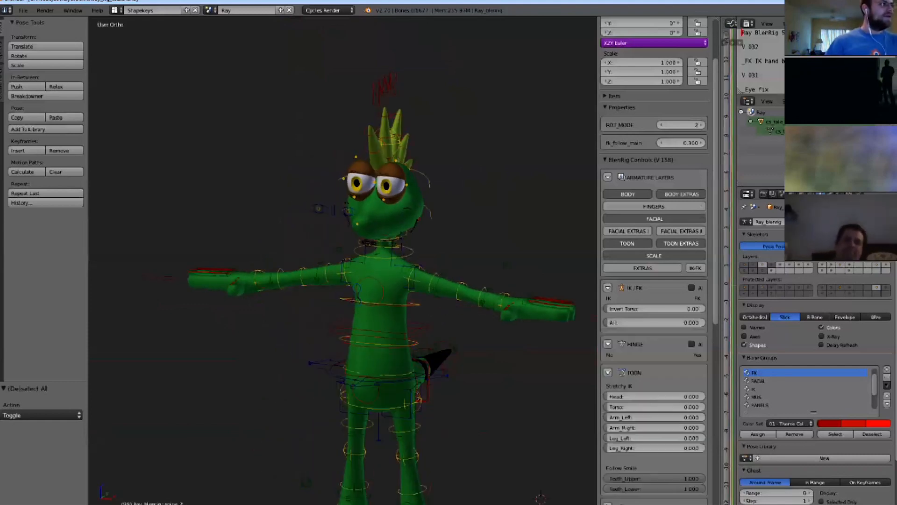
key("KP_1")
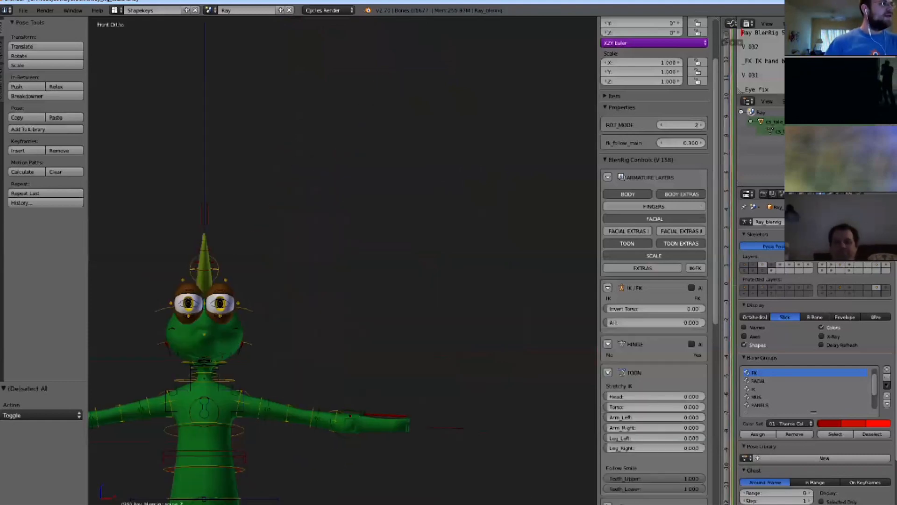
middle_click_drag(299, 299, 399, 196, "shift")
middle_click_drag(400, 197, 308, 208)
scroll(309, 208, "up", 2)
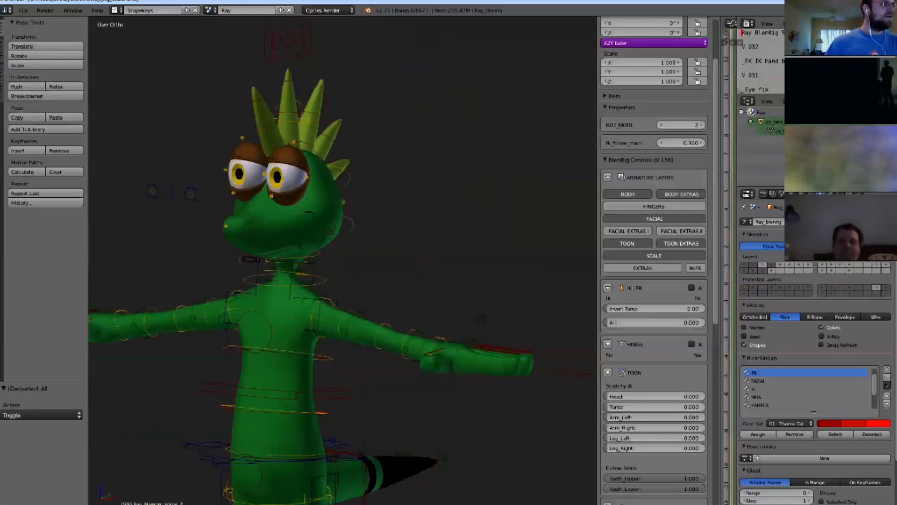
scroll(232, 171, "up", 3)
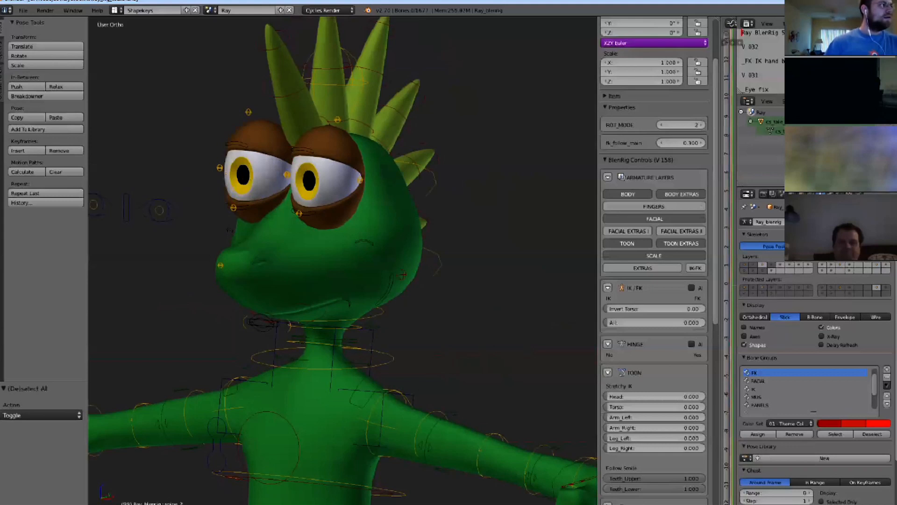
left_click(627, 243)
left_click(655, 255)
left_click(681, 244)
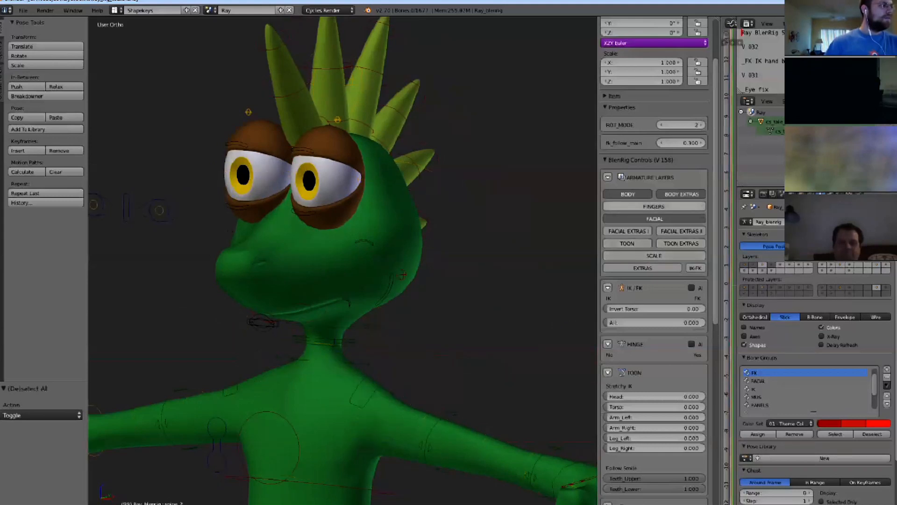
left_click(681, 194)
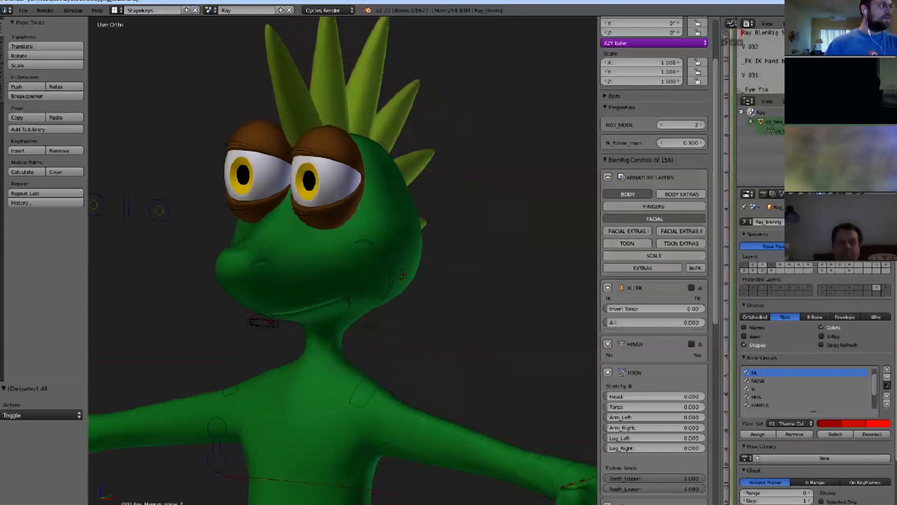
Open the mouth by moving the mouth control about 0.018 on X, 0.009 on Y and -0.027 on Z.
right_click(263, 322)
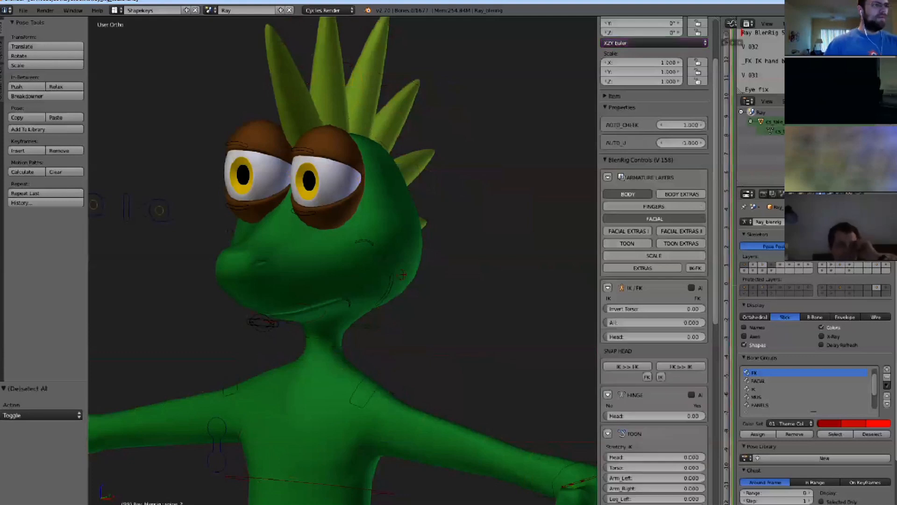
middle_click_drag(263, 322, 309, 290, "shift")
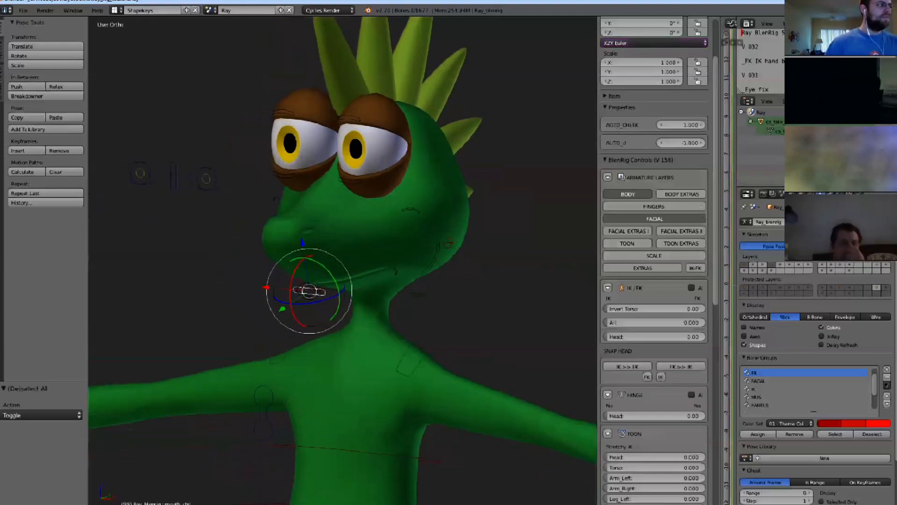
scroll(310, 290, "up", 2)
scroll(310, 291, "down", 2)
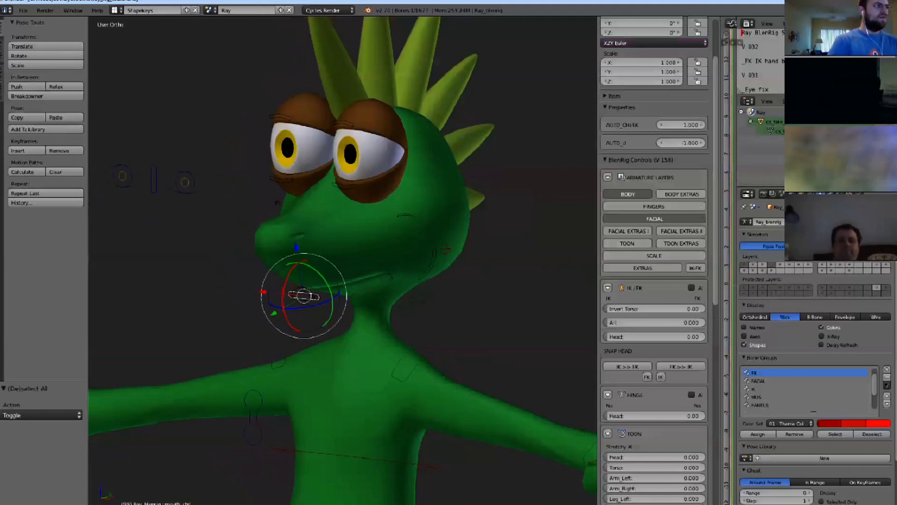
scroll(319, 321, "up", 1)
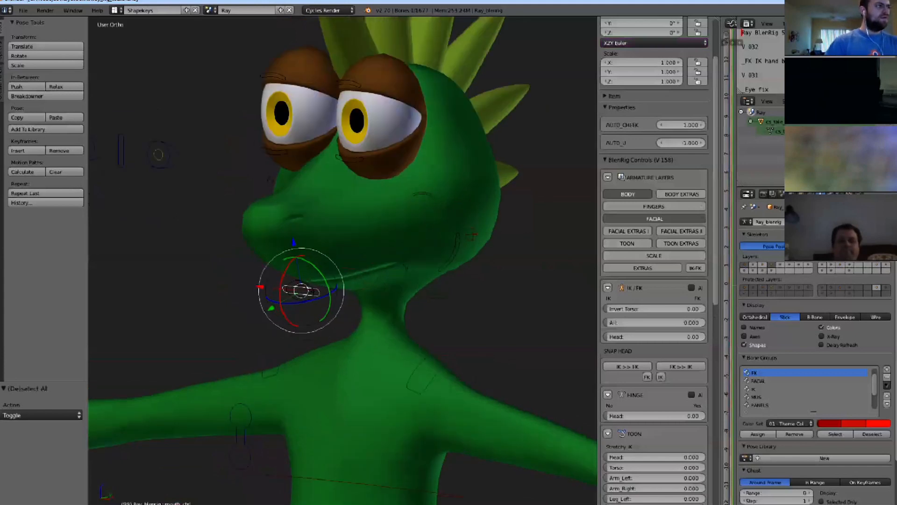
scroll(182, 275, "up", 1)
scroll(182, 276, "up", 1)
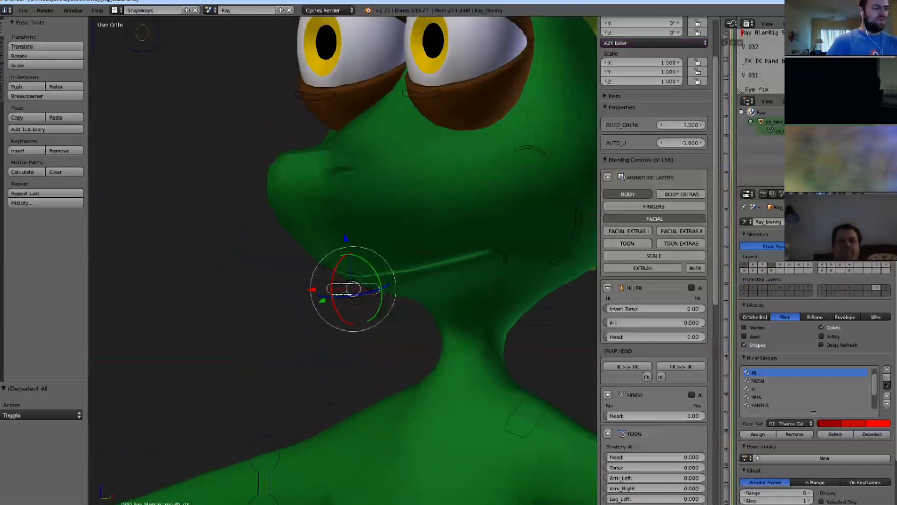
middle_click_drag(353, 299, 361, 304)
key("g")
left_click(386, 331)
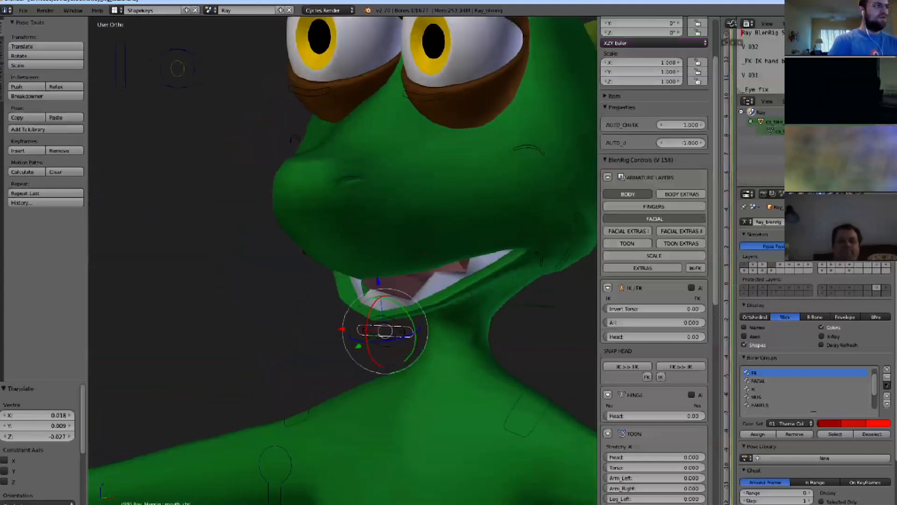
Move the mouth control by about 0.028, 0.016 and -0.030 to open it wider, and by about -0.034, -0.023 and 0.064 to close it.
scroll(385, 331, "down", 2)
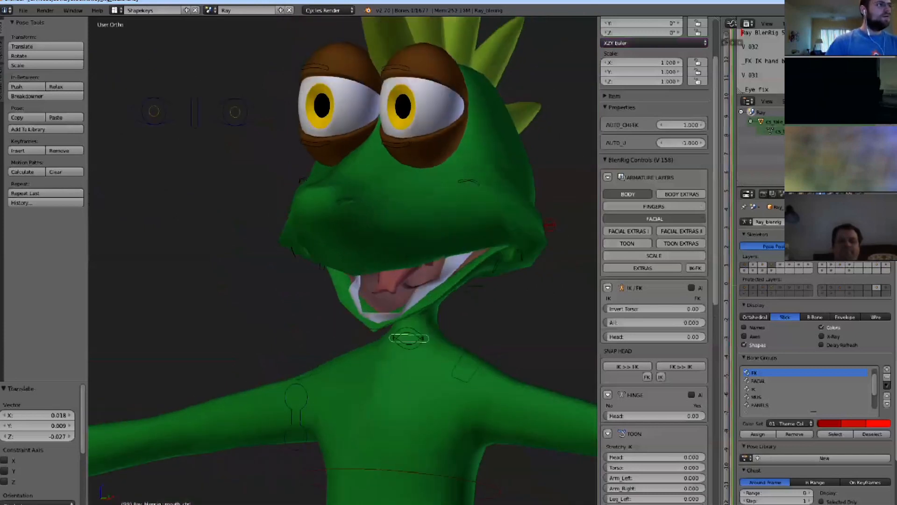
left_click(405, 340)
middle_click_drag(405, 340, 435, 313)
key("g")
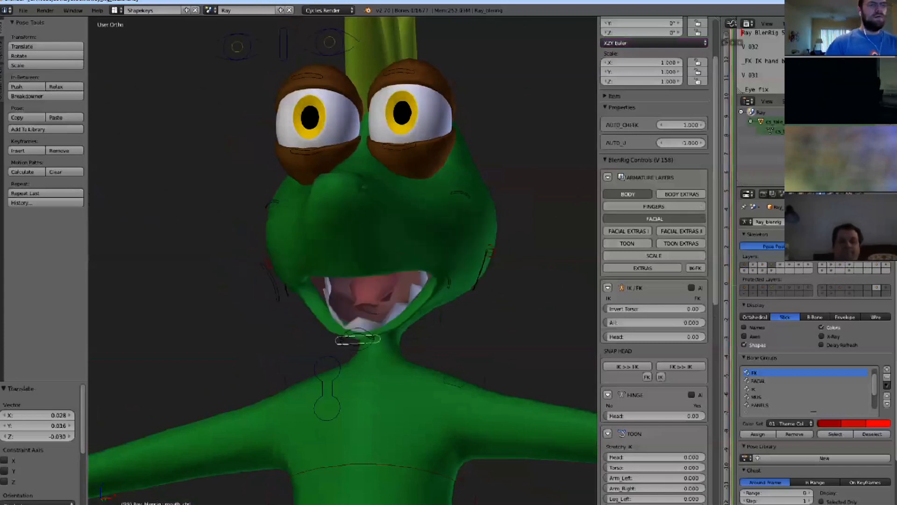
left_click(363, 269)
scroll(364, 270, "up", 2)
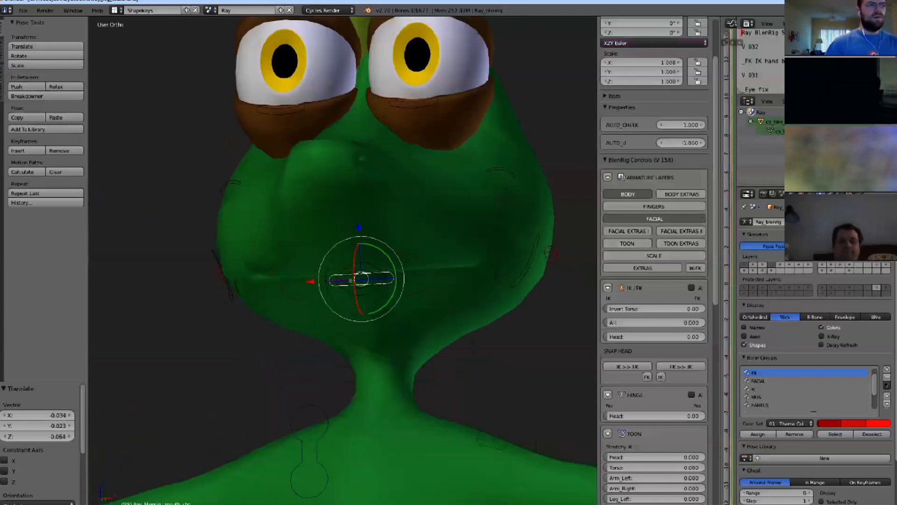
Raise the mouth control about 0.013 on Z, then lower it about 0.046 on Z to part the lips.
middle_click_drag(401, 276, 336, 274)
key("g")
left_click(356, 259)
scroll(356, 259, "up", 2)
key("g")
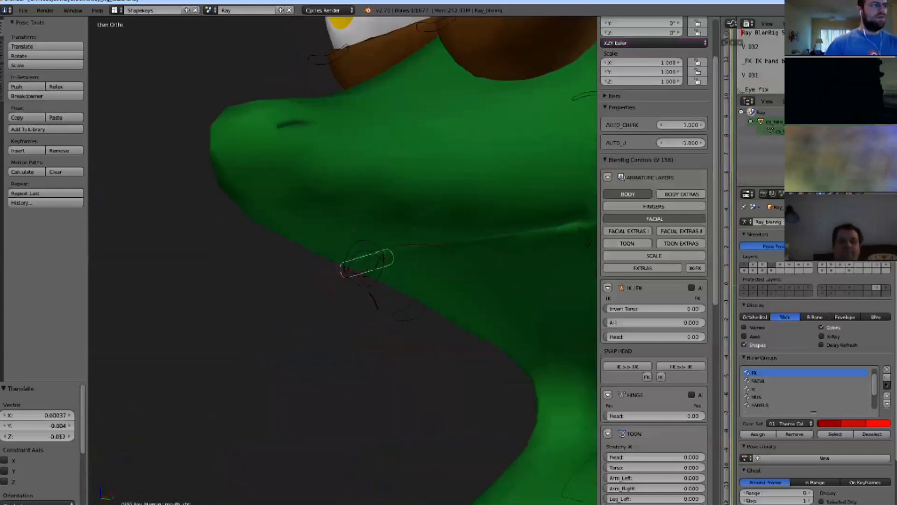
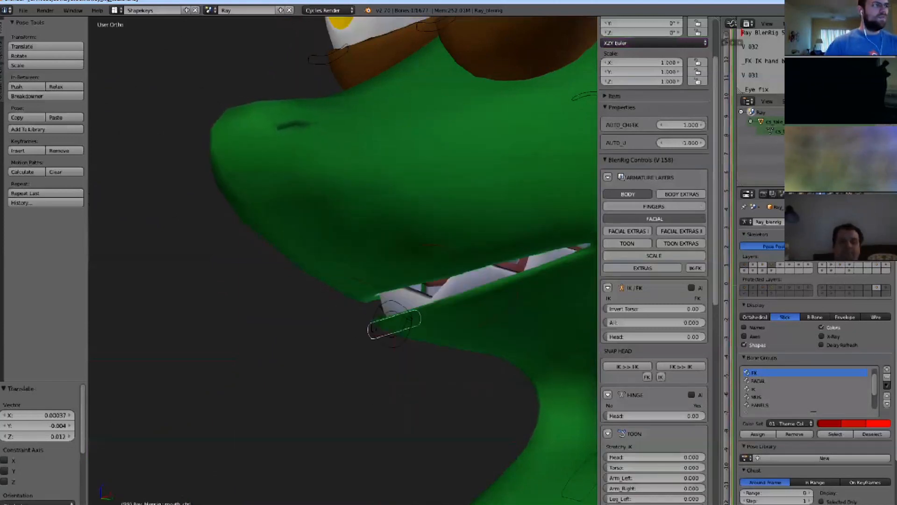
left_click(351, 322)
scroll(351, 323, "down", 1)
scroll(355, 321, "down", 2)
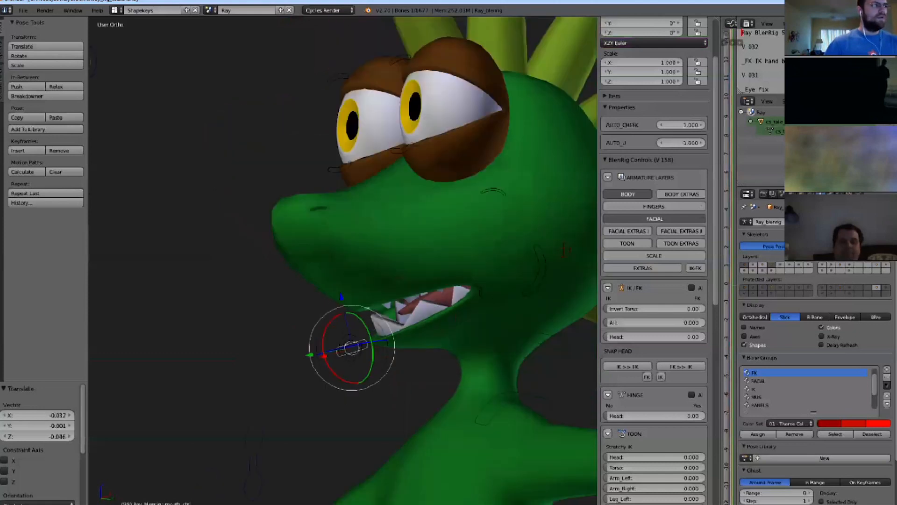
Open the mouth further by moving the mouth control about -0.011 on X and -0.017 on Z.
key("g")
left_click(351, 336)
middle_click_drag(351, 336, 374, 315)
scroll(413, 315, "up", 2)
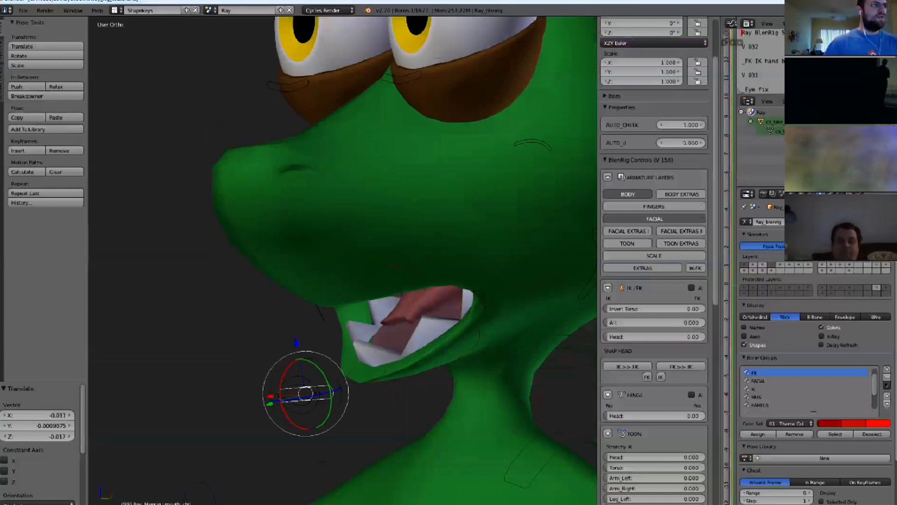
Show the armature layer holding the facial deformation bones, enable X-Ray, and set the bone display to B-Bone.
left_click(886, 265)
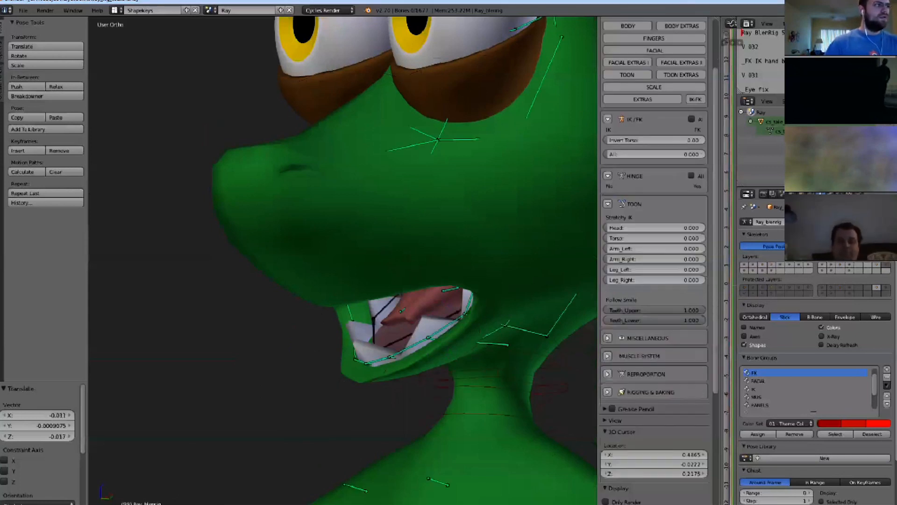
left_click(822, 336)
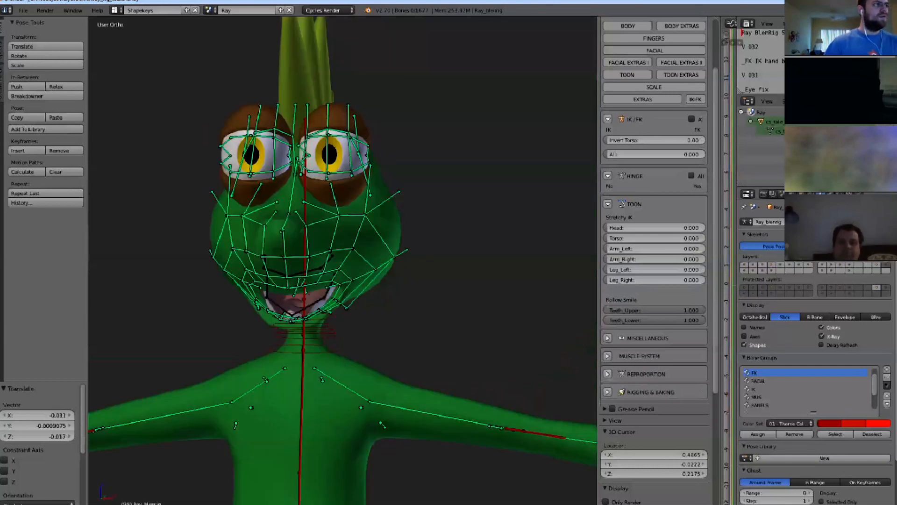
left_click(815, 317)
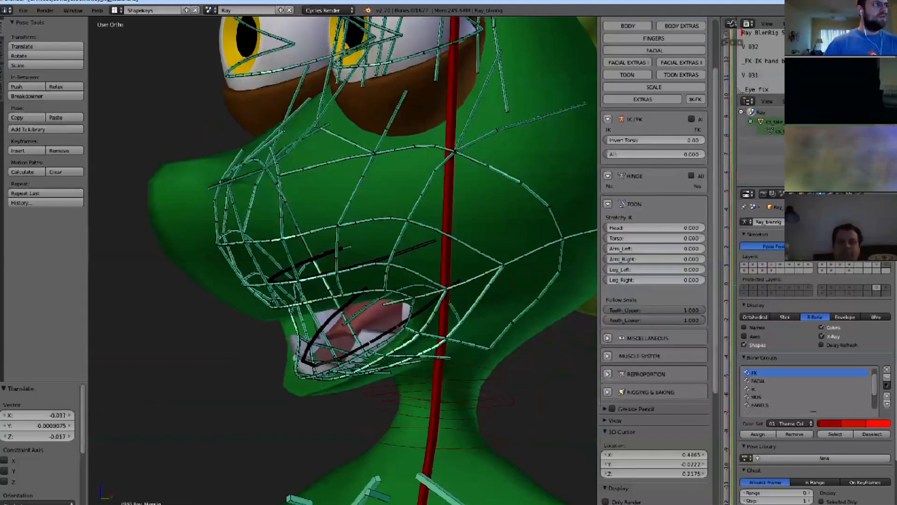
middle_click_drag(342, 260, 346, 261)
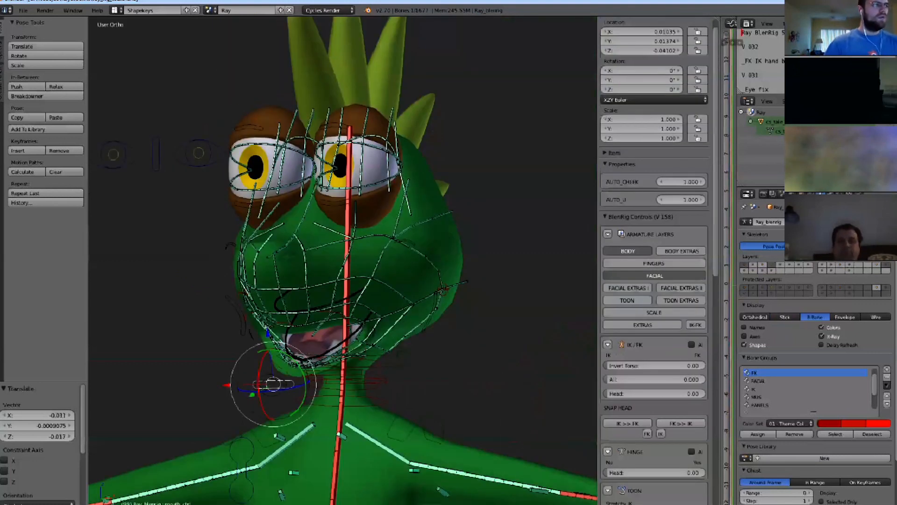
mouse_move(308, 261)
middle_mouse_down()
mouse_move(365, 264)
mouse_move(275, 262)
mouse_move(309, 264)
middle_mouse_up()
scroll(276, 262, "up", 1)
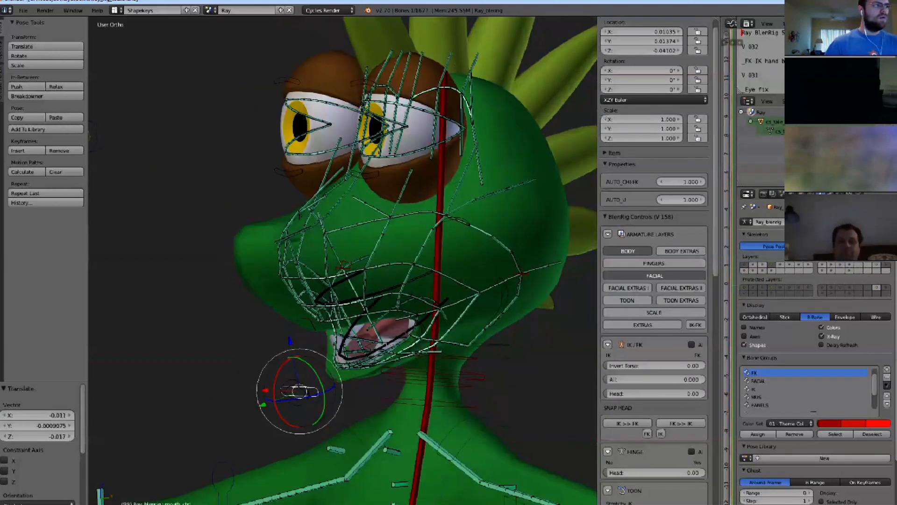
scroll(356, 367, "up", 2)
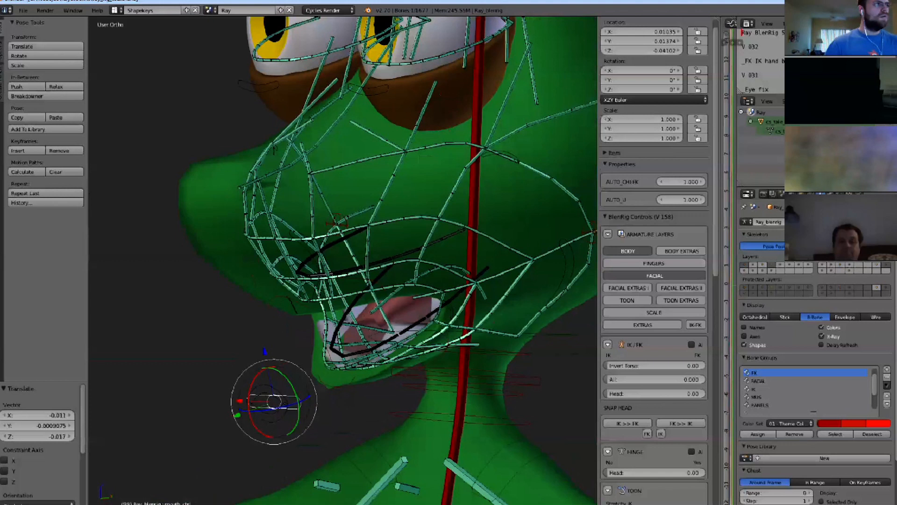
Nearly close the mouth by moving the mouth control about 0.023 on X, 0.004 on Y and 0.032 on Z.
middle_click_drag(299, 355, 356, 359)
key("g")
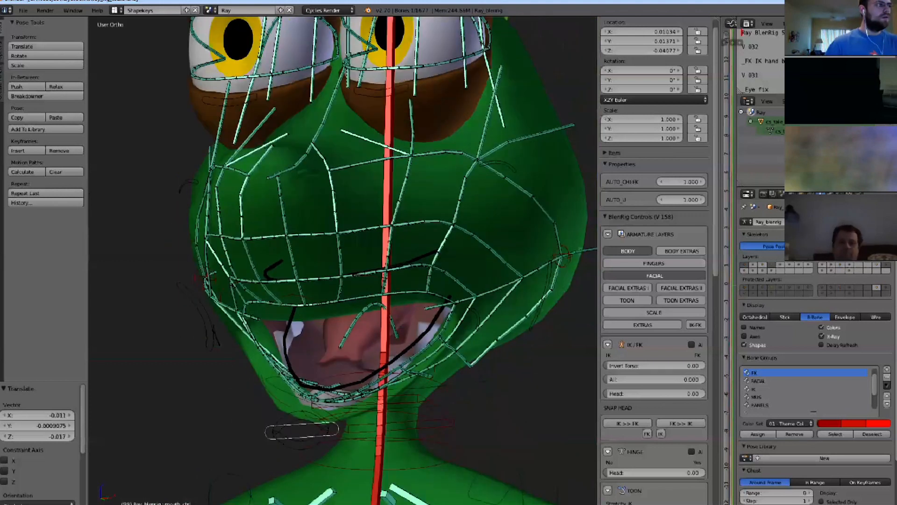
left_click(316, 339)
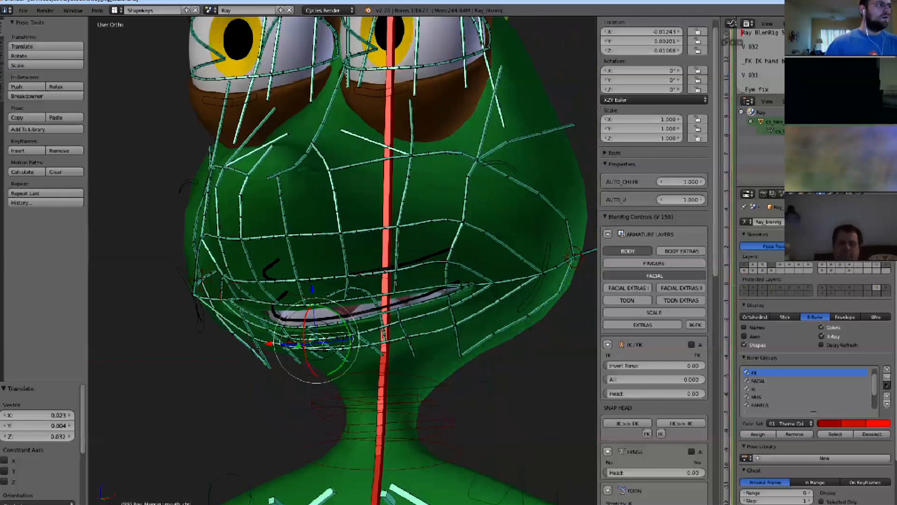
Pull the character's left mouth corner control outward and up, about -0.007 on Y and 0.019 on Z.
middle_click_drag(458, 304, 393, 307)
right_click(421, 291)
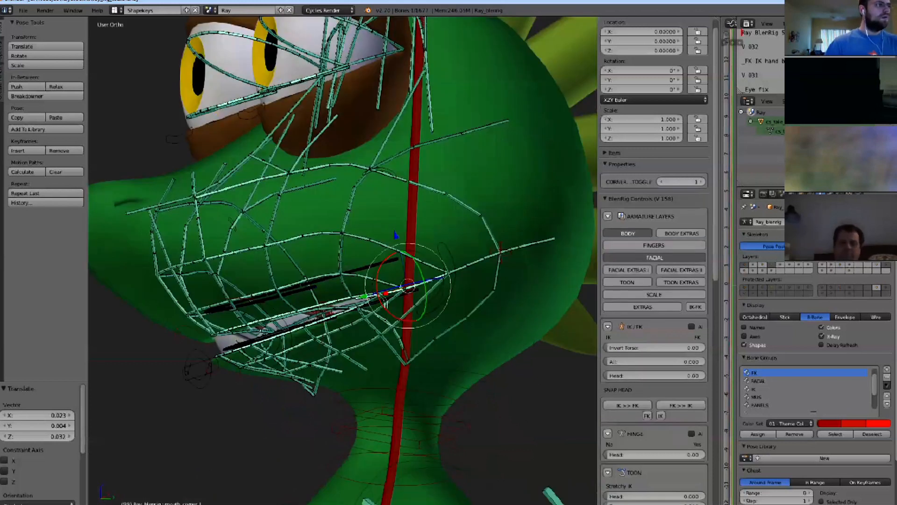
key("g")
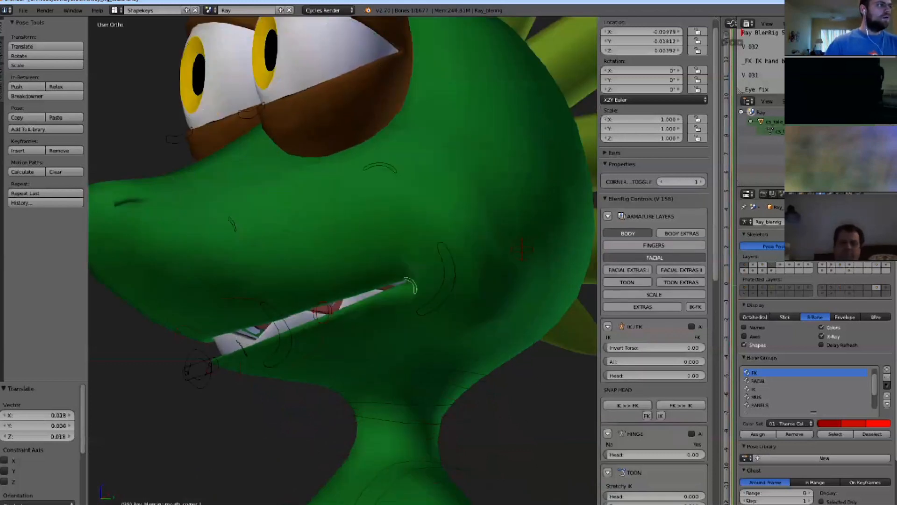
left_click(411, 237)
middle_click_drag(408, 233, 452, 242)
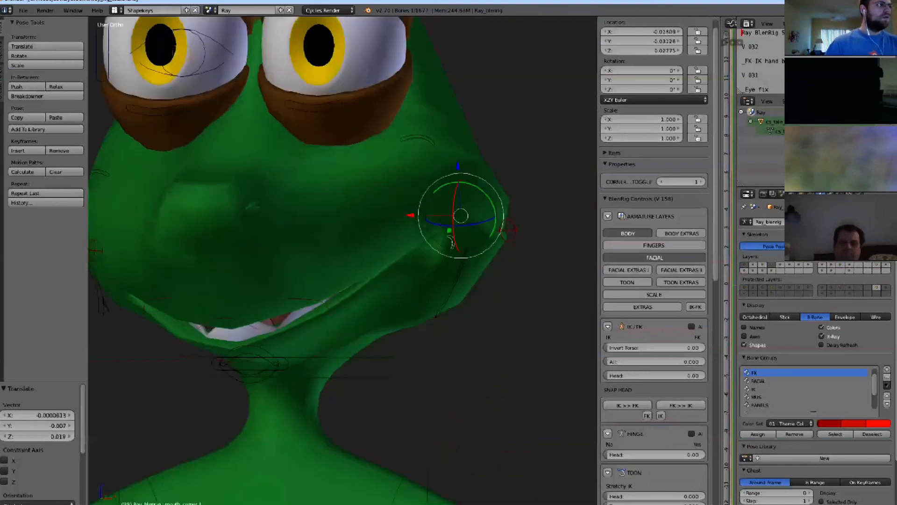
Shift the left mouth corner control by about -0.008, -0.002 and -0.002, then by about -0.007, -0.003 and 0.002.
scroll(452, 242, "down", 3)
key("g")
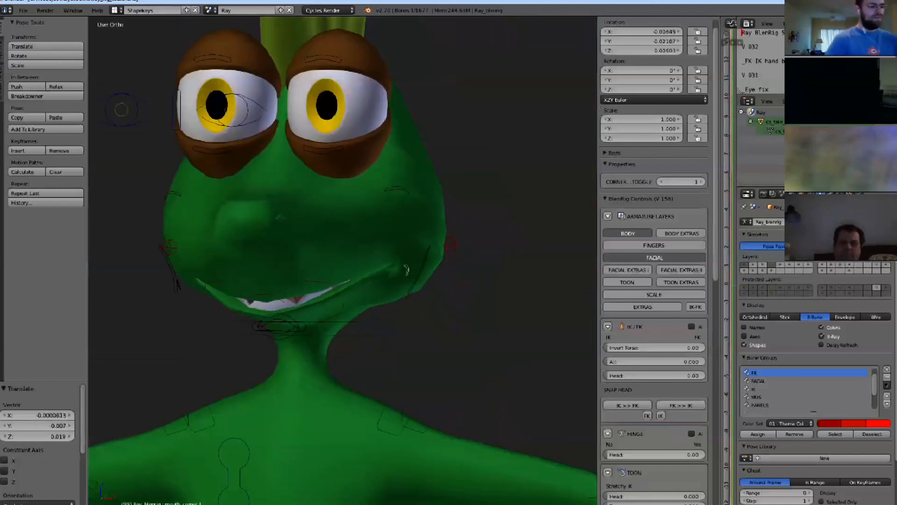
left_click(408, 243)
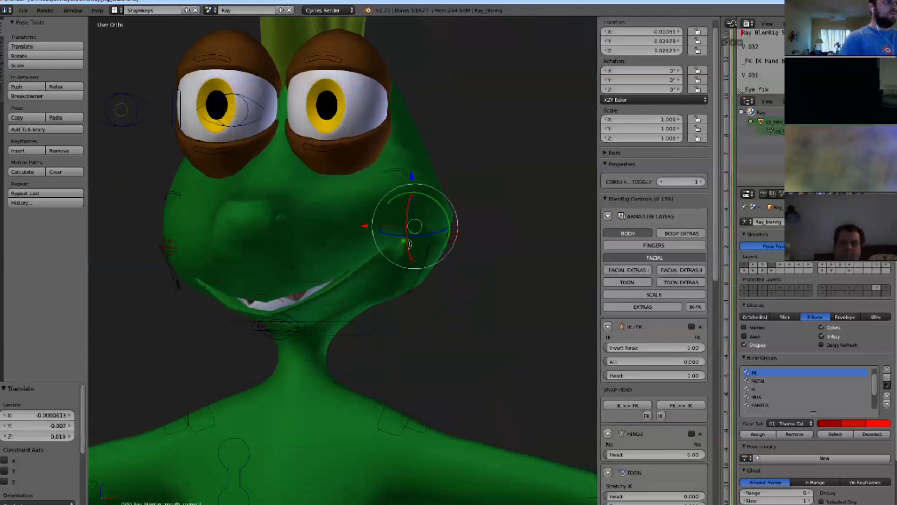
middle_click_drag(409, 243, 416, 265)
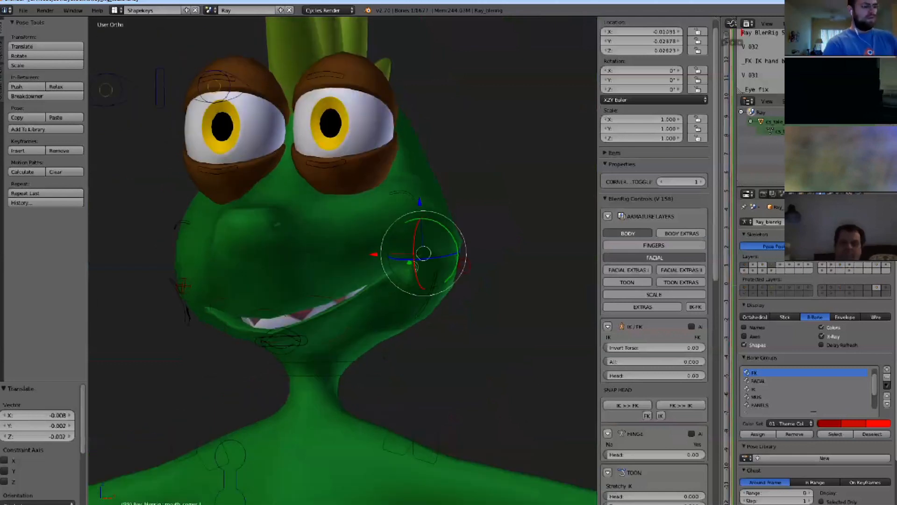
scroll(386, 271, "up", 3)
key("g")
left_click(370, 269)
scroll(370, 269, "down", 1)
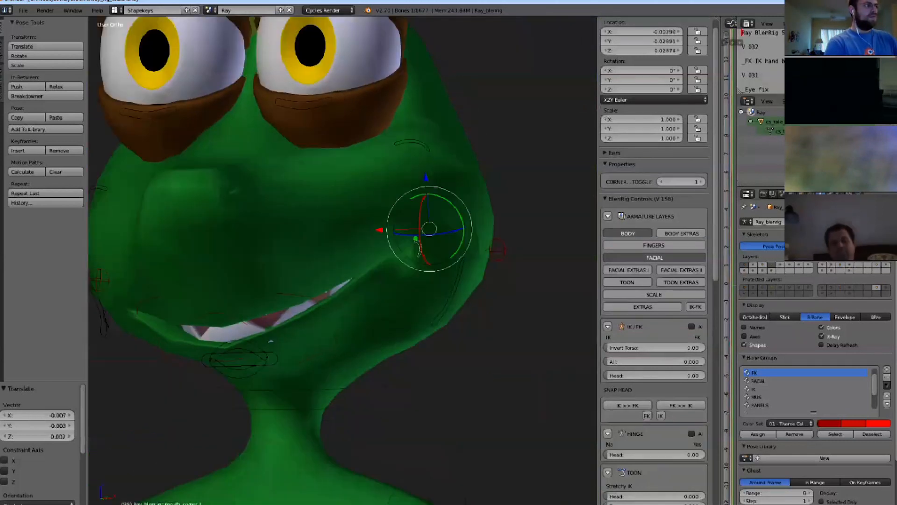
Try moving the left cheek control and the left lower eyelid control.
scroll(415, 214, "down", 1)
right_click(413, 155)
key("g")
right_click(413, 159)
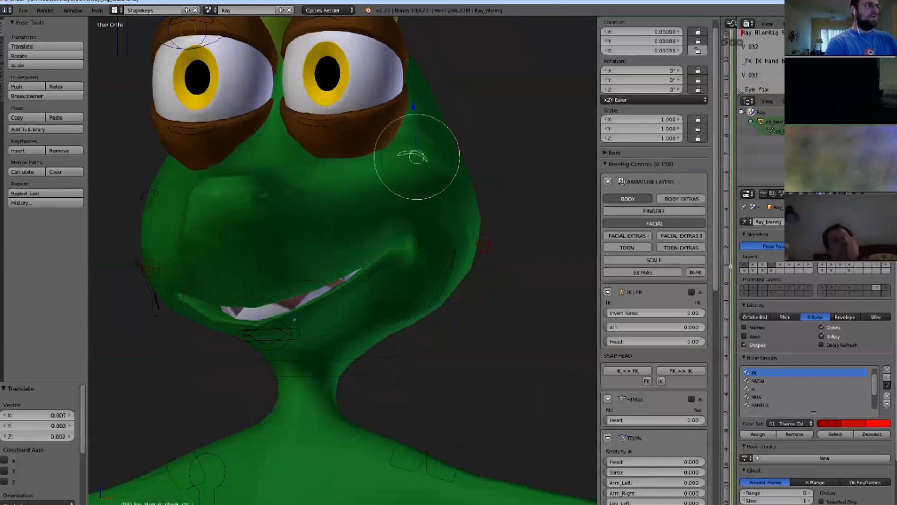
middle_click_drag(415, 160, 446, 281, "shift")
scroll(446, 281, "up", 2)
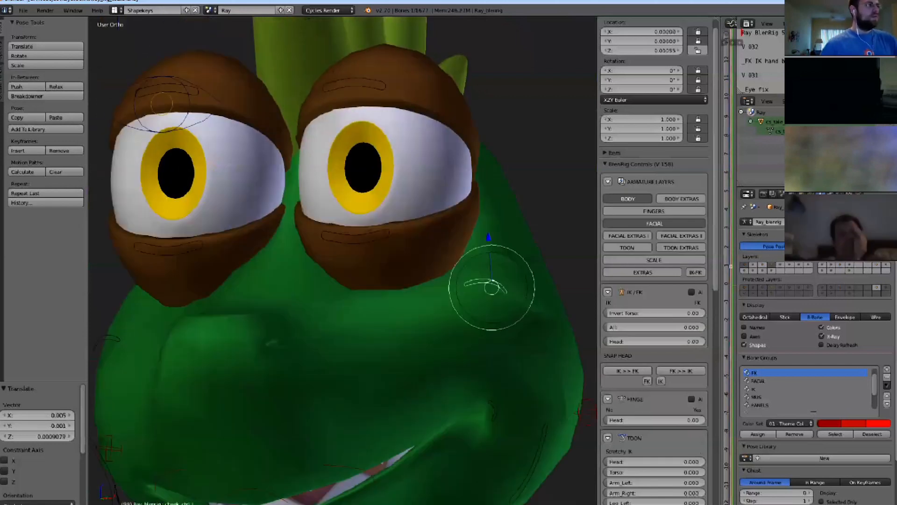
right_click(356, 233)
key("g")
right_click(358, 220)
right_click(488, 283)
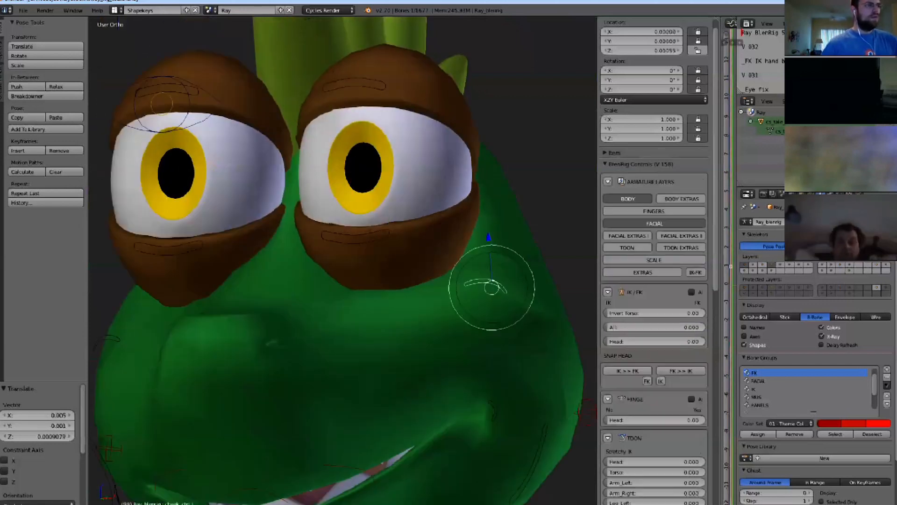
Reselect the left mouth corner control and reposition it to reshape that side of the smile.
scroll(489, 282, "down", 1)
scroll(489, 282, "down", 1)
right_click(486, 384)
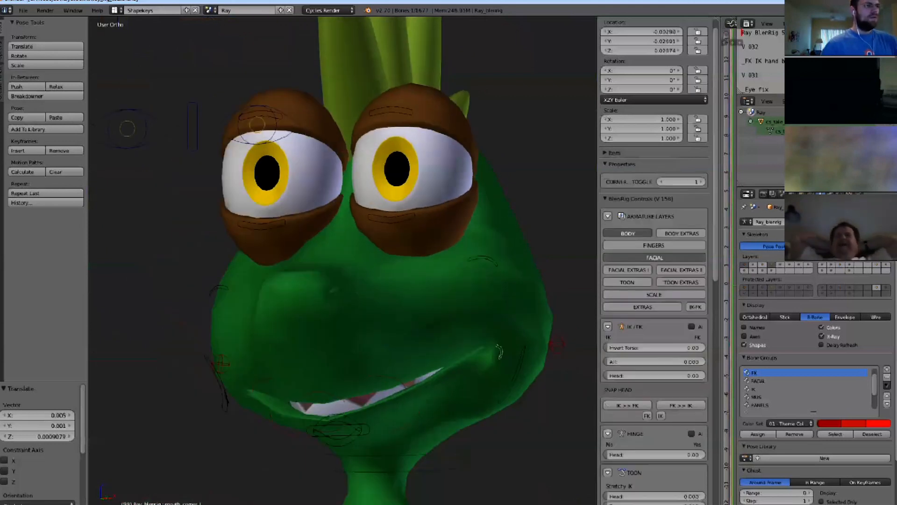
key("g")
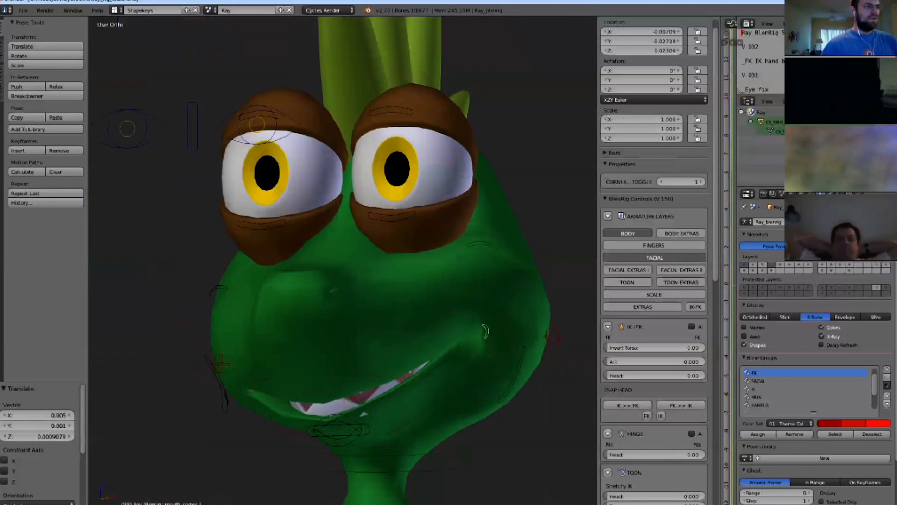
left_click(489, 332)
Raise the right mouth corner control about -0.009 on X and 0.045 on Z to complete the smile.
scroll(490, 332, "down", 2)
middle_click_drag(449, 327, 495, 329)
right_click(273, 361)
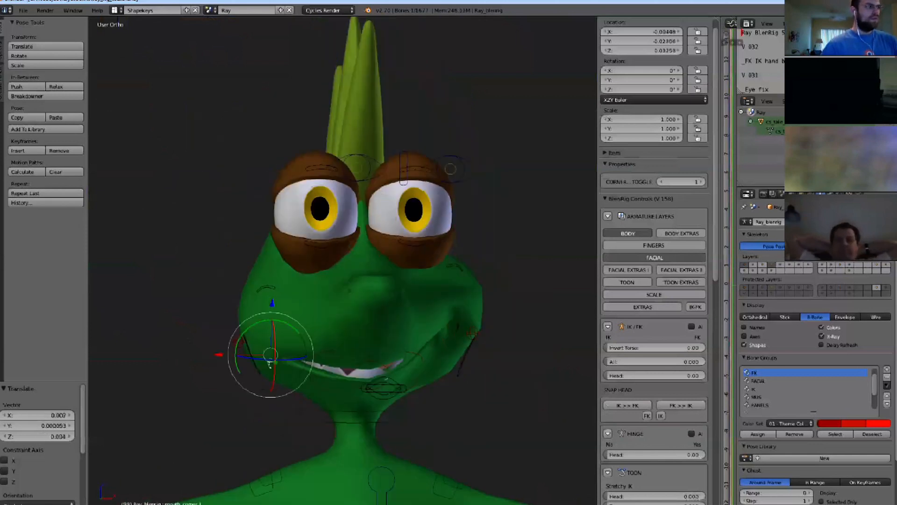
scroll(272, 361, "up", 2)
key("g")
left_click(259, 296)
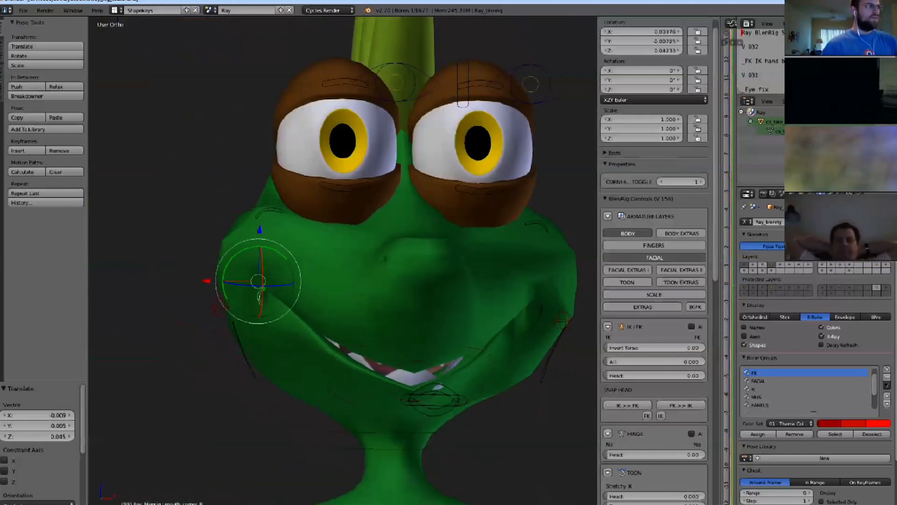
scroll(320, 308, "down", 2)
scroll(458, 442, "up", 1)
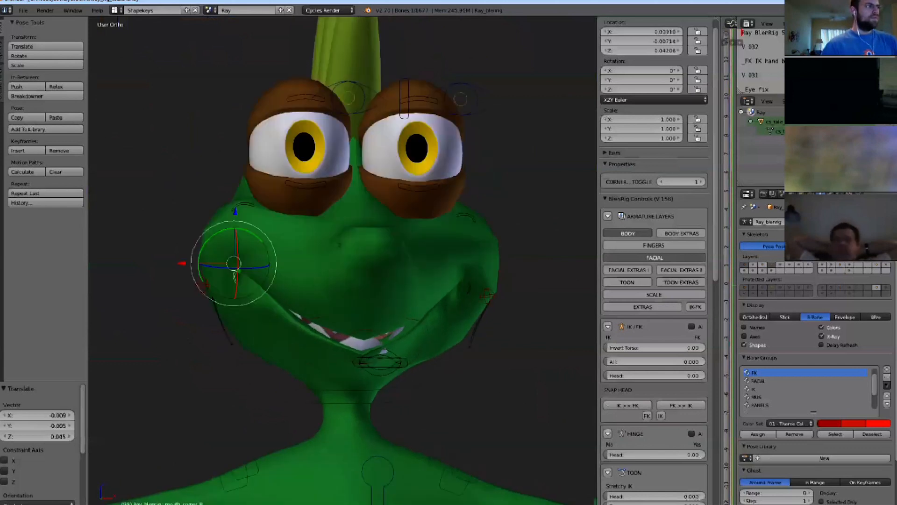
Open the smiling mouth by lowering the mouth control about 0.012 on Z, and move the mouth up control about 0.024 along Y.
middle_click_drag(374, 299, 345, 290)
key("g")
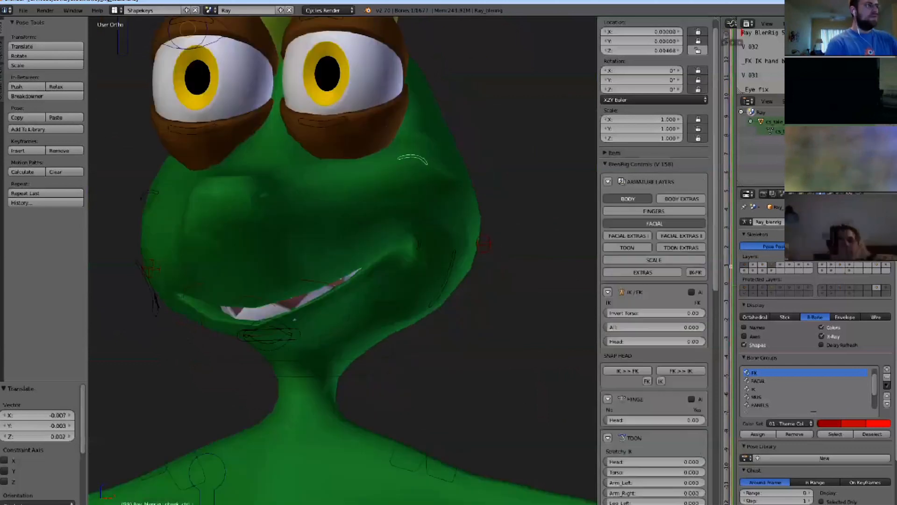
left_click(376, 374)
right_click(377, 382)
middle_click_drag(376, 382, 435, 397)
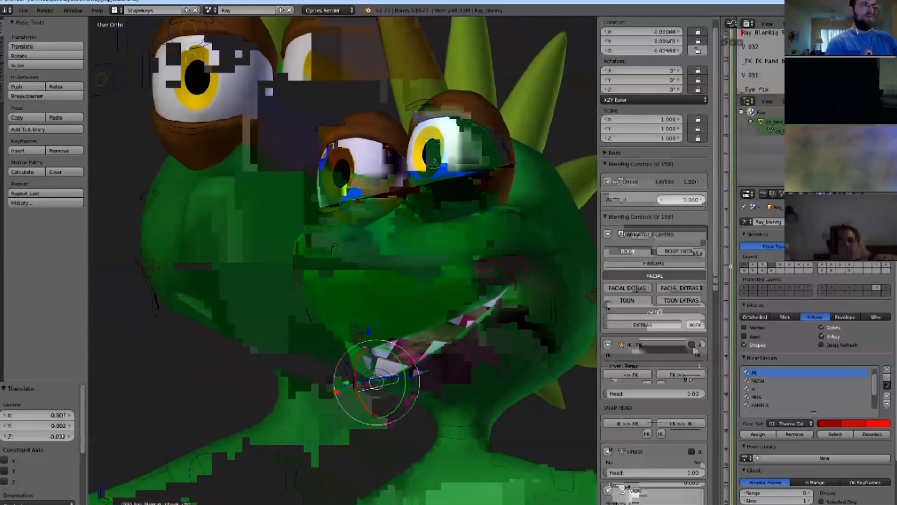
middle_click_drag(435, 327, 472, 346)
scroll(377, 374, "up", 3)
scroll(654, 233, "down", 2)
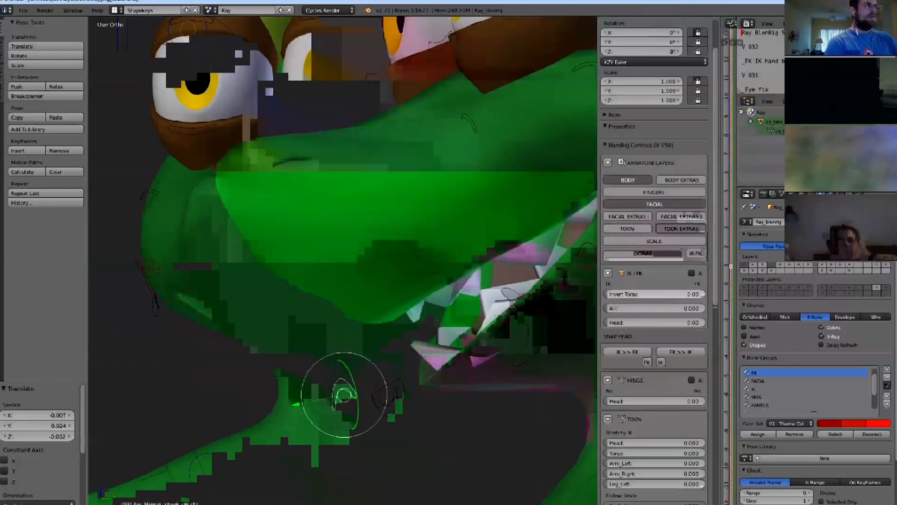
Collapse the Toon settings and expand the Miscellaneous settings of the rig.
scroll(655, 257, "down", 8)
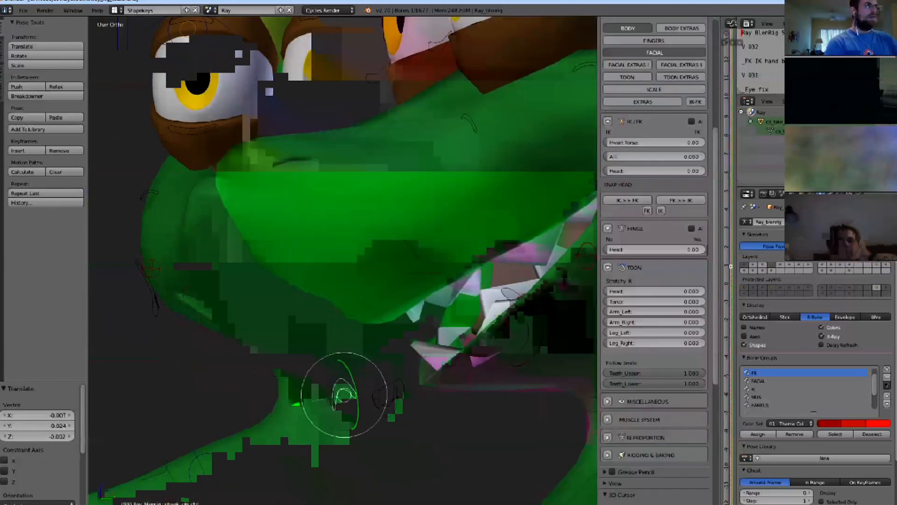
left_click(607, 267)
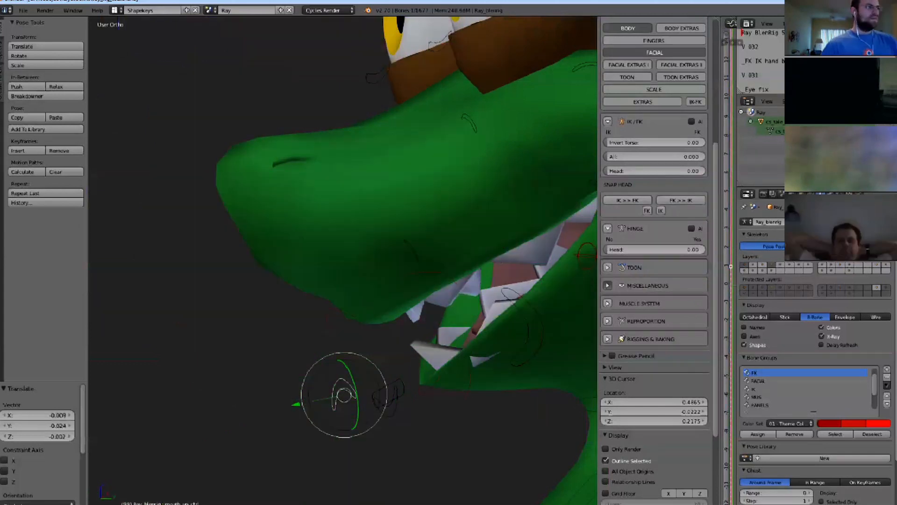
left_click(648, 285)
Adjust the left mouth corner control by about 0.009 on X, 0.012 on Y and -0.007 on Z.
scroll(344, 252, "down", 3)
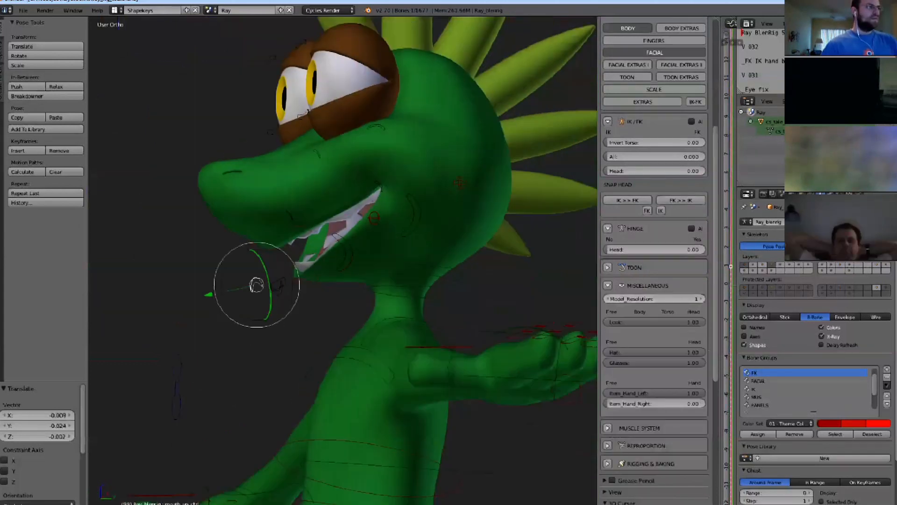
middle_click_drag(281, 252, 505, 225)
scroll(344, 252, "up", 2)
right_click(505, 231)
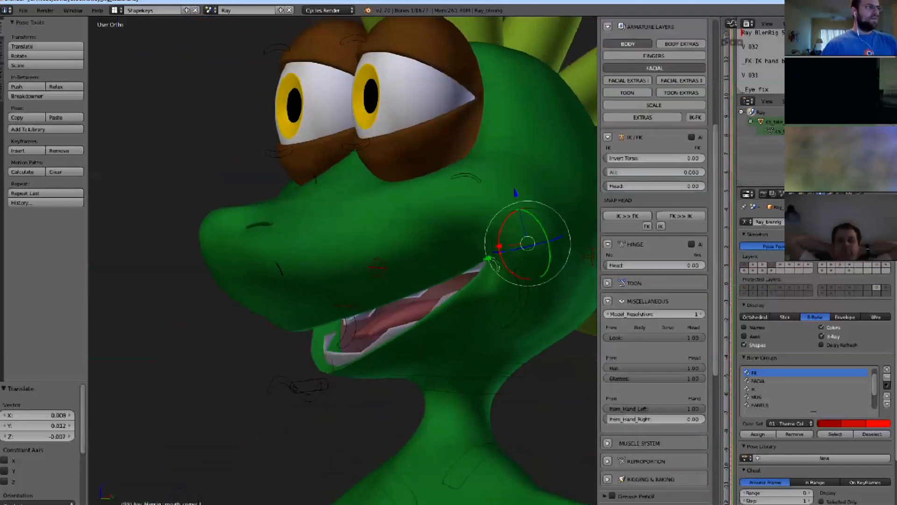
Select the mouth low control and move it about -0.003 on X, -0.006 on Y and -0.008 on Z.
right_click(282, 386)
middle_click_drag(281, 387, 303, 393)
right_click(285, 386)
key("g")
left_click(303, 392)
scroll(343, 280, "down", 4)
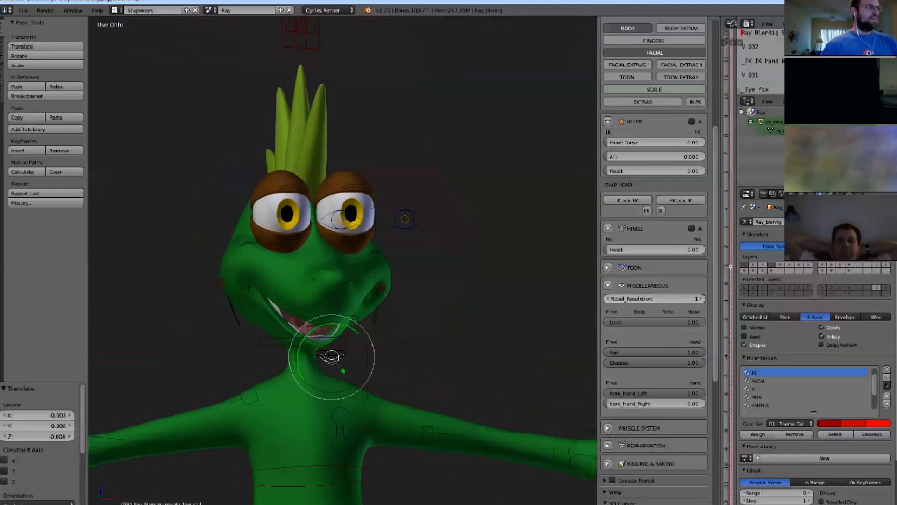
Half-close the left eye by moving its upper eyelid control about -0.001 on X and -0.022 on Z.
right_click(351, 236)
scroll(338, 237, "up", 4)
scroll(368, 222, "up", 2)
right_click(376, 136)
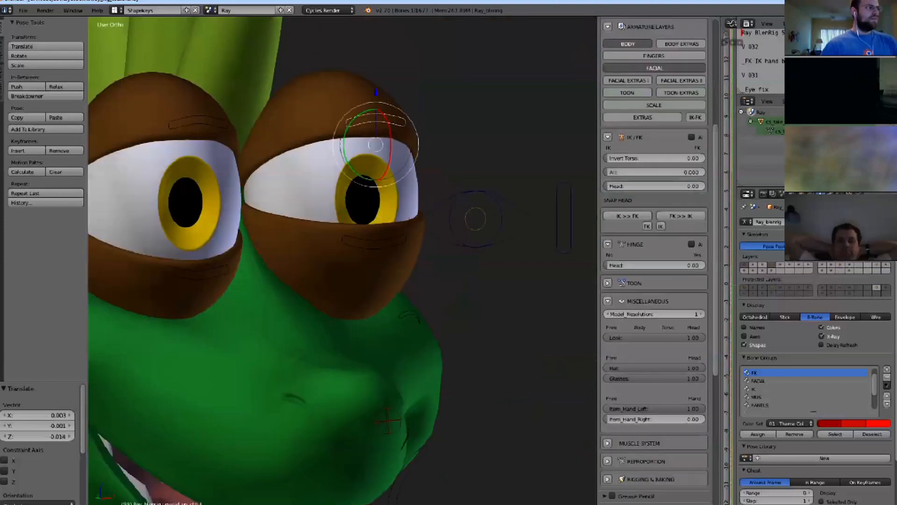
key("g")
left_click(376, 210)
scroll(377, 210, "up", 3)
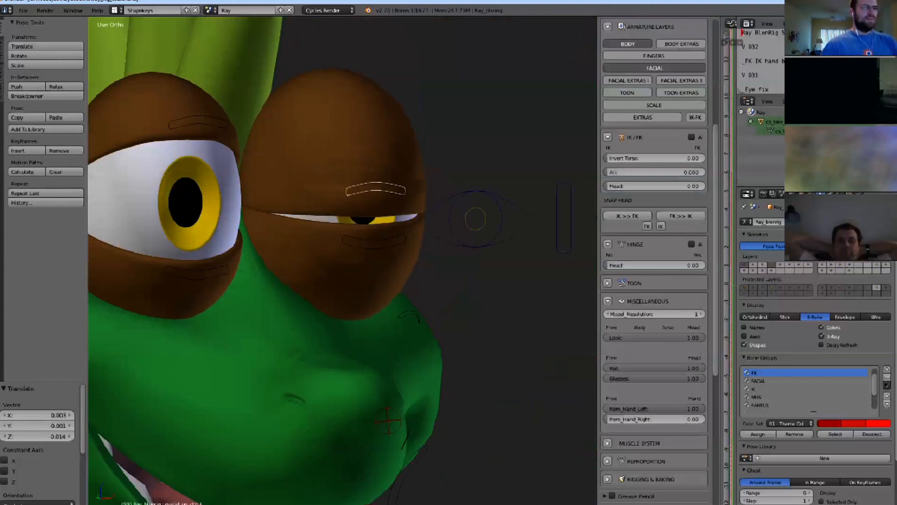
left_click(376, 195)
Show the Facial Extras I armature layer to reveal the detailed lip and eyelid controls.
scroll(376, 195, "down", 4)
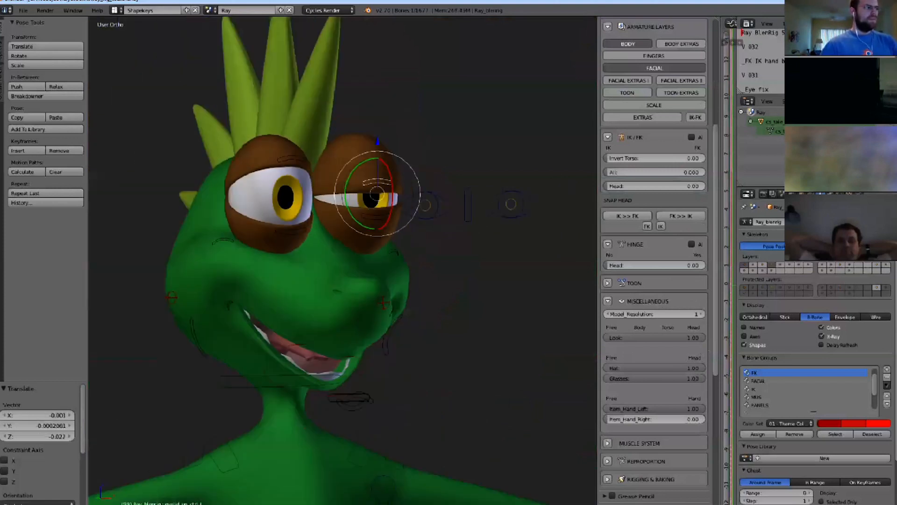
scroll(376, 195, "down", 1)
middle_click_drag(421, 224, 280, 220)
scroll(655, 210, "up", 3)
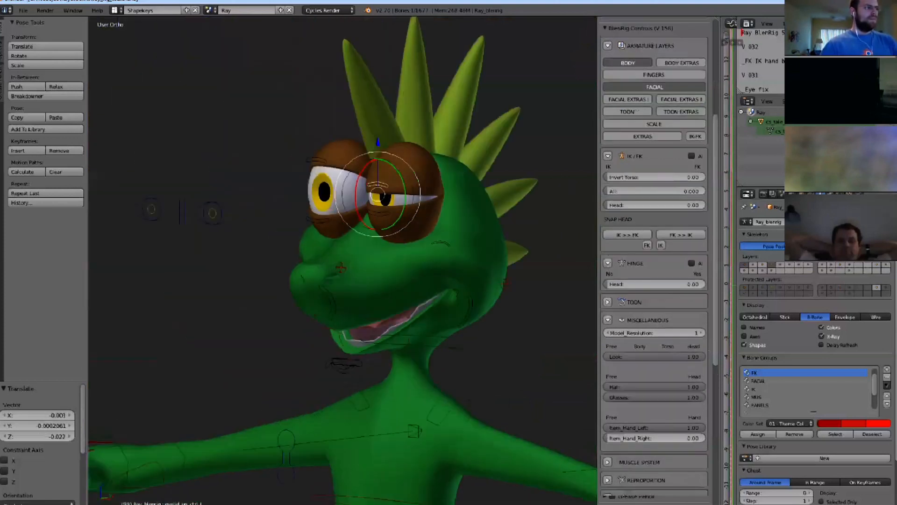
scroll(654, 210, "up", 2)
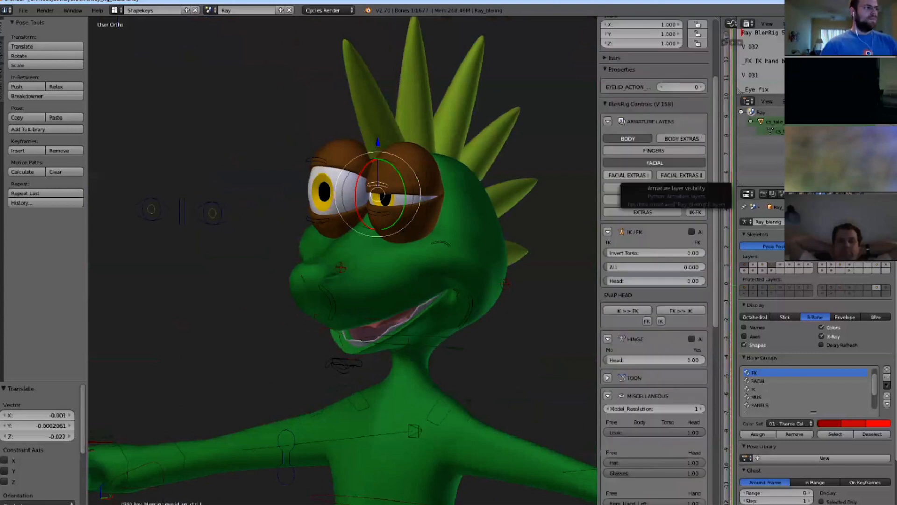
left_click(626, 174)
mouse_move(336, 224)
middle_mouse_down()
mouse_move(317, 225)
mouse_move(373, 222)
mouse_move(327, 222)
middle_mouse_up()
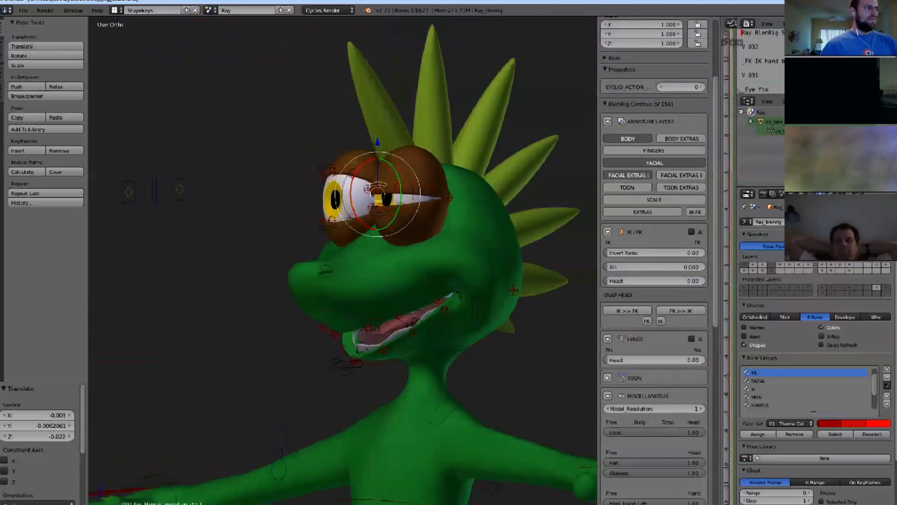
Add the mouth low control to the selected mouth up control, move both down, and rotate them about -5.458°.
scroll(373, 346, "up", 7)
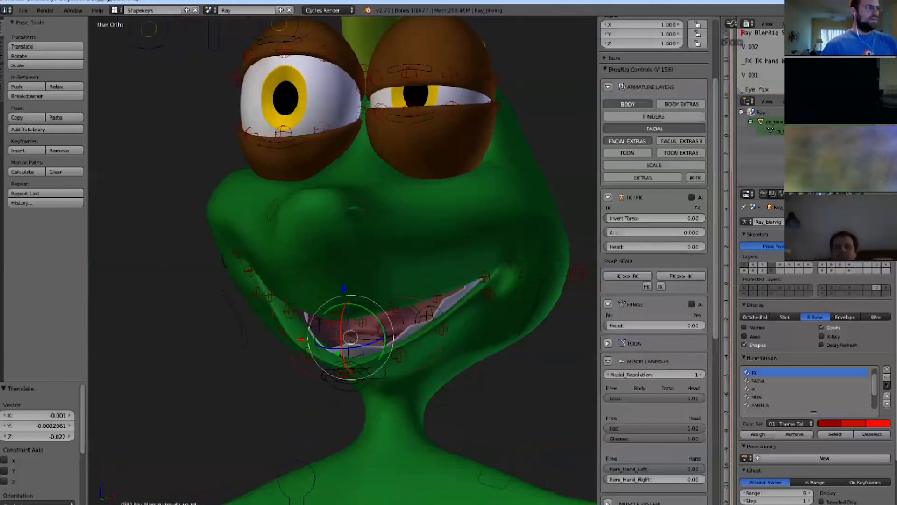
right_click(438, 362, "shift")
key("g")
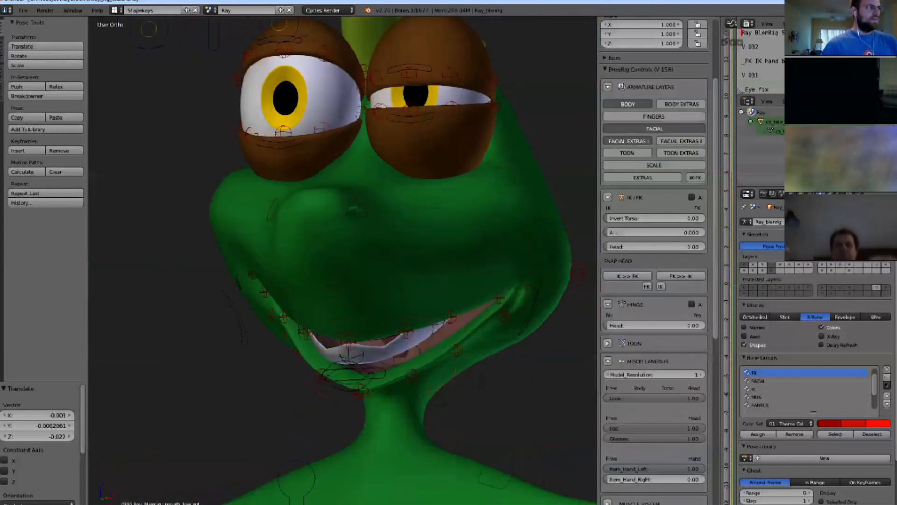
left_click(433, 390)
middle_click_drag(433, 390, 423, 357)
scroll(387, 350, "up", 3)
scroll(424, 357, "down", 3)
key("r")
left_click(492, 377)
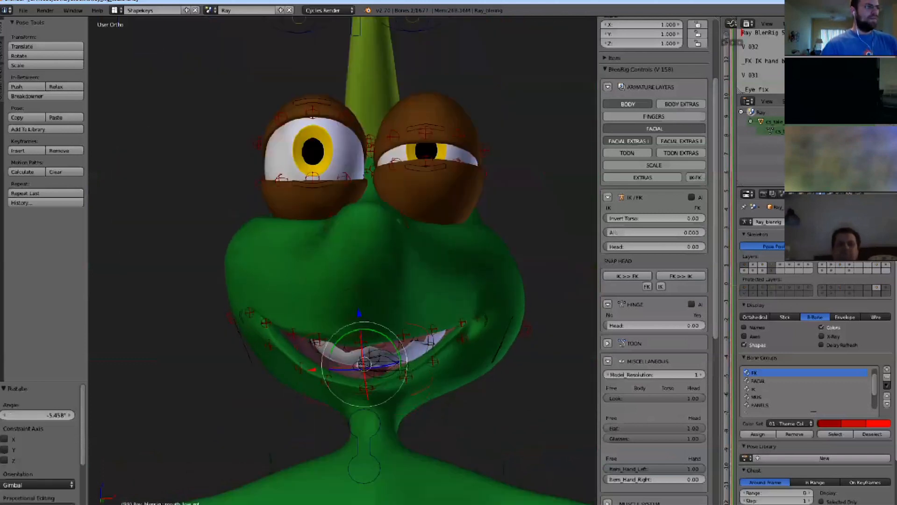
Move the mouth up and mouth low controls together about -0.025 on X, 0.040 on Y and -0.016 on Z.
middle_click_drag(493, 377, 437, 348)
key("r")
left_click(416, 360)
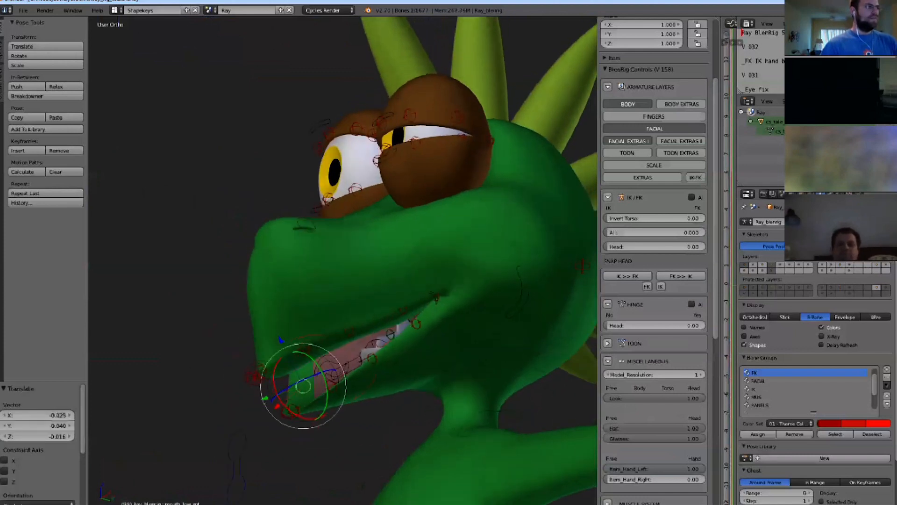
Move the first left upper lip control about 0.008 on X, 0.003 on Y and 0.015 on Z, and adjust the second one.
middle_click_drag(299, 360, 346, 357)
scroll(346, 357, "up", 1)
right_click(325, 354)
key("g")
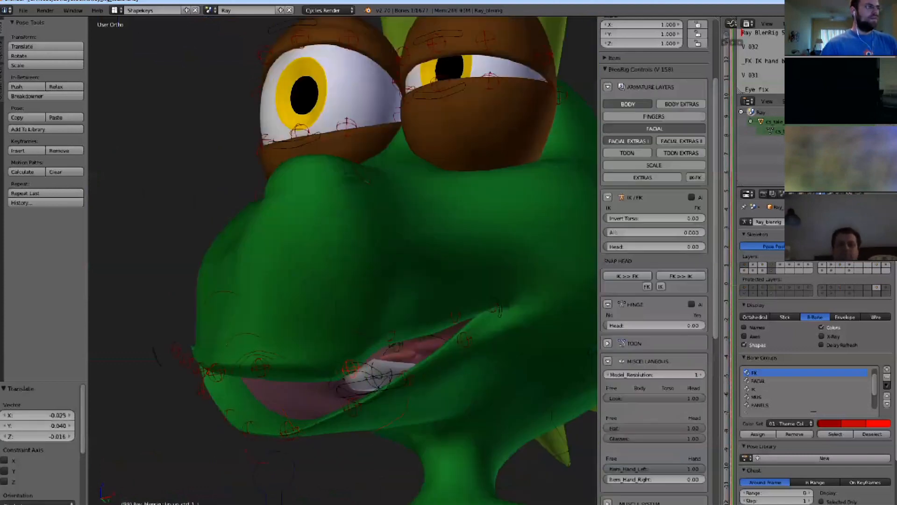
left_click(341, 318)
right_click(391, 336)
key("g")
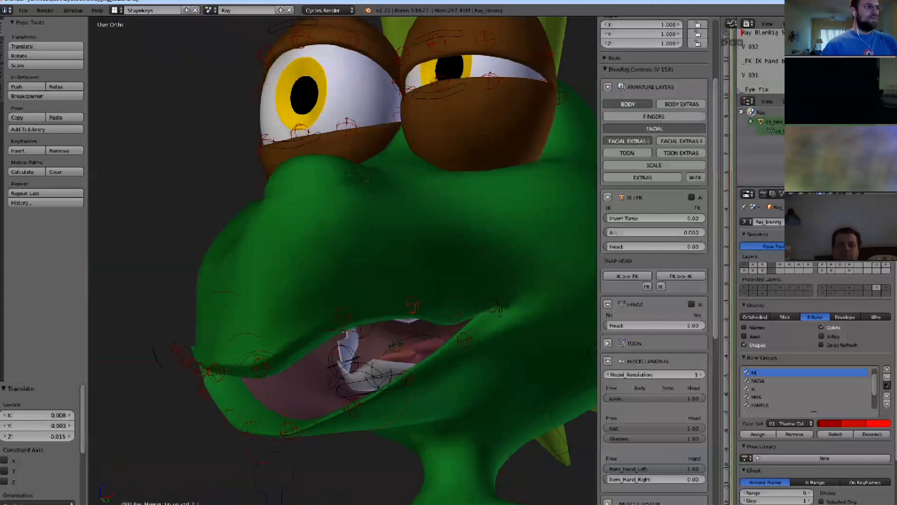
left_click(402, 339)
Reposition the left upper lip control near the mouth corner, and lower the lower lip control about 0.012 on Z.
right_click(456, 317)
key("g")
left_click(474, 344)
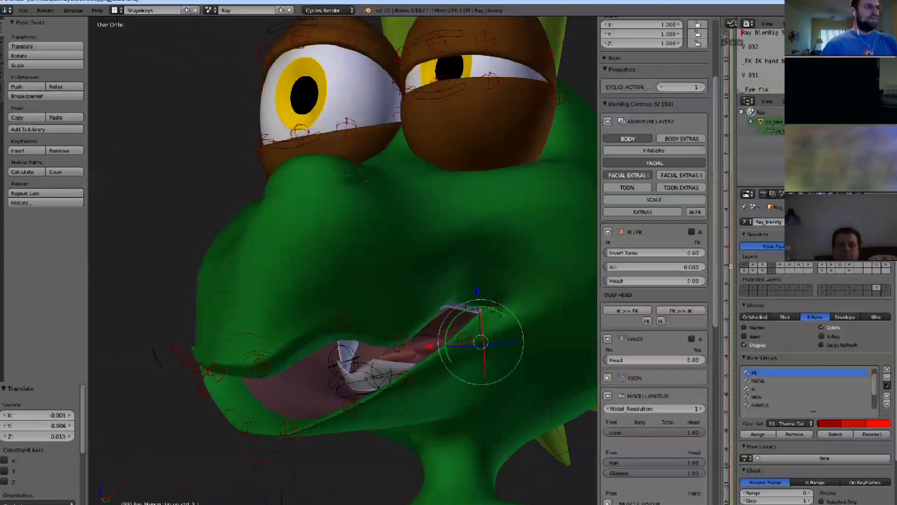
key("g")
left_click(455, 334)
key("g")
key("Return")
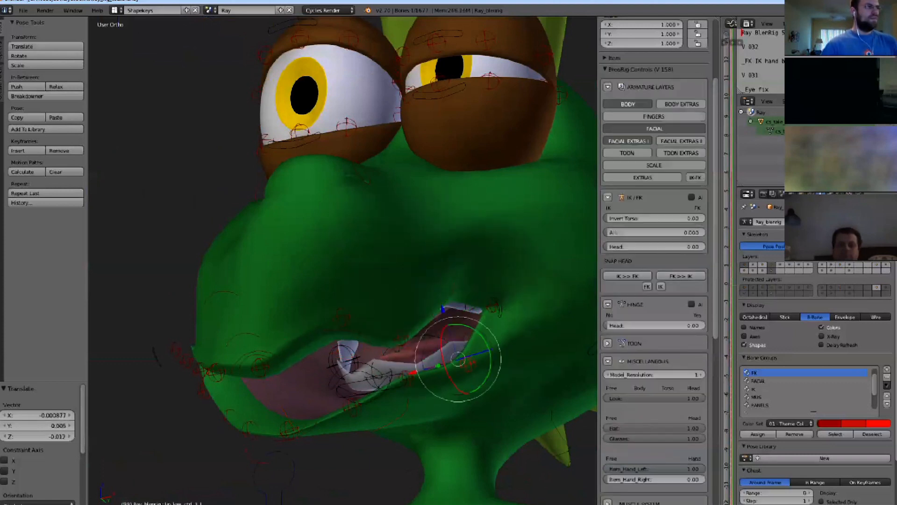
Show the facial deformation bones over the mesh to check how they follow the lip controls, and hide them again.
key("alt+h")
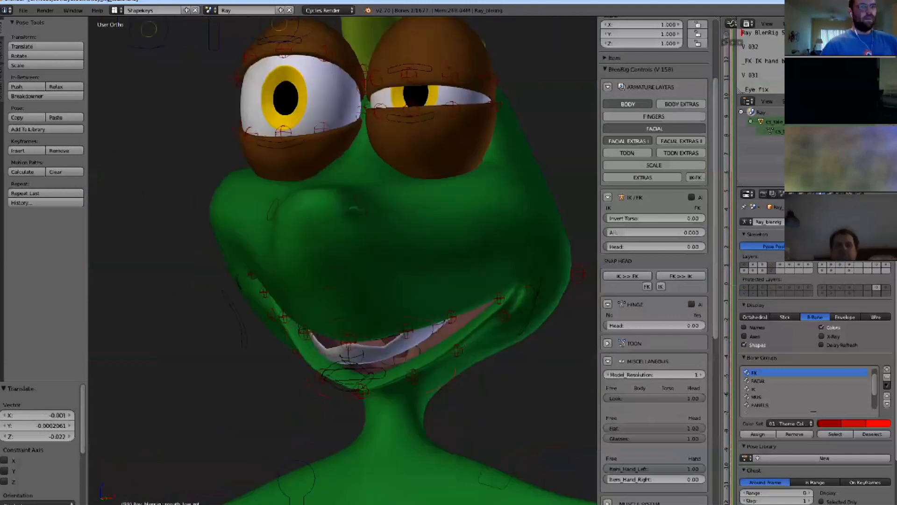
key("alt+h")
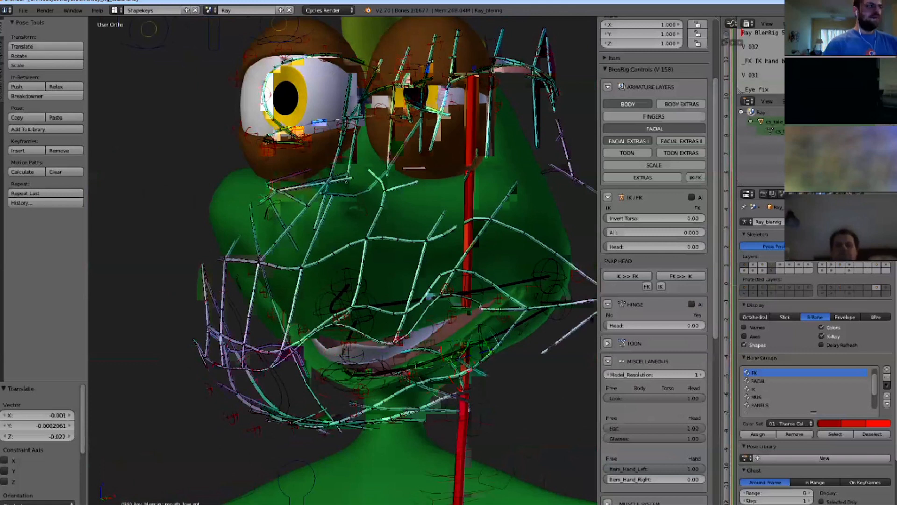
key("h")
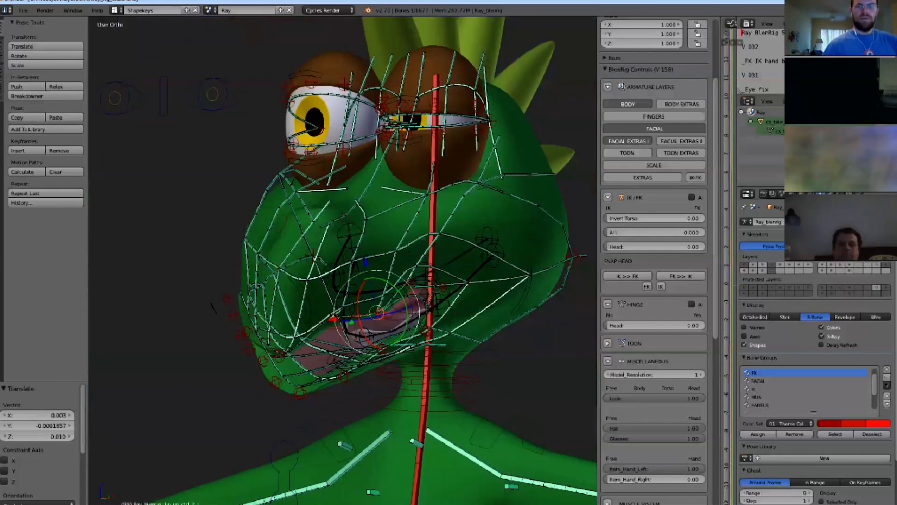
key("h")
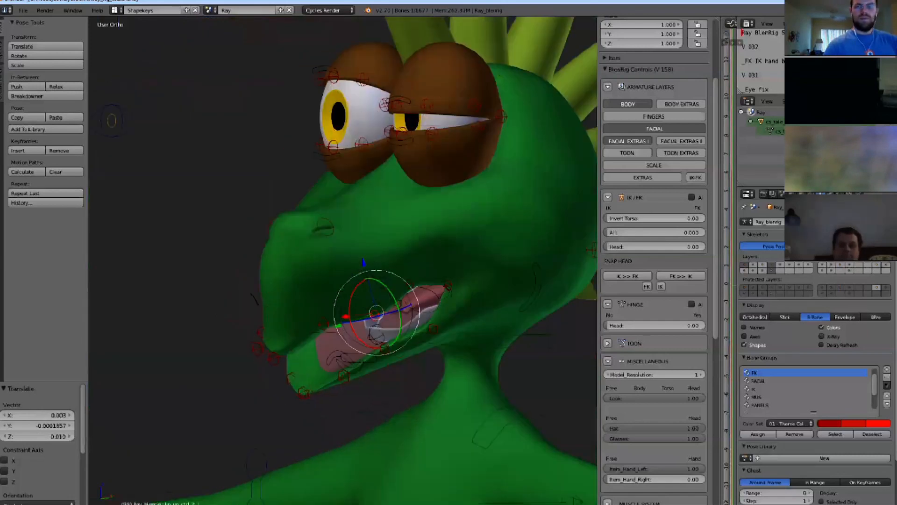
Clear the location and rotation of all pose controls and deselect everything.
middle_click_drag(343, 253, 323, 259)
key("a")
key("a")
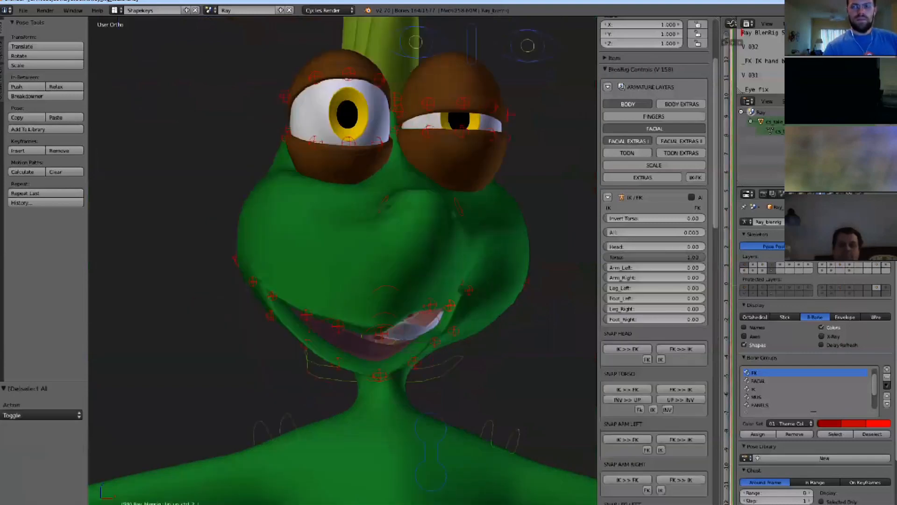
key("alt+g")
key("alt+r")
key("a")
Move the mouth control about -0.067 on X, -0.003 on Y and -0.023 on Z, and nudge it a little further.
scroll(401, 312, "up", 2)
right_click(402, 314)
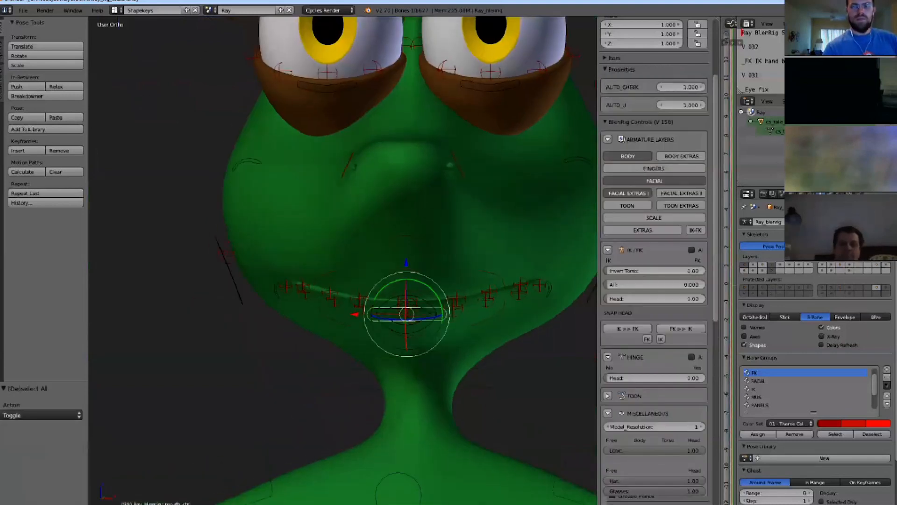
key("g")
left_click(292, 357)
middle_click_drag(293, 356, 243, 335)
scroll(364, 327, "down", 1)
middle_click_drag(365, 327, 341, 326)
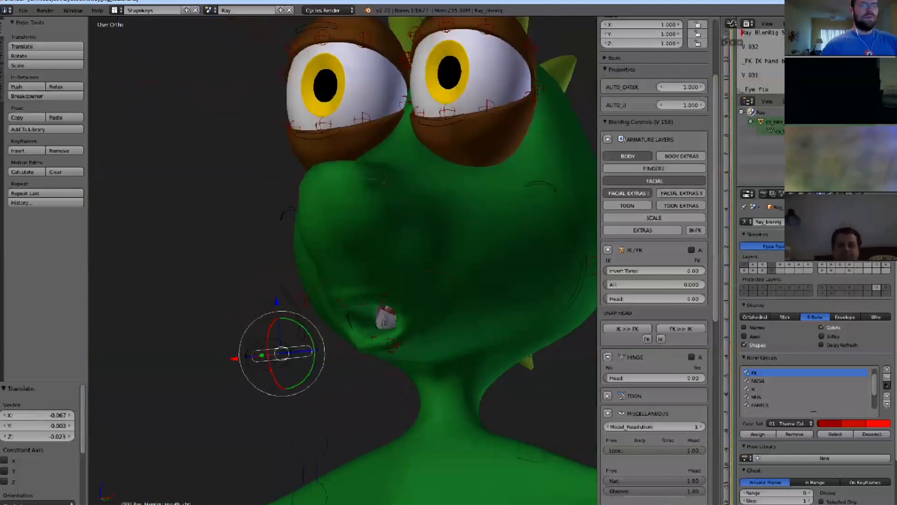
key("g")
left_click(344, 329)
Show the deformation bone layer and toggle the armature's X-Ray display to inspect the bones around the mouth.
left_click(886, 265, "shift")
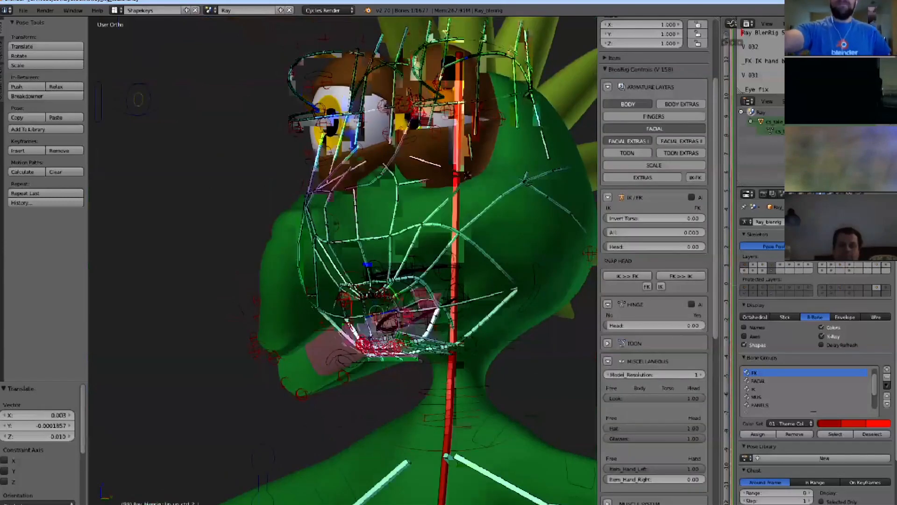
left_click(821, 337)
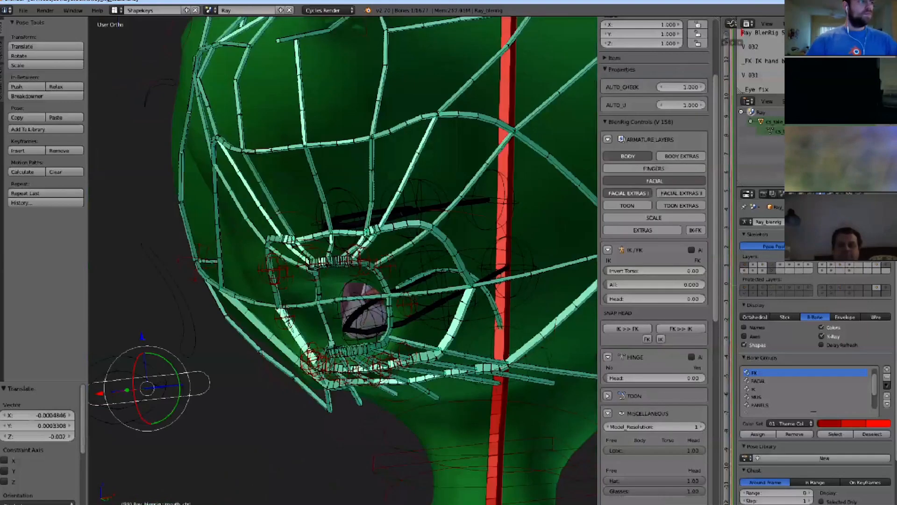
Shift the mouth control about -0.029 on X, 0.004 on Y and -0.004 on Z.
scroll(217, 387, "down", 2)
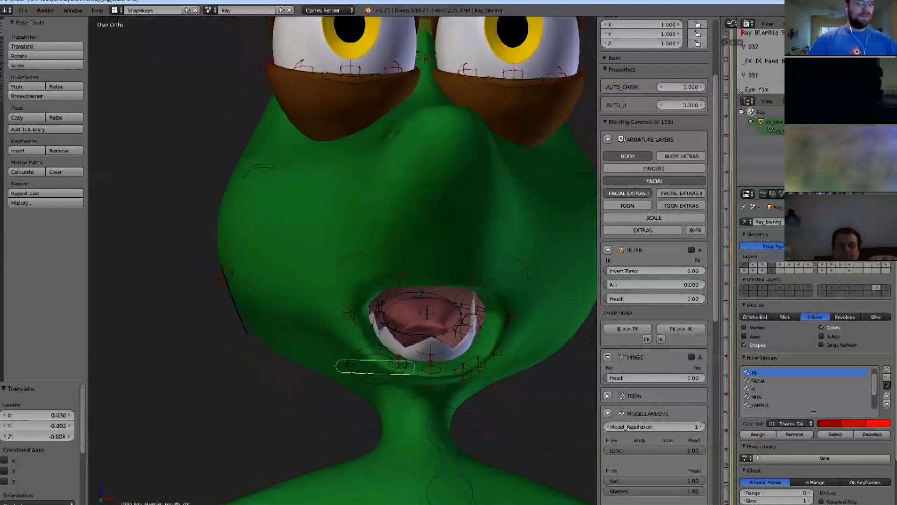
key("Escape")
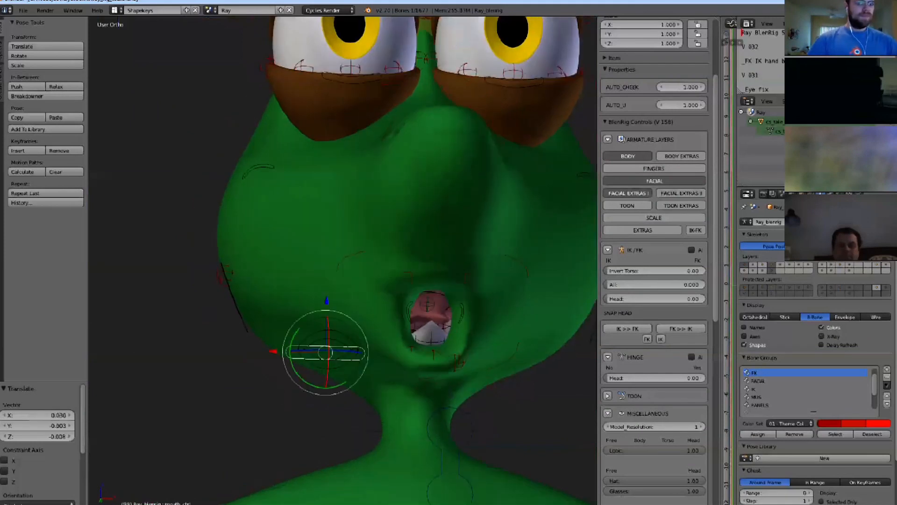
middle_click_drag(421, 299, 308, 308)
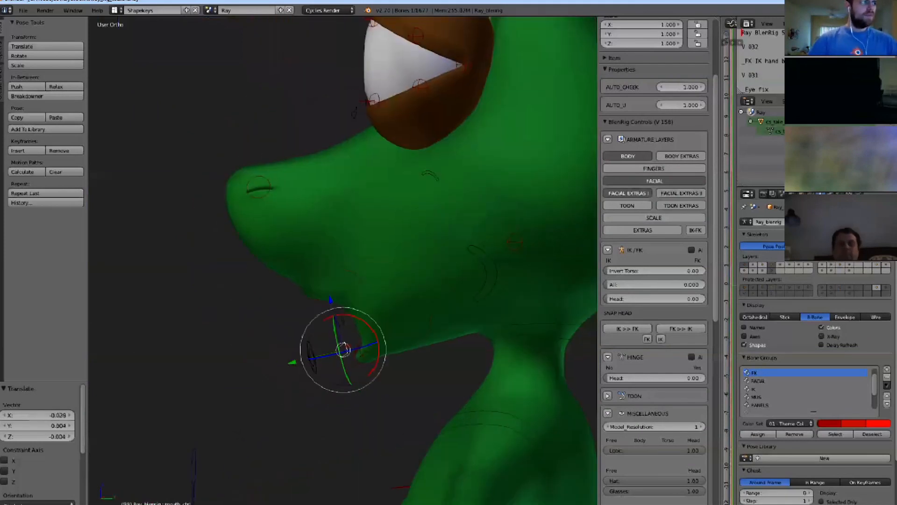
Select all pose controls, clear their location, and deselect them.
key("a")
key("a")
key("alt+g")
key("a")
Open the mouth by moving the mouth control about 0.014 on Y and -0.031 on Z.
middle_click_drag(343, 275, 391, 267)
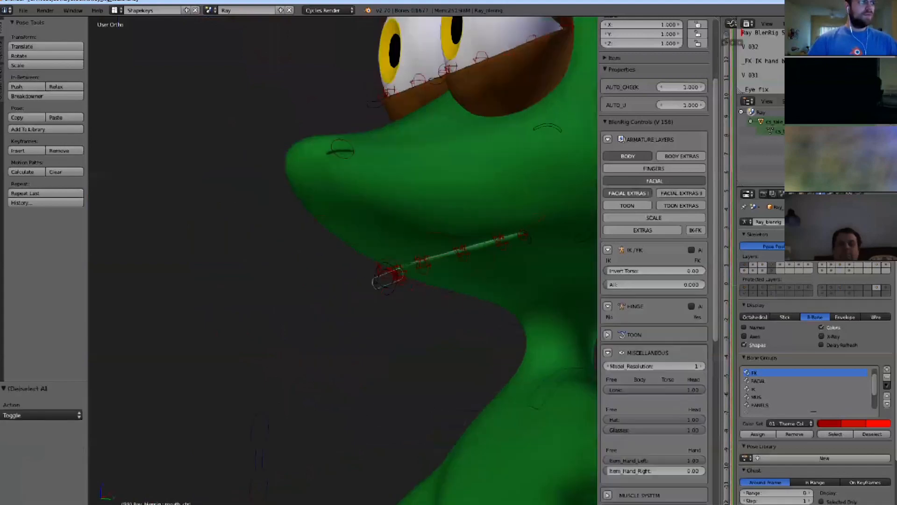
scroll(390, 266, "up", 2)
right_click(378, 282)
key("g")
left_click(406, 344)
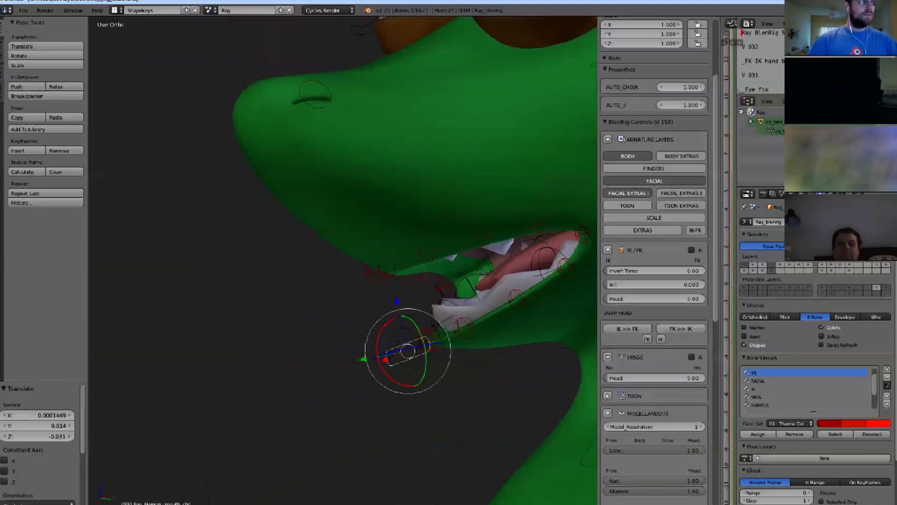
middle_click_drag(406, 344, 390, 339)
scroll(390, 339, "up", 2)
Enable the armature's X-Ray display and move the front upper lip control about -0.003 on X, -0.024 on Y and -0.010 on Z.
left_click(822, 336)
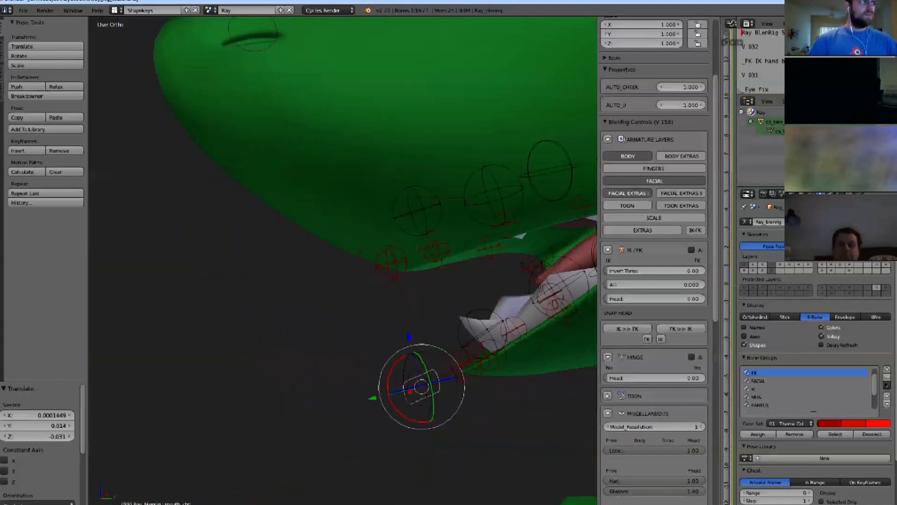
right_click(365, 256)
scroll(364, 256, "down", 1)
middle_click_drag(365, 255, 383, 262)
key("g")
left_click(318, 290)
Push the two snout controls above the upper lip inward by about 0.018 and 0.014 on Y.
right_click(265, 248)
key("g")
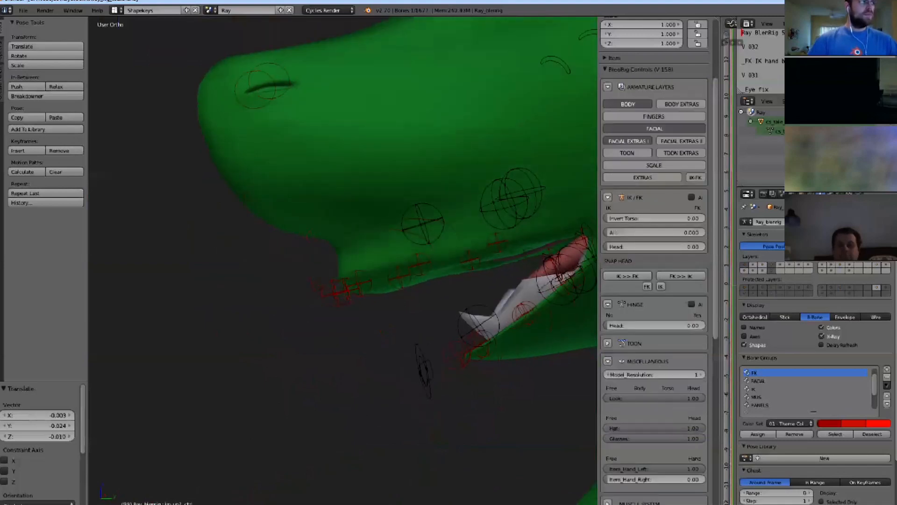
left_click(312, 249)
right_click(244, 198)
key("g")
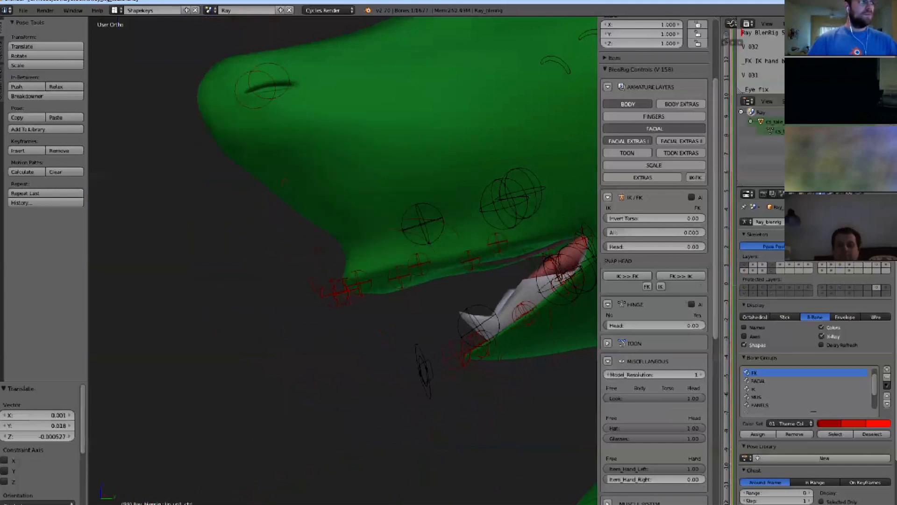
left_click(282, 185)
scroll(284, 186, "down", 1)
scroll(283, 185, "down", 1)
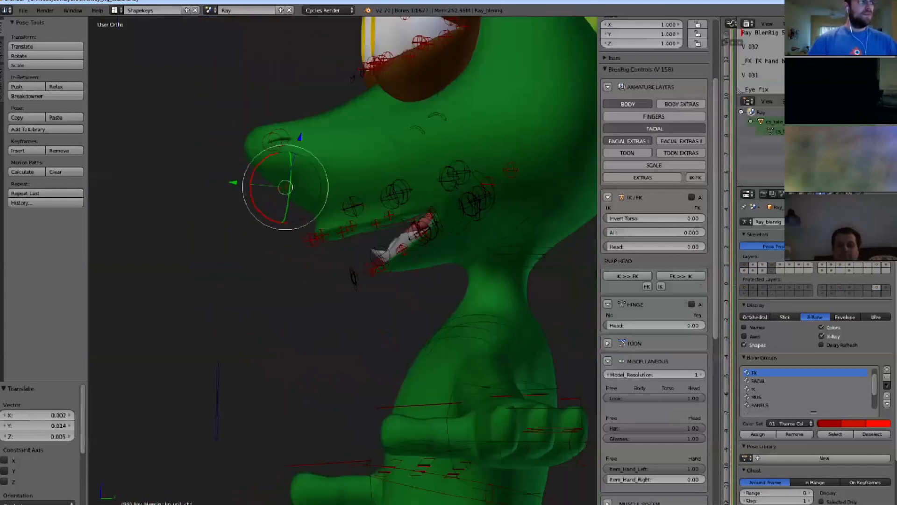
scroll(283, 185, "down", 1)
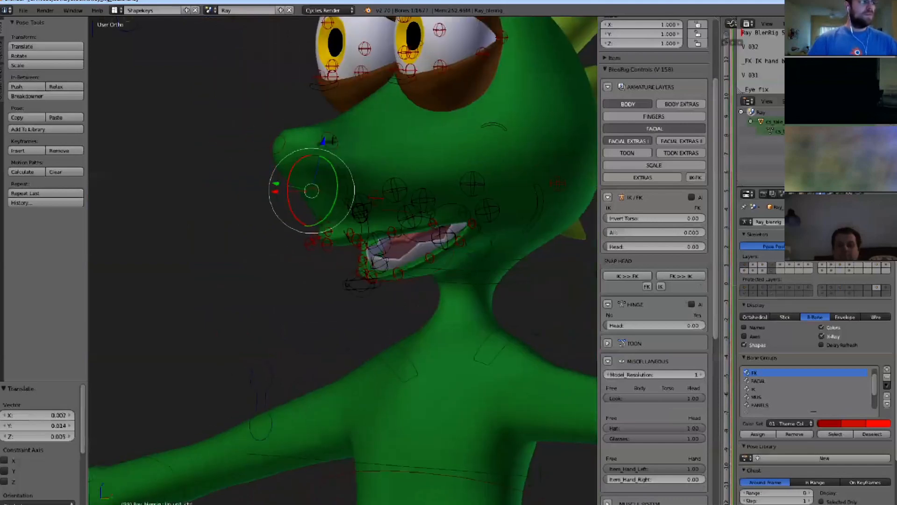
Reshape the left eye's lids with their small rim controls, lowering the outer upper one about 0.017 on Z.
middle_click_drag(282, 185, 319, 186)
scroll(280, 299, "up", 3)
middle_click_drag(319, 186, 281, 360, "shift")
right_click_drag(423, 215, 430, 232)
right_click_drag(365, 221, 361, 225)
right_click_drag(480, 121, 474, 124)
right_click(422, 97)
right_click_drag(422, 98, 419, 135)
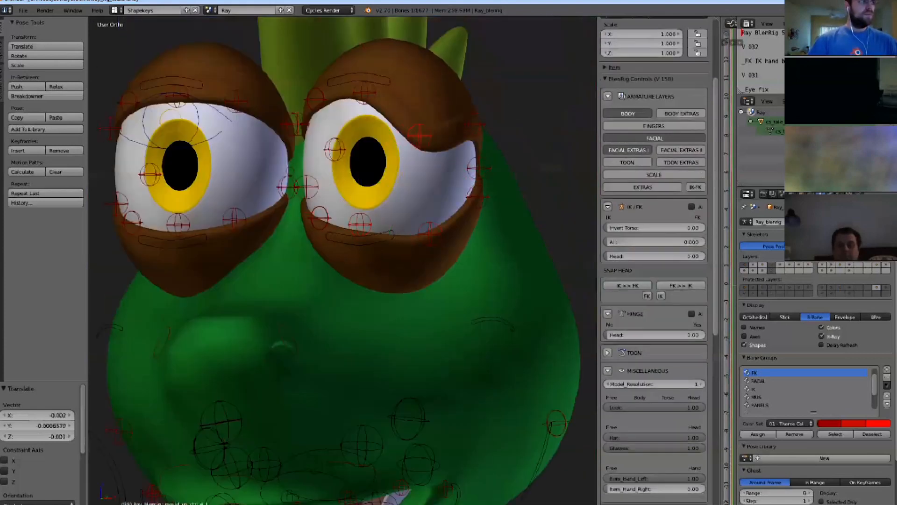
left_click(419, 135)
Scale the left pupil control to about 0.497 and the left iris control to about 2.3.
middle_click_drag(420, 134, 514, 155)
scroll(514, 154, "down", 1)
right_click(544, 172)
key("s")
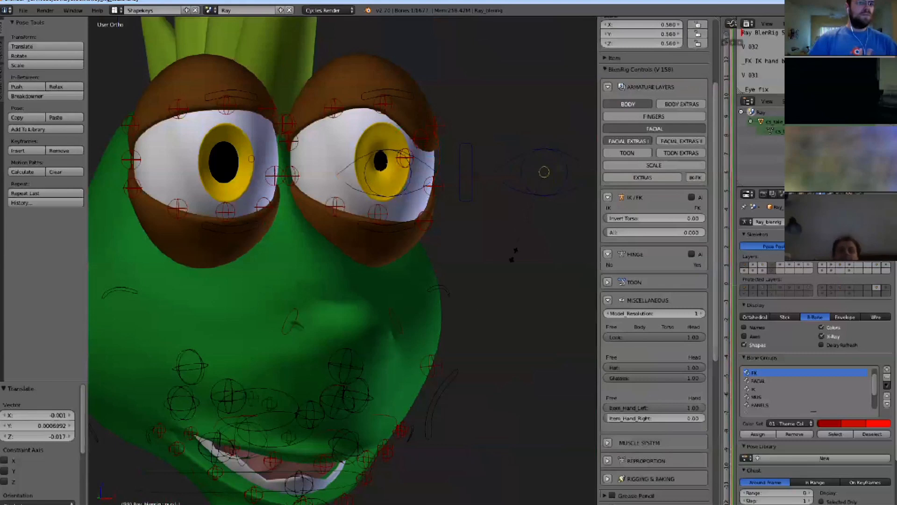
left_click(501, 213)
key("s")
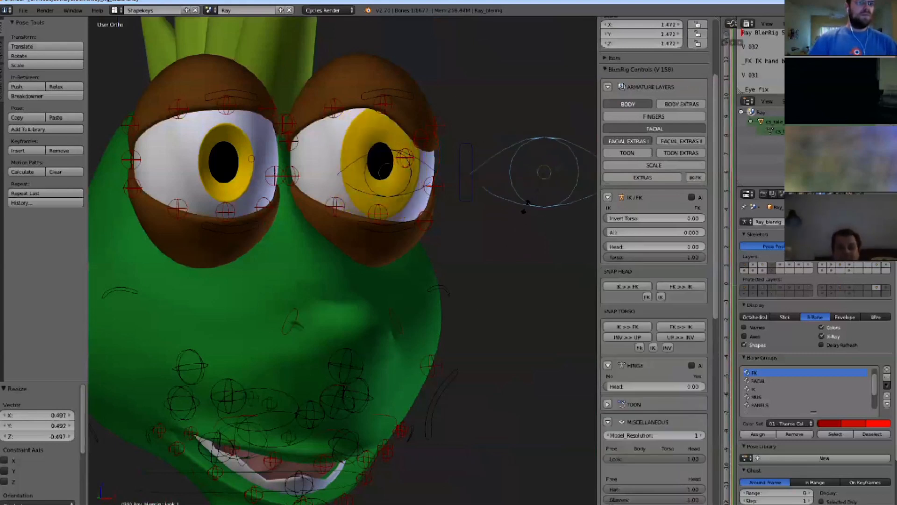
left_click(526, 245)
scroll(321, 201, "down", 2)
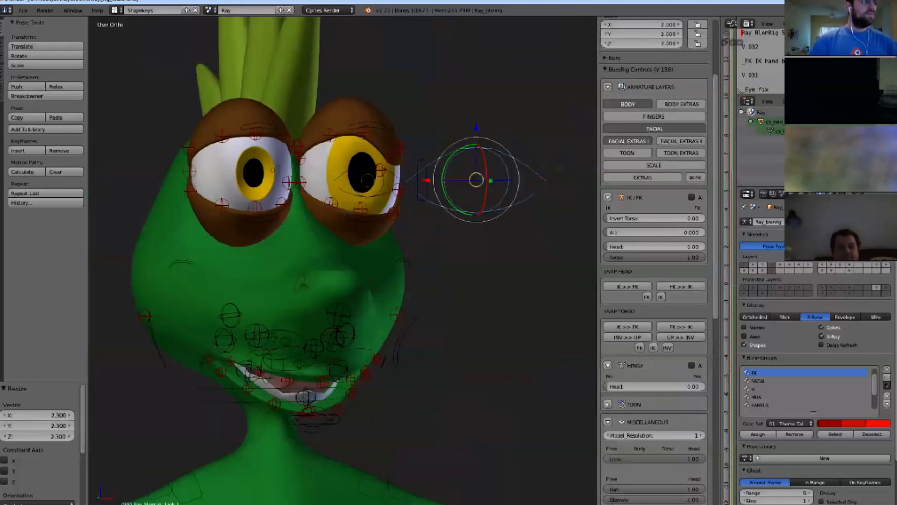
scroll(321, 201, "down", 1)
scroll(342, 201, "down", 3)
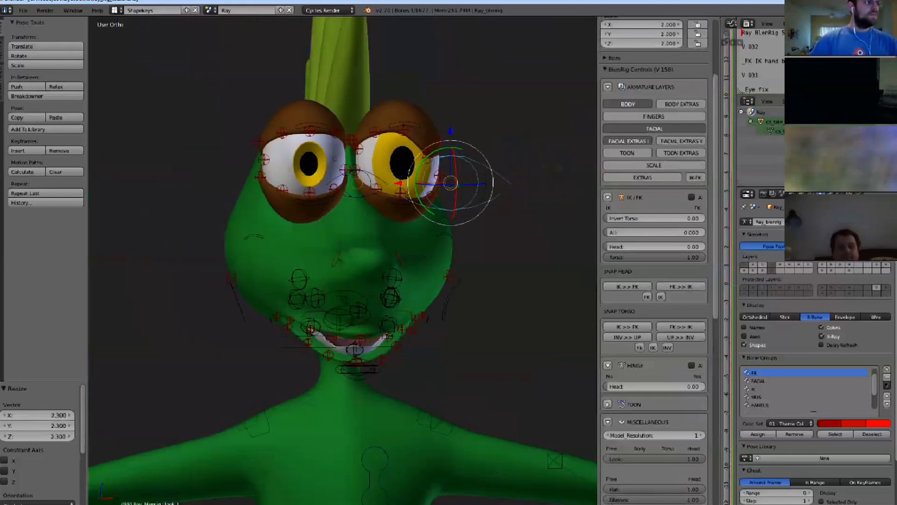
scroll(342, 201, "up", 4)
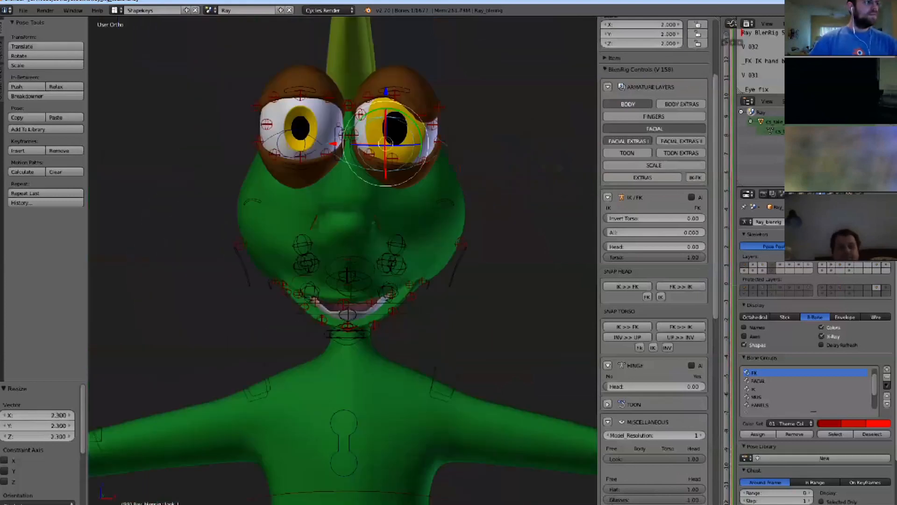
scroll(342, 237, "up", 3)
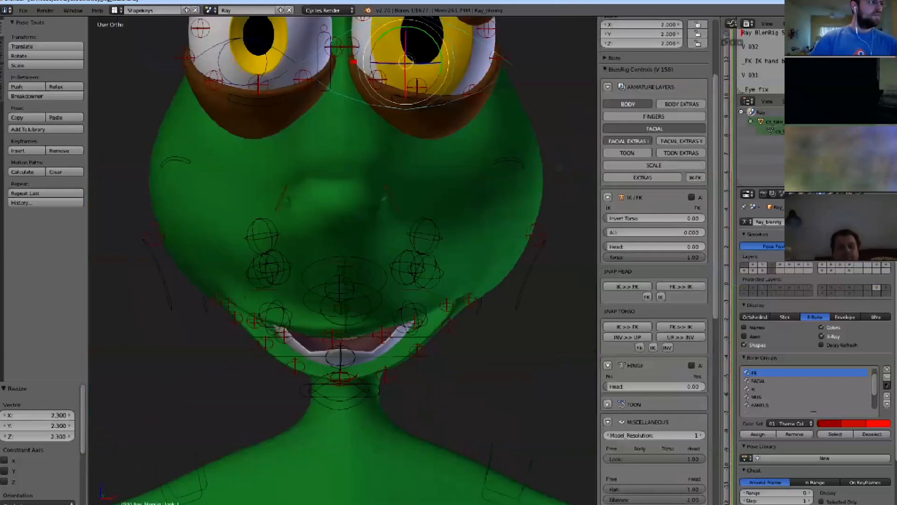
Enlarge the left nostril by scaling its control to about 1.619.
middle_click_drag(437, 201, 390, 201)
right_click(391, 199)
key("s")
left_click(458, 256)
Adjust the lower teeth with their middle control, moving it about 0.001 on X and 0.004 on Z.
middle_click_drag(457, 256, 444, 234)
scroll(395, 305, "up", 3)
right_click(395, 306)
key("g")
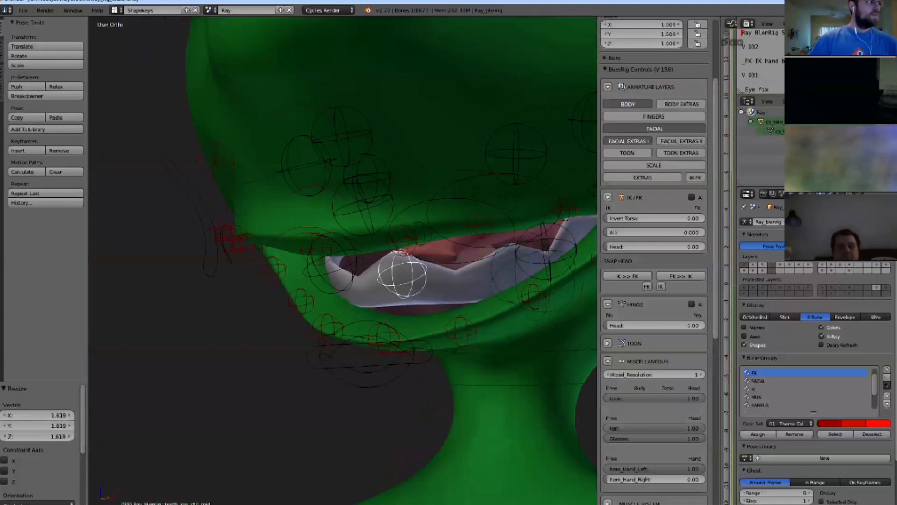
left_click(399, 293)
scroll(399, 292, "down", 2)
middle_click_drag(439, 290, 398, 291)
key("g")
left_click(404, 288)
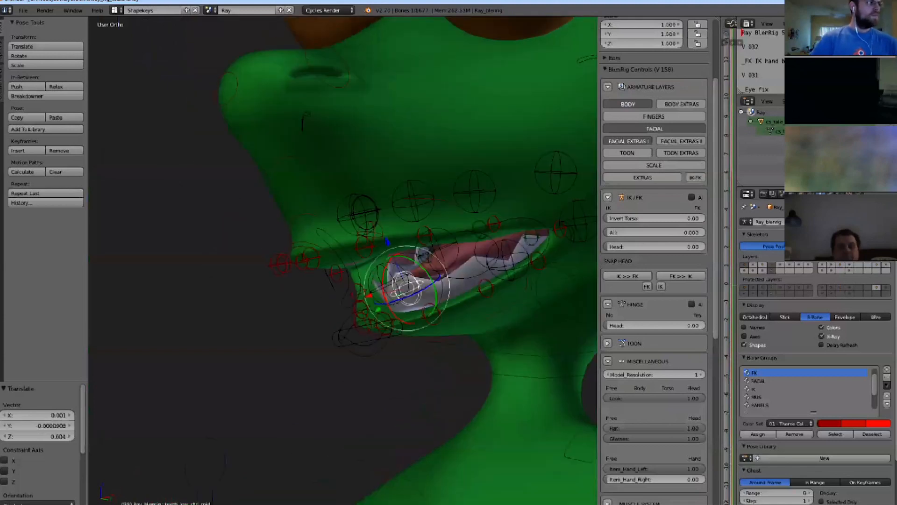
Pull the tongue out of the mouth by moving its tip control about -0.070 on X, -0.055 on Y and -0.033 on Z.
right_click(484, 239)
right_click(430, 265)
key("g")
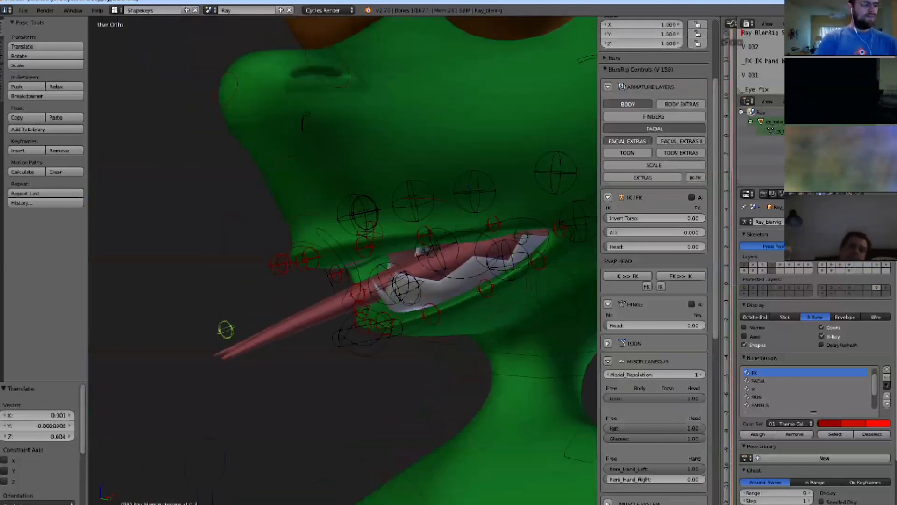
left_click(210, 292)
Examine the tongue and teeth controls inside the mouth in wireframe display.
middle_click_drag(211, 292, 249, 275)
key("z")
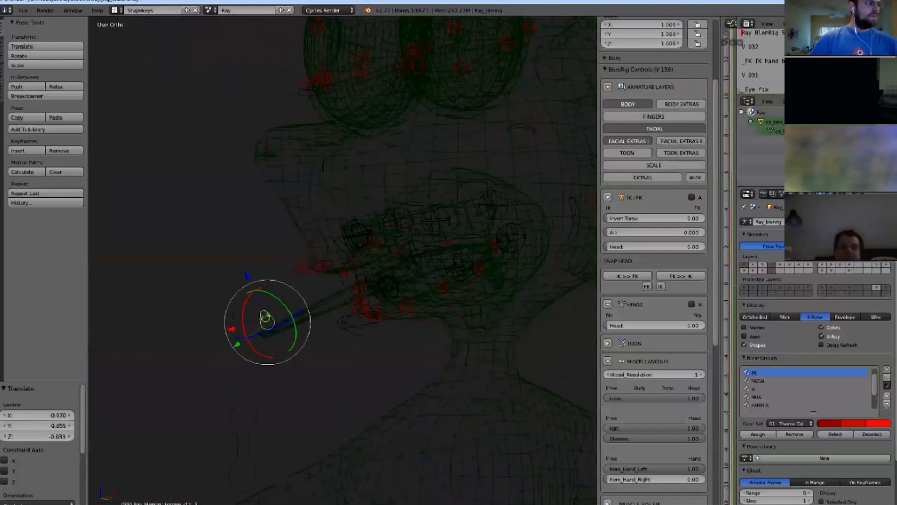
right_click(468, 255)
middle_click_drag(461, 233, 474, 262)
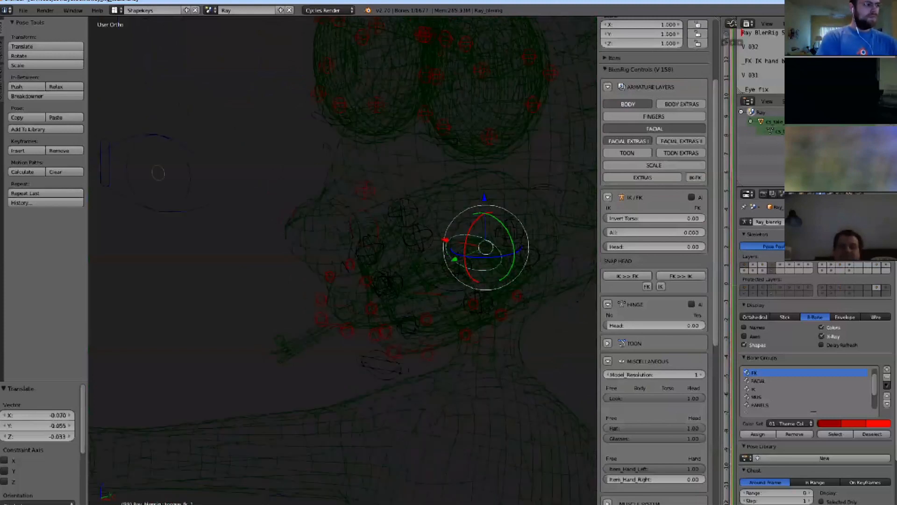
right_click(514, 233)
scroll(514, 233, "up", 2)
middle_click_drag(514, 233, 585, 230)
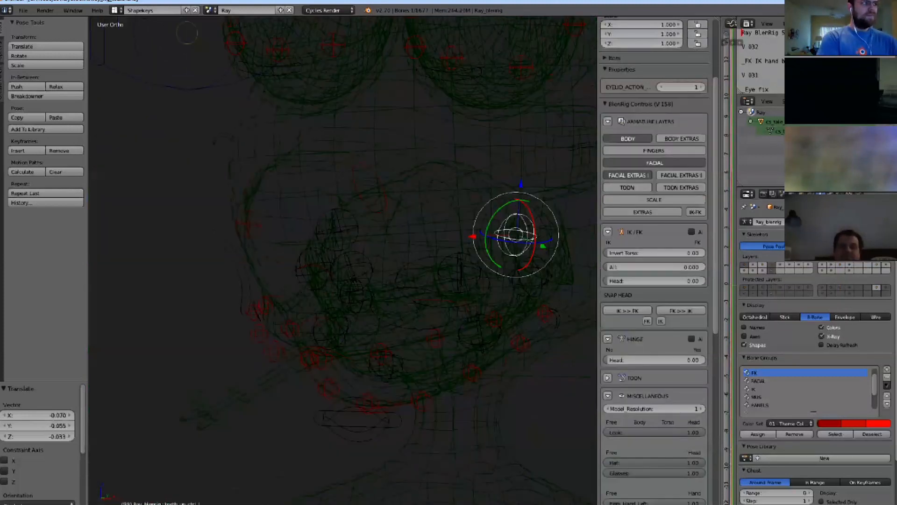
middle_click_drag(515, 235, 514, 231)
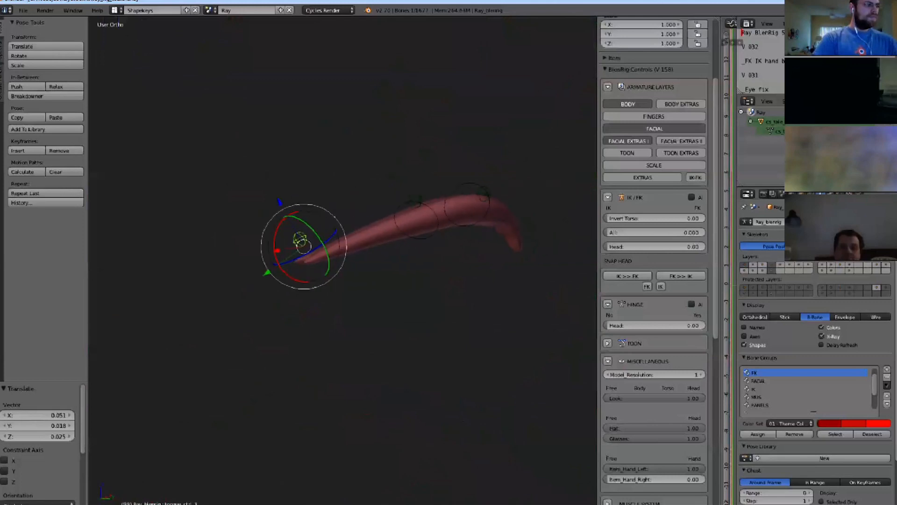
Clear the tongue tip control's location and rotate the two tongue FK rings, the rear one by about 28.7°.
key("alt+g")
right_click(427, 234)
key("r")
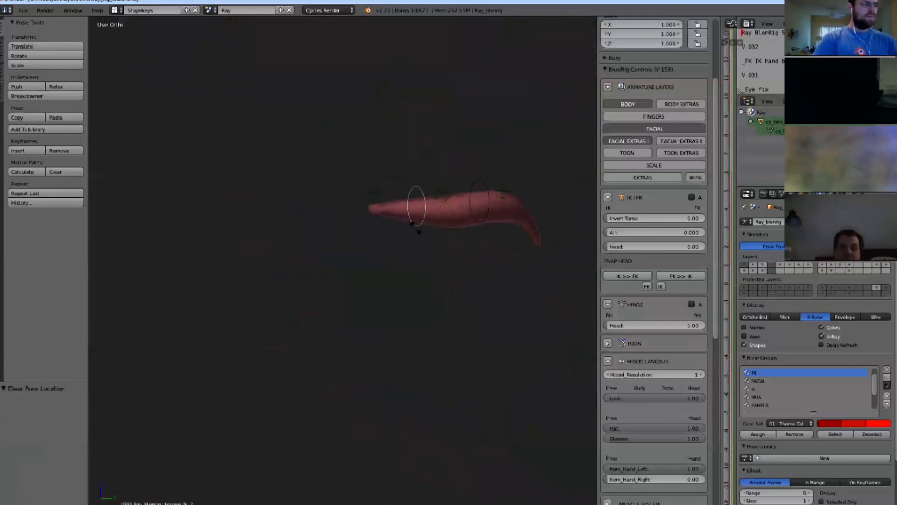
left_click(447, 260)
right_click(480, 216)
key("r")
left_click(467, 229)
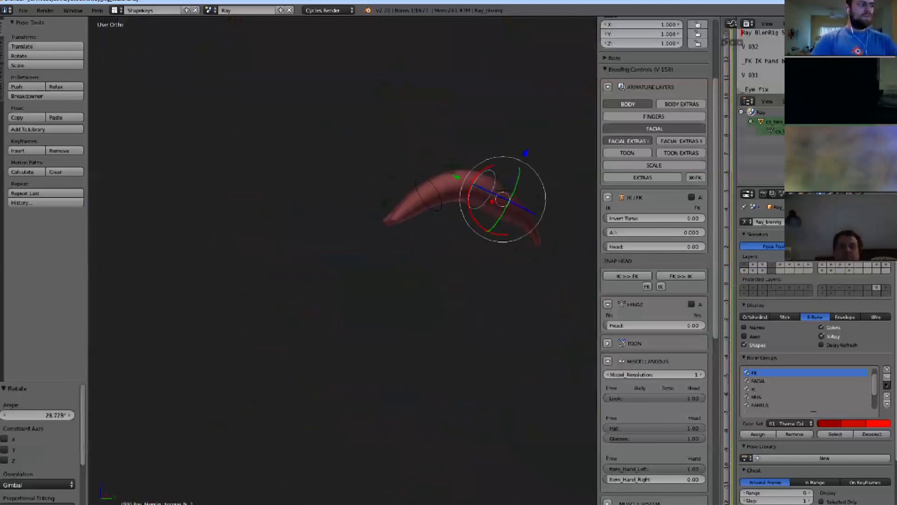
Bend the tongue by lowering its middle control about 0.047 on Z and repositioning the tip about 0.009, 0.028 and -0.018.
middle_click_drag(467, 229, 454, 251)
right_click(378, 234)
key("g")
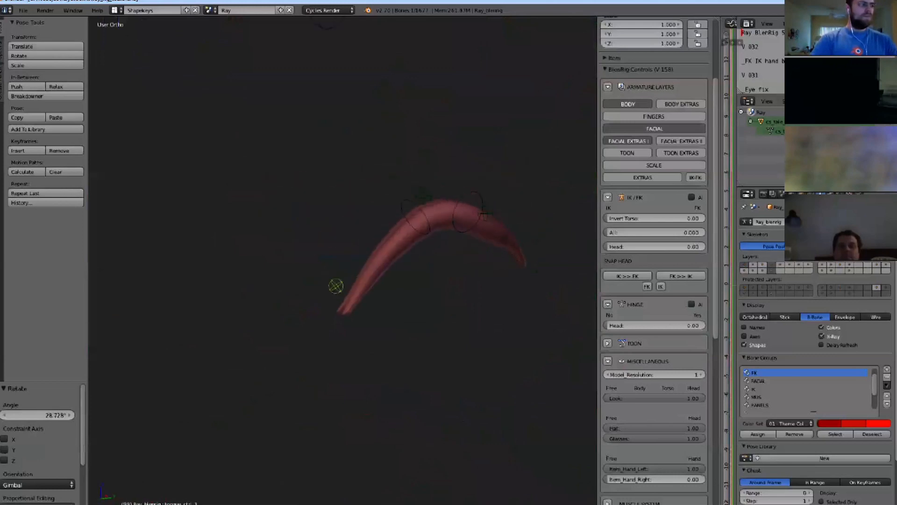
left_click(352, 281)
right_click(427, 202)
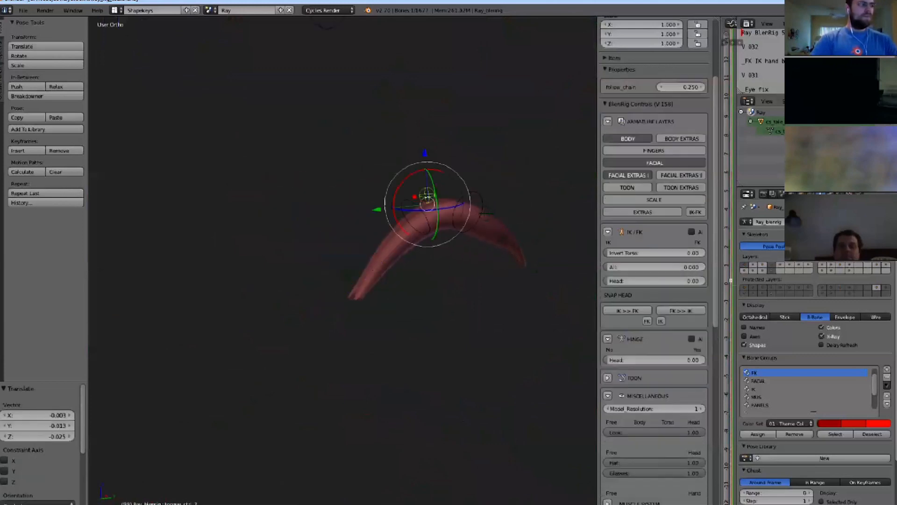
key("g")
left_click(431, 285)
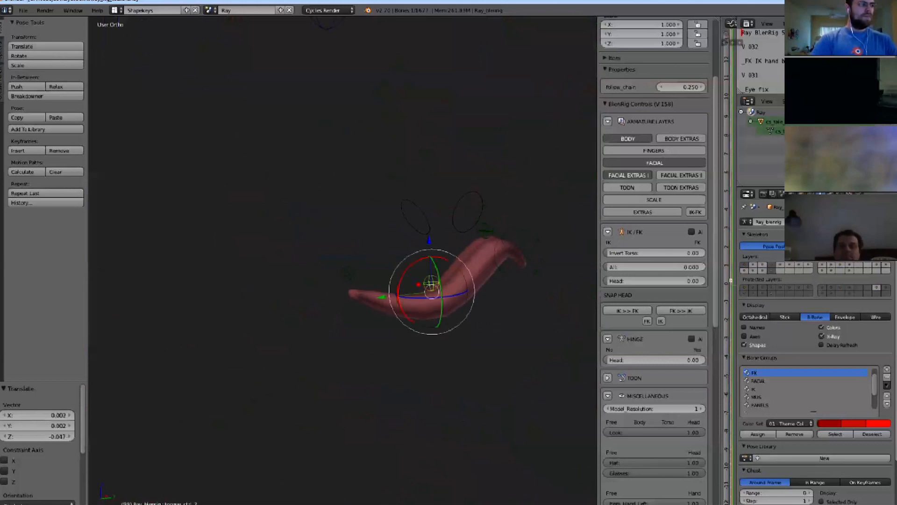
right_click(358, 292)
key("g")
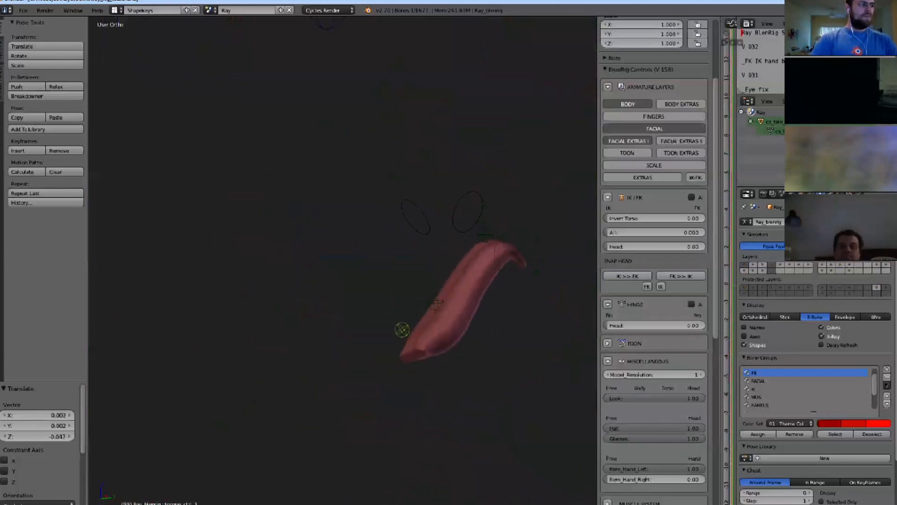
left_click(406, 315)
Swing the whole tail sideways by trackball-rotating its main FK control about 2.9° and 14.9°.
scroll(325, 227, "down", 3)
scroll(317, 224, "down", 2)
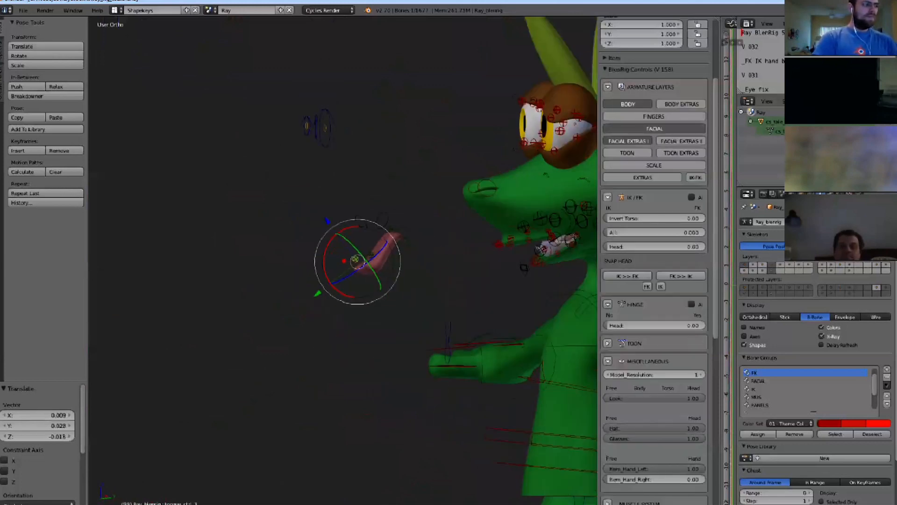
scroll(322, 229, "down", 2)
middle_click_drag(355, 309, 255, 102, "shift")
middle_click_drag(299, 224, 243, 201)
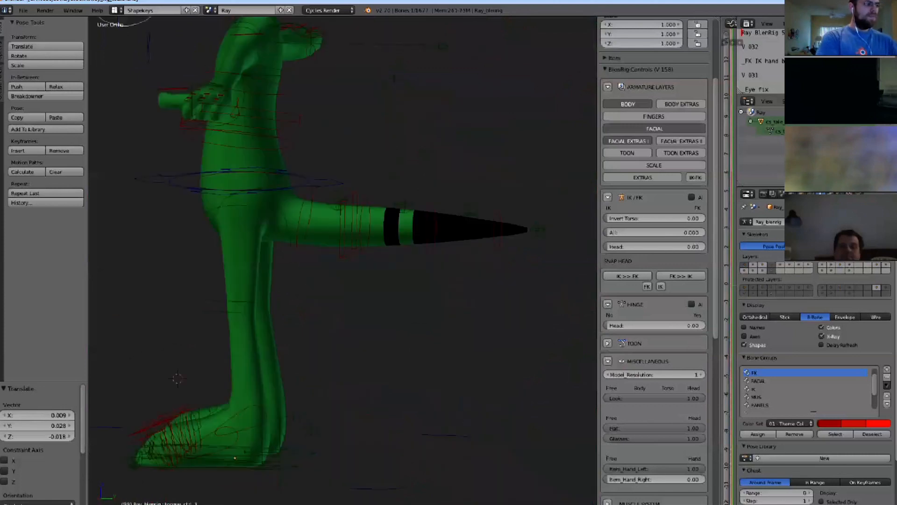
right_click(469, 229)
right_click(354, 226)
middle_click_drag(374, 220, 391, 236, "shift")
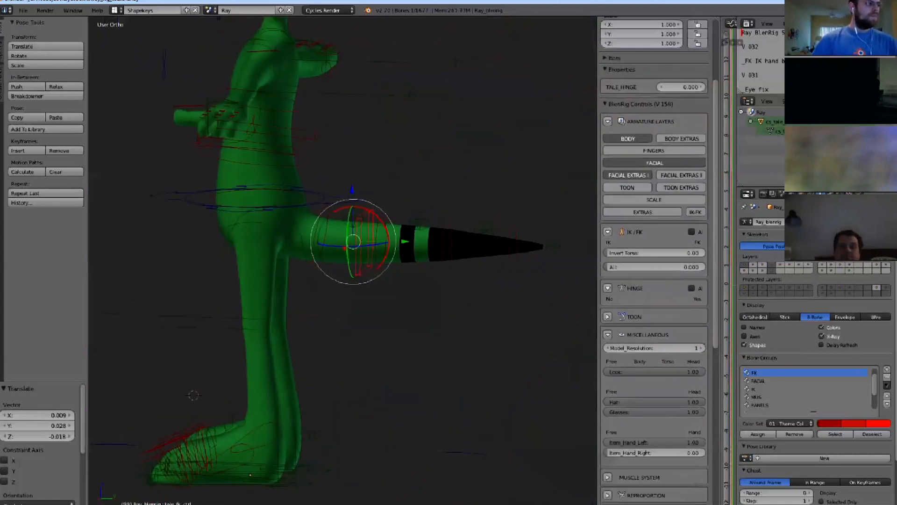
key("r")
left_click(432, 187)
middle_click_drag(433, 187, 373, 222)
key("r")
key("r")
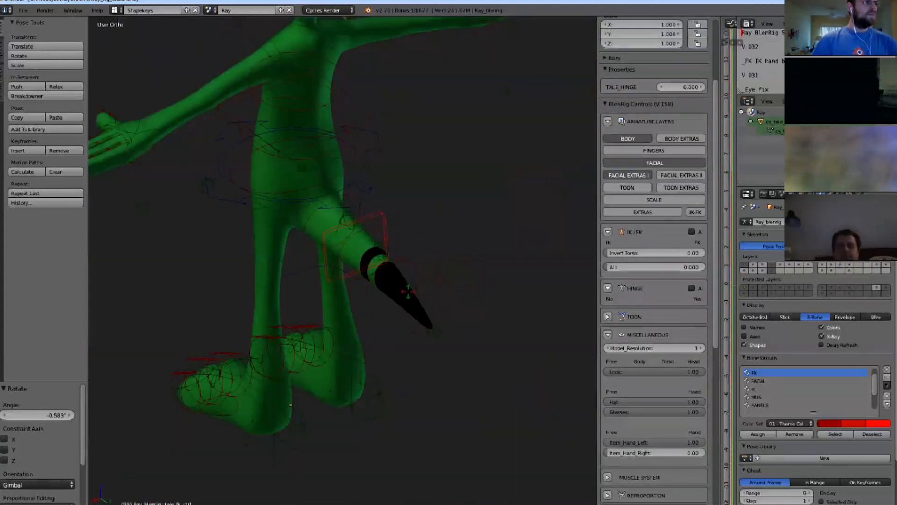
left_click(448, 288)
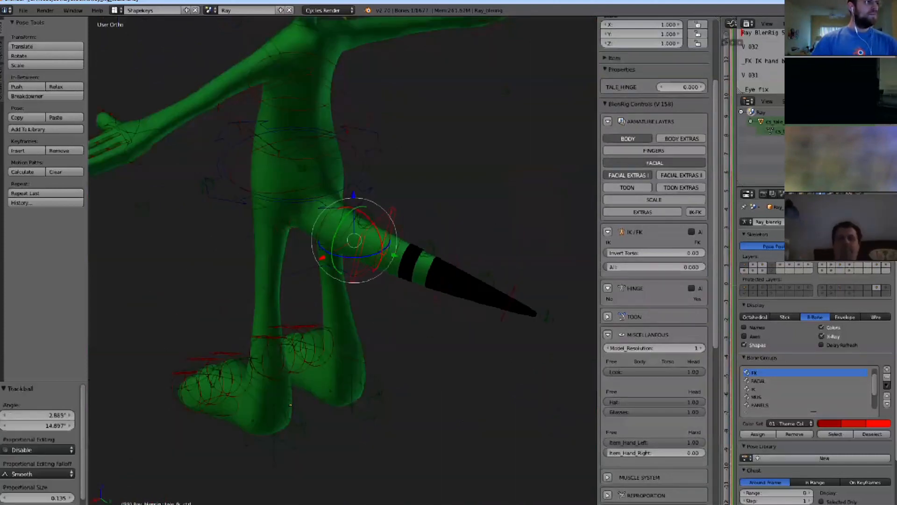
Curl the tail by rotating its individual FK segment controls, the last one about 54.3°.
middle_click_drag(448, 289, 472, 290)
right_click(455, 255)
key("r")
left_click(512, 280)
right_click(513, 302)
key("r")
left_click(521, 322)
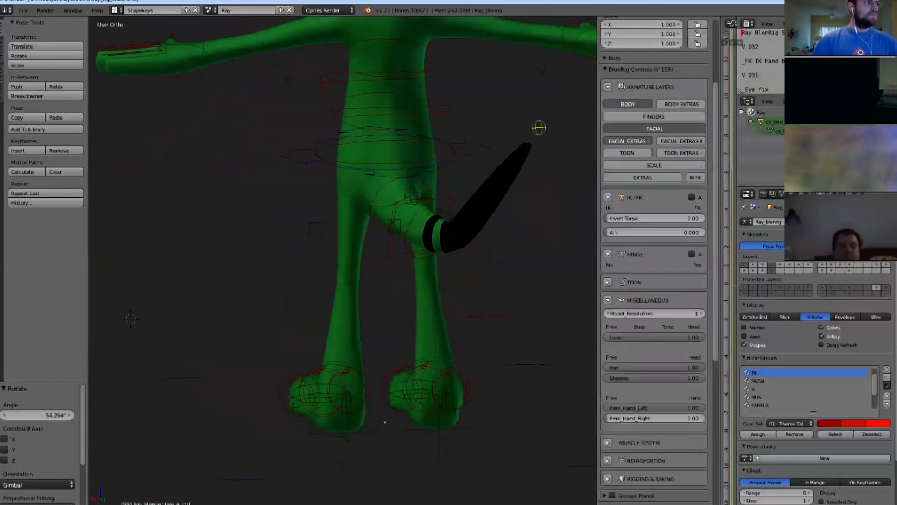
Stretch the tail by moving its tip control about -0.231 on X, -0.013 on Y and 0.191 on Z, and shift the mid-tail control.
key("Return")
middle_click_drag(491, 281, 518, 281)
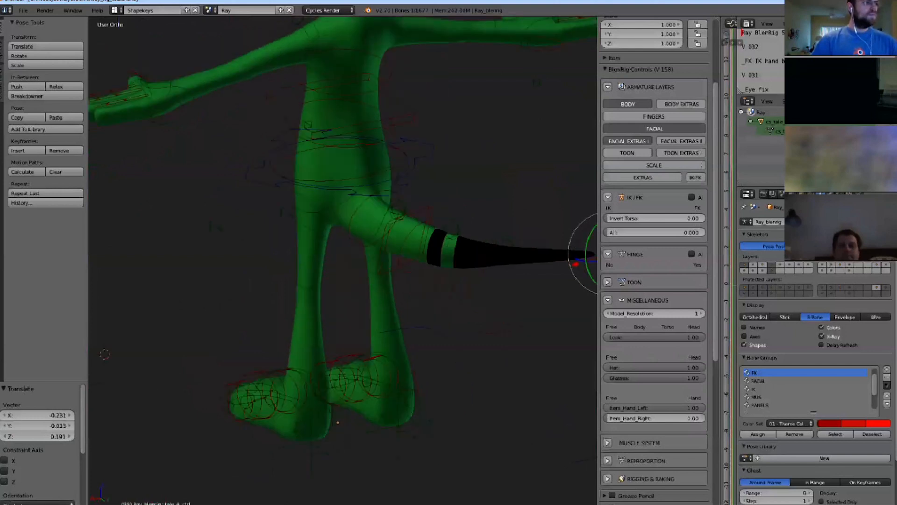
middle_click_drag(496, 241, 507, 254)
right_click(509, 254)
key("ctrl+z")
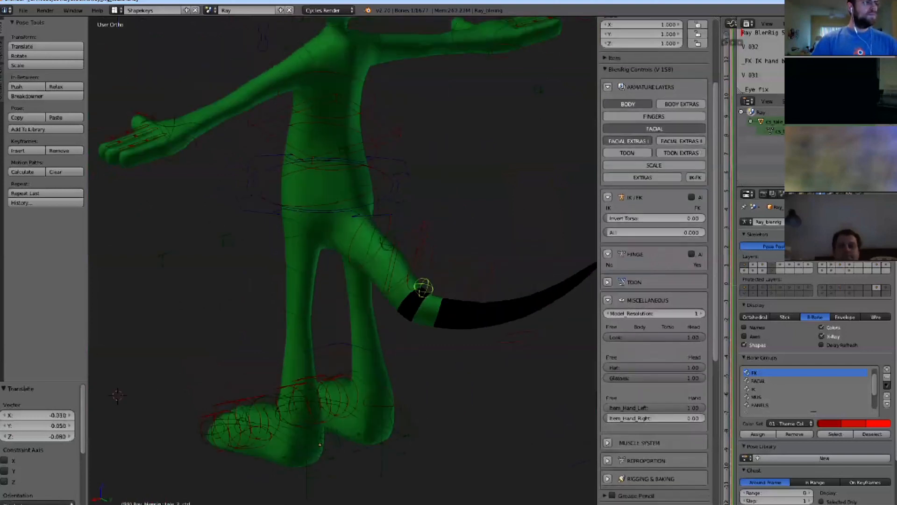
scroll(343, 262, "down", 3)
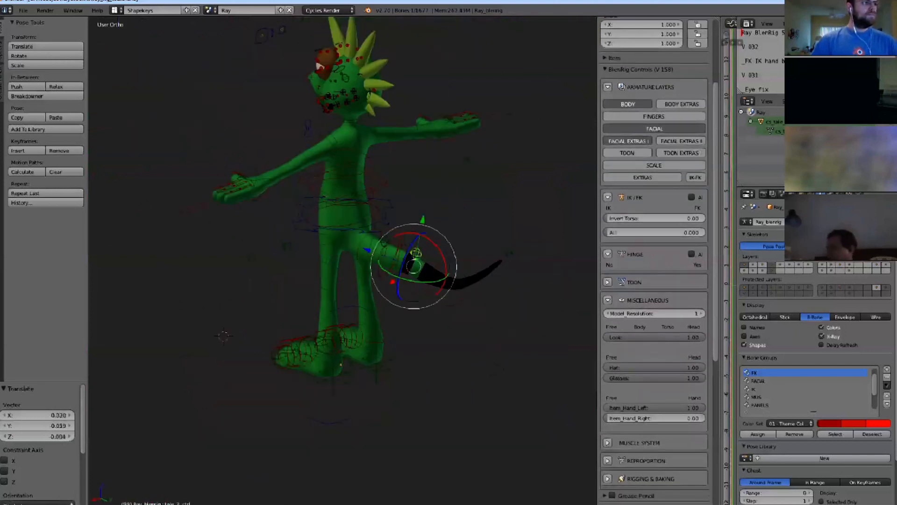
Open the mouth by moving the mouth control about 0.004 on X and -0.038 on Z.
middle_click_drag(342, 262, 420, 264)
scroll(343, 262, "up", 1)
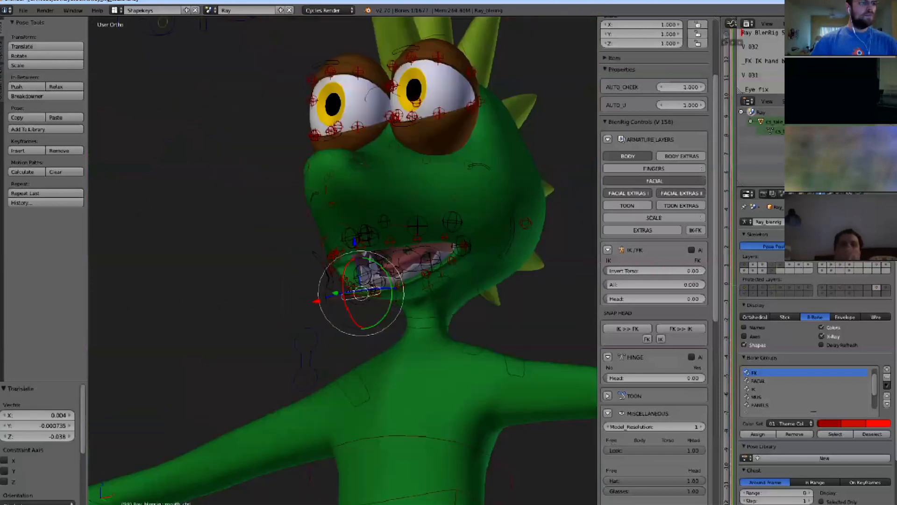
middle_click_drag(355, 261, 338, 320)
scroll(342, 261, "up", 1)
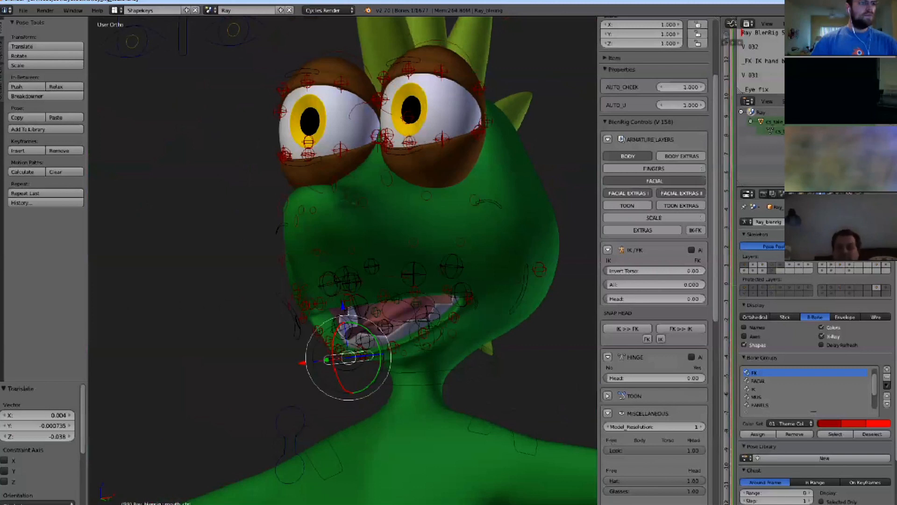
scroll(344, 260, "up", 1)
Display the facial deformation bones layer and move the outer right cheek control about -0.023 on X.
right_click(421, 185)
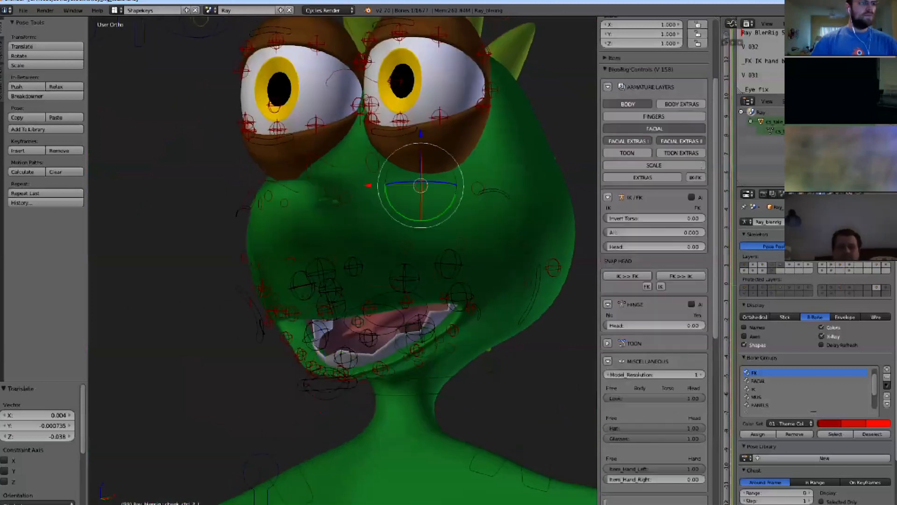
middle_click_drag(345, 262, 317, 262)
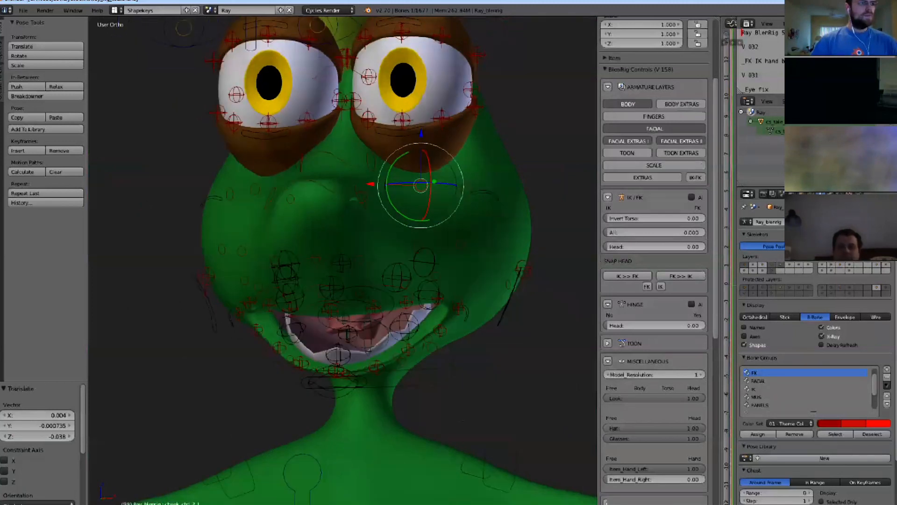
left_click(849, 270, "shift")
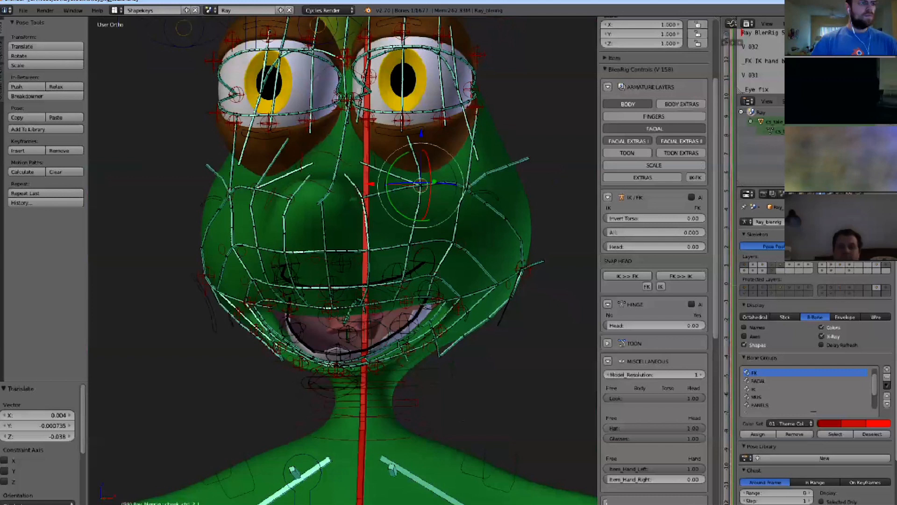
scroll(348, 260, "up", 2)
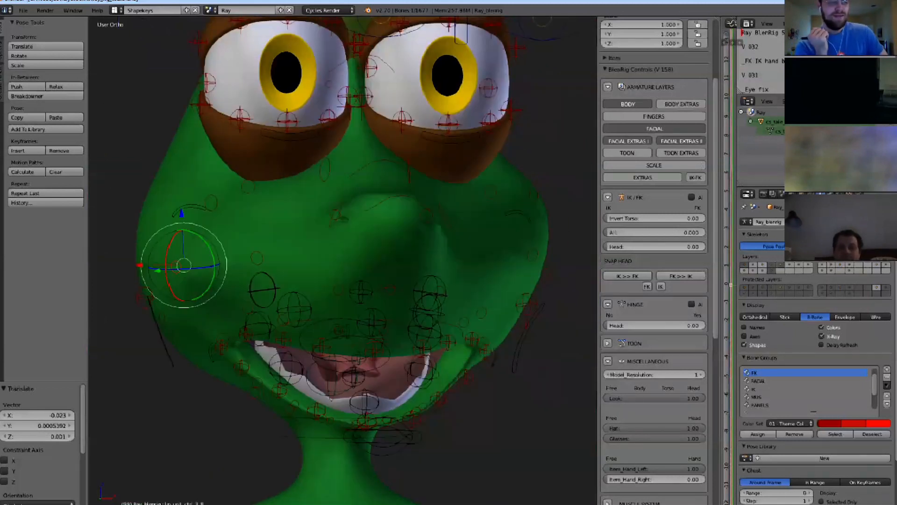
scroll(342, 261, "down", 2)
middle_click_drag(343, 261, 365, 263)
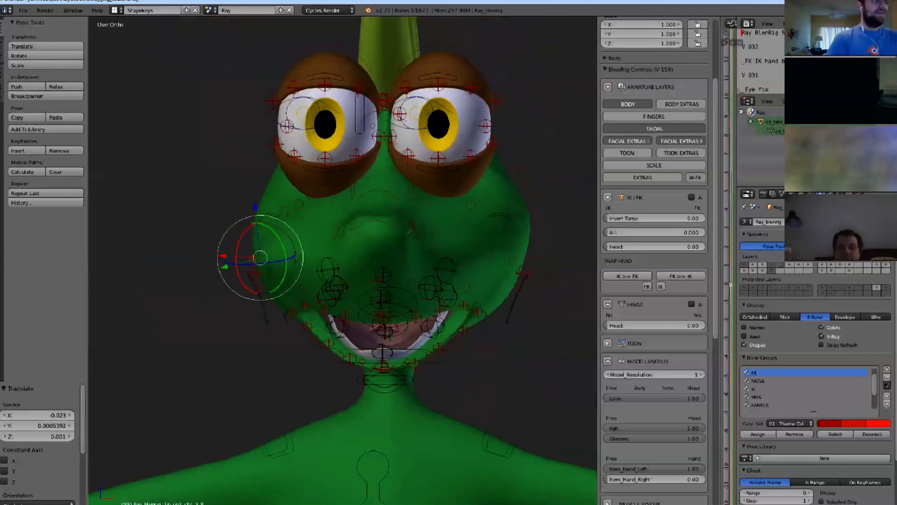
Move the left eye control about 0.083 on X, 0.017 on Y and 0.054 on Z, and its gaze target about 0.219 on X.
key("a")
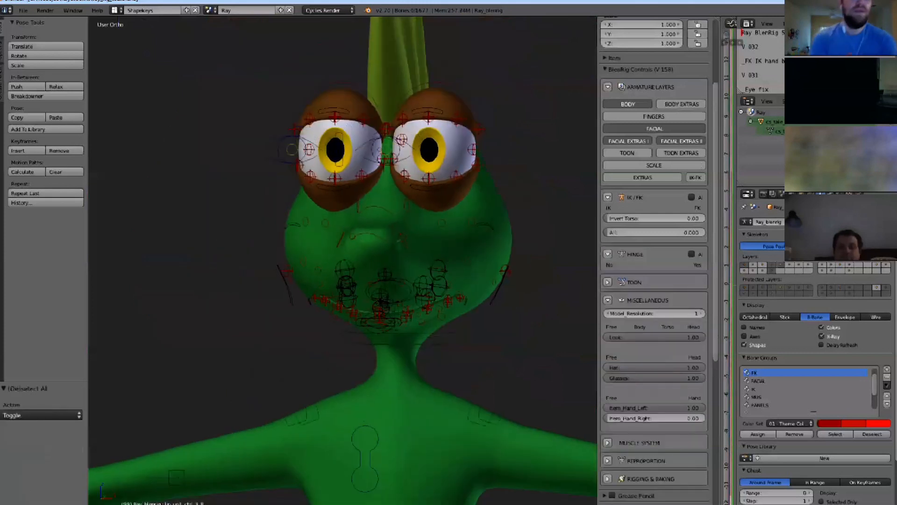
scroll(374, 224, "down", 1)
middle_click_drag(383, 177, 376, 244, "shift")
right_click(406, 235)
key("g")
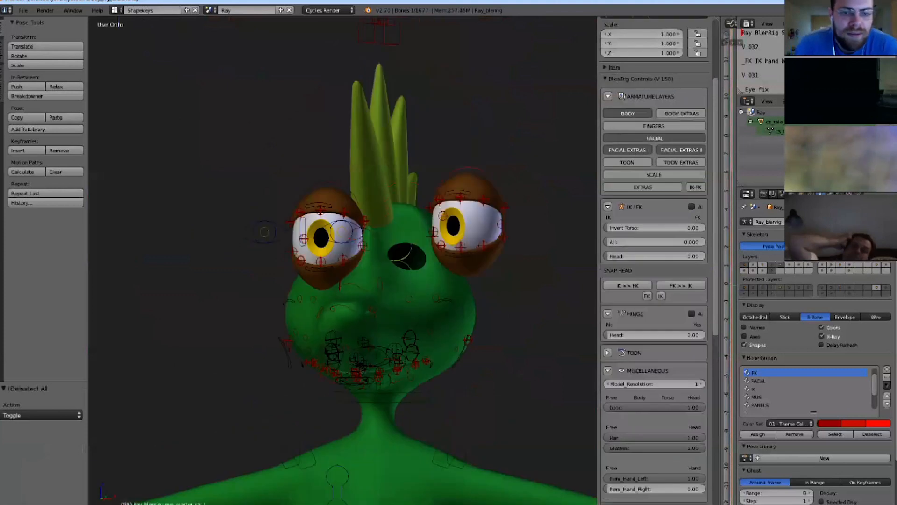
left_click(481, 189)
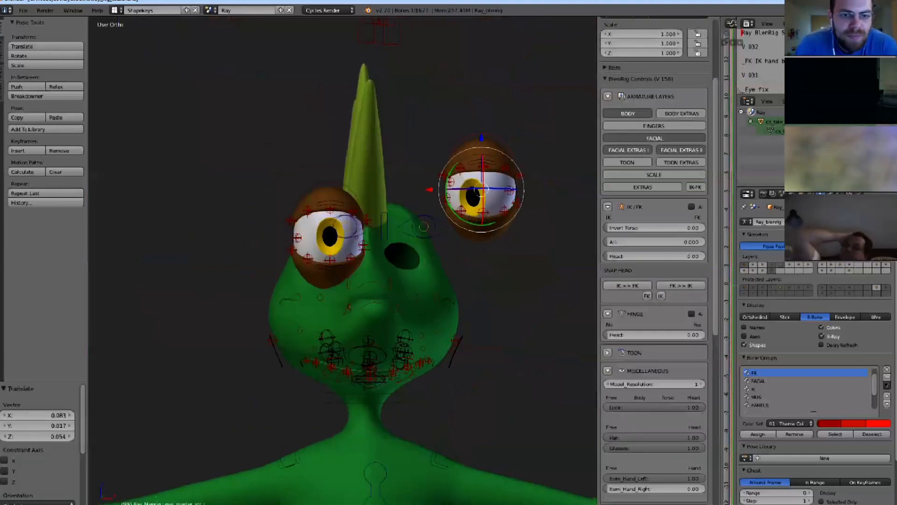
middle_click_drag(355, 229, 299, 229)
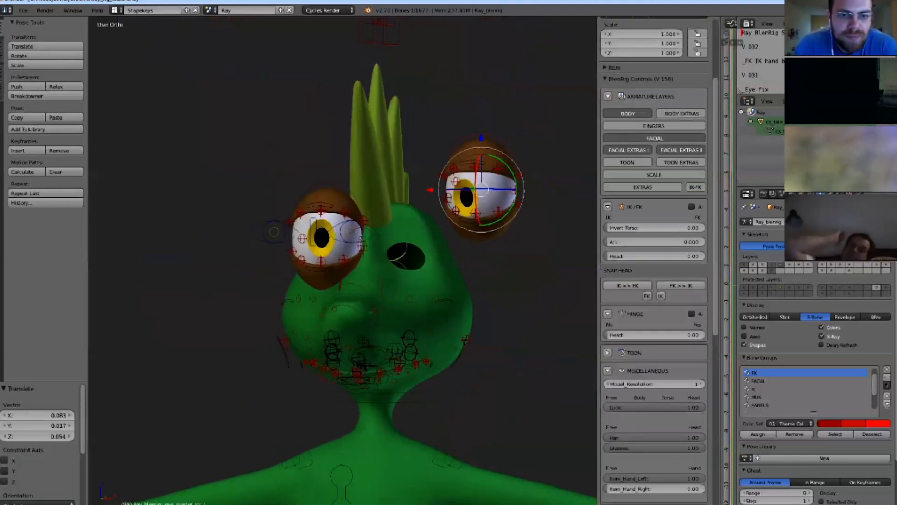
right_click(270, 229)
left_click(594, 212)
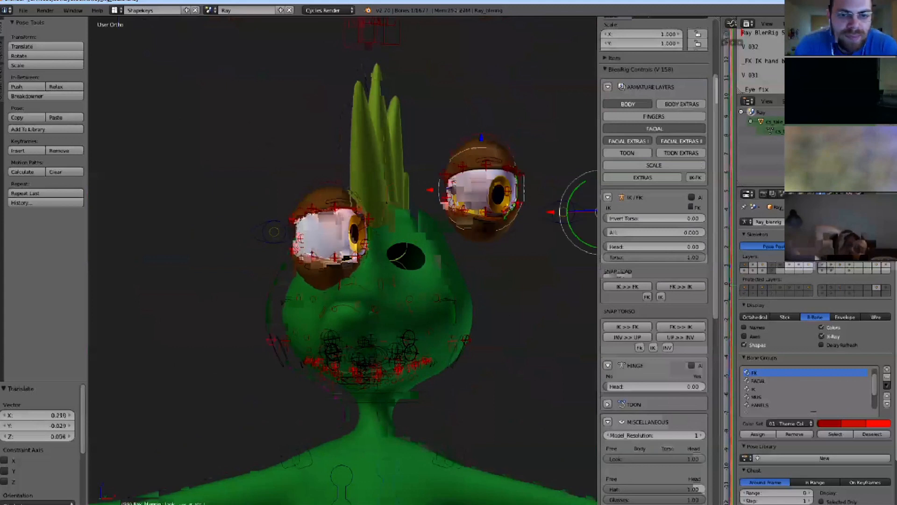
Clear the location of all visible bones and deselect them.
key("a")
key("a")
key("alt+g")
key("a")
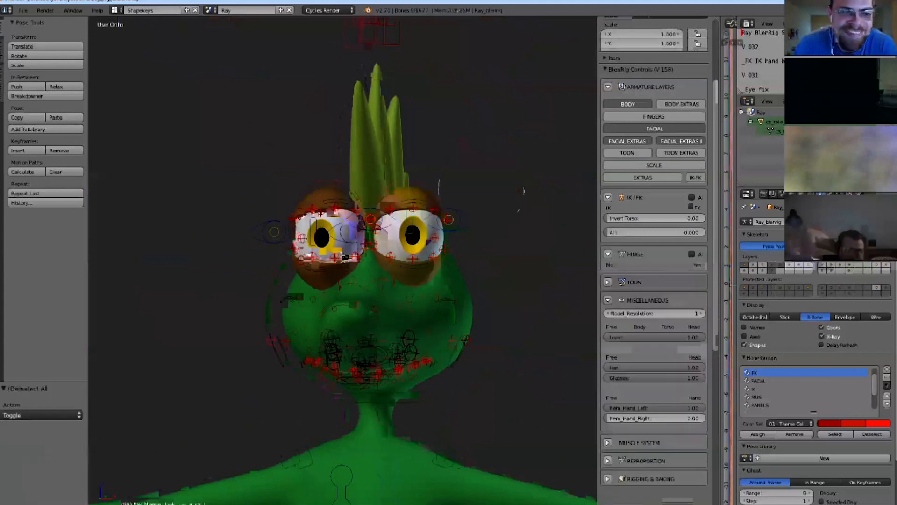
Move the shared look control about -0.104 on X and 0.072 on Z, and again about -0.025 on X and -0.024 on Z.
right_click(410, 221)
key("g")
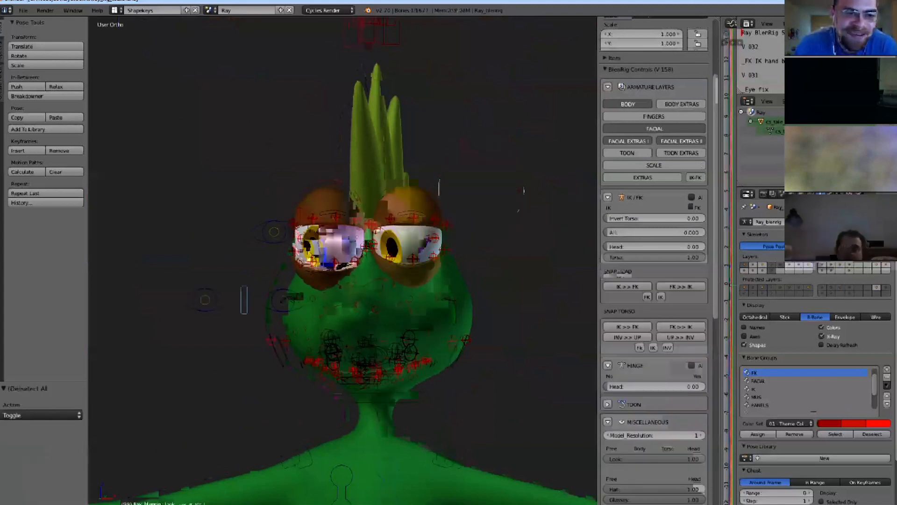
left_click(524, 190)
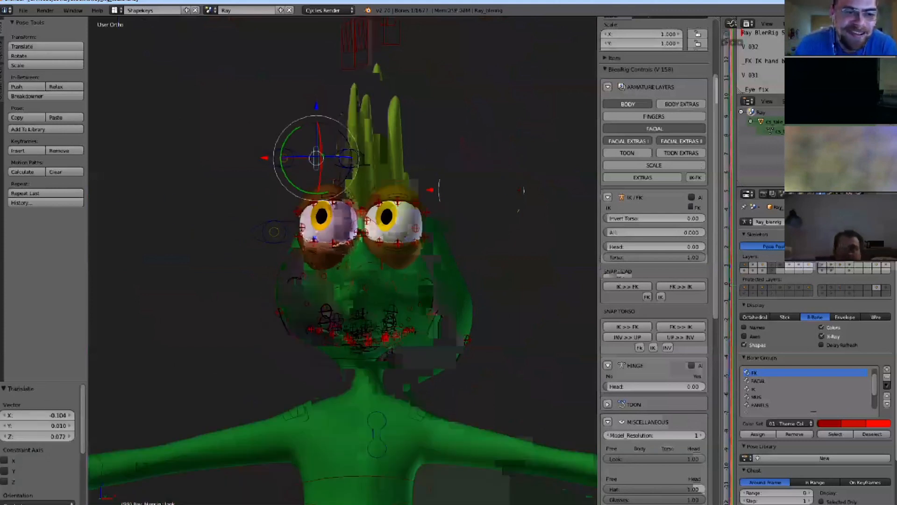
middle_click_drag(322, 187, 343, 208)
key("g")
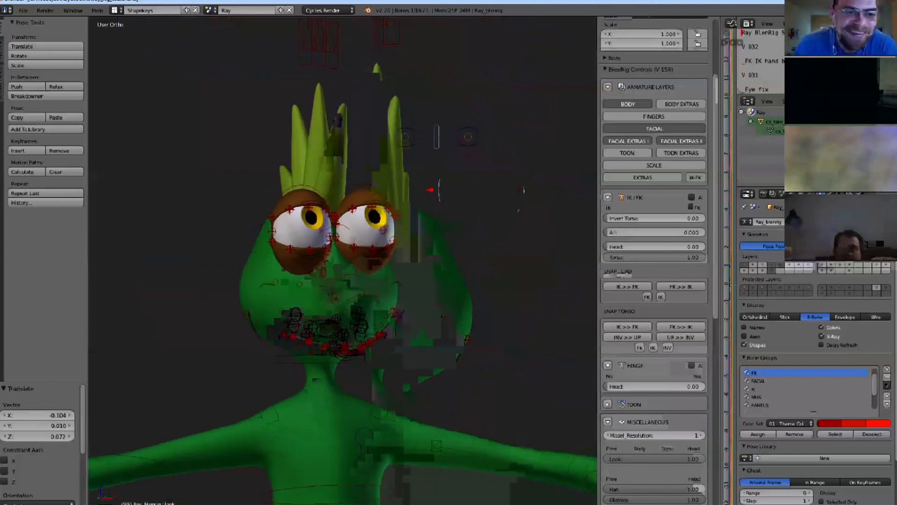
left_click(301, 198)
scroll(340, 212, "down", 3)
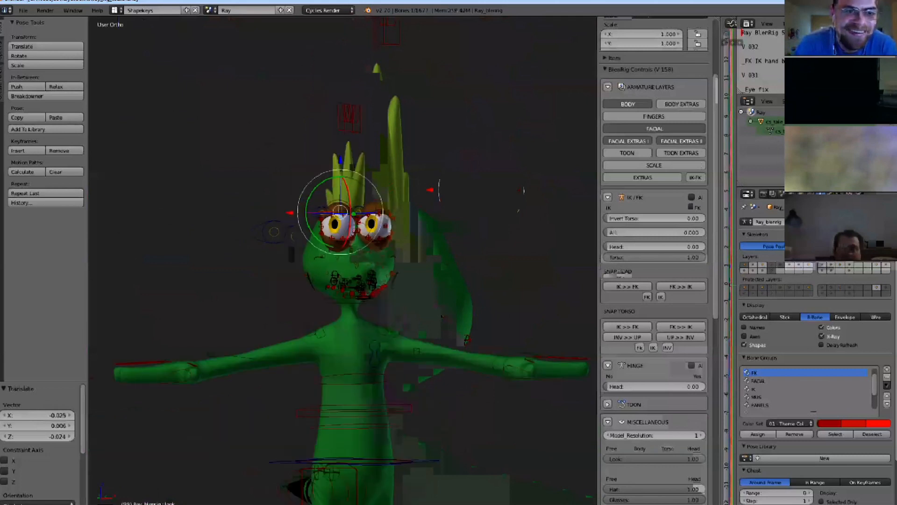
middle_click_drag(341, 212, 388, 213)
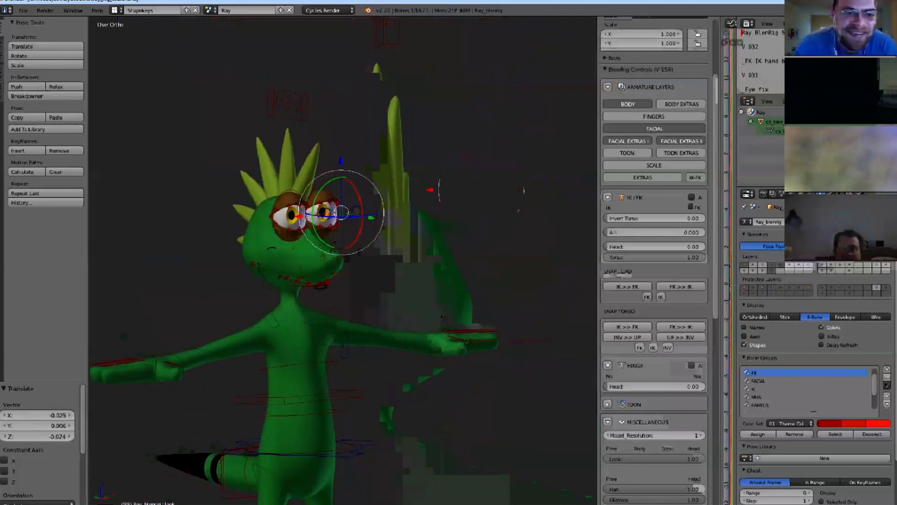
Hide both facial extras bone layers and move the look control about 0.278 on X, -0.121 on Y and 0.008 on Z.
left_click(681, 140)
left_click(627, 140)
middle_click_drag(514, 187, 491, 188)
scroll(360, 211, "up", 1)
key("g")
left_click(507, 199)
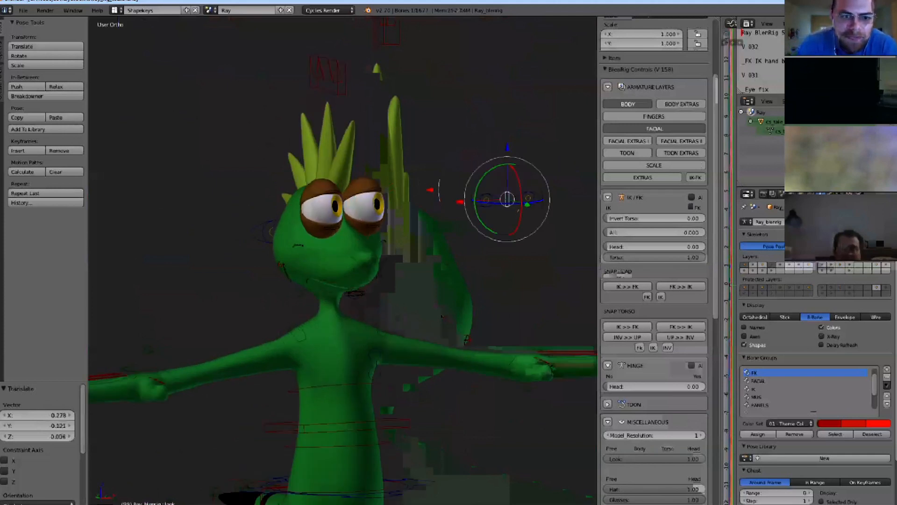
scroll(655, 261, "down", 10)
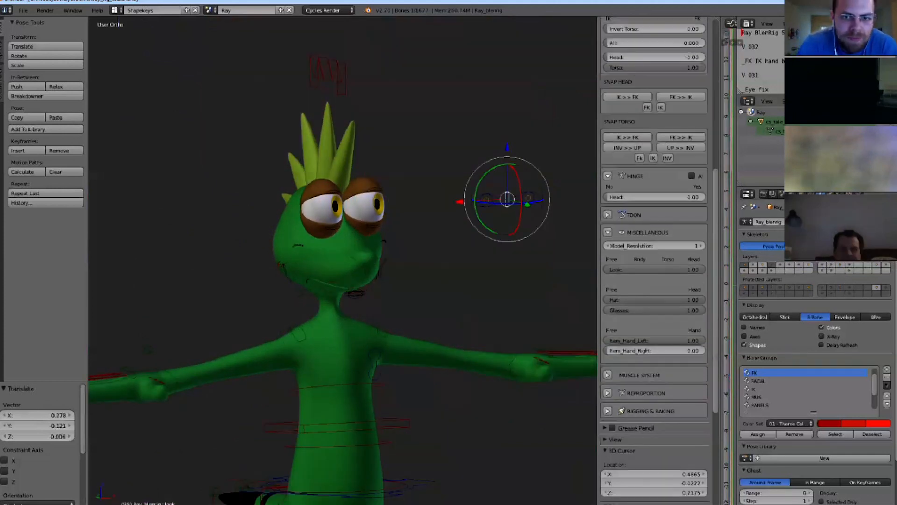
key("g")
right_click(503, 185)
Rotate the head control with a trackball rotation of about -29.2° and -12.6°.
middle_click_drag(507, 199, 451, 231, "shift")
scroll(451, 231, "down", 3)
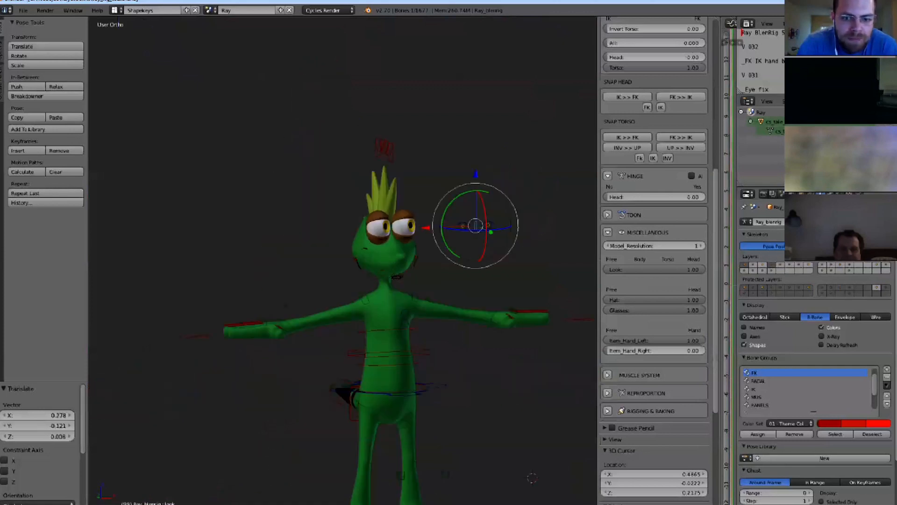
scroll(451, 232, "up", 2)
right_click(401, 277)
scroll(400, 277, "up", 1)
key("r")
key("r")
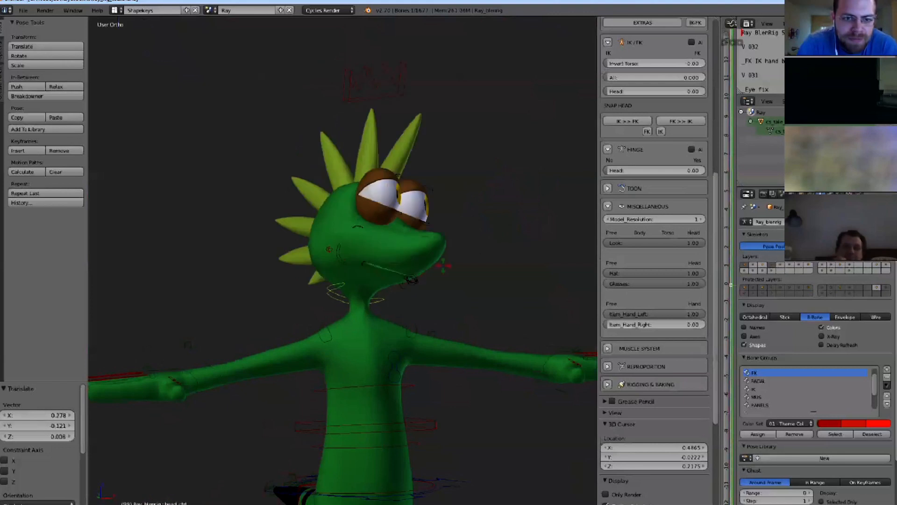
key("Escape")
key("r")
key("r")
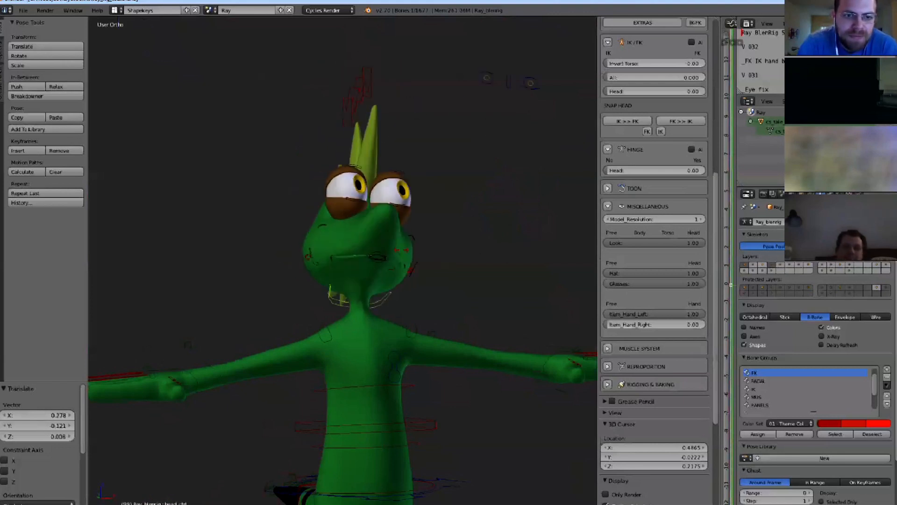
left_click(368, 264)
key("ctrl+z")
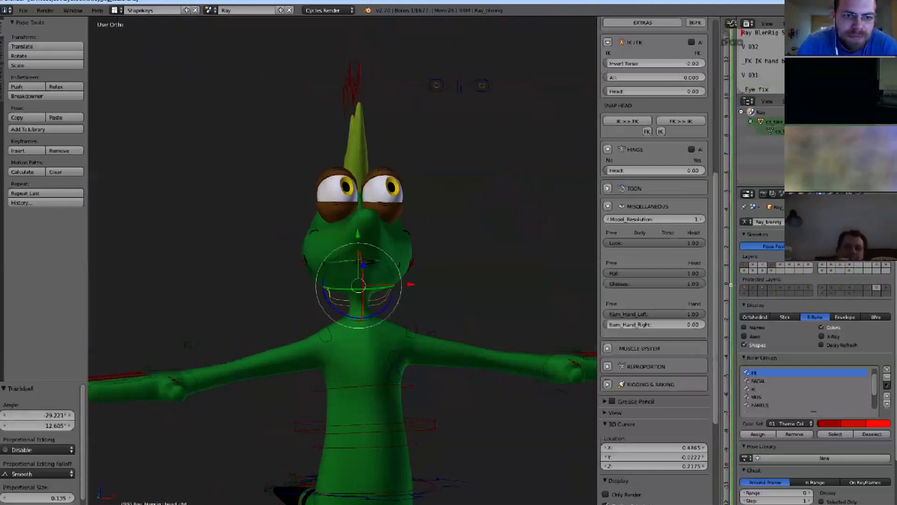
key("r")
key("r")
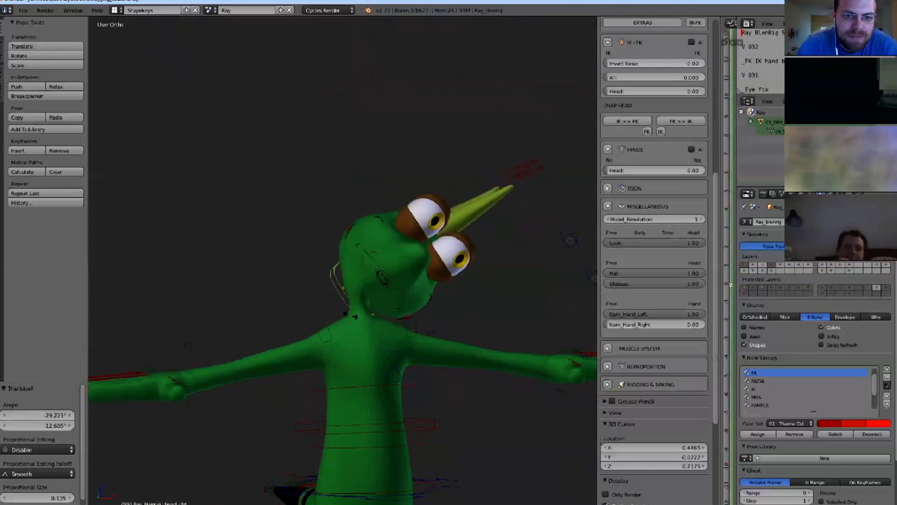
right_click(419, 284)
Set the Look value to 0.66 so the look control follows the torso.
left_click(654, 243)
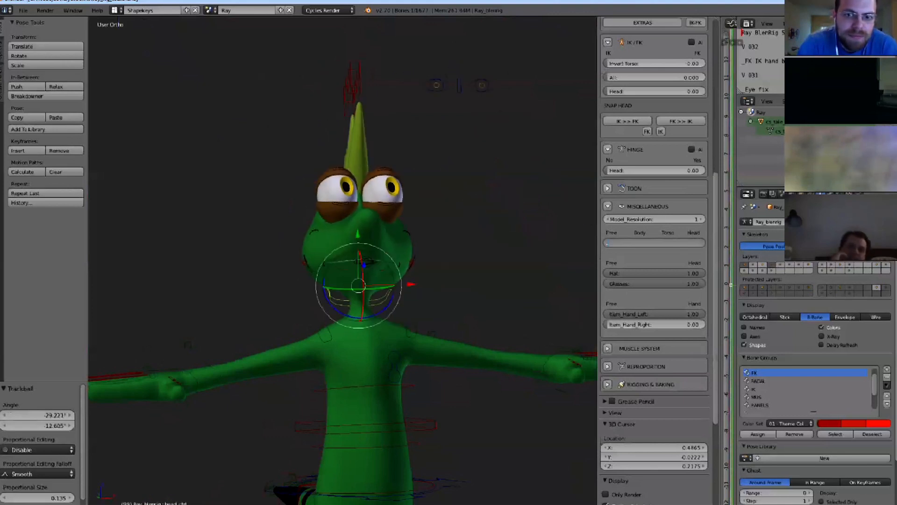
type("0.66")
key("Return")
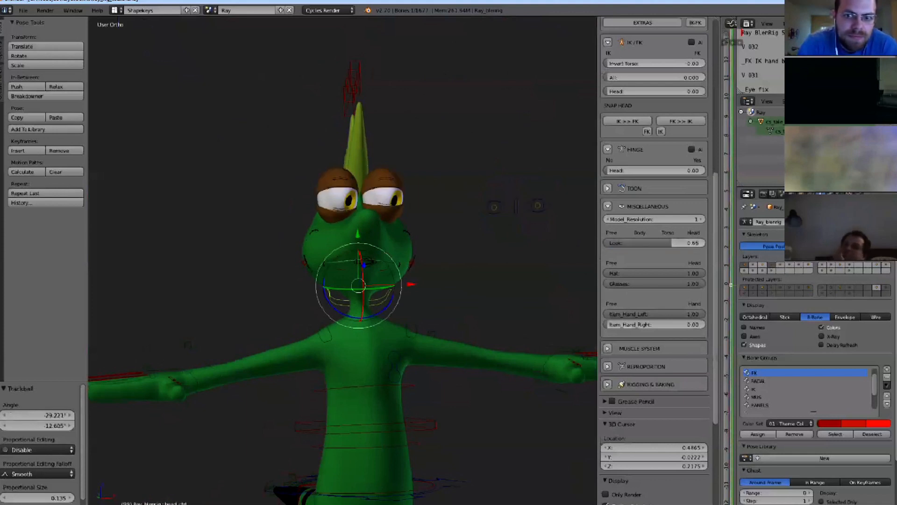
scroll(191, 238, "down", 2)
scroll(301, 278, "up", 1)
Rotate the head control with a trackball rotation of about 9.7° and 64.2°.
key("r")
key("r")
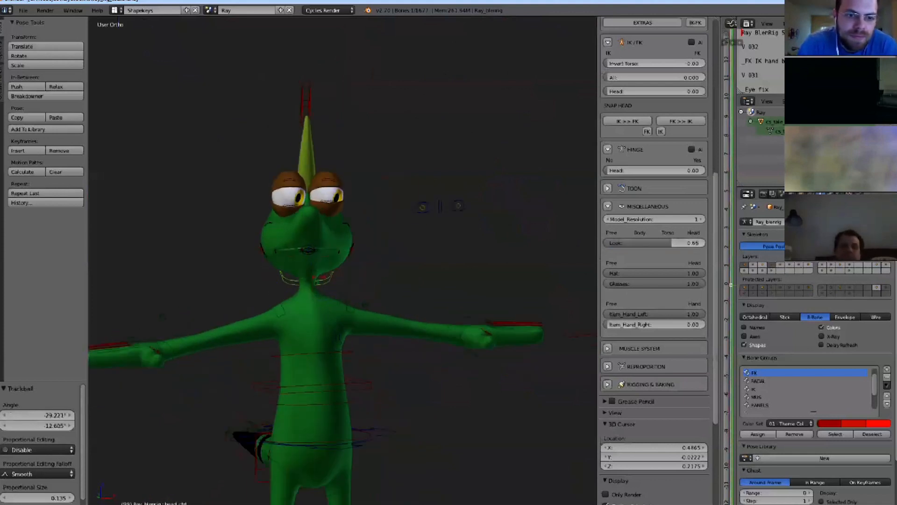
key("Escape")
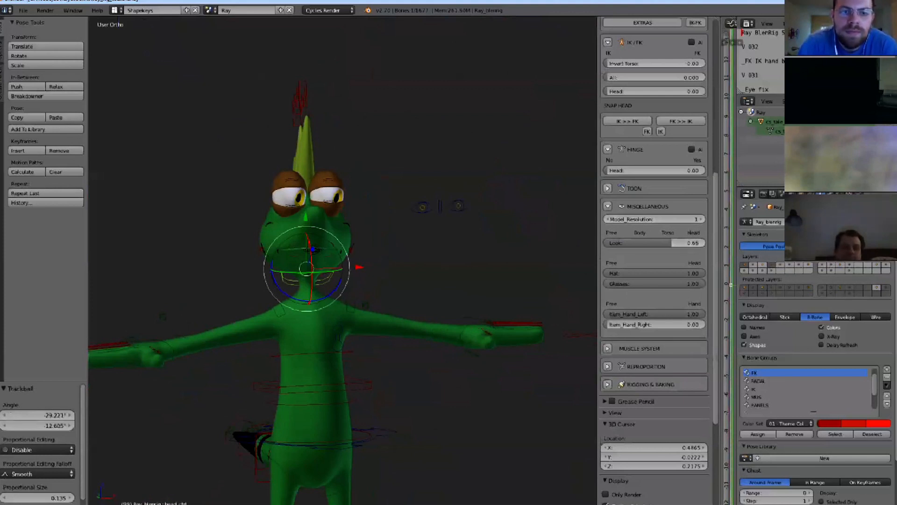
key("r")
key("r")
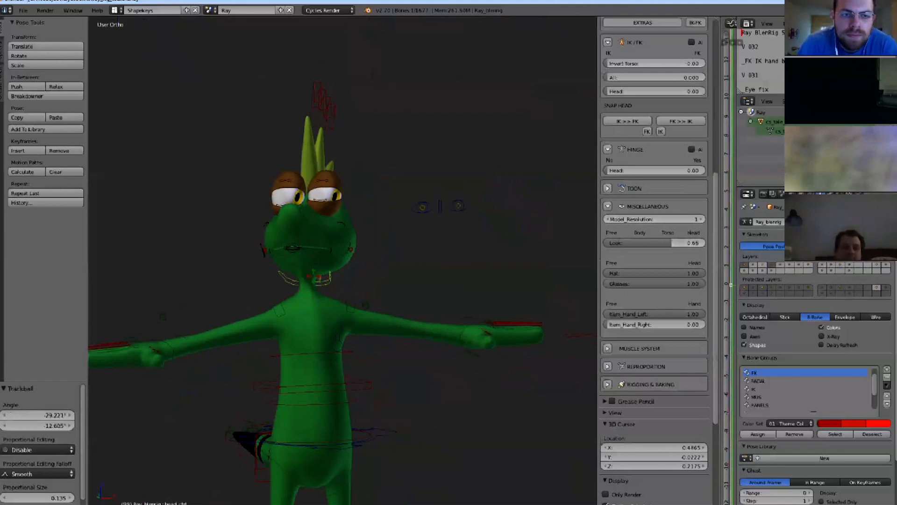
left_click(388, 286)
Move the master torso control about 0.118 on X and 0.052 on Z, and again about -0.114 on X and 0.087 on Z.
right_click(381, 431)
middle_click_drag(381, 429, 407, 397, "shift")
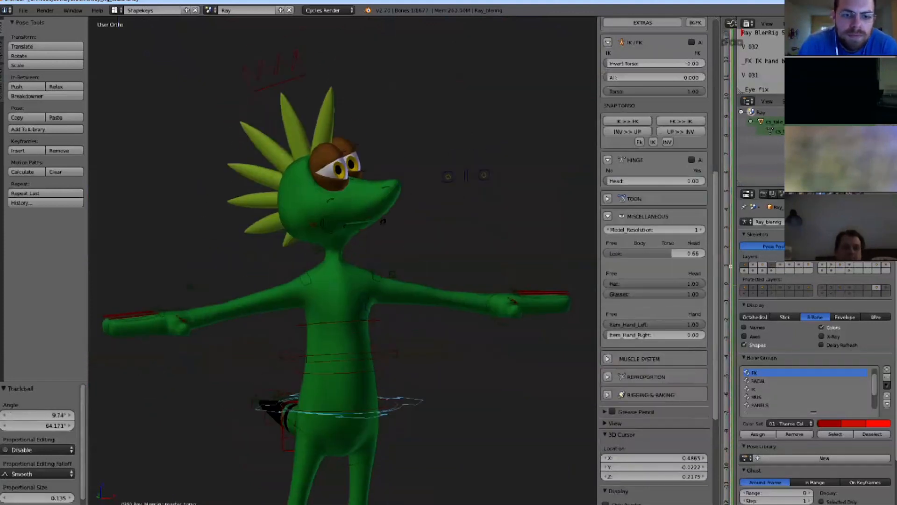
left_click(436, 403)
key("r")
key("r")
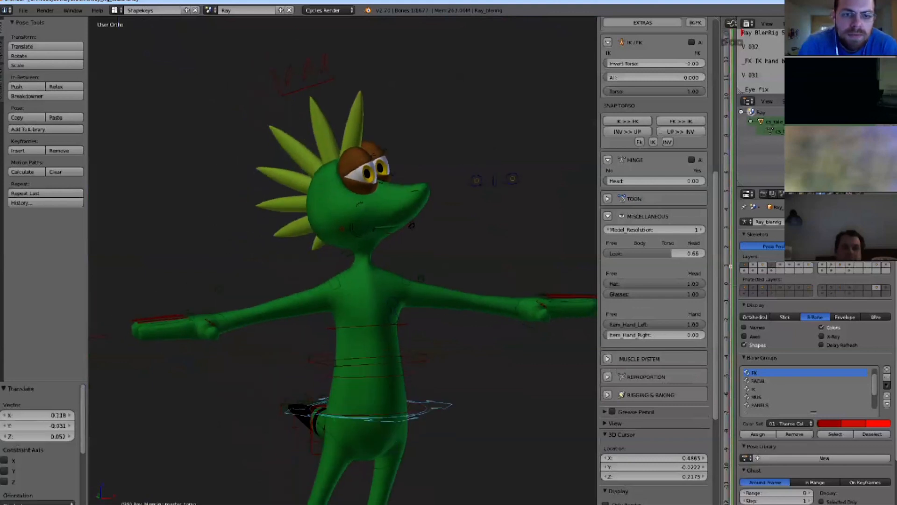
left_click(379, 369)
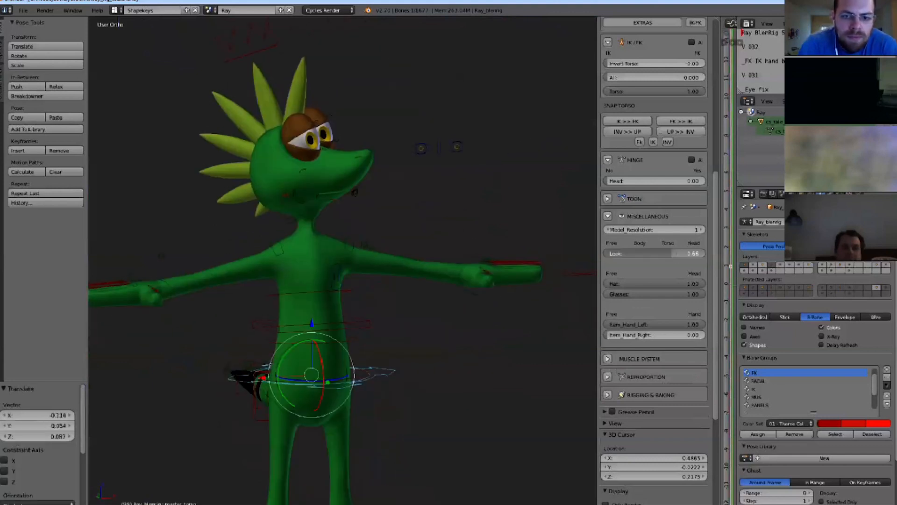
Set the Look value to 0 and move the master torso control about 0.046 on X, 0.123 on Y and -0.229 on Z.
left_click_drag(668, 254, 596, 253)
scroll(572, 227, "down", 5)
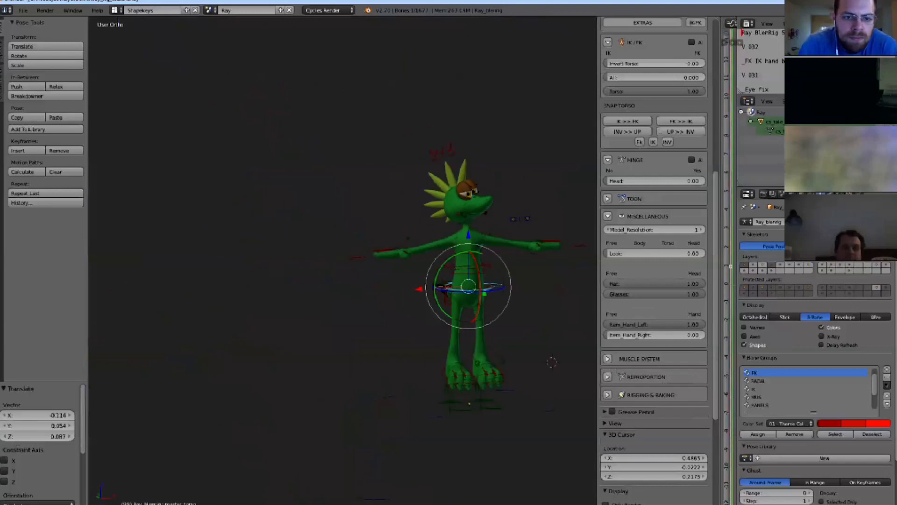
middle_click_drag(573, 228, 486, 229)
key("g")
left_click(508, 270)
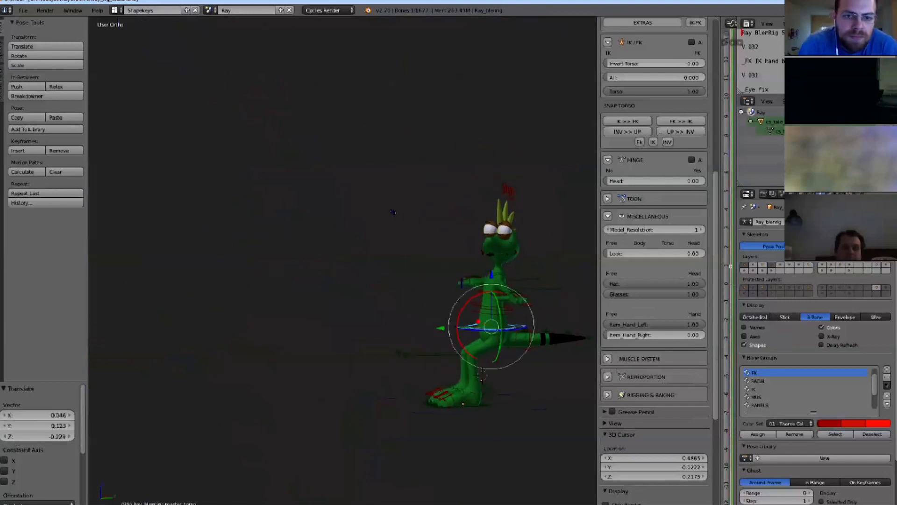
Move the freed look control about -0.522 on X, away from the character's head.
middle_click_drag(509, 269, 595, 263)
scroll(494, 238, "up", 3)
right_click(438, 211)
key("g")
left_click(286, 134)
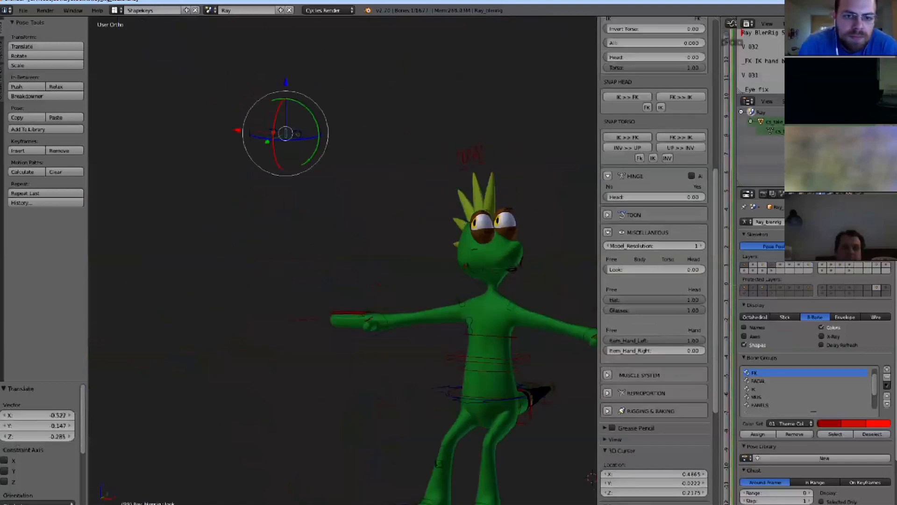
Move the whole rig with the master control about -0.016 on X, 0.048 on Y and 0.264 on Z.
scroll(286, 134, "down", 2)
right_click(367, 393)
key("g")
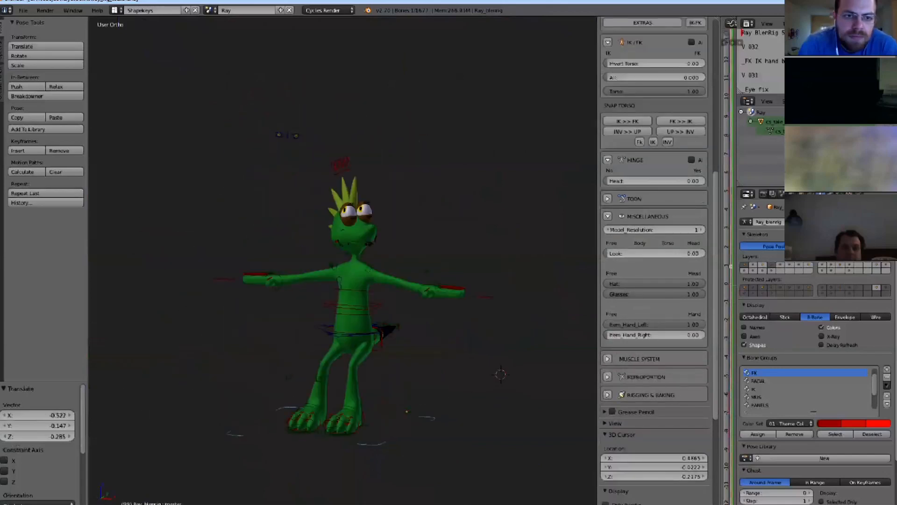
left_click(422, 93)
scroll(422, 93, "up", 3)
scroll(422, 93, "down", 1)
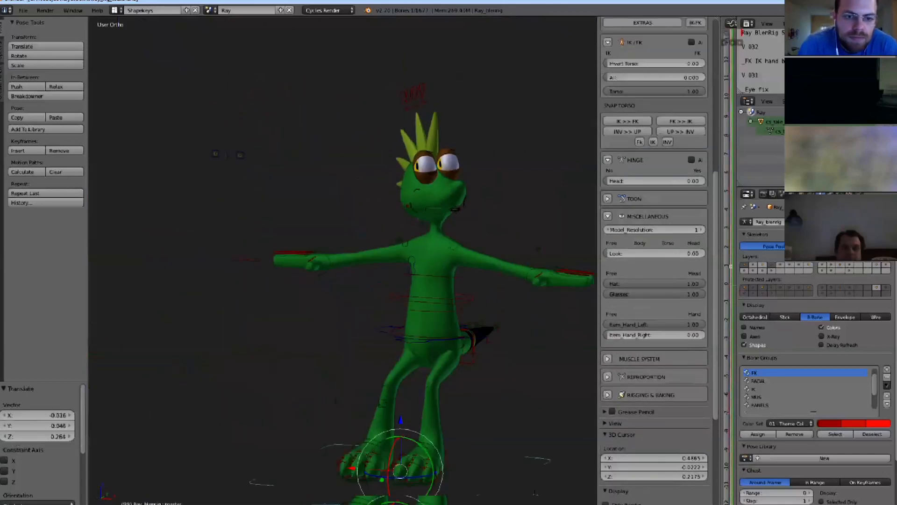
Move the look control next to the head, about 0.704 on X and 0.111 on Z.
scroll(421, 146, "down", 2)
right_click(287, 152)
key("g")
left_click(449, 128)
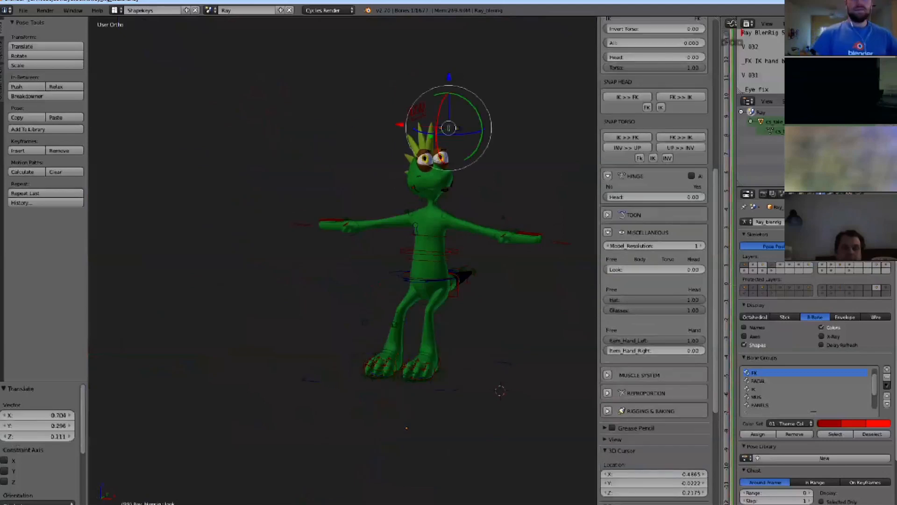
Clear the location of every visible control bone to return the moved controls to their rest positions.
key("a")
key("a")
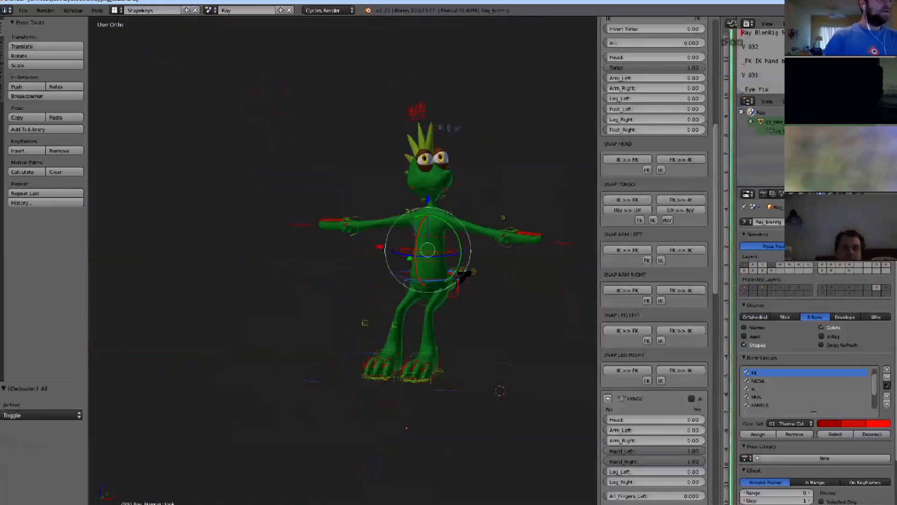
key("alt+g")
key("a")
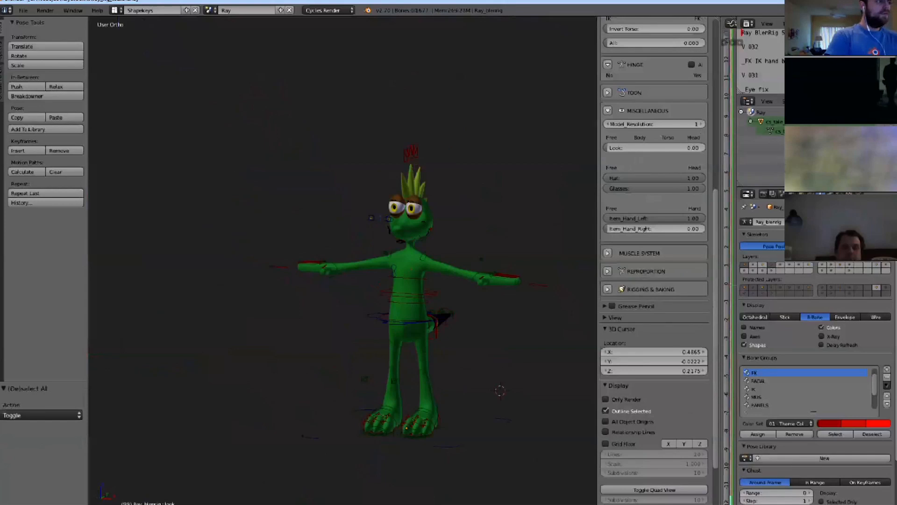
Rotate the crown-shaped crest control above the head, with a last turn of about 54.362°.
right_click(411, 153)
middle_click_drag(411, 153, 403, 178)
scroll(399, 143, "up", 4)
scroll(415, 207, "up", 2)
key("r")
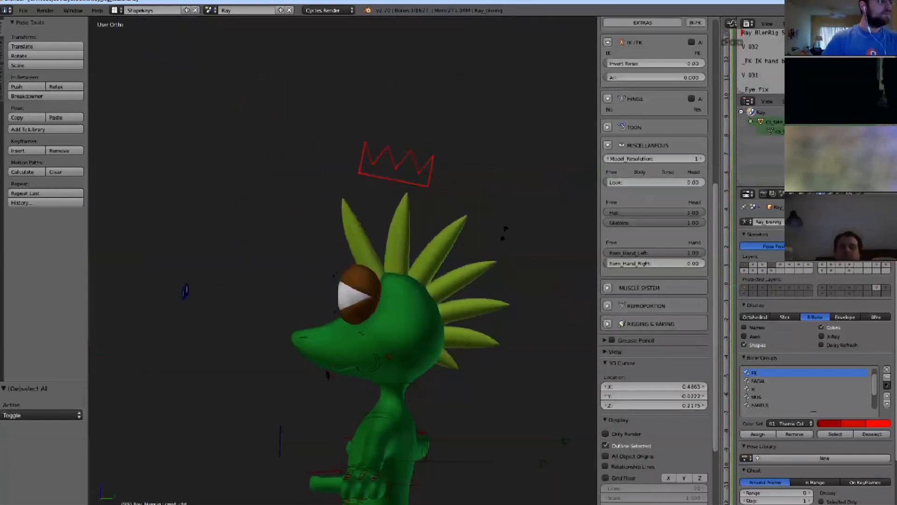
left_click(439, 160)
middle_click_drag(438, 160, 504, 173)
key("r")
left_click(502, 174)
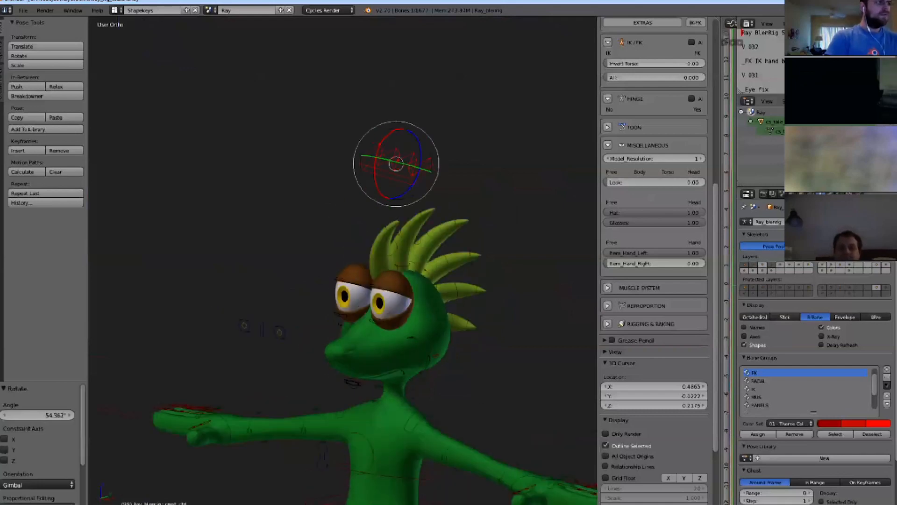
Rotate the control of the front crest spike about 17.776°.
scroll(240, 264, "up", 1)
right_click(416, 253)
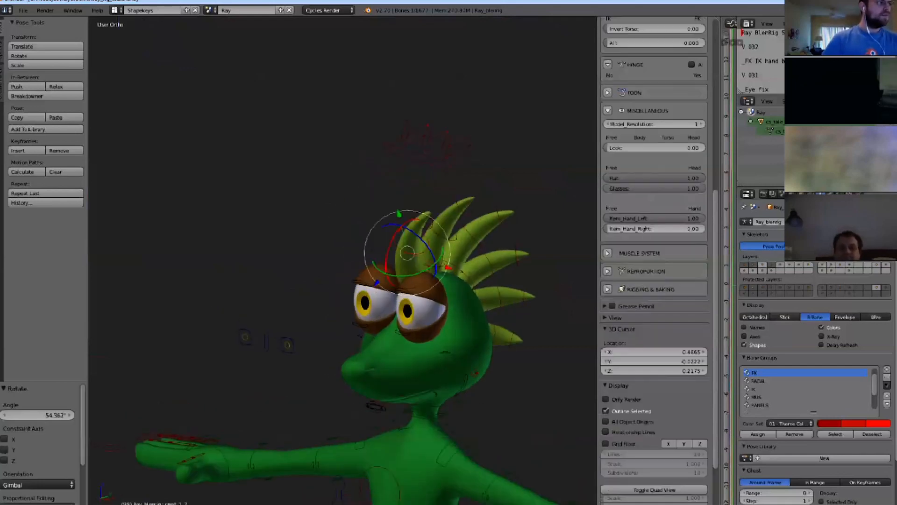
middle_click_drag(420, 254, 368, 73)
key("r")
left_click(500, 280)
scroll(435, 265, "down", 3)
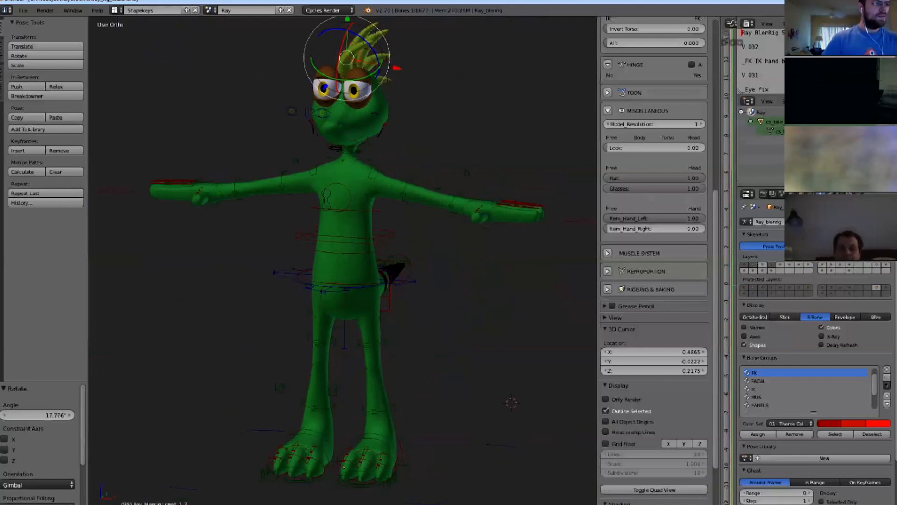
Select the left foot control.
scroll(360, 243, "down", 2)
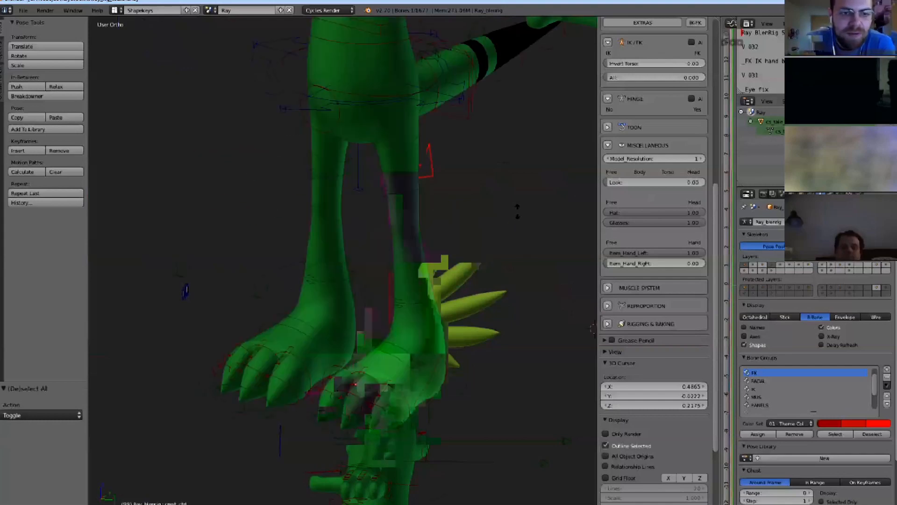
right_click(333, 441)
scroll(517, 210, "down", 6)
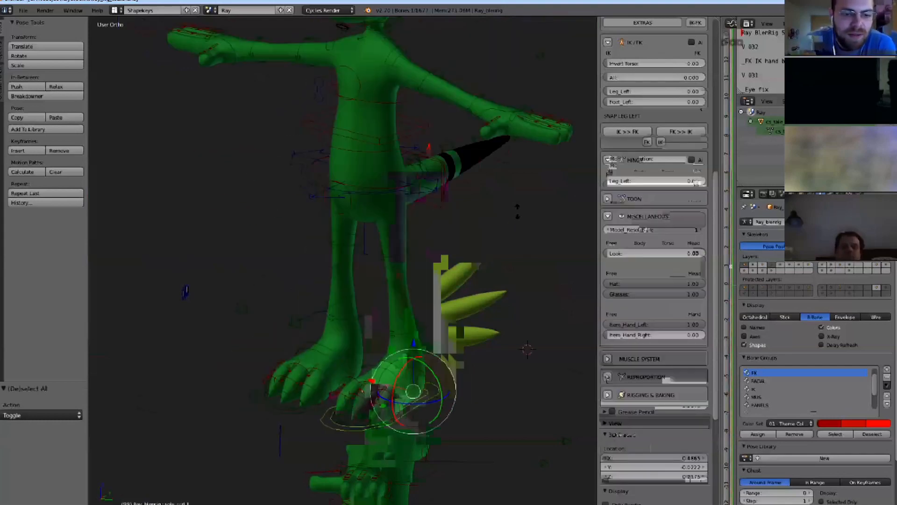
mouse_move(374, 262)
middle_mouse_down()
mouse_move(434, 264)
mouse_move(381, 263)
middle_mouse_up()
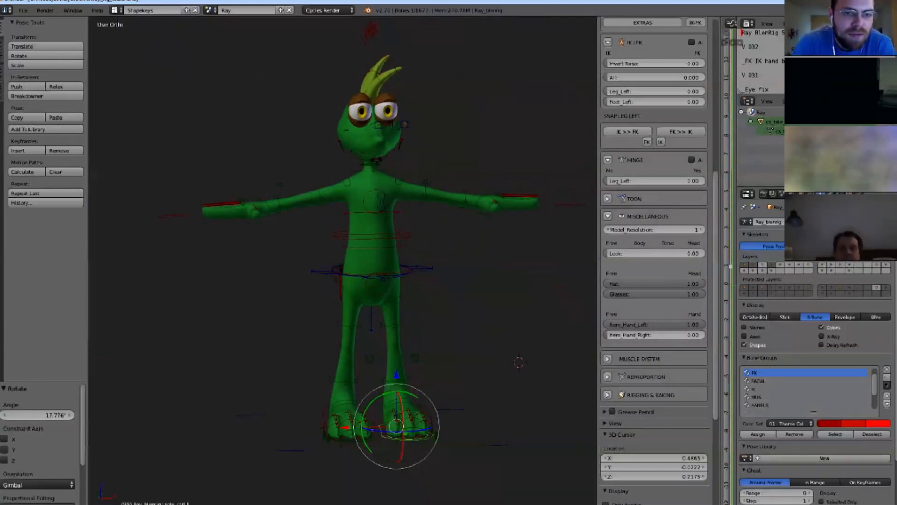
Bend the torso forward by trackball-rotating its FK control about 21.772° and -1.719°.
right_click(410, 236)
key("r")
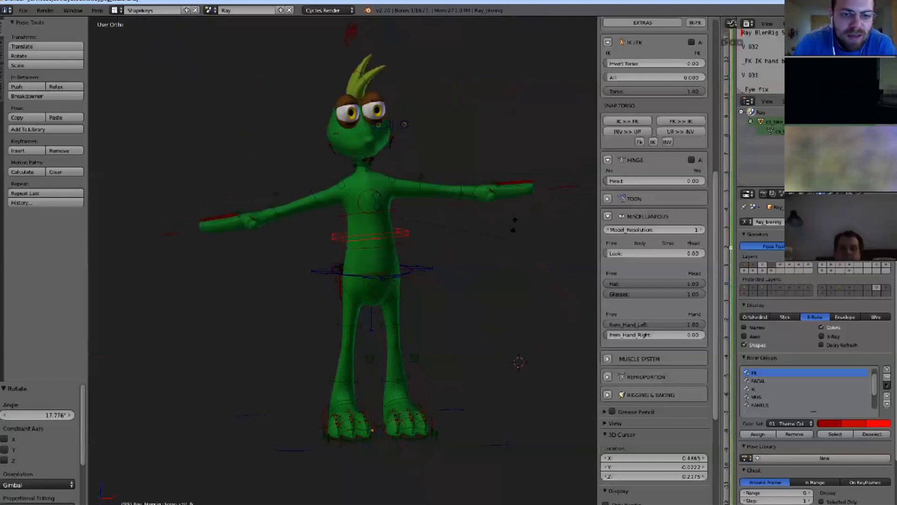
left_click(484, 243)
key("r")
key("r")
left_click(484, 263)
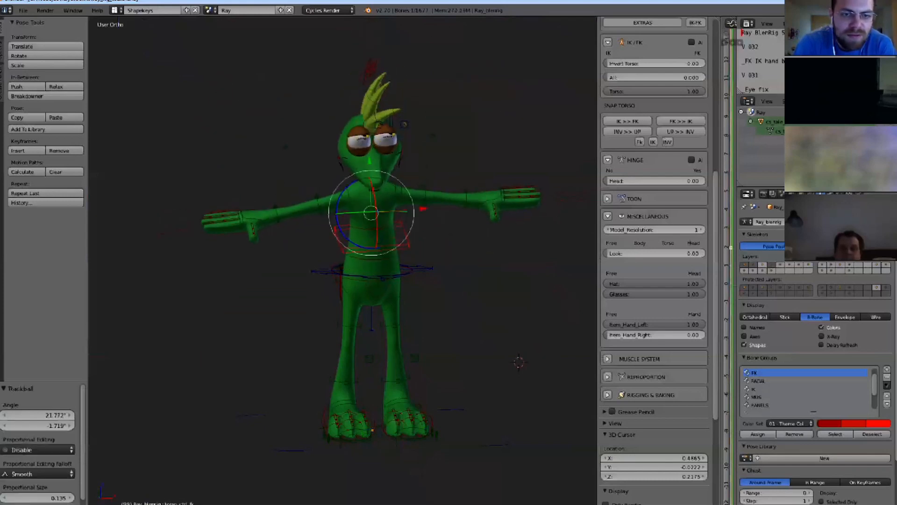
Rotate a finger control on the left hand about -18.491° and scale it about 0.592 to curl the finger.
middle_click_drag(484, 263, 408, 299, "shift")
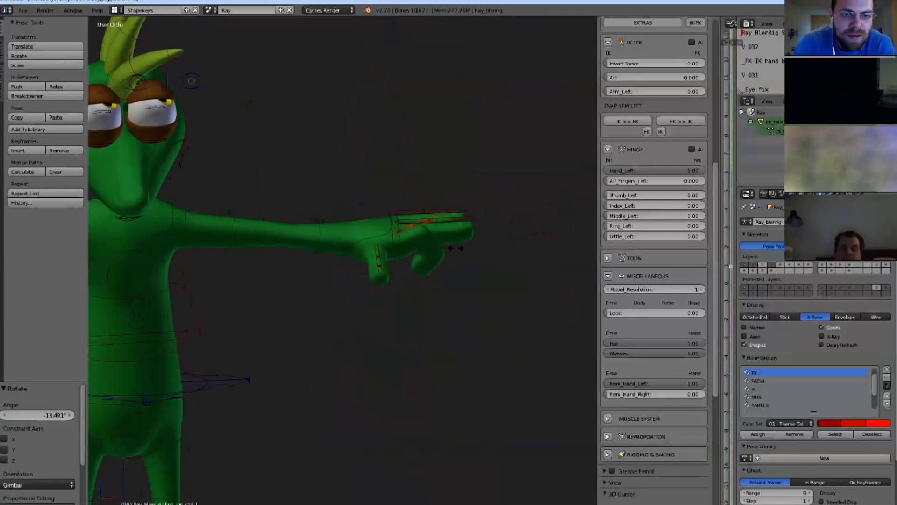
left_click(456, 248)
scroll(505, 243, "down", 2)
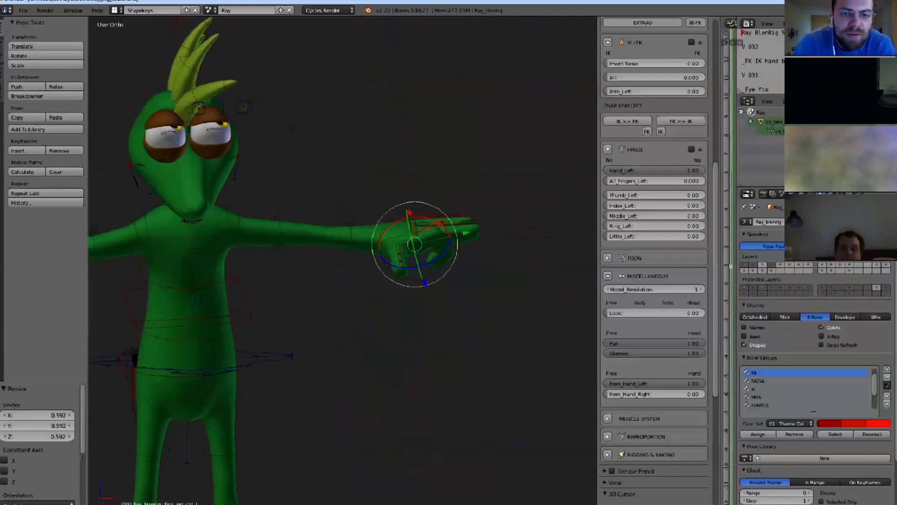
Open the mouth by moving the mouth control about -0.011 on X, 0.008 on Y and -0.037 on Z.
middle_click_drag(504, 238, 518, 173)
scroll(327, 252, "up", 6)
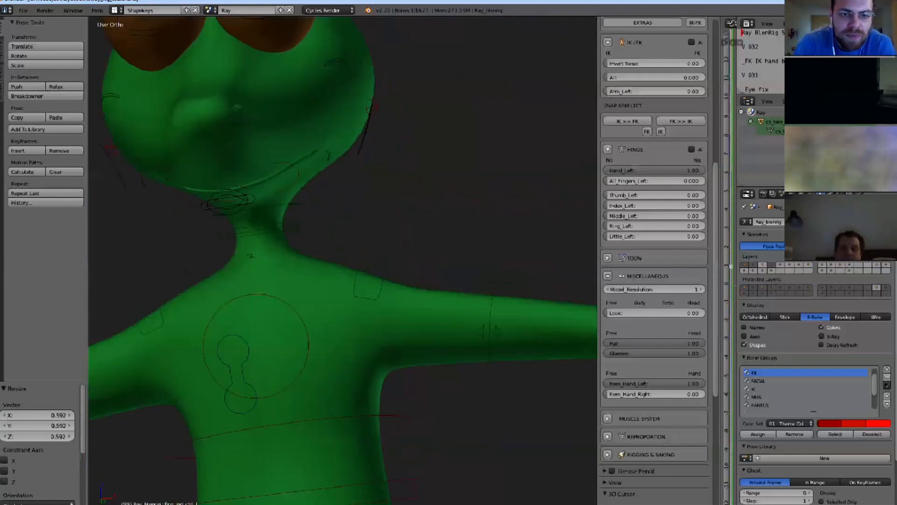
key("a")
middle_click_drag(299, 187, 412, 248, "shift")
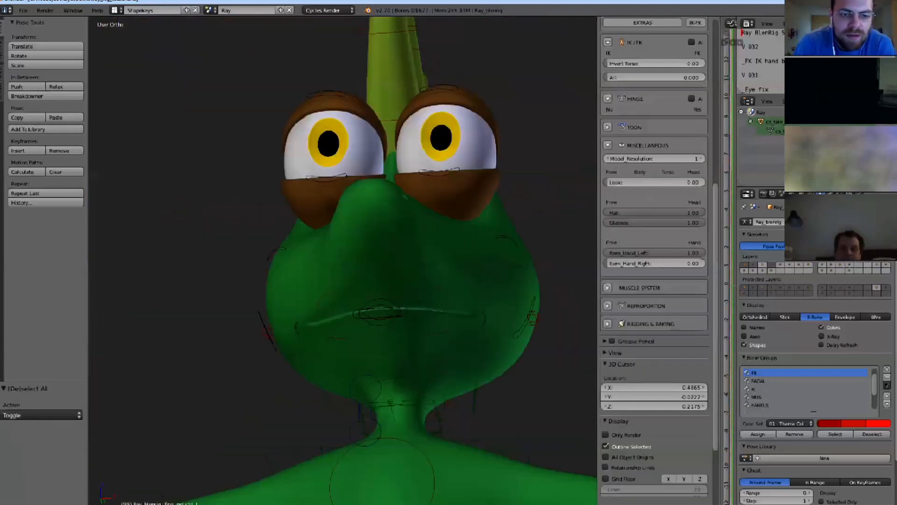
middle_click_drag(395, 282, 386, 304)
right_click(380, 312)
key("g")
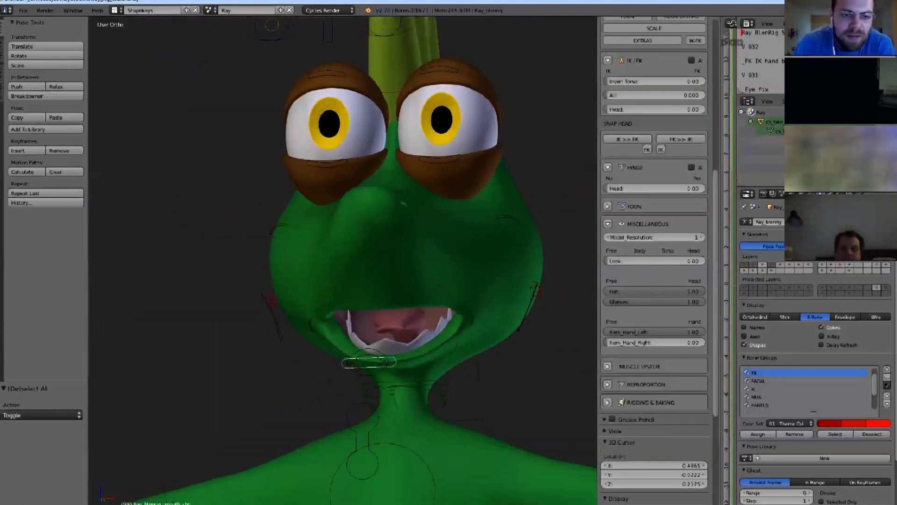
left_click(370, 366)
Scale the left hand's closing control, outside the fingertips, about 0.584.
scroll(391, 365, "down", 6)
middle_click_drag(392, 355, 397, 416)
scroll(402, 374, "down", 2)
middle_click_drag(402, 374, 266, 347, "shift")
scroll(280, 346, "up", 1)
right_click(467, 357)
key("s")
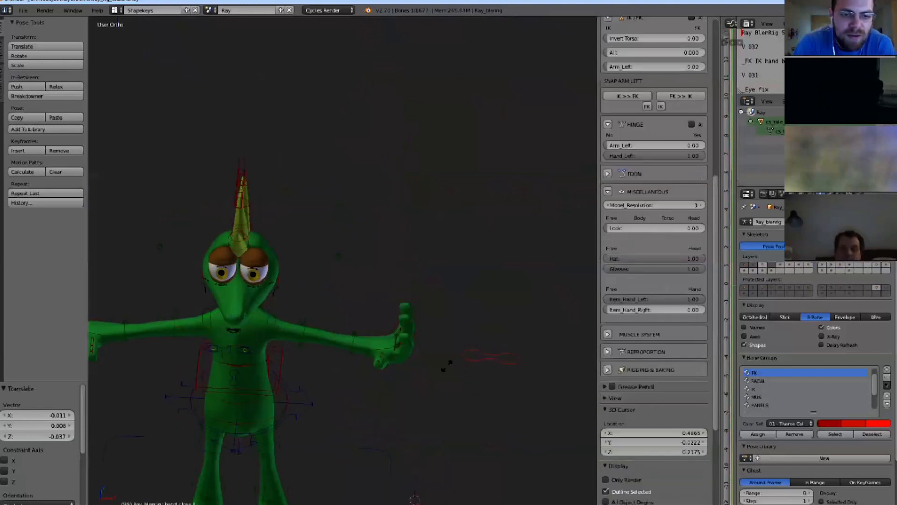
left_click(457, 356)
Rescale the left hand's closing control by about 1.526 and 0.932 to open and curl the fingers.
middle_click_drag(457, 356, 414, 331)
key("s")
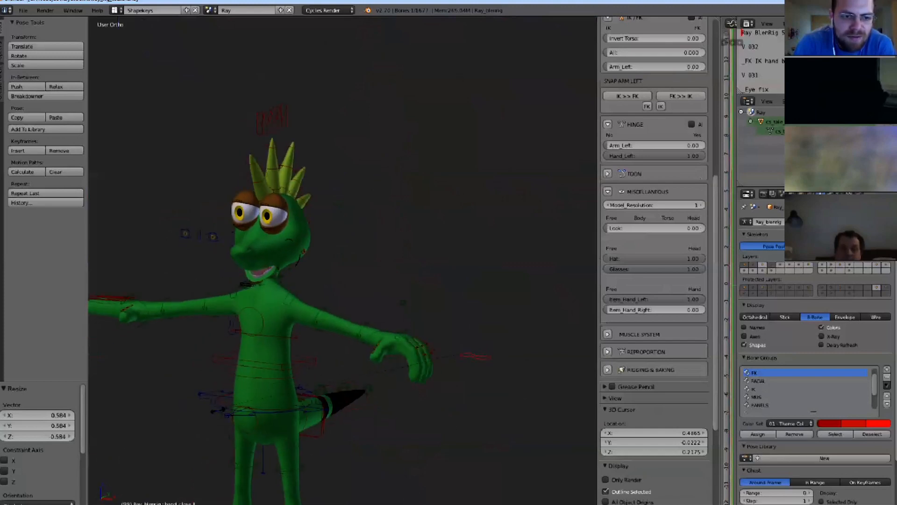
left_click(390, 322)
key("s")
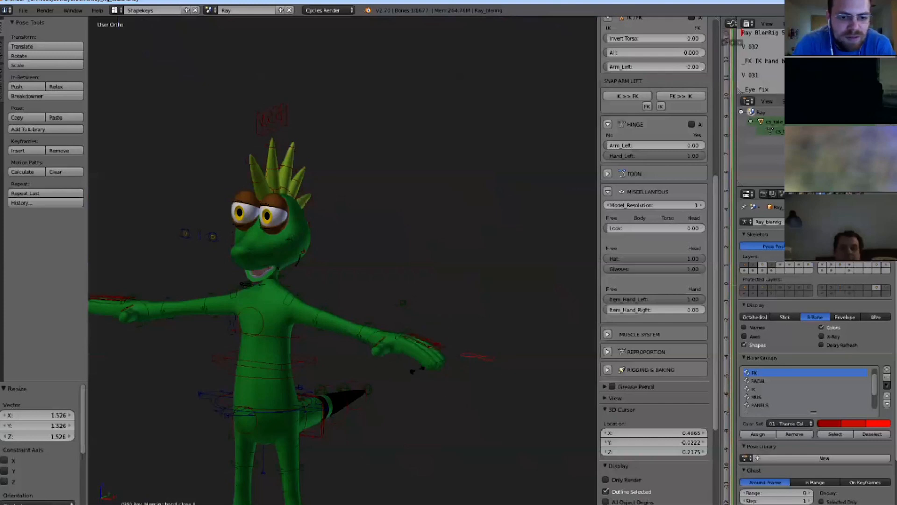
left_click(414, 373)
Rotate the left shoulder control.
right_click(296, 297)
middle_click_drag(296, 296, 377, 323, "shift")
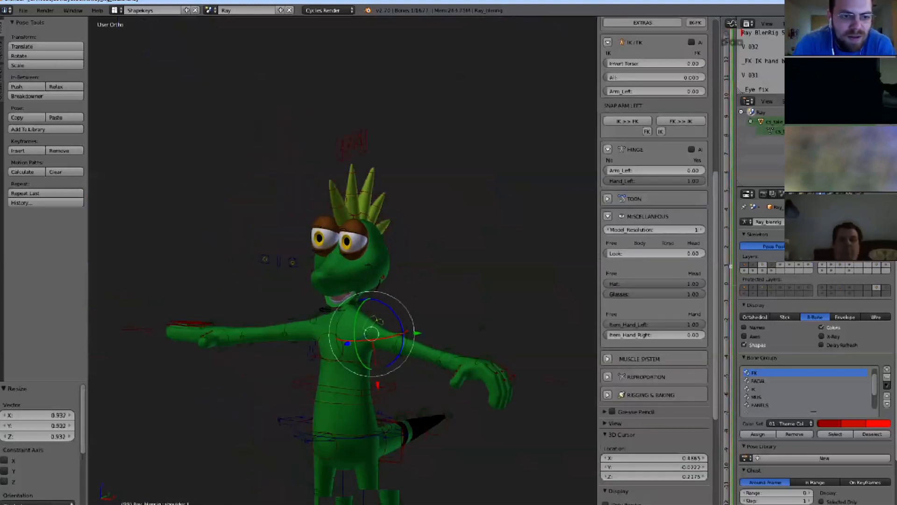
scroll(345, 311, "up", 3)
key("r")
key("Return")
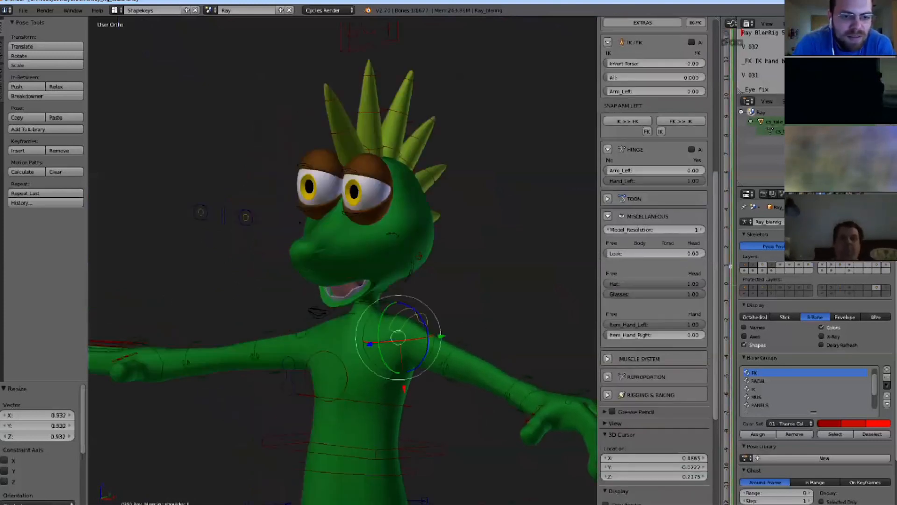
Shift the mouth control sideways both ways, with a last move of about 0.041 on X, 0.002 on Y and -0.036 on Z.
scroll(343, 260, "up", 2)
scroll(343, 261, "up", 2)
right_click(295, 308)
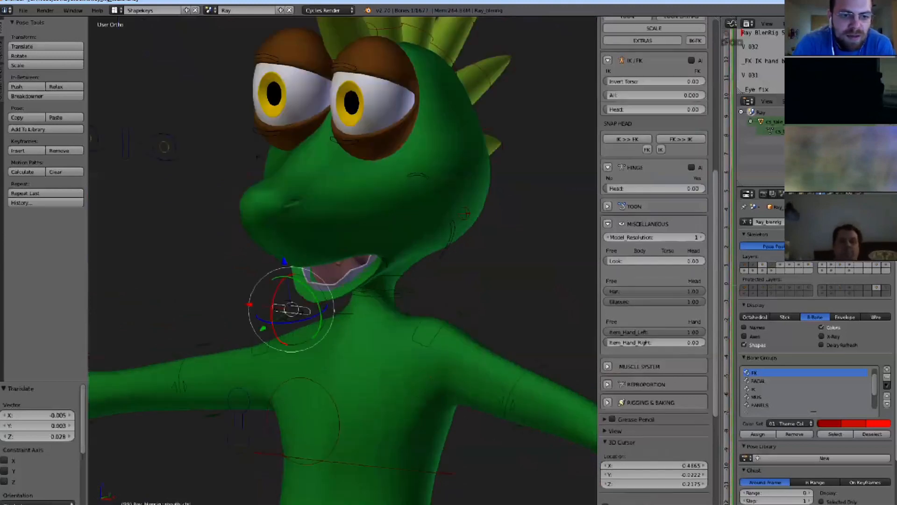
middle_click_drag(295, 309, 330, 294)
key("g")
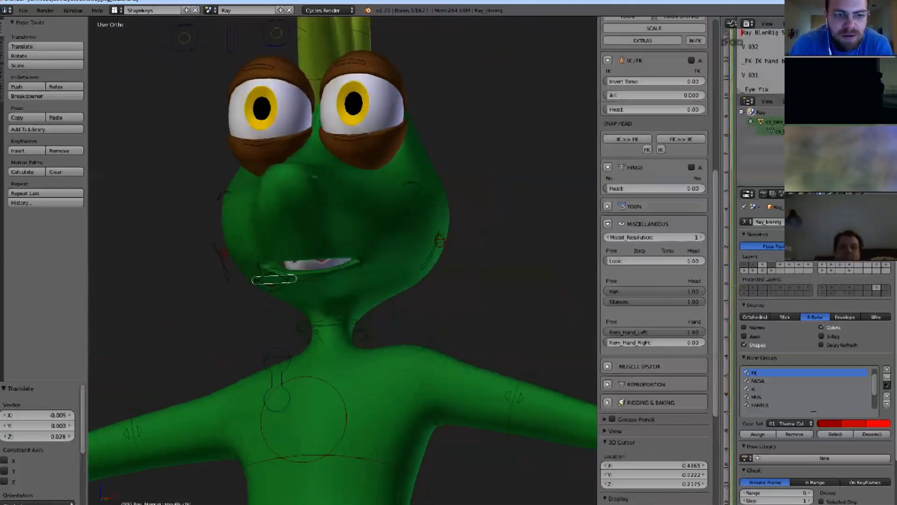
key("Return")
key("g")
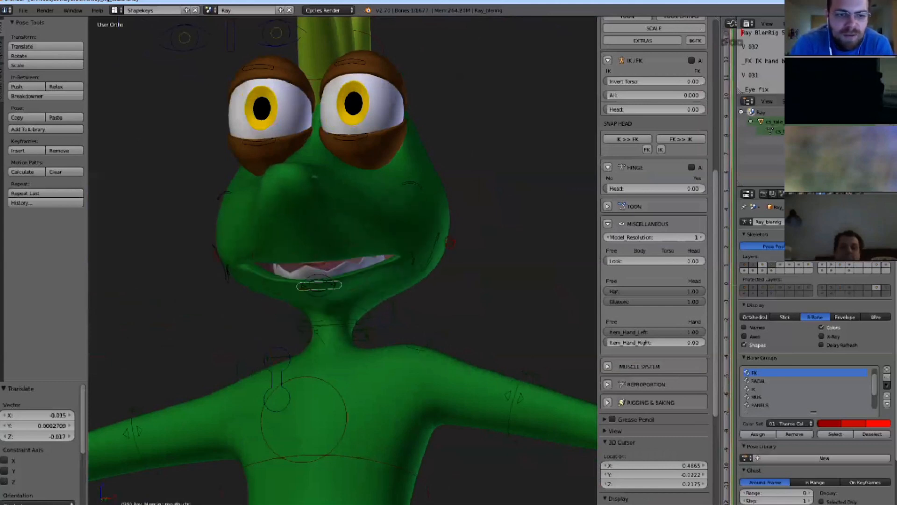
left_click(411, 319)
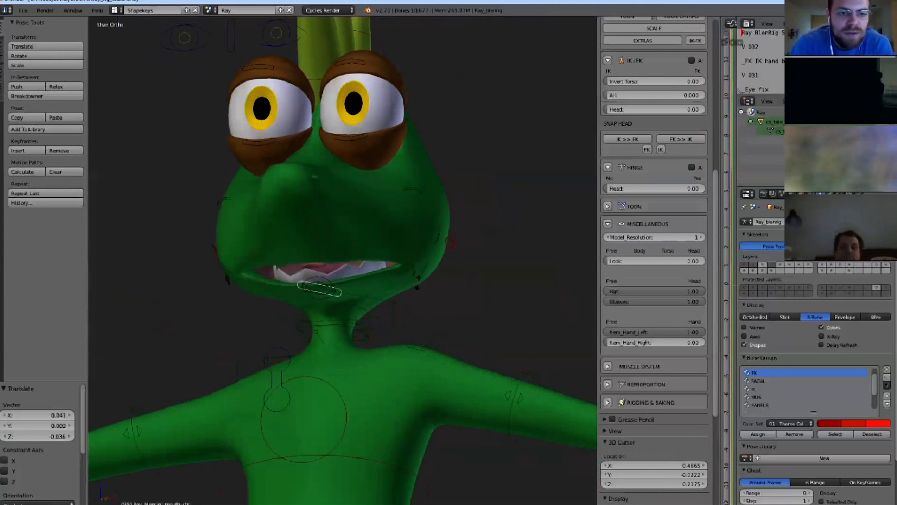
Tilt the mouth control about -20.952°, reposition it, and rotate it another -15.604°.
left_click(413, 265)
key("g")
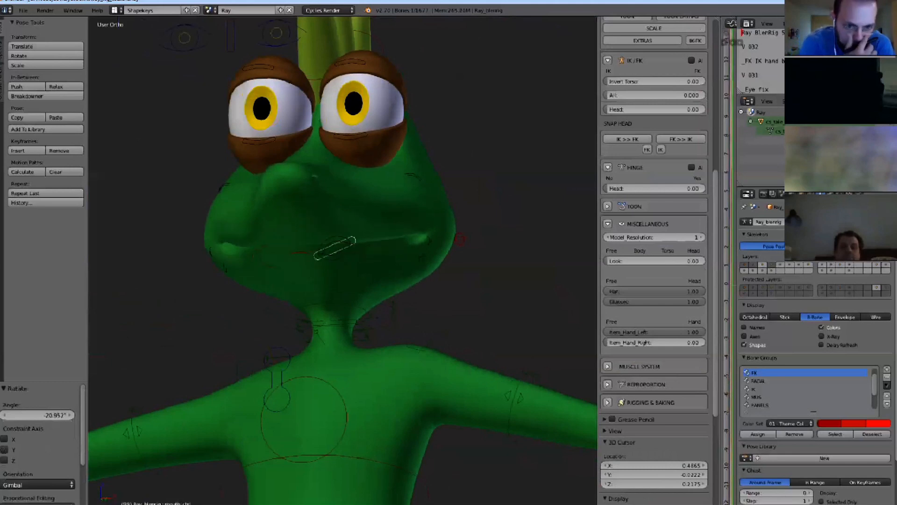
left_click(415, 262)
key("r")
left_click(414, 245)
Reposition the mouth control, rotate it about 46.016°, and move it about -0.036 on X, -0.002 on Y and -0.028 on Z.
key("g")
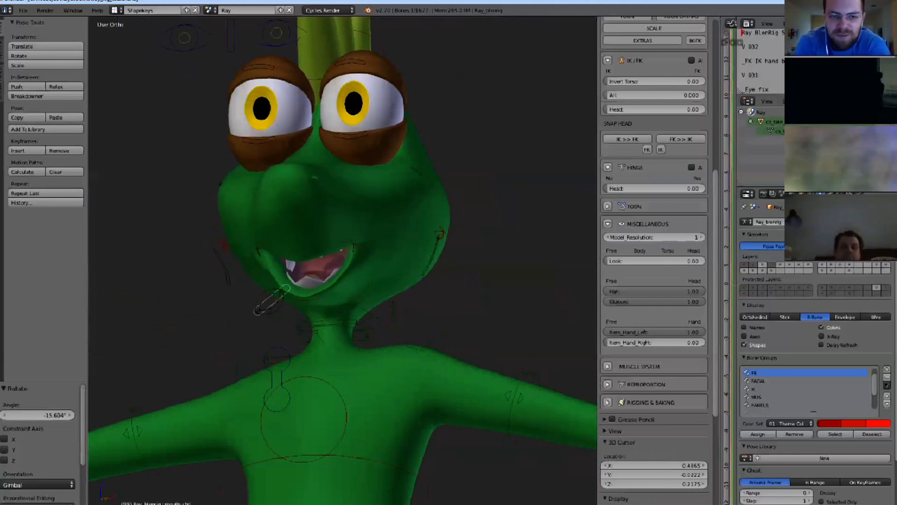
left_click(384, 250)
key("r")
left_click(387, 326)
key("g")
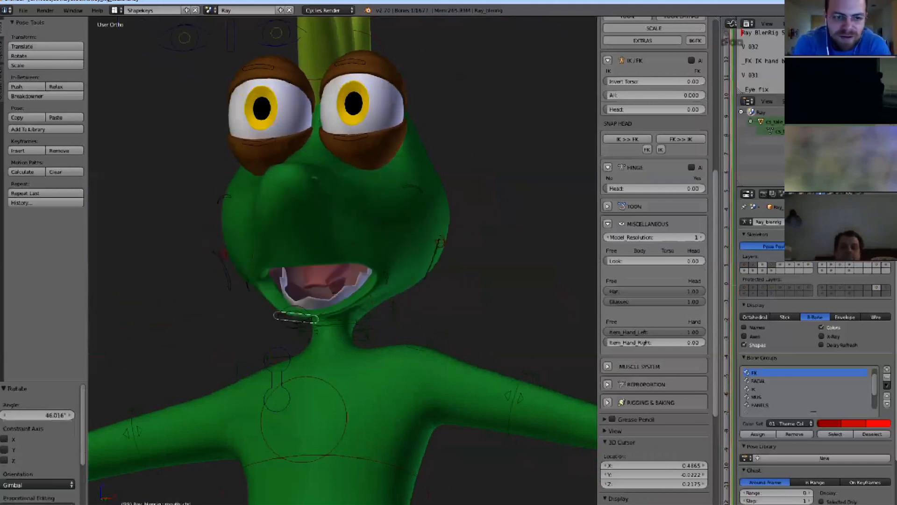
left_click(413, 275)
Adjust the jaw control beside the cheeks and scale it about 1.407 to widen the lower jaw.
right_click(433, 265)
key("r")
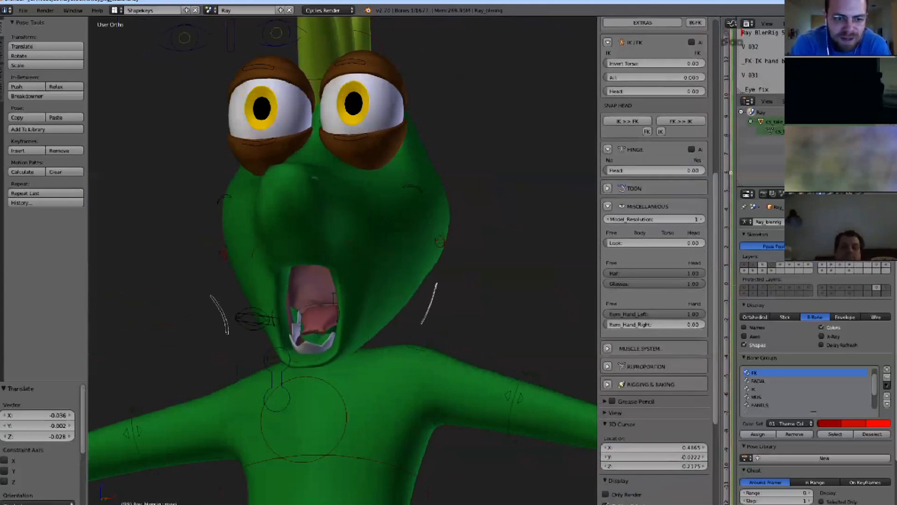
left_click(430, 304)
key("s")
left_click(461, 351)
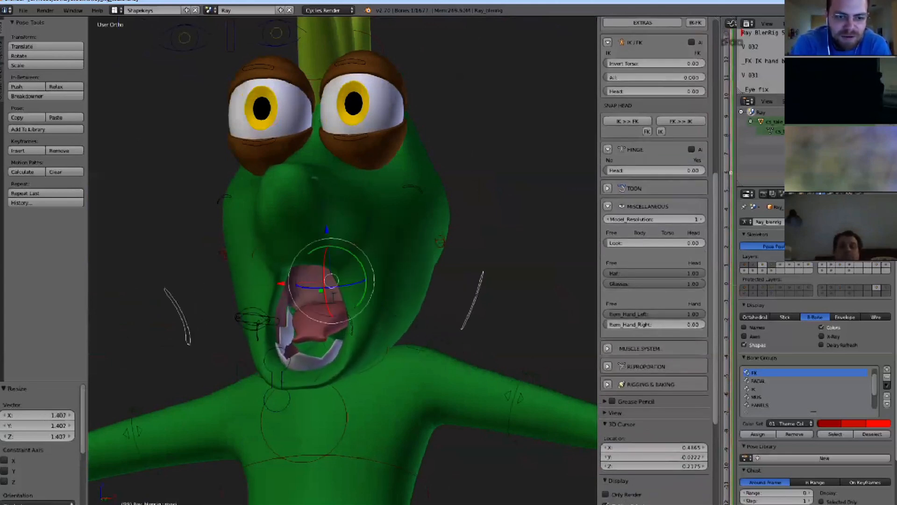
Raise the mouth control about 0.050 on Z, with 0.019 on X and 0.003 on Y.
middle_click_drag(460, 351, 415, 355)
right_click(214, 333)
key("g")
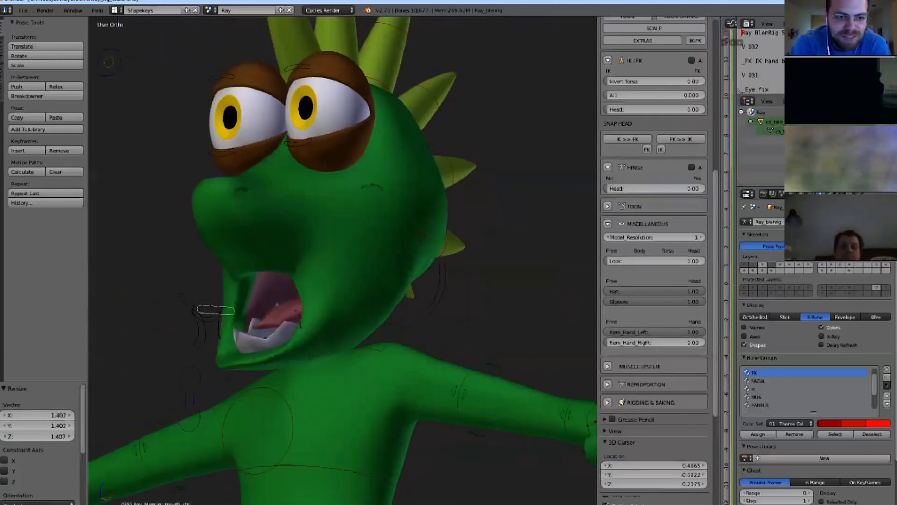
left_click(230, 278)
Shift the jaw control about 0.003 on X, 0.004 on Y and -0.023 on Z.
right_click(198, 318)
scroll(654, 257, "down", 1)
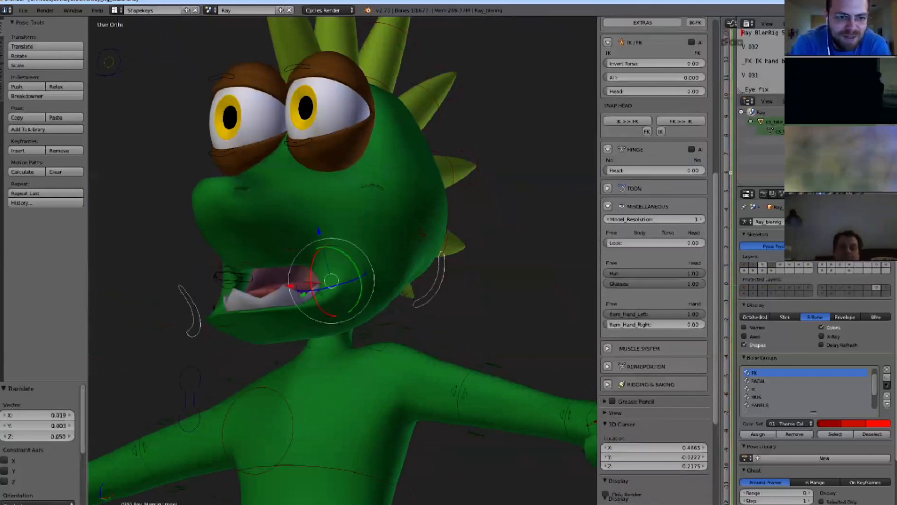
middle_click_drag(198, 318, 252, 319)
key("g")
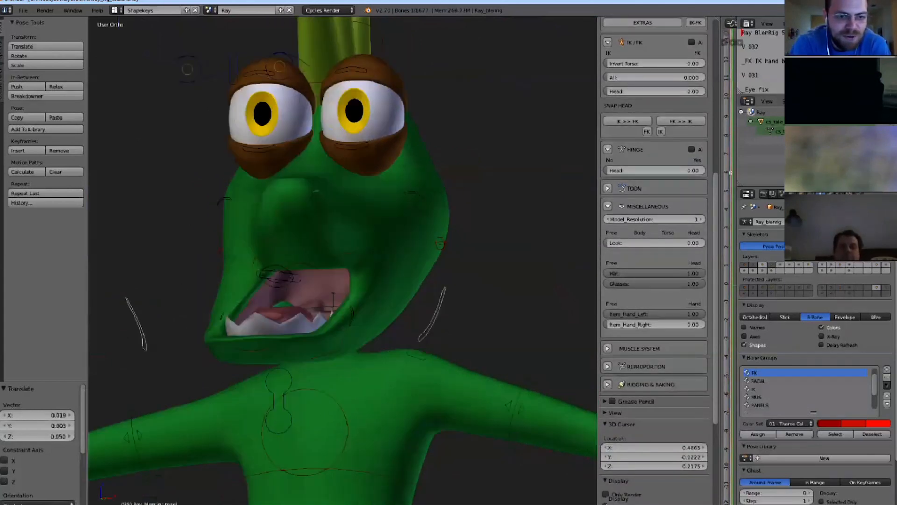
left_click(333, 295)
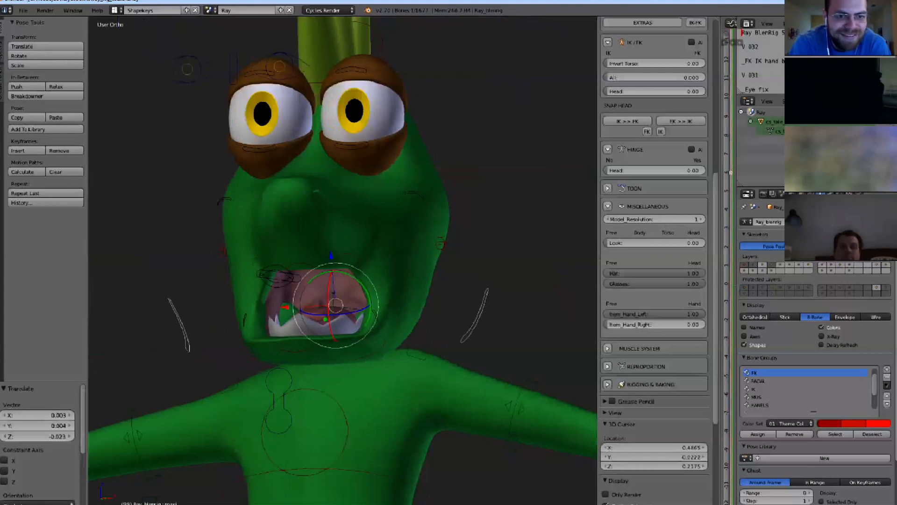
Scale the selected crest control above the forehead about 1.595.
middle_click_drag(327, 304, 285, 306)
scroll(342, 260, "down", 4)
middle_click_drag(343, 280, 379, 278)
right_click(374, 56)
key("s")
left_click(379, 56)
scroll(343, 260, "down", 2)
scroll(342, 260, "up", 2)
Cross the eyes by moving the left eye's look control about -0.096 on X and the right eye's about 0.204 on X.
right_click(344, 230)
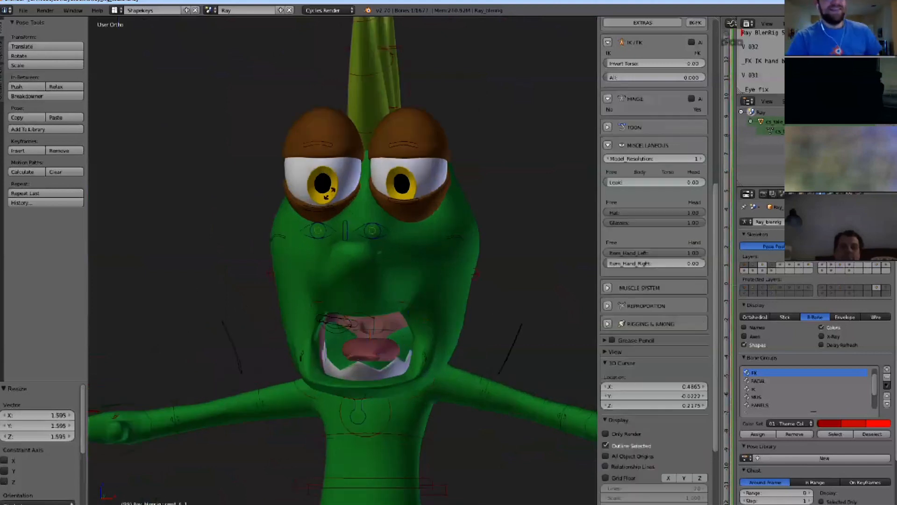
right_click(318, 230)
key("g")
left_click(312, 201)
key("g")
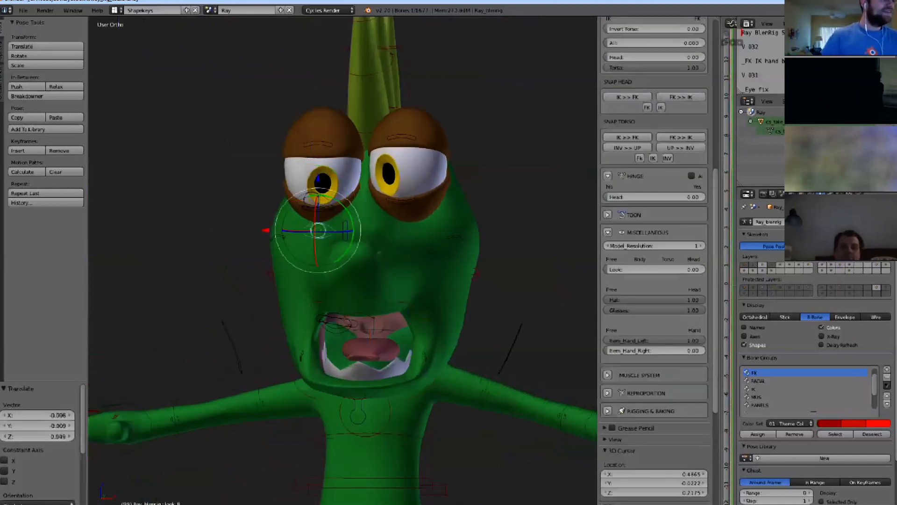
left_click(448, 187)
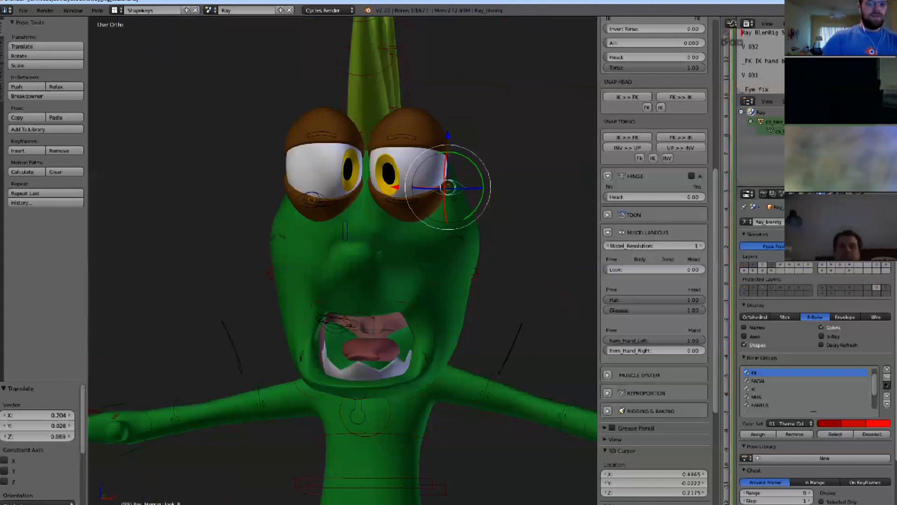
Clear the whole character's pose back to rest and deselect every control.
middle_click_drag(355, 262, 280, 255)
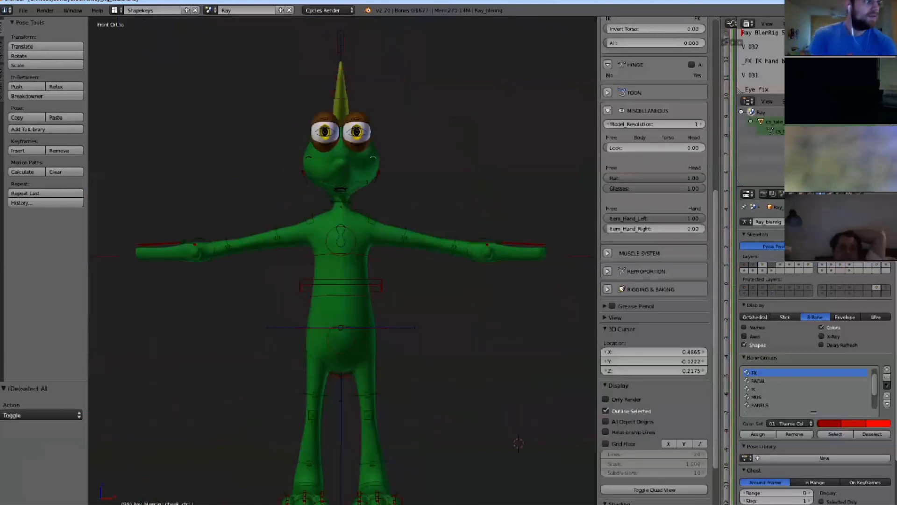
scroll(344, 260, "down", 2)
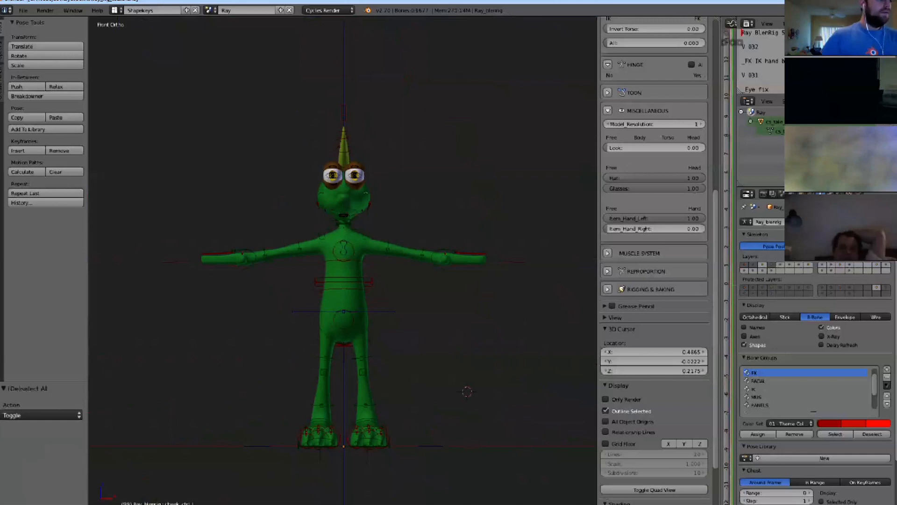
scroll(429, 261, "down", 3)
middle_click_drag(388, 280, 386, 290)
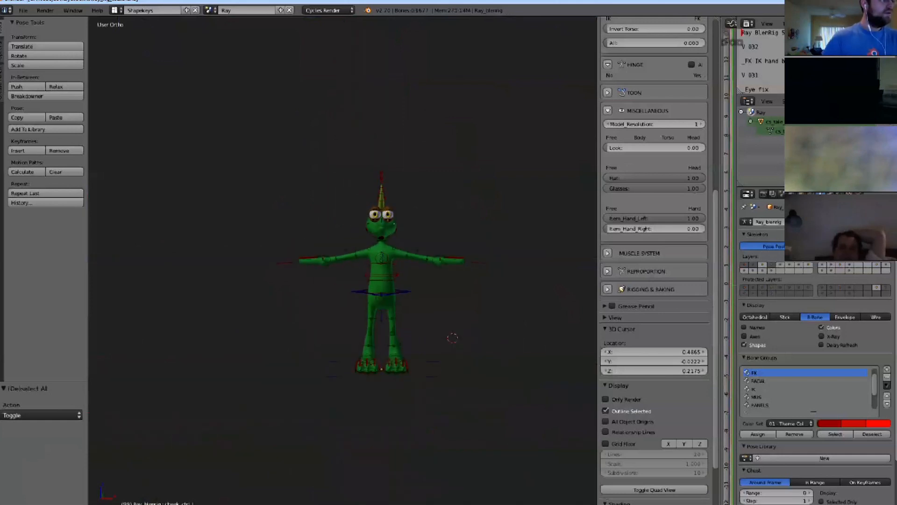
scroll(384, 290, "up", 2)
scroll(390, 291, "up", 1)
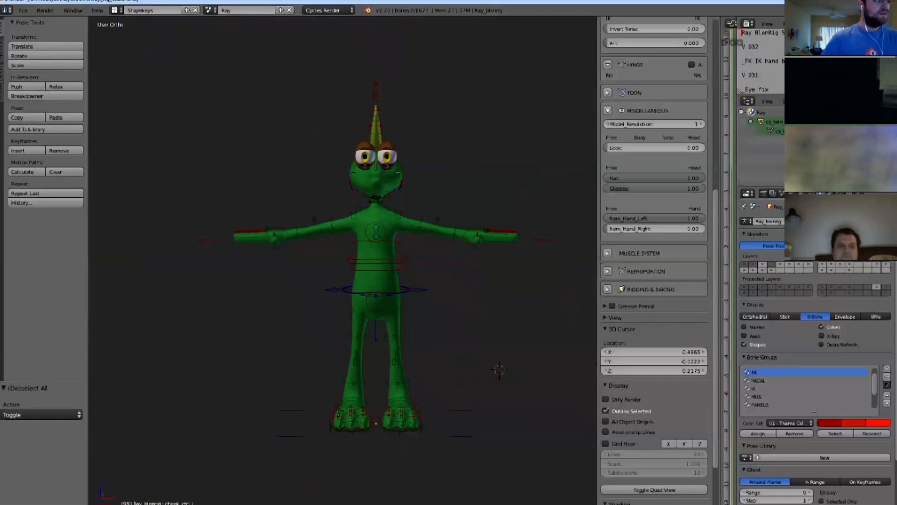
key("b")
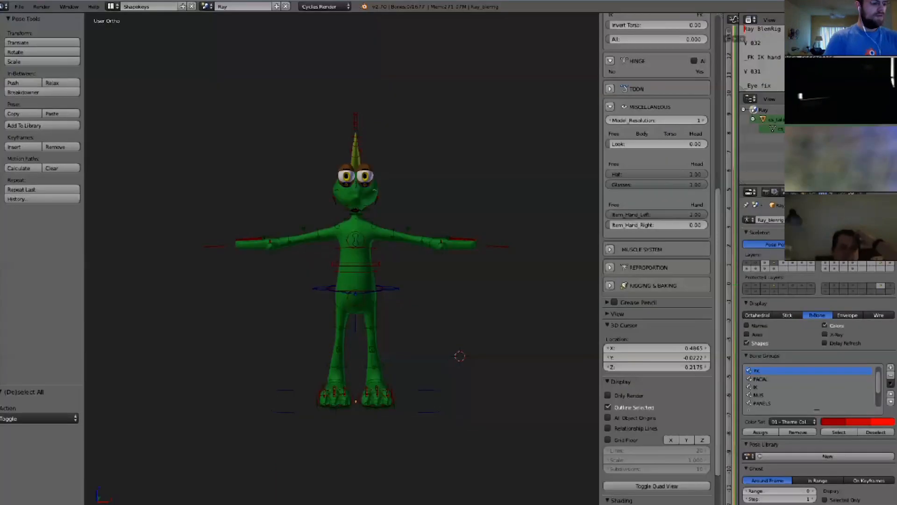
Examine the character's rest pose, then the head and crest up close from a three-quarter view.
scroll(255, 283, "down", 2)
scroll(296, 308, "up", 4)
mouse_move(296, 309)
middle_mouse_down()
mouse_move(254, 332)
mouse_move(285, 313)
middle_mouse_up()
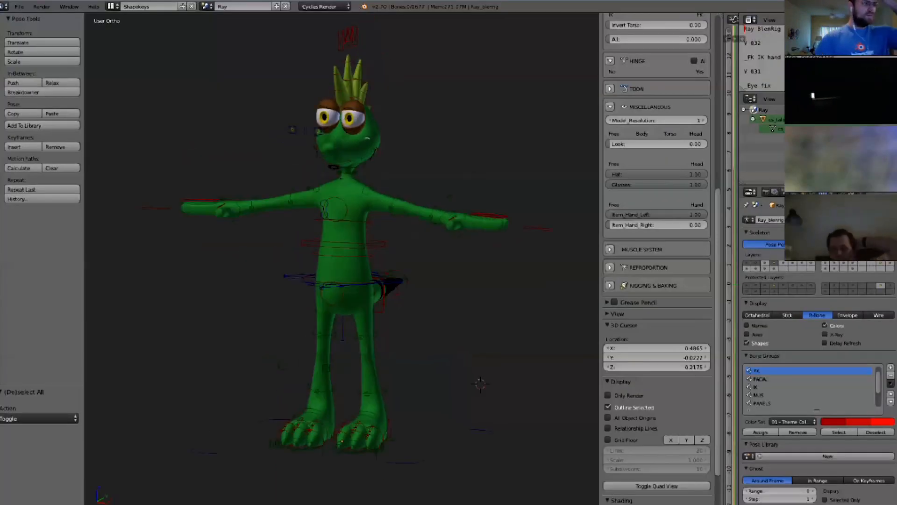
scroll(353, 102, "up", 7)
middle_click_drag(349, 196, 331, 180)
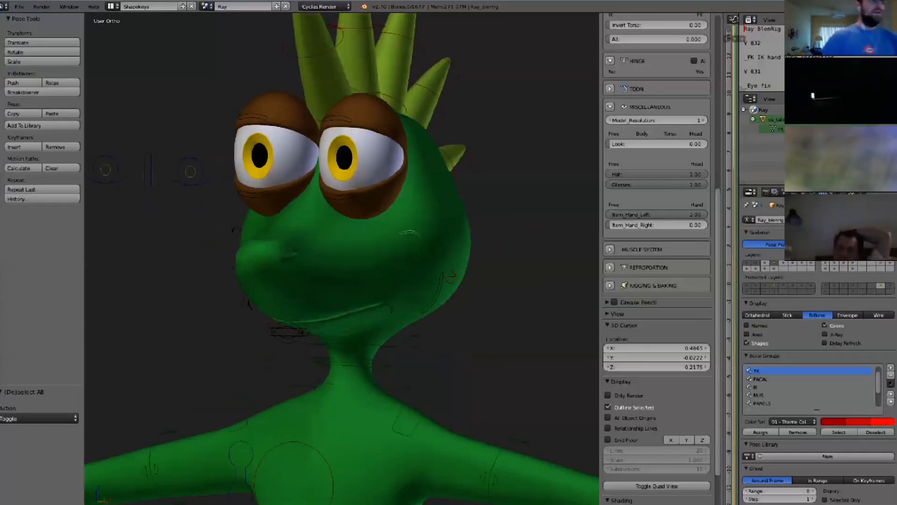
key("shift+alt+1")
key("shift+alt+1")
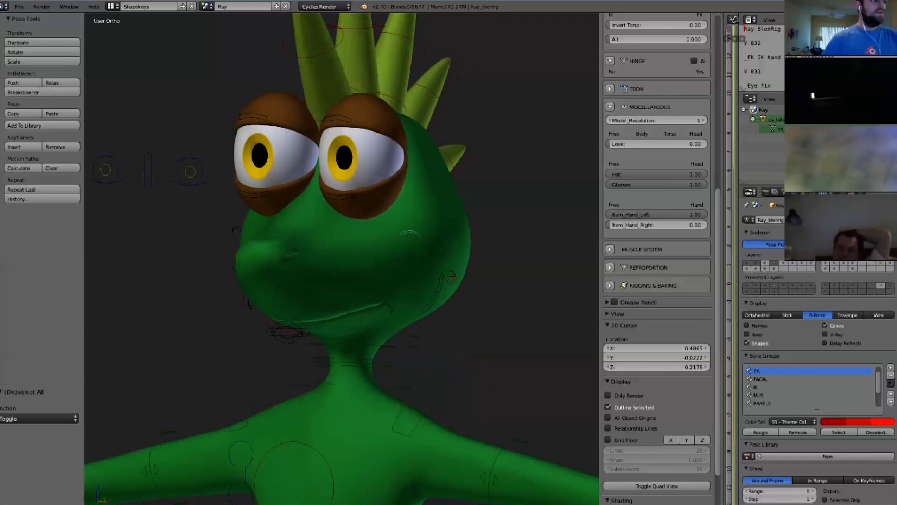
Select the head control and display the deform cage and lattices around the character.
scroll(342, 257, "up", 4)
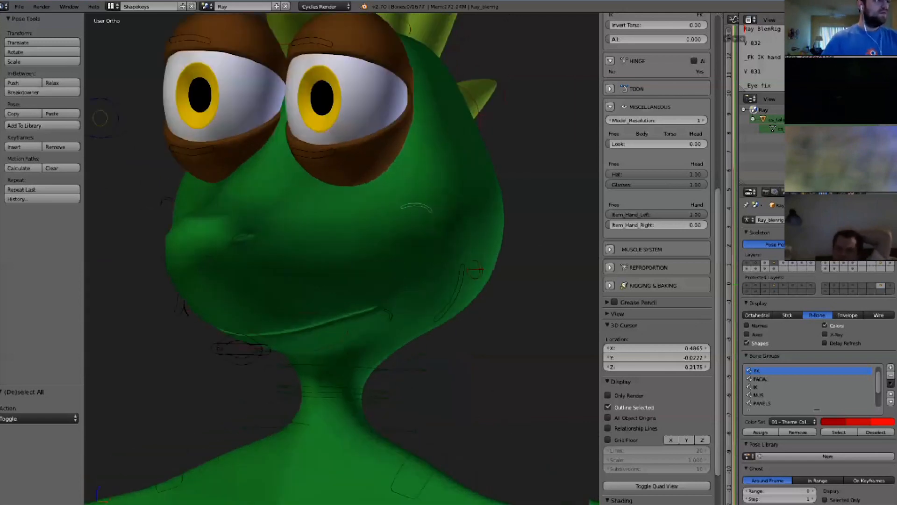
scroll(420, 289, "up", 1)
right_click(458, 292)
scroll(458, 292, "down", 8)
middle_click_drag(458, 292, 458, 313)
key("shift+alt+1")
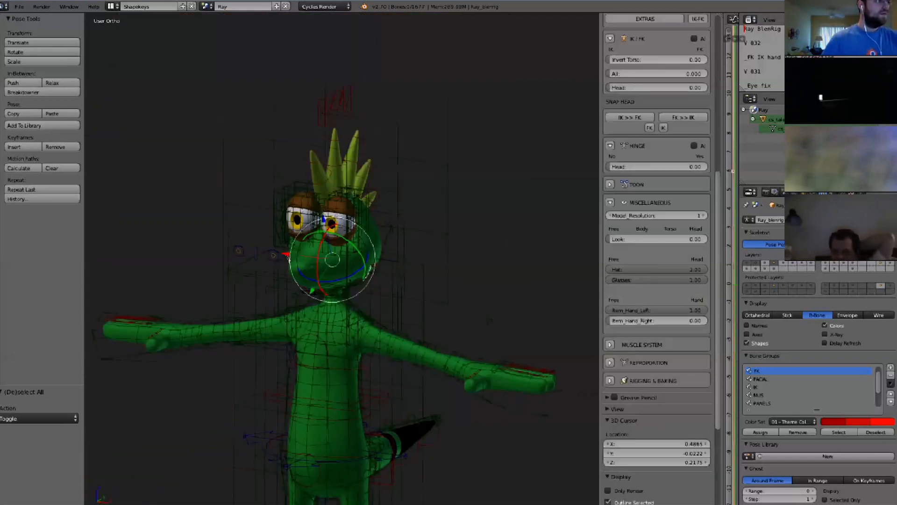
scroll(327, 289, "down", 1)
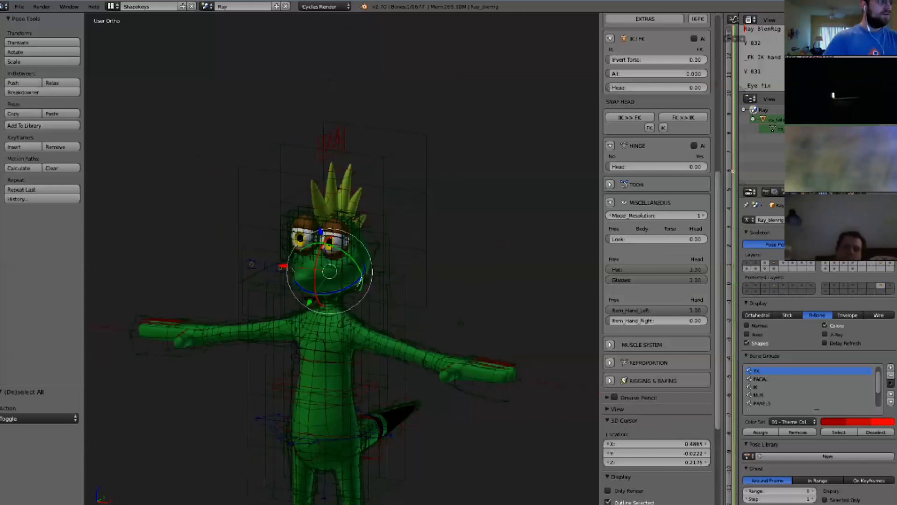
middle_click_drag(327, 290, 362, 276)
scroll(362, 290, "down", 1)
middle_click_drag(362, 289, 367, 206, "shift")
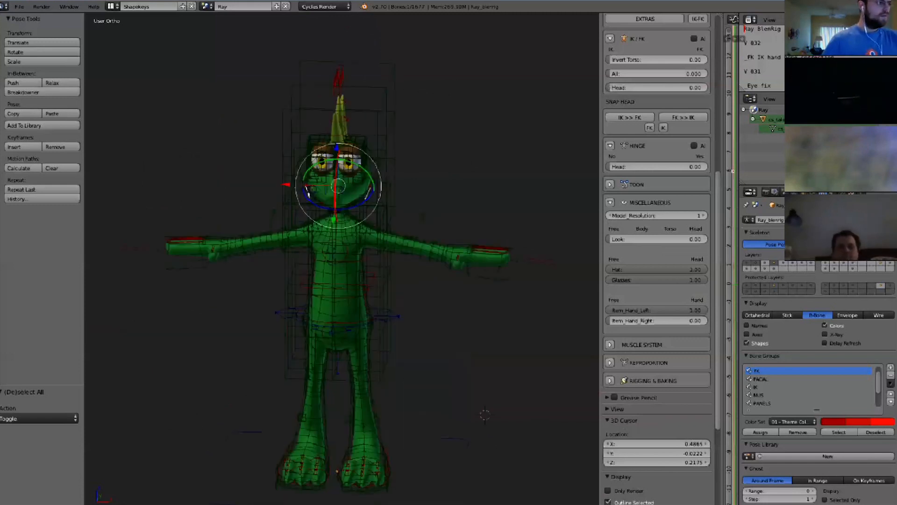
Move the left hand control about -0.137 on X, -0.043 on Y and -0.089 on Z to bend the arm.
right_click(458, 253)
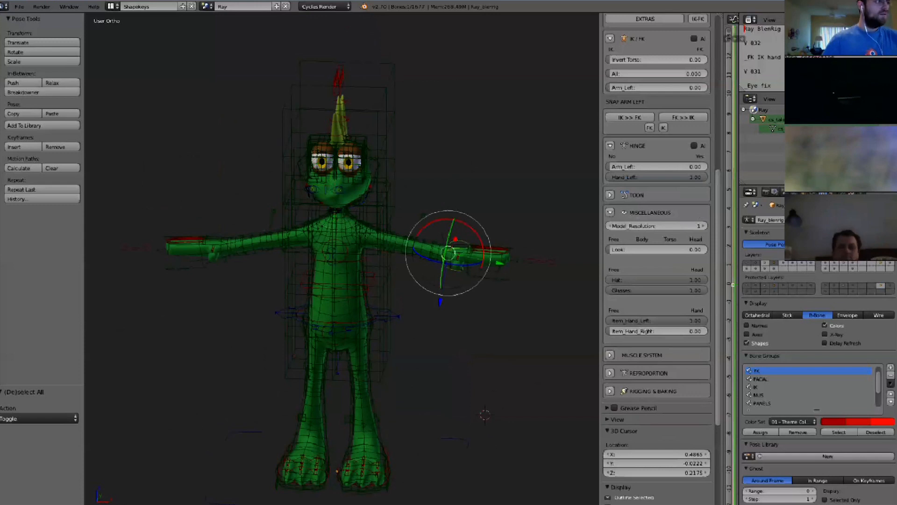
scroll(458, 243, "up", 4)
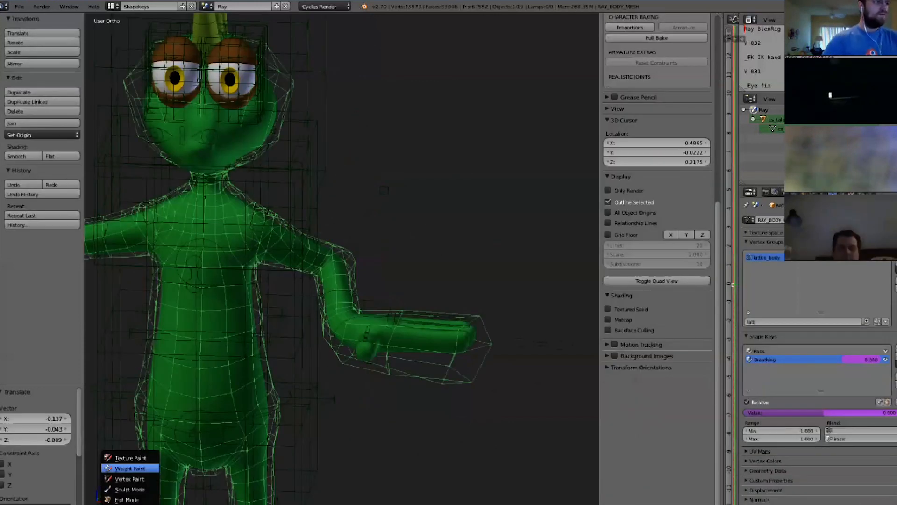
Examine the body cage's vertex group weights in Weight Paint mode with the left arm bent.
left_click(130, 468)
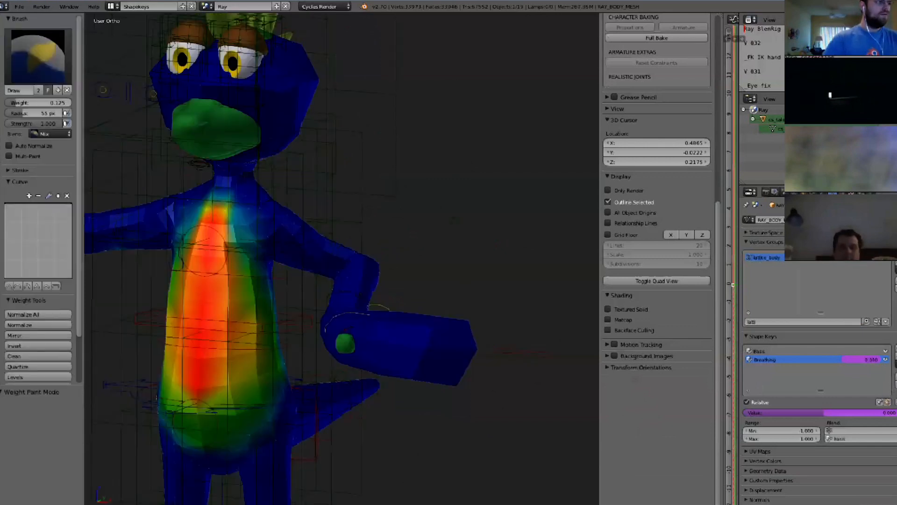
scroll(203, 251, "down", 3)
mouse_move(204, 251)
middle_mouse_down()
mouse_move(410, 248)
mouse_move(402, 275)
mouse_move(343, 270)
middle_mouse_up()
scroll(402, 276, "up", 3)
scroll(343, 270, "down", 4)
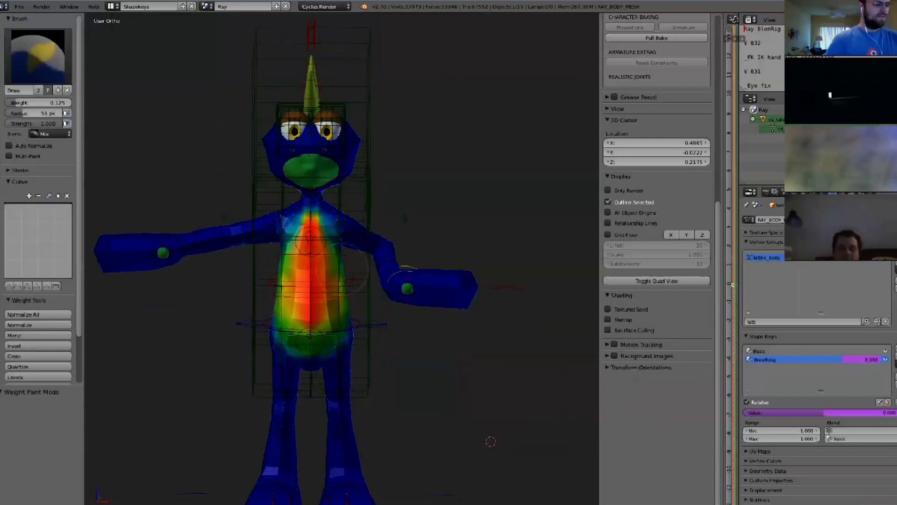
Clear the location of all pose controls and return the body cage from Weight Paint to Object Mode.
key("a")
key("alt+g")
key("a")
left_click(113, 504)
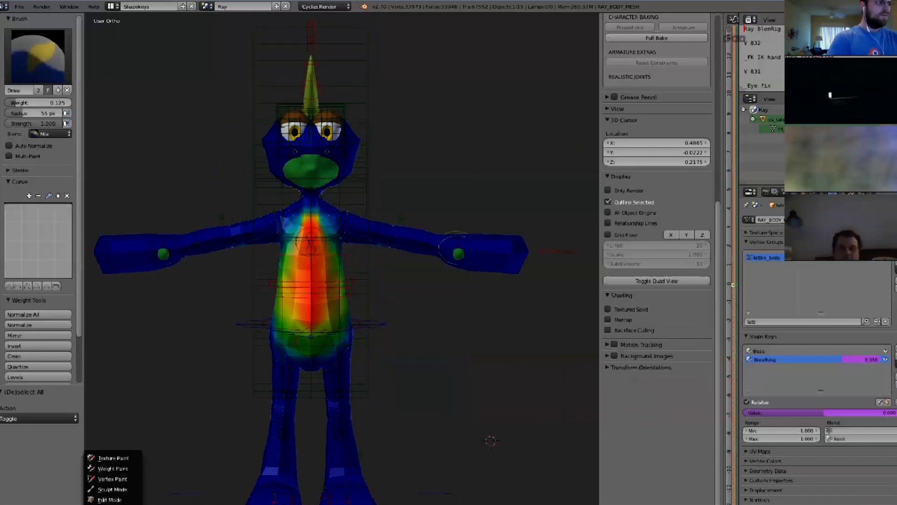
left_click(111, 504)
key("KP_1")
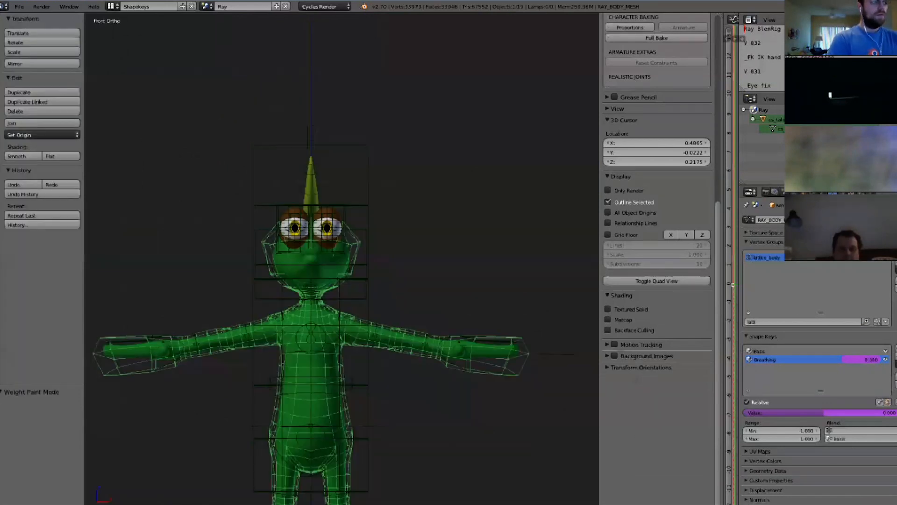
Select the left hand control, expand the Rigging & Baking and Reproportion settings, and set Reproportion for all body parts to 1.000.
scroll(341, 259, "down", 2)
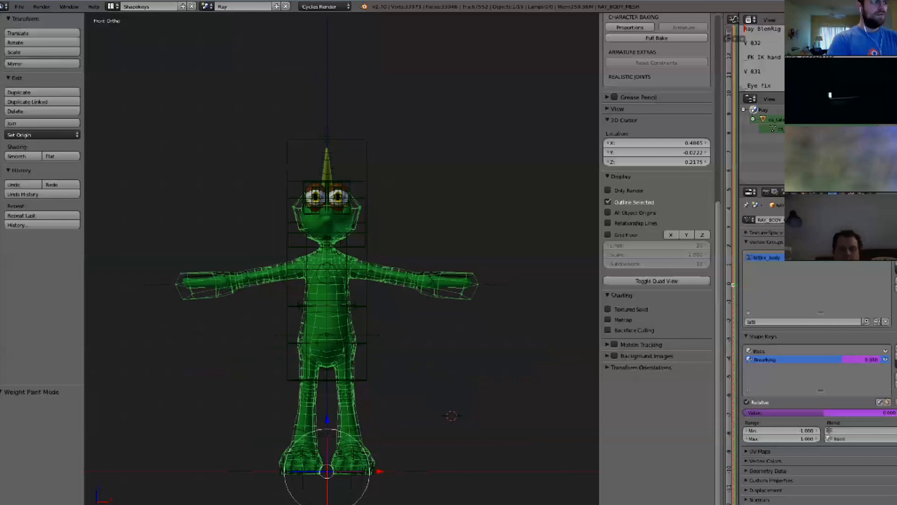
right_click(451, 281)
scroll(612, 262, "down", 10)
left_click(610, 260)
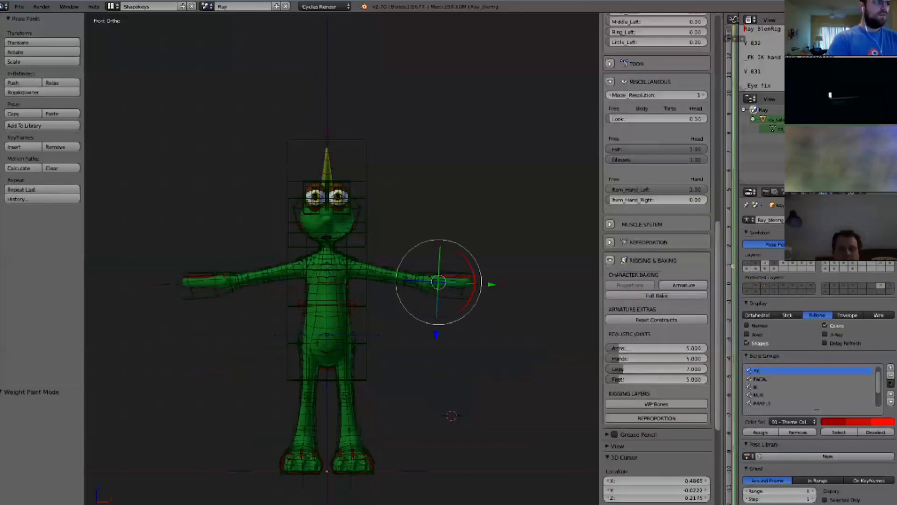
left_click(610, 242)
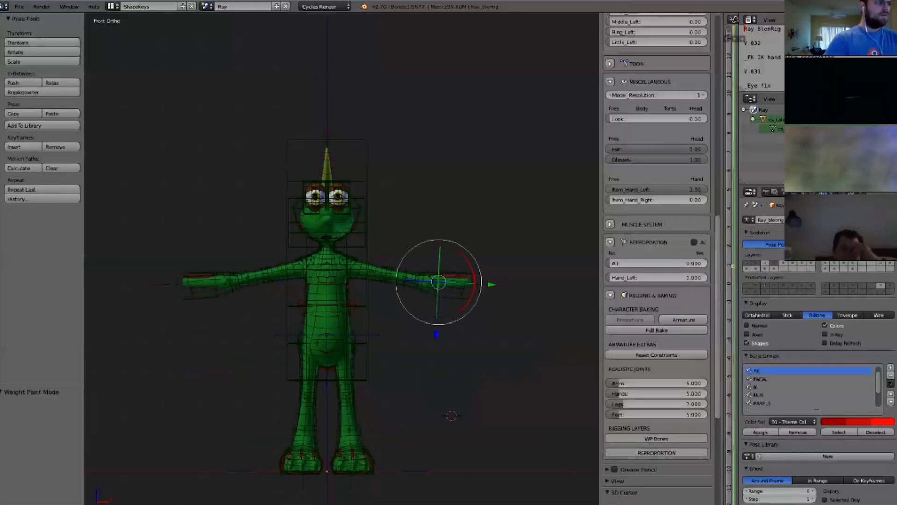
left_click(693, 242)
left_click_drag(614, 263, 709, 263)
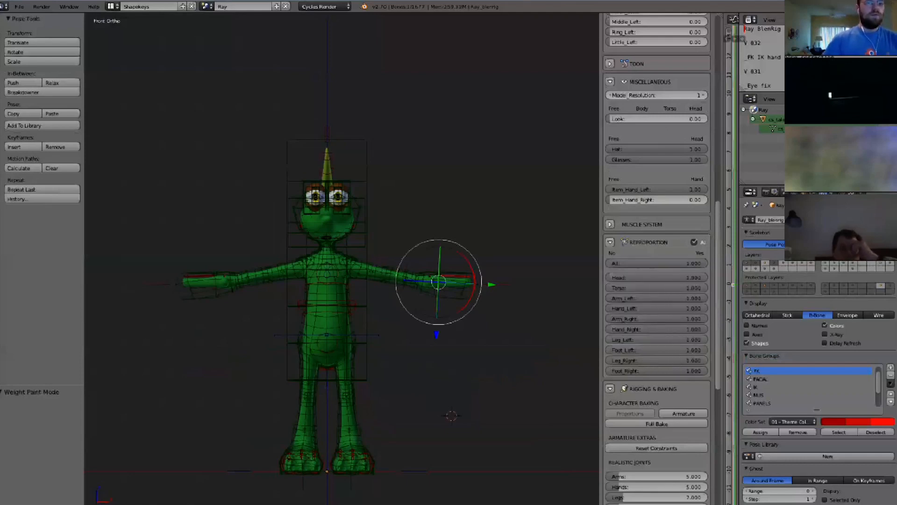
Hide the deform cage and display the Reproportion controls over the character with X-Ray on.
middle_click_drag(514, 281, 507, 295)
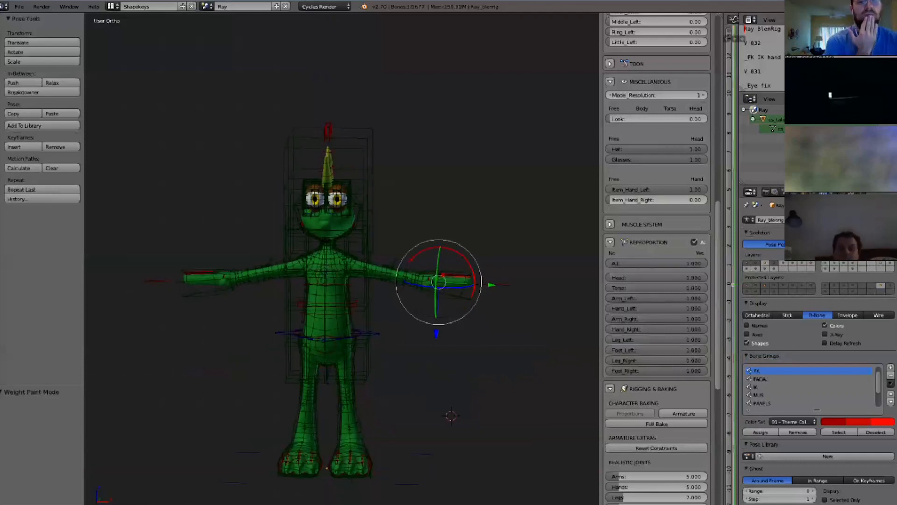
scroll(402, 289, "up", 3)
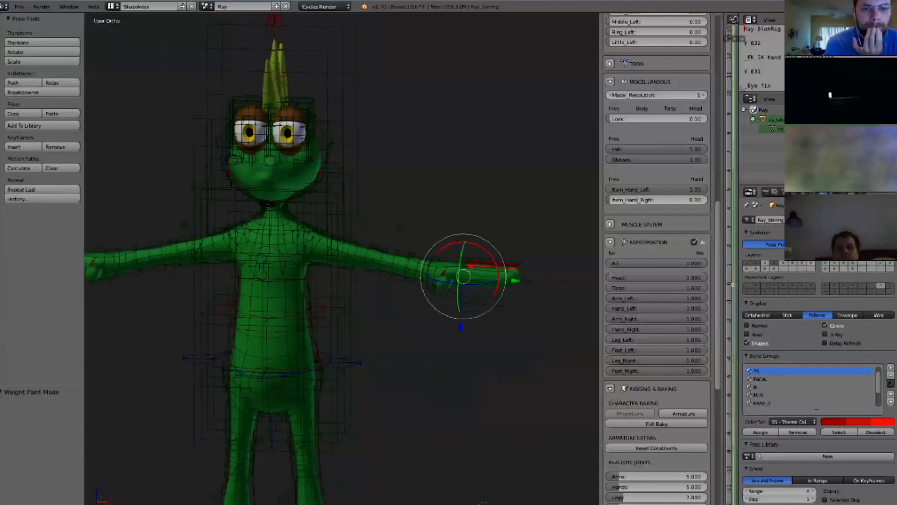
middle_click_drag(483, 503, 497, 500)
key("ctrl+z")
key("ctrl+z")
Lengthen the left arm by moving its wrist reproportion control about 0.226 on X and its elbow control about 0.169 on X and 0.027 on Z.
right_click(431, 274)
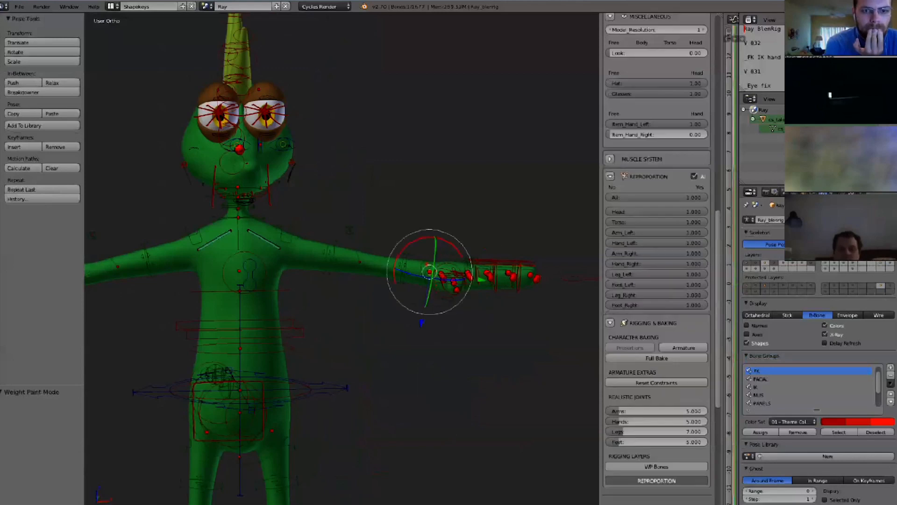
middle_click_drag(435, 275, 424, 268)
key("g")
left_click(550, 271)
right_click(370, 253)
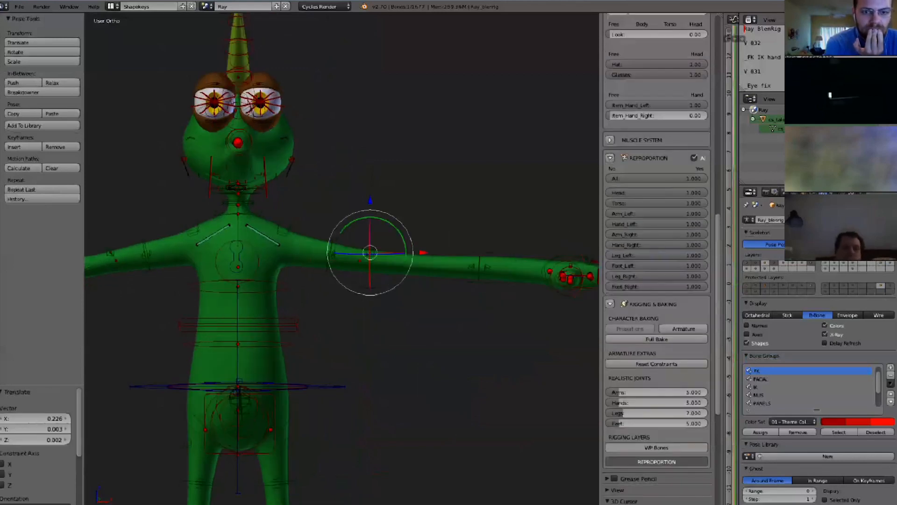
key("g")
left_click(460, 239)
scroll(460, 239, "down", 2)
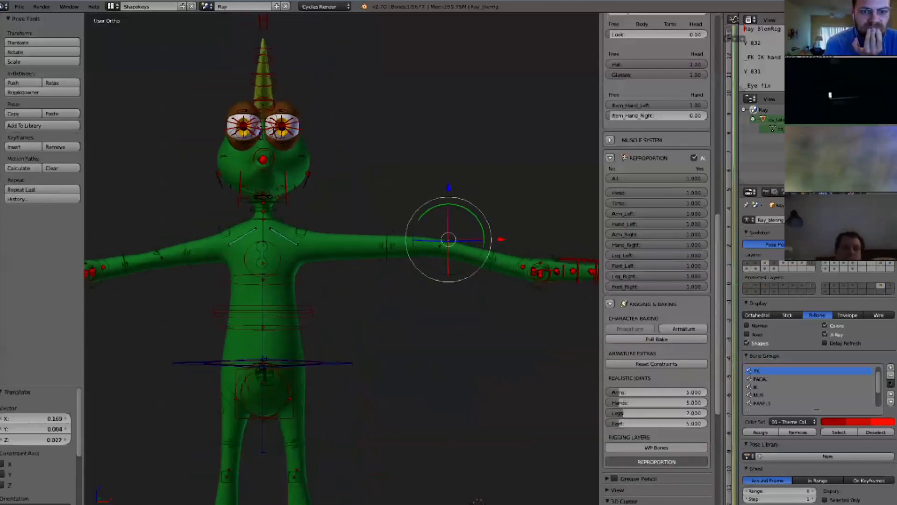
Reposition the selected left elbow reproportion control to reshape the arm's bend.
middle_click_drag(374, 449, 391, 450)
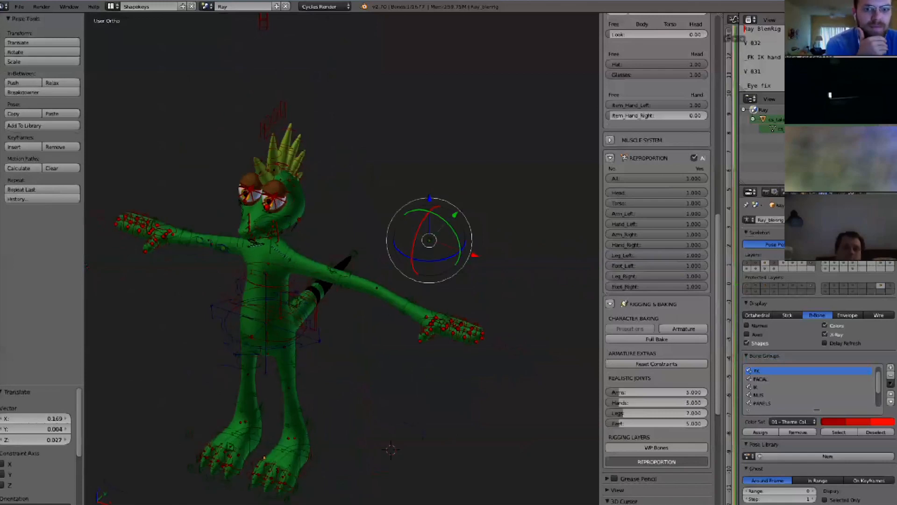
middle_click_drag(411, 262, 439, 304)
key("g")
left_click(419, 264)
Reshape a left-hand finger by moving two of its reproportion controls, the second about 0.042 on X and -0.008 on Z.
scroll(518, 340, "up", 6)
right_click(501, 330)
key("g")
left_click(461, 337)
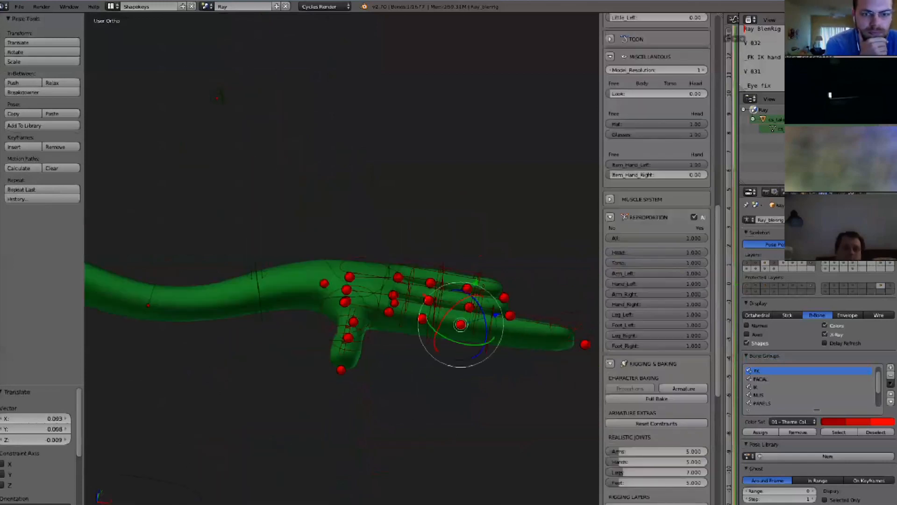
right_click(457, 328)
left_click(458, 328)
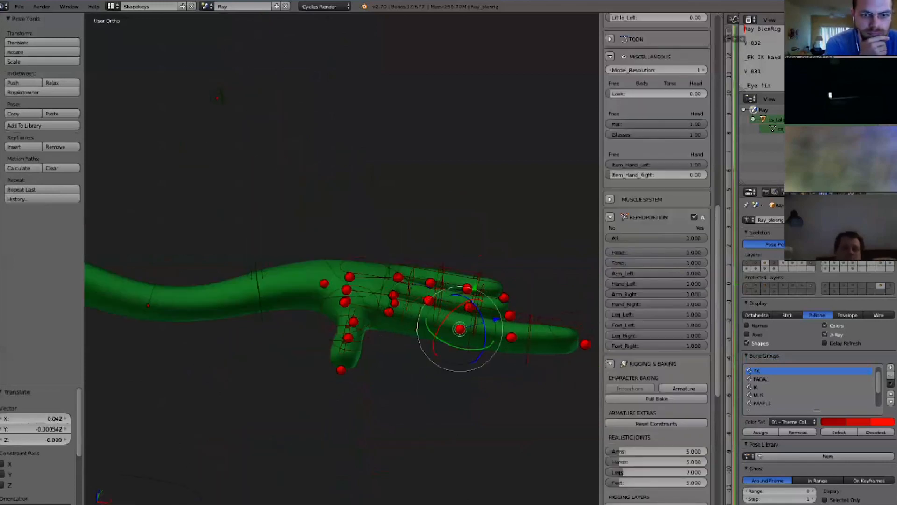
Raise the reproportion control at the base of the neck about 0.133 on Z, with -0.016 on X and 0.018 on Y.
scroll(398, 308, "down", 9)
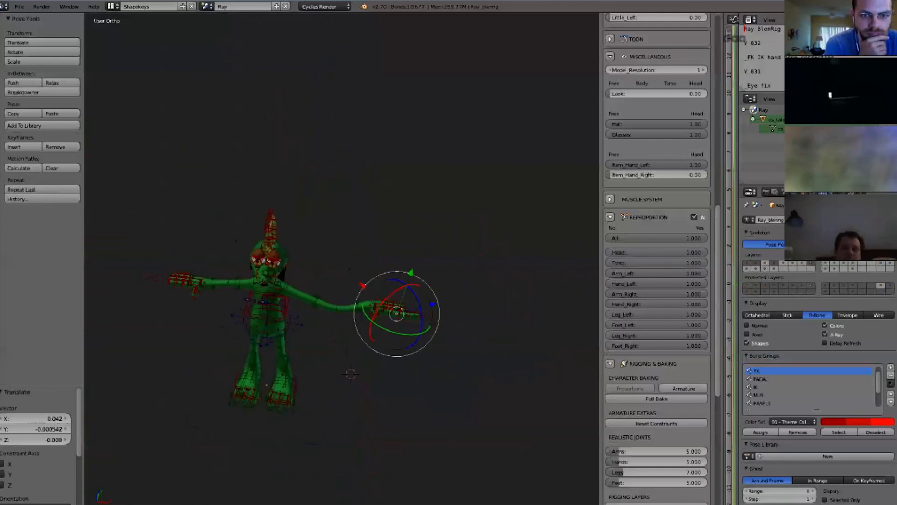
middle_click_drag(397, 308, 413, 264)
scroll(315, 334, "up", 3)
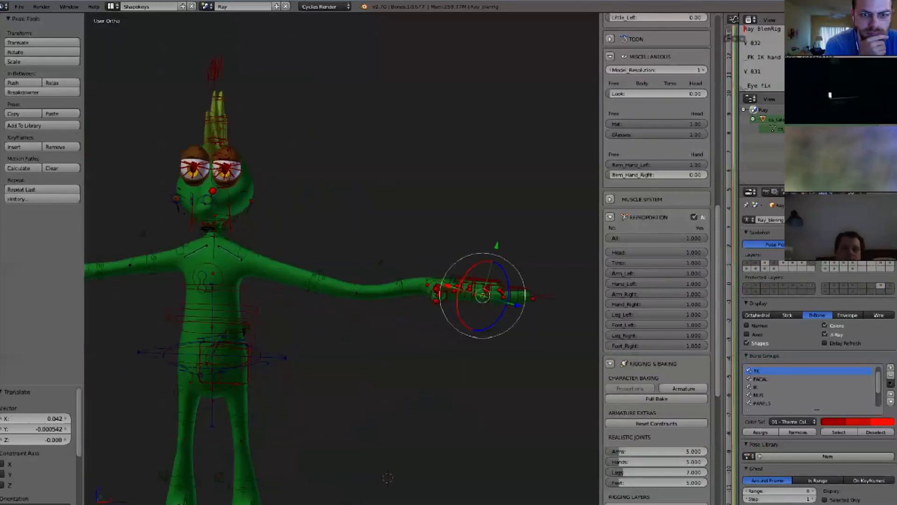
right_click(231, 253)
middle_click_drag(230, 253, 142, 256)
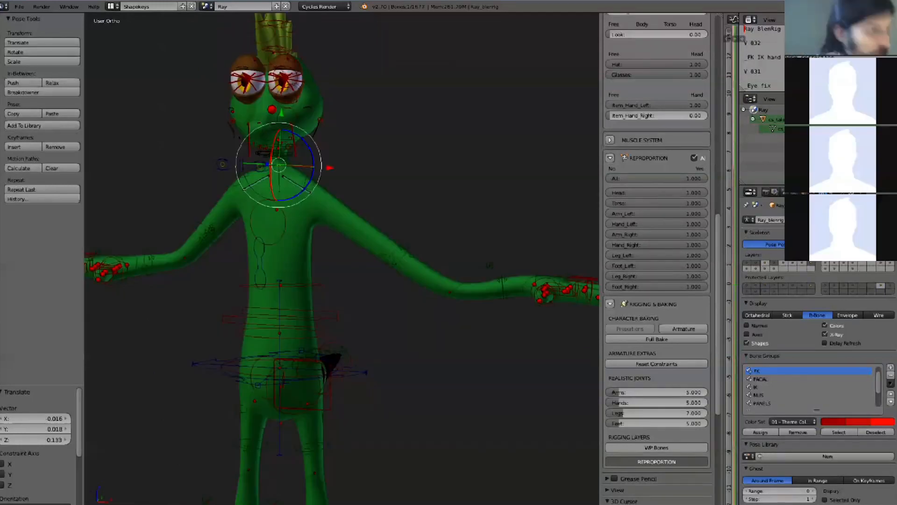
key("KP_1")
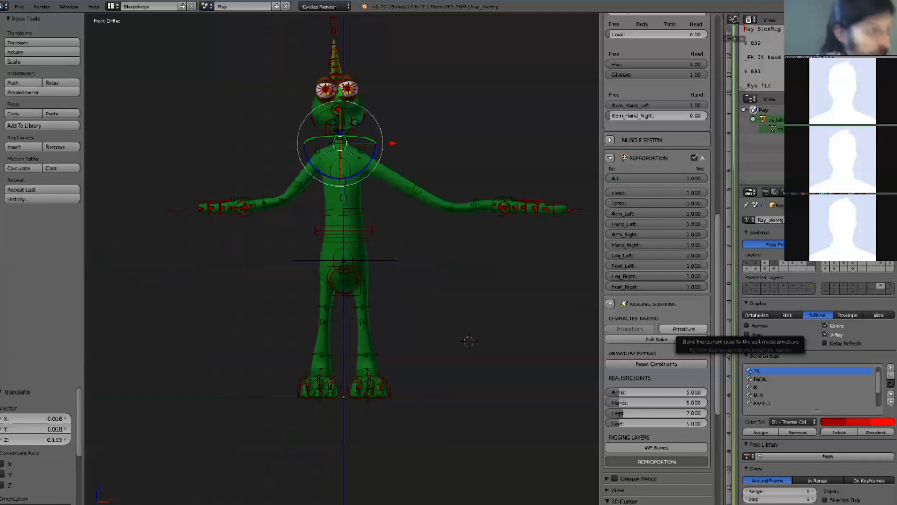
middle_click_drag(421, 233, 417, 255, "shift")
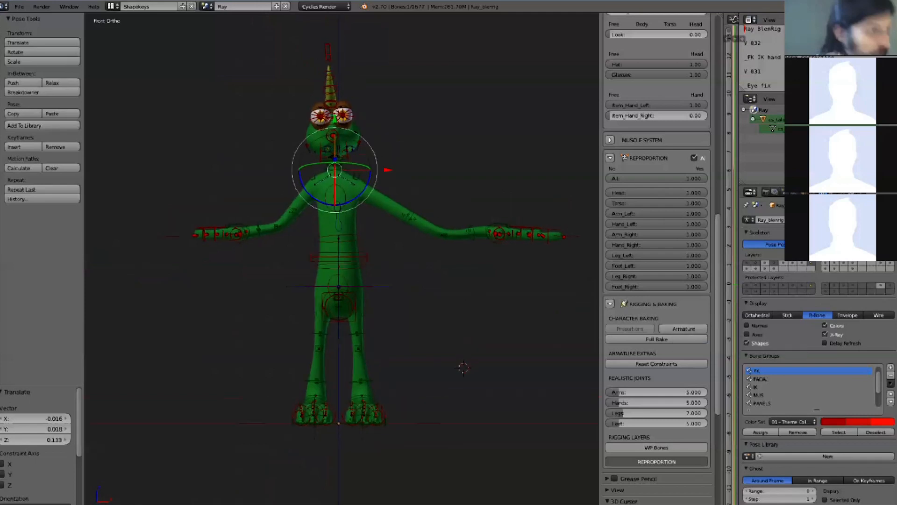
Raise the right elbow reproportion control about 0.149 on Z, with -0.032 on X and 0.027 on Y.
mouse_move(383, 261)
middle_mouse_down()
mouse_move(348, 266)
mouse_move(384, 250)
middle_mouse_up()
scroll(334, 164, "up", 2)
scroll(366, 257, "down", 2)
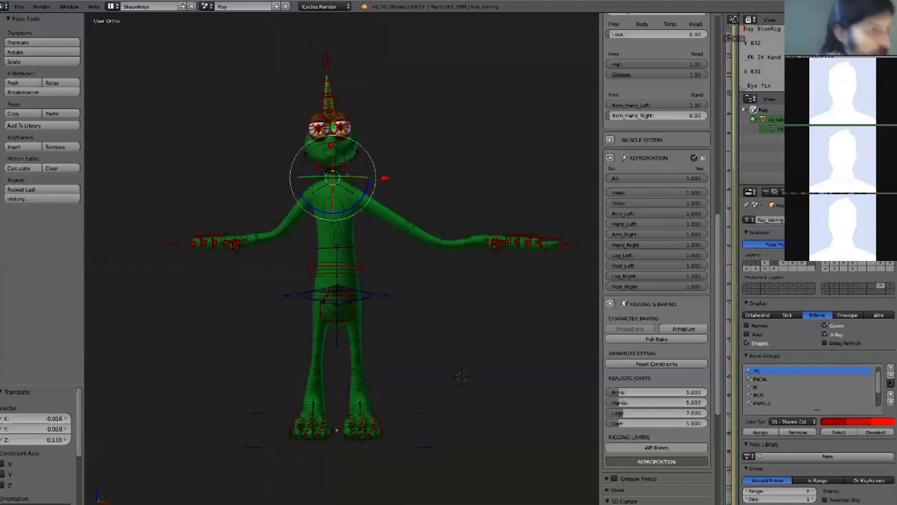
scroll(259, 247, "up", 1)
right_click(258, 239)
key("g")
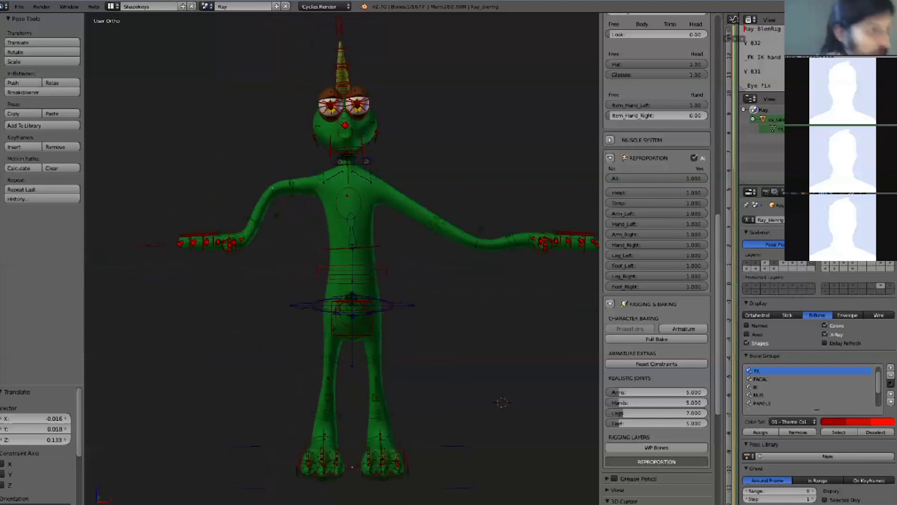
left_click(266, 188)
Extend the right arm by moving its wrist reproportion control about -0.185 on X, 0.028 on Y and 0.150 on Z.
scroll(239, 240, "up", 2)
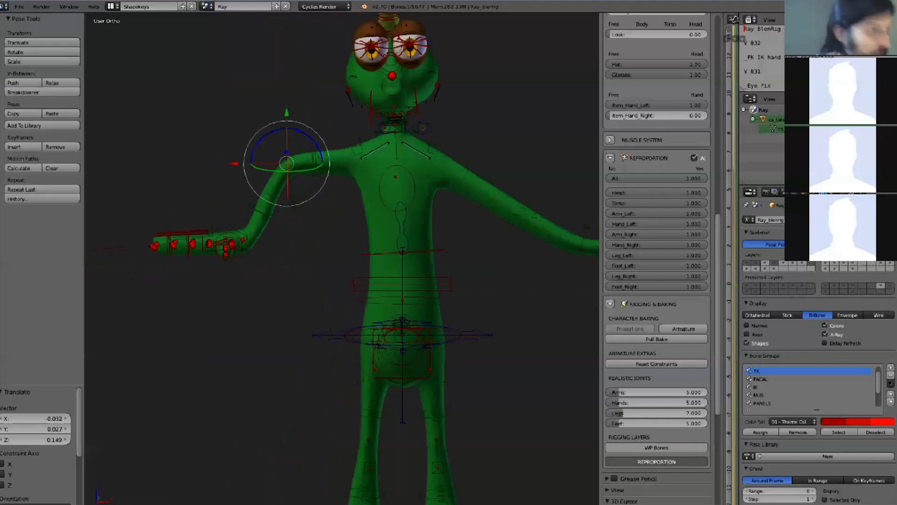
right_click(243, 239)
key("g")
left_click(160, 173)
scroll(271, 203, "down", 4)
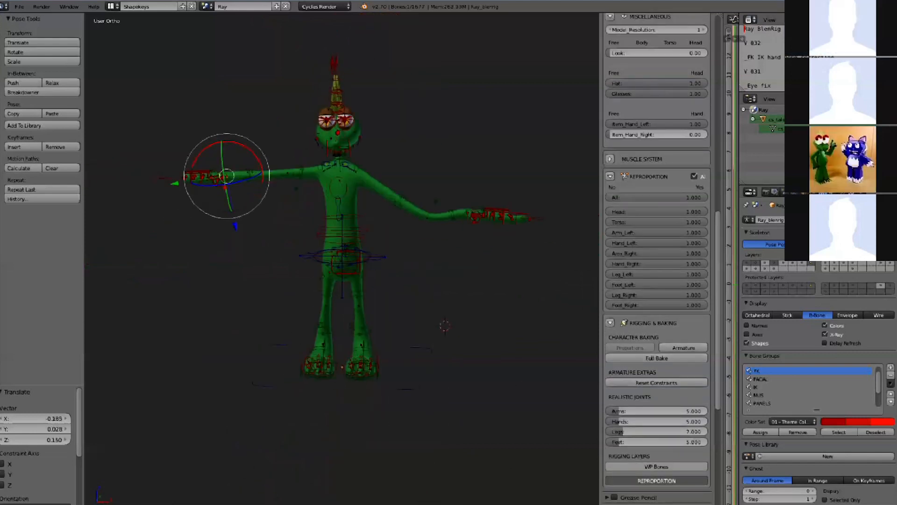
Show the layer holding the lattices and deform cage, and select the cage RAY_BODY_MESH to inspect its fit around the reproportioned body.
key("shift+alt+1")
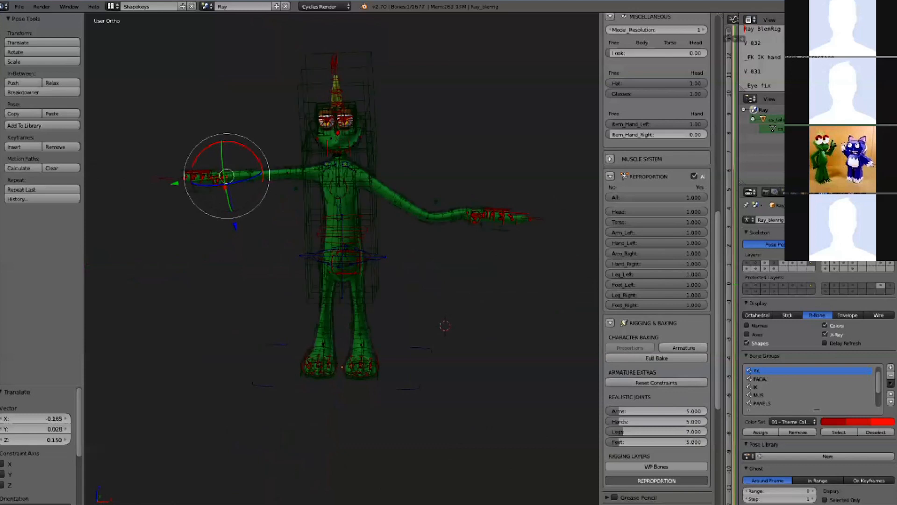
middle_click_drag(332, 206, 341, 203)
right_click(341, 203)
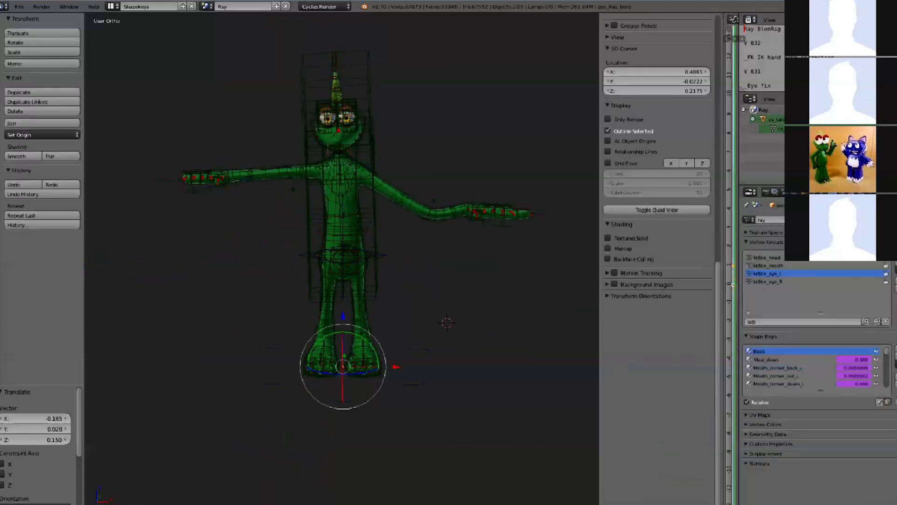
right_click(341, 203)
middle_click_drag(341, 203, 318, 240, "shift")
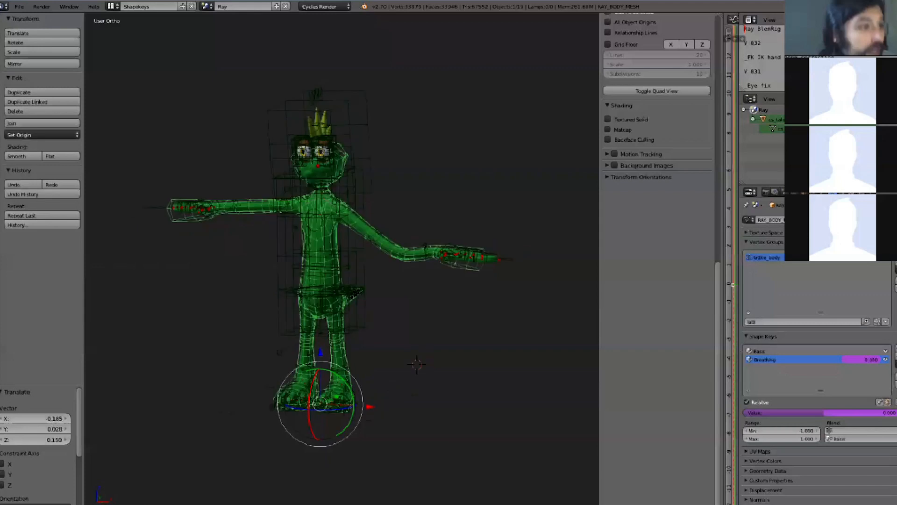
scroll(341, 259, "up", 2)
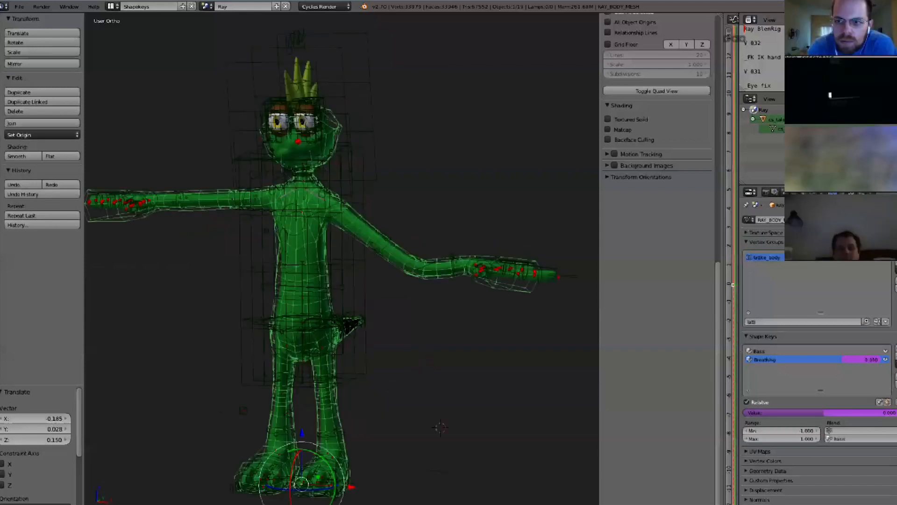
scroll(373, 228, "up", 1)
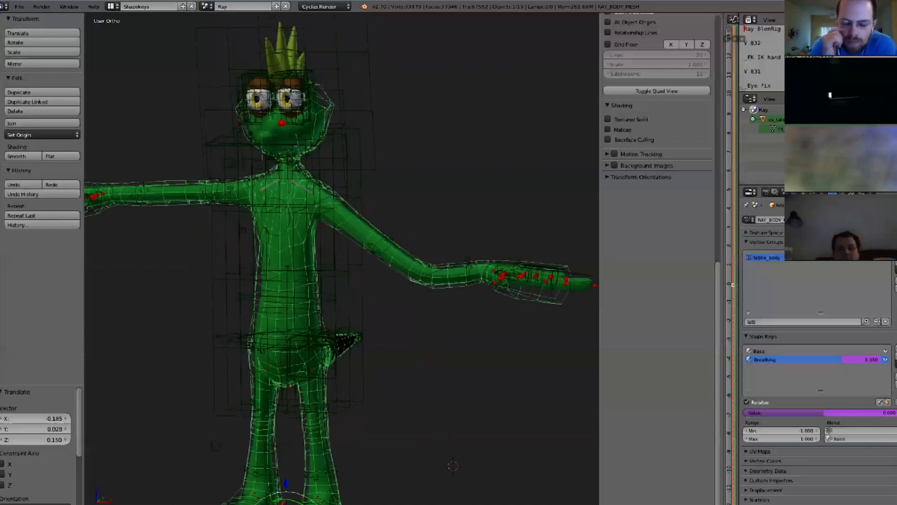
scroll(369, 220, "up", 1)
scroll(391, 225, "down", 3)
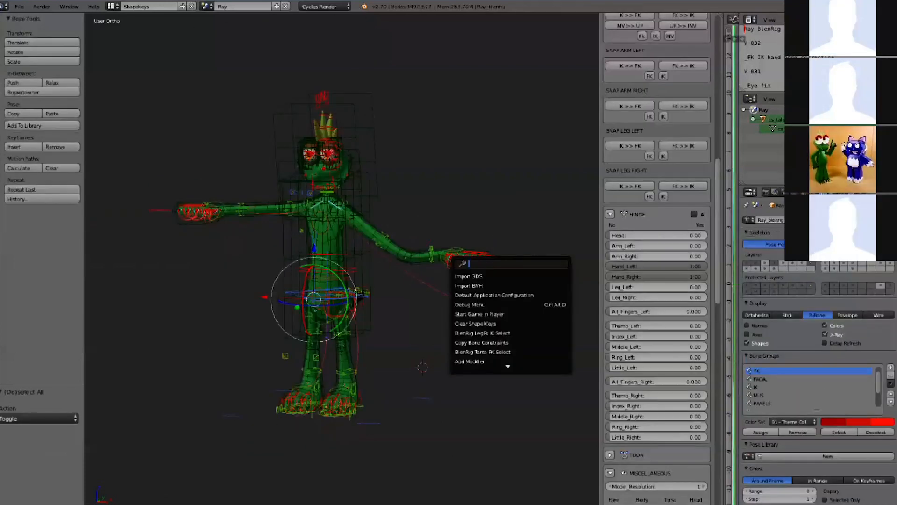
Enter Weight Paint mode on the body mesh and display the weights of the left index finger's middle and tip bones.
key("Escape")
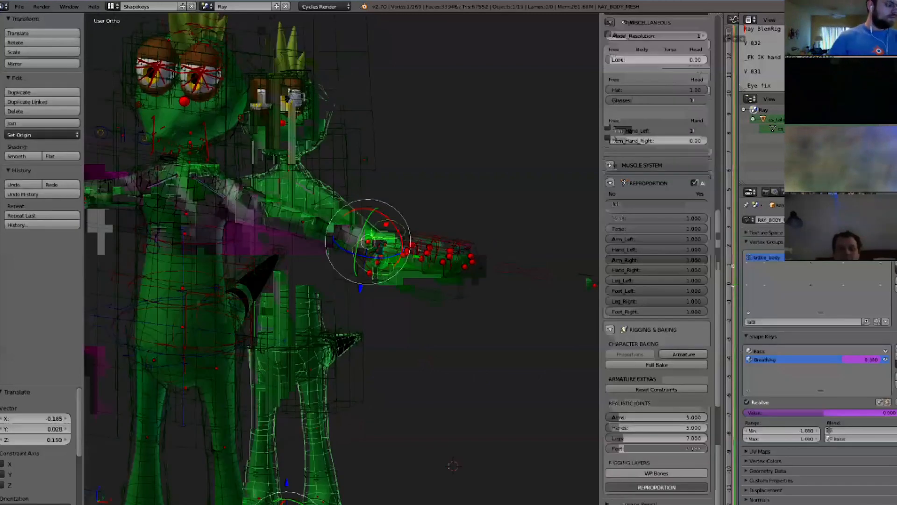
middle_click_drag(327, 261, 356, 248)
scroll(341, 258, "up", 1)
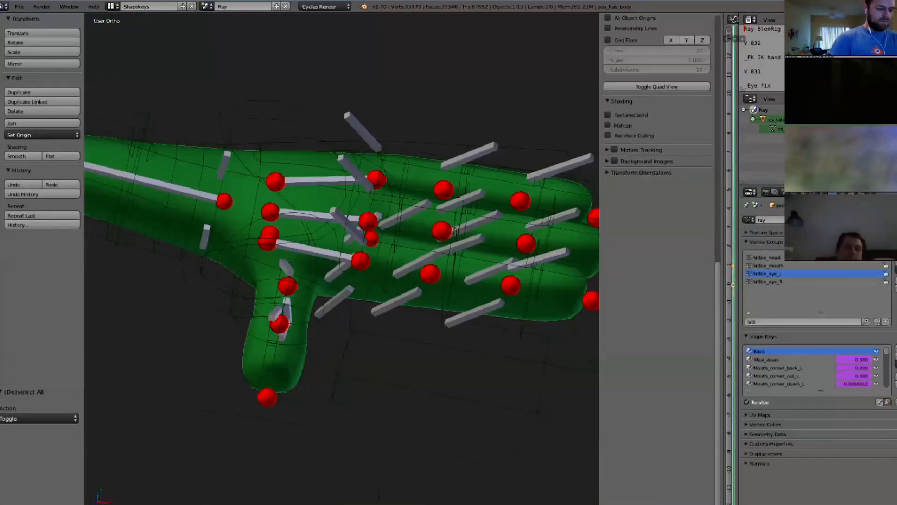
key("ctrl+Tab")
right_click(469, 280)
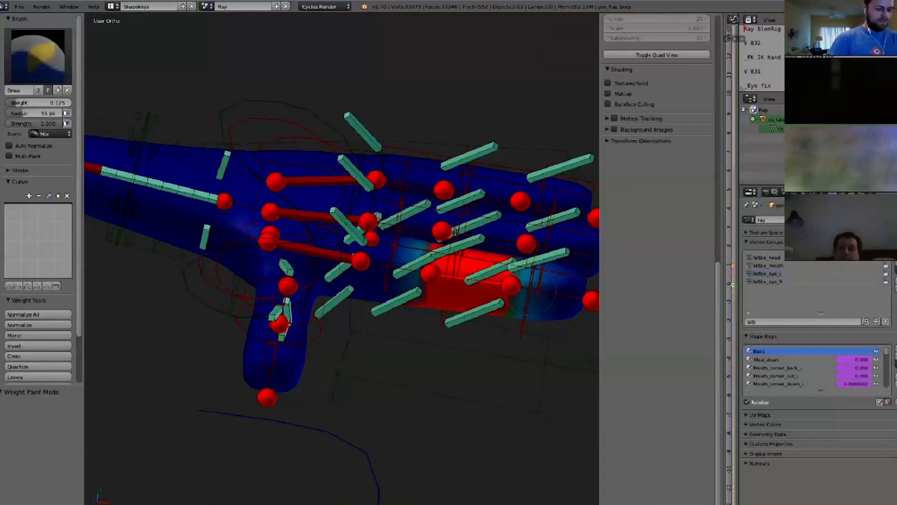
right_click(533, 289)
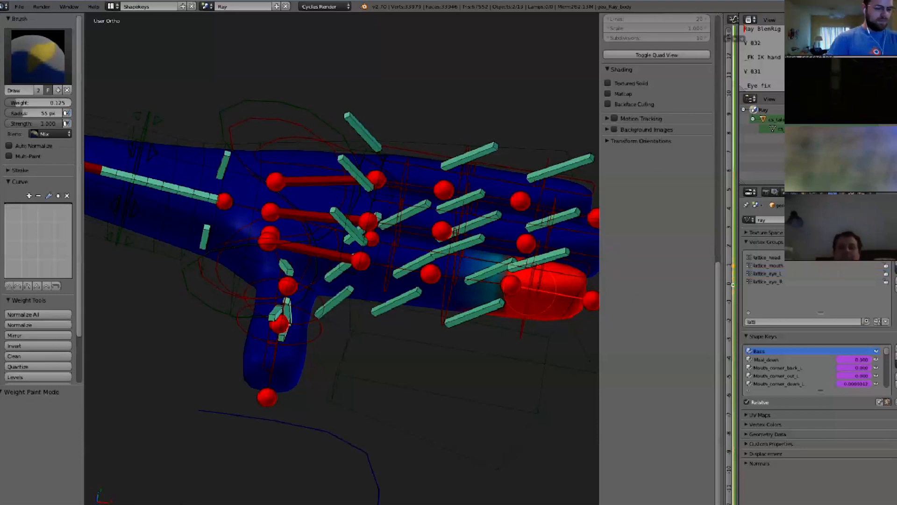
Examine the face bones and how the mouth deforms with the facial controls while the body mesh is in Weight Paint mode.
scroll(123, 321, "down", 5)
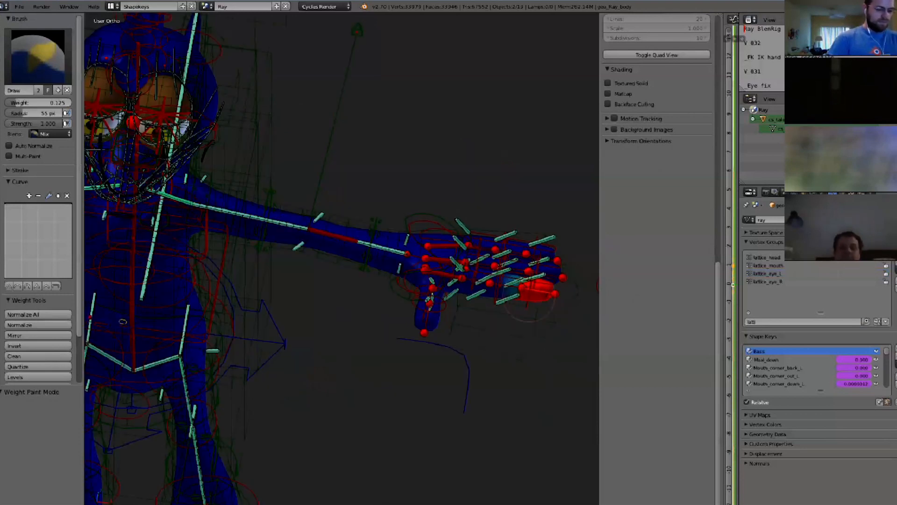
middle_click_drag(529, 297, 340, 314)
scroll(340, 314, "up", 6)
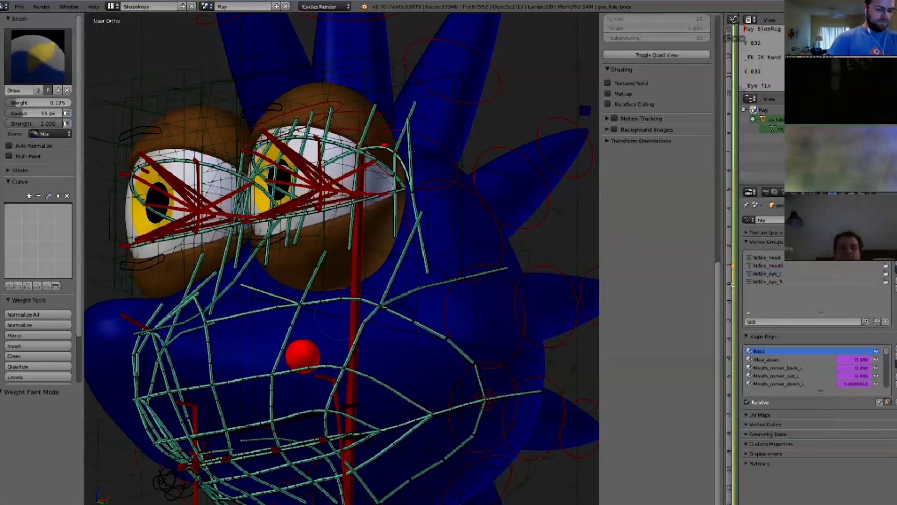
middle_click_drag(339, 317, 358, 233, "shift")
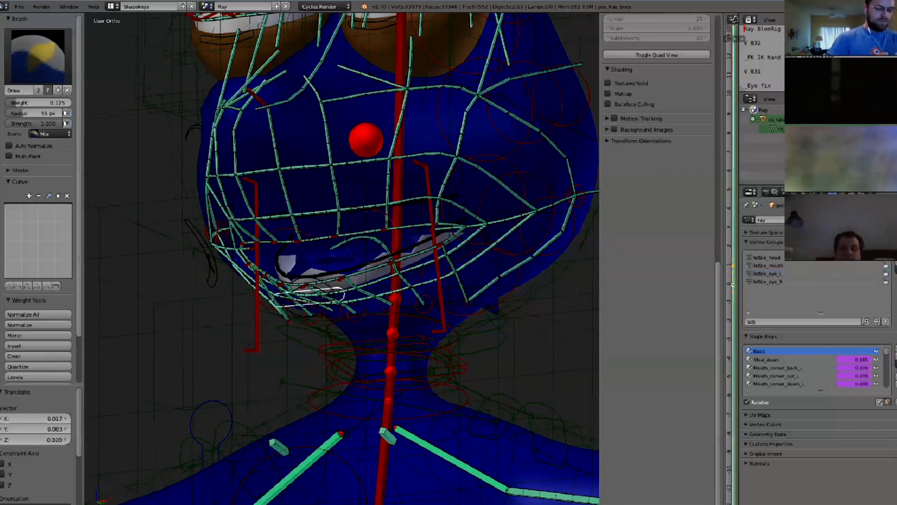
middle_click_drag(372, 237, 419, 241)
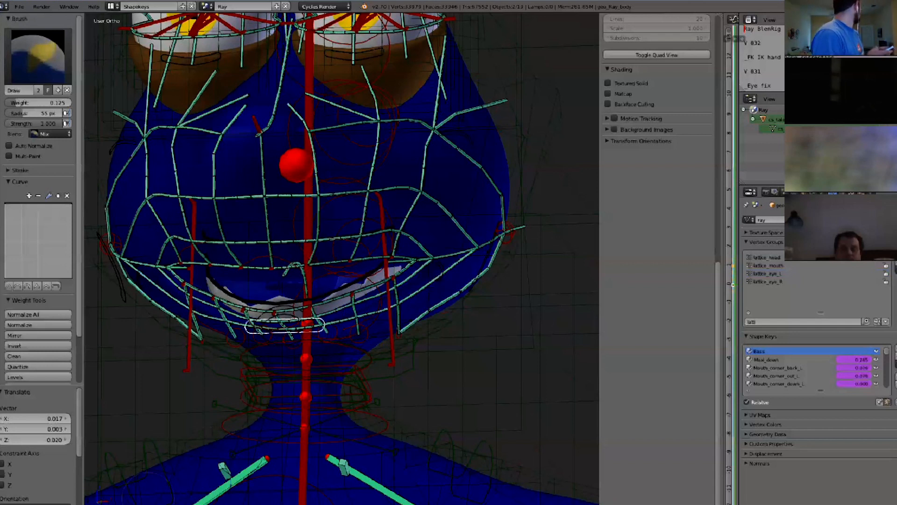
middle_click_drag(148, 497, 208, 416)
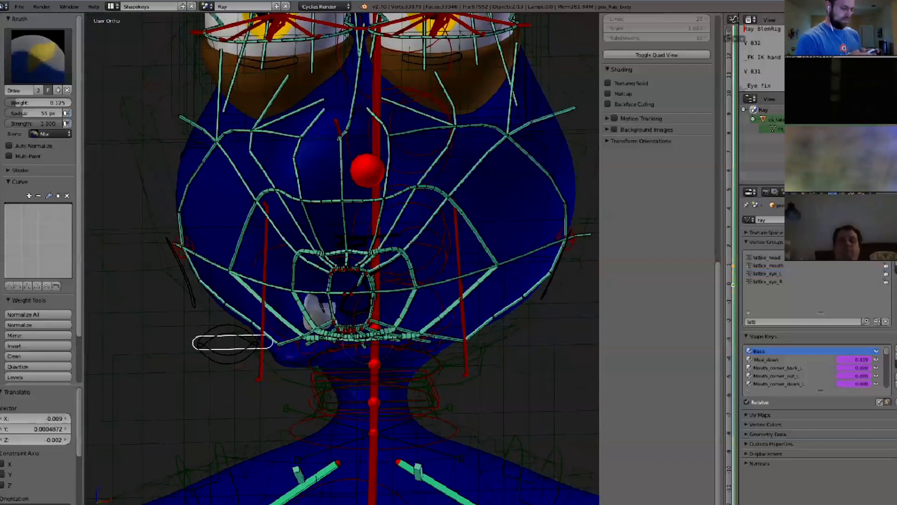
middle_click_drag(367, 339, 363, 339)
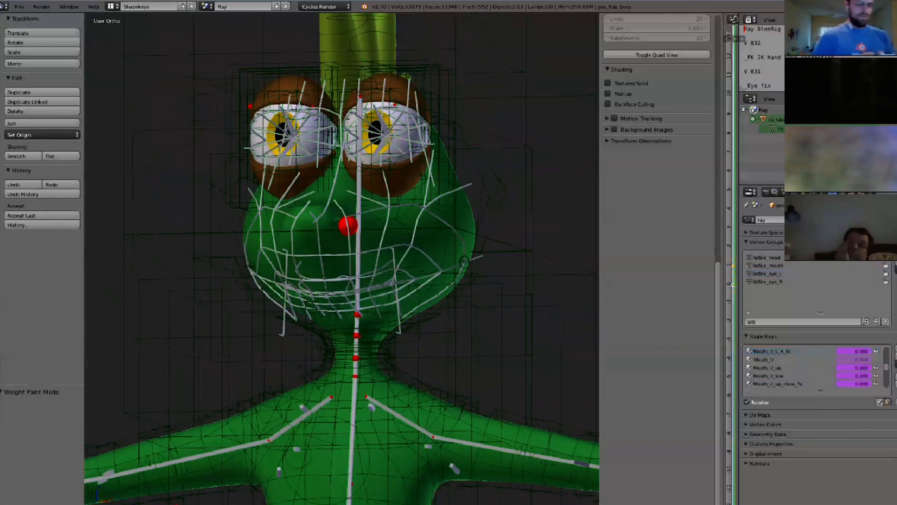
Browse the body mesh's shape keys, selecting Mouth_U_low and Mouth_U.
scroll(813, 367, "down", 5)
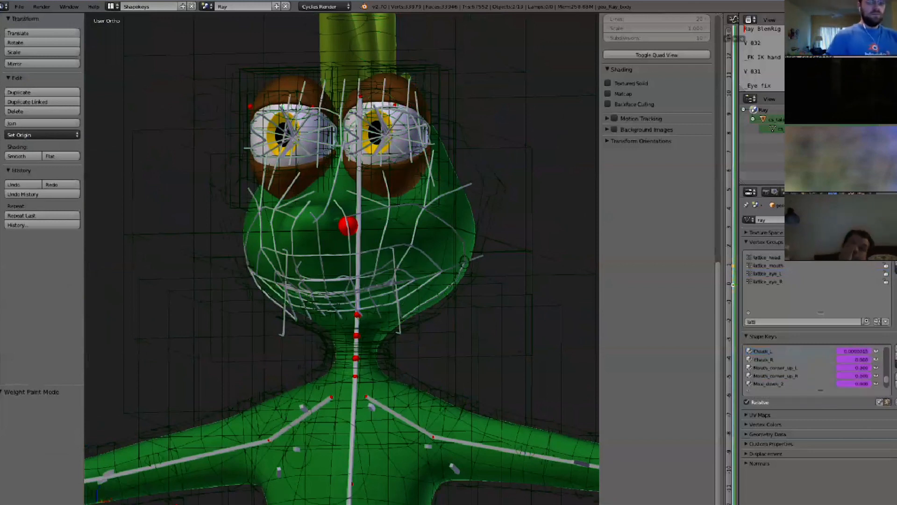
scroll(813, 367, "up", 2)
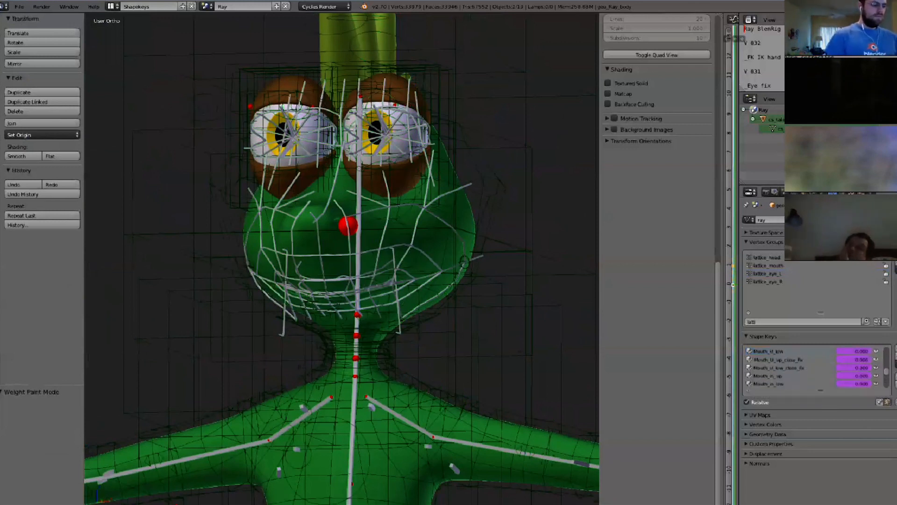
left_click(776, 351)
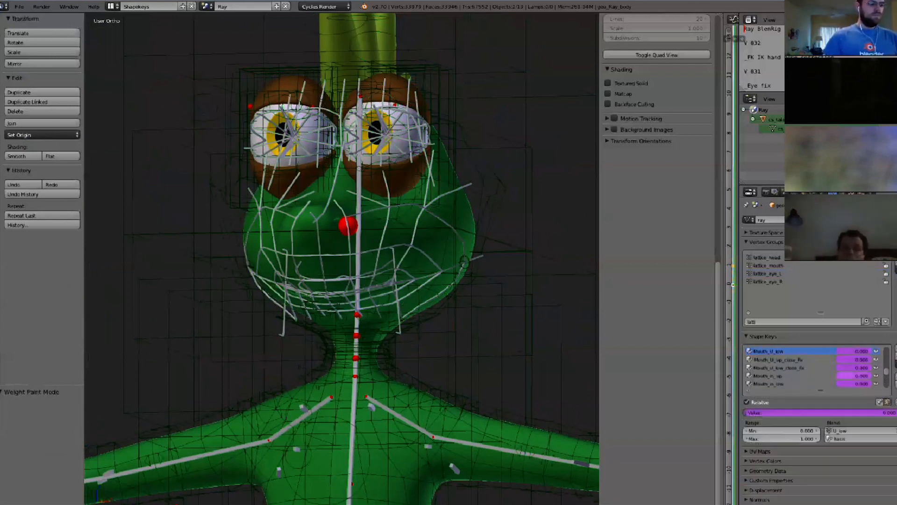
scroll(776, 353, "up", 3)
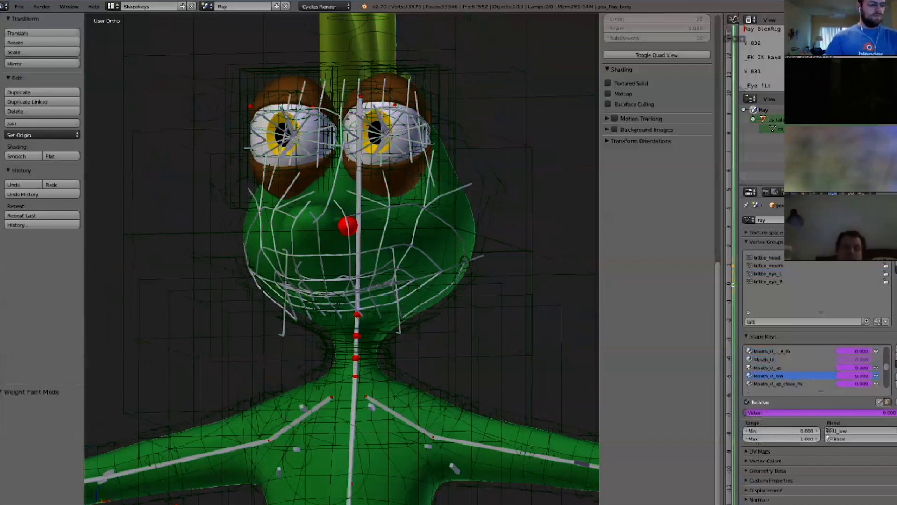
left_click(775, 360)
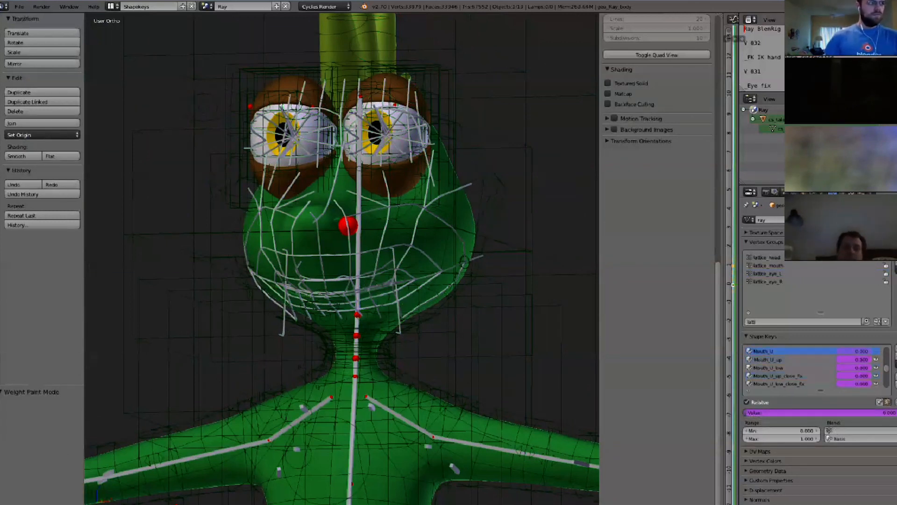
scroll(813, 368, "down", 1)
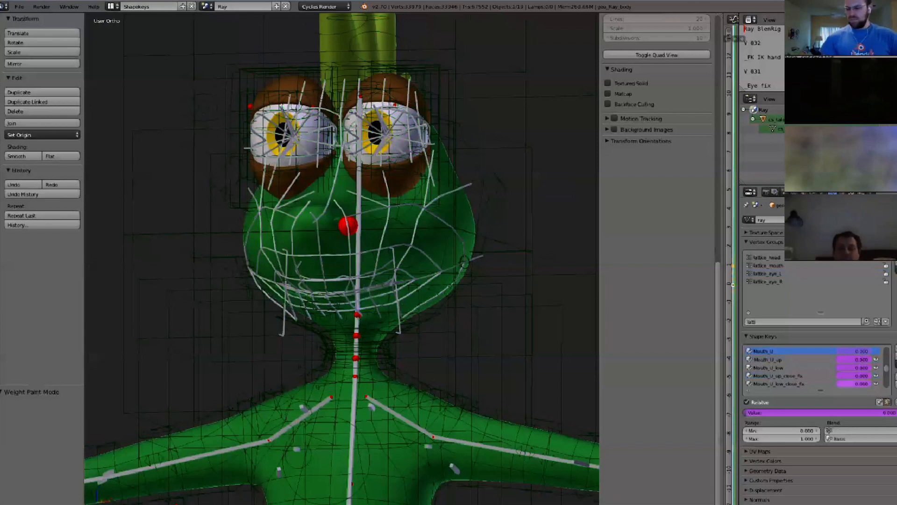
scroll(813, 367, "down", 2)
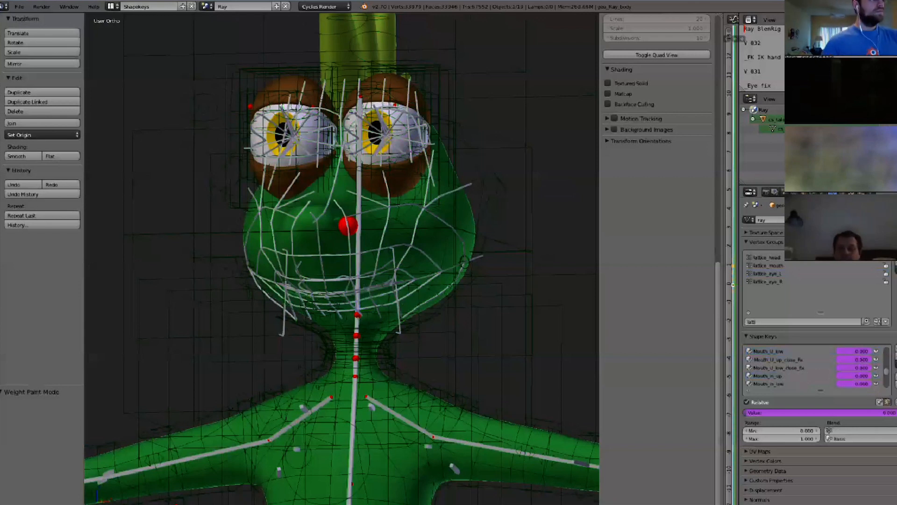
scroll(273, 303, "up", 3)
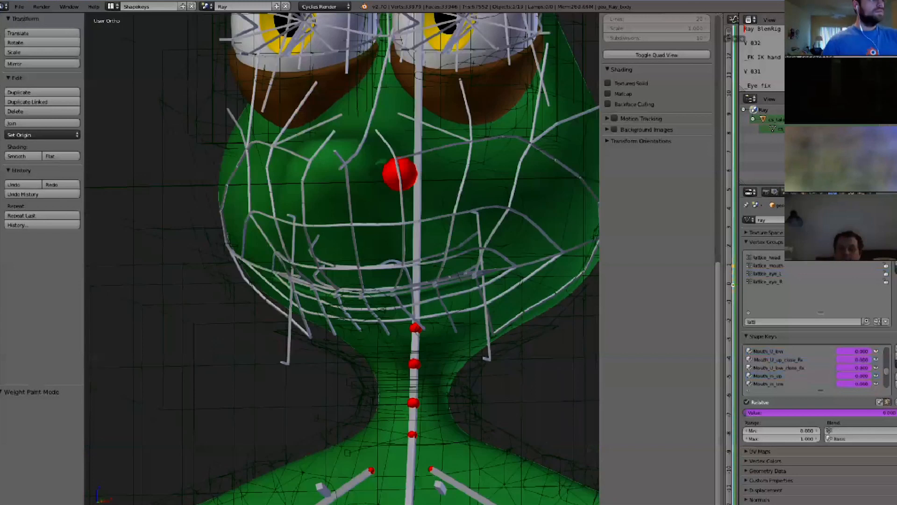
Select a deform bone below the lower lip to inspect it, and return to the body mesh.
scroll(285, 297, "up", 1)
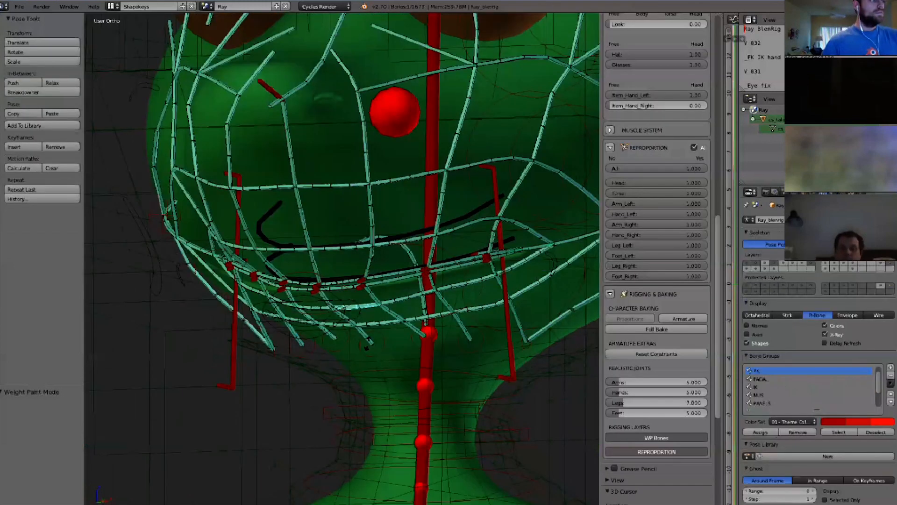
right_click(368, 344)
scroll(348, 406, "up", 1)
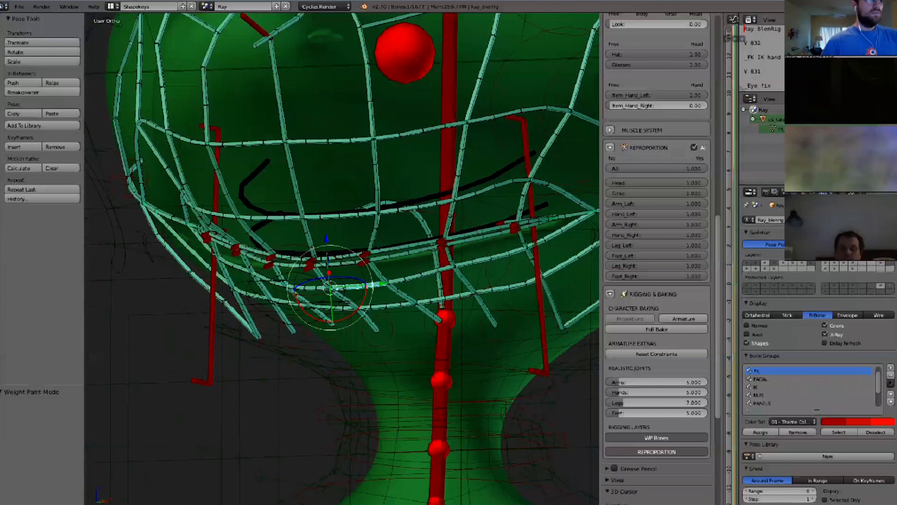
right_click(397, 359)
Browse to the mouth corner shape keys, selecting Mouth_corner_back_L and Mouth_corner_out_L.
scroll(808, 368, "up", 8)
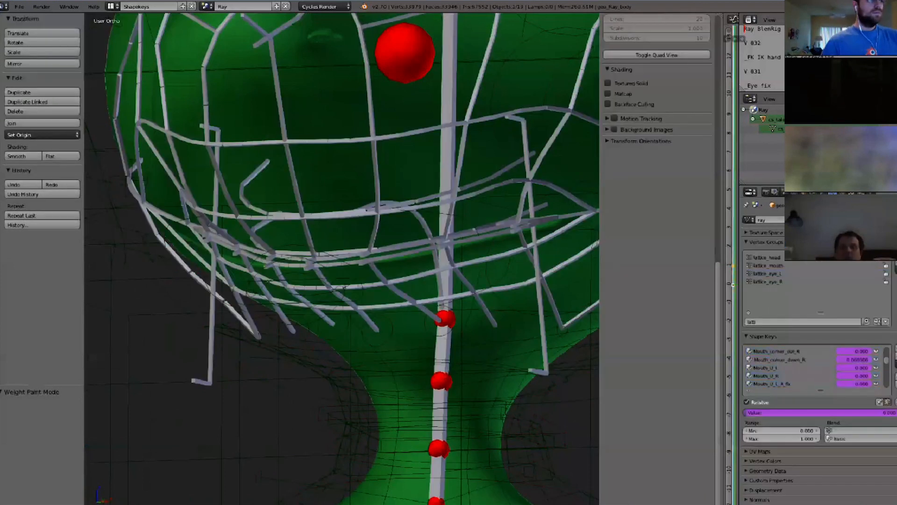
scroll(808, 368, "up", 2)
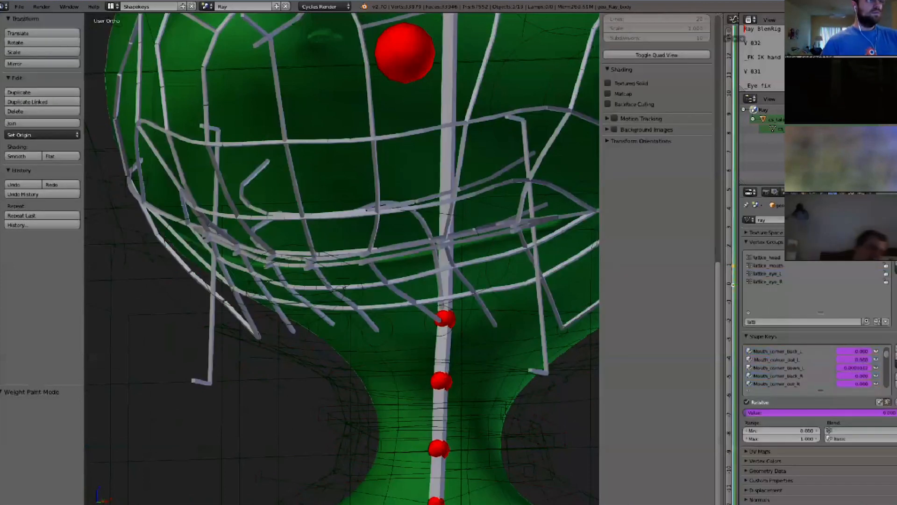
left_click(790, 351)
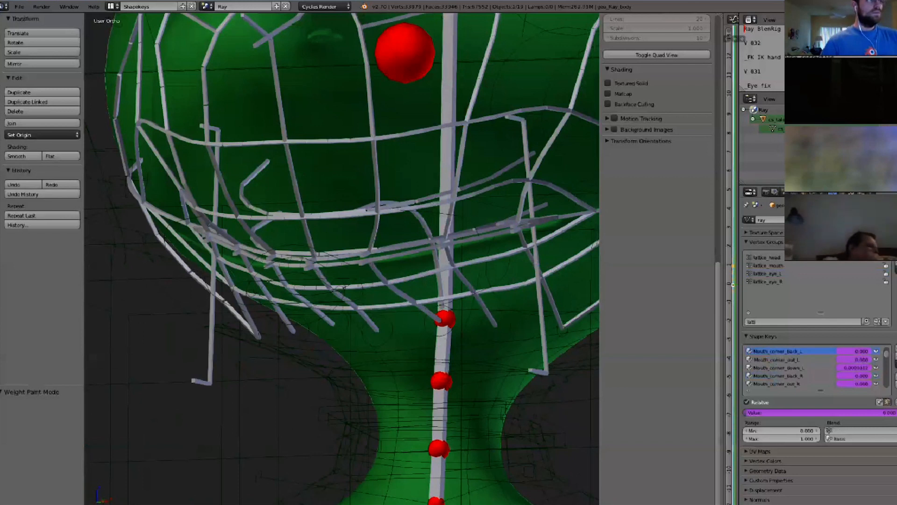
left_click(790, 359)
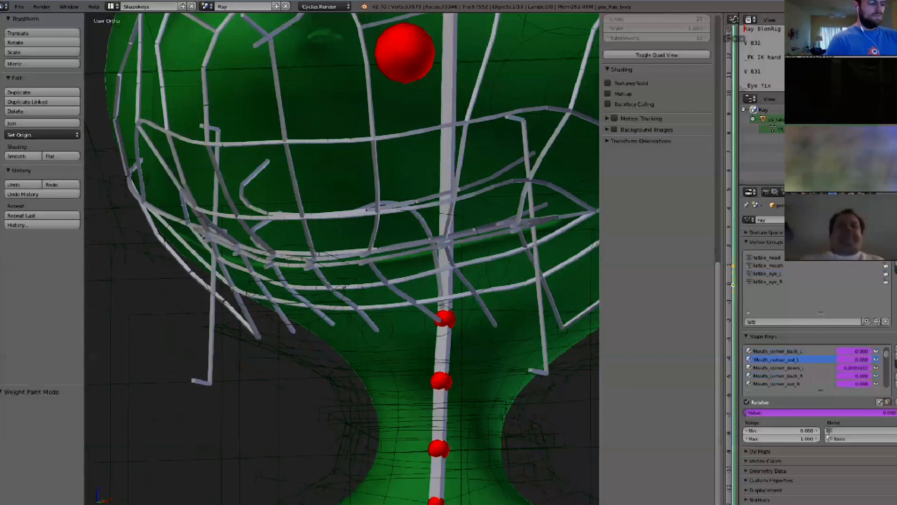
scroll(392, 336, "down", 3)
scroll(447, 361, "up", 2)
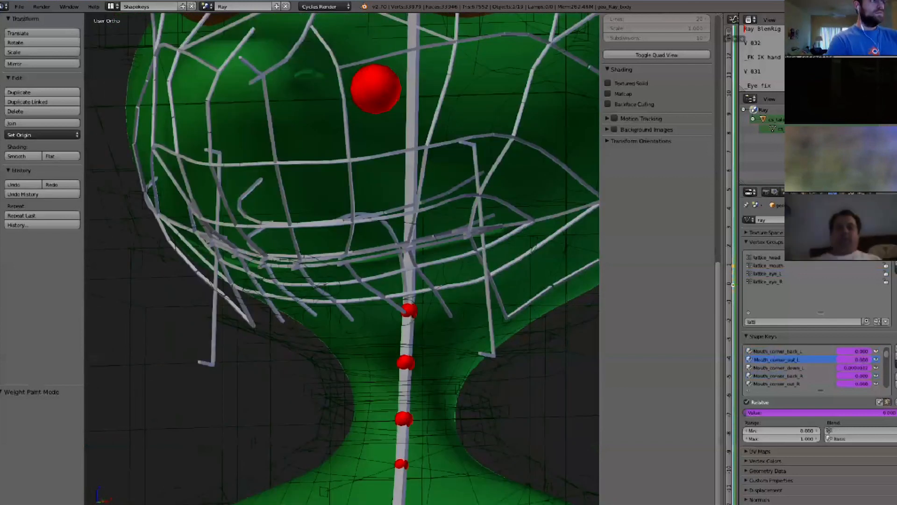
Browse the remaining mouth, cheek and inflate shape keys of the body mesh.
scroll(349, 258, "down", 1)
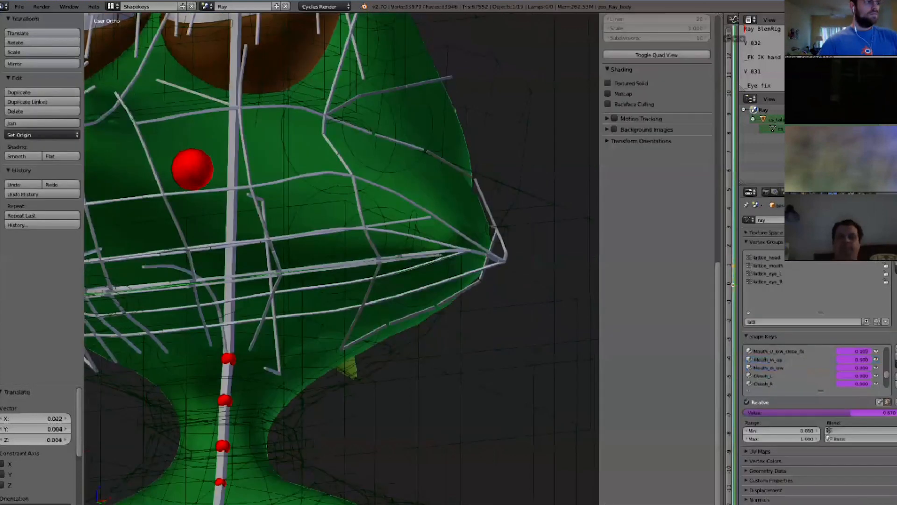
scroll(789, 367, "down", 4)
scroll(789, 367, "down", 2)
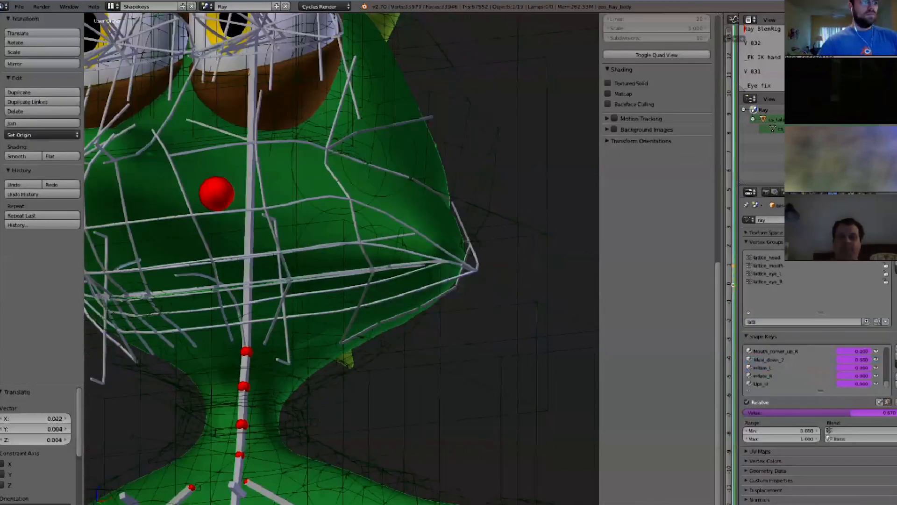
scroll(341, 259, "up", 1)
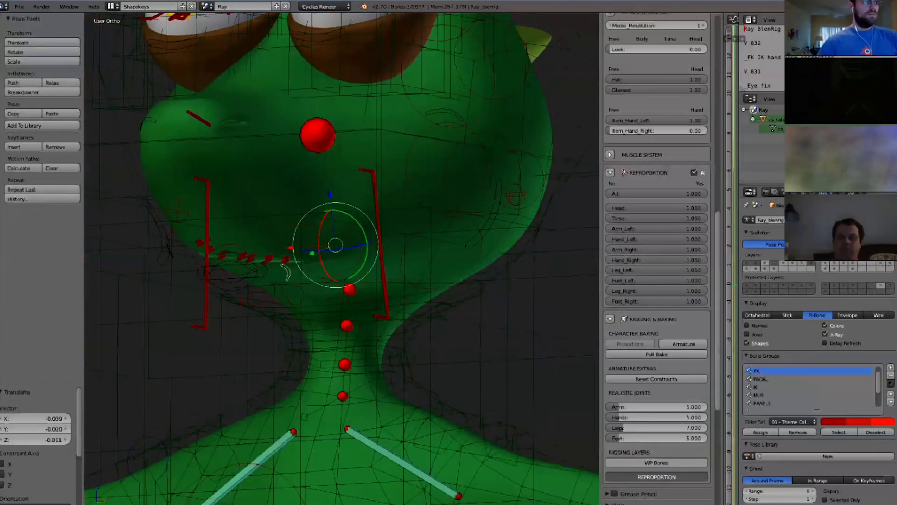
Show the rig's Facial Extras II control layer and hide it again.
middle_click_drag(336, 253, 341, 249)
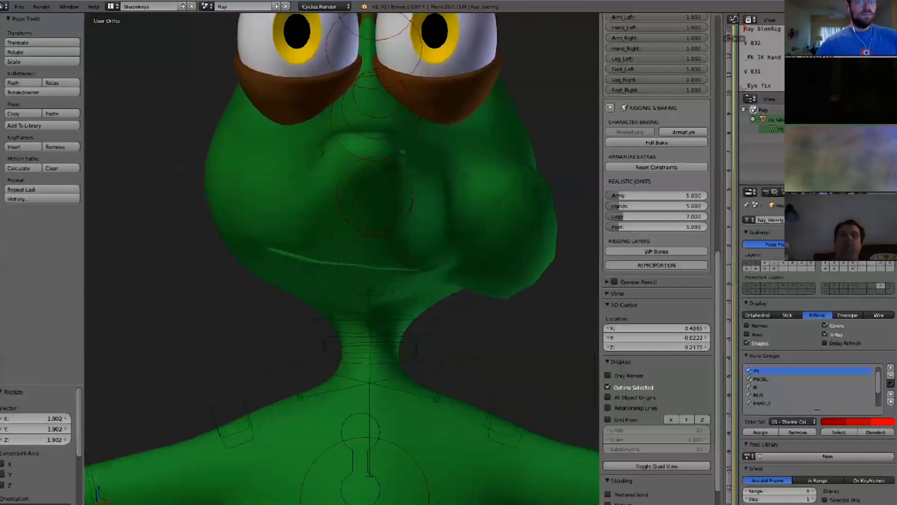
scroll(656, 257, "up", 15)
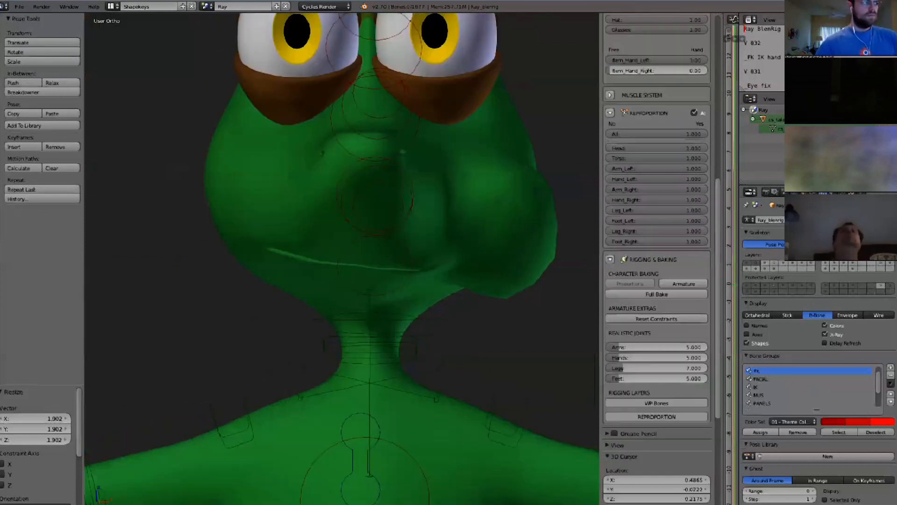
scroll(657, 257, "up", 5)
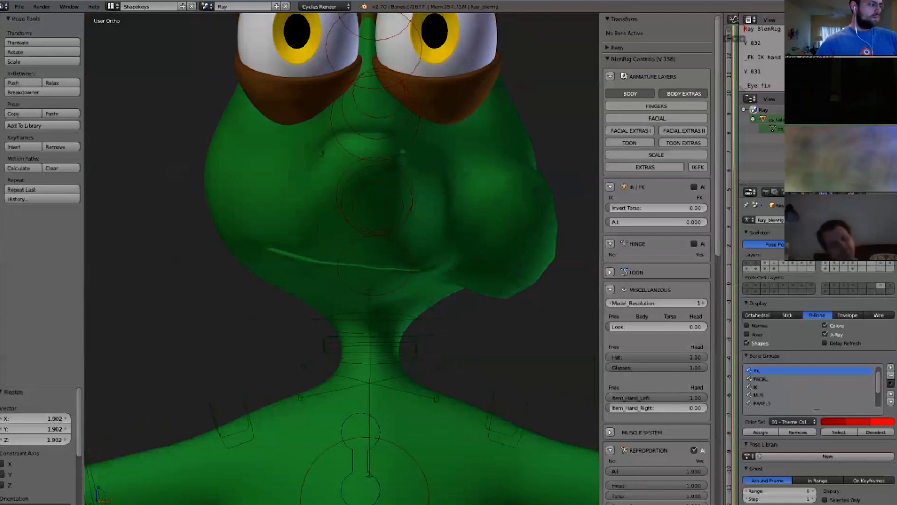
left_click(684, 131)
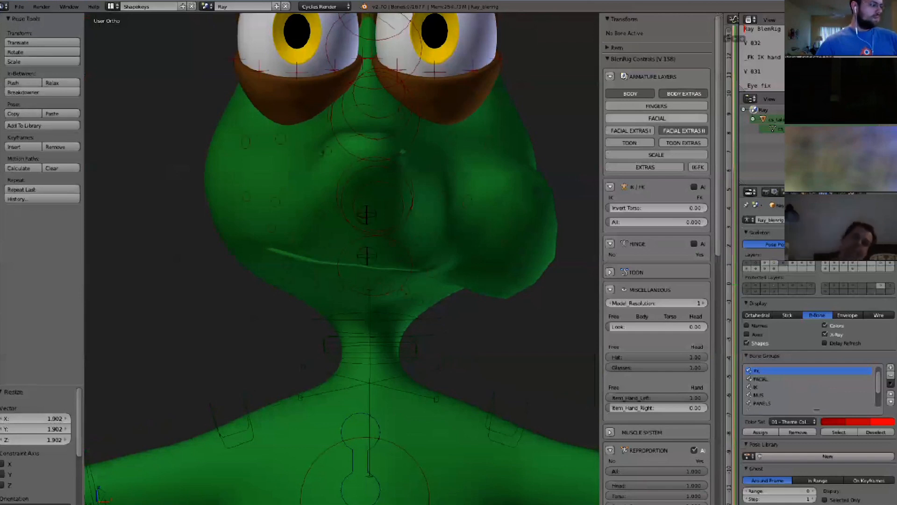
left_click(684, 131)
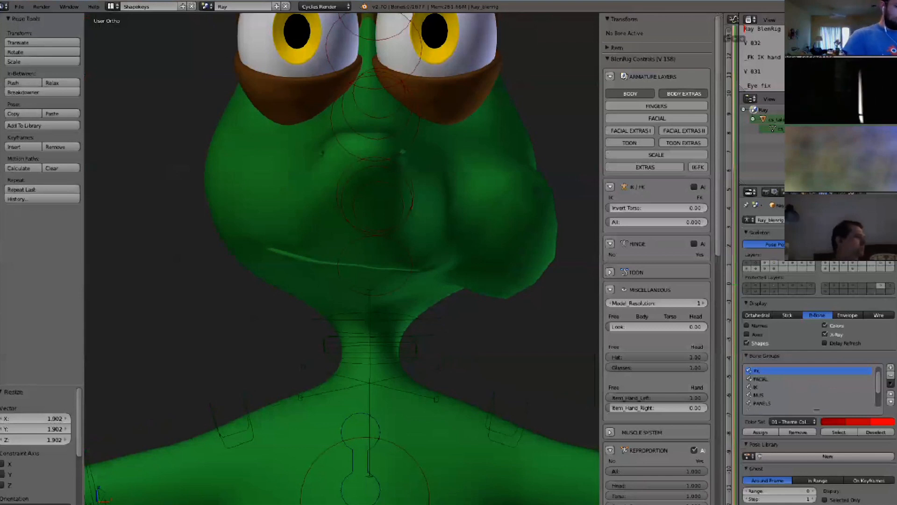
Reselect the rig after picking the body mesh, and show its Facial Extras I and Facial Extras II control layers.
right_click(415, 261)
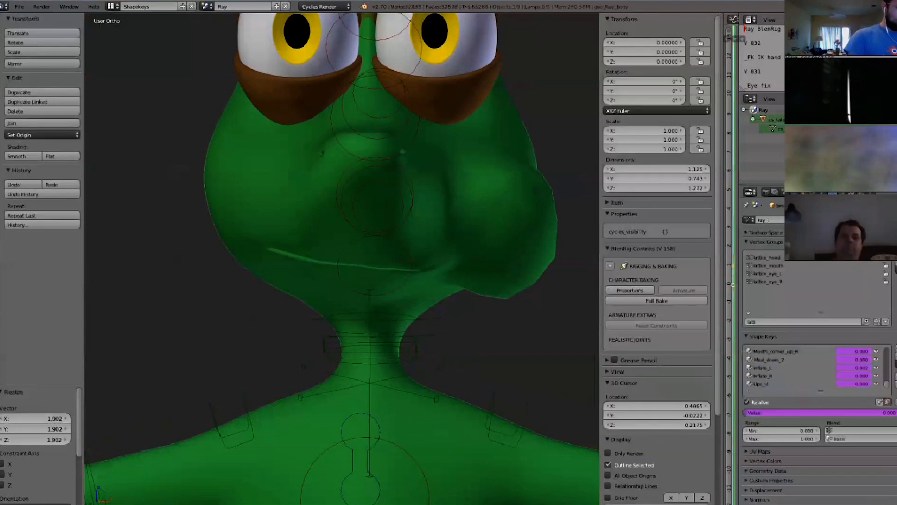
right_click(405, 283)
middle_click_drag(404, 283, 422, 279)
key("a")
key("a")
key("a")
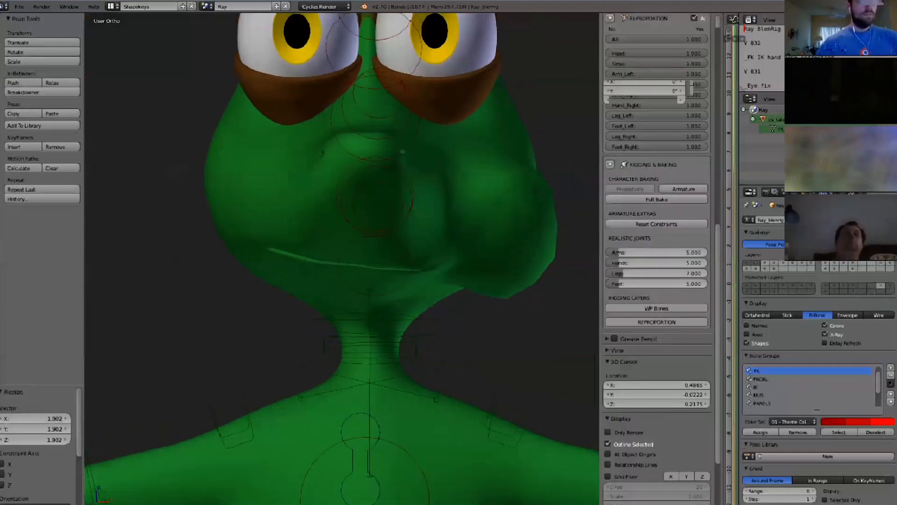
left_click(630, 243)
left_click(683, 242)
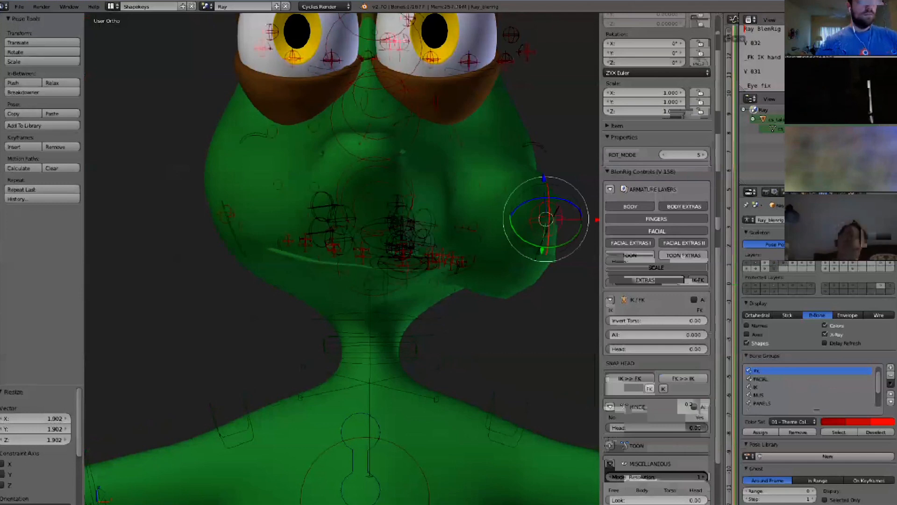
Select the green character's mouth control and move it down below the lips to open the mouth.
right_click(406, 270)
right_click(404, 276)
key("a")
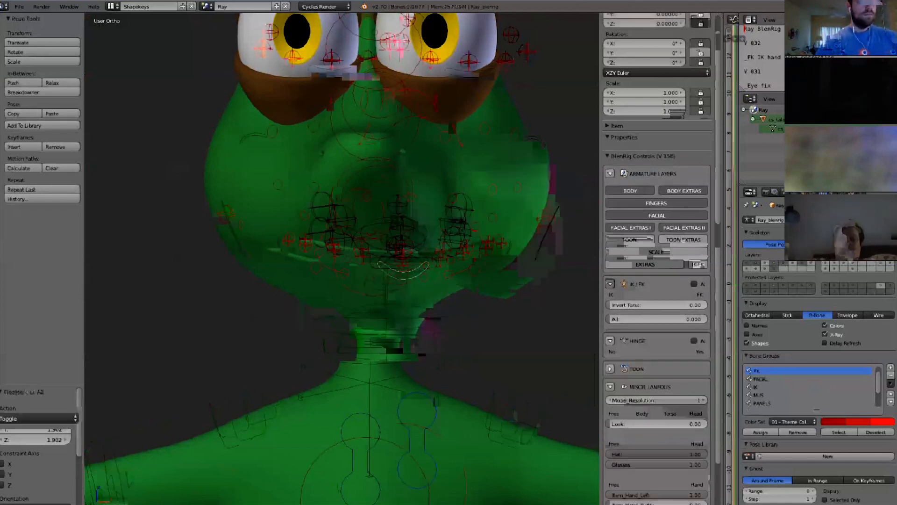
scroll(656, 252, "down", 20)
scroll(402, 257, "down", 3)
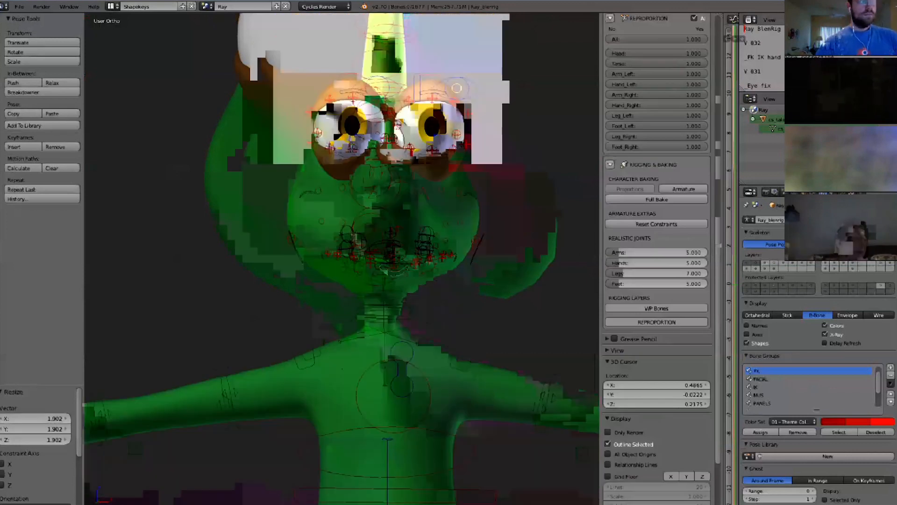
scroll(388, 234, "up", 4)
right_click(268, 265)
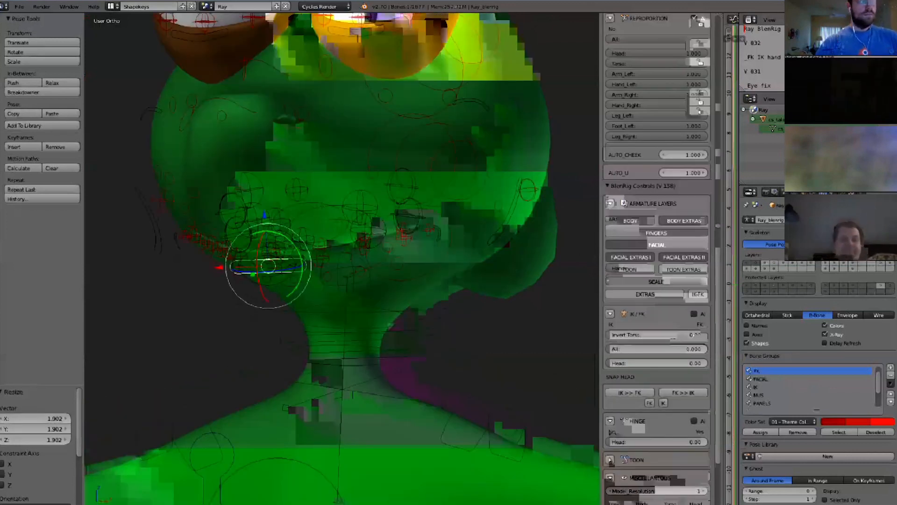
right_click_drag(268, 266, 280, 325)
scroll(341, 257, "down", 3)
middle_click_drag(341, 257, 356, 280)
right_click_drag(318, 306, 341, 307)
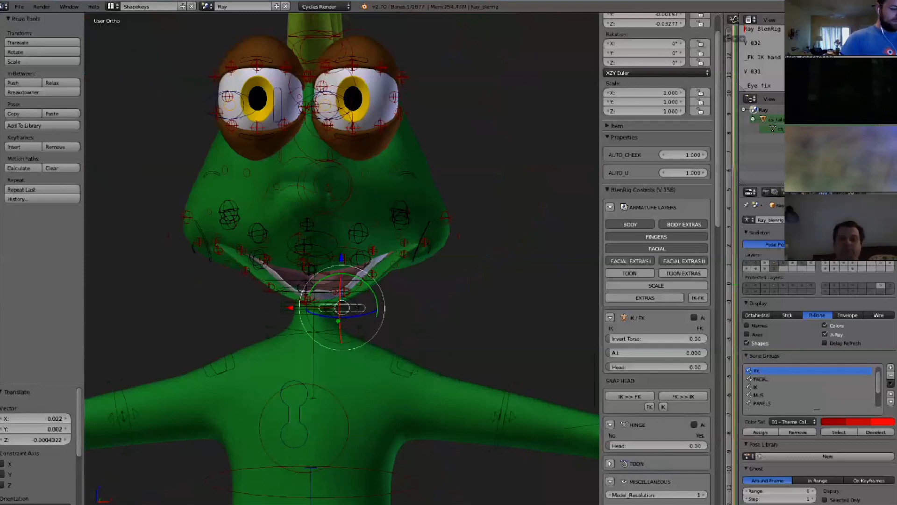
Show the deformation bone layer of the green character's armature over the opened mouth.
left_click(890, 263)
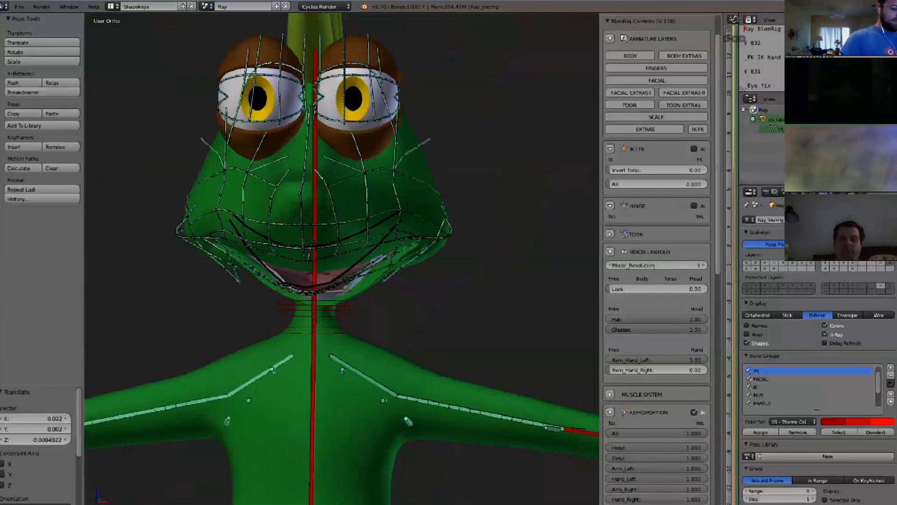
middle_click_drag(346, 271, 320, 275)
scroll(297, 255, "down", 2)
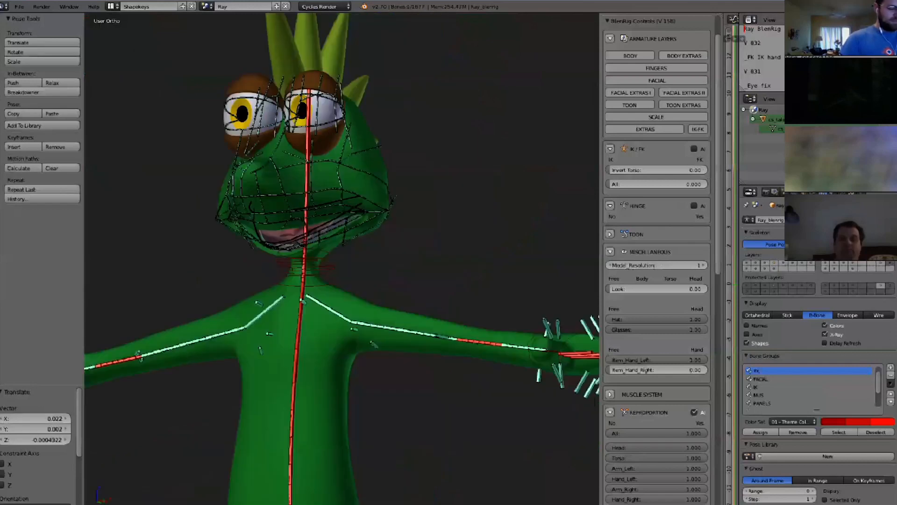
key("KP_1")
Open the blue cat character's Clovis rig file and move its mouth control down and sideways to open the mouth.
left_click(19, 7)
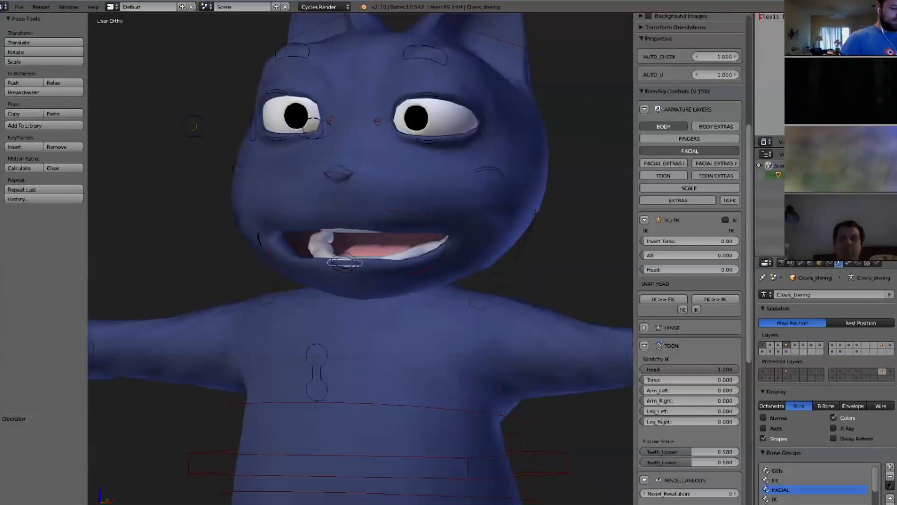
left_click(308, 279)
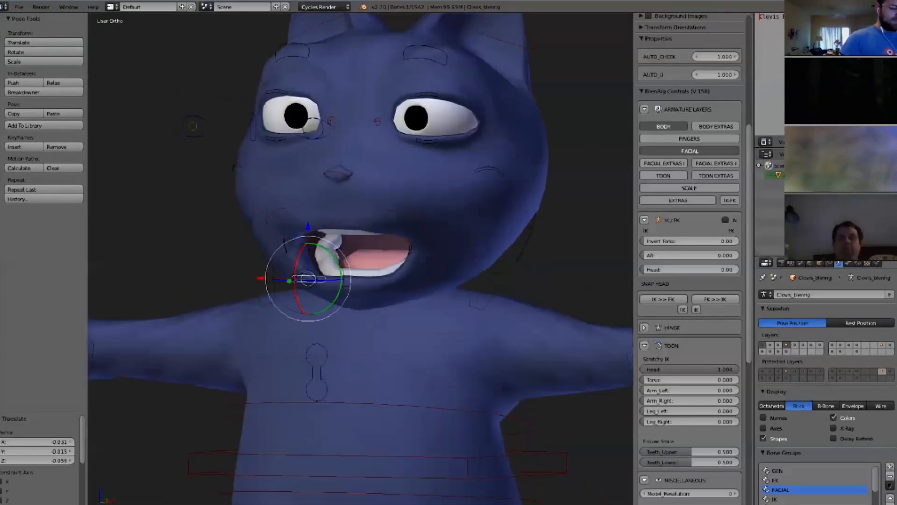
Show the cat armature's deformation bone layers with X-Ray enabled and the bone display set to B-Bone.
left_click(890, 345, "shift")
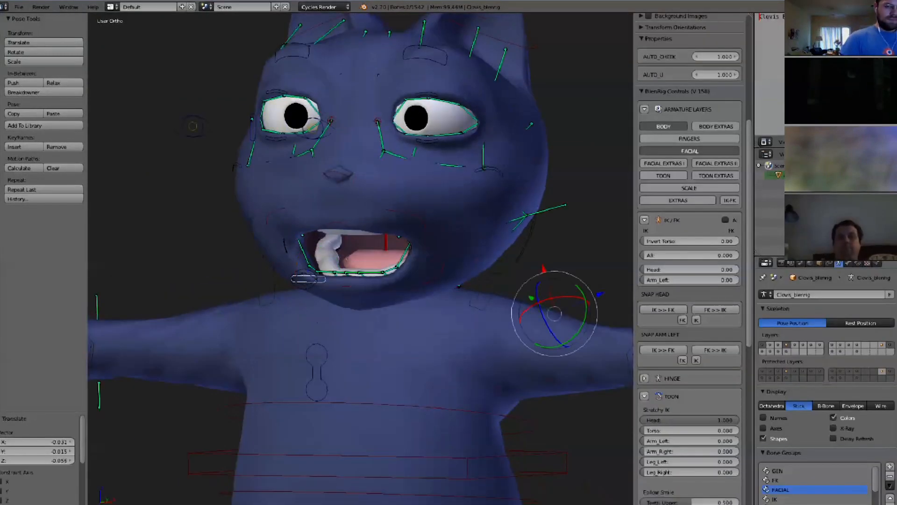
left_click(833, 428)
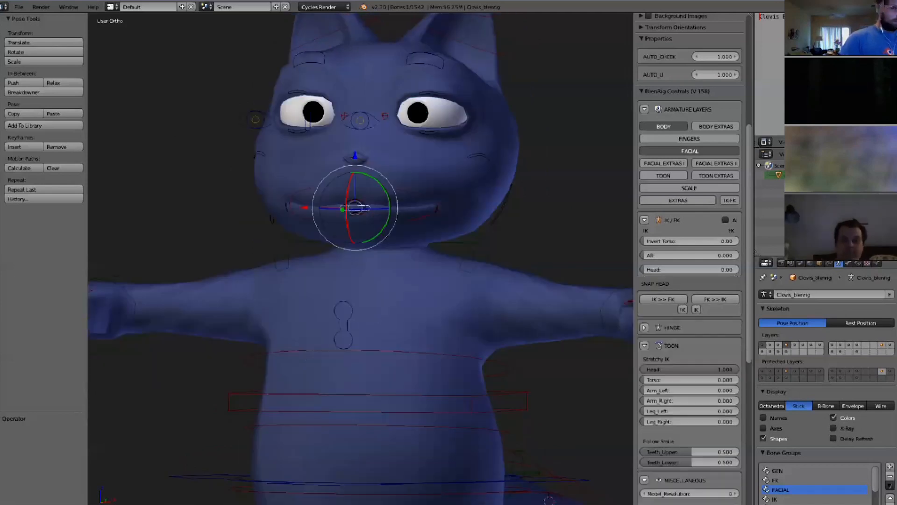
scroll(320, 227, "up", 2)
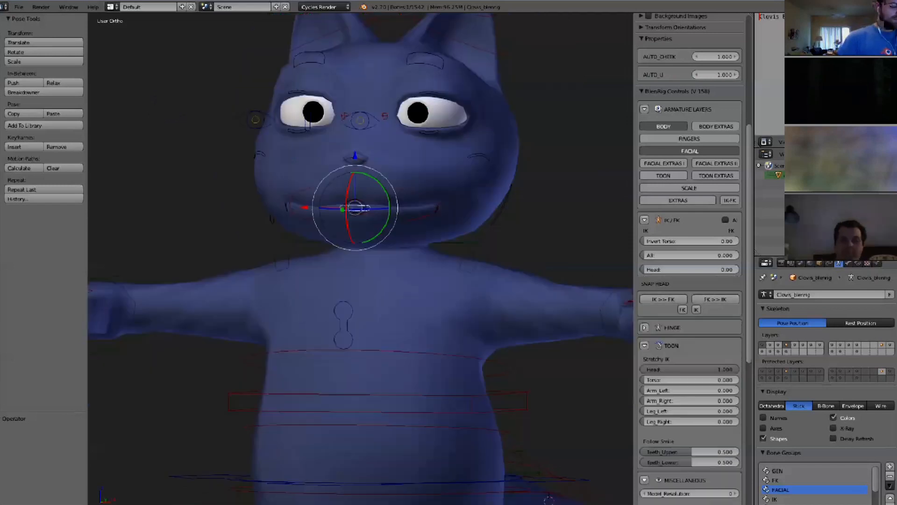
middle_click_drag(322, 234, 357, 234)
left_click(826, 405)
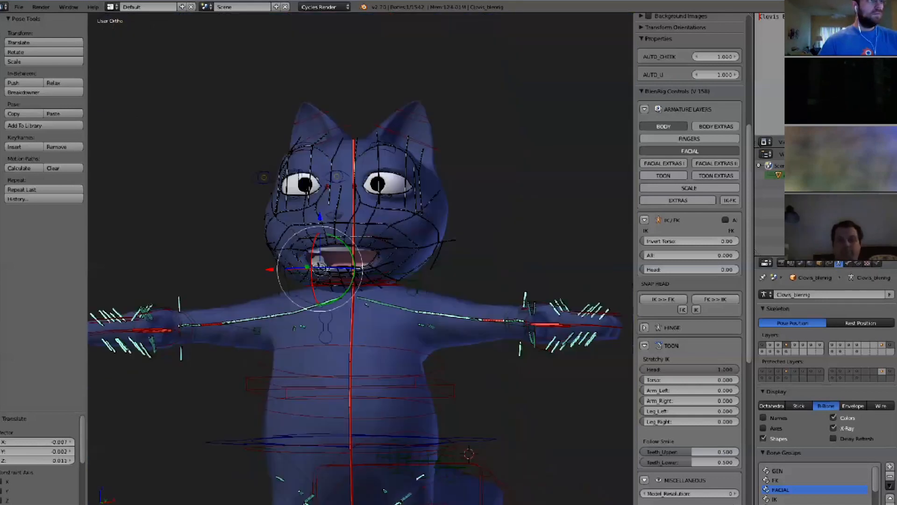
Hide the facial control layer and examine the deformation bones around the closed mouth from the front.
key("KP_1")
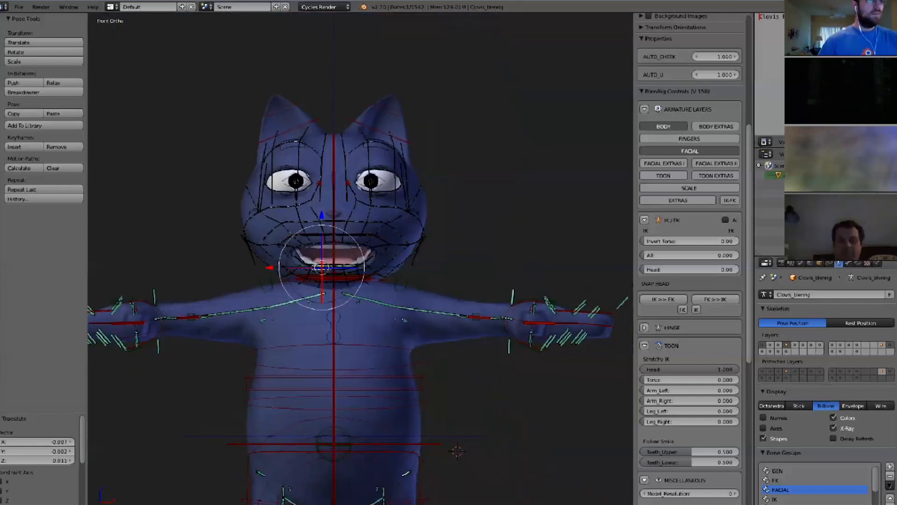
scroll(361, 259, "up", 4)
middle_click_drag(360, 258, 348, 252)
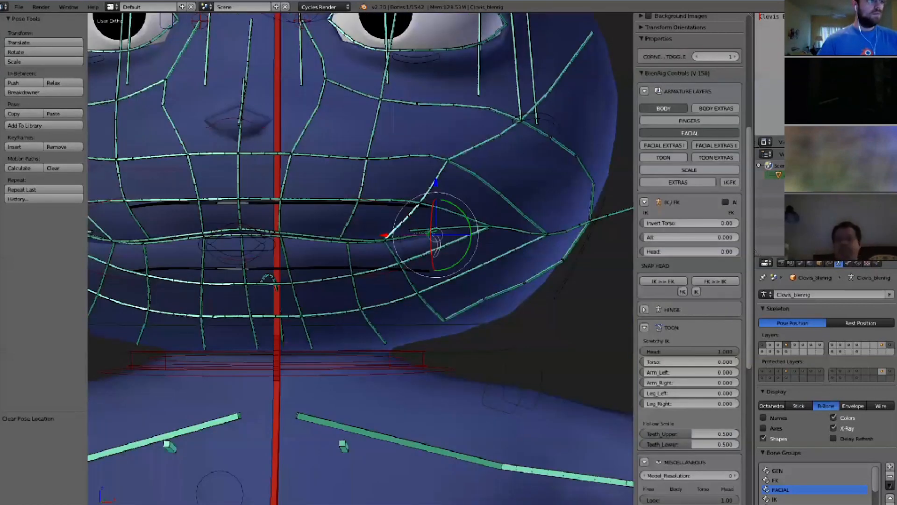
middle_click_drag(360, 257, 343, 259)
left_click(690, 133)
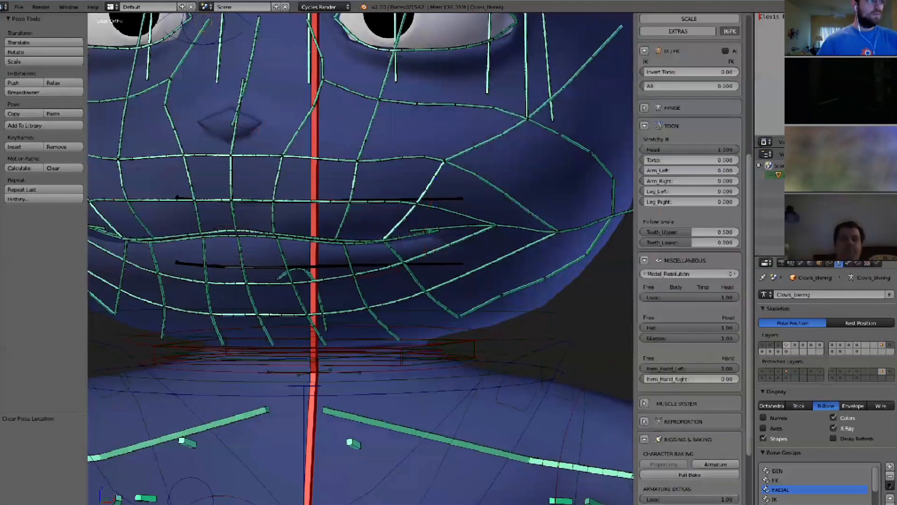
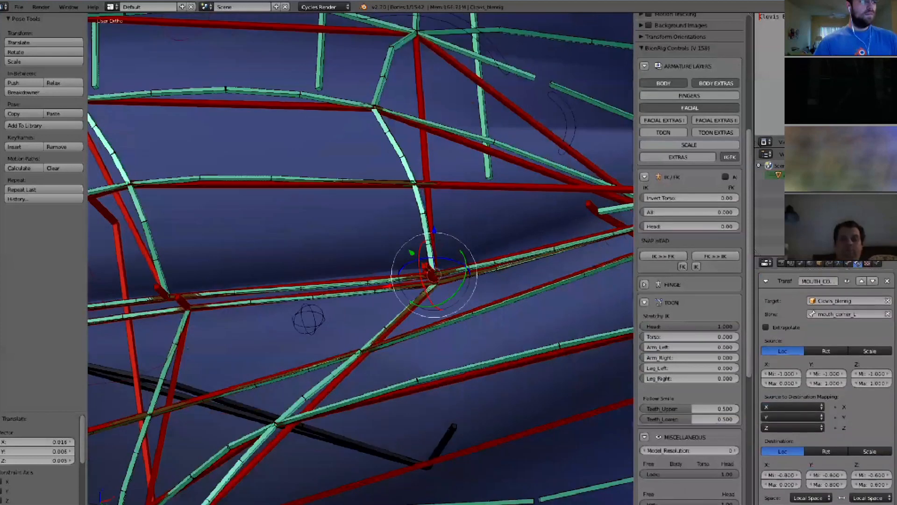
Test the lip deformation by moving the mouth control far down and sideways into a narrow round mouth, and clear its location.
scroll(308, 218, "down", 3)
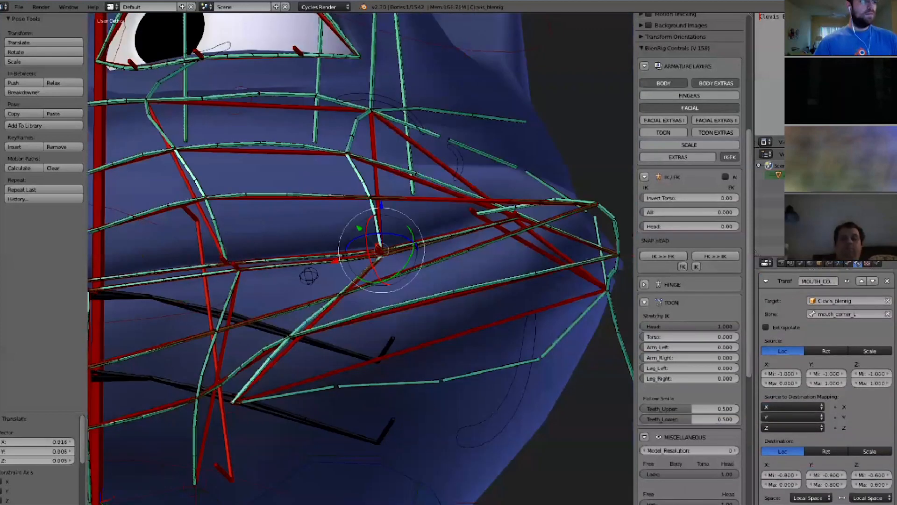
scroll(360, 257, "down", 1)
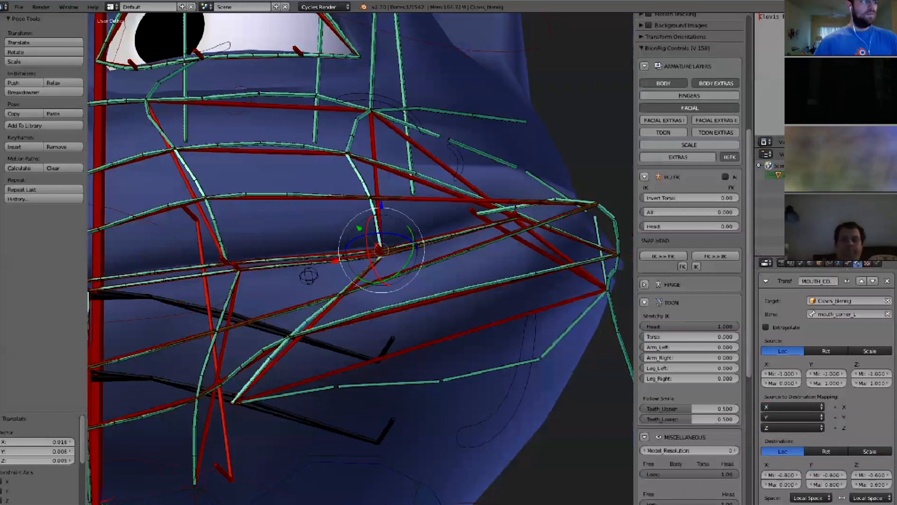
scroll(360, 257, "down", 1)
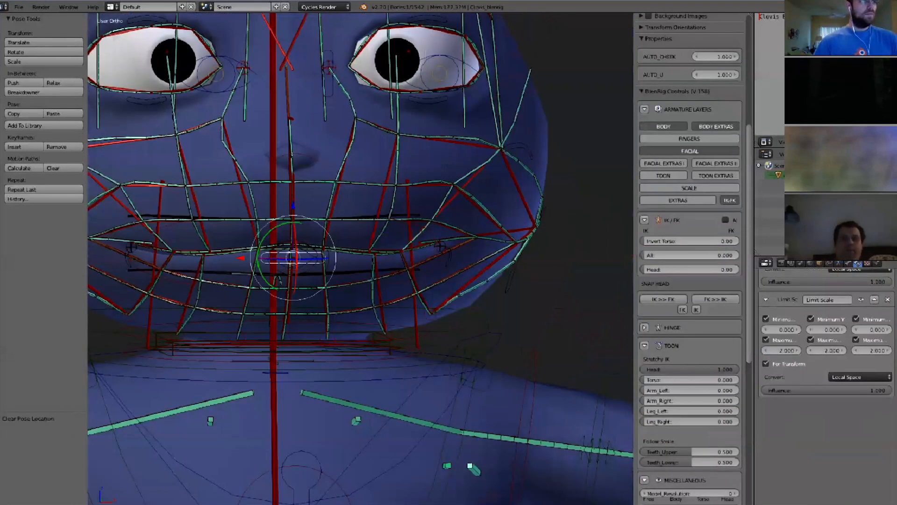
scroll(360, 258, "up", 1)
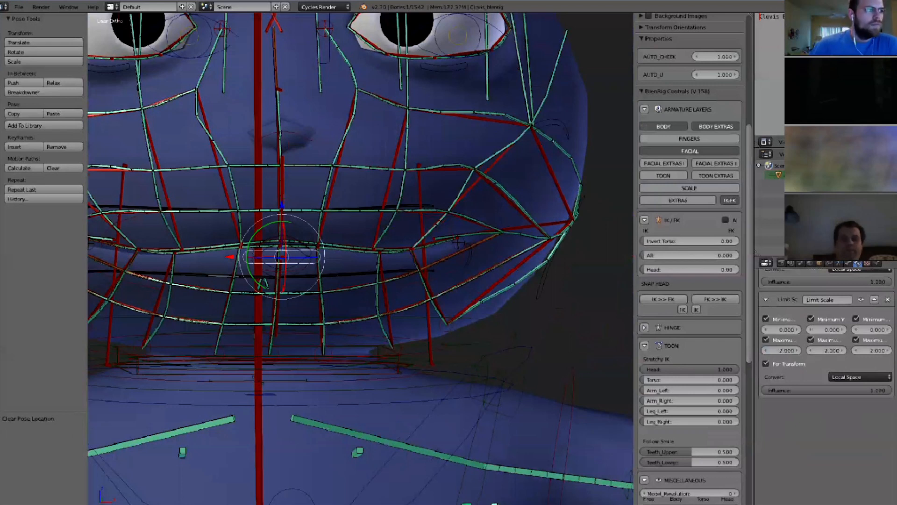
middle_click_drag(304, 257, 295, 257)
key("g")
left_click(149, 309)
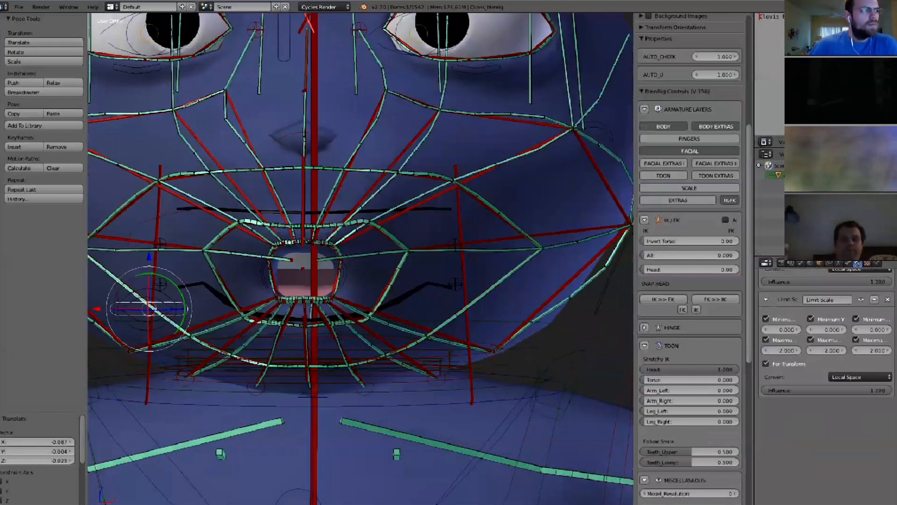
middle_click_drag(149, 308, 195, 299, "shift")
key("g")
left_click(207, 304)
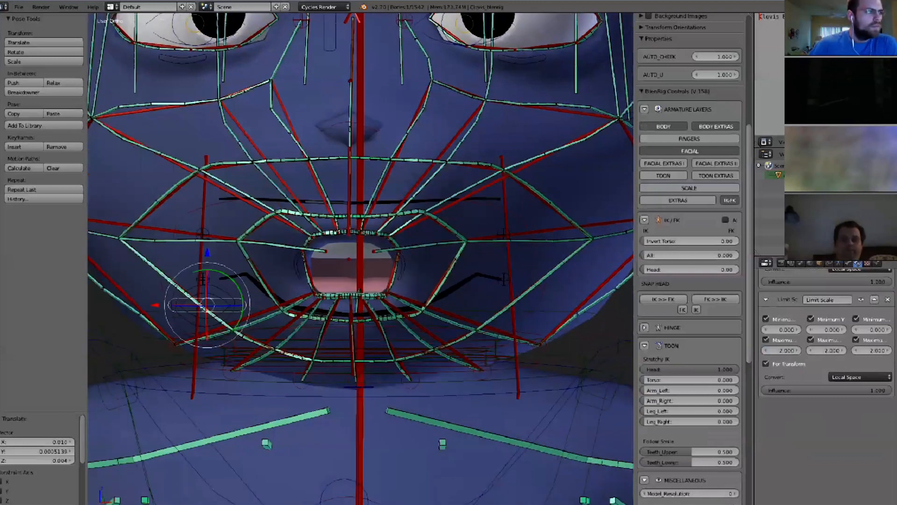
key("alt+g")
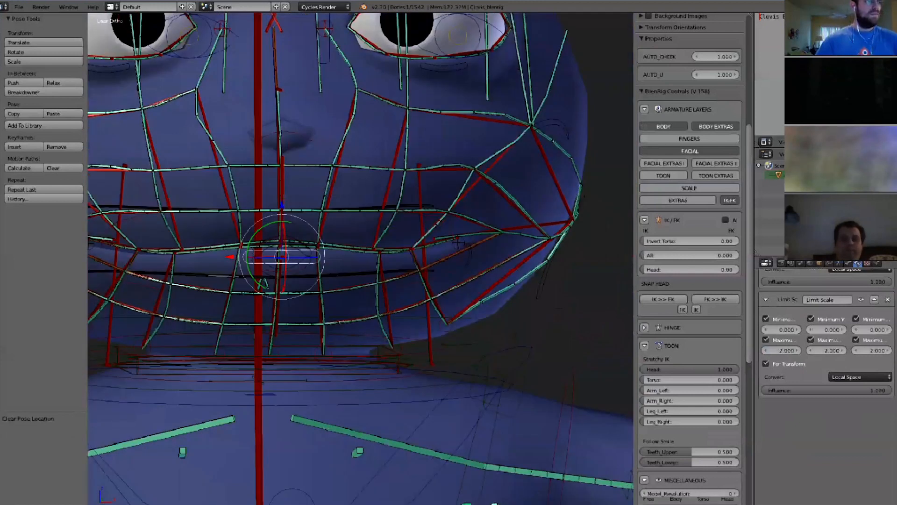
Lower the mouth control slightly to check the bones in a wide open mouth, and clear its location.
scroll(360, 259, "down", 1)
middle_click_drag(281, 257, 341, 264)
key("g")
left_click(295, 294)
key("g")
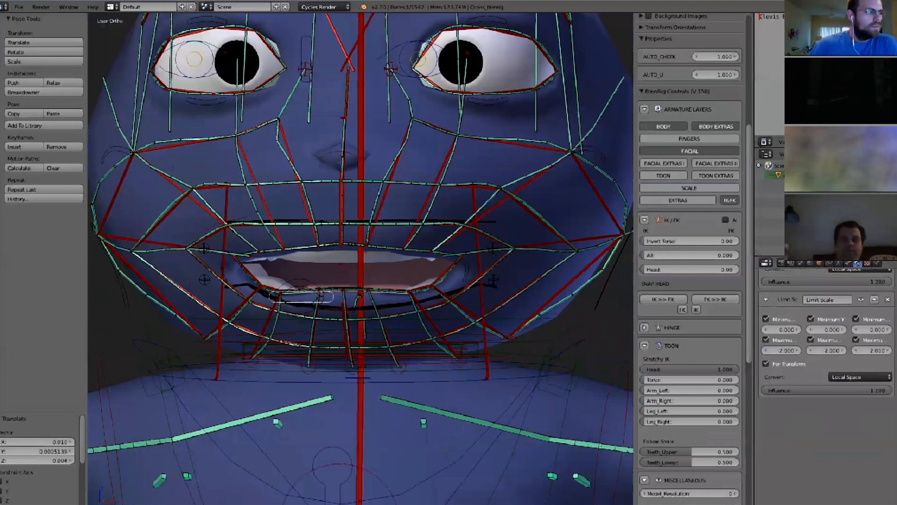
key("alt+g")
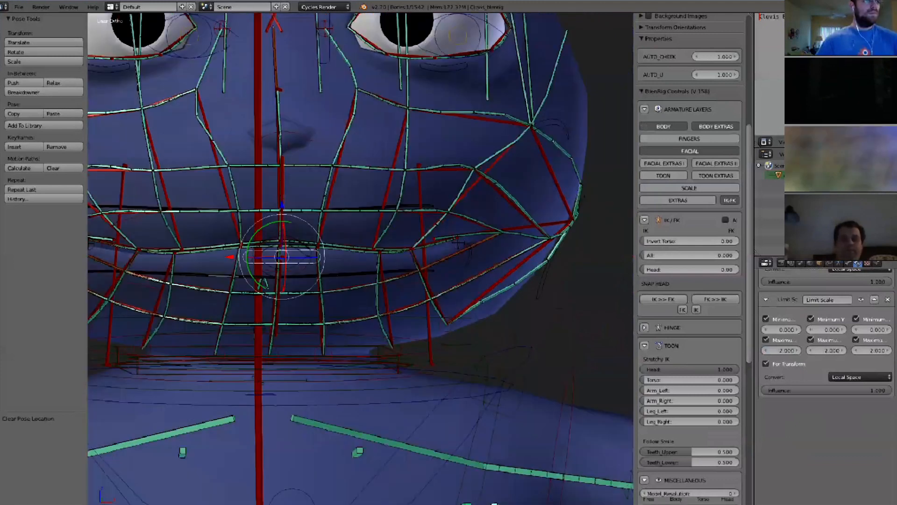
Move the mouth control down to part the lips, and hide the deformation and mechanism bone layers.
middle_click_drag(360, 259, 308, 261)
scroll(360, 258, "down", 1)
key("g")
left_click(315, 304)
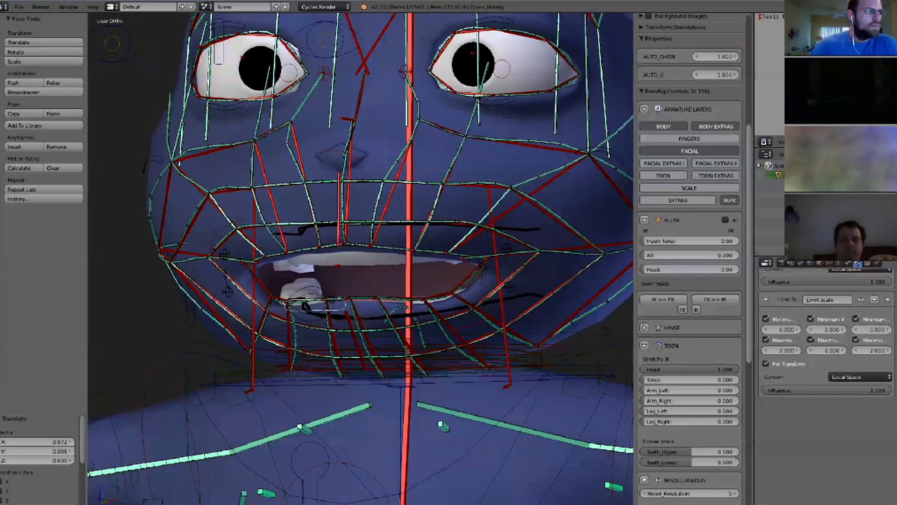
left_click(839, 263)
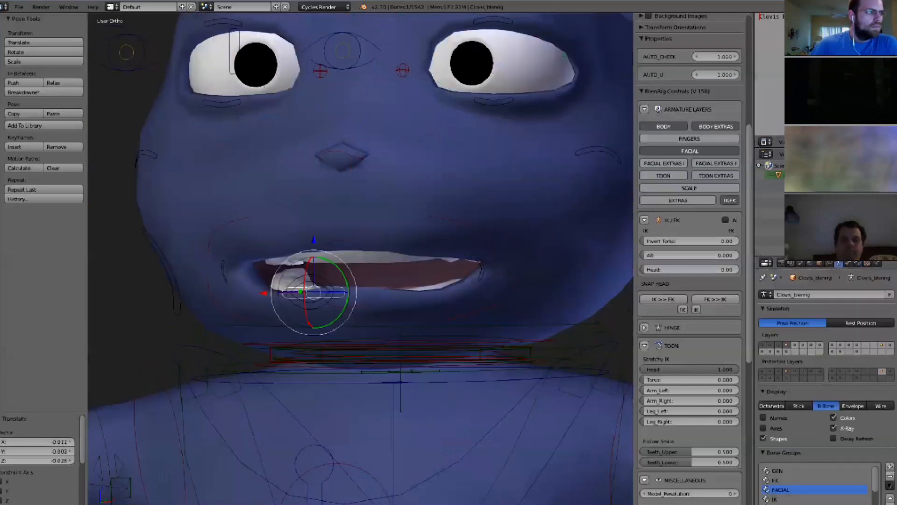
Move the mouth control once more, clear its location to close the mouth, and deselect all bones.
scroll(360, 259, "down", 1)
key("g")
left_click(364, 269)
key("alt+g")
middle_click_drag(363, 269, 334, 271)
scroll(357, 269, "down", 1)
key("a")
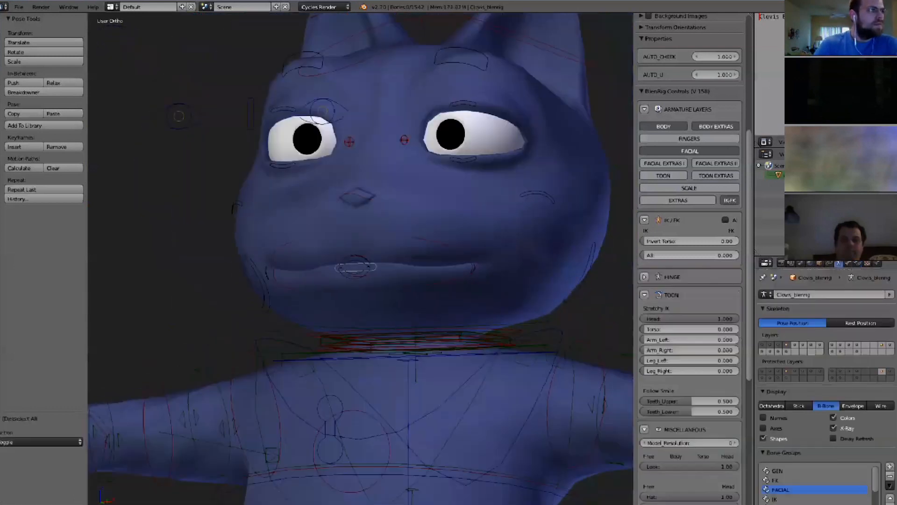
Select the mouth control and move it down below the lower lip to open the cat's mouth wide.
right_click(356, 267)
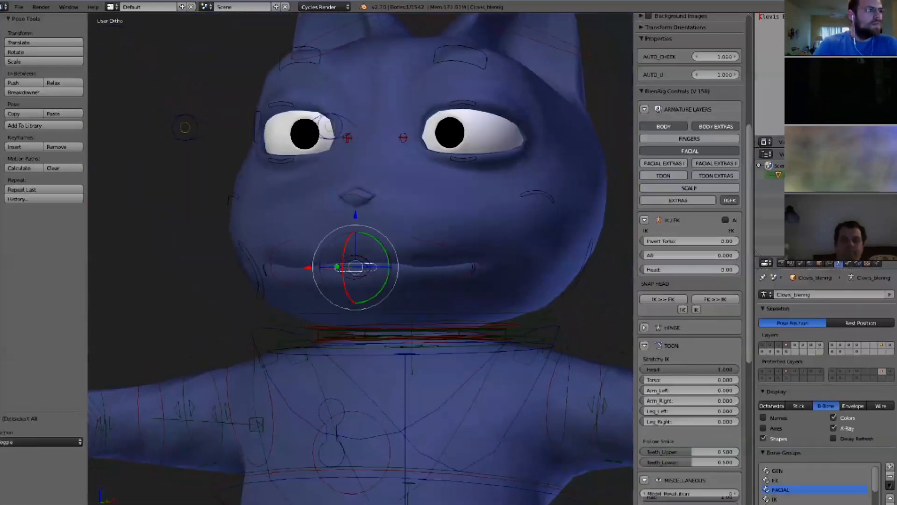
key("g")
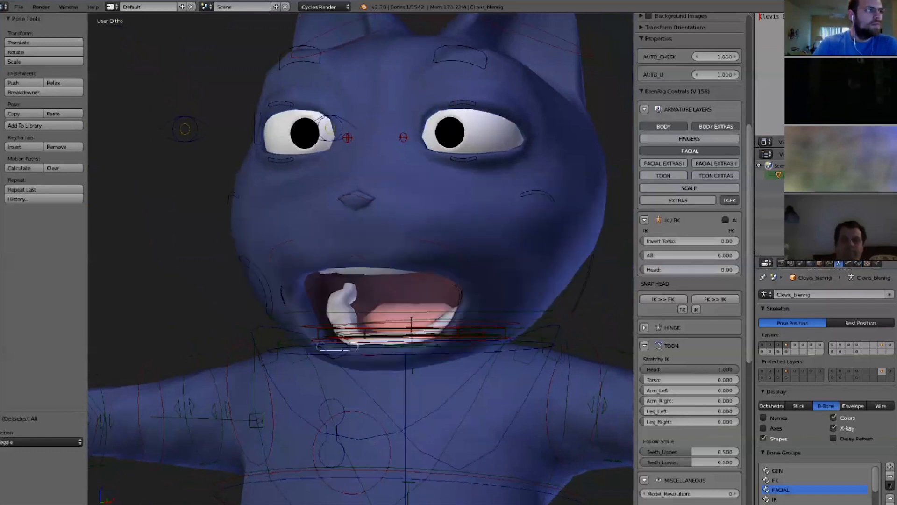
left_click(338, 319)
Try to move the upper eyelid control of the character's left eye down.
right_click(463, 103)
key("g")
right_click(463, 139)
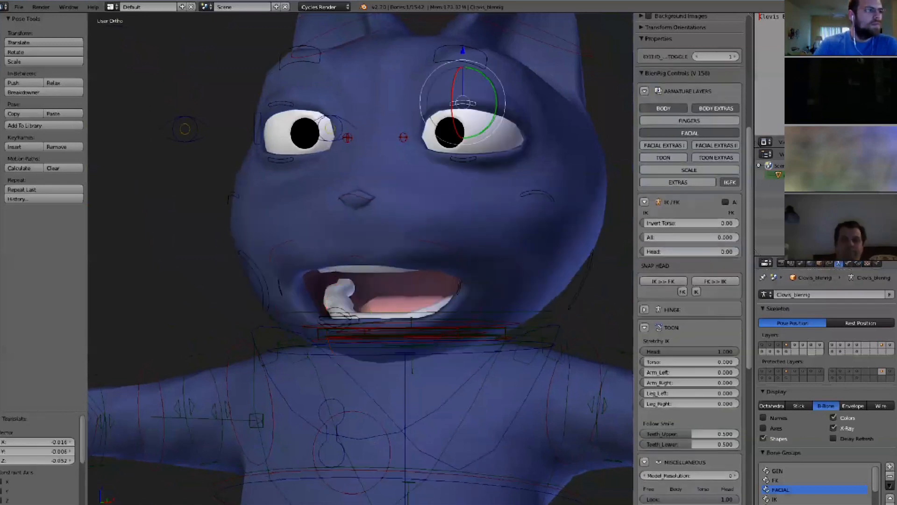
Move the eye target control down and sideways in front of the face to redirect the cat's gaze.
right_click(258, 128)
key("g")
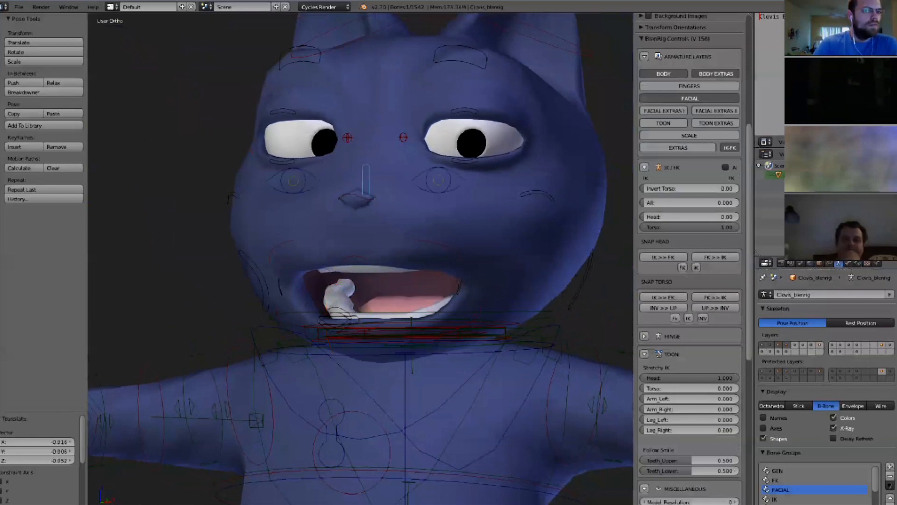
left_click(284, 146)
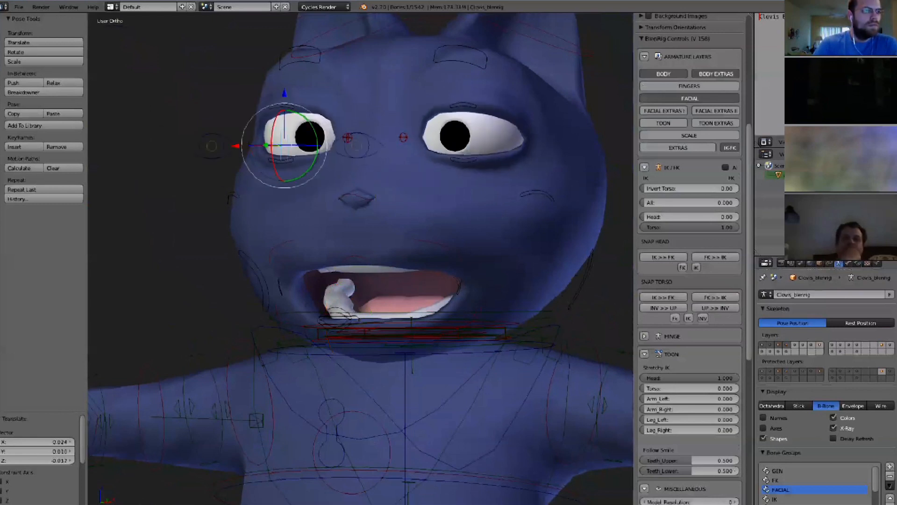
scroll(305, 183, "down", 2)
scroll(360, 262, "down", 2)
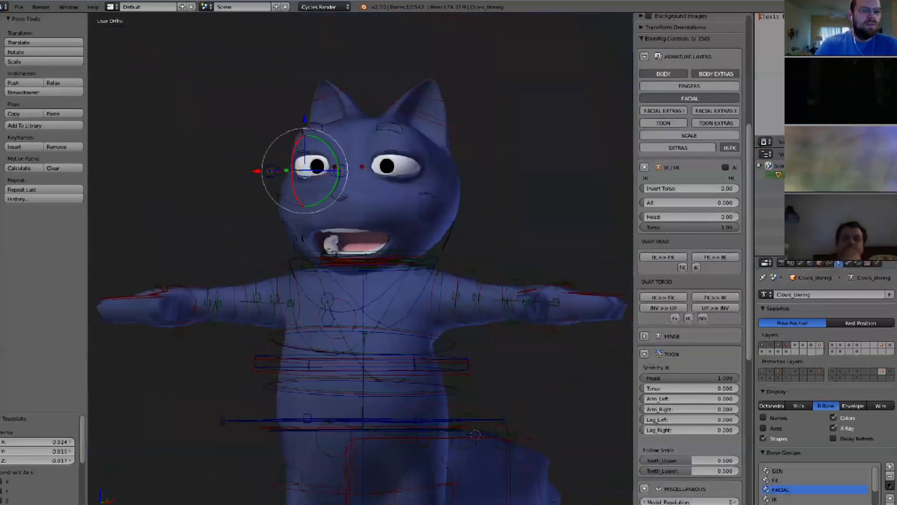
key("g")
left_click(325, 180)
Select the curved control beside the jaw and move it slightly to shift the cat's jaw and mouth.
scroll(360, 258, "up", 5)
right_click(447, 235)
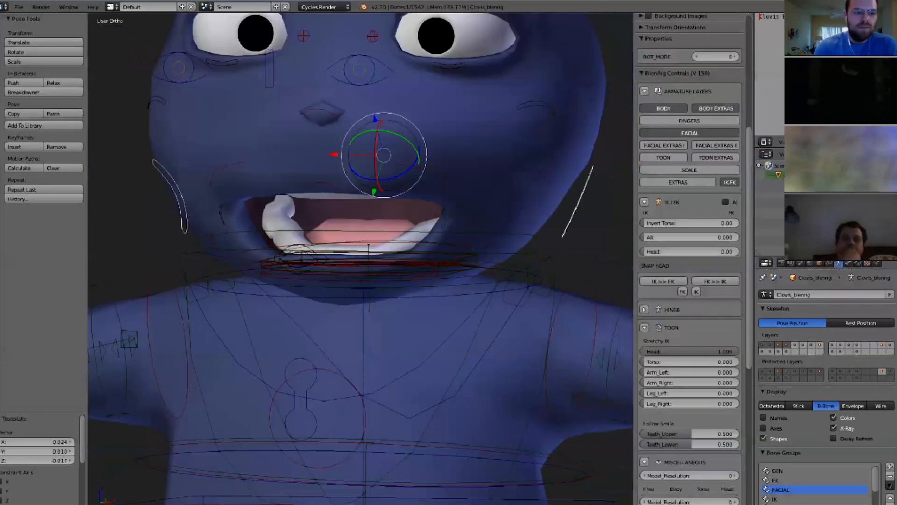
scroll(360, 259, "down", 3)
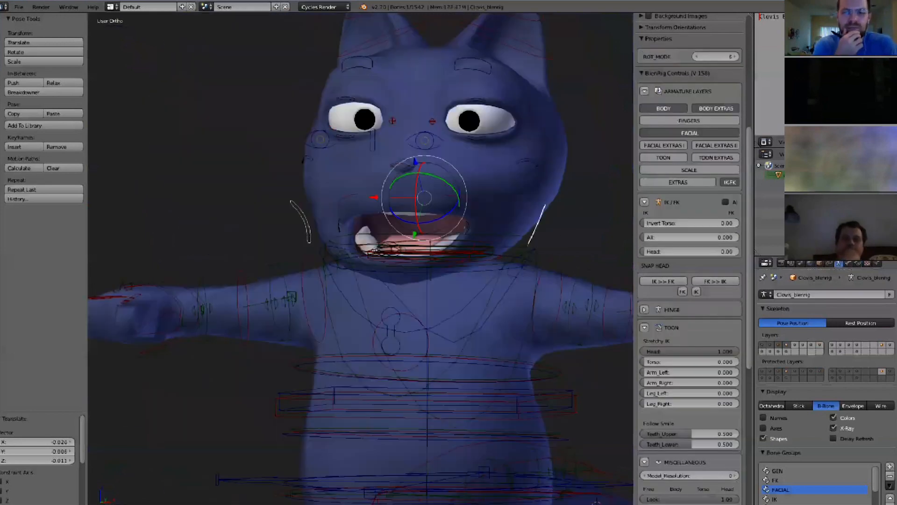
key("g")
middle_click_drag(411, 252, 346, 299)
left_click(355, 262)
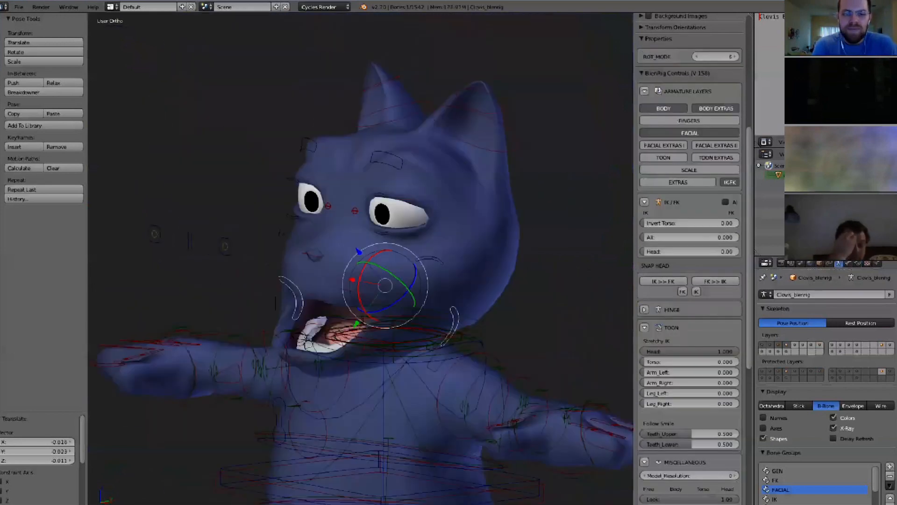
Select the control of the cat's left ear and rotate it by about 37° to tilt the ear outward.
right_click(532, 154)
key("r")
middle_click_drag(486, 206, 518, 171)
left_click(546, 160)
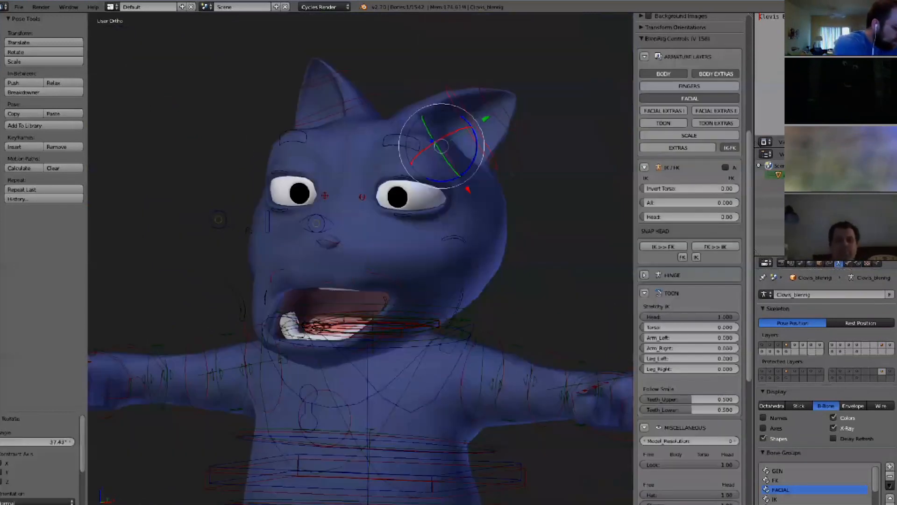
Select the mouth control and examine the posed face and whole cat body from several sides.
middle_click_drag(364, 271, 372, 244, "shift")
right_click(377, 246)
scroll(396, 252, "down", 1)
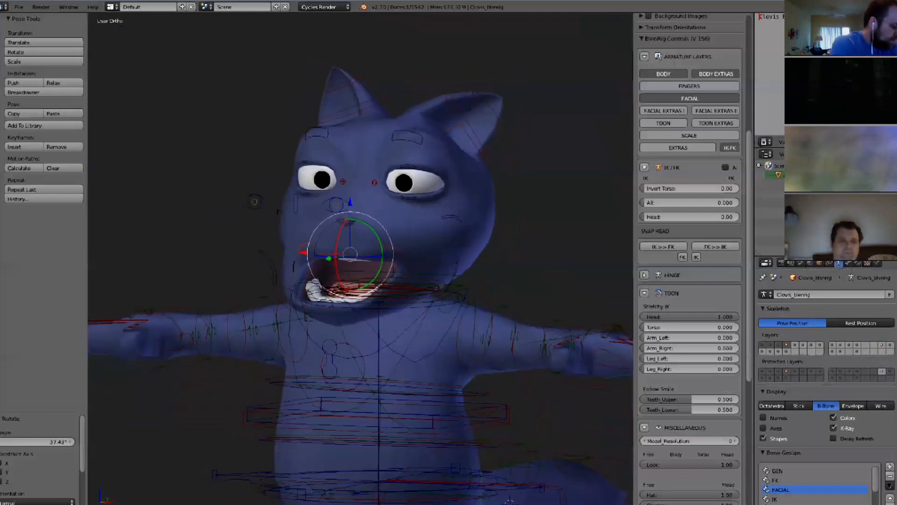
middle_click_drag(508, 500, 448, 500)
middle_click_drag(397, 252, 376, 253)
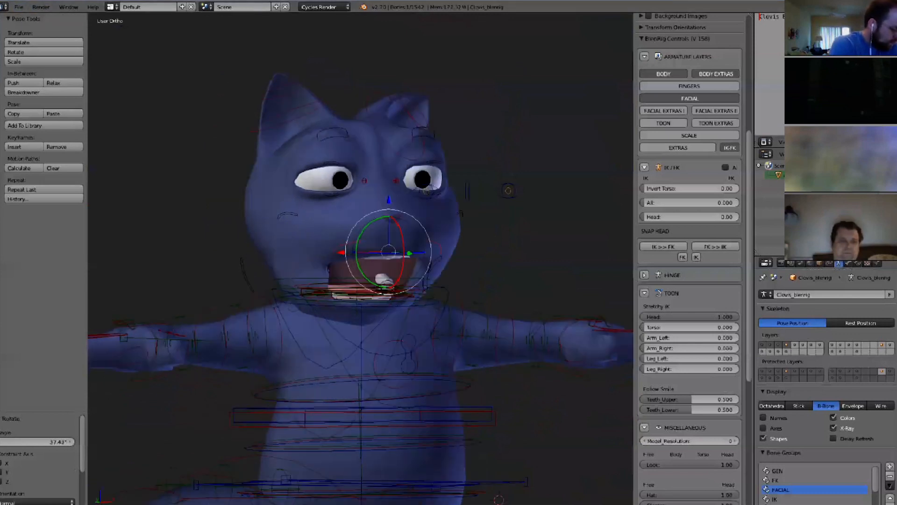
scroll(359, 257, "down", 2)
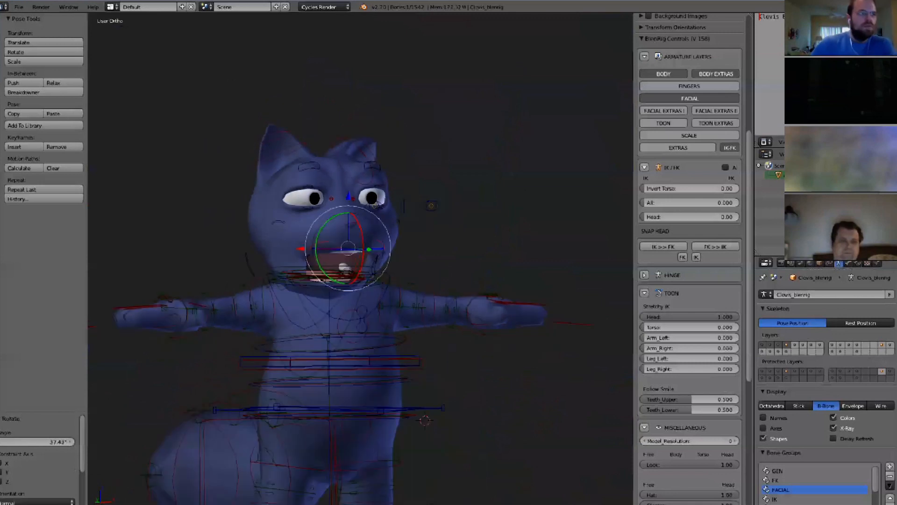
scroll(360, 260, "down", 2)
middle_click_drag(360, 259, 336, 231)
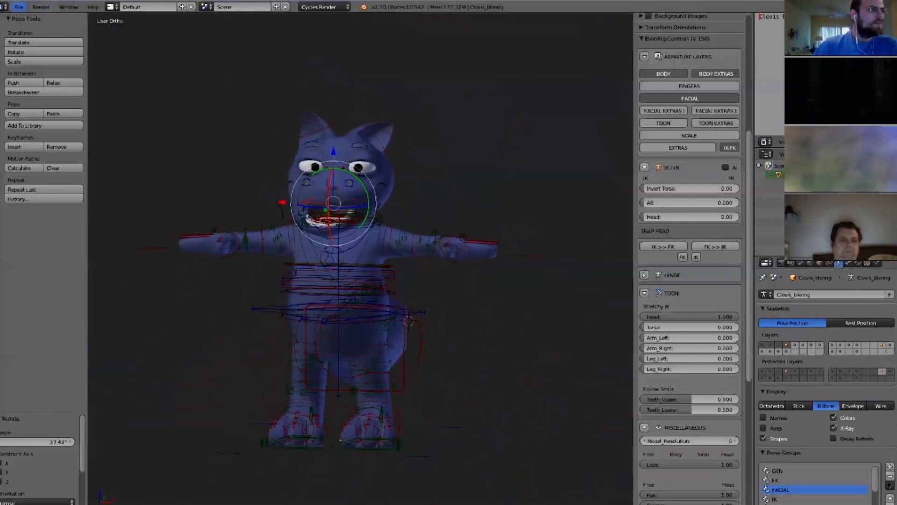
left_click(19, 6)
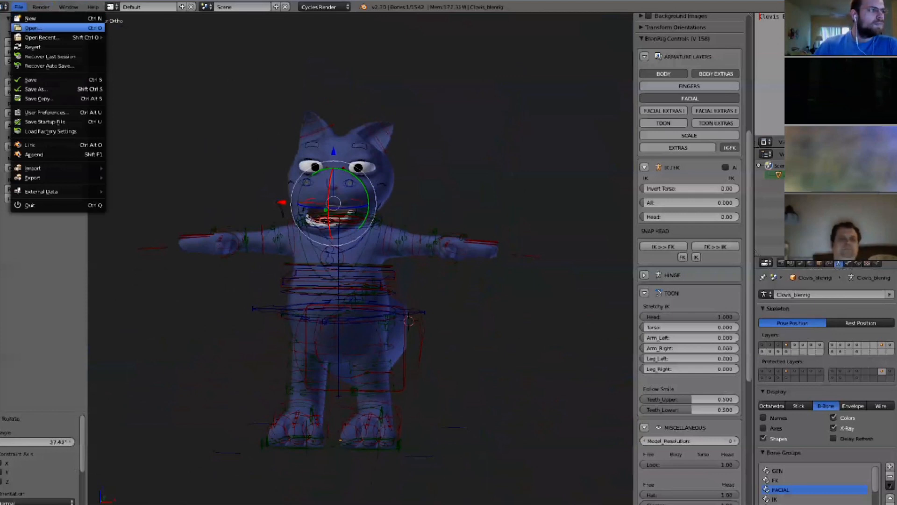
left_click(33, 28)
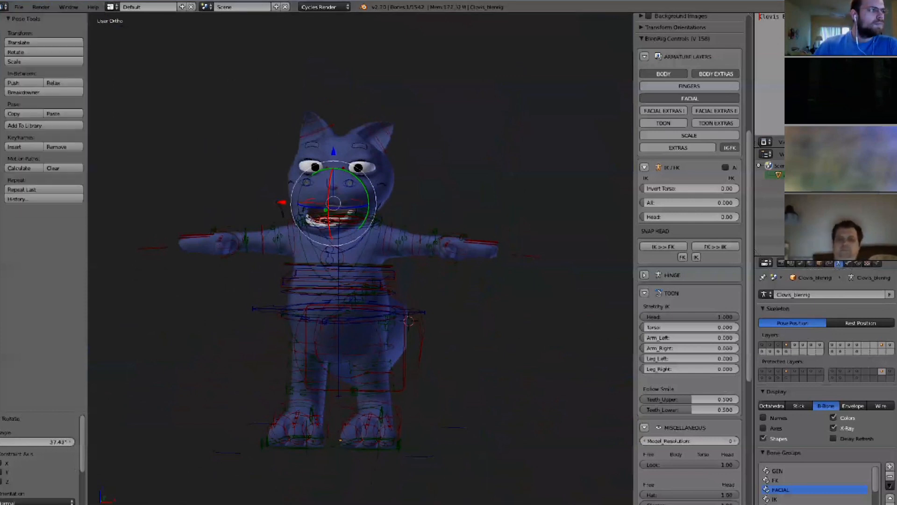
scroll(451, 265, "up", 1)
scroll(451, 265, "up", 1)
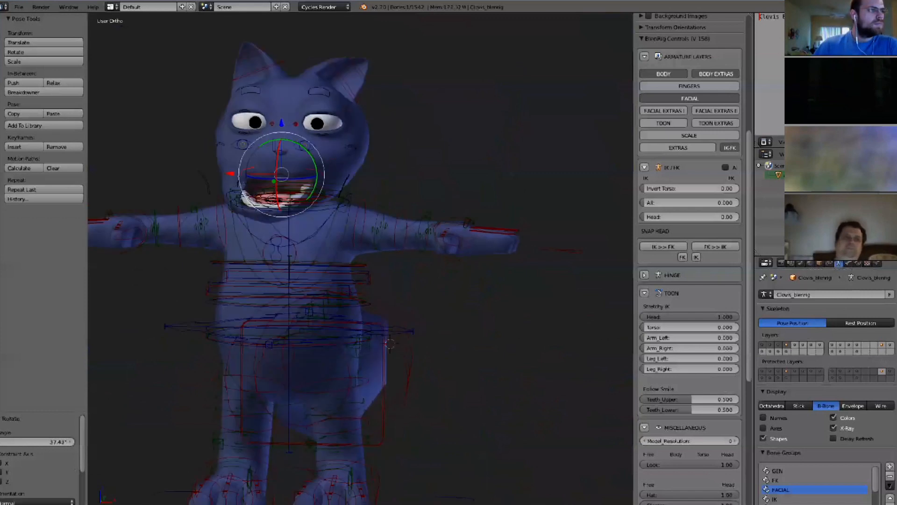
scroll(451, 265, "down", 3)
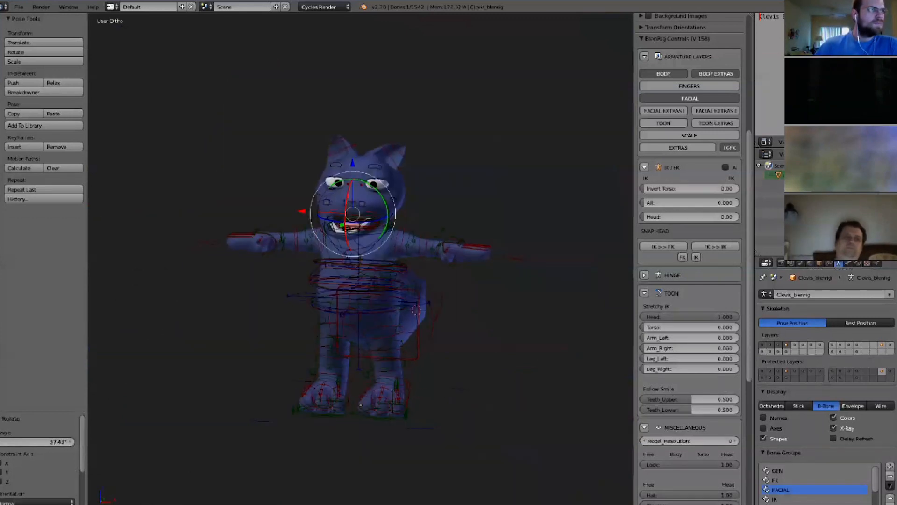
scroll(425, 236, "up", 2)
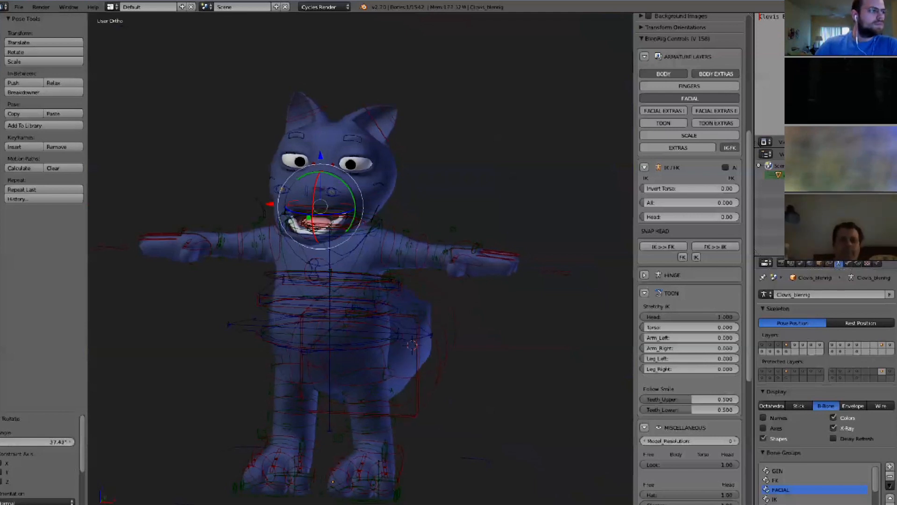
Show the Toon and Toon Extras armature layers of the cat rig.
left_click(664, 123)
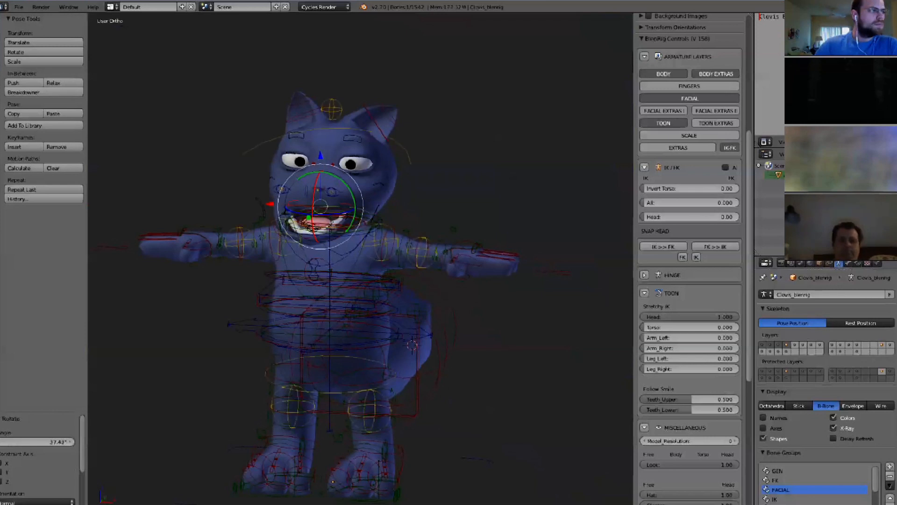
left_click(716, 123)
scroll(360, 257, "up", 2)
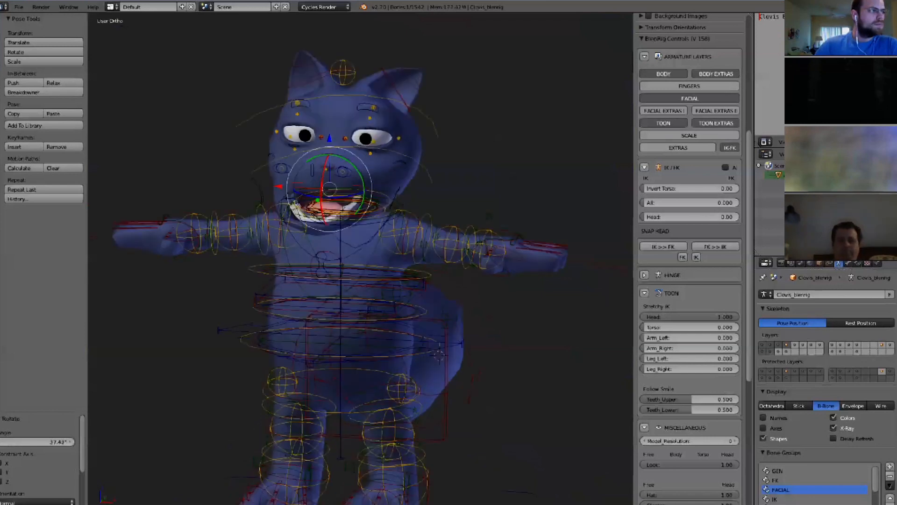
scroll(316, 272, "up", 1)
Move the toon control at the cat's left wrist down and outward, then shift the mid-forearm toon control to curve the arm.
right_click(520, 243)
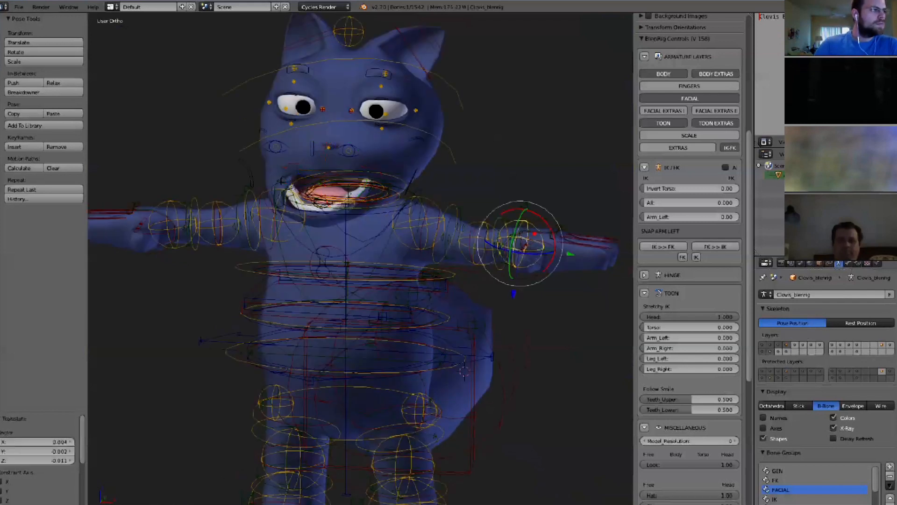
key("g")
left_click(575, 297)
right_click(528, 269)
key("g")
left_click(544, 258)
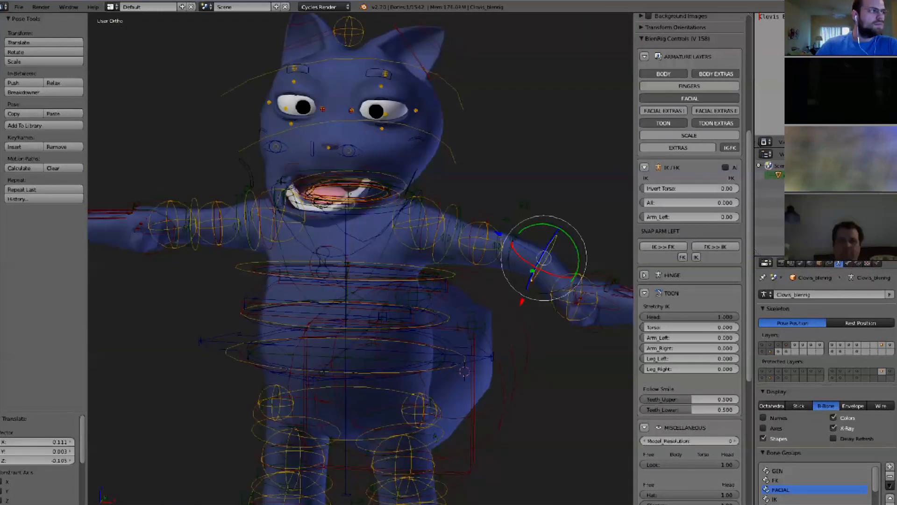
Open blenrig_4_01_zepam.blend from the BlenRig4_01_Zepam folder inside BlenRig_4 on drive H.
key("ctrl+o")
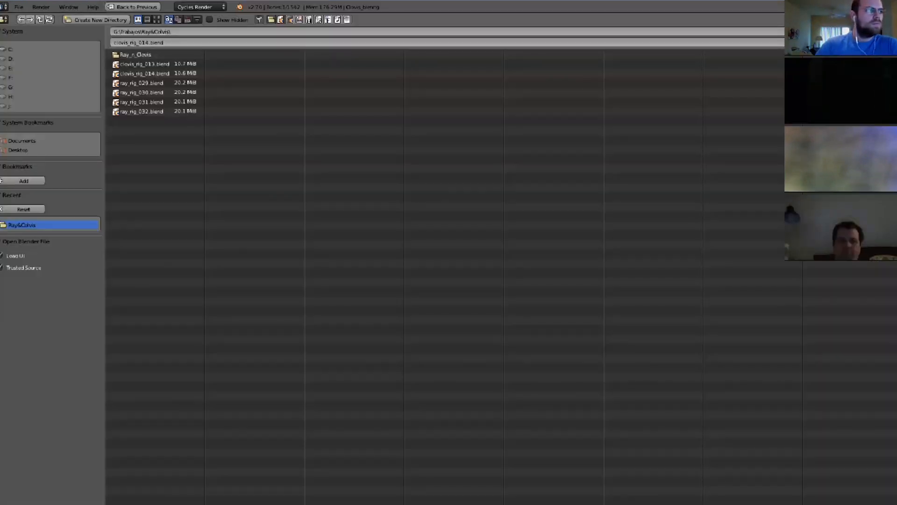
left_click(28, 68)
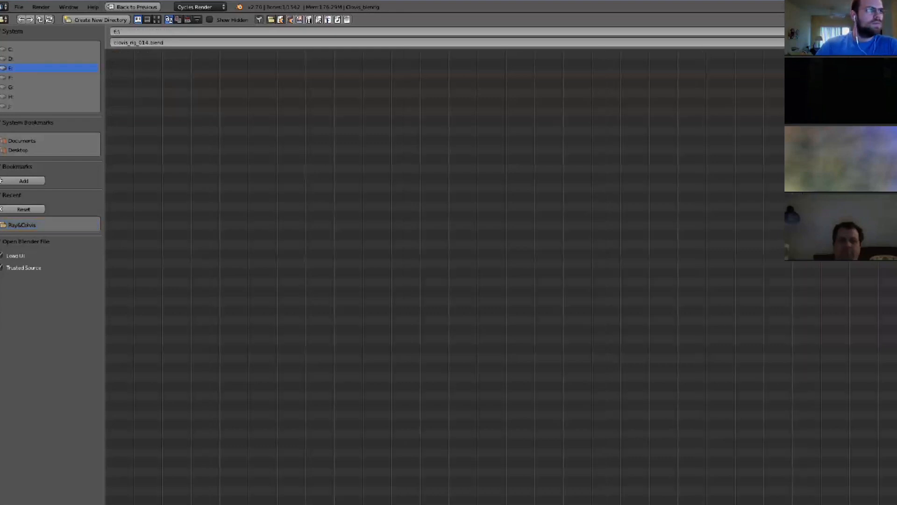
left_click(28, 87)
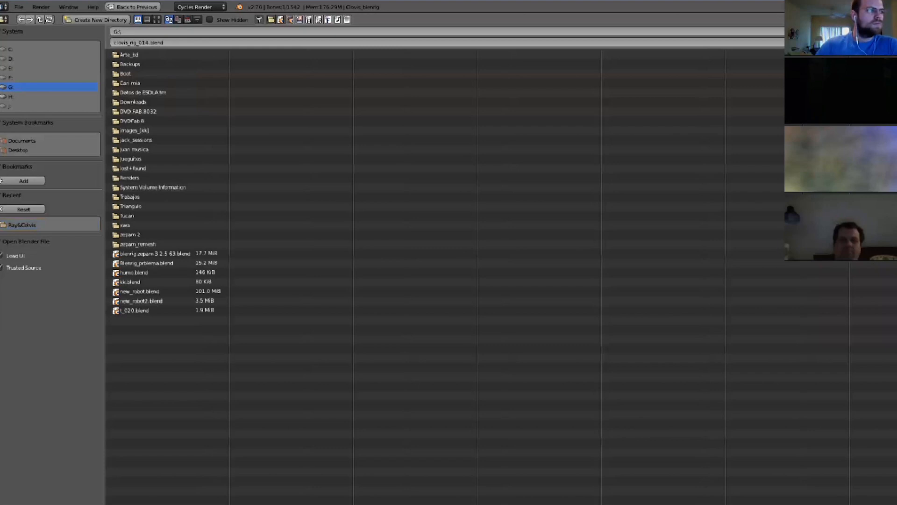
left_click(28, 96)
left_click(140, 74)
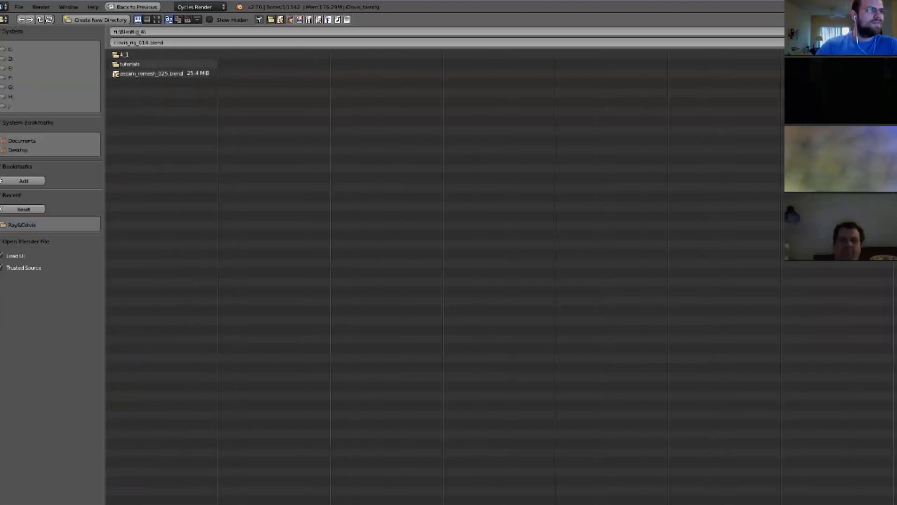
left_click(140, 55)
left_click(145, 74)
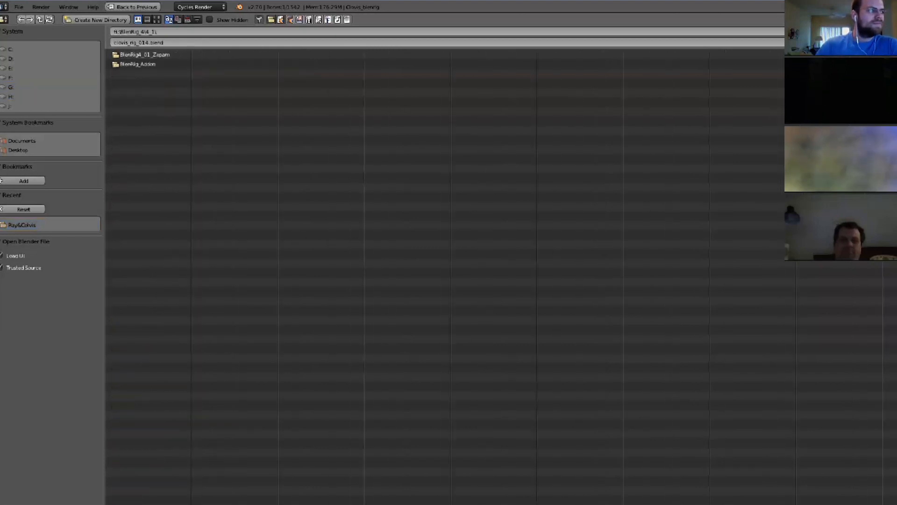
left_click(145, 55)
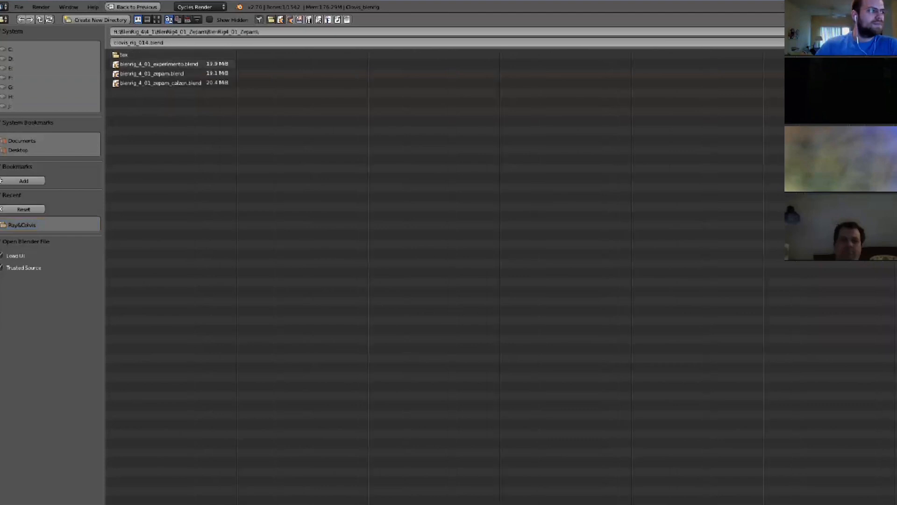
left_click(152, 73)
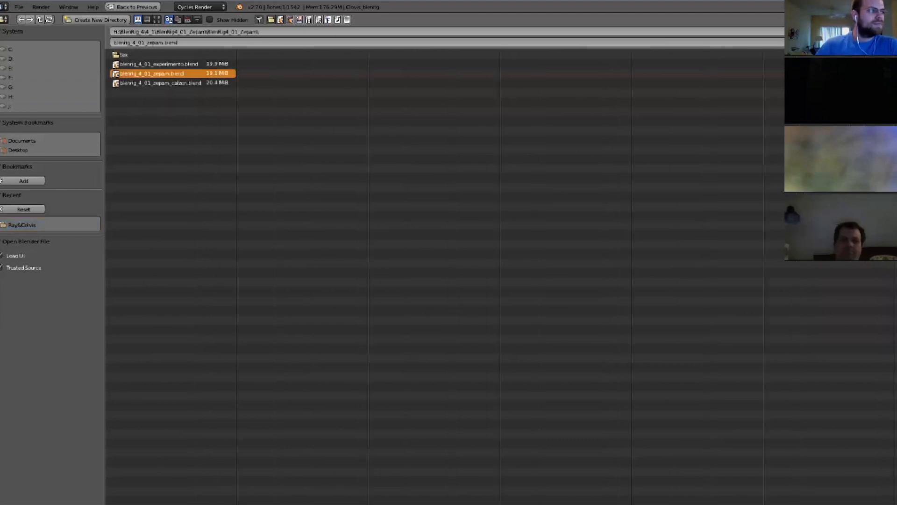
Move the man's left hand IK control down beside the hip and rotate it so the fingers point downward.
scroll(328, 281, "down", 7)
scroll(327, 262, "up", 1)
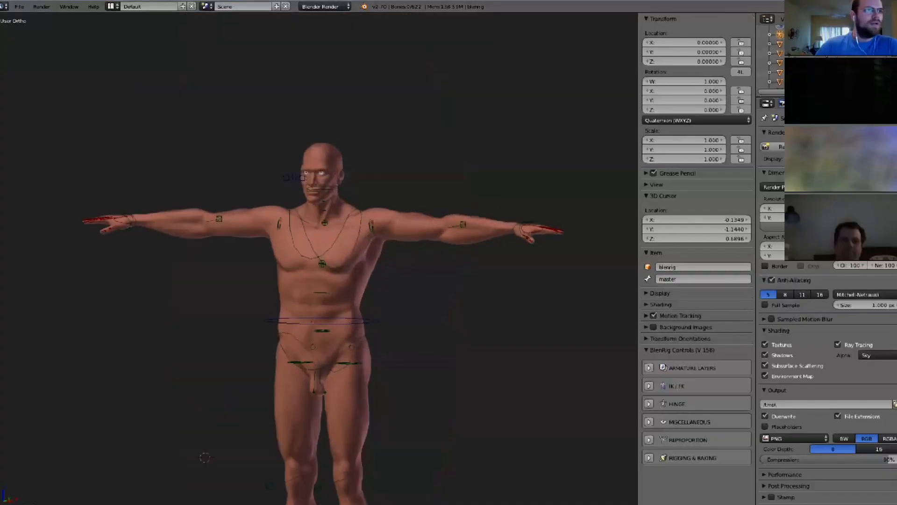
scroll(320, 252, "up", 1)
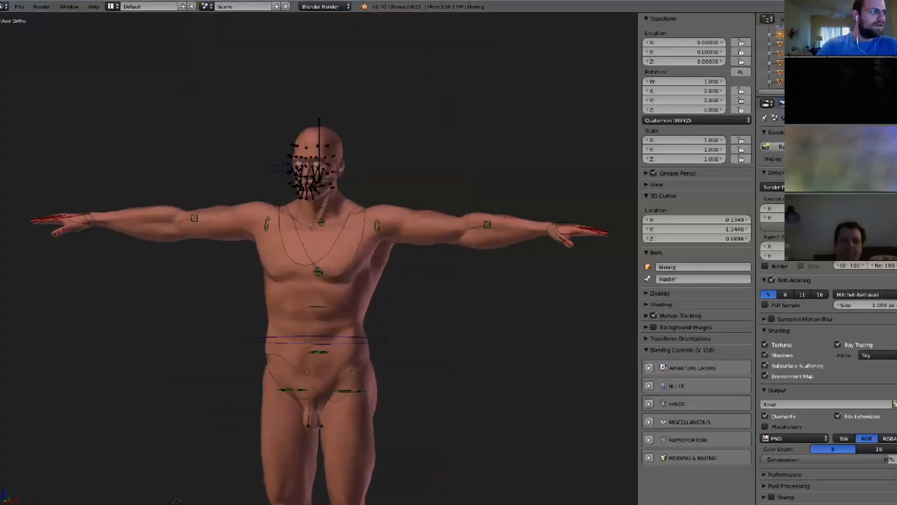
right_click(557, 227)
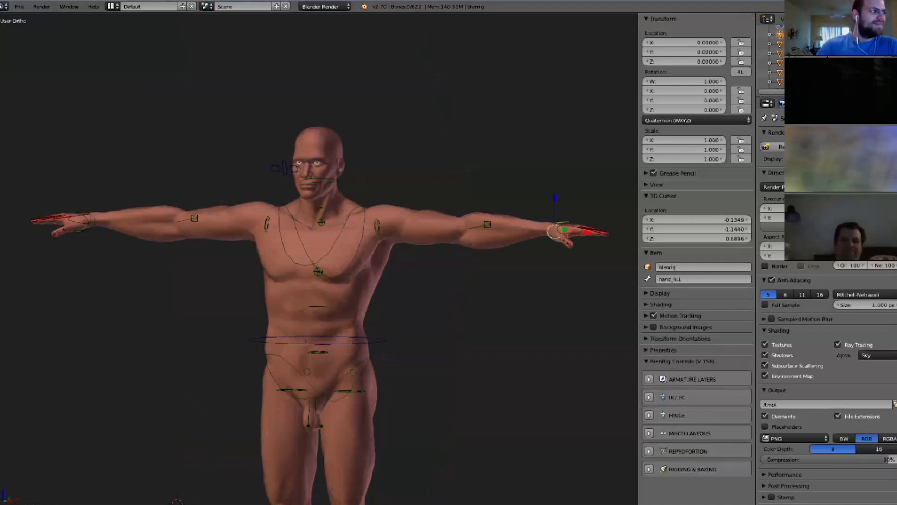
scroll(556, 223, "down", 1)
scroll(547, 228, "up", 1)
key("g")
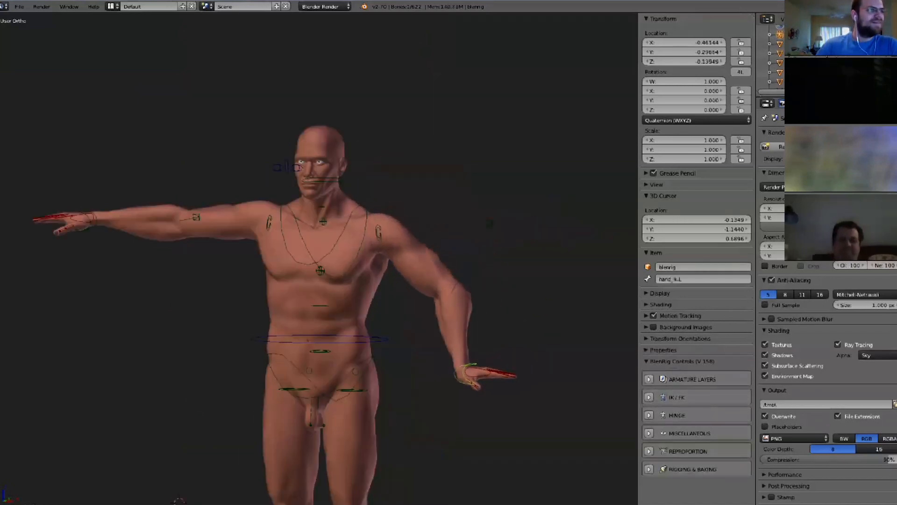
left_click(435, 392)
key("r")
left_click(409, 436)
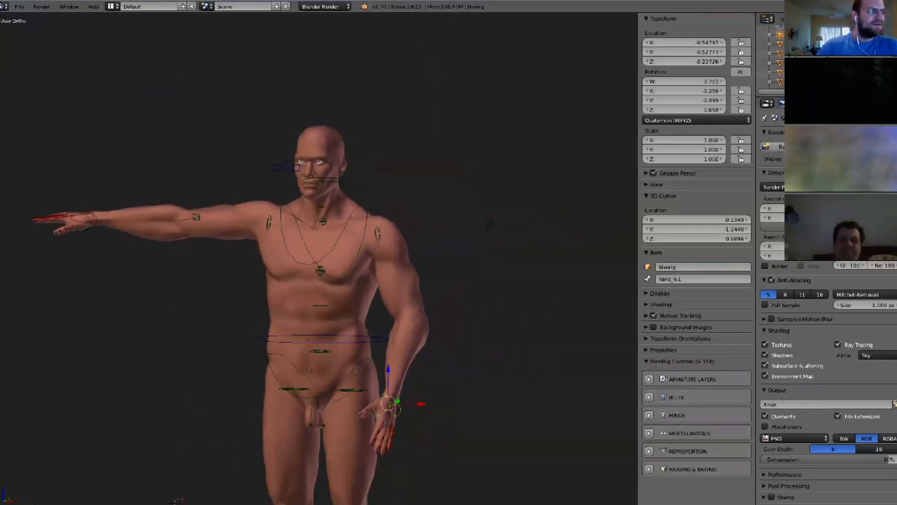
Select the torso control, then rotate and move it so the upper body twists and leans toward the character's left.
right_click(368, 227)
right_click(366, 225)
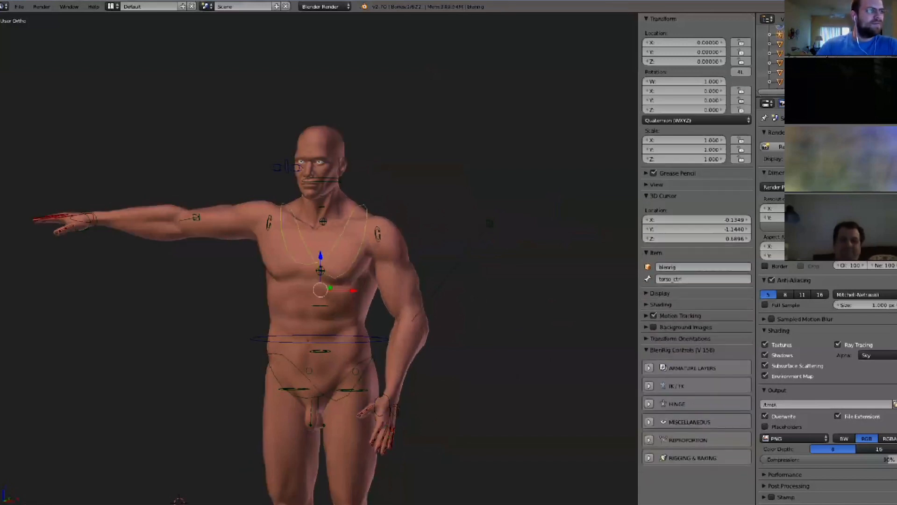
key("r")
key("g")
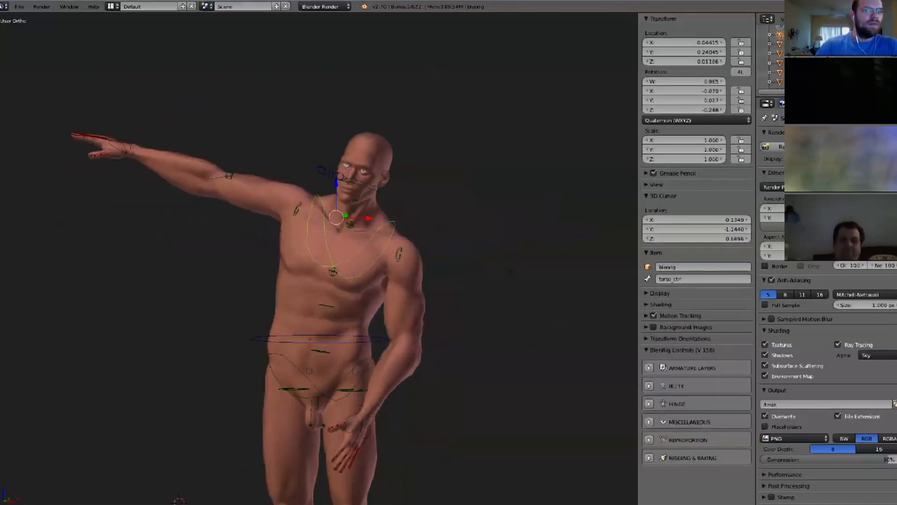
key("Escape")
Select the right hand IK control, lower it beside the hip, and rotate the hand to match the relaxed arm pose.
right_click(124, 159)
key("g")
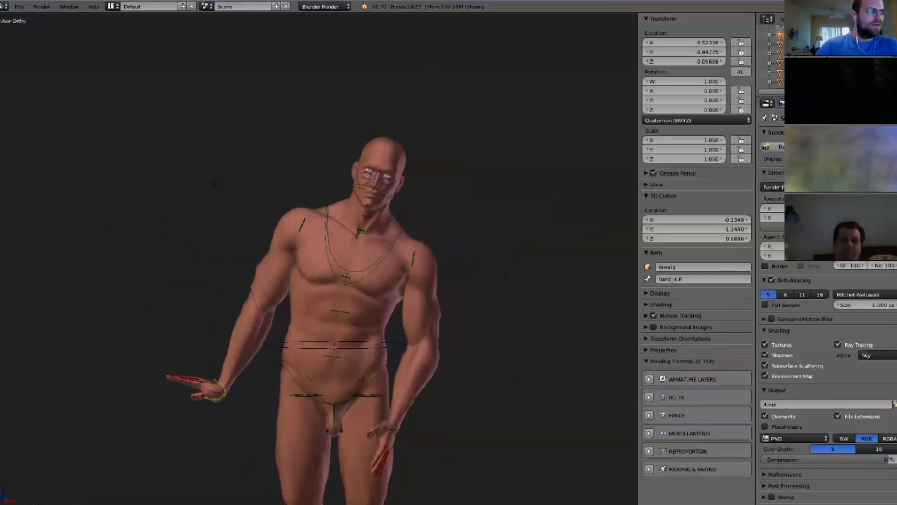
left_click(234, 400)
middle_click_drag(234, 400, 250, 373)
key("g")
left_click(280, 378)
key("r")
left_click(269, 402)
Display scene layer 2 as well and examine the wireframe deformation cage around the posed body, arms and hands.
scroll(262, 374, "down", 2)
key("shift+2")
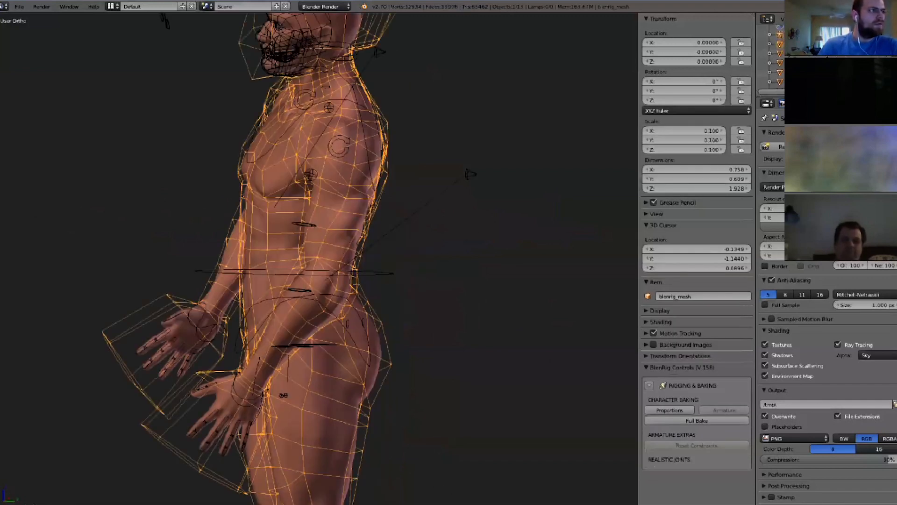
middle_click_drag(300, 262, 297, 258)
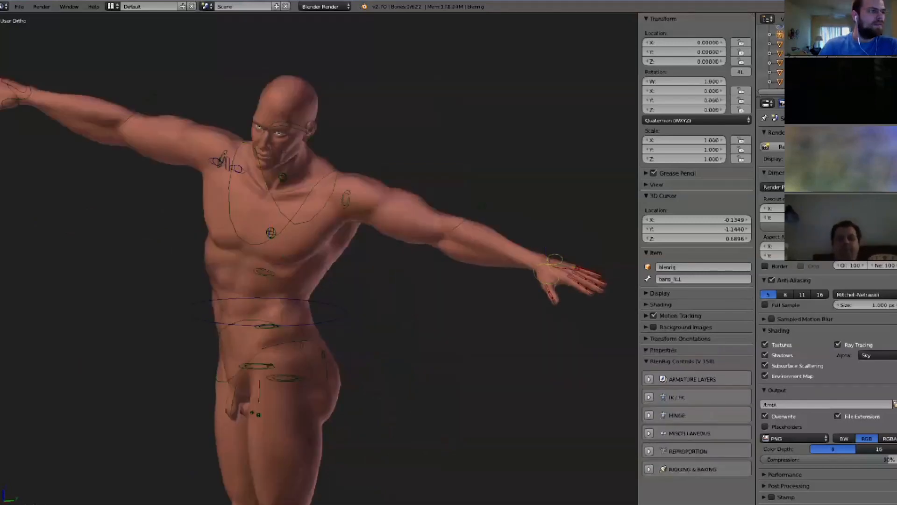
Move the left hand IK control inward and forward to waist height so the left elbow bends in front of the body.
key("g")
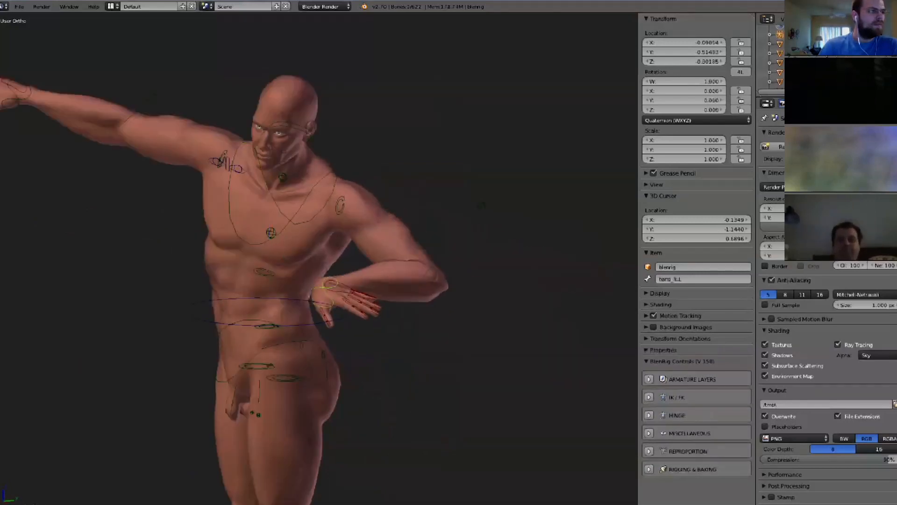
left_click(327, 299)
middle_click_drag(327, 299, 220, 327)
key("g")
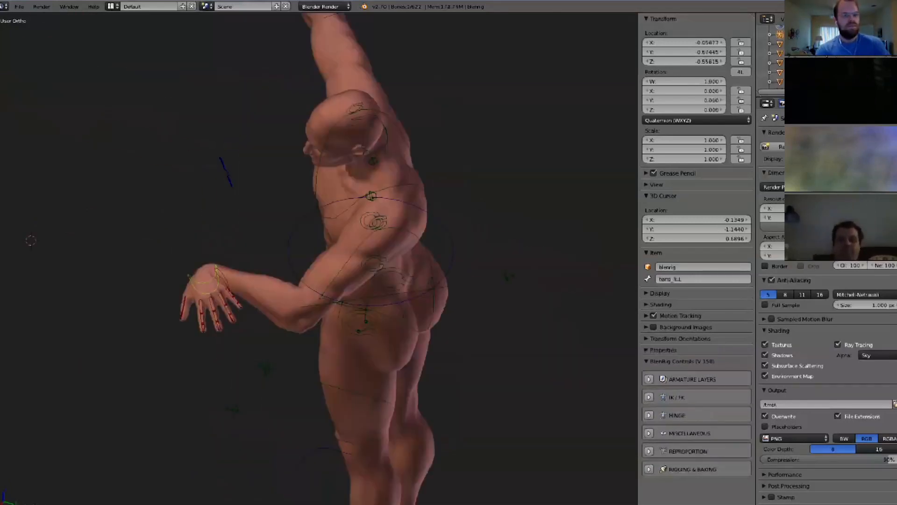
left_click(206, 285)
middle_click_drag(205, 285, 206, 322)
scroll(206, 323, "up", 2)
key("g")
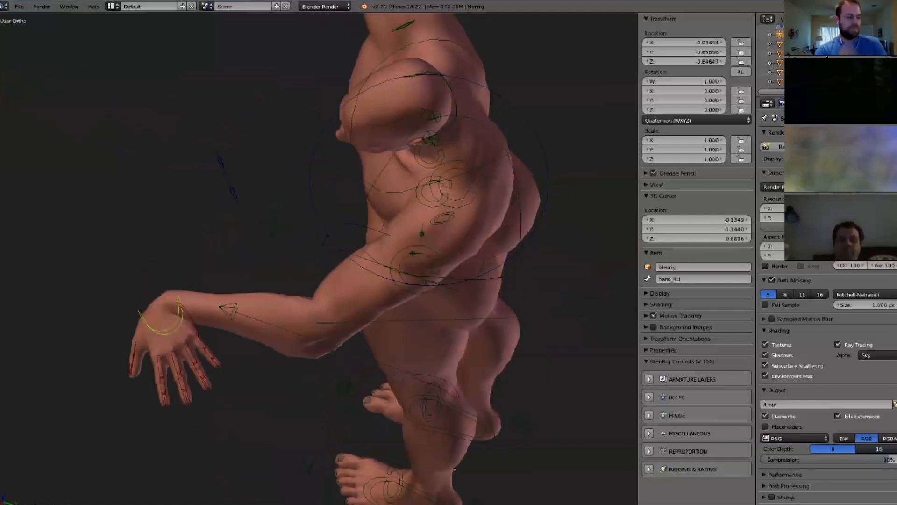
left_click(161, 323)
Raise the left hand IK control to shoulder height so the left arm reaches forward.
middle_click_drag(161, 322, 312, 298)
key("g")
left_click(327, 255)
scroll(327, 255, "down", 5)
scroll(329, 220, "up", 5)
key("g")
left_click(322, 210)
scroll(322, 234, "down", 4)
Select the left foot's sole control and lift it forward until the thigh is nearly horizontal and the knee is bent.
right_click(310, 435)
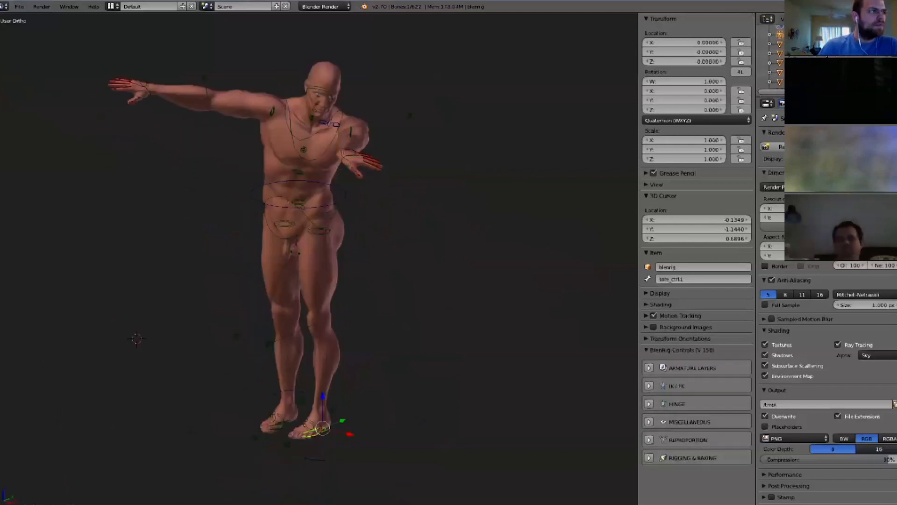
middle_click_drag(311, 432, 294, 411)
key("g")
left_click(236, 358)
middle_click_drag(236, 358, 210, 363)
key("g")
left_click(201, 358)
scroll(243, 299, "up", 3)
key("g")
left_click(239, 268)
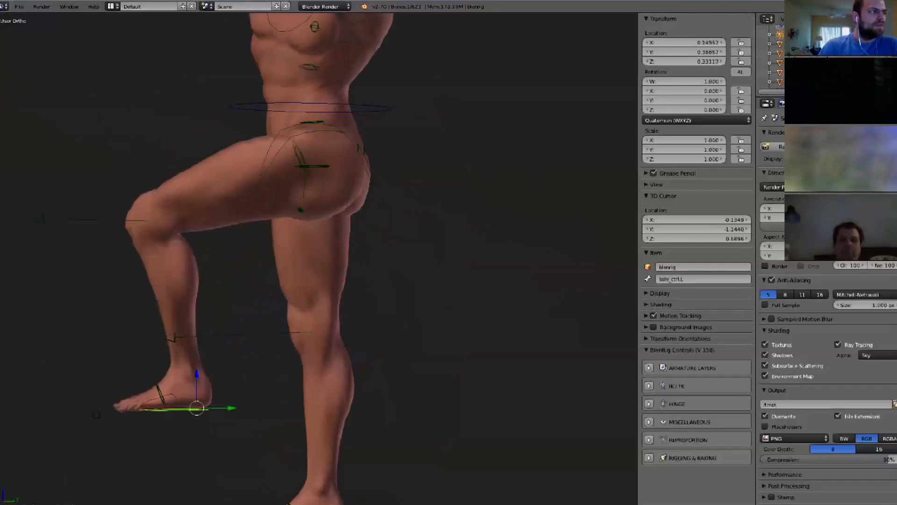
Display scene layer 2 with the deformation cage, and lower the left foot backward to straighten the bent leg.
key("shift+2")
middle_click_drag(238, 269, 252, 292, "shift")
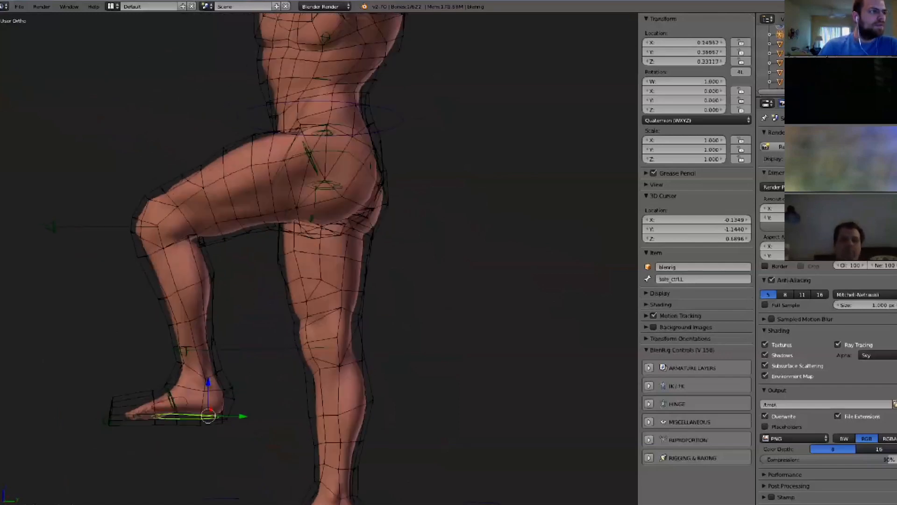
key("g")
left_click(225, 354)
scroll(239, 332, "up", 4)
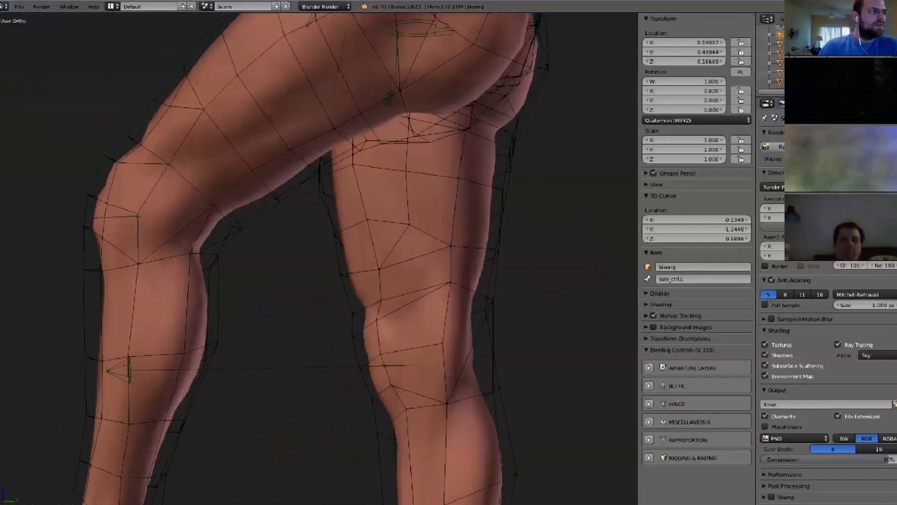
key("g")
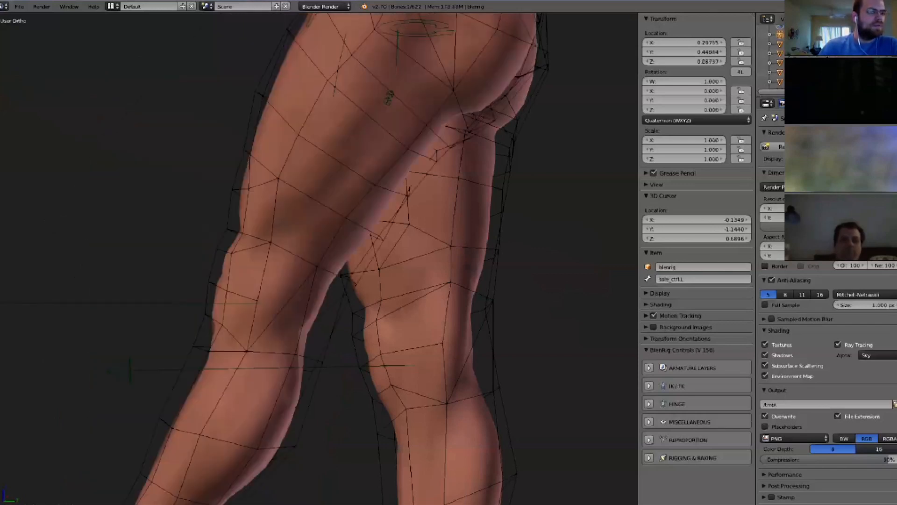
middle_click_drag(243, 299, 244, 270)
Move the left sole control forward again for a moderate knee bend and examine how the cage follows the knee.
scroll(257, 289, "down", 3)
key("g")
left_click(245, 261)
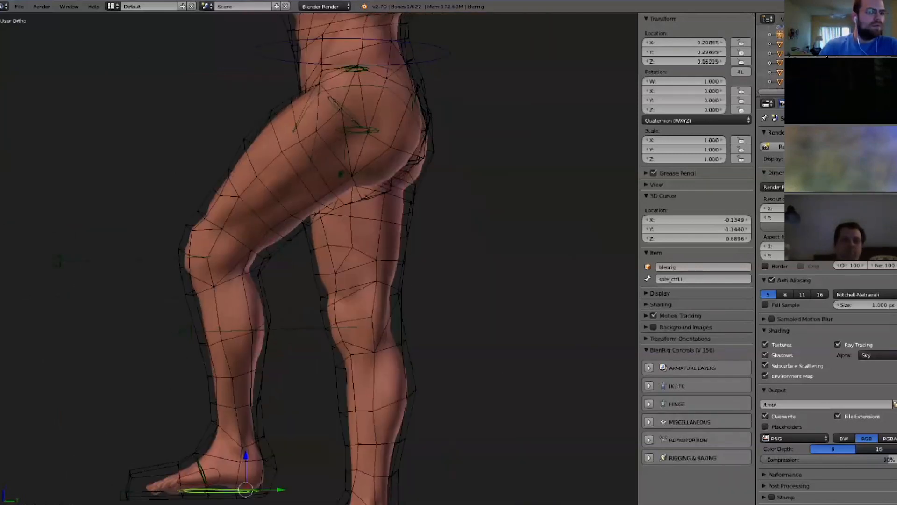
scroll(234, 246, "up", 3)
key("g")
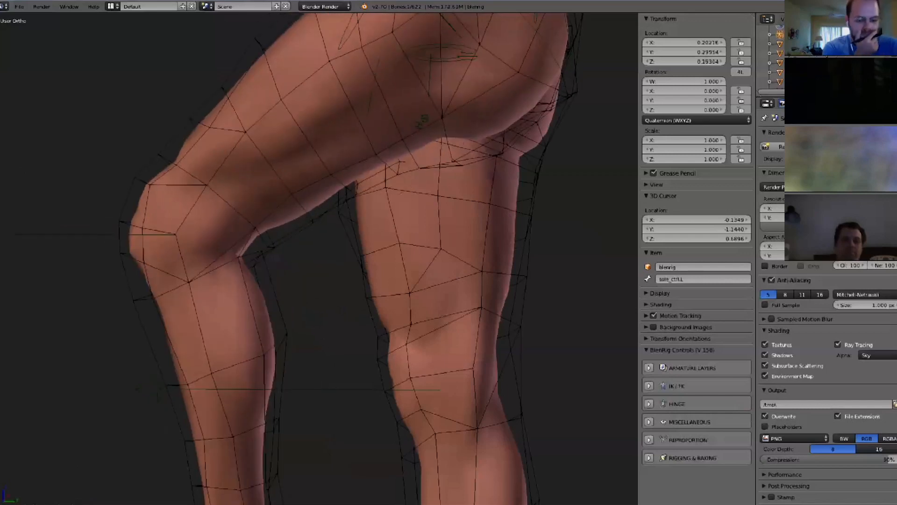
left_click(275, 340)
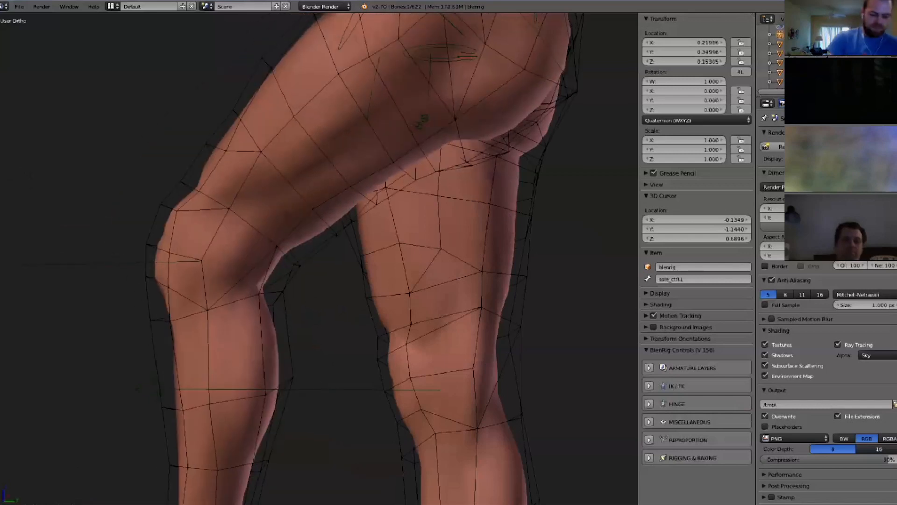
scroll(274, 340, "down", 5)
middle_click_drag(274, 340, 284, 340)
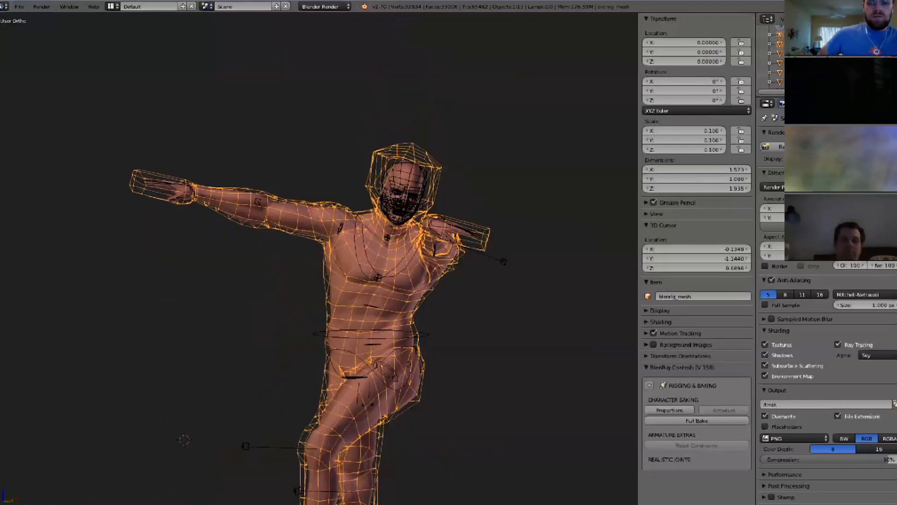
Clear the location of the posed controls and examine the cage around the man's right shoulder and upper arm.
scroll(319, 260, "up", 1)
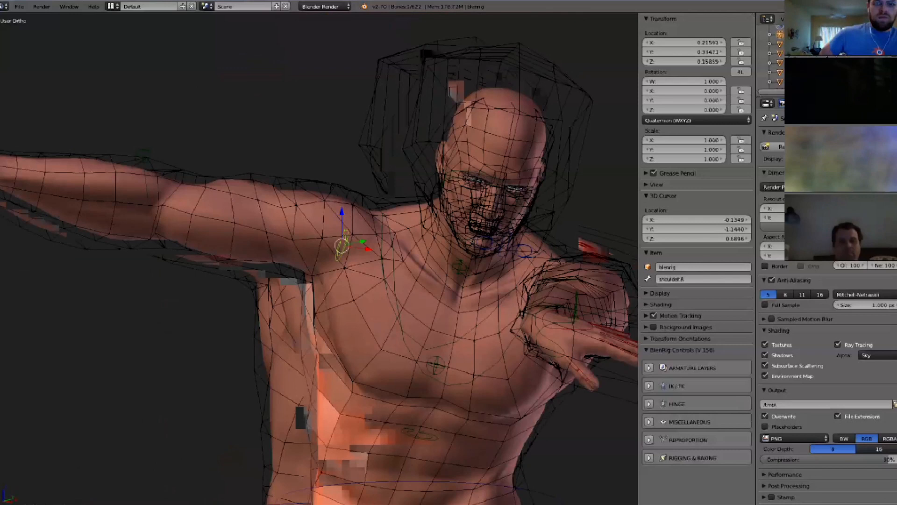
middle_click_drag(319, 258, 317, 253)
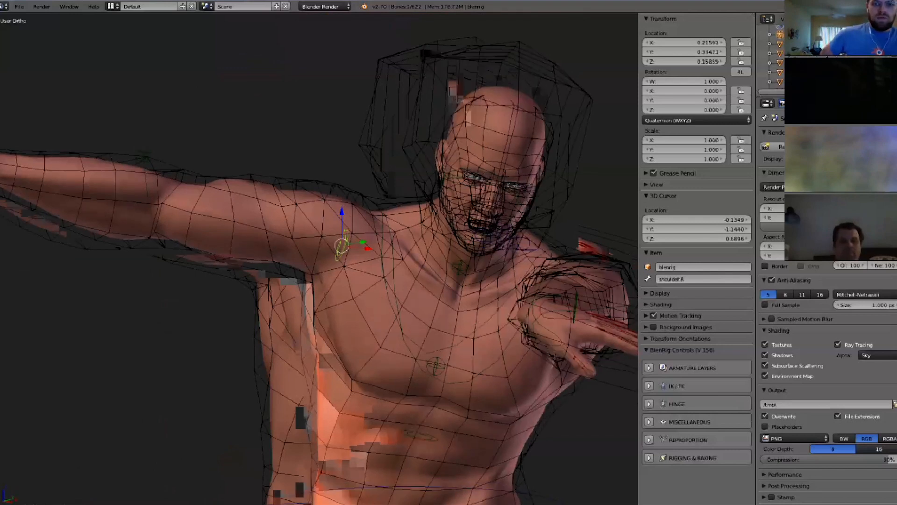
key("alt+g")
middle_click_drag(322, 256, 289, 292)
scroll(327, 280, "up", 3)
scroll(289, 292, "up", 3)
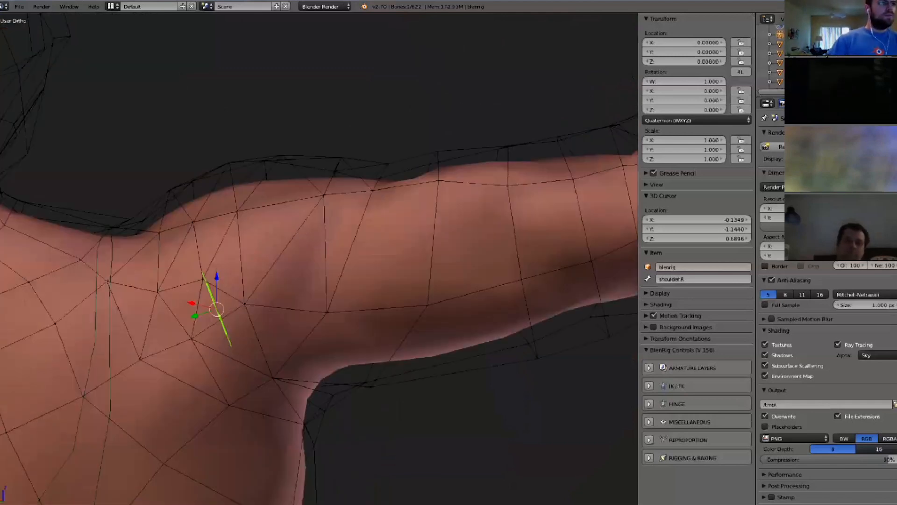
middle_click_drag(289, 292, 313, 381)
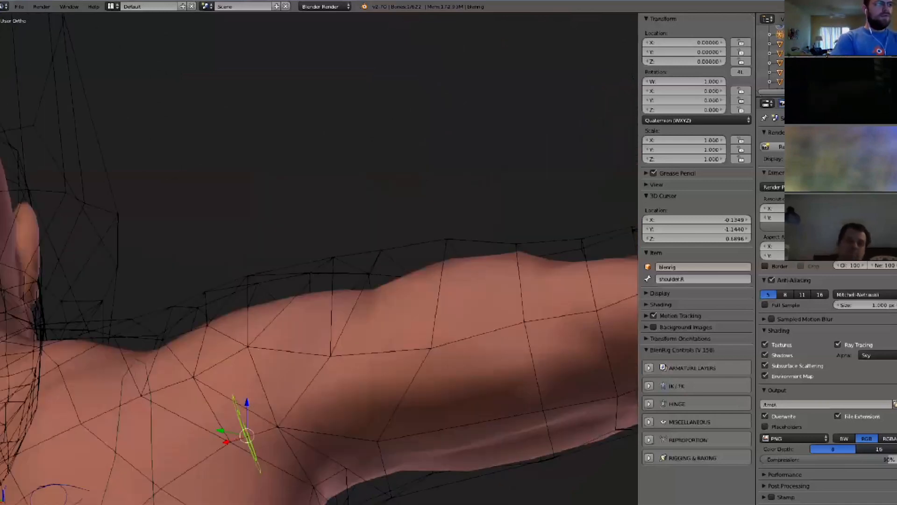
scroll(322, 275, "down", 1)
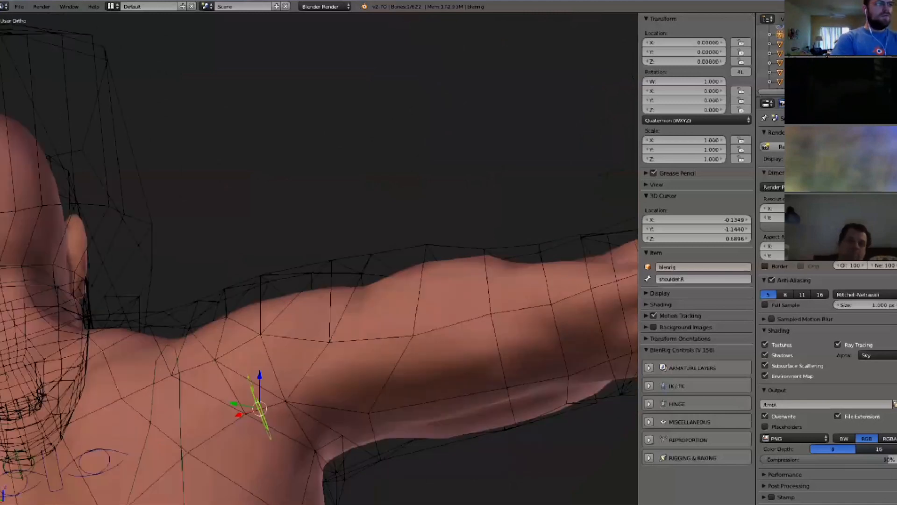
scroll(322, 276, "down", 3)
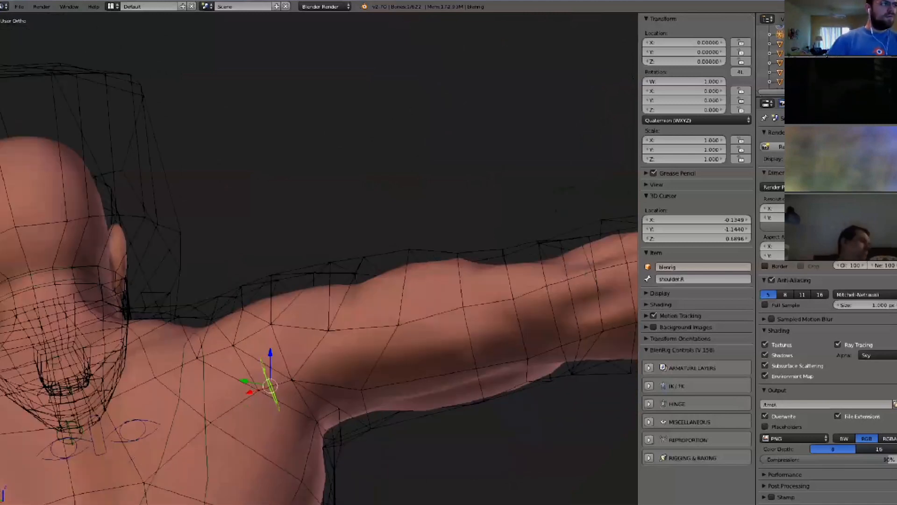
scroll(323, 276, "down", 2)
Try bending the right elbow by moving the right hand IK control down and inward, and clear the control's location.
right_click_drag(530, 280, 511, 348)
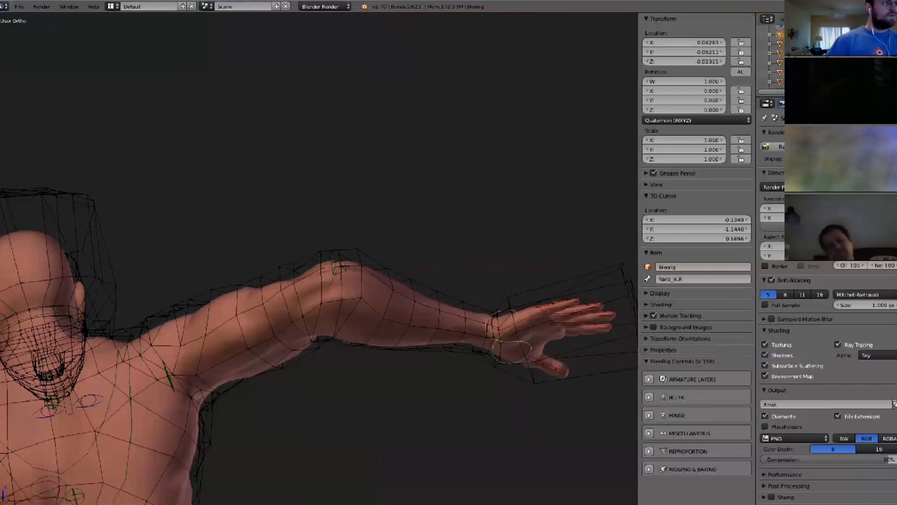
middle_click_drag(512, 348, 458, 318)
scroll(384, 228, "up", 2)
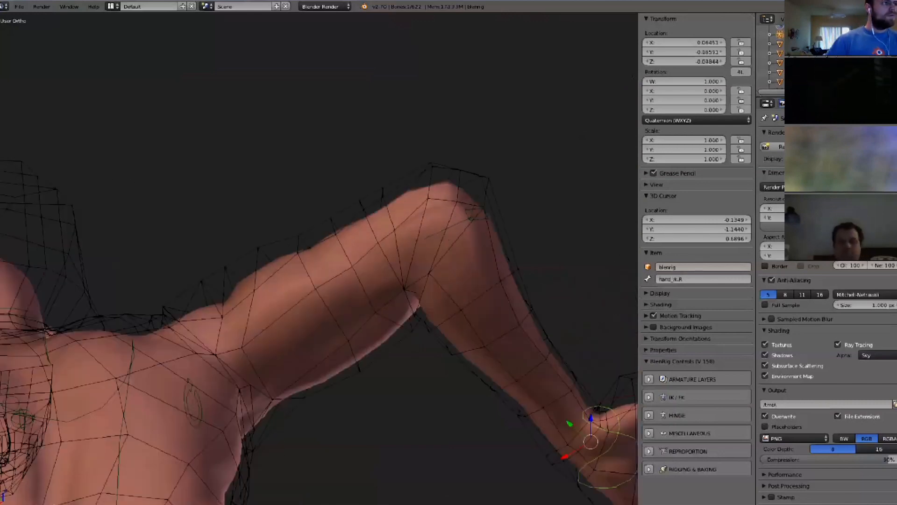
middle_click_drag(590, 441, 576, 465, "shift")
right_click_drag(575, 466, 496, 480)
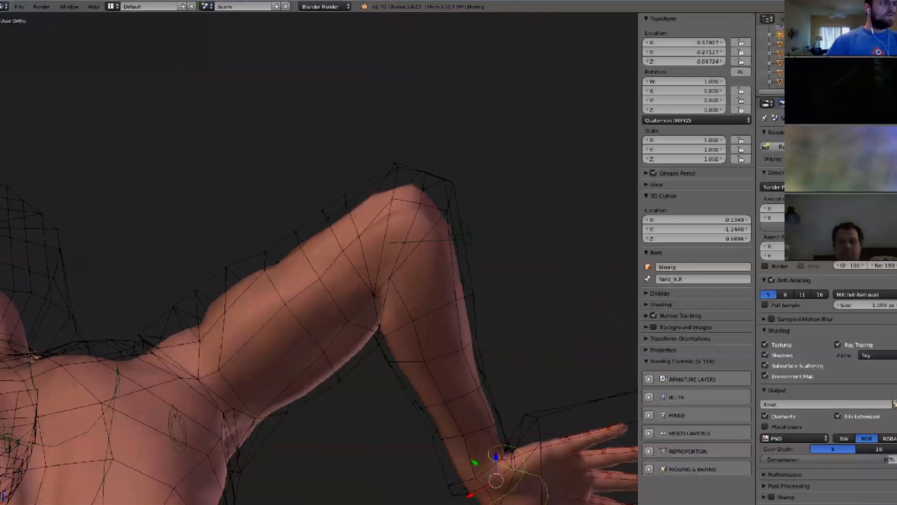
scroll(495, 481, "down", 5)
middle_click_drag(495, 421, 327, 392)
key("alt+g")
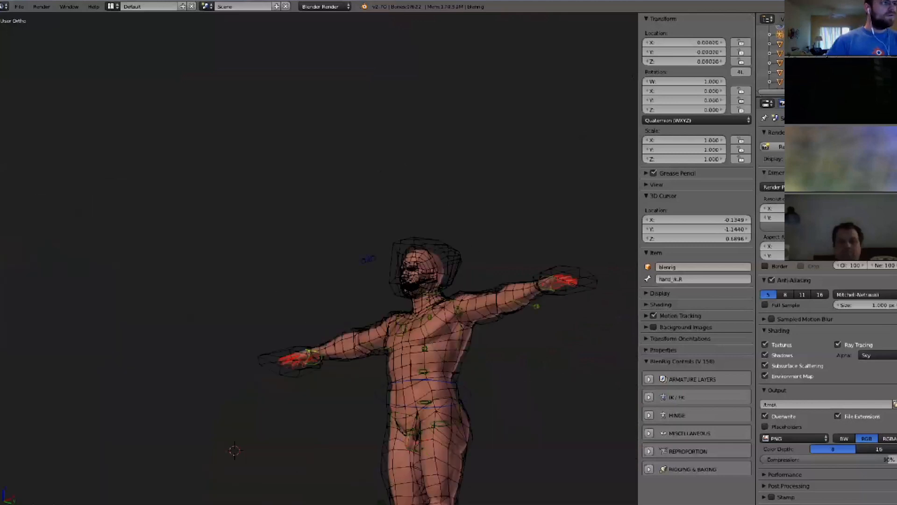
Focus on the man's head and display two additional armature layers holding facial controls.
scroll(439, 327, "up", 1)
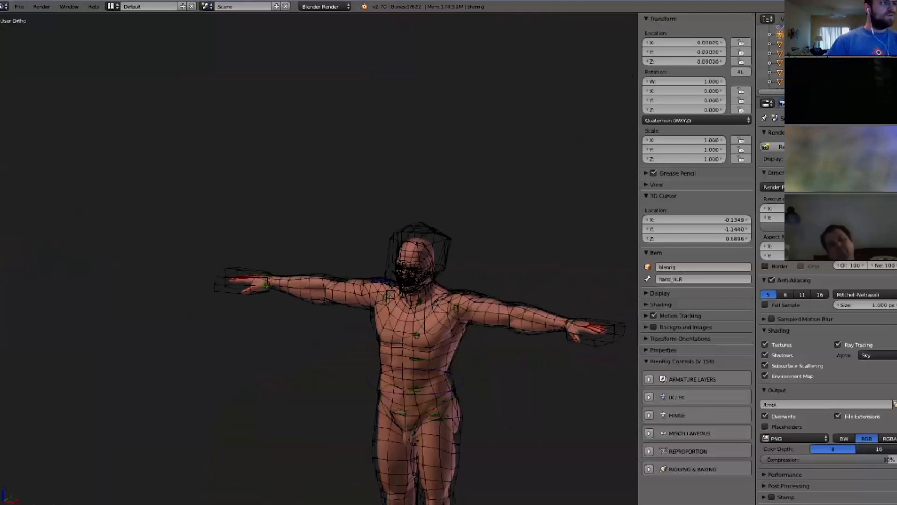
scroll(319, 259, "up", 4)
middle_click_drag(319, 259, 324, 259)
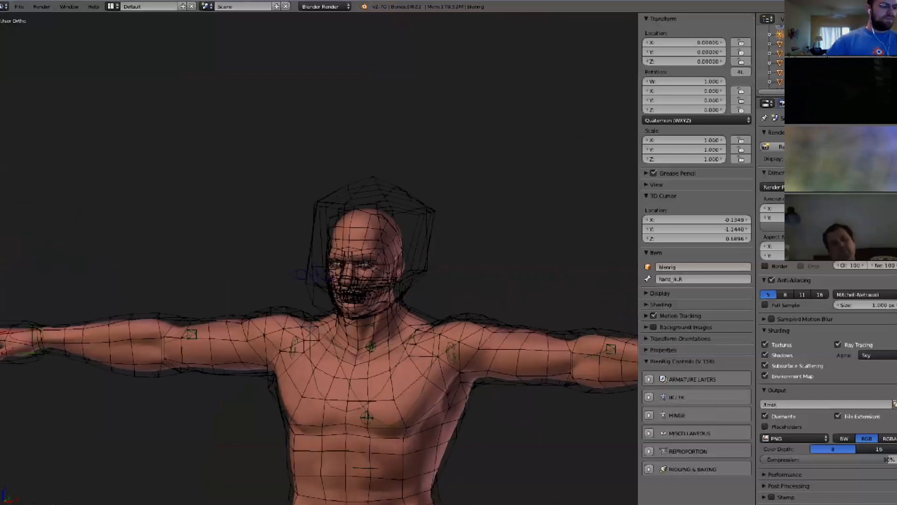
scroll(367, 227, "up", 5)
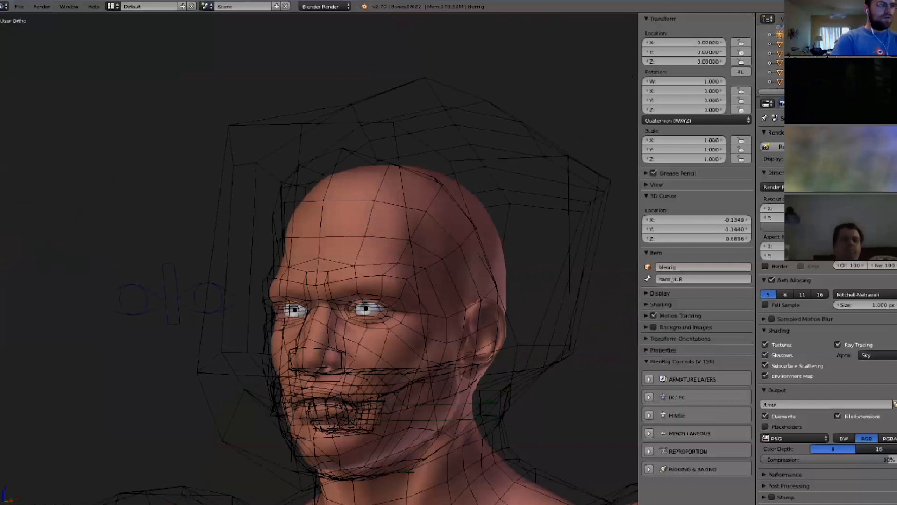
scroll(421, 251, "down", 10)
scroll(415, 272, "up", 13)
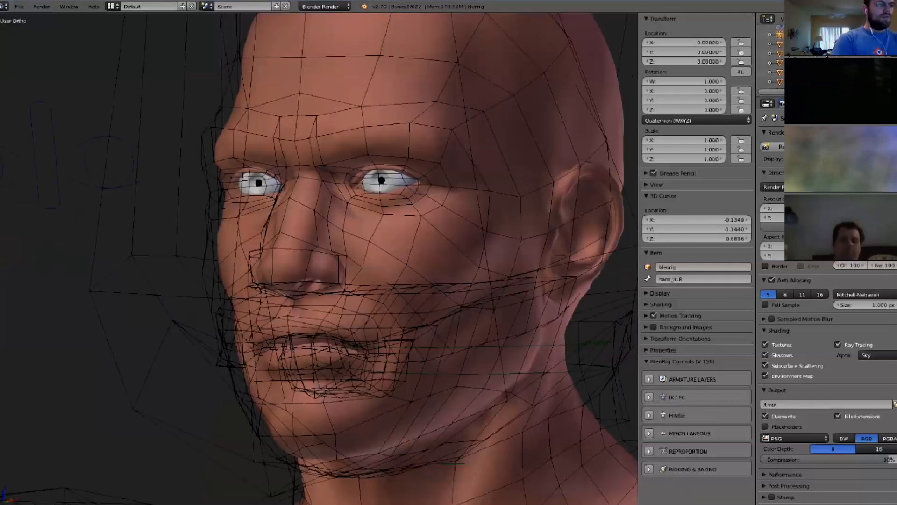
left_click(842, 104)
left_click(780, 186, "shift")
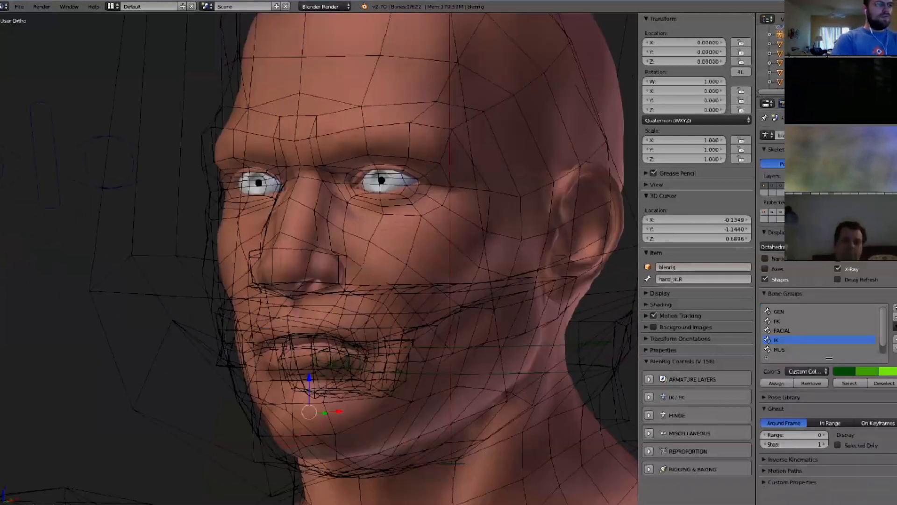
left_click(789, 186, "shift")
Raise the upper lip controls lip_up_ctrl_1 and lip_up_ctrl_2.L to bare the teeth, and examine the deformed face cage.
middle_click_drag(385, 293, 395, 237, "shift")
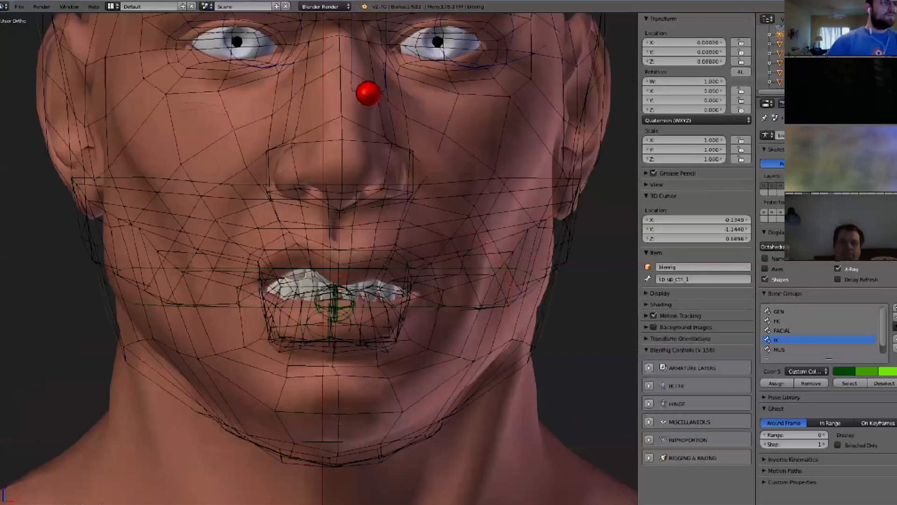
left_click(395, 265)
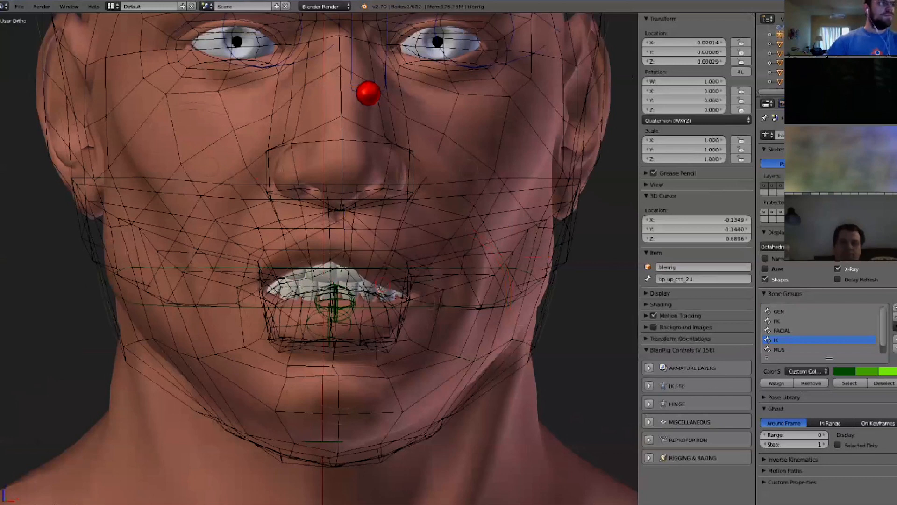
middle_click_drag(395, 266, 353, 282)
scroll(335, 281, "down", 4)
scroll(302, 262, "up", 1)
scroll(319, 259, "down", 5)
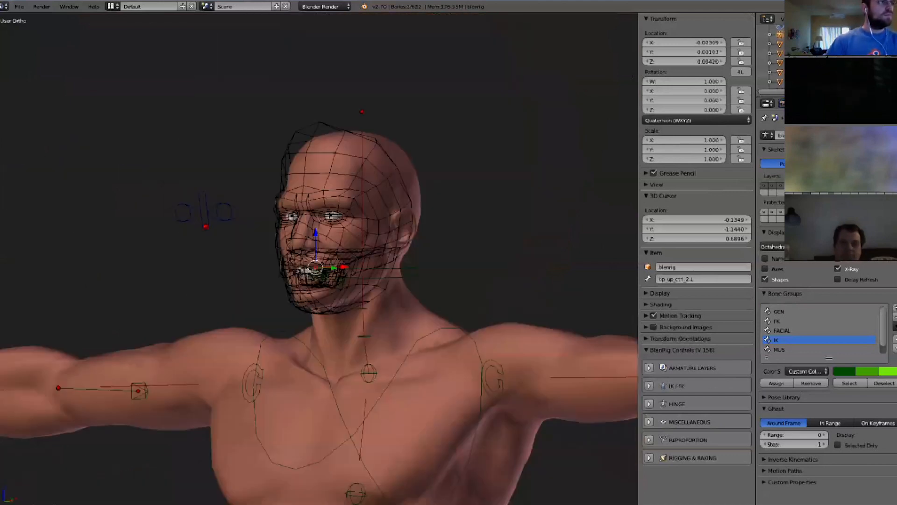
scroll(319, 259, "up", 4)
middle_click_drag(319, 258, 391, 260)
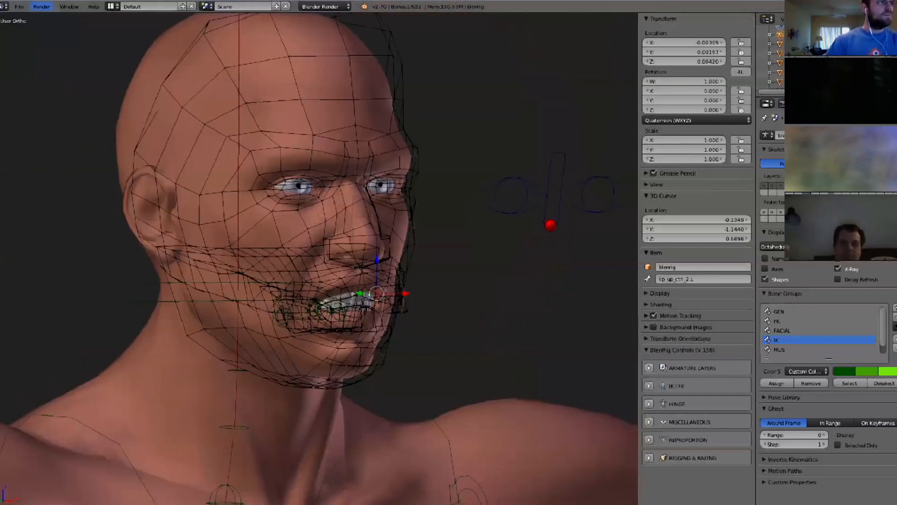
Open the recent file containing the blue cat with the Clovis_blenrig armature and view its head and torso at an angle.
left_click(19, 6)
mouse_move(42, 36)
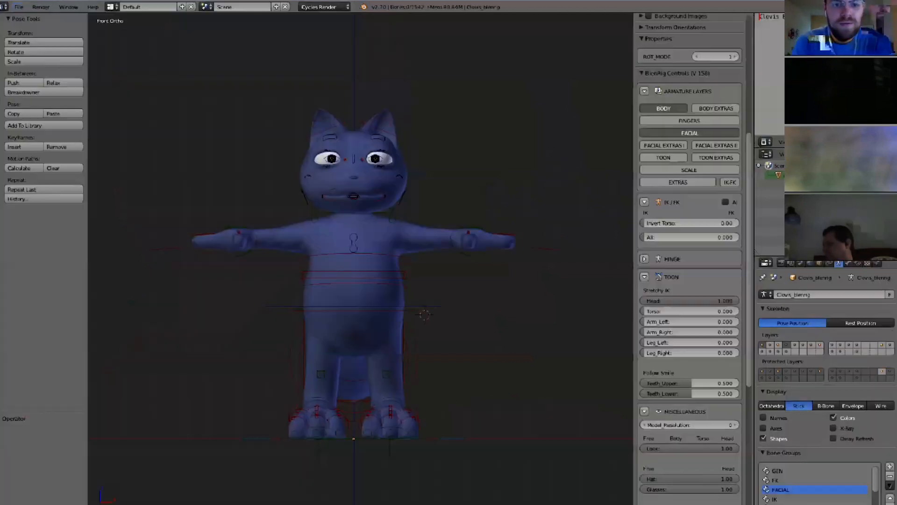
left_click(144, 47)
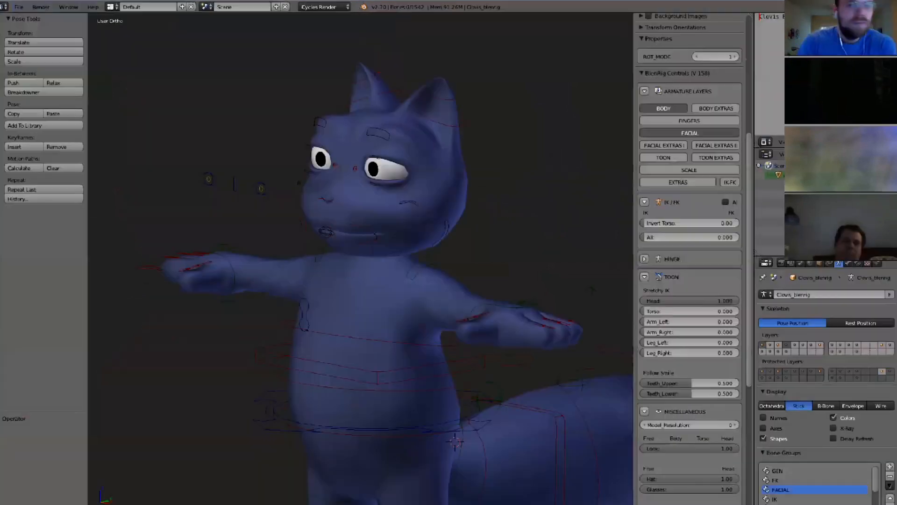
middle_click_drag(355, 243, 370, 229)
scroll(369, 253, "up", 2)
middle_click_drag(369, 229, 376, 259, "shift")
scroll(369, 252, "down", 2)
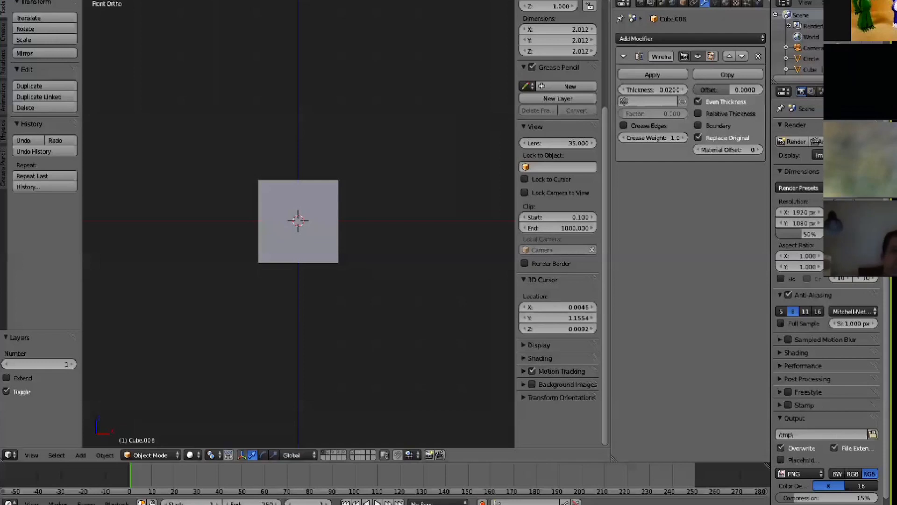
Collapse the settings of the cube's Wireframe modifier.
left_click(624, 56)
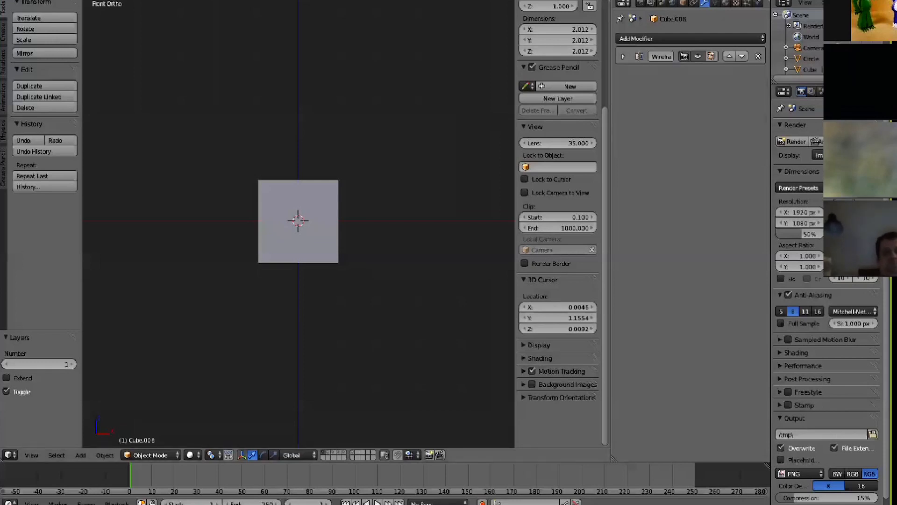
Select the cube at the scene origin and add an Array modifier to it.
right_click(299, 221)
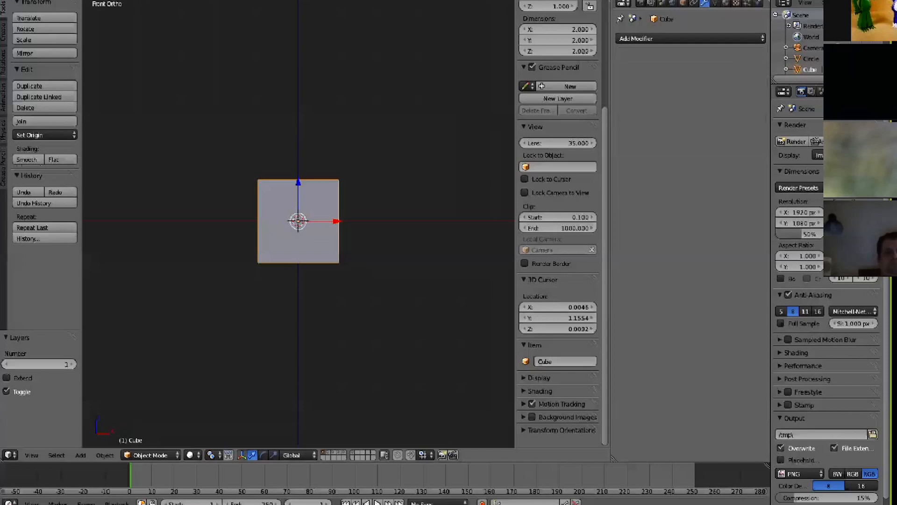
scroll(298, 221, "up", 3)
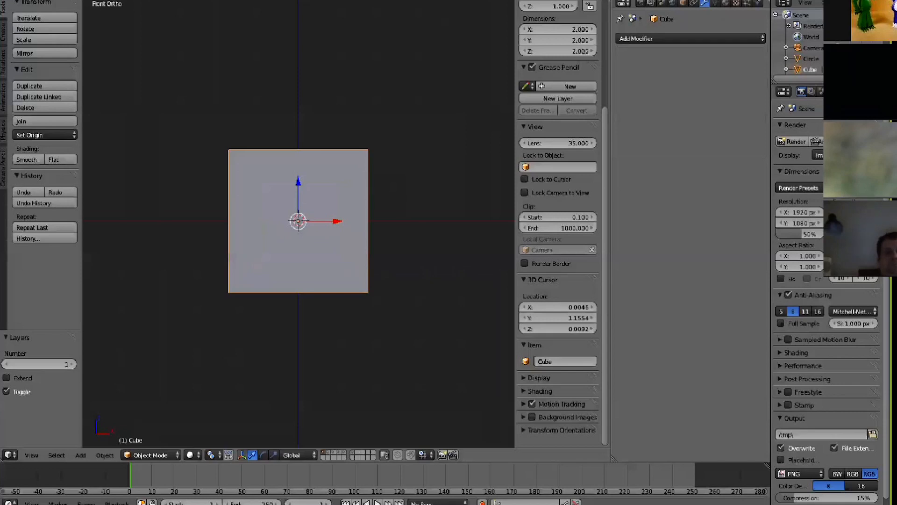
middle_click_drag(336, 224, 314, 243)
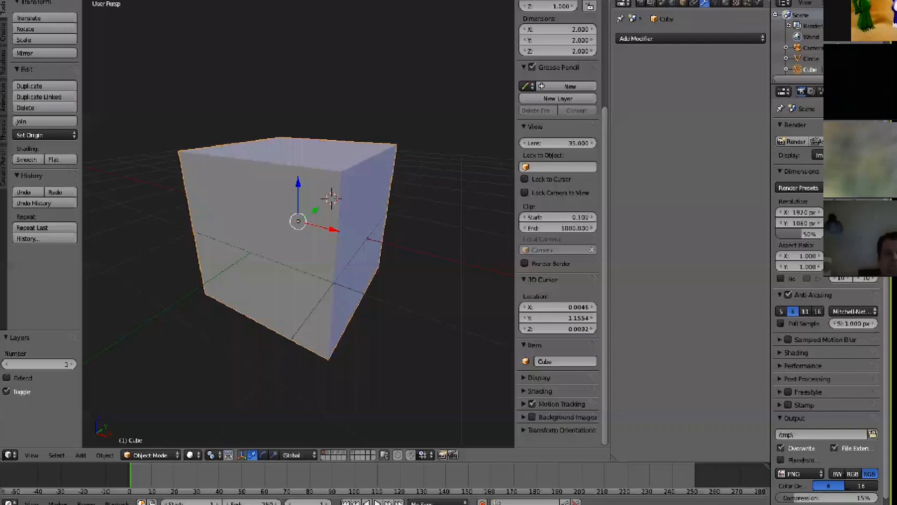
middle_click_drag(314, 243, 314, 278)
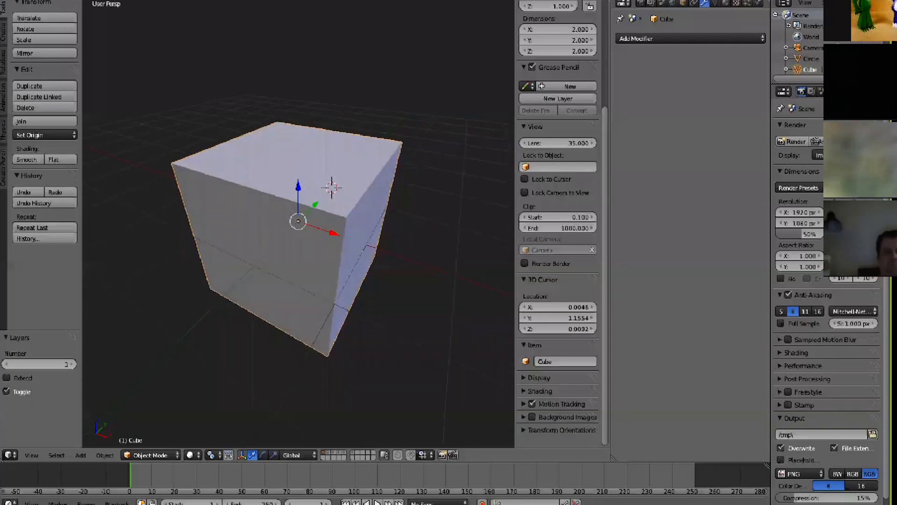
middle_click_drag(315, 278, 327, 279)
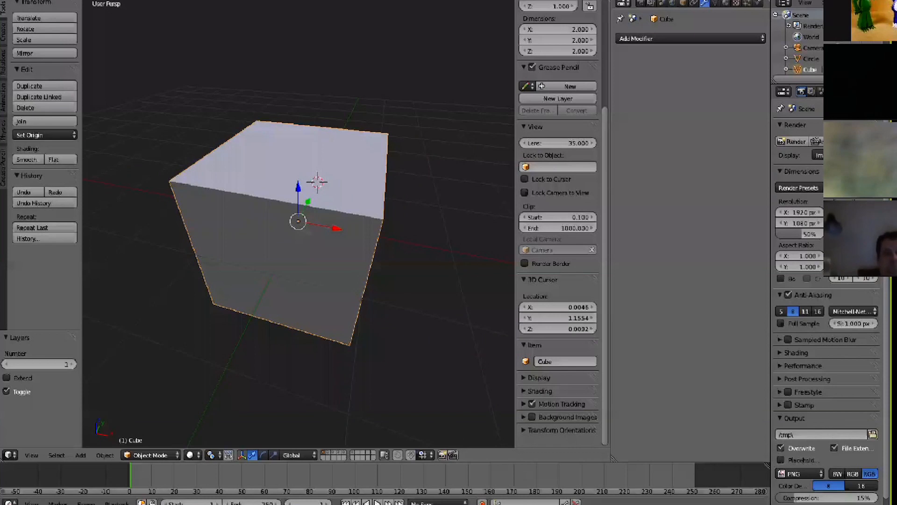
middle_click_drag(309, 262, 290, 260)
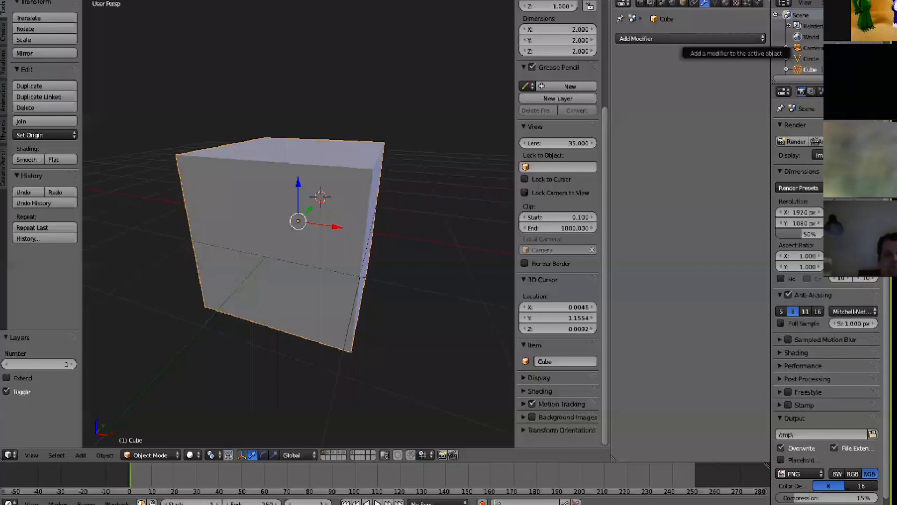
left_click(689, 38)
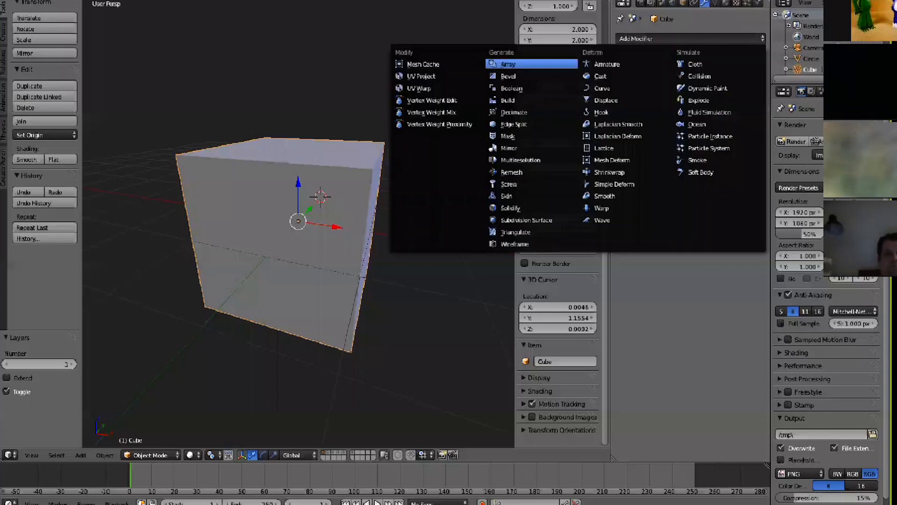
left_click(508, 64)
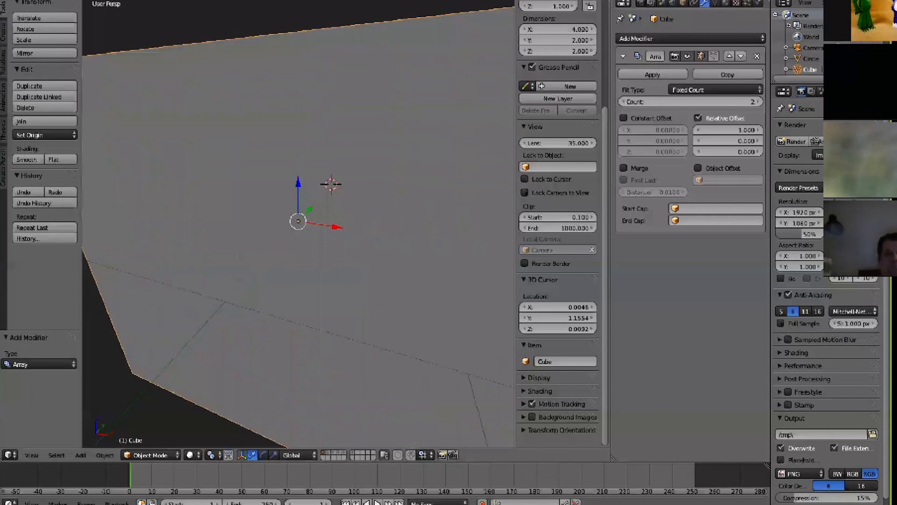
Set the Array modifier's count to 2 and its relative offset to 1.800, 0.400 and 0.800 on X, Y and Z.
scroll(299, 225, "down", 2)
mouse_move(327, 225)
middle_mouse_down()
mouse_move(373, 241)
mouse_move(375, 231)
mouse_move(329, 218)
middle_mouse_up()
key("Tab")
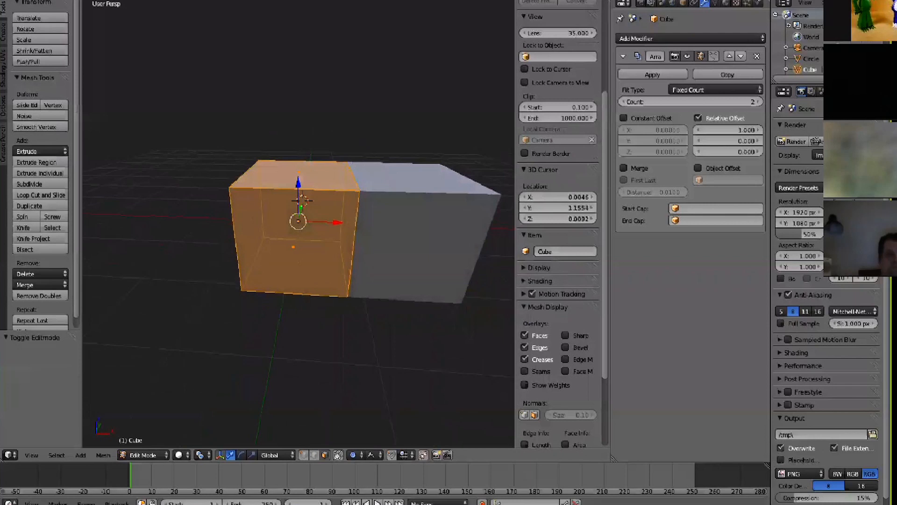
key("n")
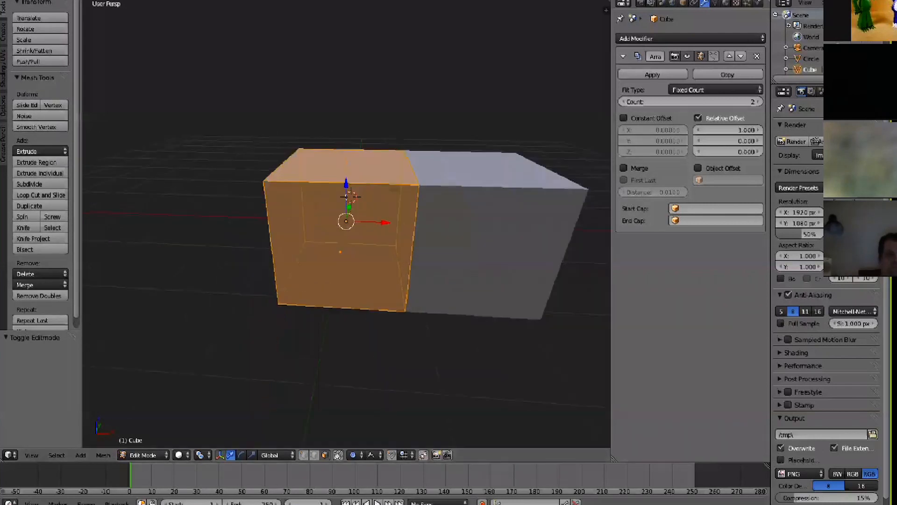
scroll(351, 197, "down", 1)
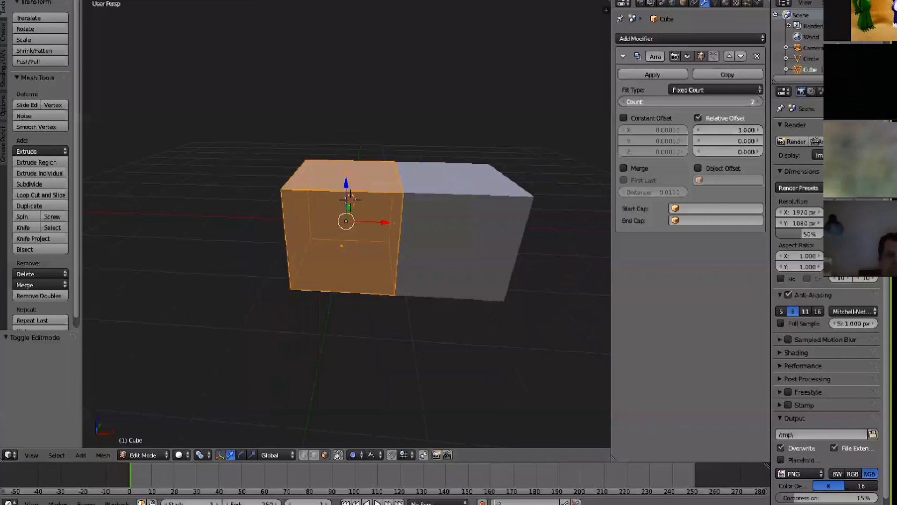
mouse_move(690, 102)
left_mouse_down()
mouse_move(715, 102)
mouse_move(673, 102)
left_mouse_up()
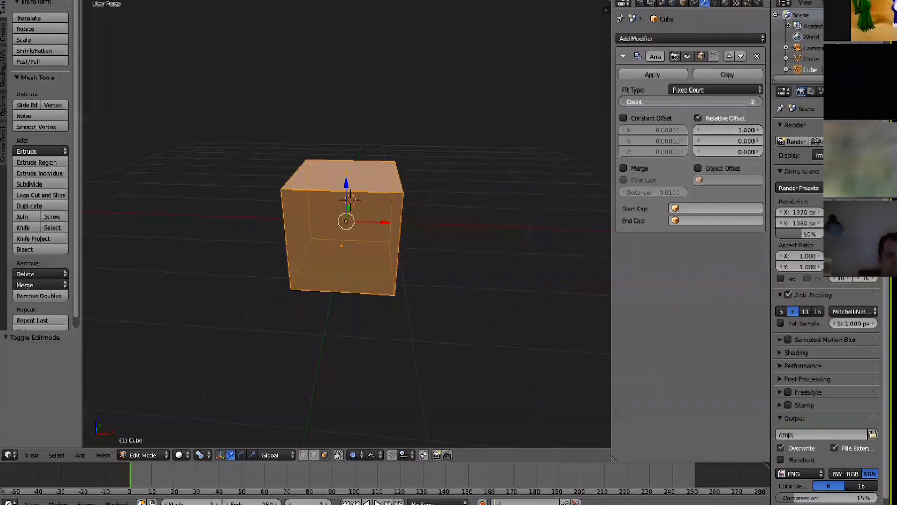
left_click_drag(722, 141, 747, 152)
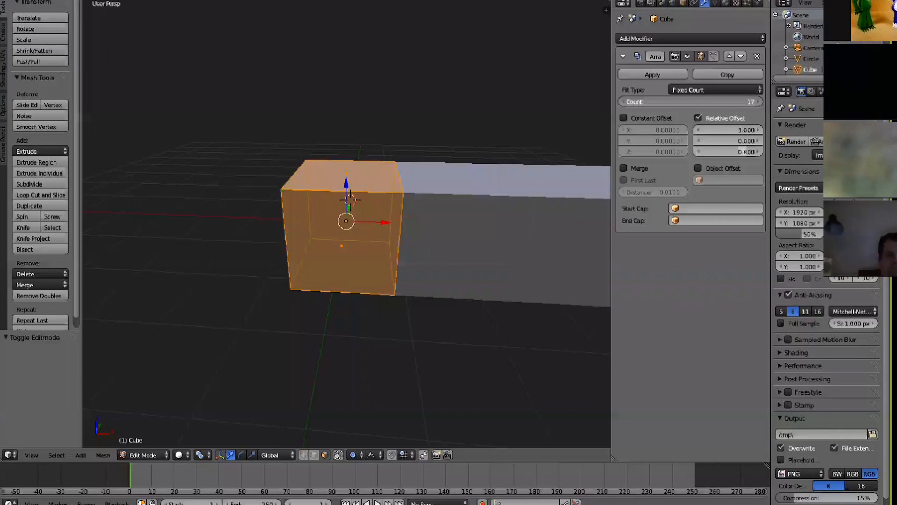
left_click_drag(612, 280, 588, 280)
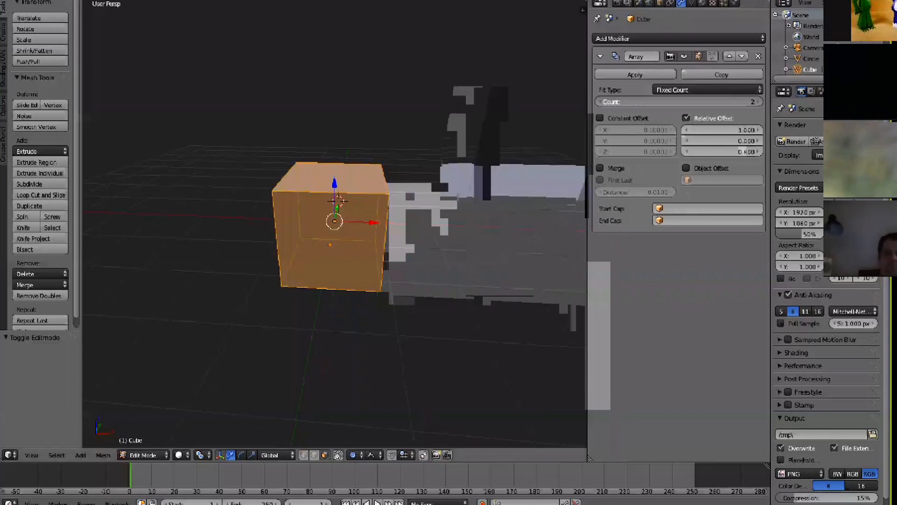
key("Tab")
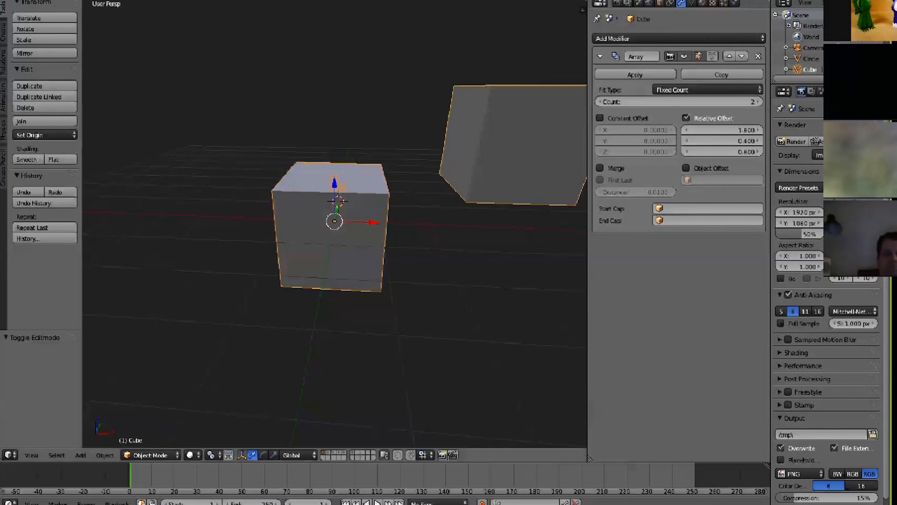
Try applying the Array modifier and selecting a face of the copied cube in Edit Mode, and undo the application.
mouse_move(335, 224)
middle_mouse_down()
mouse_move(374, 215)
mouse_move(345, 215)
middle_mouse_up()
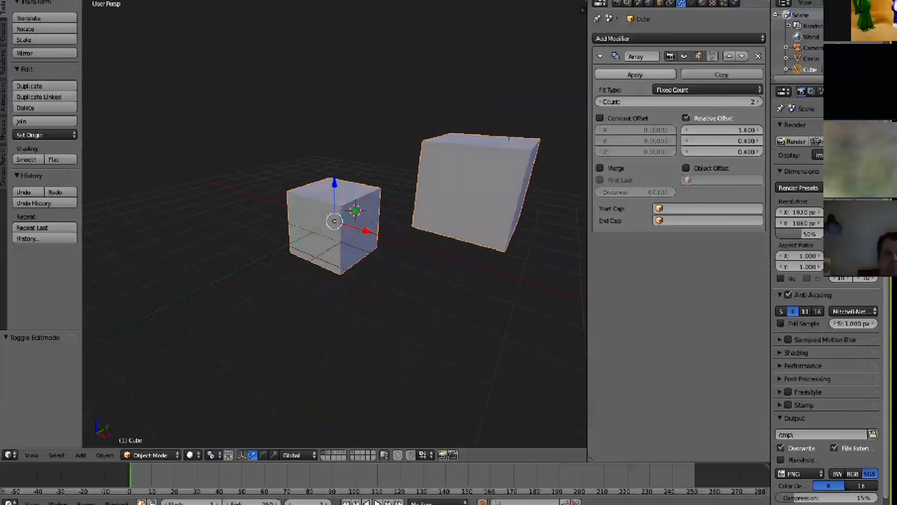
left_click(635, 75)
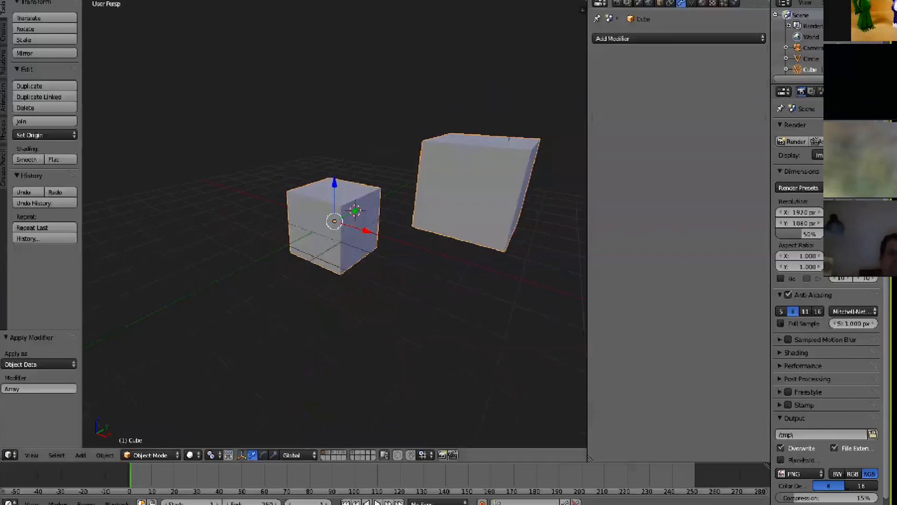
middle_click_drag(398, 187, 453, 175)
key("Tab")
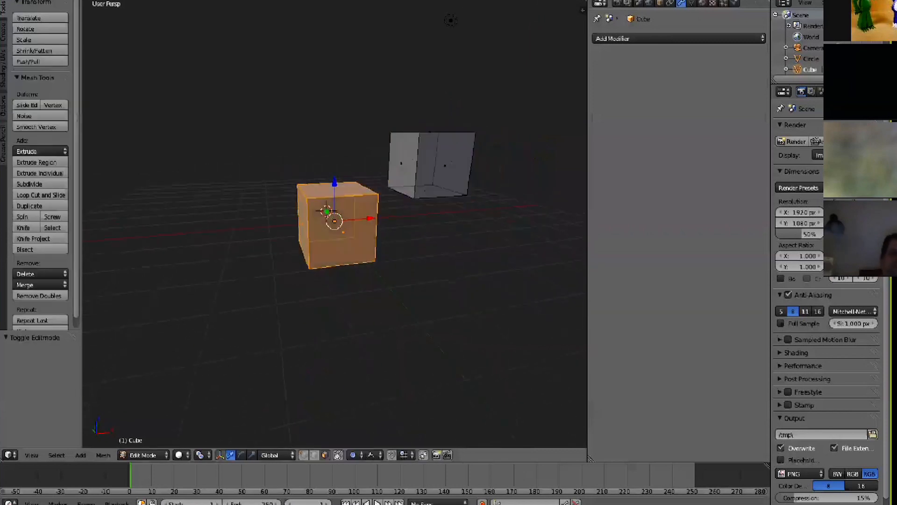
right_click(452, 162)
right_click(444, 165)
key("Tab")
key("Tab")
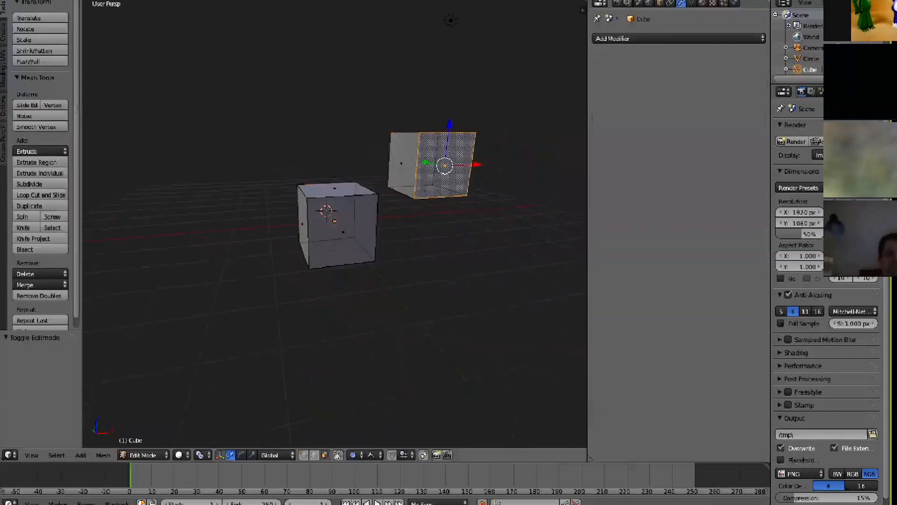
key("Tab")
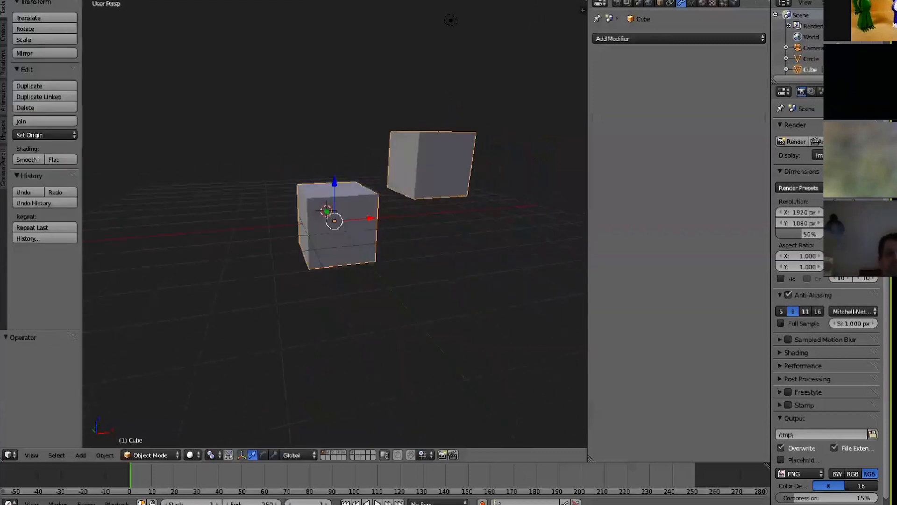
key("ctrl+z")
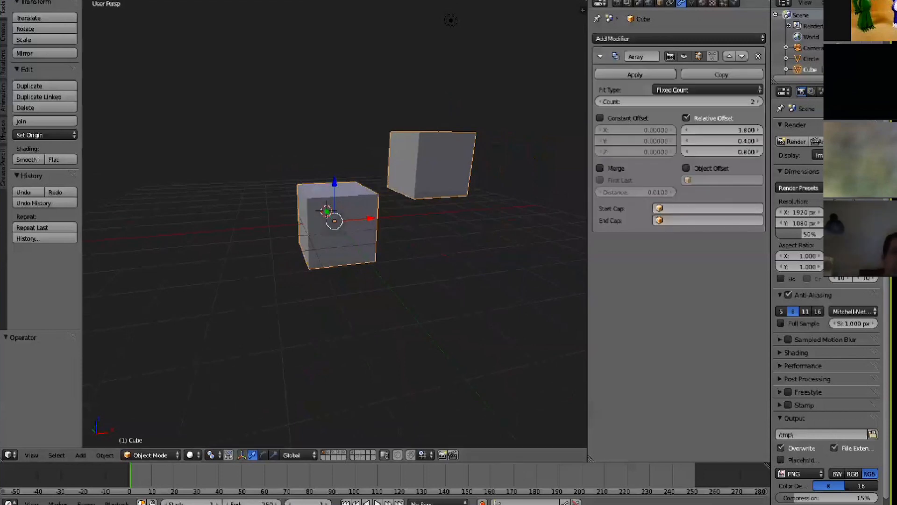
Add a UV sphere mesh to the scene.
middle_click_drag(444, 196, 369, 165)
key("shift+a")
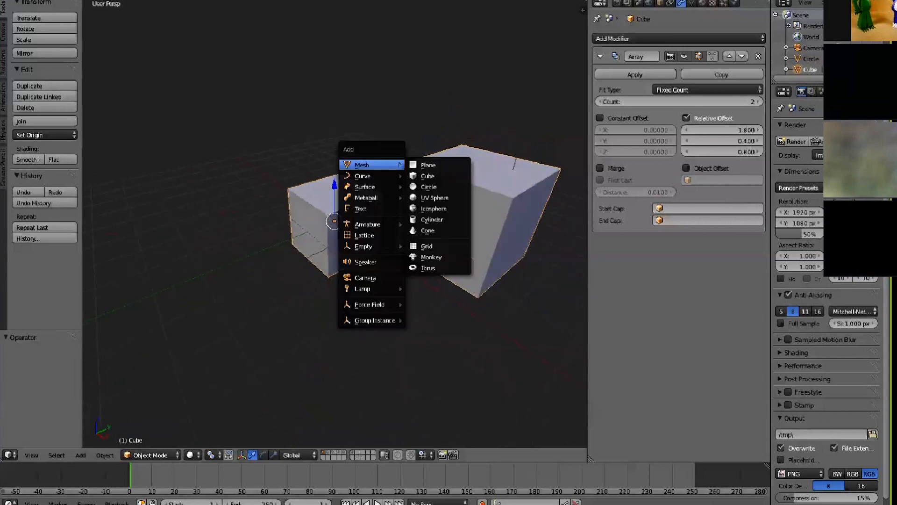
key("Escape")
key("shift+a")
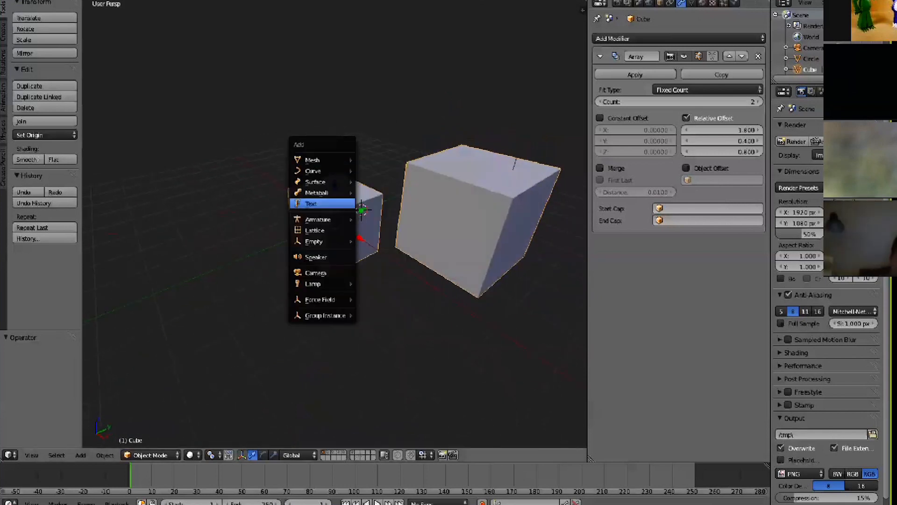
mouse_move(323, 160)
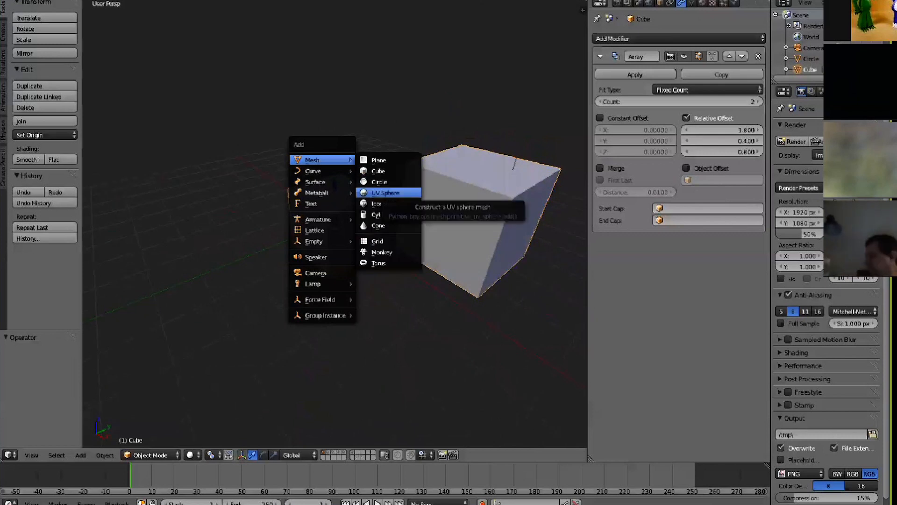
left_click(386, 192)
middle_click_drag(386, 193, 340, 191)
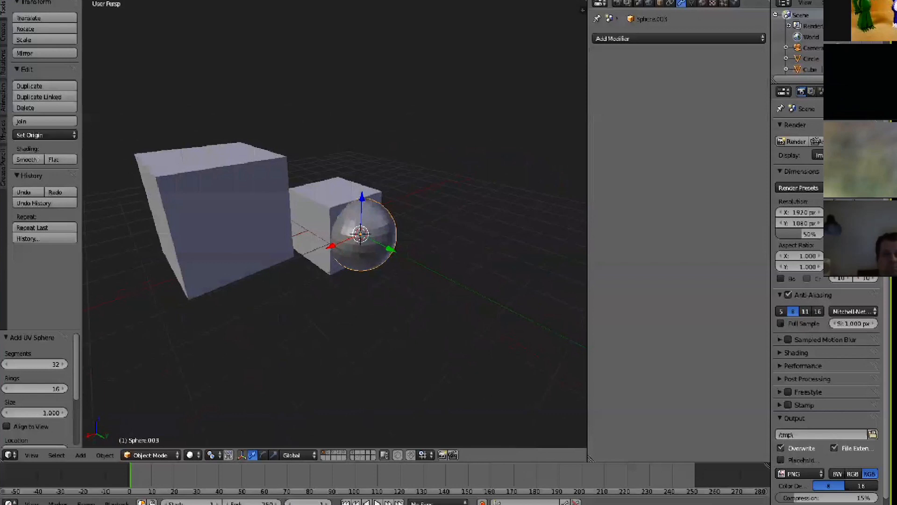
Clear the sphere's location to place it at the origin inside the cube, and display the scene in wireframe.
key("alt+g")
key("z")
middle_click_drag(341, 191, 304, 199)
right_click(301, 204)
right_click(305, 207)
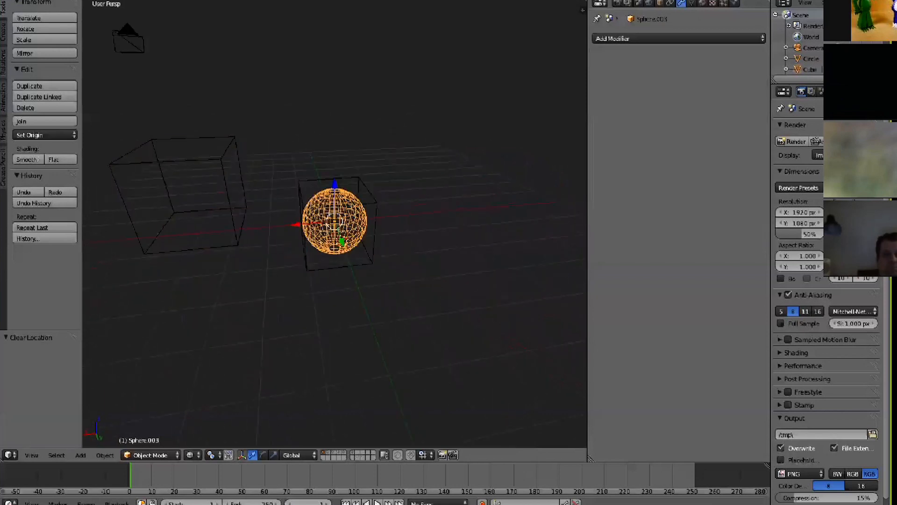
Rename the sphere as controller.
key("n")
left_click(542, 361)
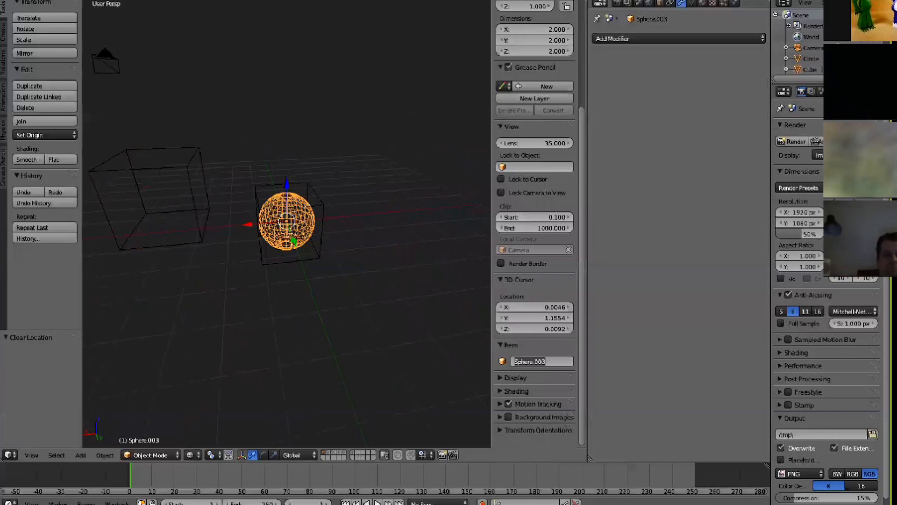
type("controller")
key("Return")
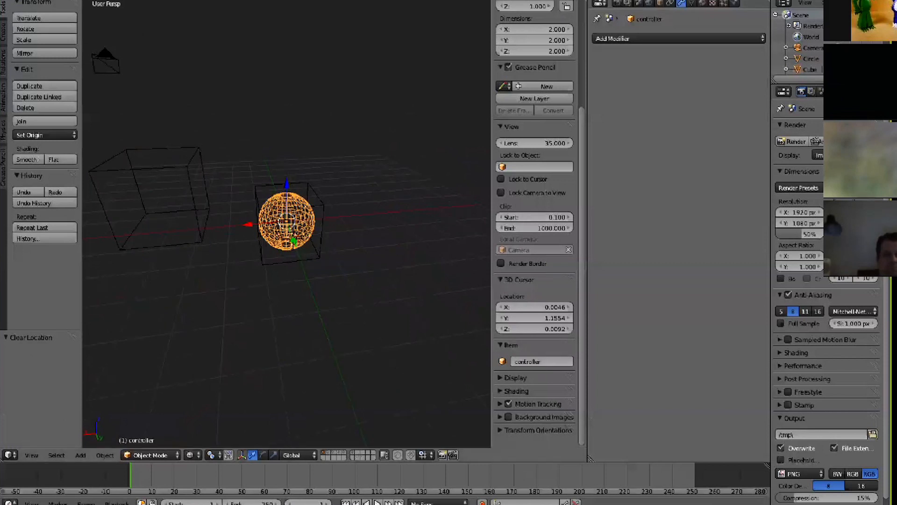
Enable Object Offset in the cube's Array modifier and assign the controller object to it.
right_click(322, 229)
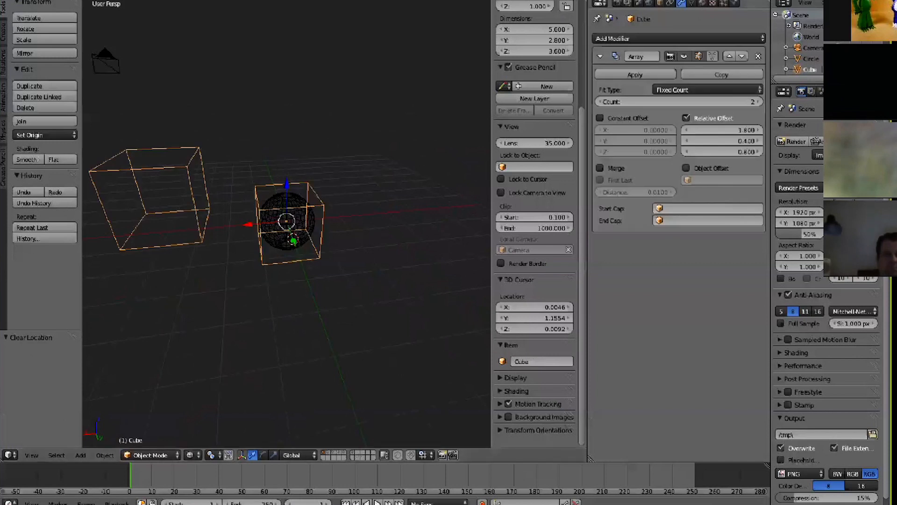
left_click(685, 167)
left_click(722, 179)
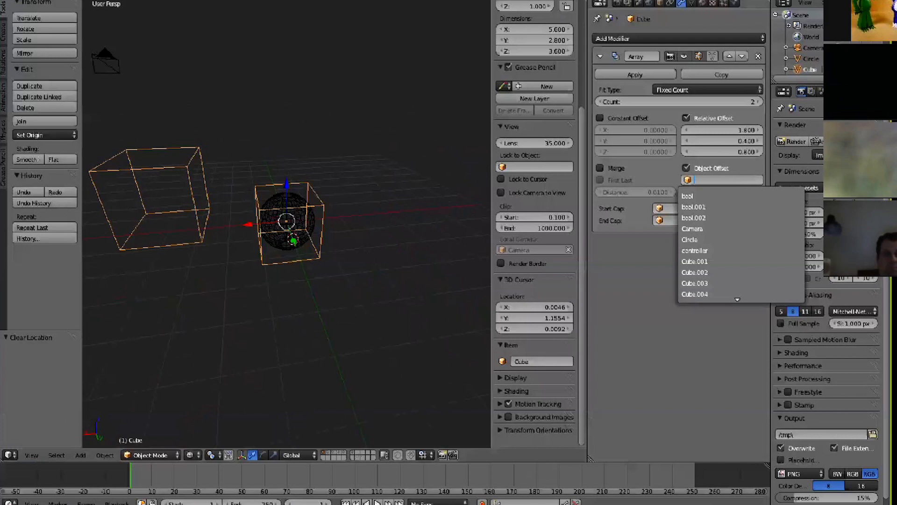
type("con")
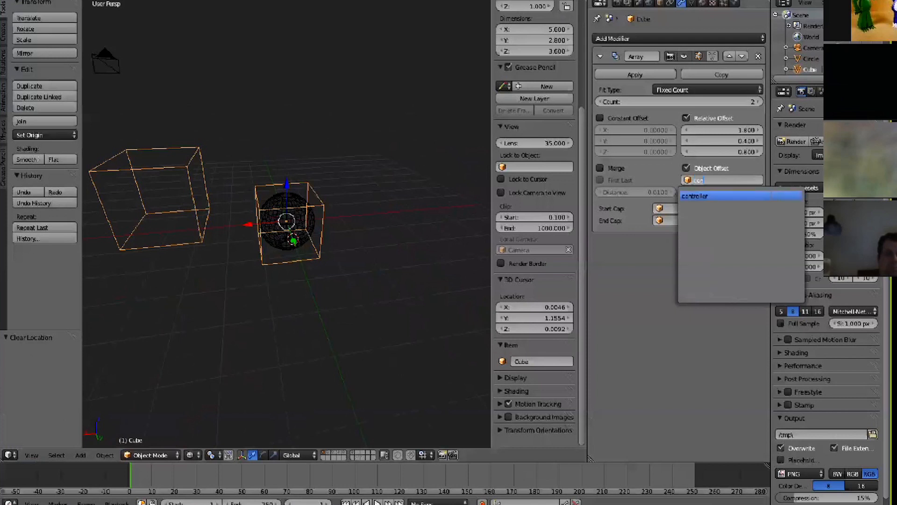
key("Return")
Return the viewport to solid shading and try moving the controller sphere to test its effect on the arrayed cube.
right_click(292, 236)
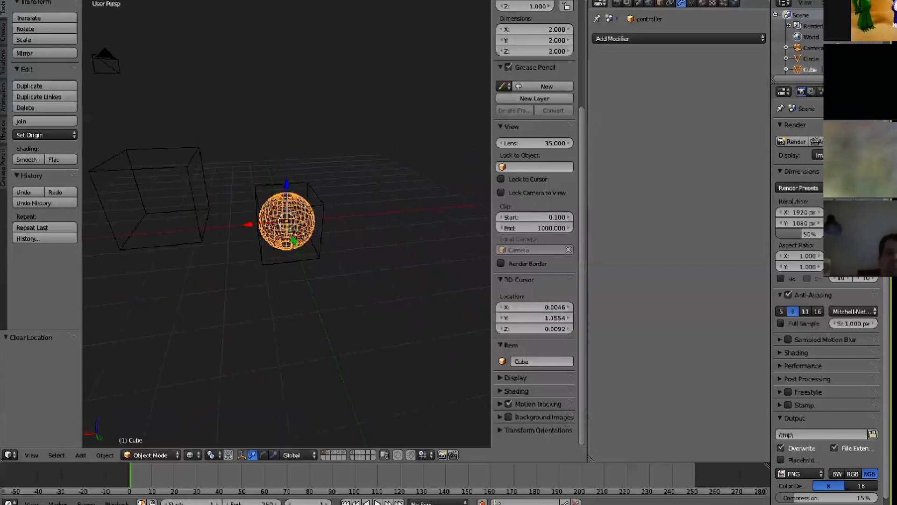
key("z")
key("g")
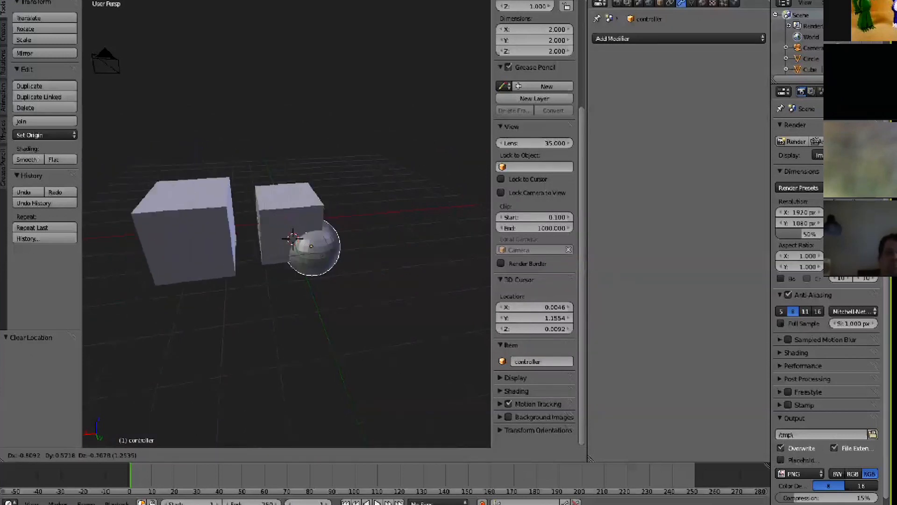
key("Escape")
middle_click_drag(293, 239, 171, 229)
key("g")
key("Escape")
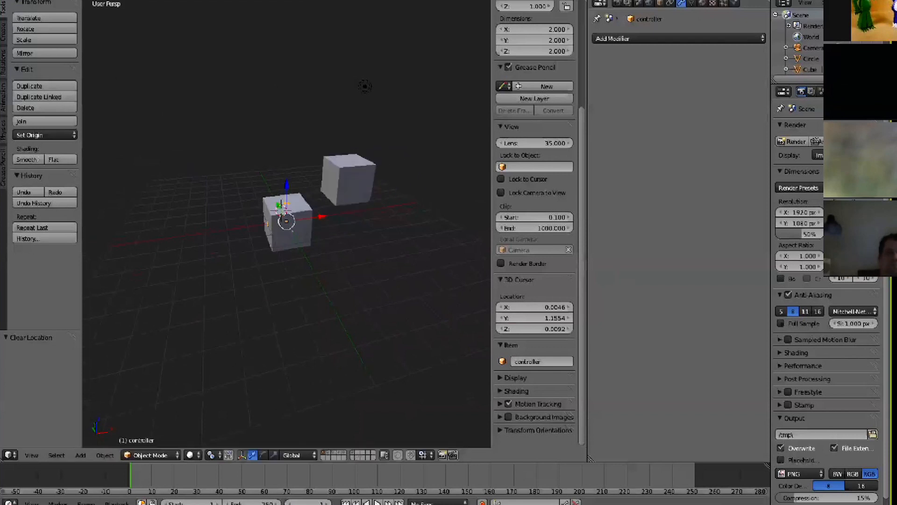
middle_click_drag(292, 231, 281, 230)
scroll(287, 227, "down", 4)
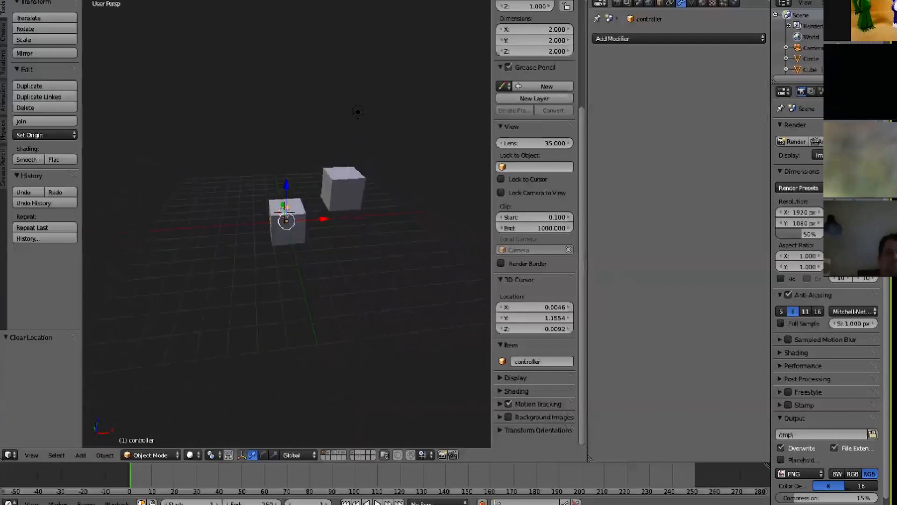
Select the arrayed cube and set its Array modifier count to 43.
right_click_drag(326, 187, 331, 185)
key("Escape")
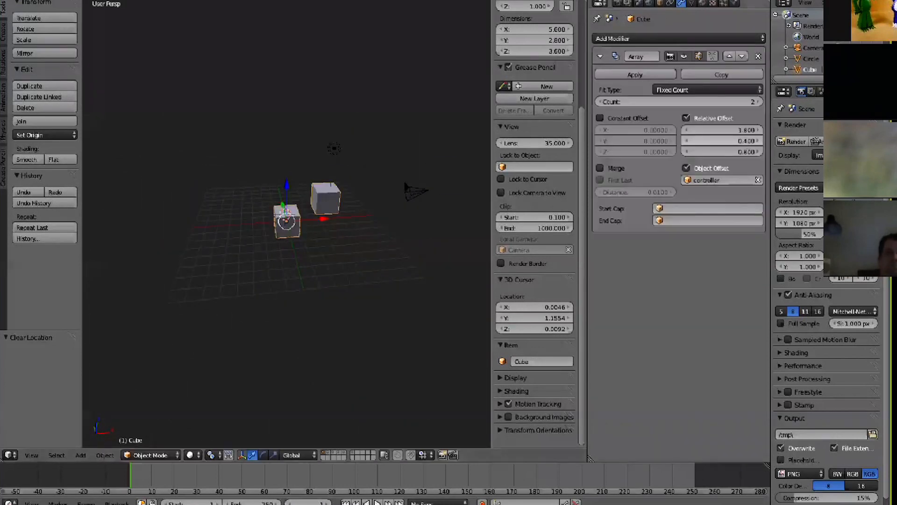
left_click_drag(701, 102, 743, 101)
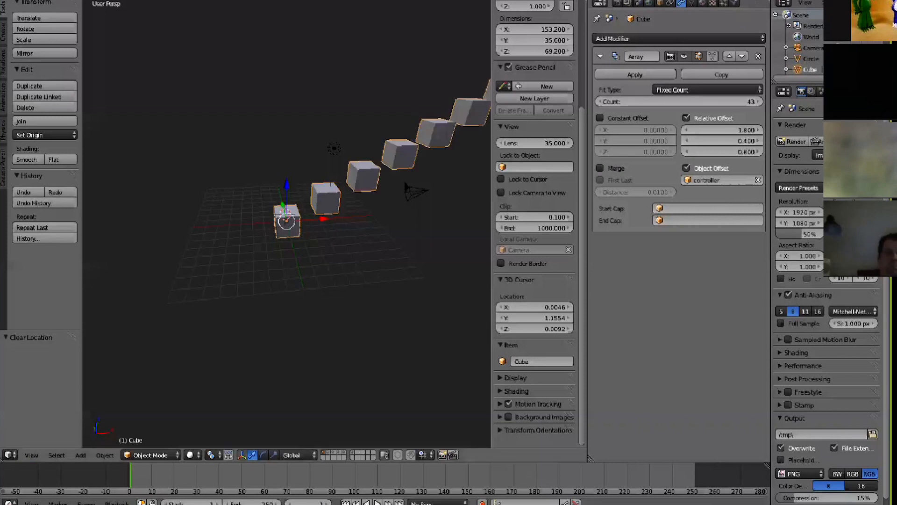
Move the controller sphere about -5.5 along X, then back about 2.0, to redirect the chain of array copies.
key("g")
key("Escape")
right_click(285, 221)
key("g")
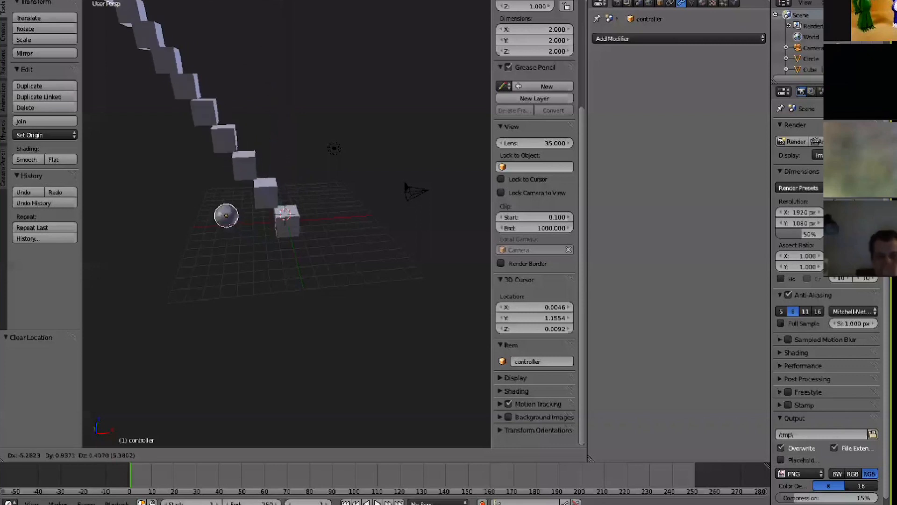
left_click(217, 207)
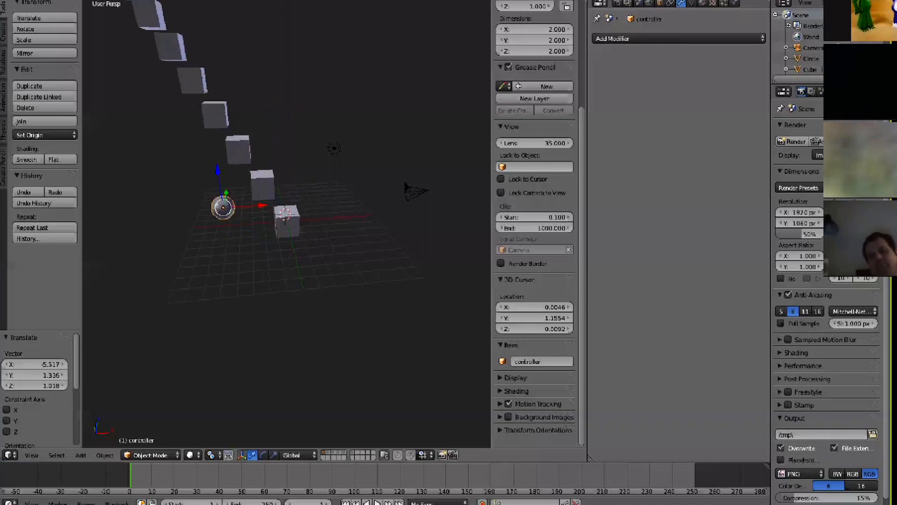
key("g")
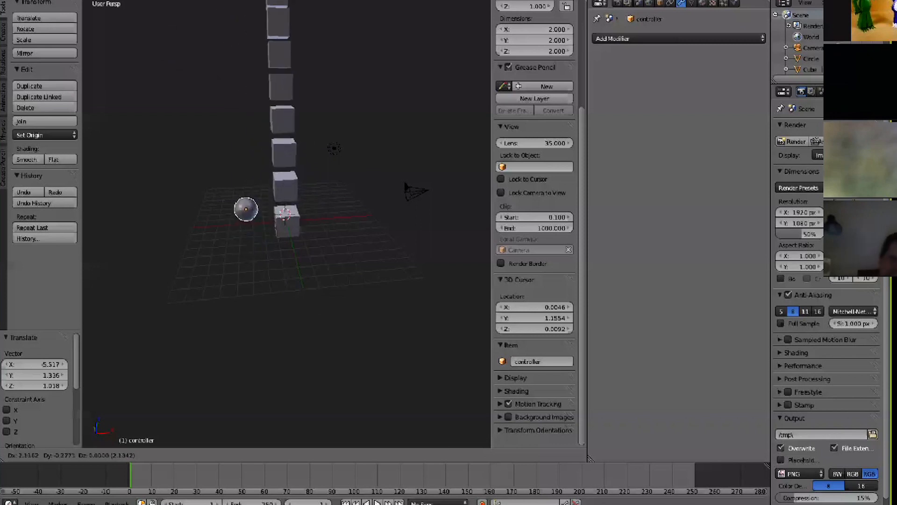
left_click(246, 208)
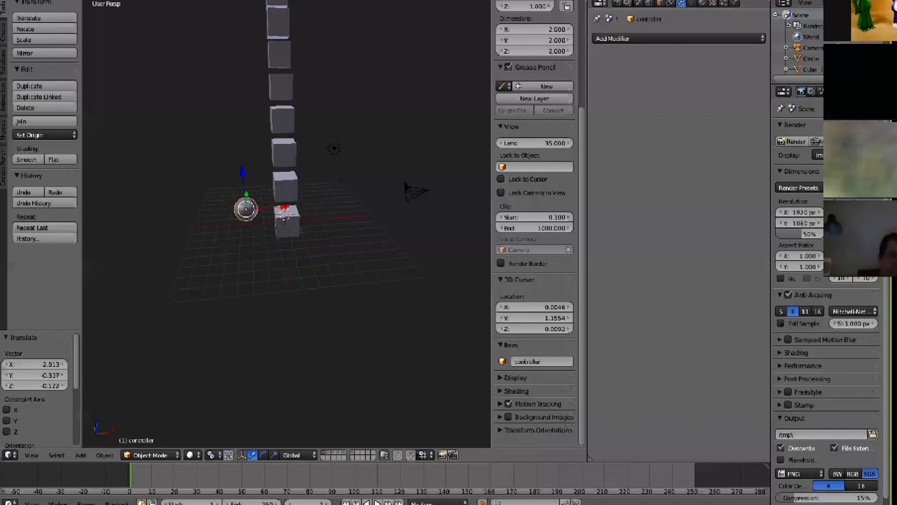
Trackball-rotate the controller sphere by about -38.4° and -17.2°, and shift it about -0.49 along X to twist the cube chain.
key("p")
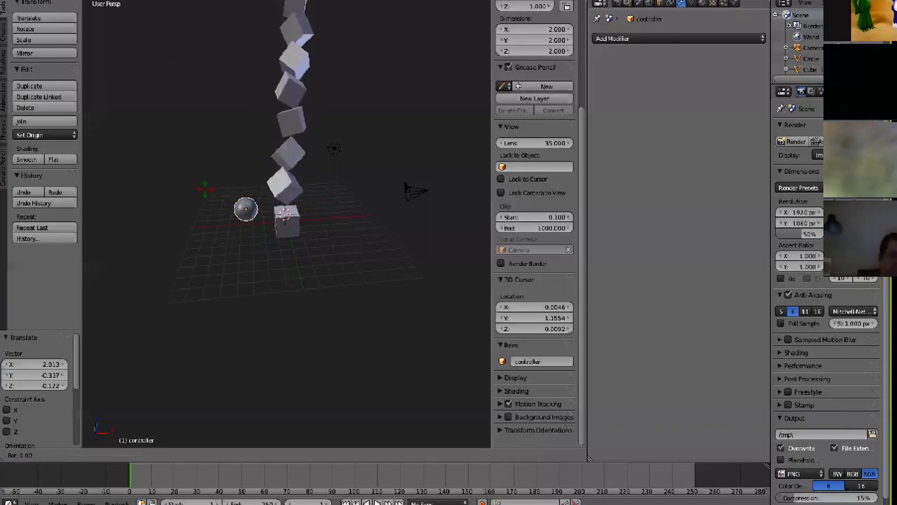
key("r")
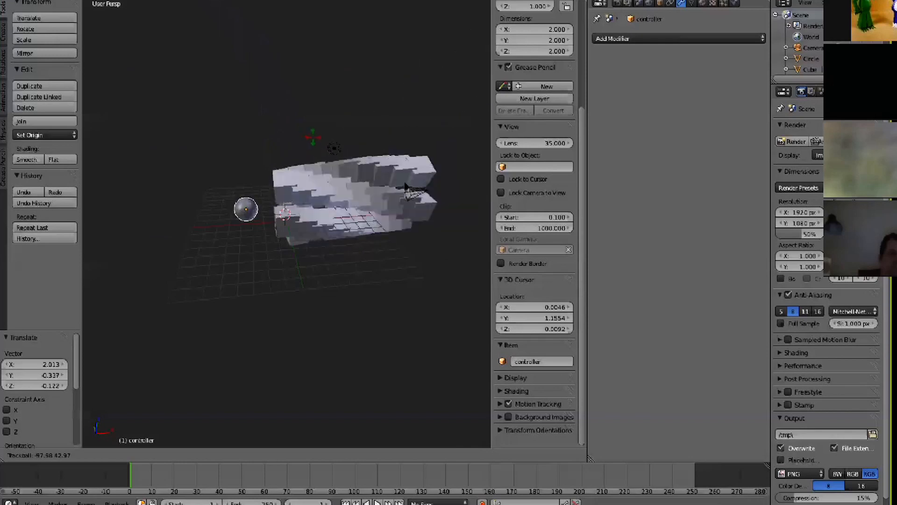
left_click(302, 149)
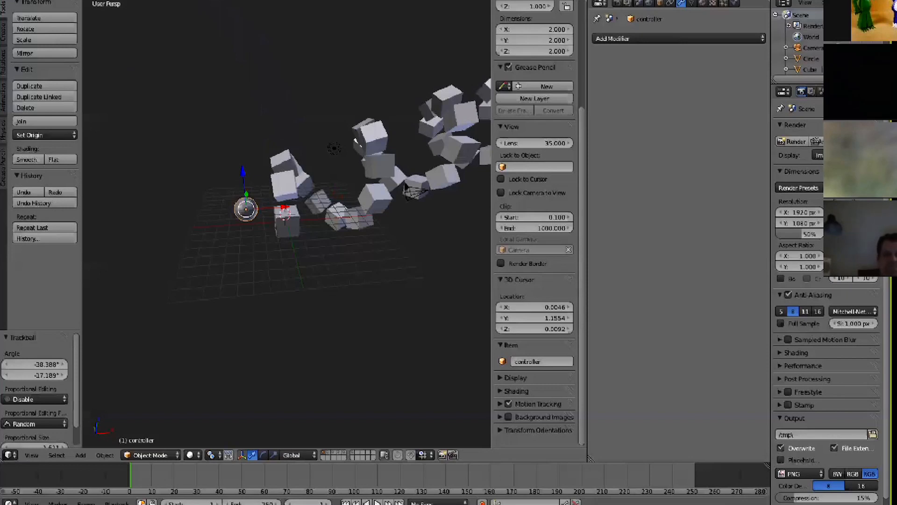
key("g")
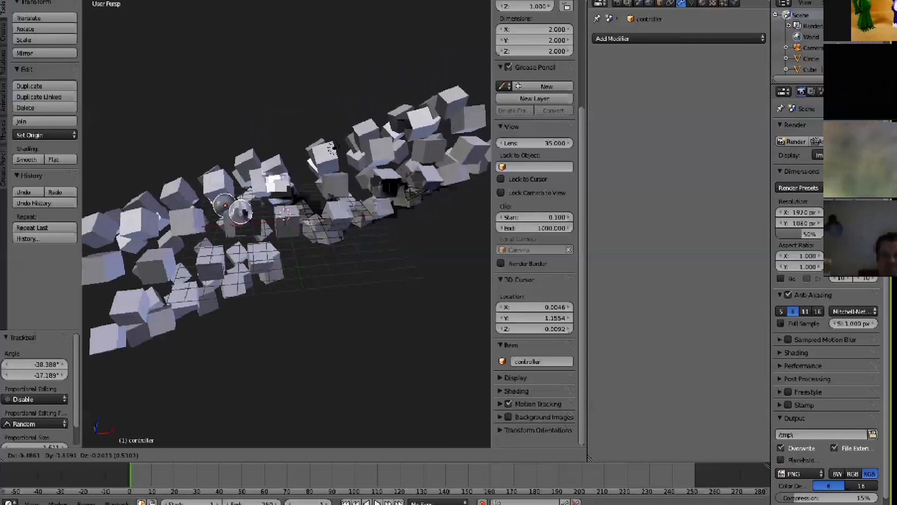
key("Return")
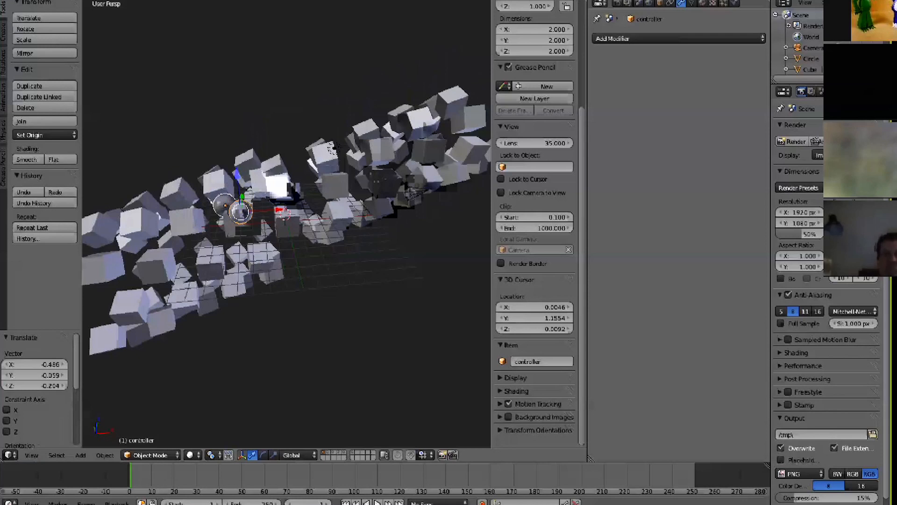
Display layer 2 in front view with the side panels hidden, and enter Edit Mode on the cube with the Mirror modifier.
key("KP_1")
key("2")
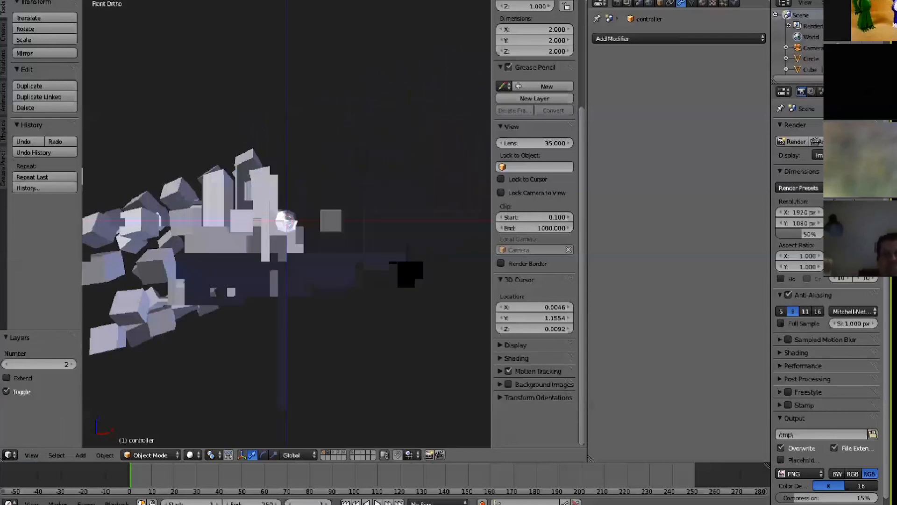
scroll(286, 220, "up", 2)
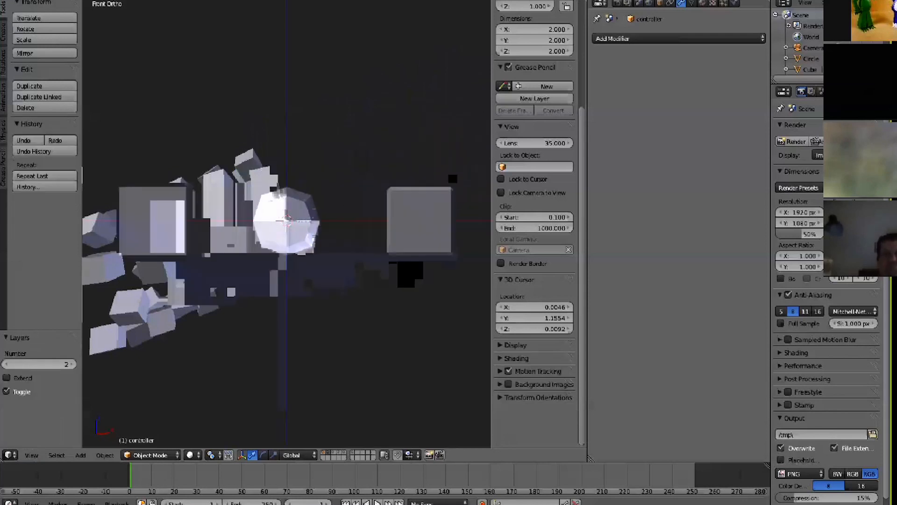
key("t")
key("n")
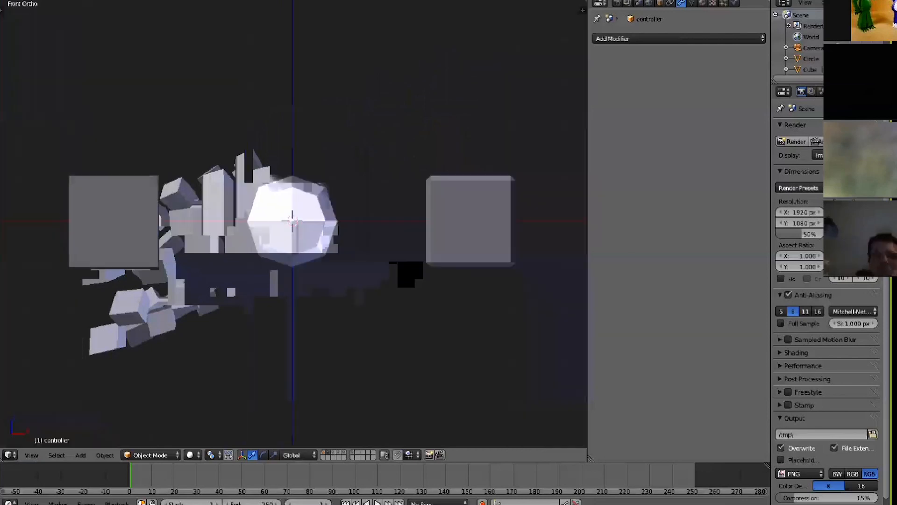
middle_click_drag(293, 221, 366, 220, "shift")
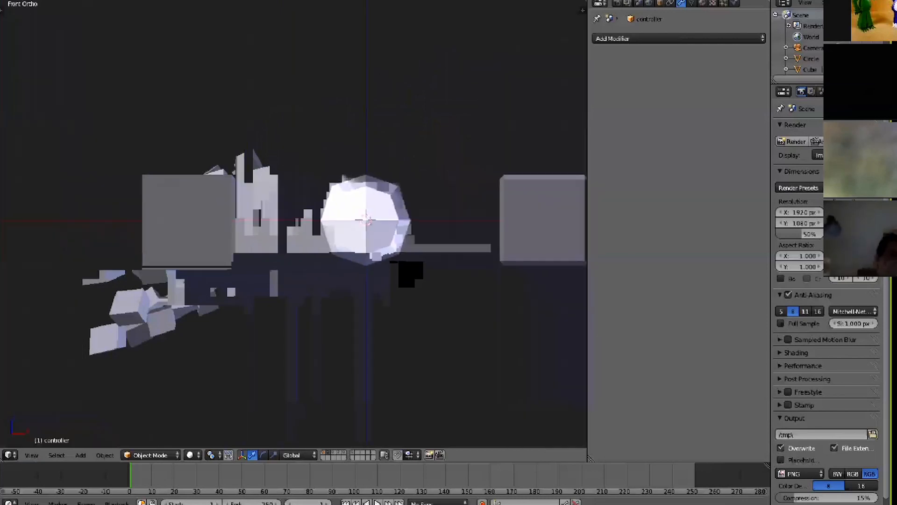
right_click(187, 220)
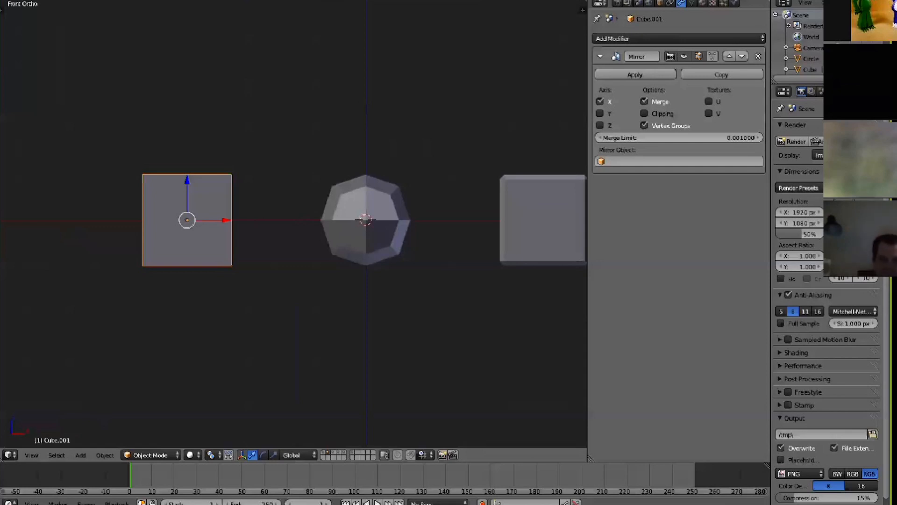
key("Tab")
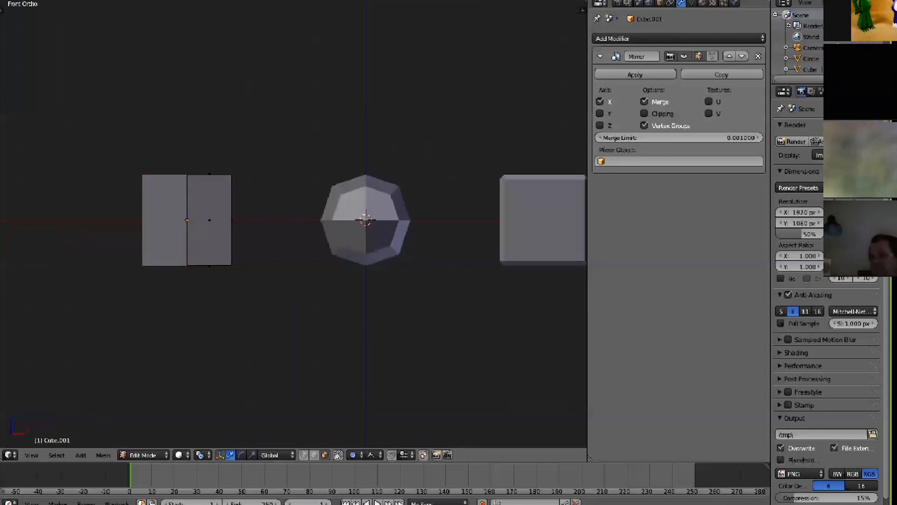
Examine the mirrored cube's real half and mirrored half in wireframe and solid shading, in both Edit and Object Mode.
middle_click_drag(187, 219, 295, 205, "shift")
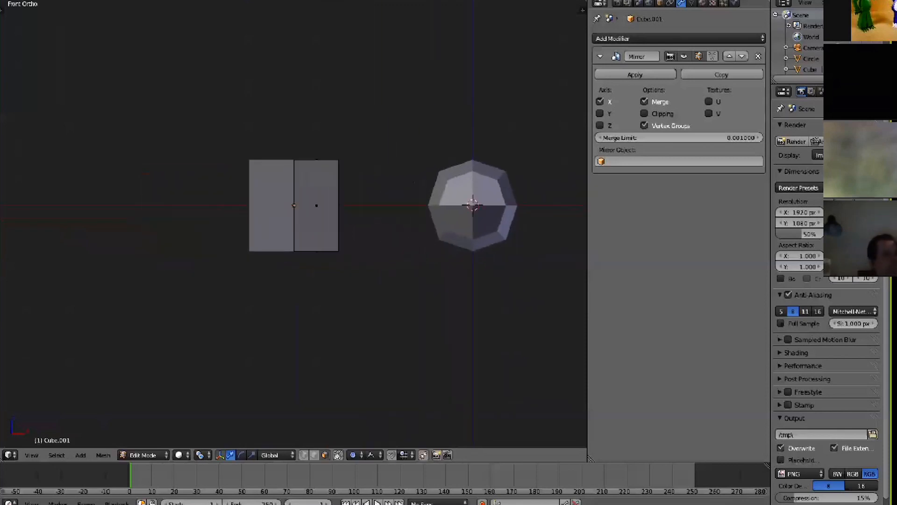
scroll(295, 204, "down", 2)
scroll(295, 205, "up", 3)
key("z")
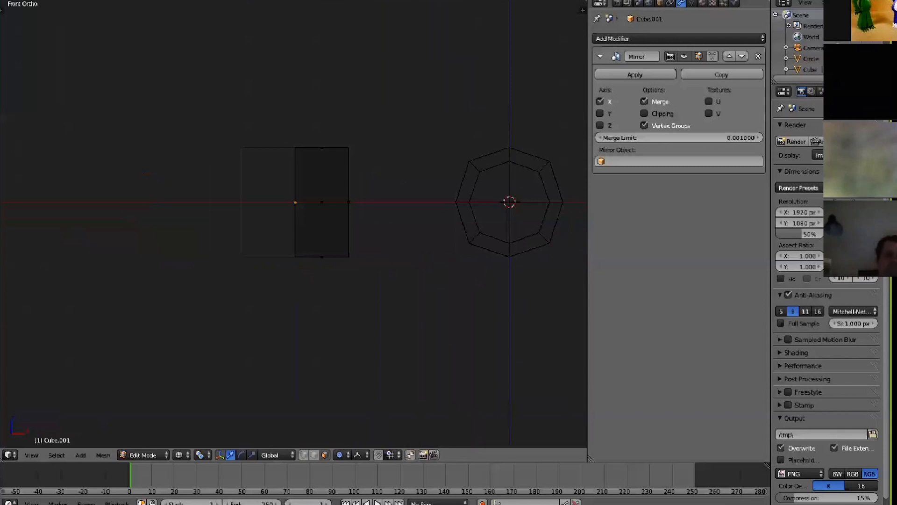
key("Tab")
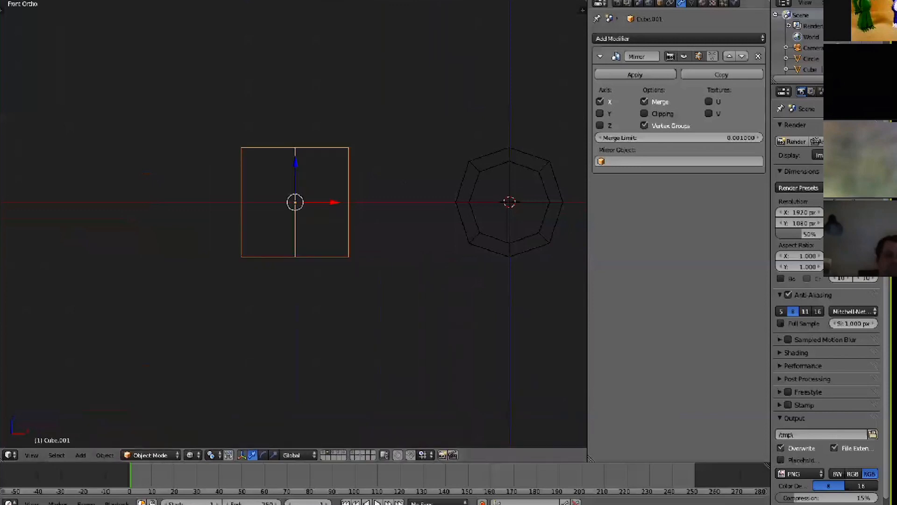
key("z")
middle_click_drag(327, 224, 275, 258)
key("Tab")
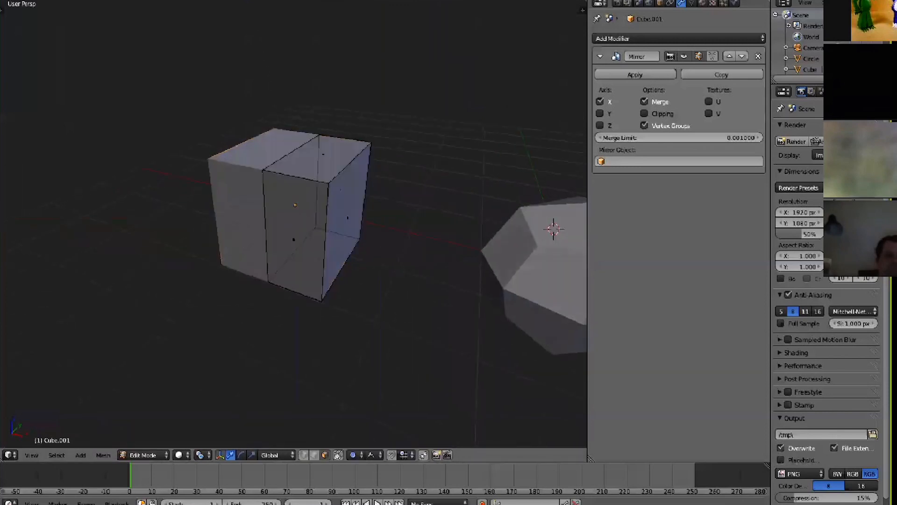
Using vertex selection, try moving the upper front corner of the mirrored cube with and without proportional editing.
right_click(332, 184)
key("ctrl+Tab")
left_click(321, 158)
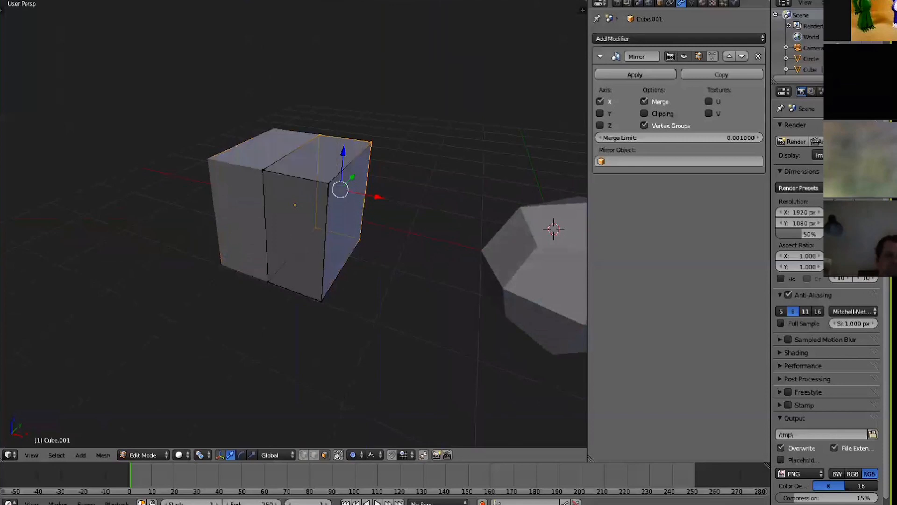
right_click(329, 183)
key("g")
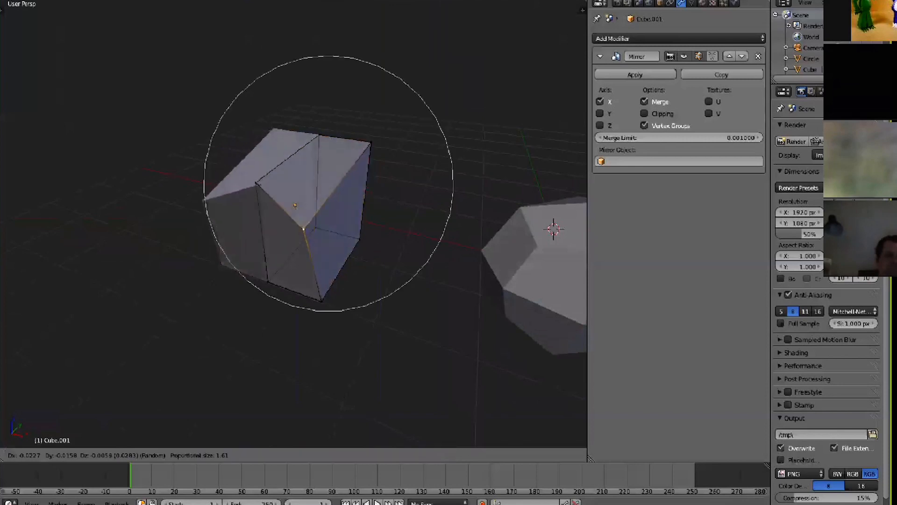
key("Escape")
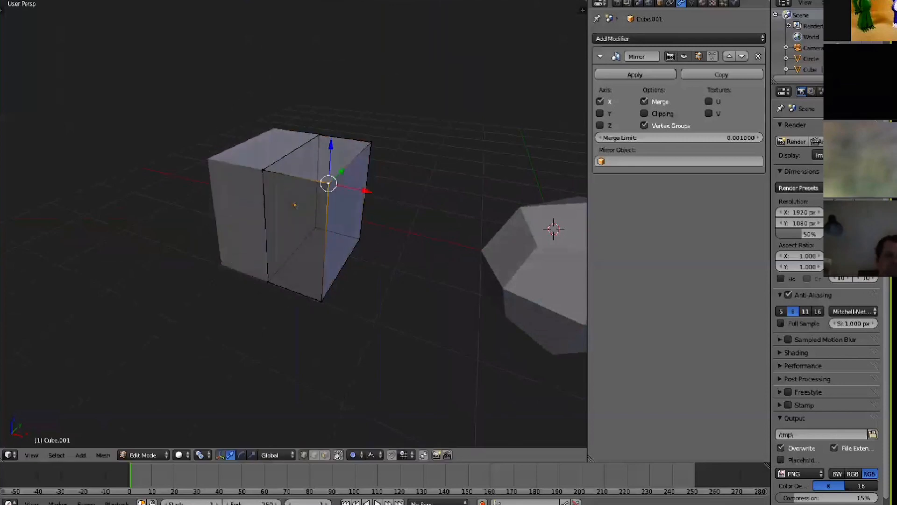
key("g")
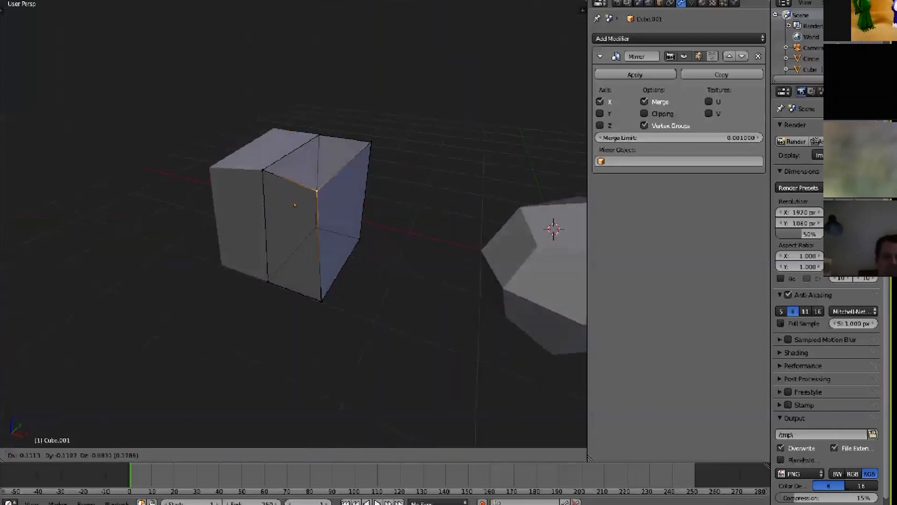
key("Escape")
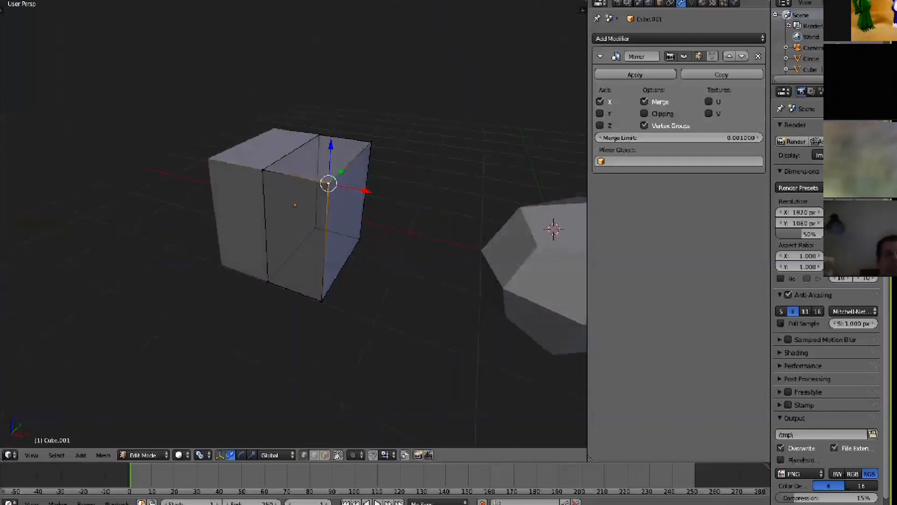
Reshape the mirrored cube by pulling its upper front corner inward, upper back corner up and outward, and lower front corner inward.
middle_click_drag(337, 211, 365, 183)
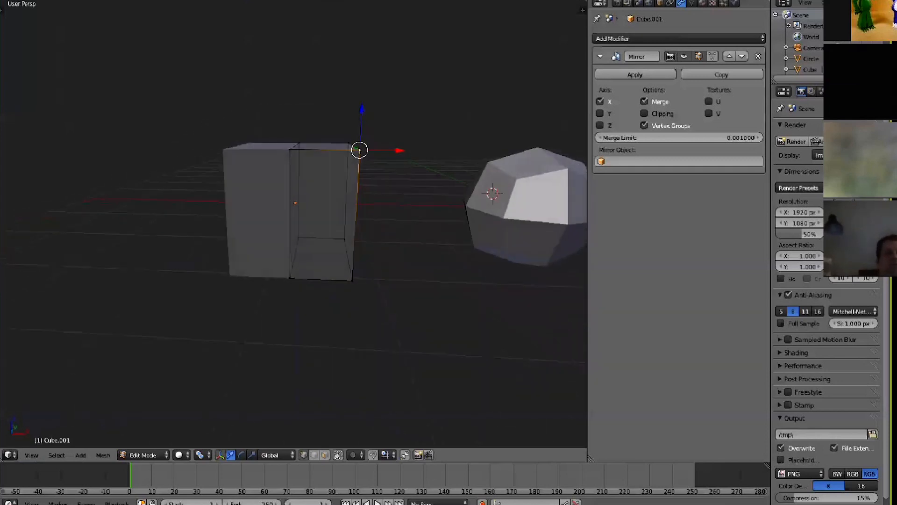
key("g")
key("Return")
key("g")
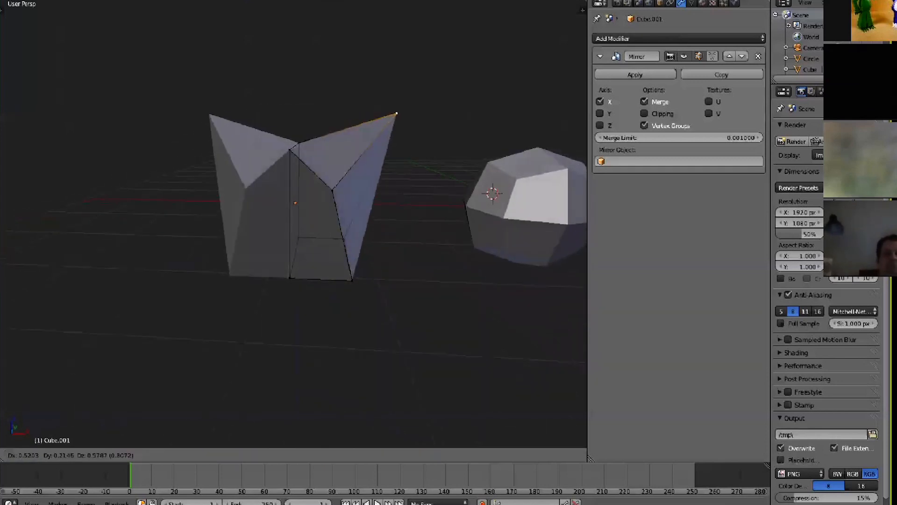
key("Return")
right_click(352, 280)
key("g")
left_click(326, 249)
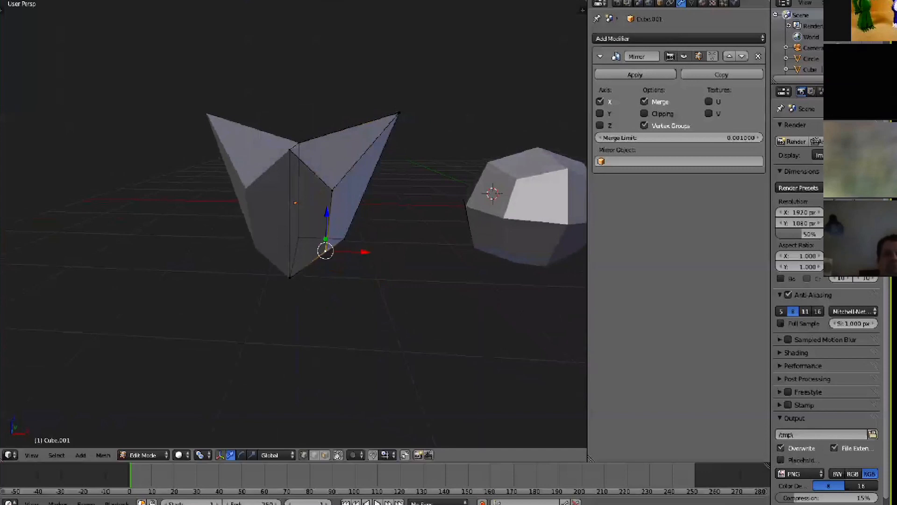
middle_click_drag(326, 249, 262, 248)
key("Tab")
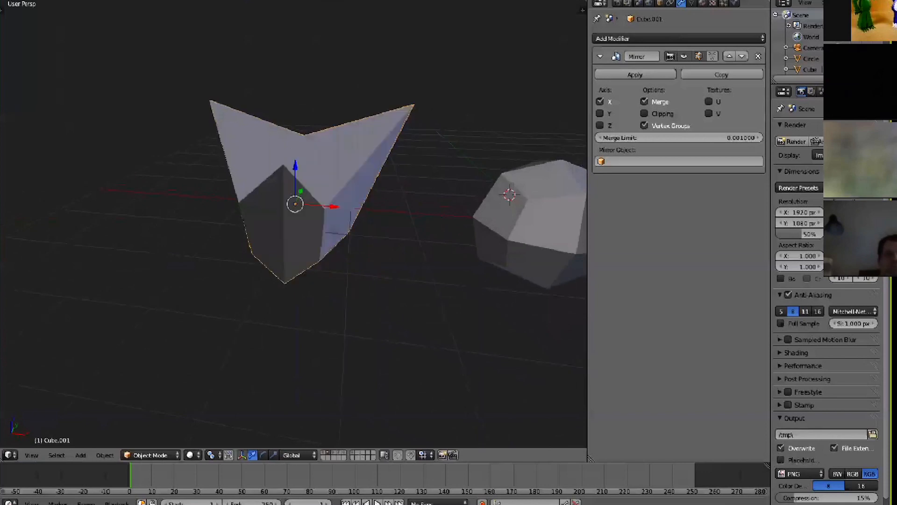
Enable the Y and Z axes in the reshaped cube's Mirror modifier and return to Object Mode.
key("Tab")
middle_click_drag(337, 255, 256, 258)
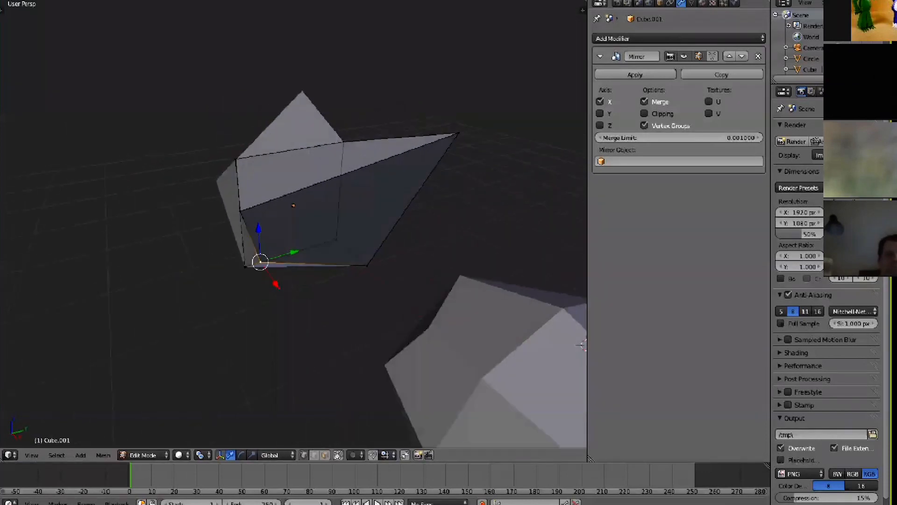
left_click(599, 113)
middle_click_drag(581, 356, 583, 324)
left_click(600, 125)
middle_click_drag(538, 224, 298, 173)
key("Tab")
Select the cube with the Subsurf modifier and examine its original cage around the smoothed shape in Edit Mode.
scroll(294, 224, "up", 2)
scroll(295, 224, "down", 2)
right_click(334, 189)
scroll(334, 190, "down", 1)
key("Tab")
key("a")
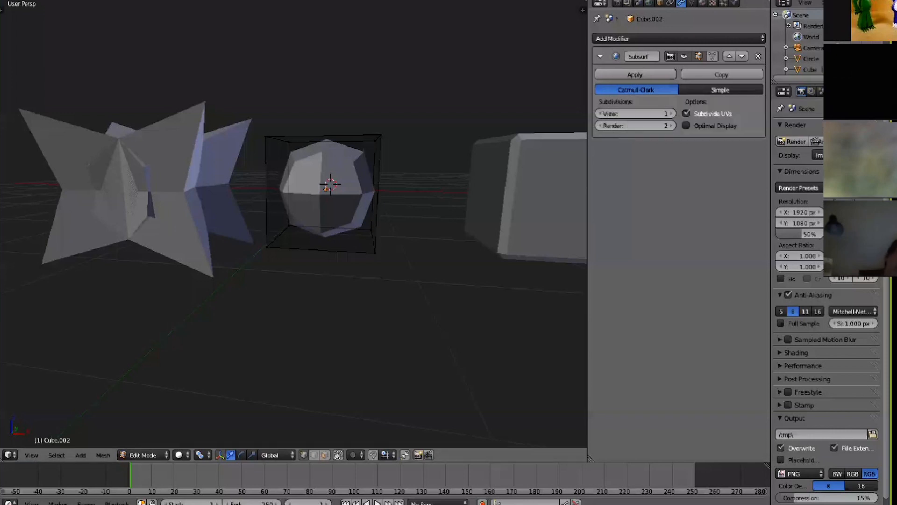
middle_click_drag(327, 210, 308, 232)
key("Tab")
scroll(308, 232, "down", 3)
scroll(308, 232, "up", 2)
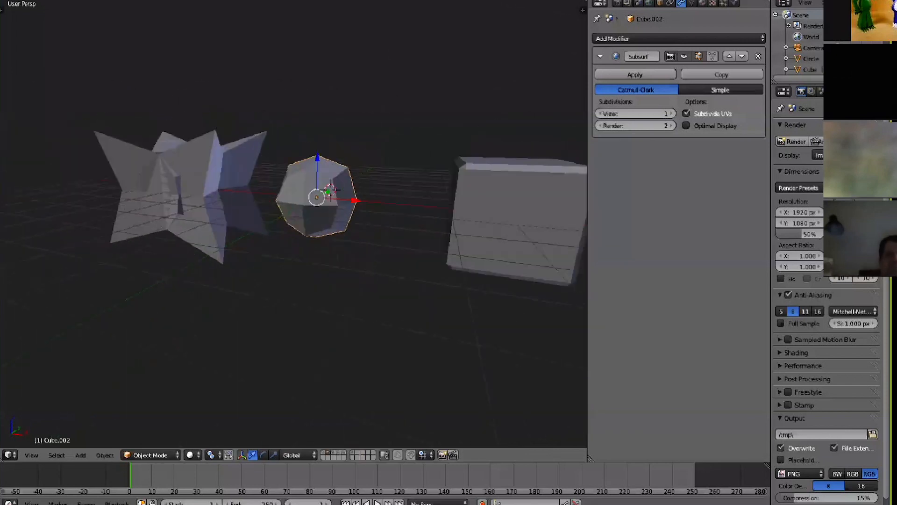
scroll(308, 232, "up", 1)
middle_click_drag(489, 225, 453, 191)
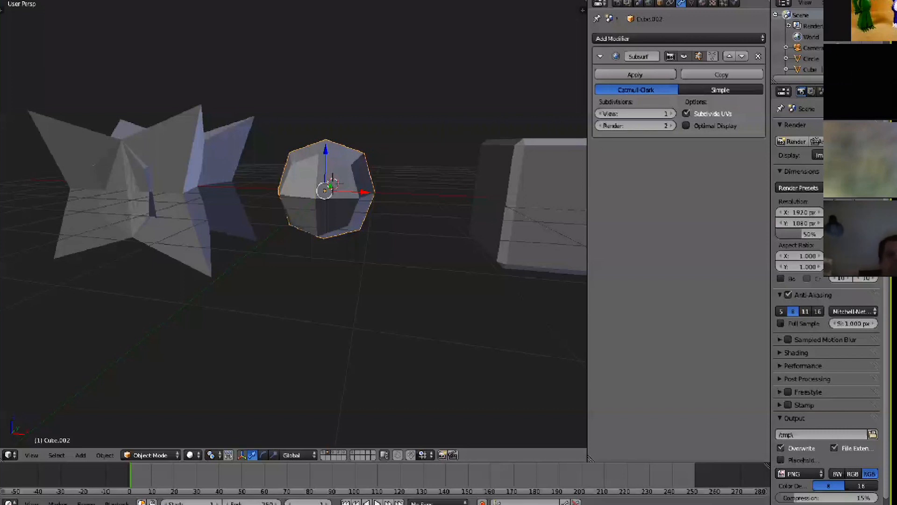
scroll(293, 224, "up", 2)
scroll(293, 224, "down", 3)
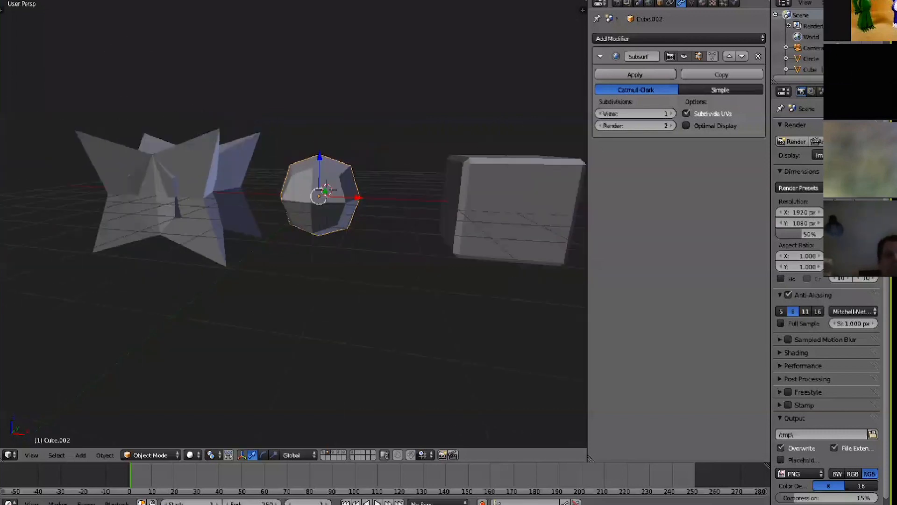
Select the cube with the Bevel modifier, try a bevel width of 0.0040, then set width 0.1620 and 11 segments.
middle_click_drag(293, 224, 261, 243)
right_click(312, 206)
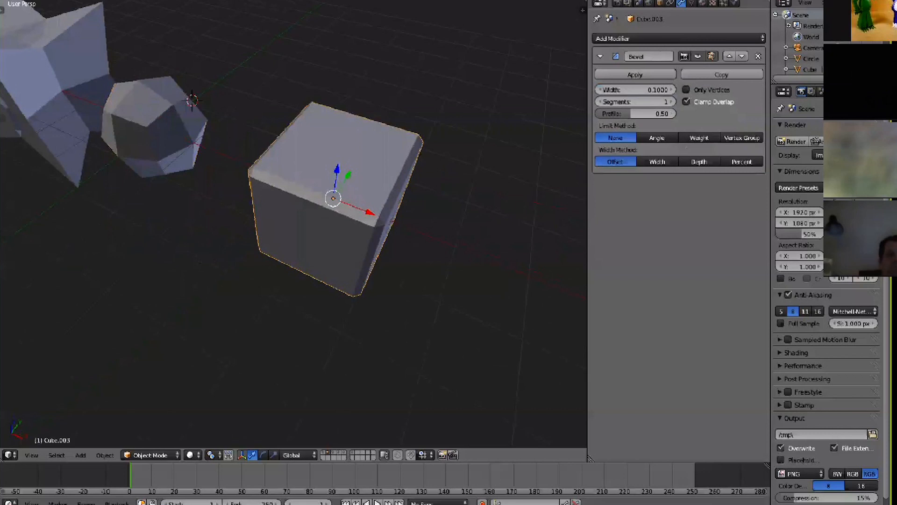
scroll(293, 224, "up", 3)
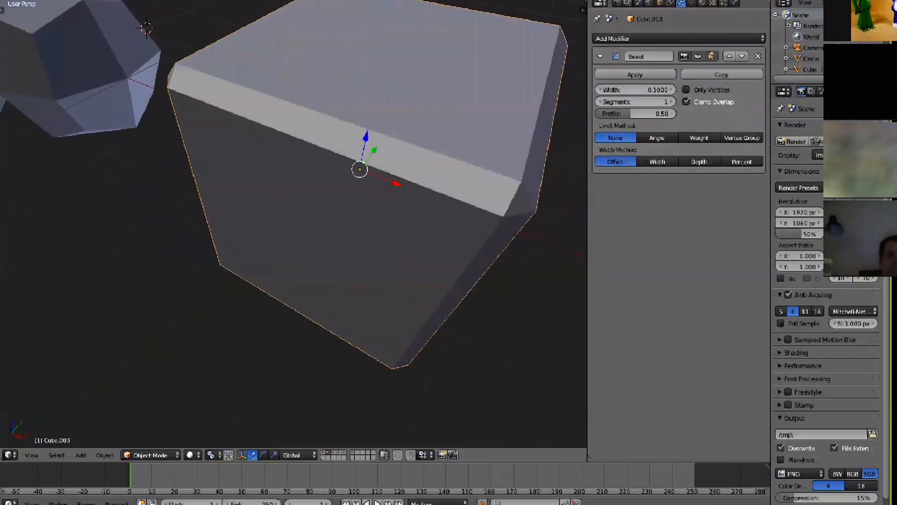
middle_click_drag(369, 234, 351, 234)
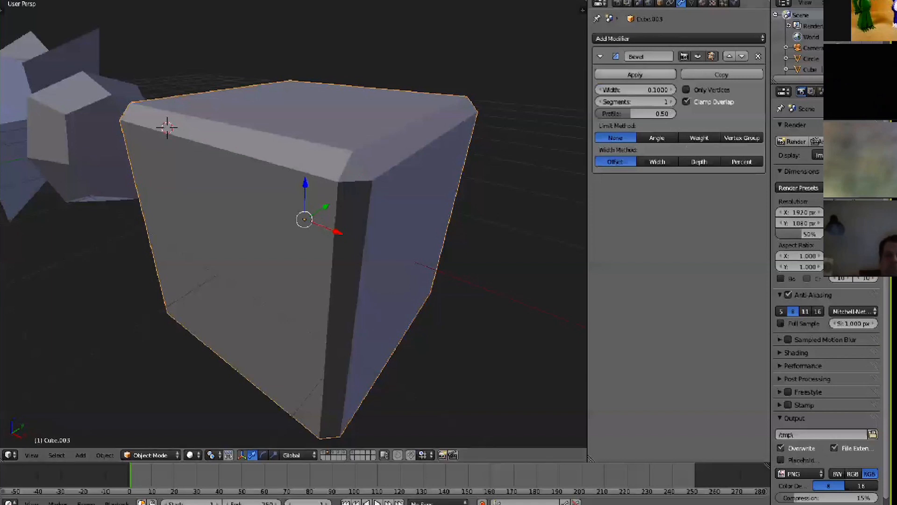
left_click_drag(636, 90, 600, 89)
mouse_move(412, 196)
middle_mouse_down()
mouse_move(337, 206)
mouse_move(424, 186)
mouse_move(417, 186)
middle_mouse_up()
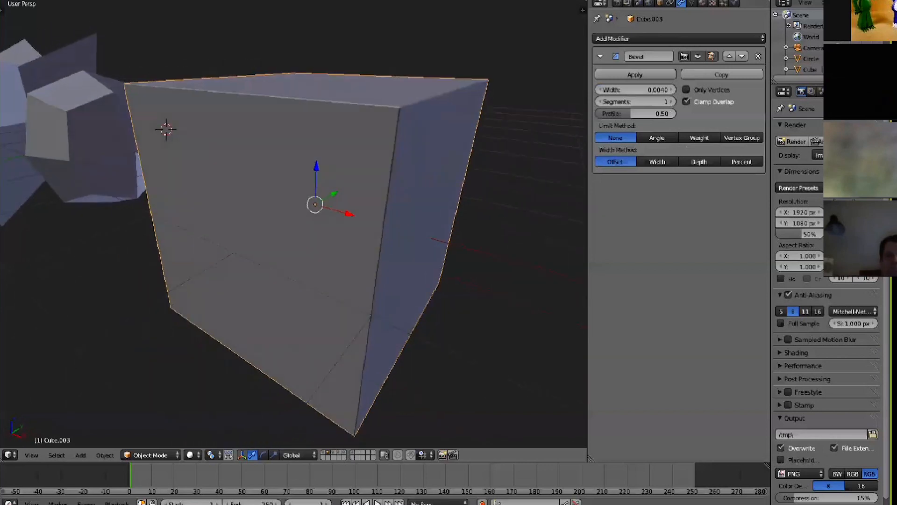
left_click_drag(635, 89, 690, 89)
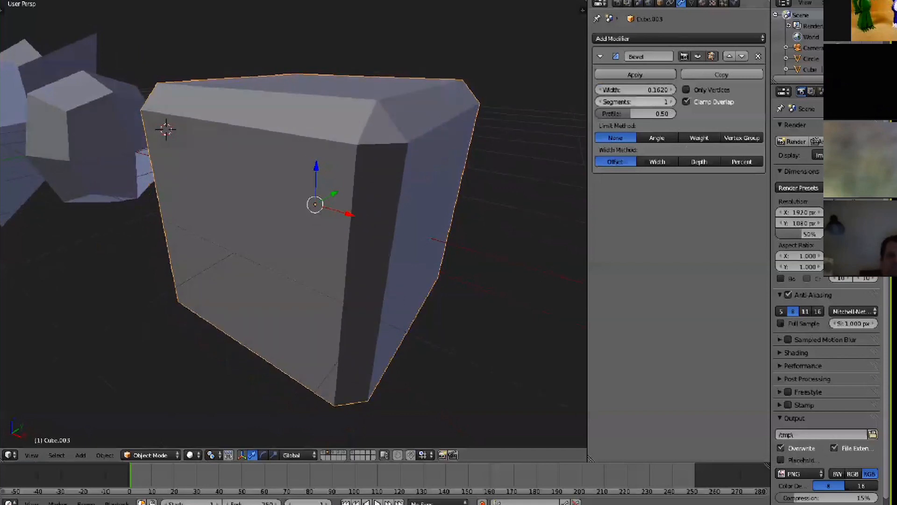
left_click_drag(636, 102, 654, 101)
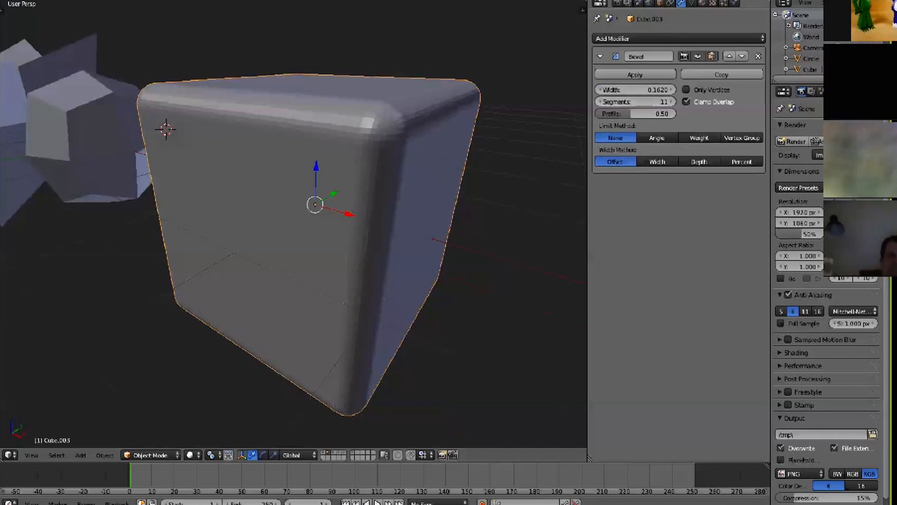
Restrict the cube's bevel to only vertices, with 1 segment and a width of 0.8060.
left_click(686, 89)
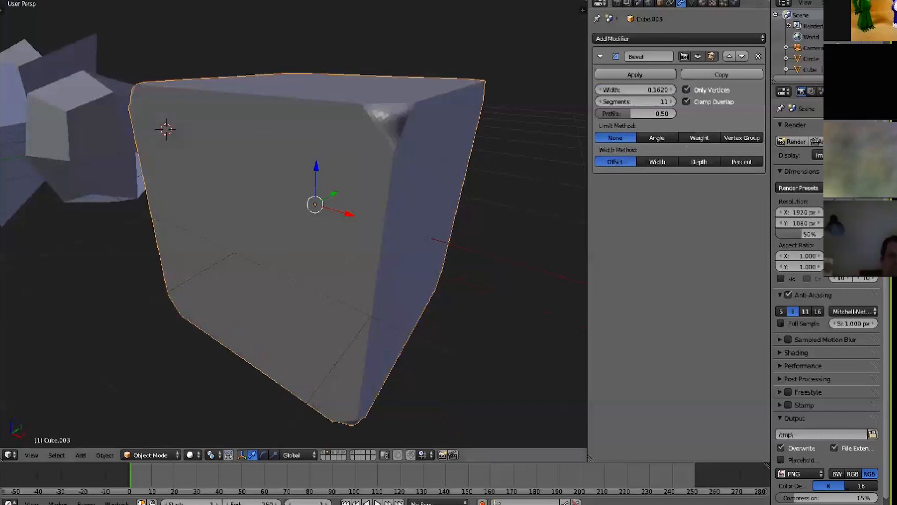
left_click_drag(639, 101, 684, 89)
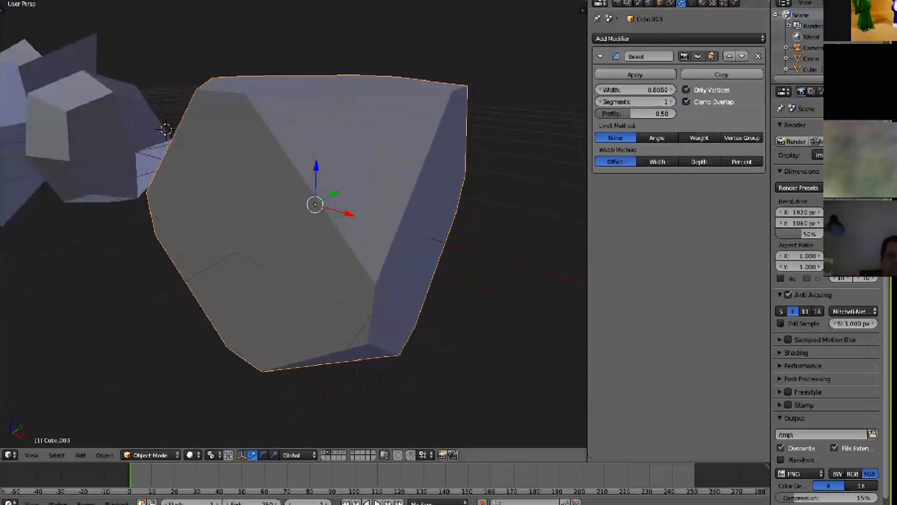
mouse_move(346, 205)
middle_mouse_down()
mouse_move(353, 285)
mouse_move(350, 173)
mouse_move(348, 222)
middle_mouse_up()
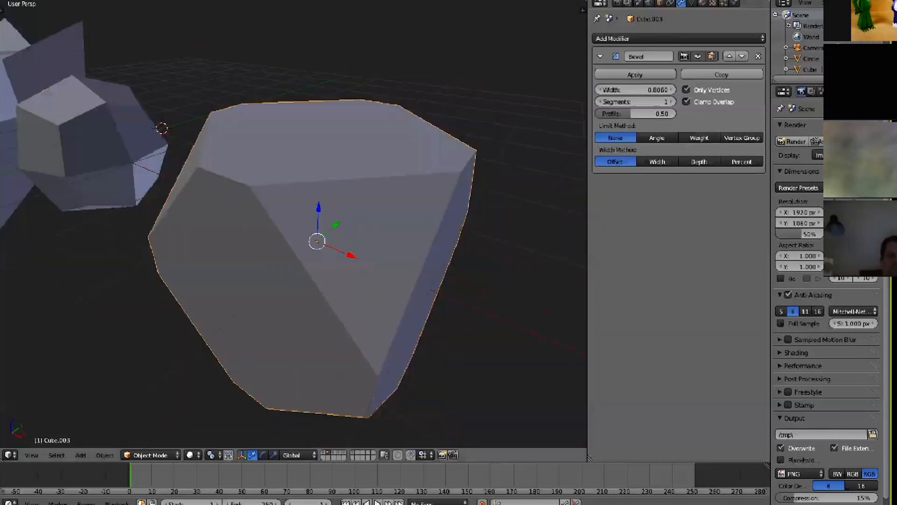
Switch to the layer with the Cast examples, select the rounded upper cube and check its original mesh in Edit Mode.
scroll(310, 235, "down", 2)
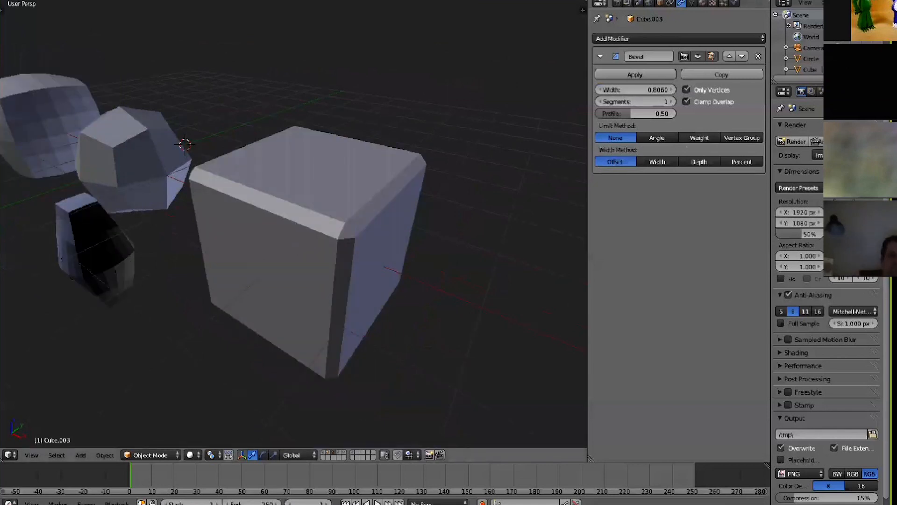
key("KP_1")
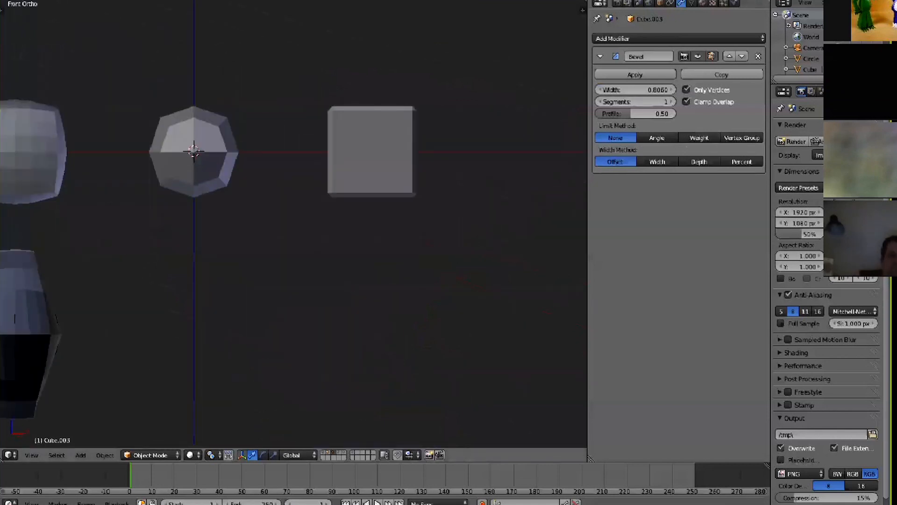
middle_click_drag(187, 234, 482, 164, "shift")
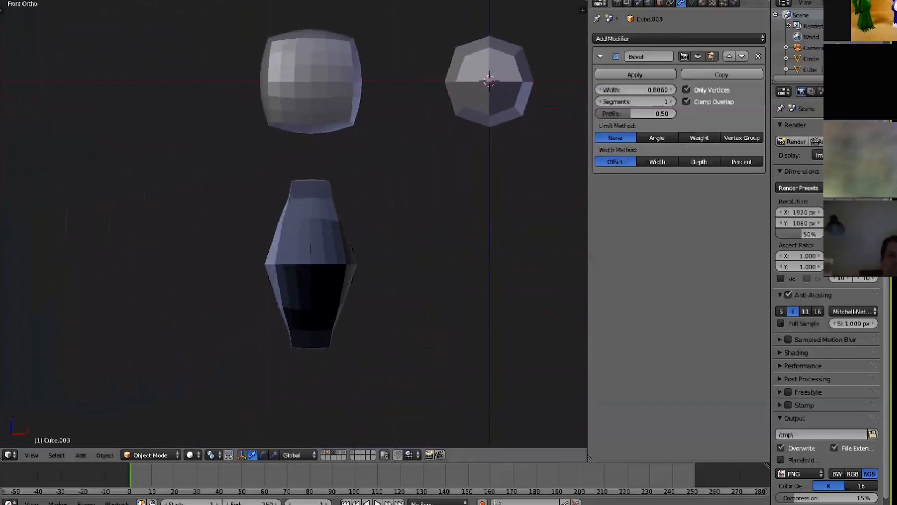
scroll(293, 224, "down", 2)
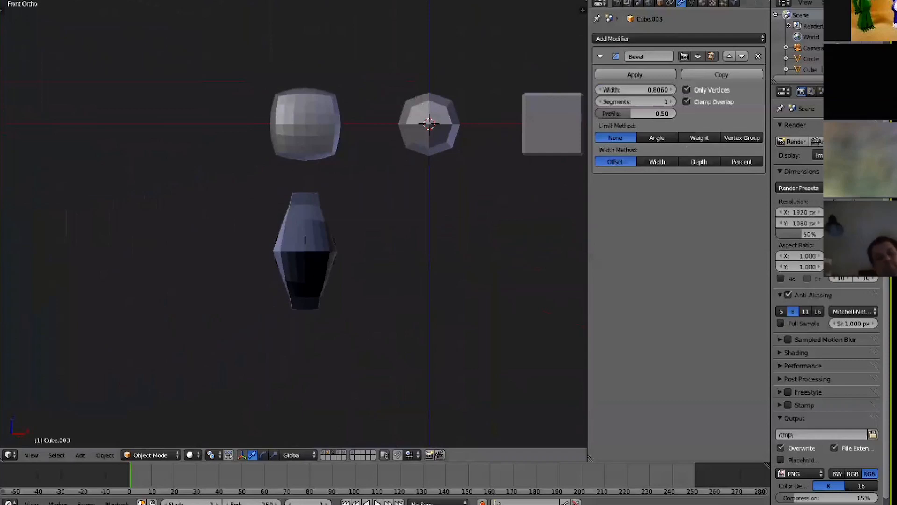
right_click(304, 124)
key("shift+Tab")
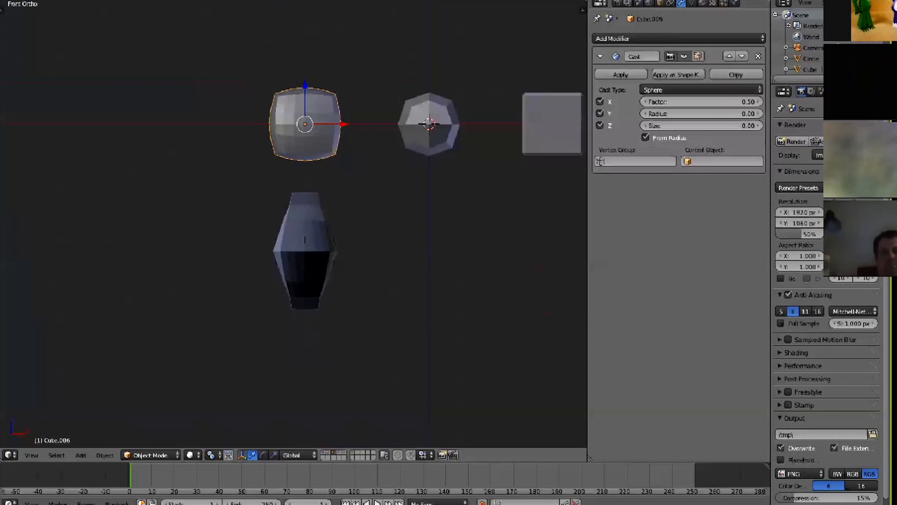
key("Tab")
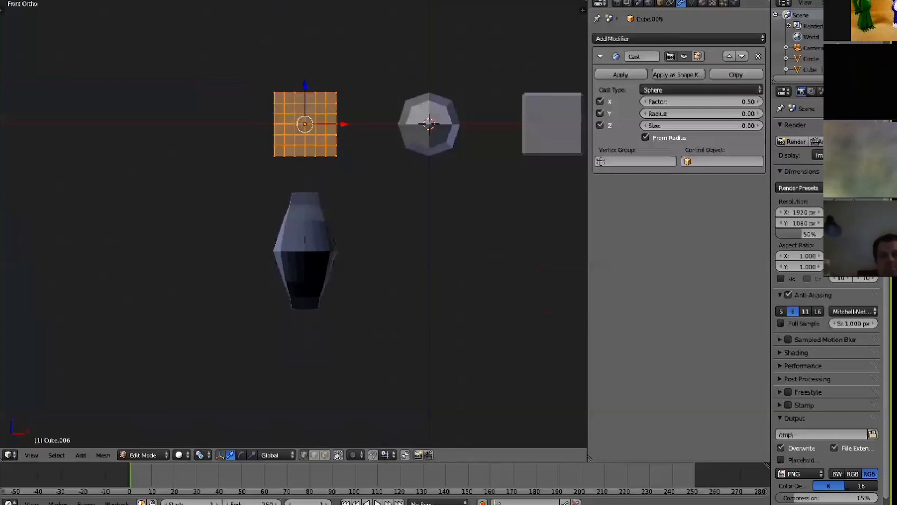
key("Tab")
Examine the upper Cast cube in solid and wireframe shading, comparing its rounded shape with the original subdivided mesh.
middle_click_drag(322, 187, 335, 204)
scroll(299, 201, "down", 1)
scroll(299, 201, "up", 3)
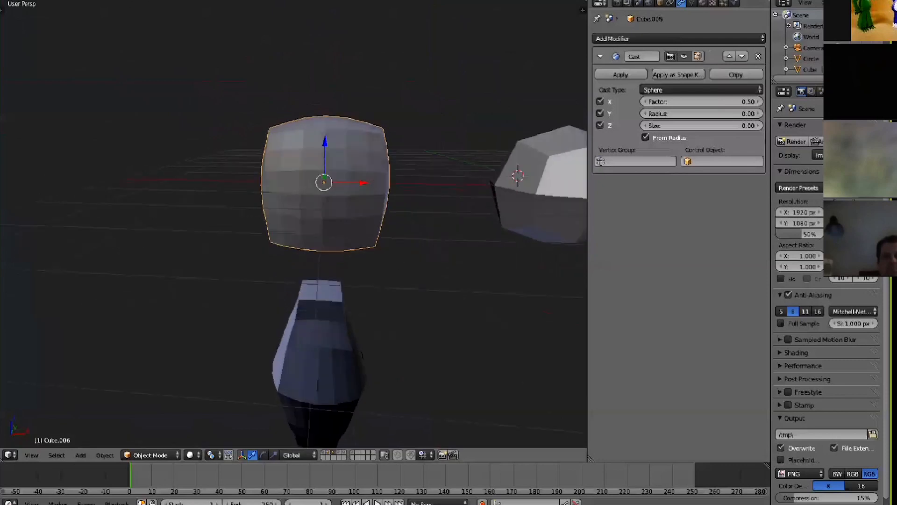
key("z")
key("z")
key("z")
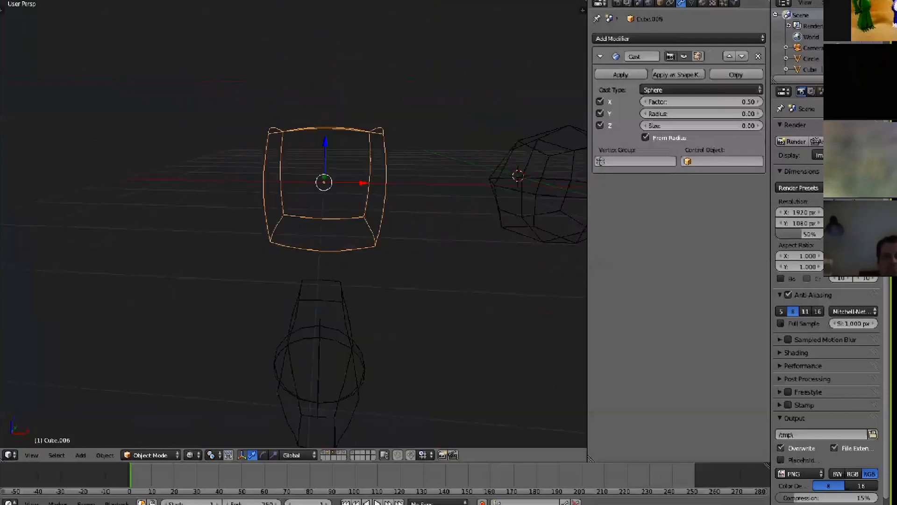
scroll(324, 187, "down", 5)
scroll(324, 187, "up", 5)
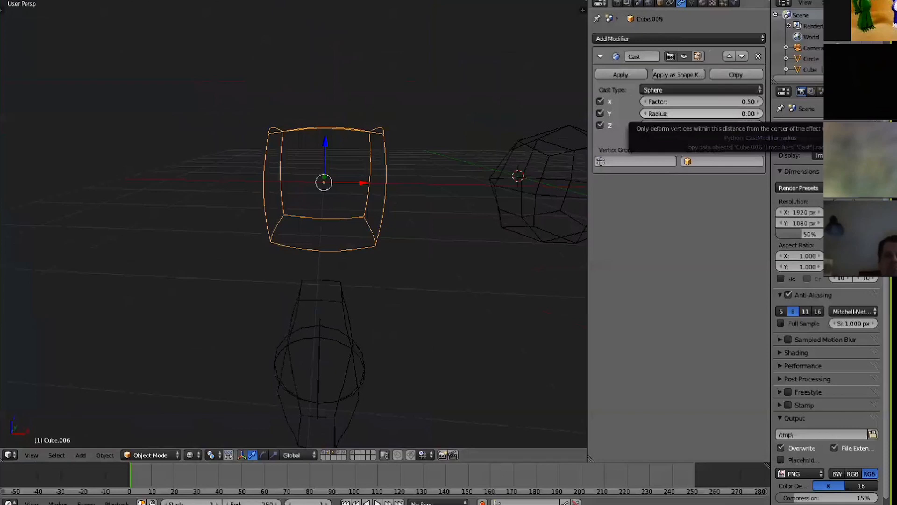
key("Tab")
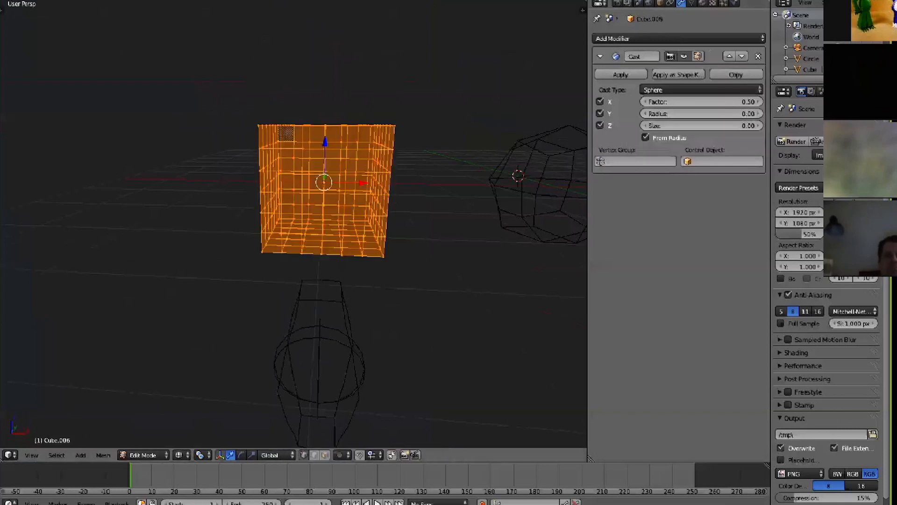
key("Tab")
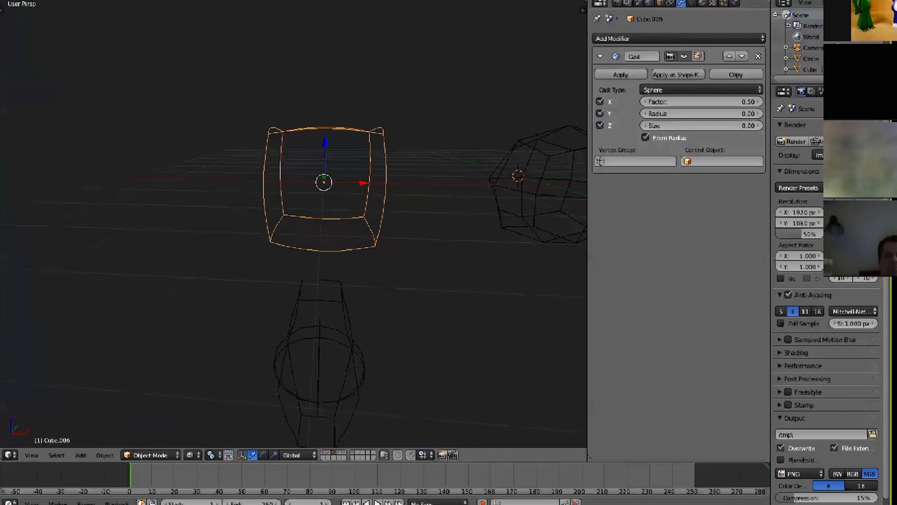
key("KP_1")
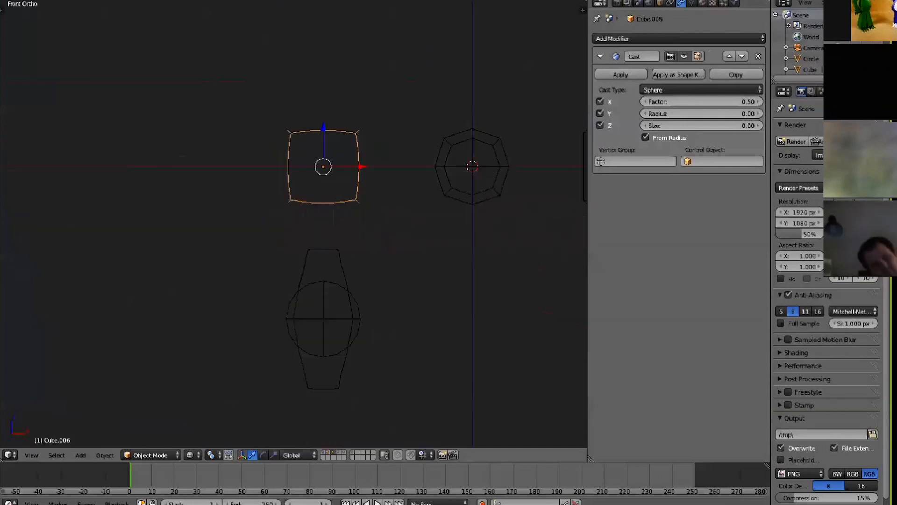
key("z")
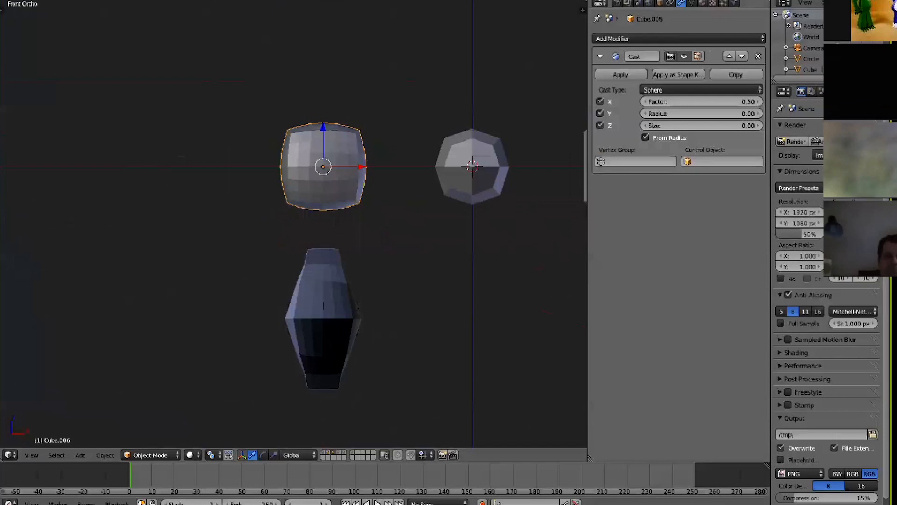
key("z")
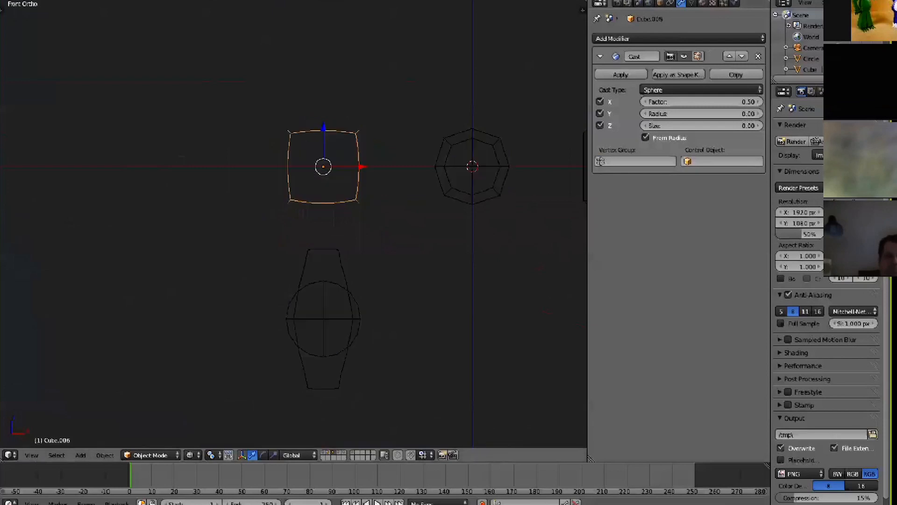
Compare the tall lower mesh with its Cast modifier hidden and shown in the viewport, inspecting its spherical control Empty.
right_click(349, 295)
right_click(348, 295)
key("z")
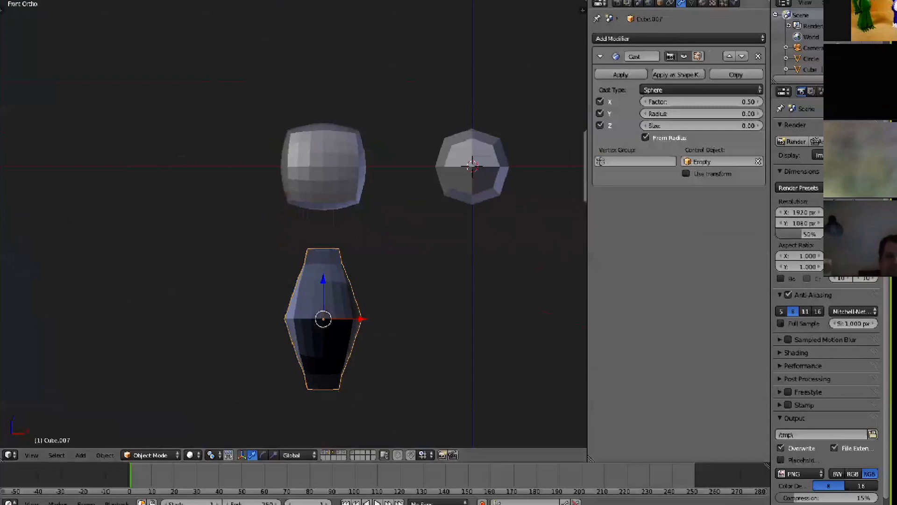
left_click(684, 56)
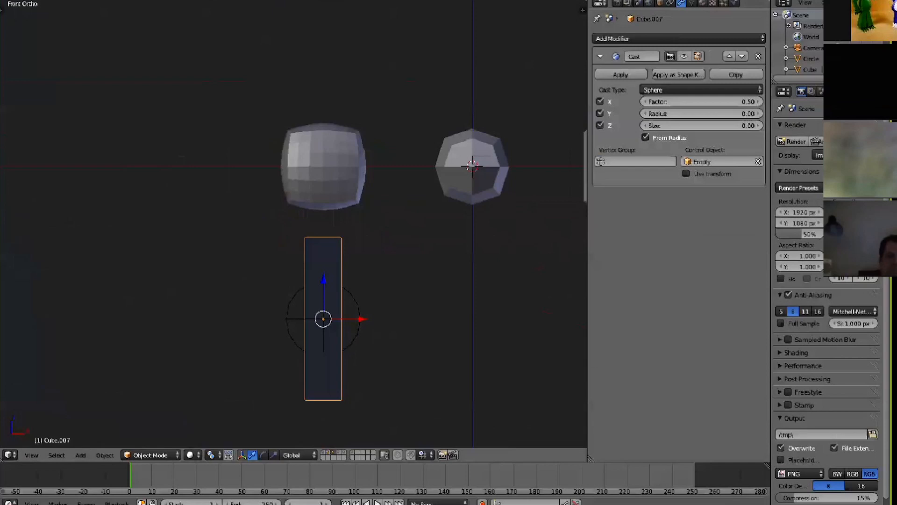
right_click(356, 335)
key("z")
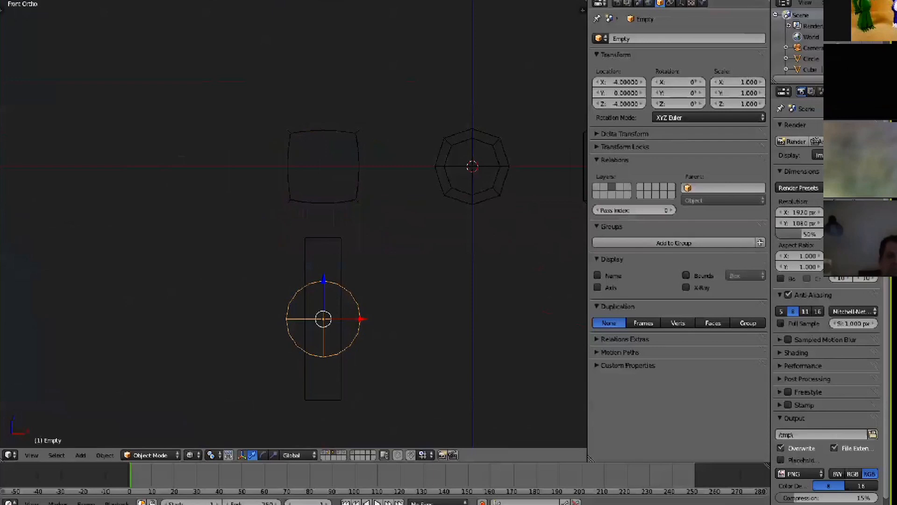
mouse_move(327, 234)
middle_mouse_down()
mouse_move(309, 222)
mouse_move(262, 299)
mouse_move(318, 217)
middle_mouse_up()
key("z")
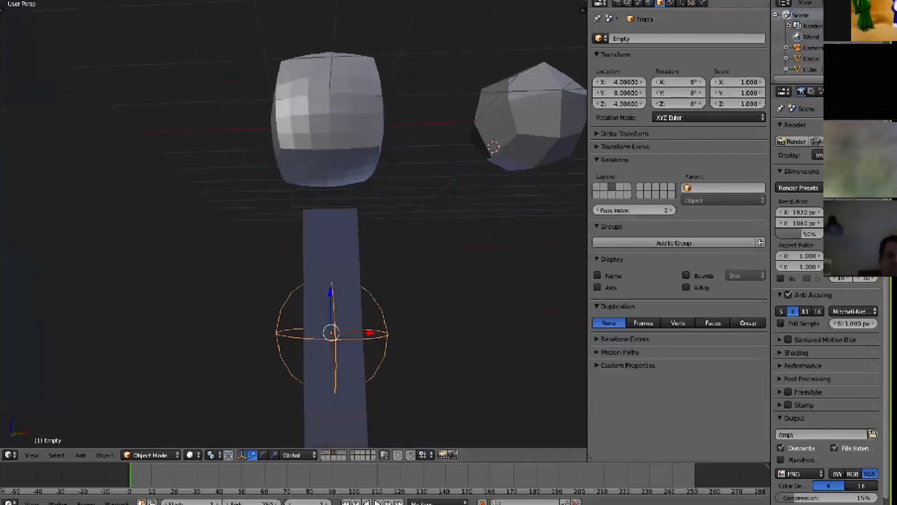
right_click(348, 267)
left_click(684, 56)
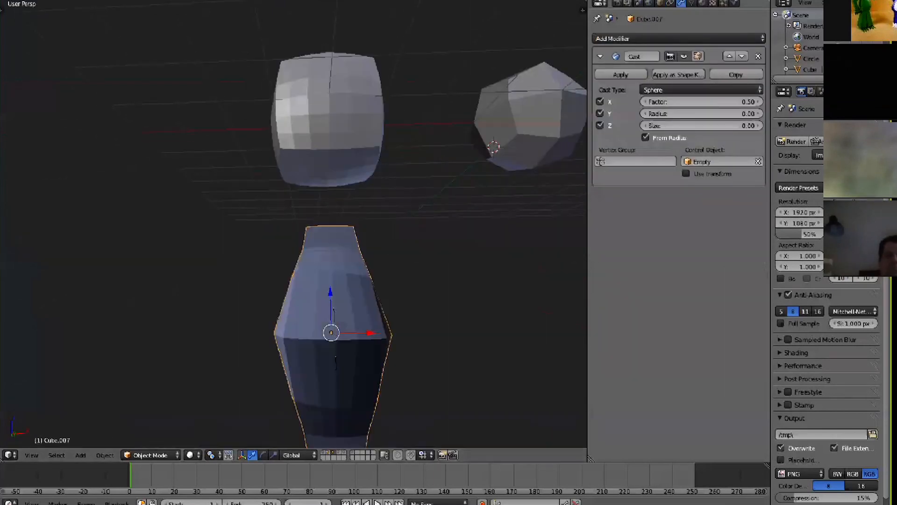
middle_click_drag(328, 290, 351, 178)
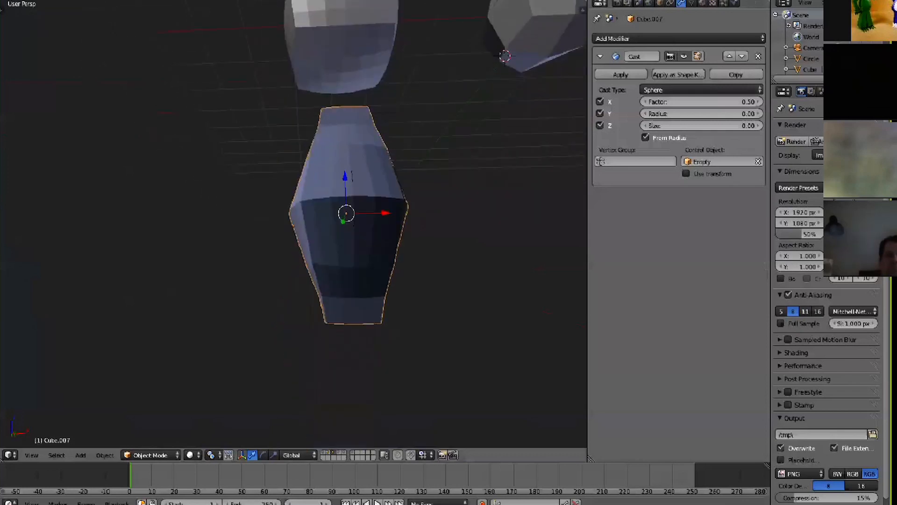
Select the Empty controlling the lower mesh's Cast modifier and try moving it up toward the upper cube.
key("z")
right_click(346, 214)
key("KP_1")
key("z")
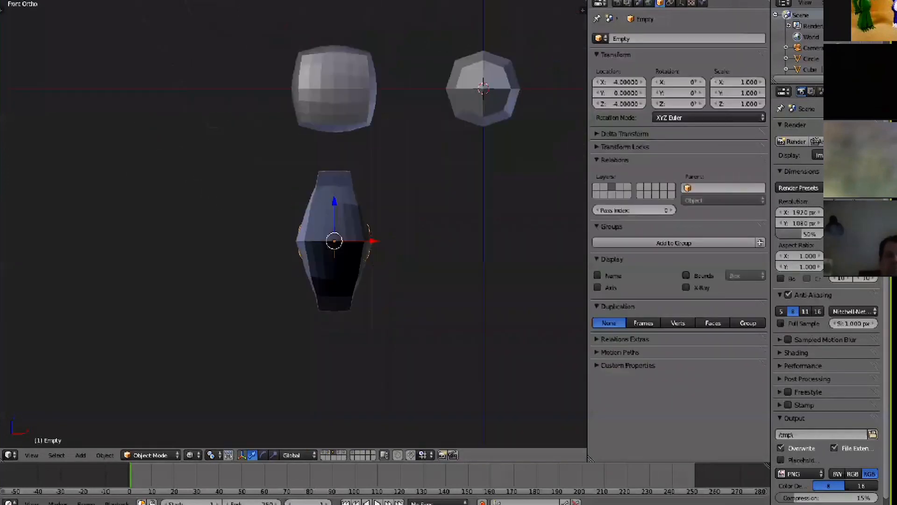
key("g")
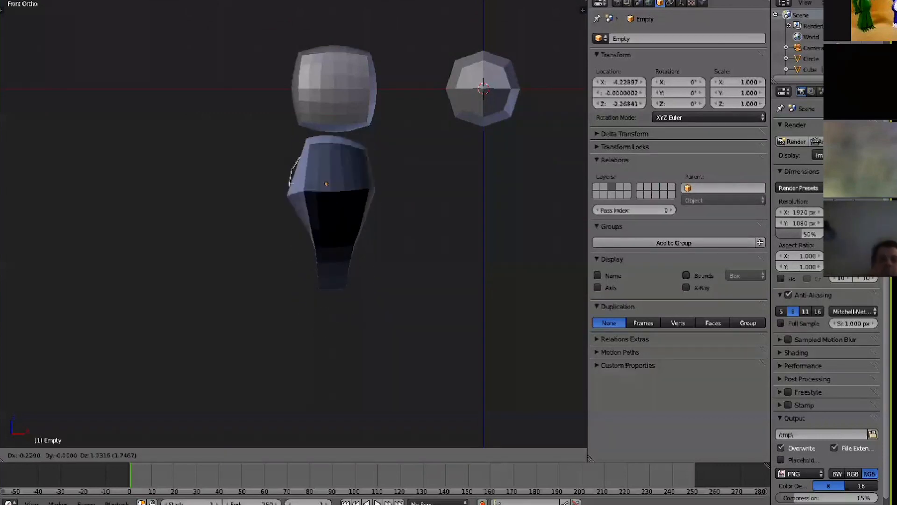
left_click(334, 241)
Subdivide the tall lower mesh in Edit Mode and return to Object Mode.
right_click(334, 241)
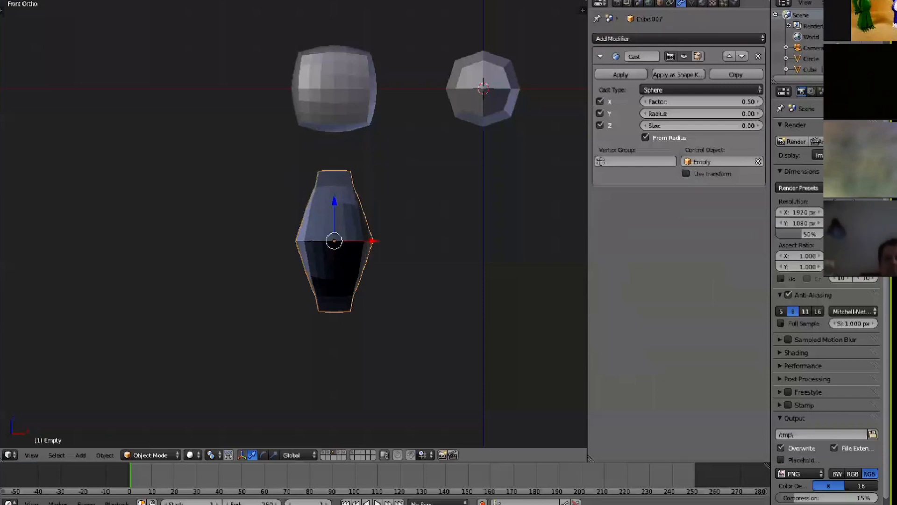
key("Tab")
key("w")
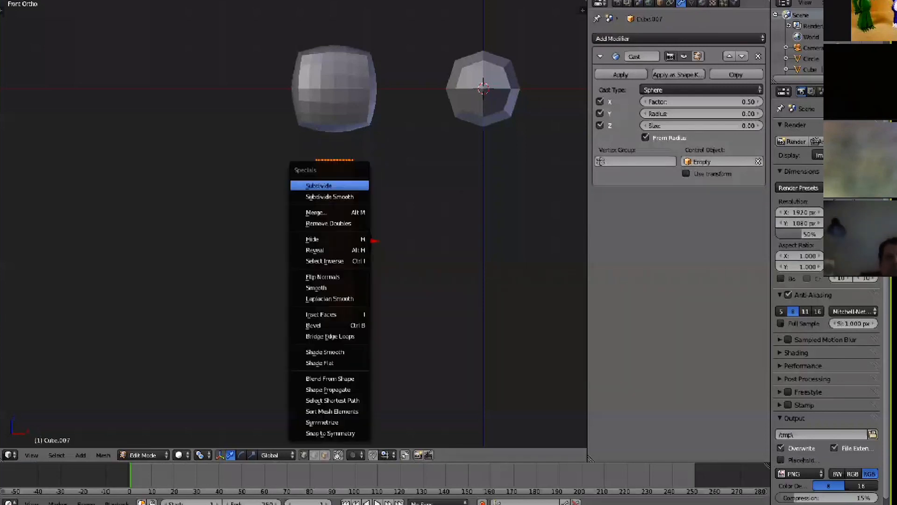
key("Escape")
key("Tab")
Try moving the subdivided lower mesh relative to its control Empty.
key("g")
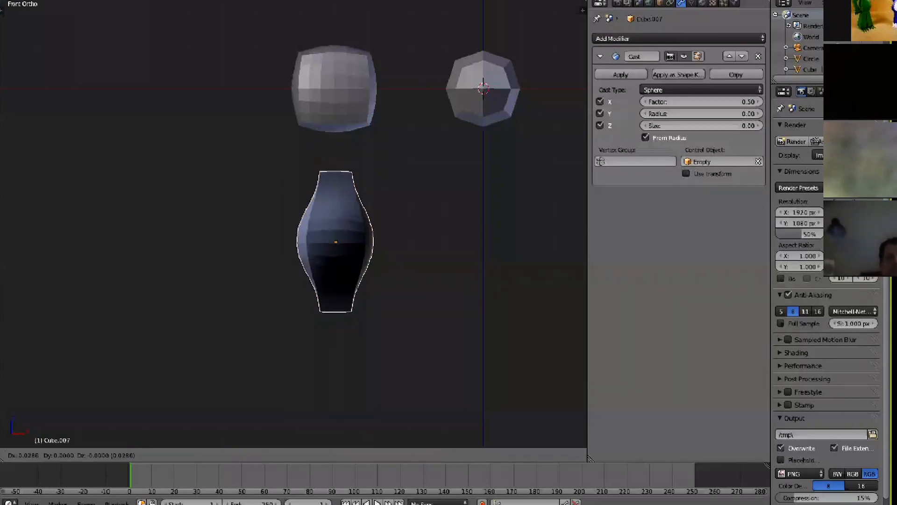
key("Escape")
key("g")
key("Escape")
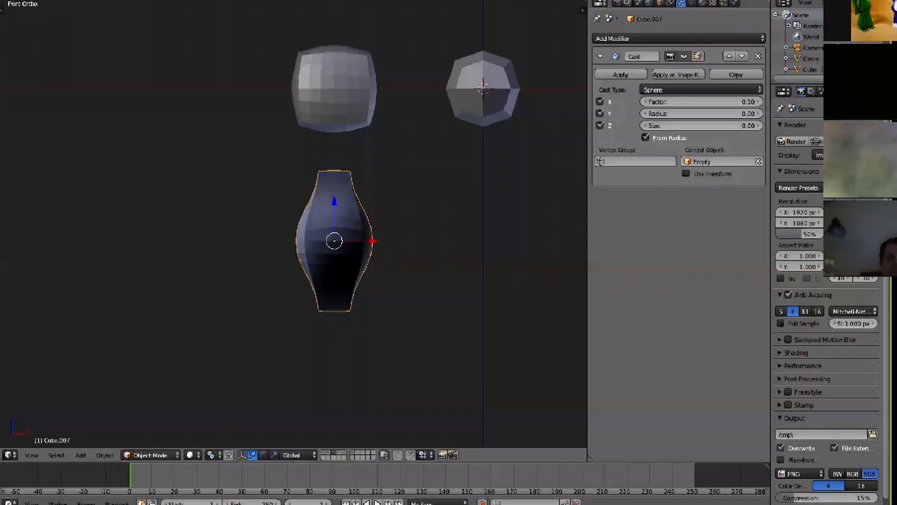
Select the Empty inside the tall lower mesh in wireframe and try moving it up toward the upper cube in solid shading.
key("z")
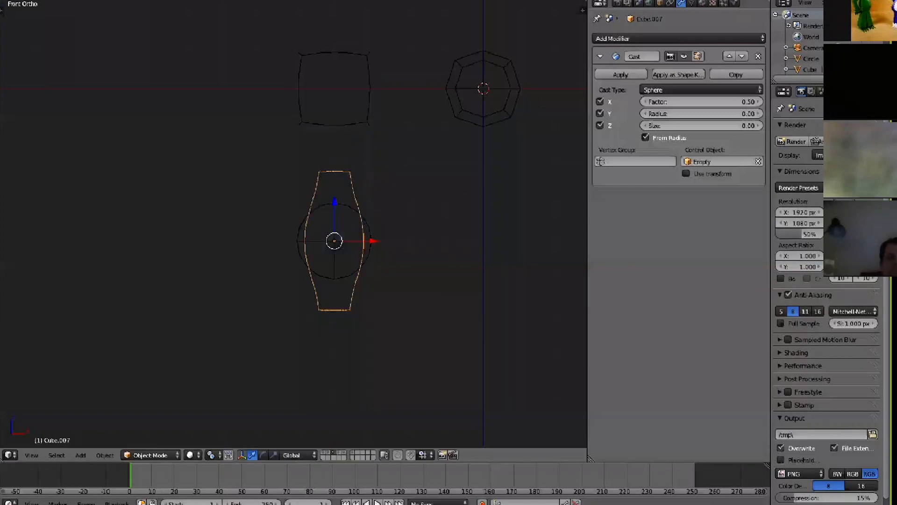
right_click(334, 240)
key("z")
key("g")
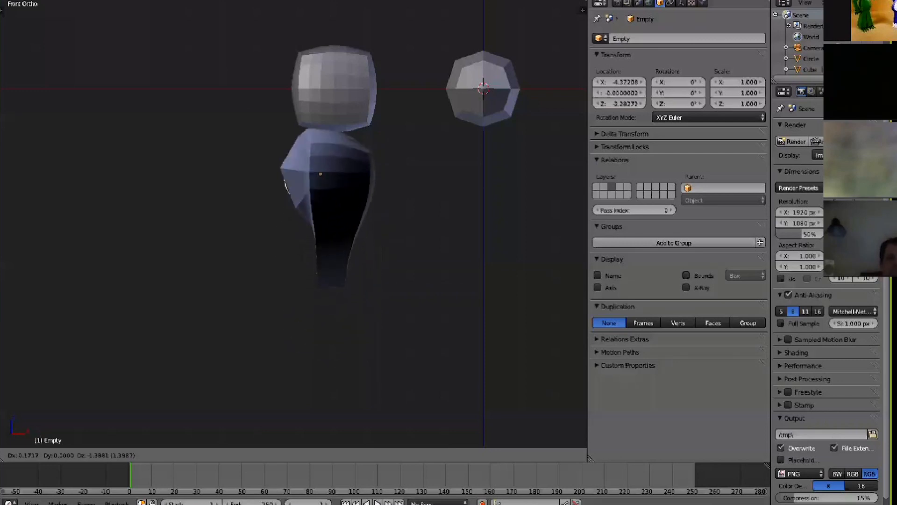
key("Escape")
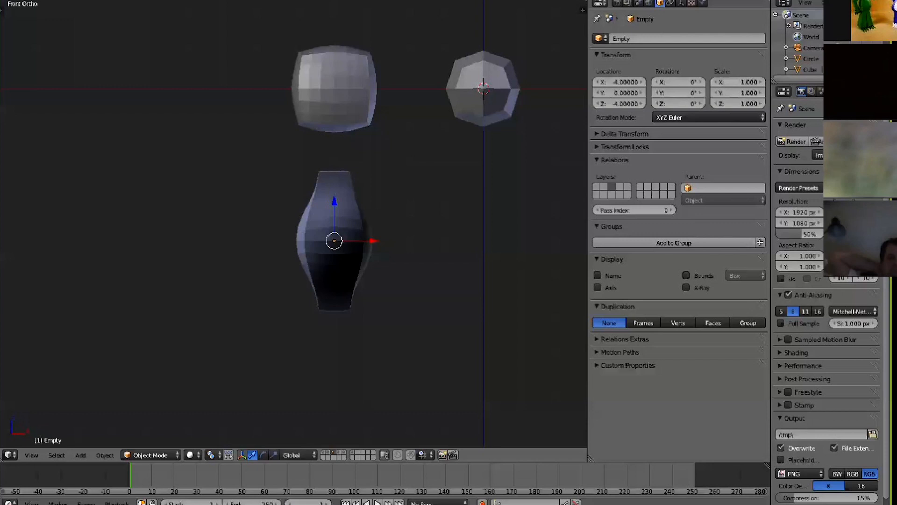
Try scaling and moving the Empty that controls the tall lower mesh's Cast modifier.
middle_click_drag(345, 224, 235, 257, "shift")
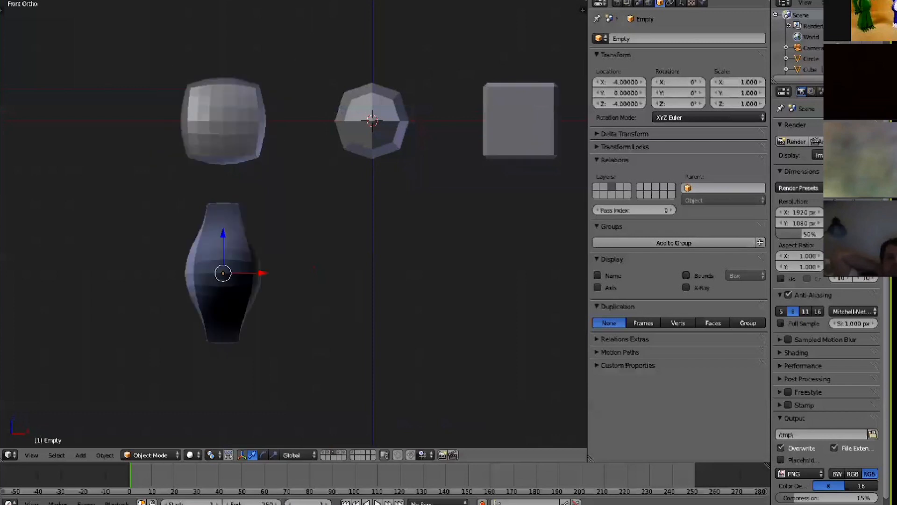
key("s")
key("Escape")
key("s")
key("Escape")
key("g")
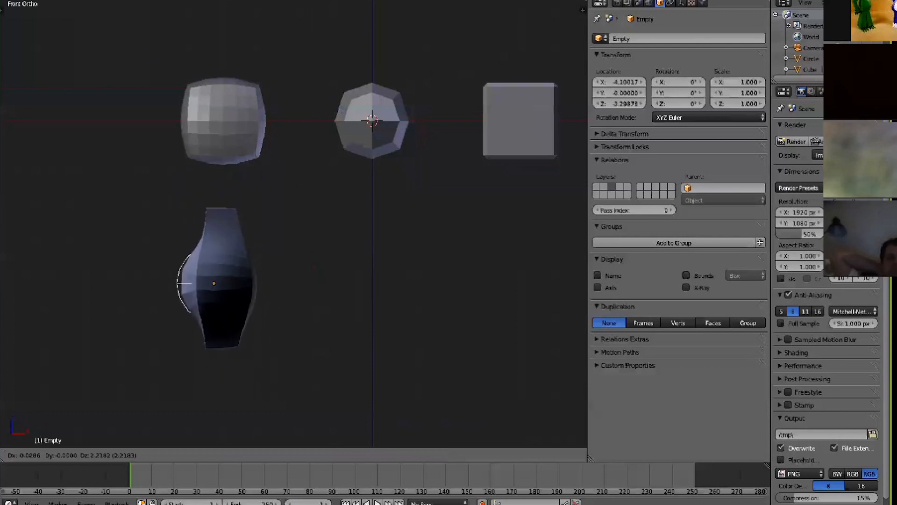
key("Escape")
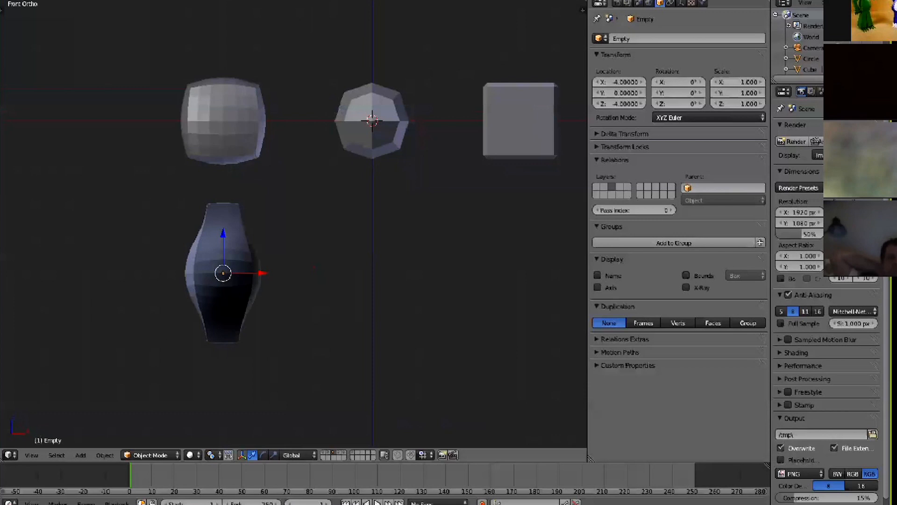
Select the tall lower mesh and set its Cast modifier's Factor to 0.35.
right_click(229, 262)
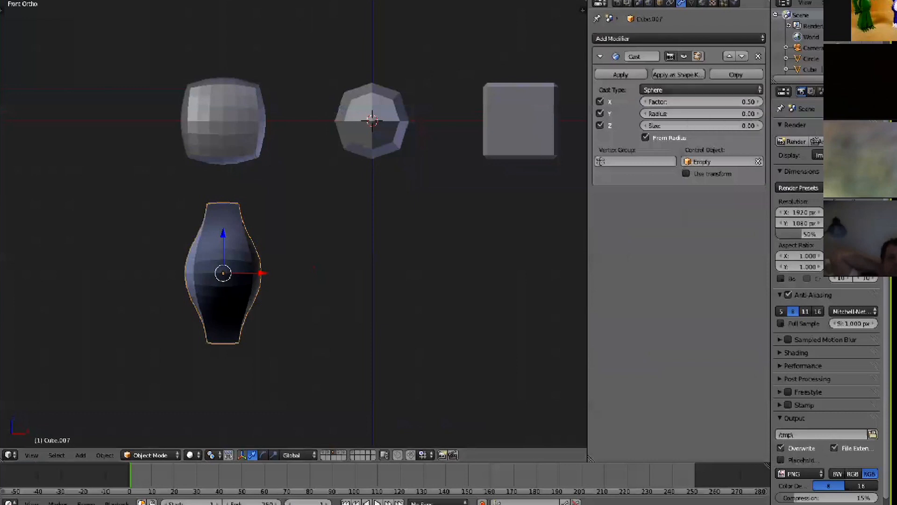
mouse_move(701, 102)
left_mouse_down()
mouse_move(729, 101)
mouse_move(640, 102)
mouse_move(698, 101)
left_mouse_up()
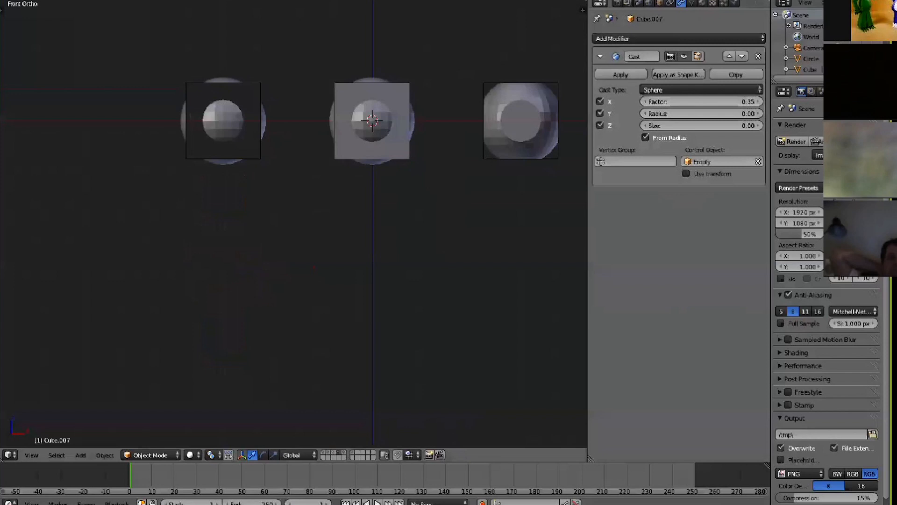
Examine the row of Boolean examples and the modifier on the sphere inside the leftmost wireframe cube.
middle_click_drag(373, 121, 285, 161, "shift")
middle_click_drag(285, 162, 341, 169, "shift")
scroll(341, 169, "down", 3)
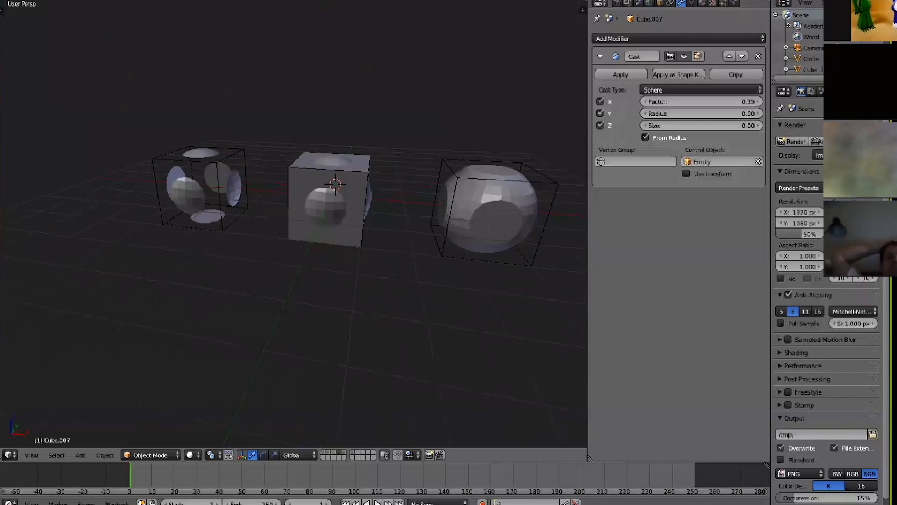
right_click(221, 191)
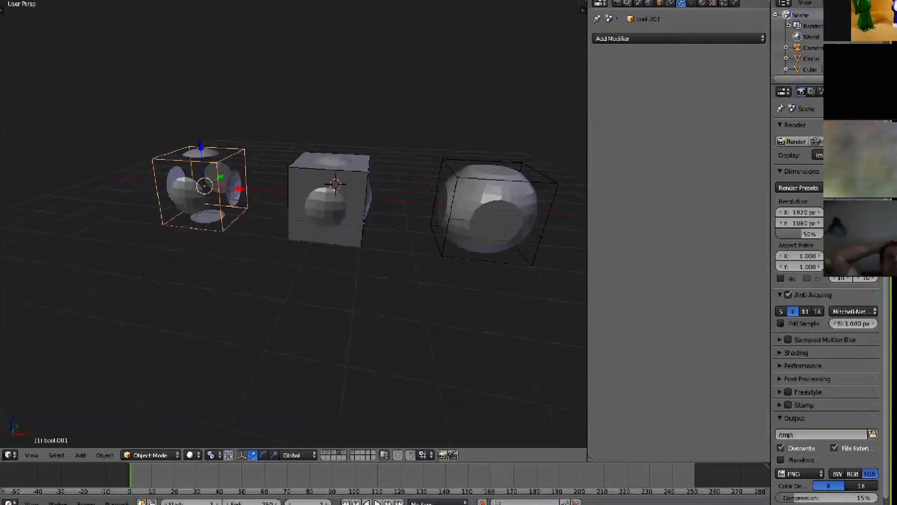
right_click(208, 190)
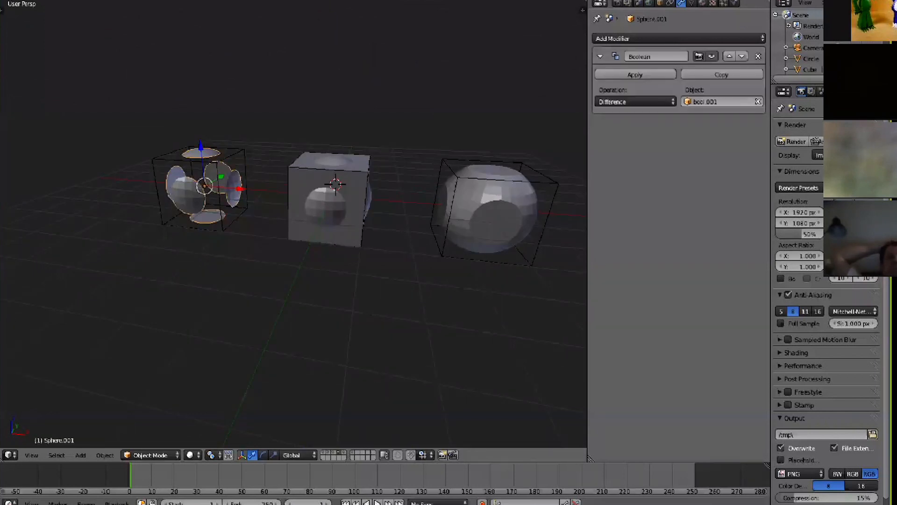
Try moving the leftmost wireframe cube, bool.001, relative to the sphere it cuts with the Difference Boolean.
scroll(294, 196, "down", 2)
scroll(294, 196, "up", 4)
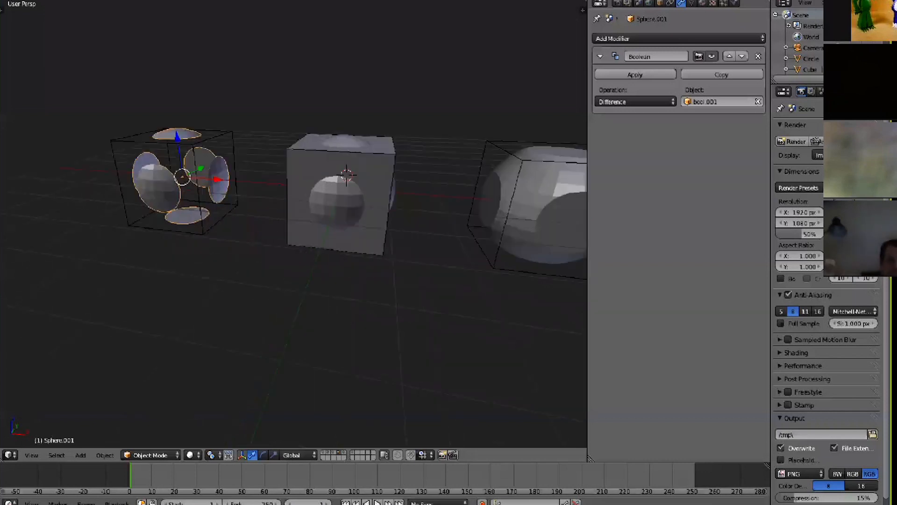
right_click(202, 201)
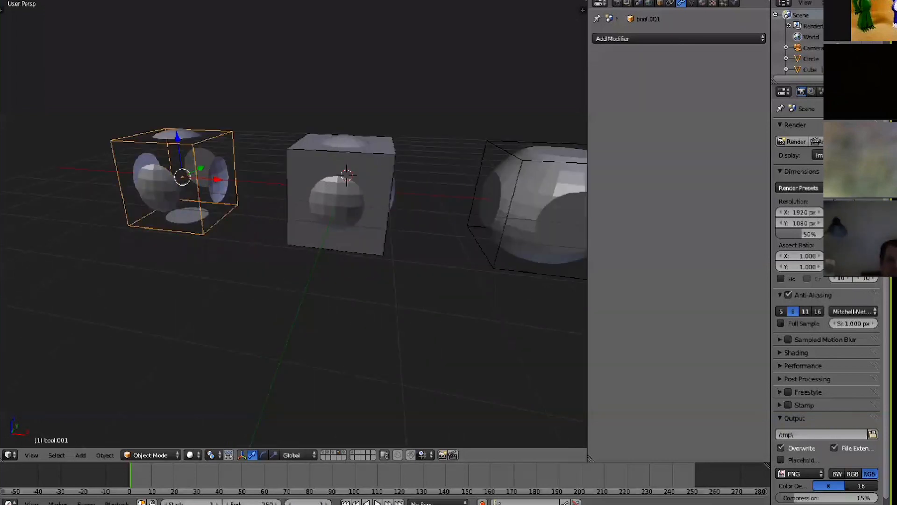
key("g")
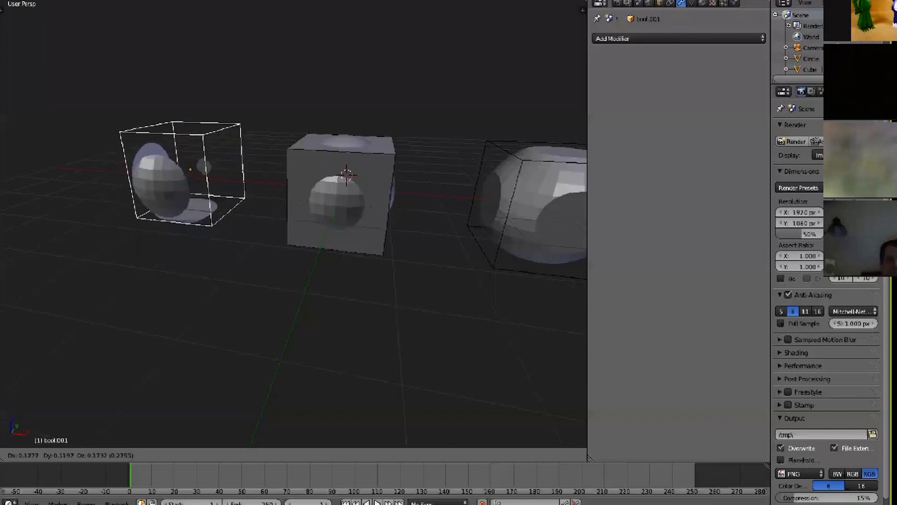
key("Escape")
Move the middle sphere with the Union Boolean partly out of its cube and check the merged mesh in wireframe.
right_click(341, 206)
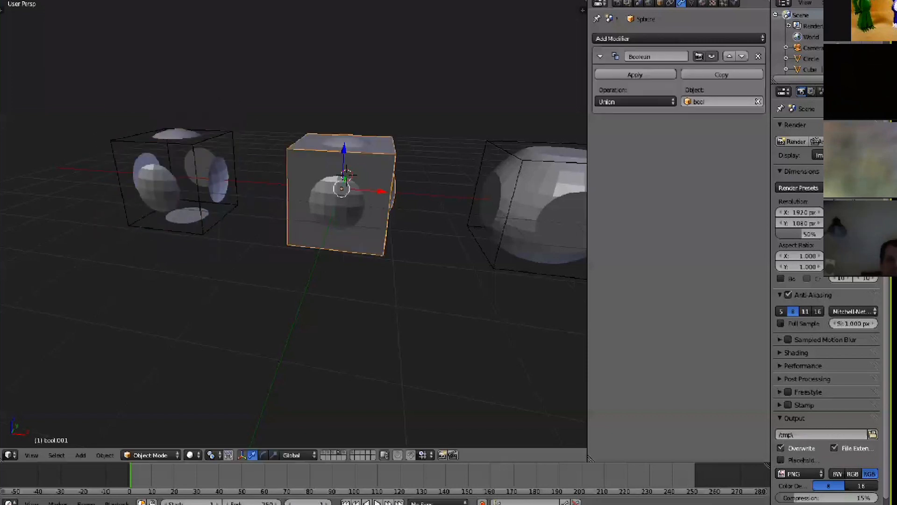
right_click(349, 176)
key("g")
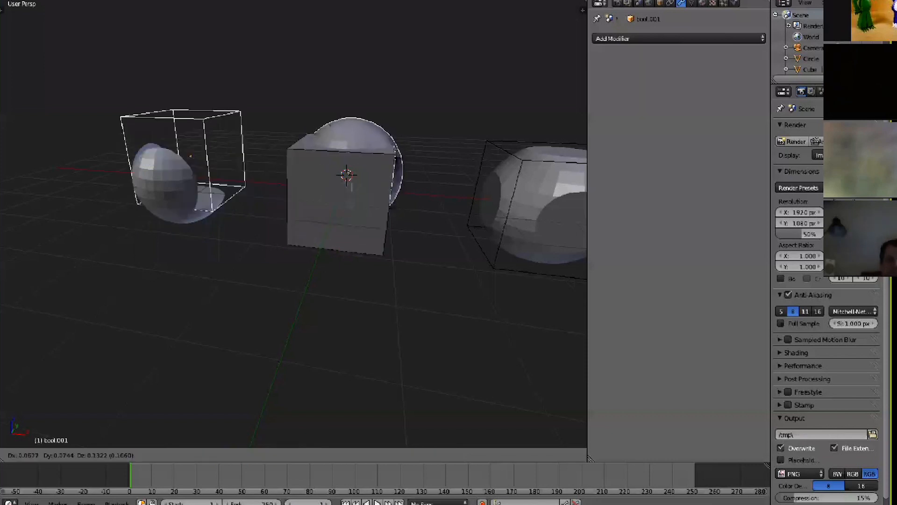
left_click(355, 159)
key("z")
right_click(344, 206)
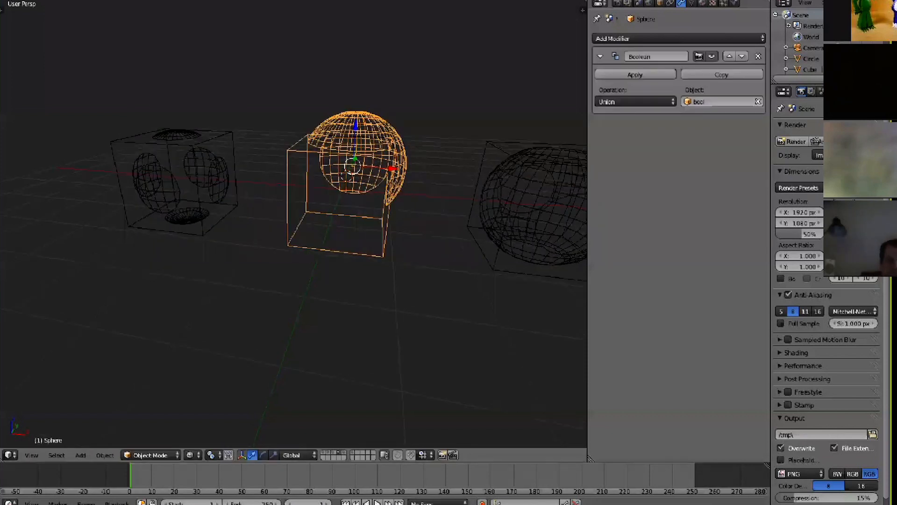
mouse_move(343, 206)
middle_mouse_down()
mouse_move(381, 190)
mouse_move(348, 171)
mouse_move(318, 185)
mouse_move(365, 180)
mouse_move(337, 182)
middle_mouse_up()
key("z")
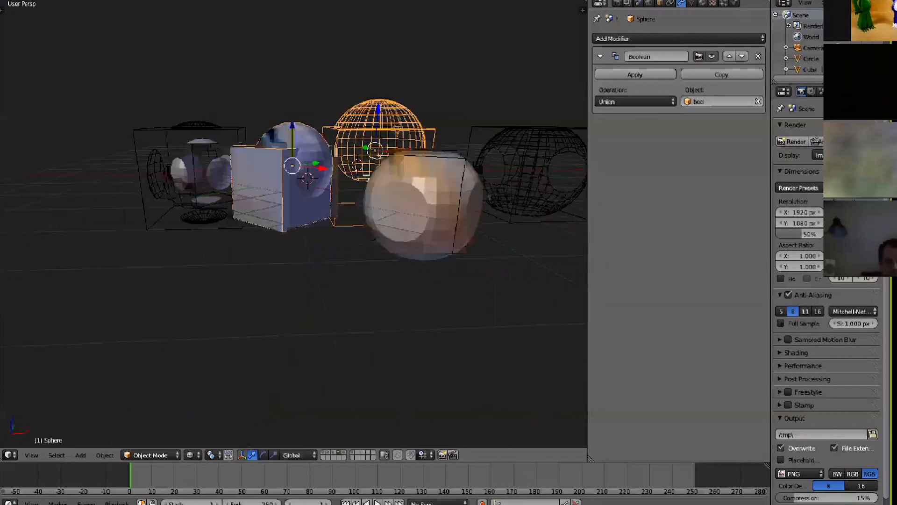
Try moving the wireframe cube bool.002 relative to the rightmost sphere with the Intersect Boolean.
right_click(416, 206)
right_click(416, 206)
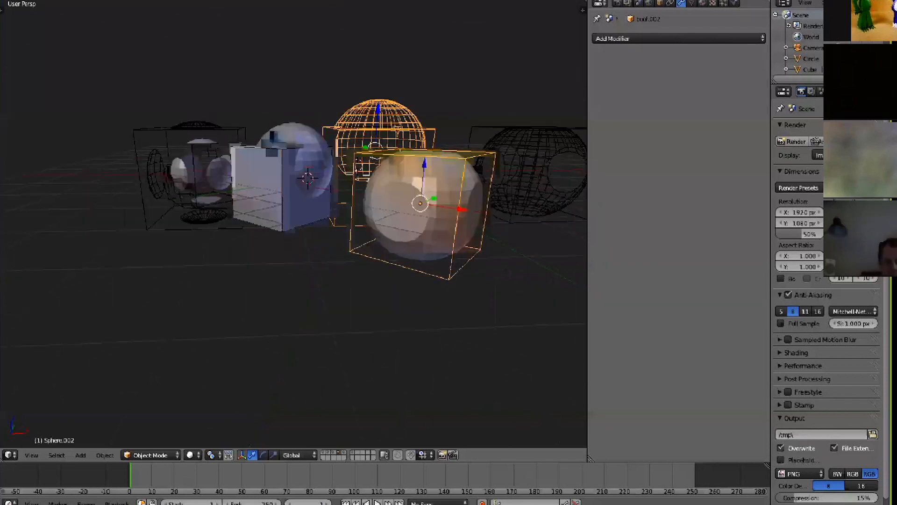
key("g")
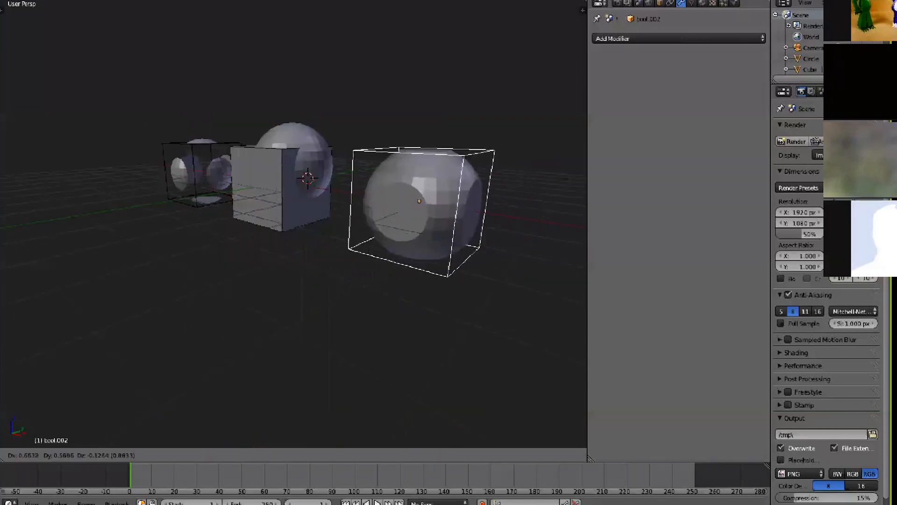
right_click(367, 214)
Select the rightmost sphere and review its Boolean operation choices, keeping Intersect.
right_click(369, 214)
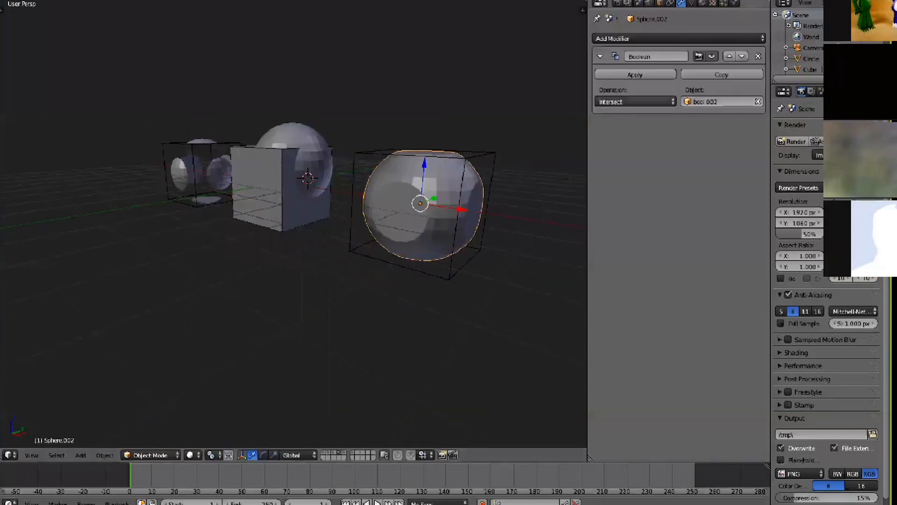
left_click(635, 102)
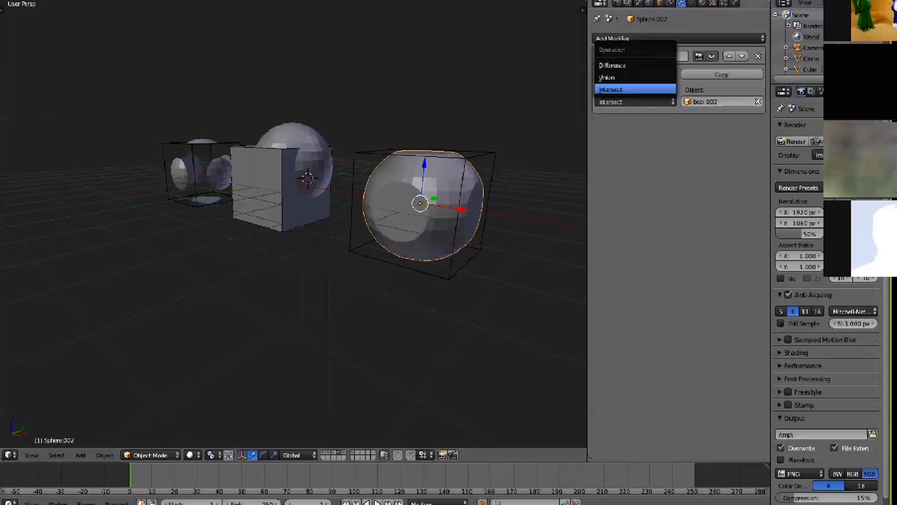
key("KP_1")
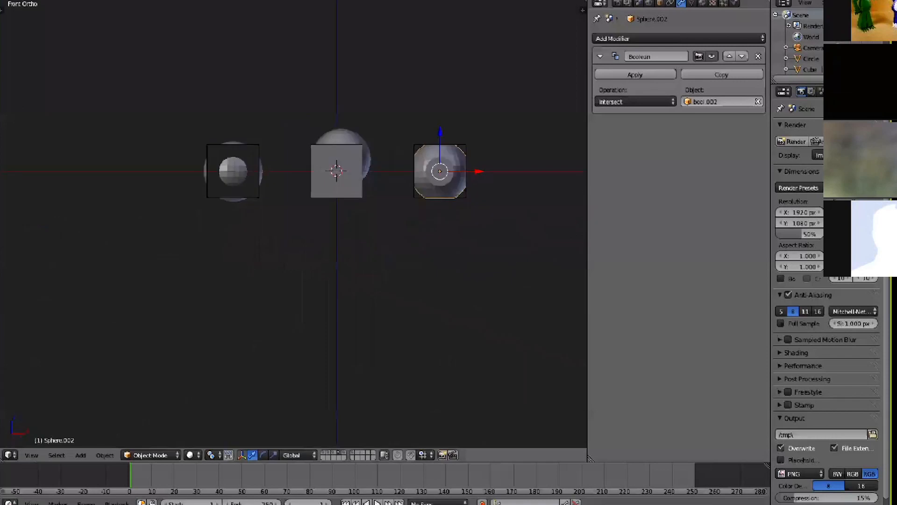
Compare the three Boolean examples from the front and inspect the middle Union sphere from an angle.
middle_click_drag(336, 187, 303, 236, "shift")
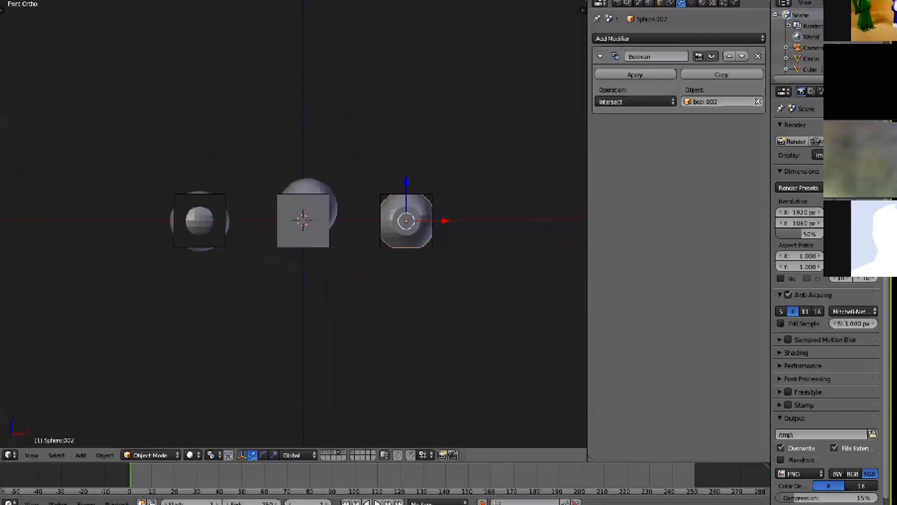
scroll(303, 237, "down", 1)
scroll(303, 236, "up", 2)
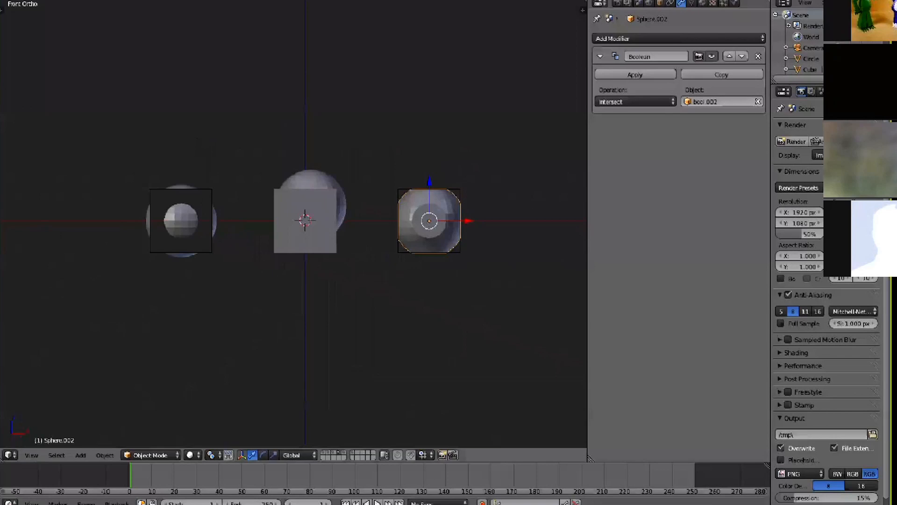
right_click(311, 202)
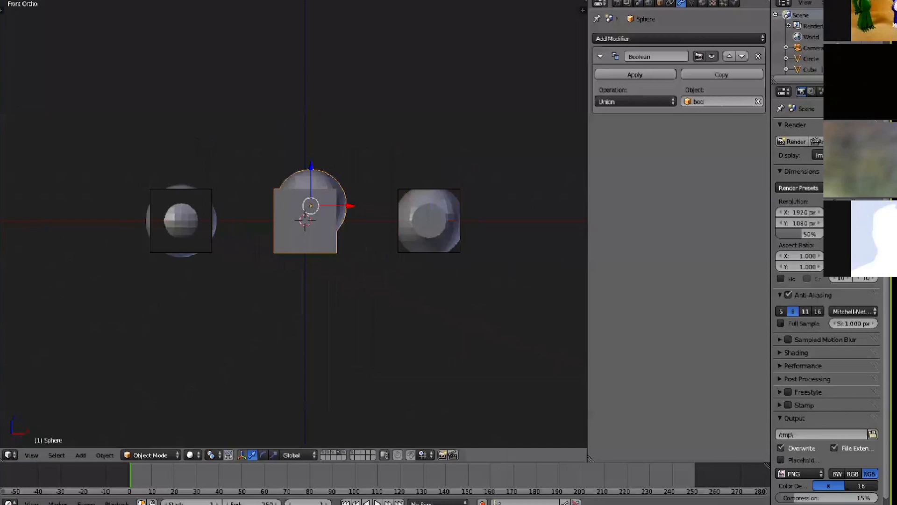
middle_click_drag(311, 206, 462, 187)
scroll(463, 188, "down", 2)
scroll(462, 188, "up", 2)
Compare the sphere in the leftmost wireframe cube with its Difference Boolean hidden and shown in the viewport.
right_click(329, 196)
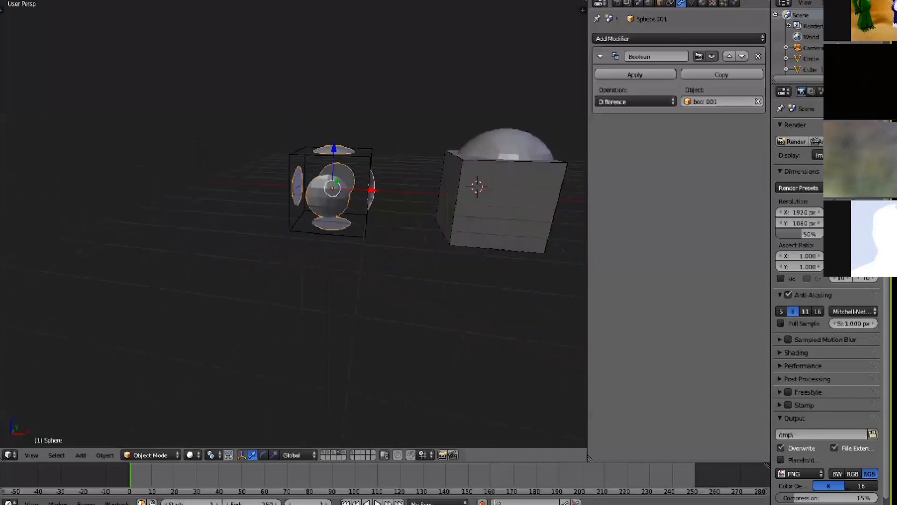
middle_click_drag(329, 196, 269, 235)
scroll(268, 235, "up", 2)
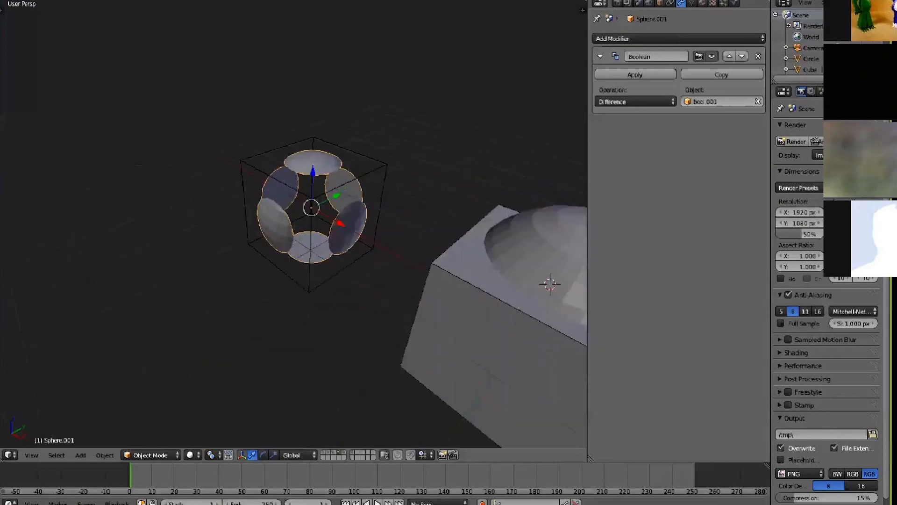
scroll(293, 224, "up", 1)
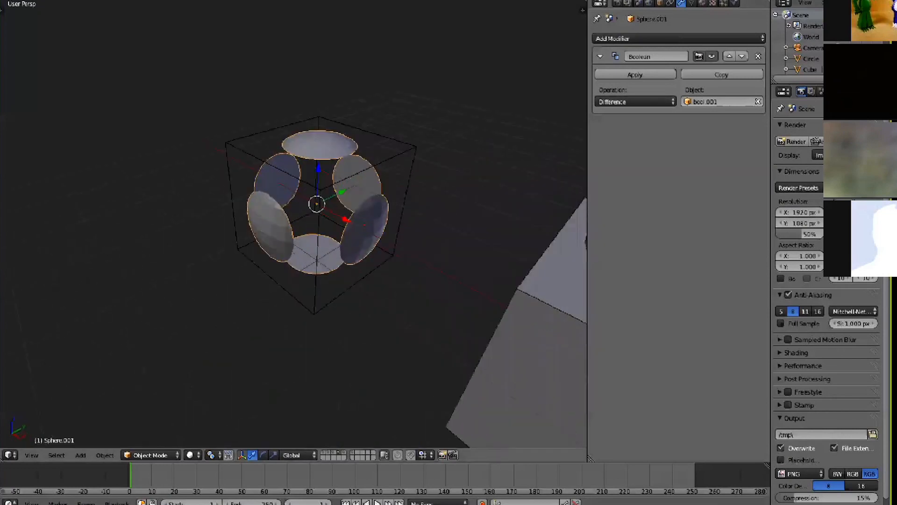
left_click(712, 56)
left_click(712, 56)
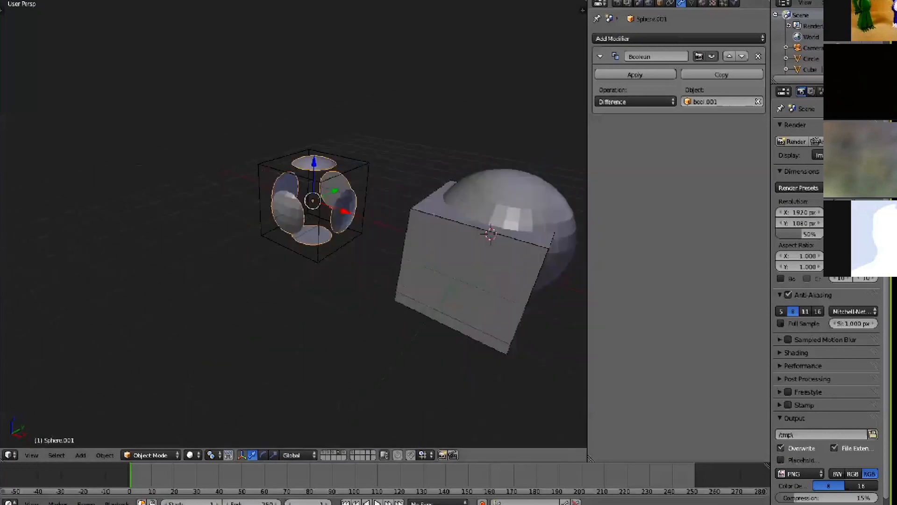
left_click(711, 56)
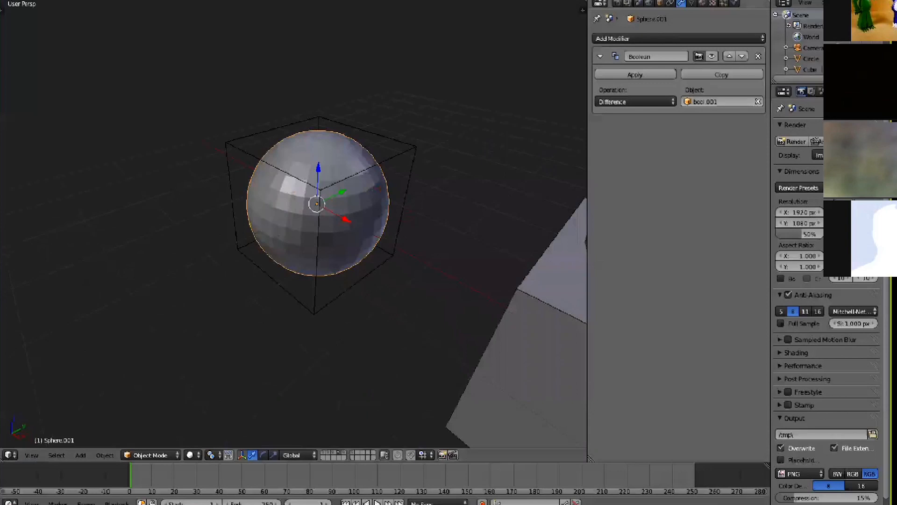
left_click(712, 56)
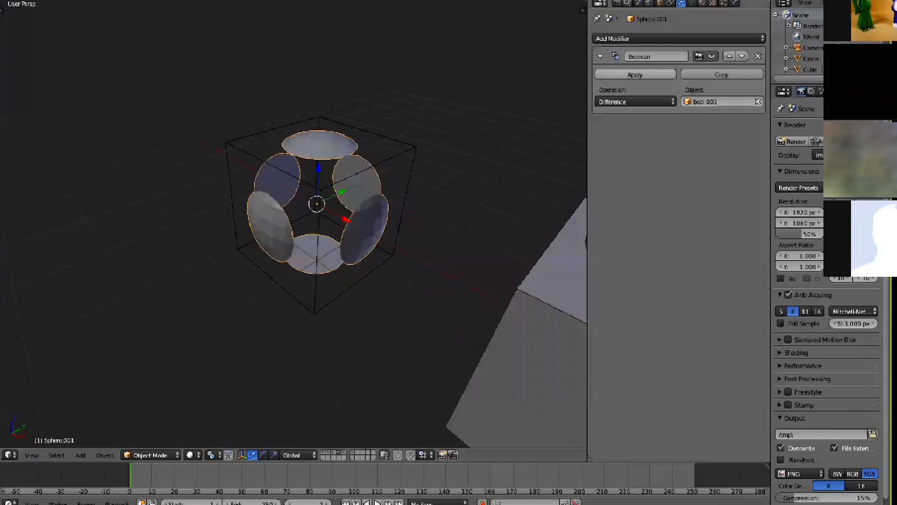
Apply the Difference Boolean to the sphere in the leftmost wireframe cube and inspect its geometry in Edit Mode.
left_click(641, 74)
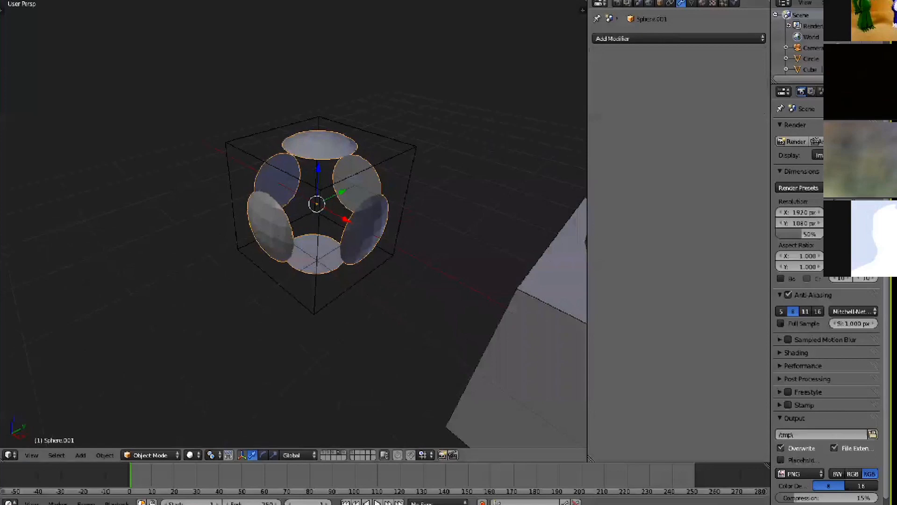
key("Tab")
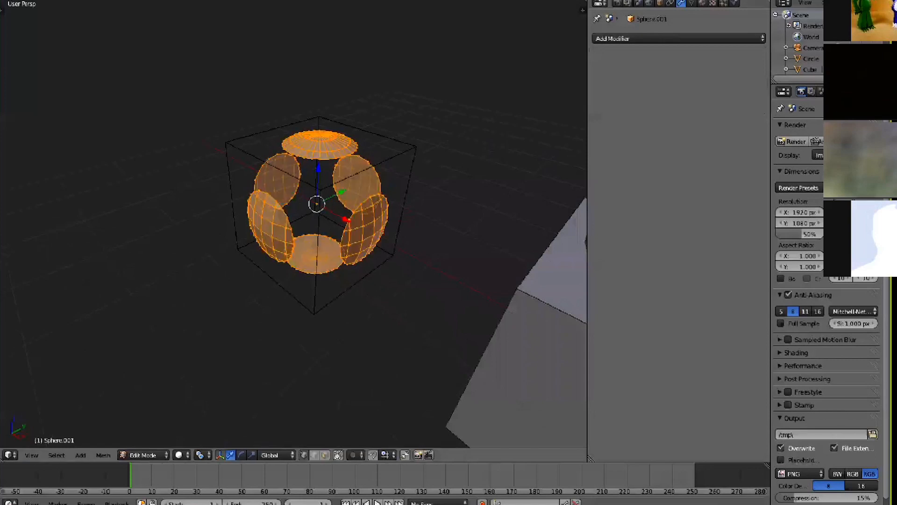
middle_click_drag(317, 243, 554, 165)
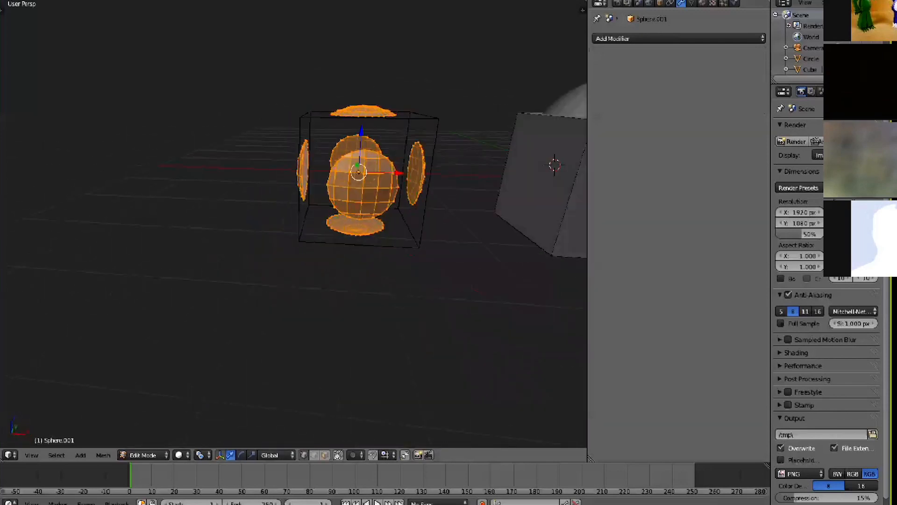
Undo applying the Difference Boolean to the sphere in the leftmost cube, collapse the modifier's settings and return to Object Mode.
key("Tab")
key("Tab")
middle_click_drag(554, 164, 574, 171)
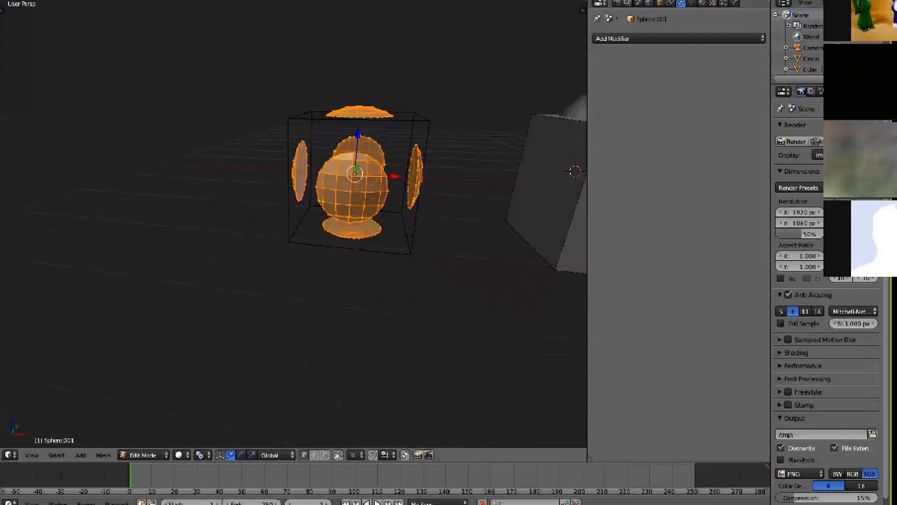
key("ctrl+z")
left_click(600, 56)
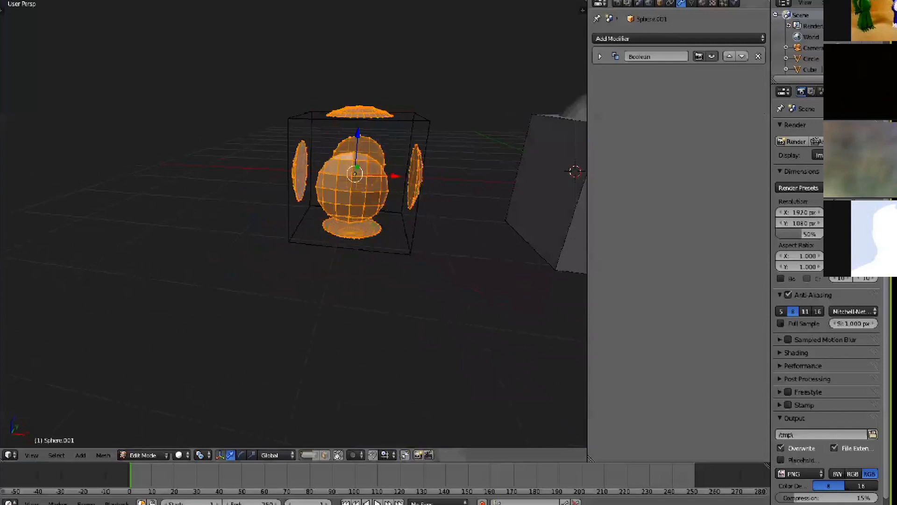
key("Tab")
Examine the faceted starfish example and the empties at its arm tips from the front and from several angles.
middle_click_drag(575, 171, 555, 164)
middle_click_drag(317, 220, 272, 231)
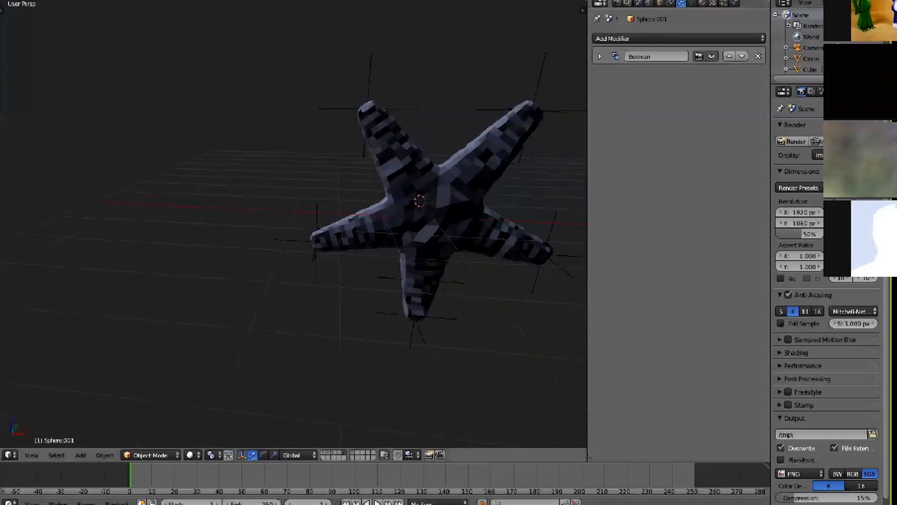
key("KP_1")
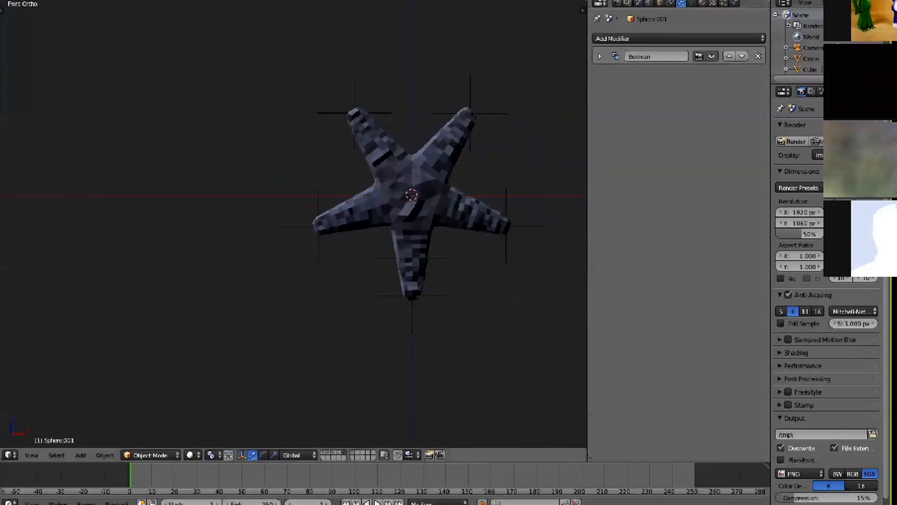
middle_click_drag(412, 195, 339, 215, "shift")
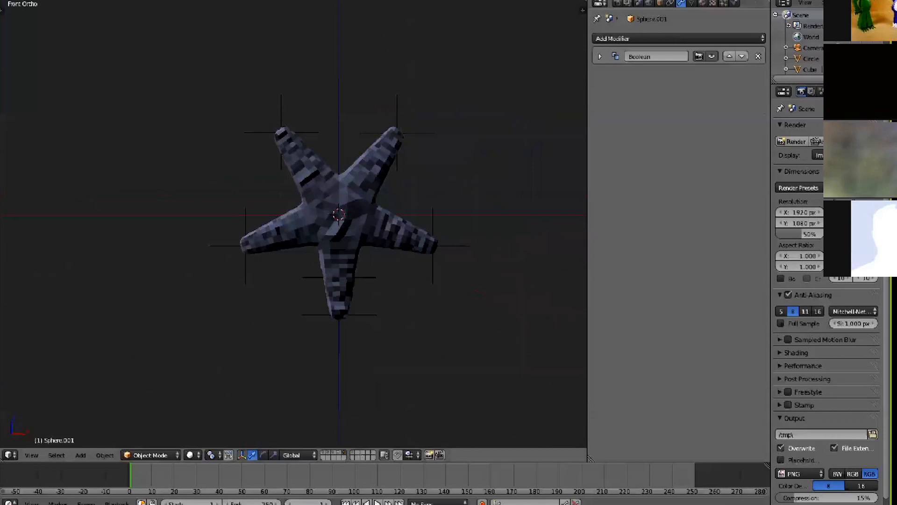
middle_click_drag(344, 262, 299, 191)
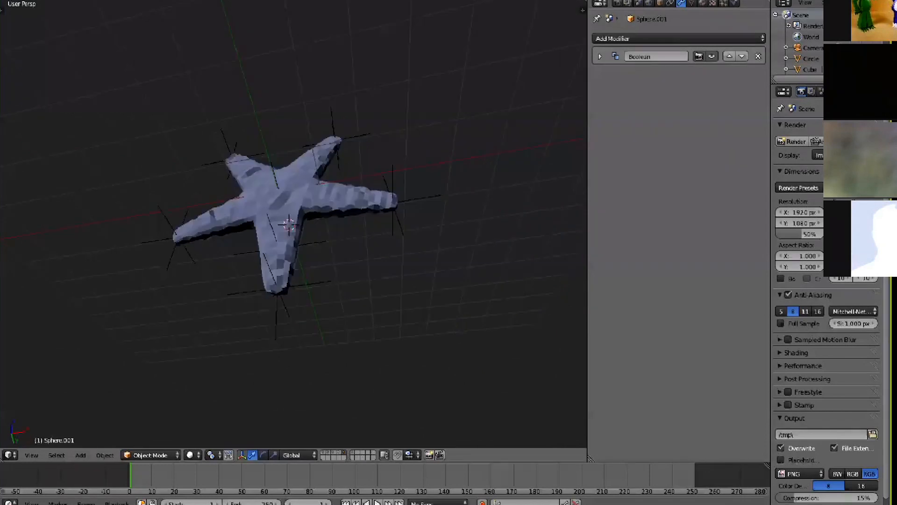
middle_click_drag(299, 191, 284, 243)
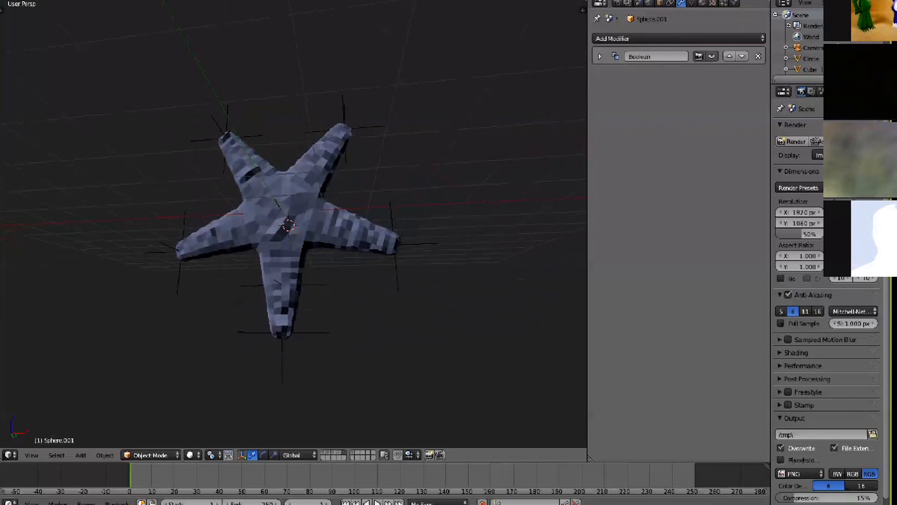
key("KP_7")
key("KP_1")
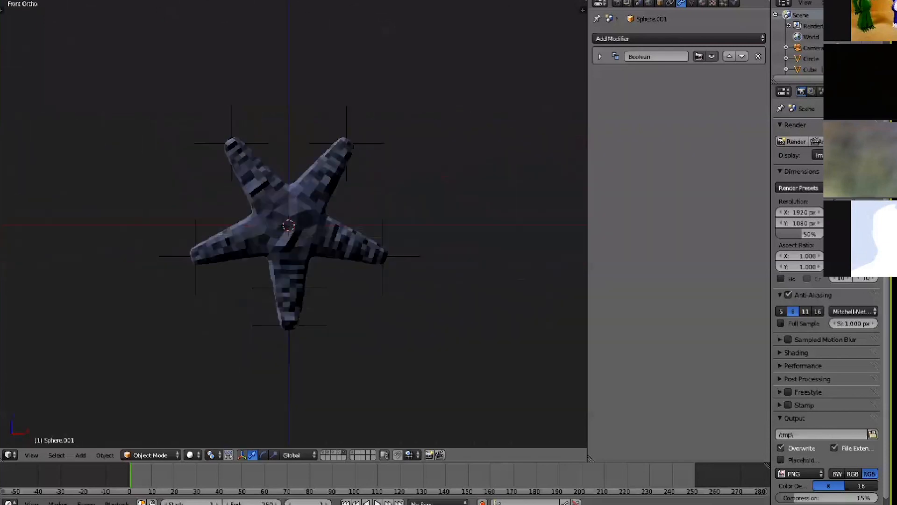
Try bending the starfish's two upper arms by moving the empty at each arm tip, cancelling each move.
right_click(346, 140)
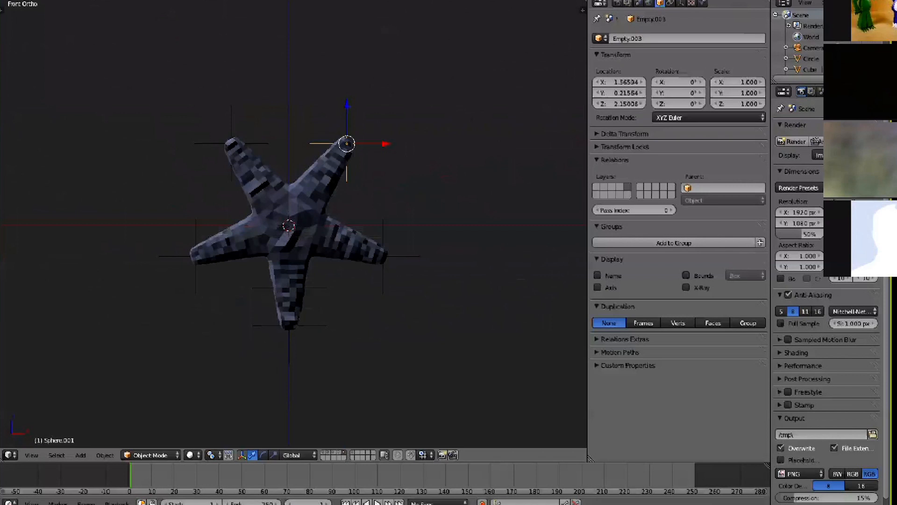
key("g")
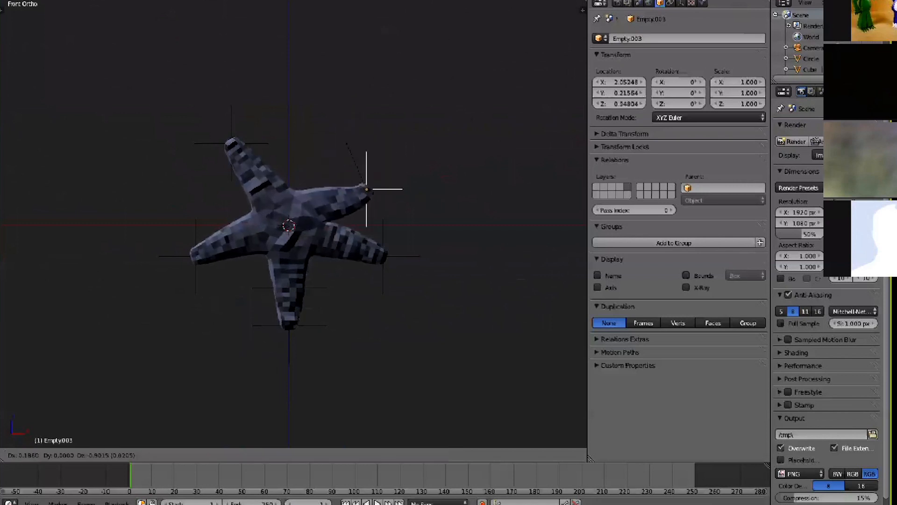
key("Escape")
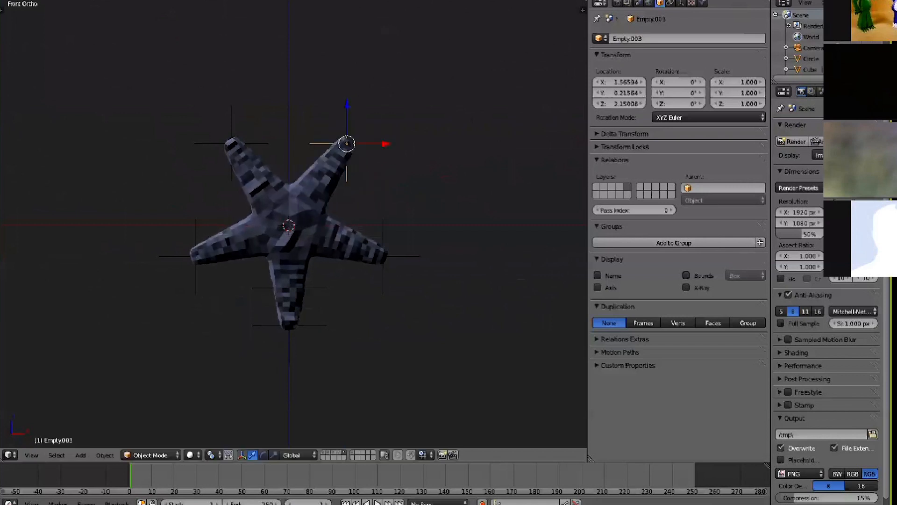
right_click(230, 144)
key("g")
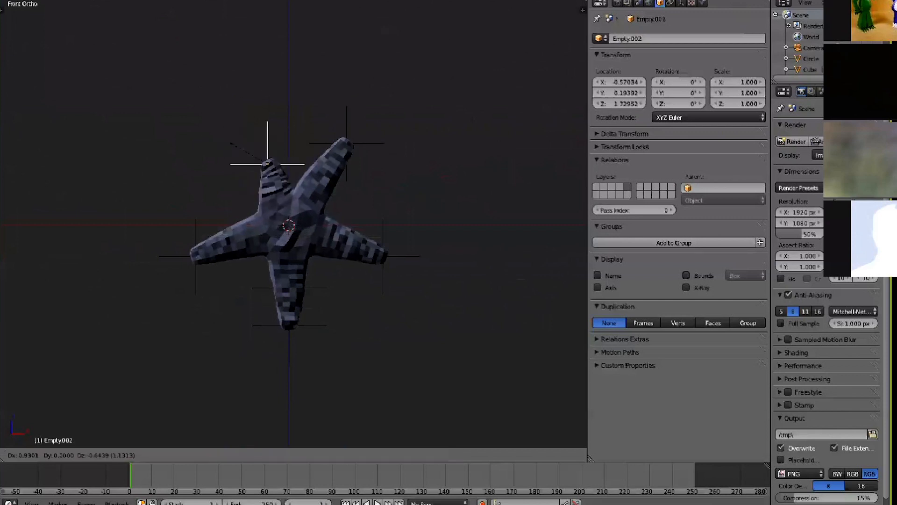
key("Escape")
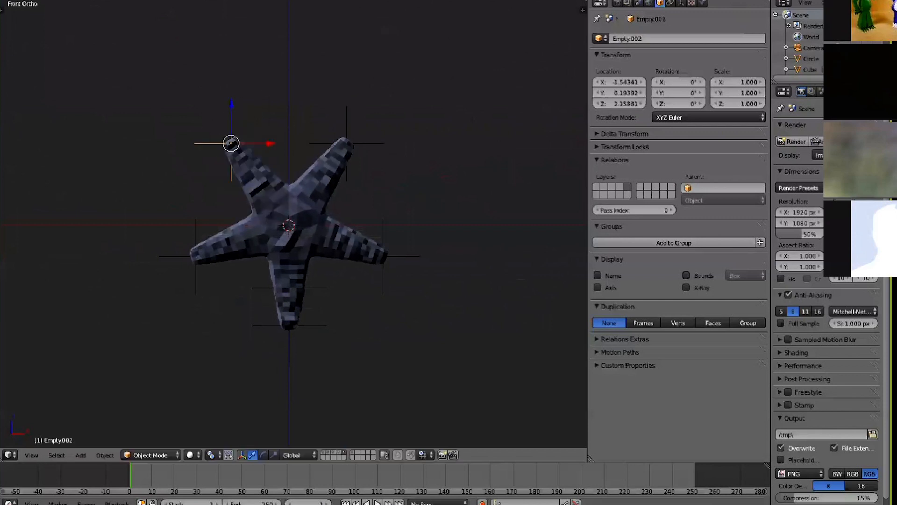
Try stretching the starfish's upper-left arm upward by moving its tip empty about 0.26 in Z.
scroll(287, 227, "up", 4)
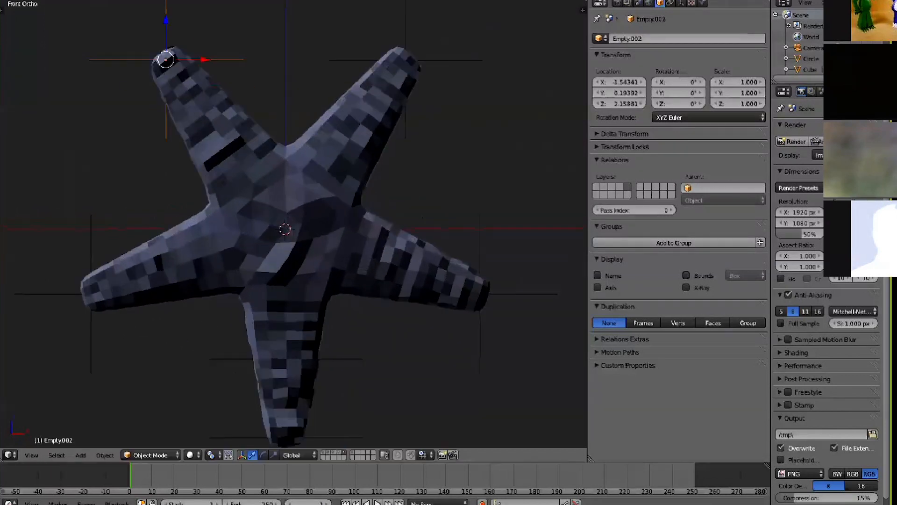
middle_click_drag(287, 227, 395, 199)
key("g")
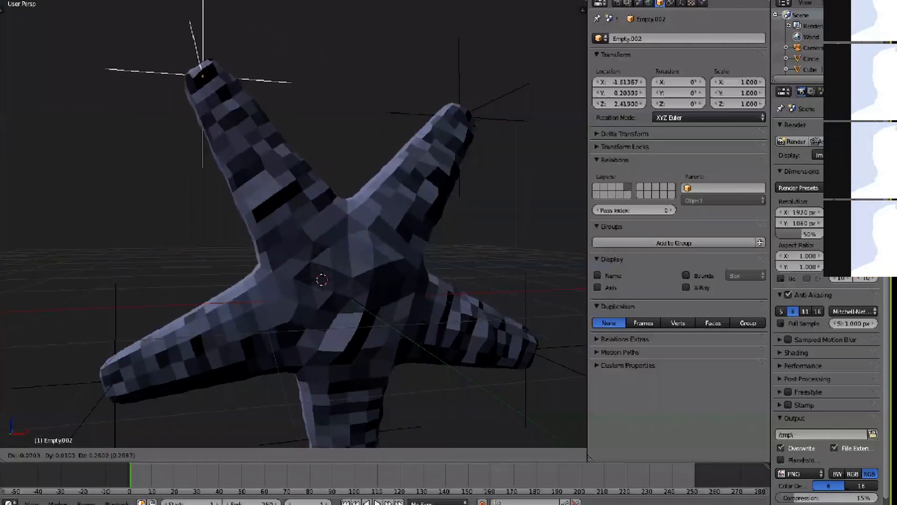
left_click(209, 99)
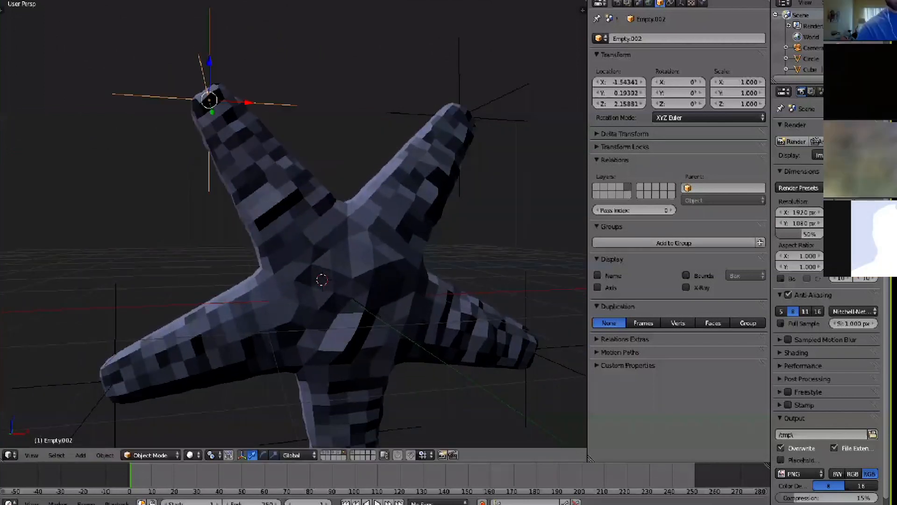
key("KP_1")
key("z")
key("z")
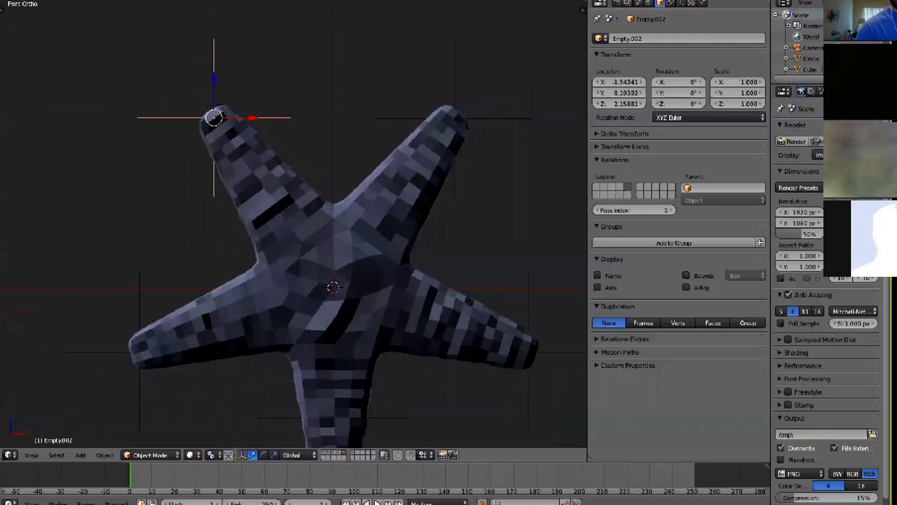
Try pulling the upper-left arm's tip empty outward, about -0.23 in X and 0.17 in Z.
middle_click_drag(280, 210, 284, 144)
key("KP_1")
key("KP_1")
middle_click_drag(284, 144, 284, 138)
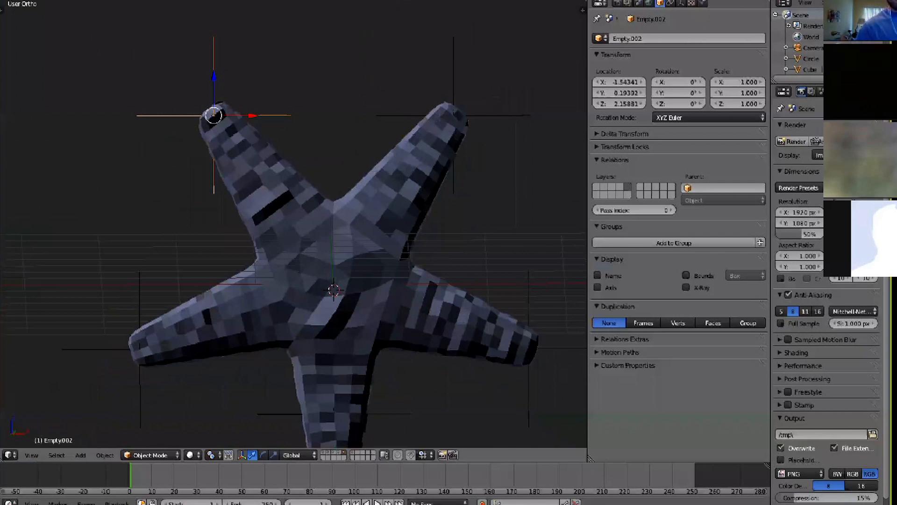
key("g")
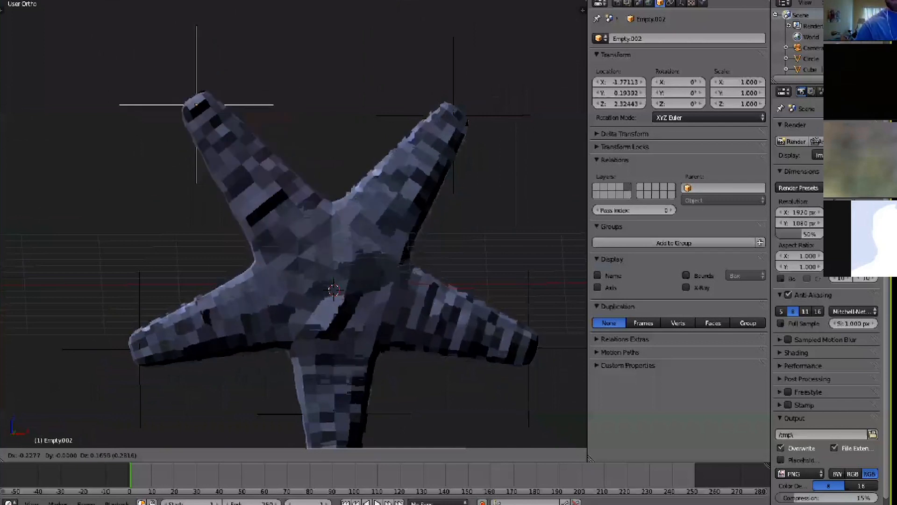
key("Return")
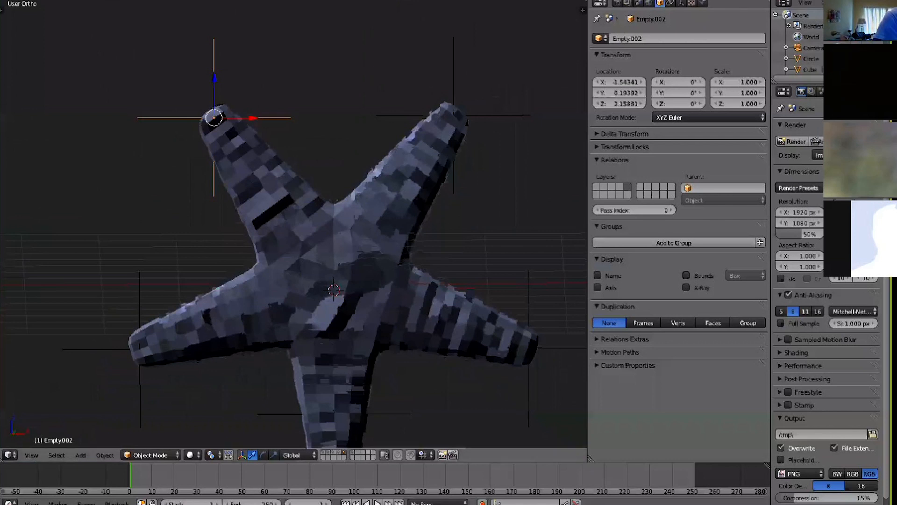
Select the starfish mesh and review its stack of Hook modifiers and the Laplacian Deform modifier from the front.
right_click(295, 234)
key("g")
key("Escape")
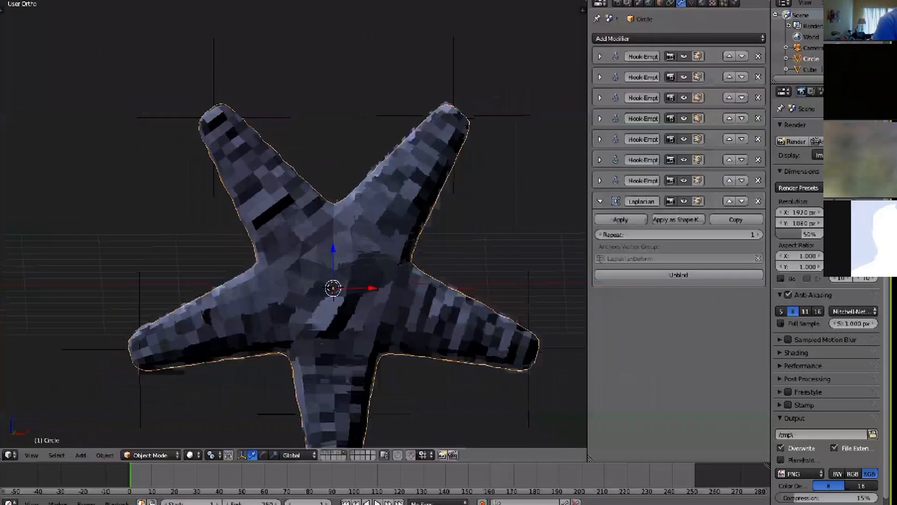
key("KP_1")
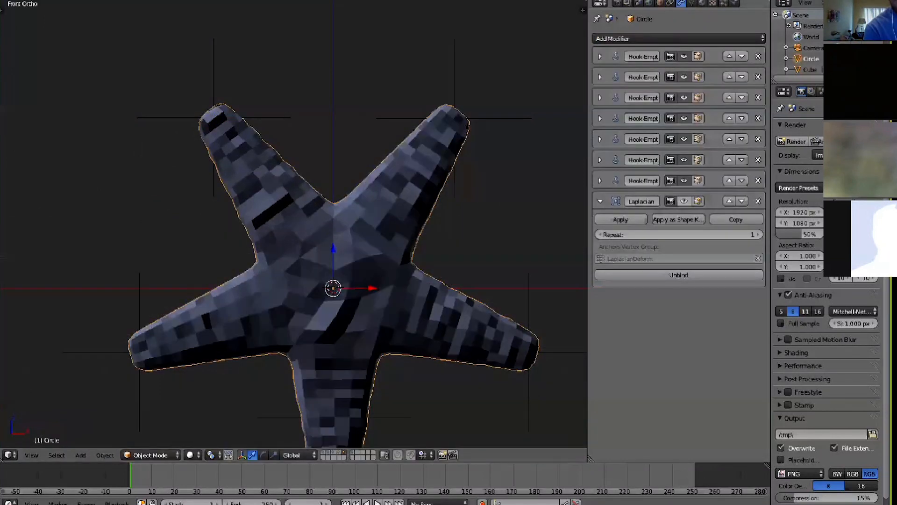
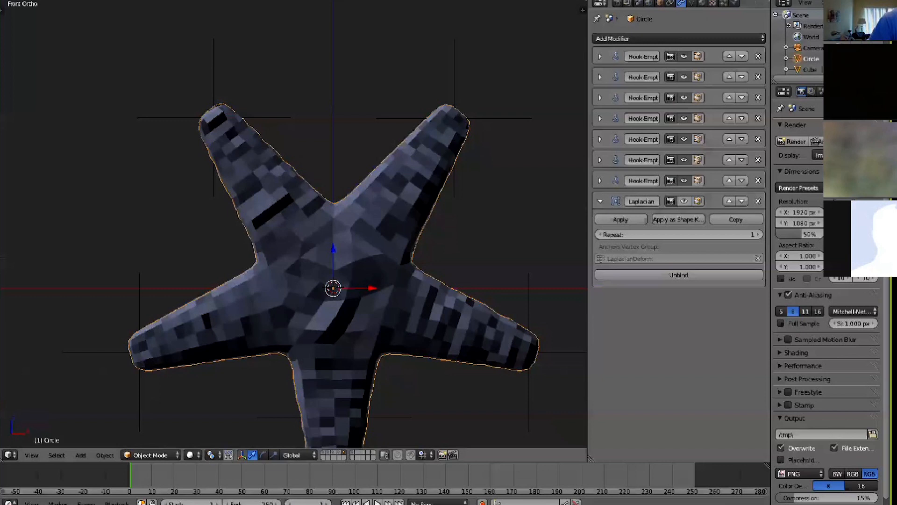
Inspect the selected vertices at the starfish's arms and centre in Edit Mode, then return to Object Mode.
key("Tab")
key("Tab")
key("Tab")
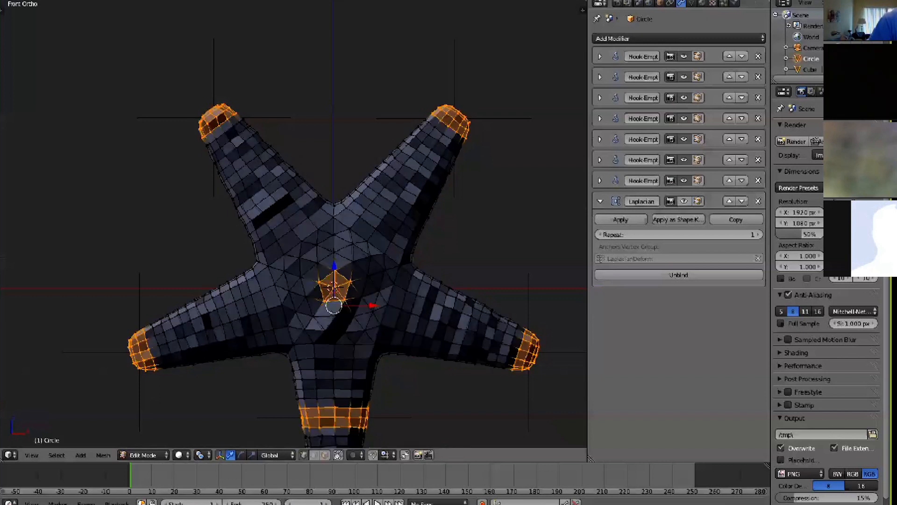
key("ctrl+z")
key("ctrl+z")
key("ctrl+z")
key("ctrl+z")
key("ctrl+z")
key("ctrl+z")
key("ctrl+z")
key("Tab")
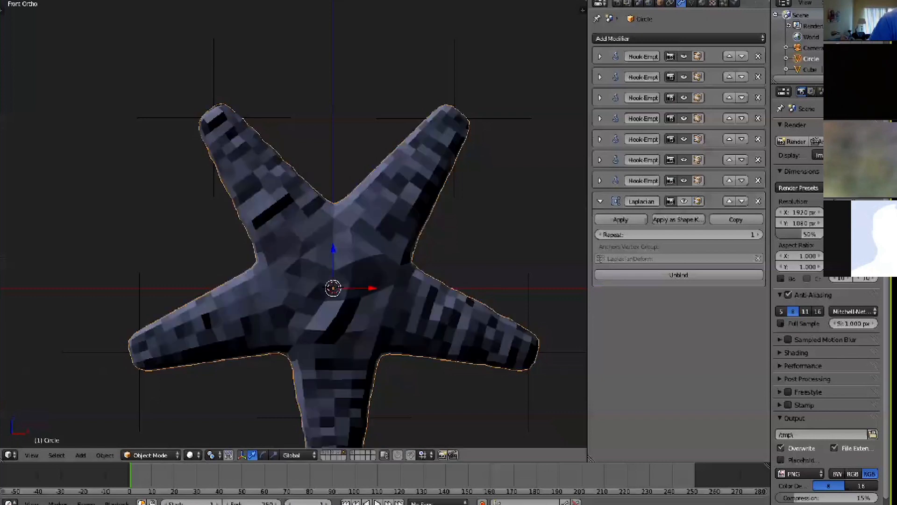
Try dragging out the tip of the upper-left arm by moving its empty to about X -2.42, Z 2.52.
right_click(214, 117)
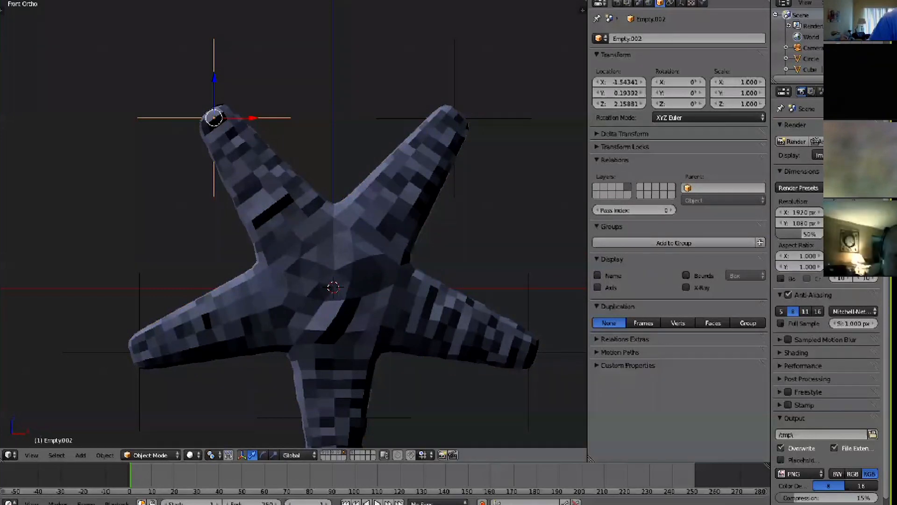
key("g")
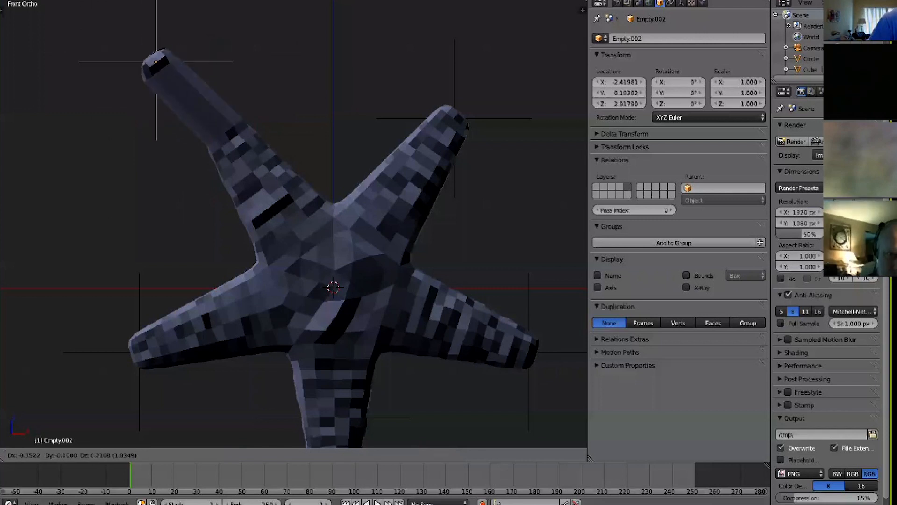
key("Return")
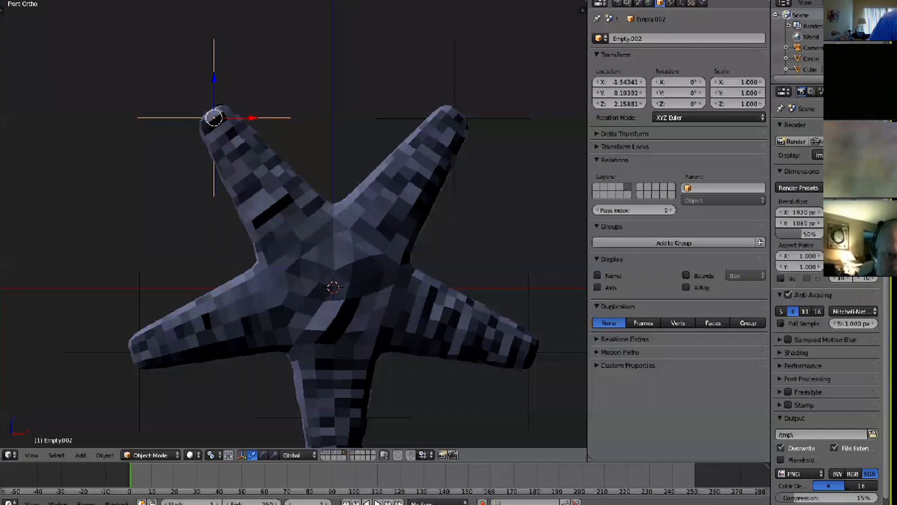
Select the empty at the starfish's centre in wireframe display and try moving it slightly upward in solid display.
key("z")
right_click(335, 288)
right_click(335, 288)
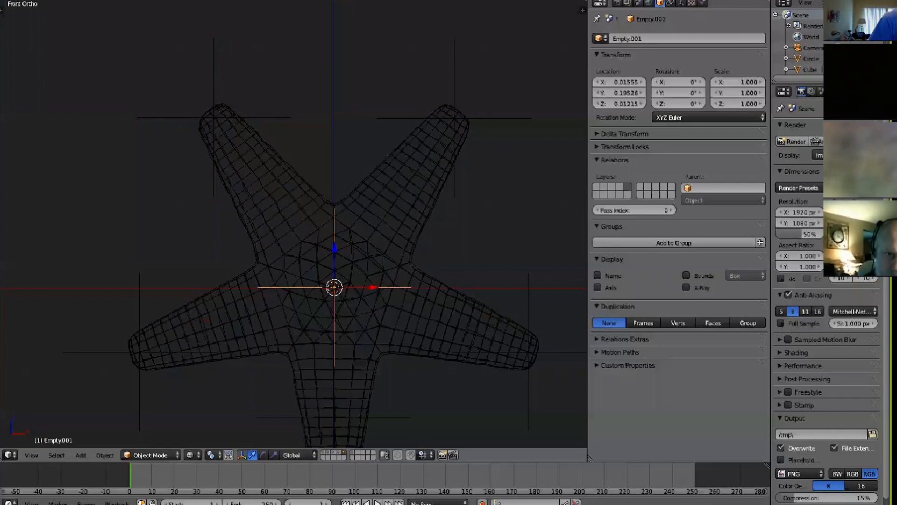
key("z")
key("g")
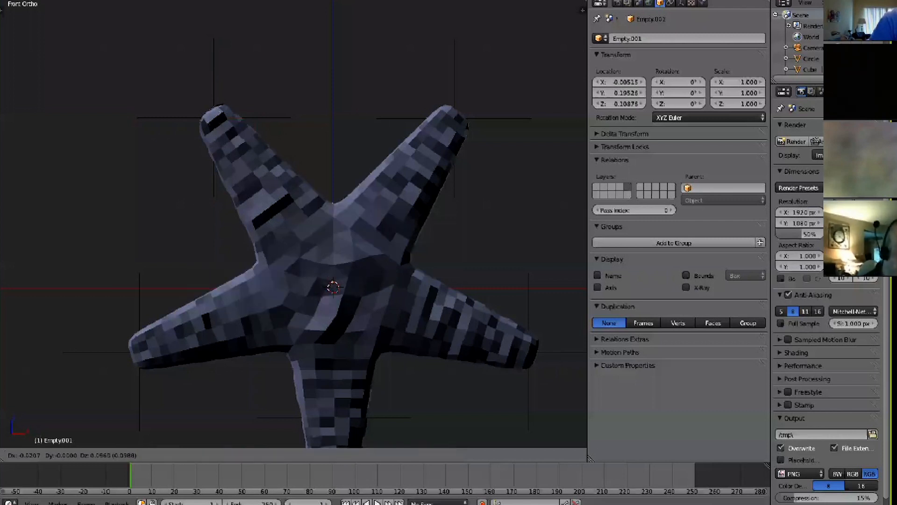
key("Return")
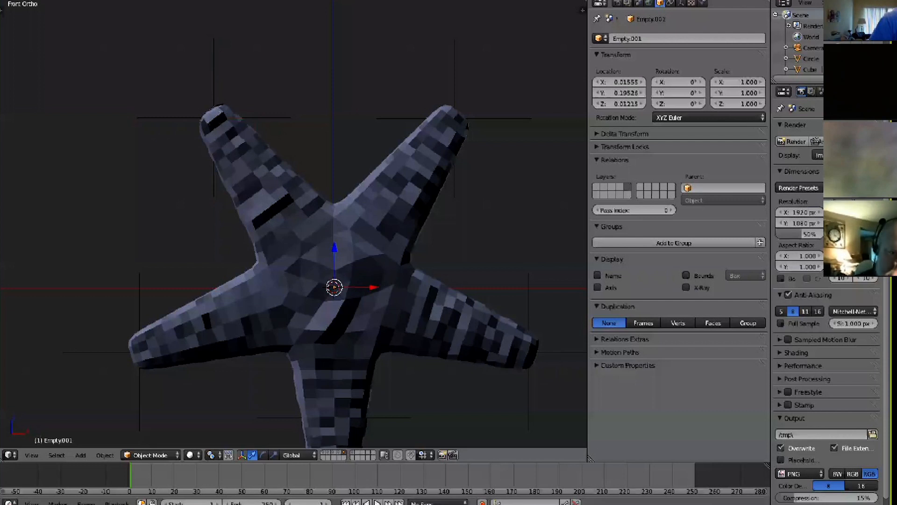
Try stretching the upper-right arm's tip by moving its empty to about X 3.10, Z 3.05.
right_click(456, 119)
key("g")
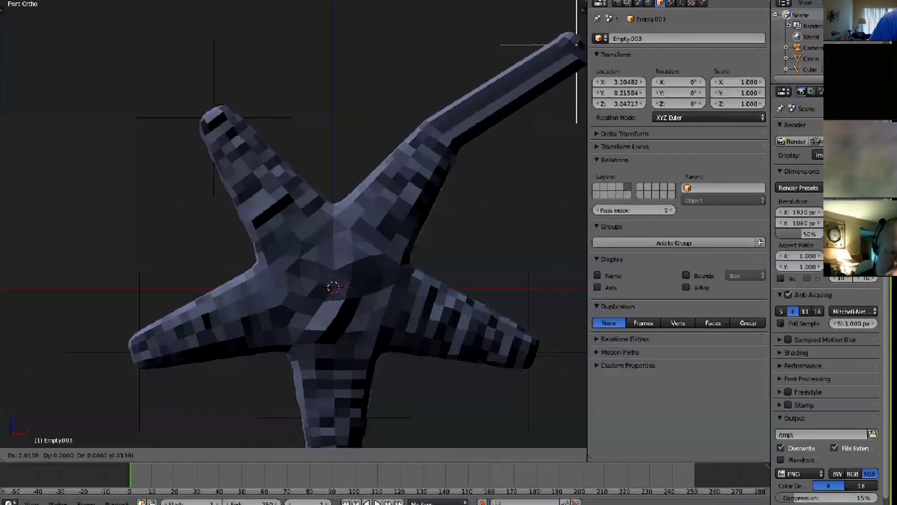
key("Escape")
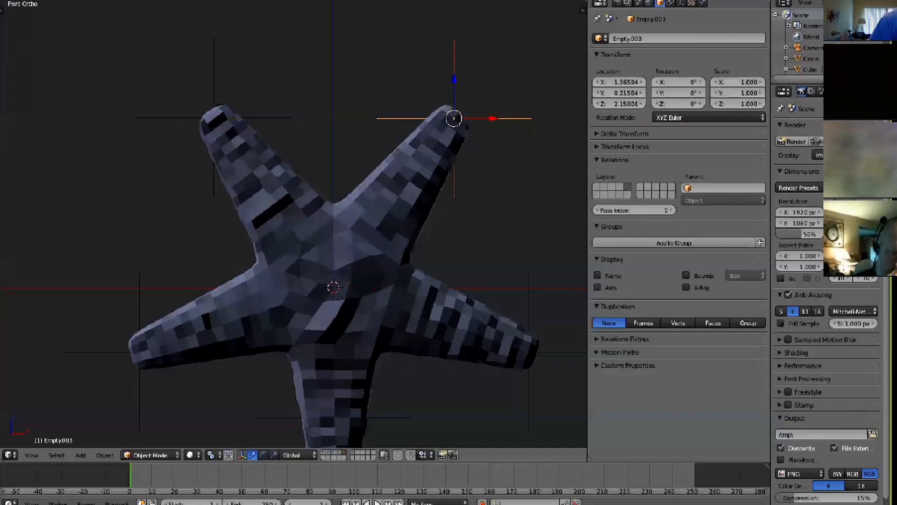
Select the starfish mesh and widen the properties area so the full modifier names are readable.
right_click(432, 161)
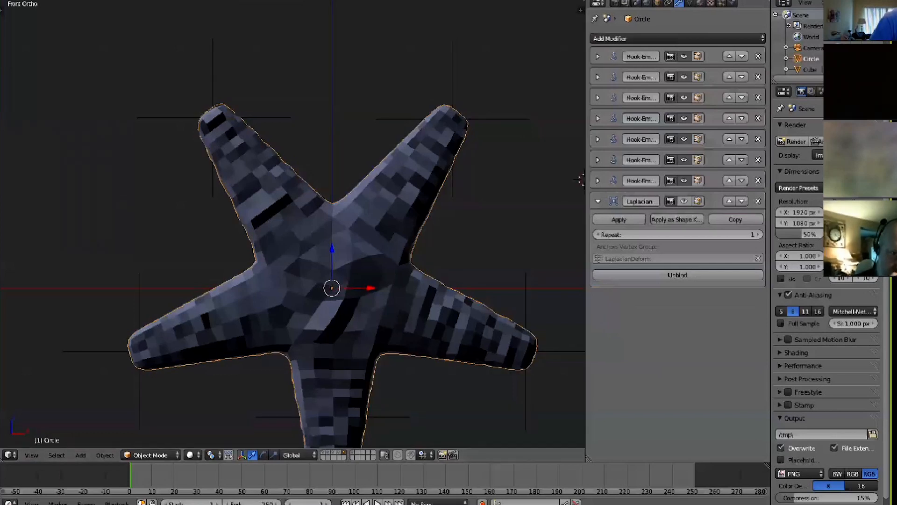
left_click_drag(581, 179, 496, 185)
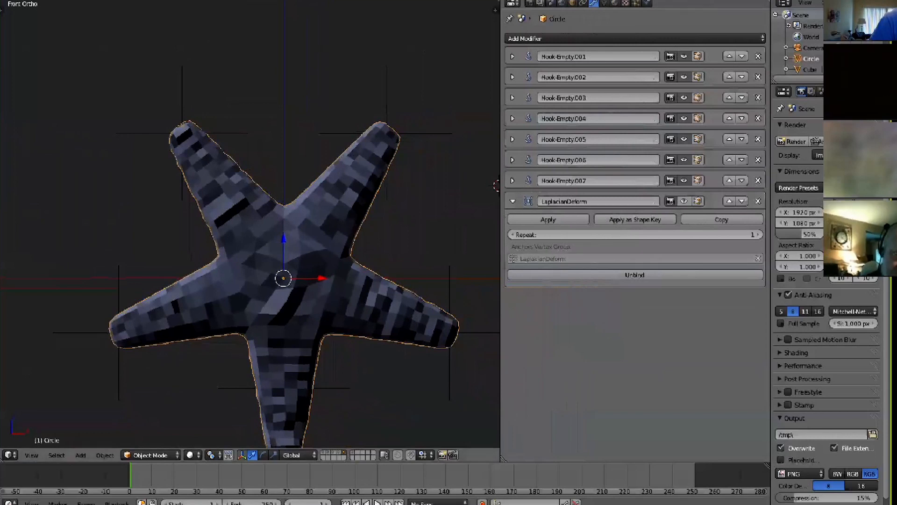
Inspect which starfish vertices belong to the LaplacianDeform vertex group by selecting them in Edit Mode, and return to the object's modifier stack.
left_click_drag(496, 185, 536, 182)
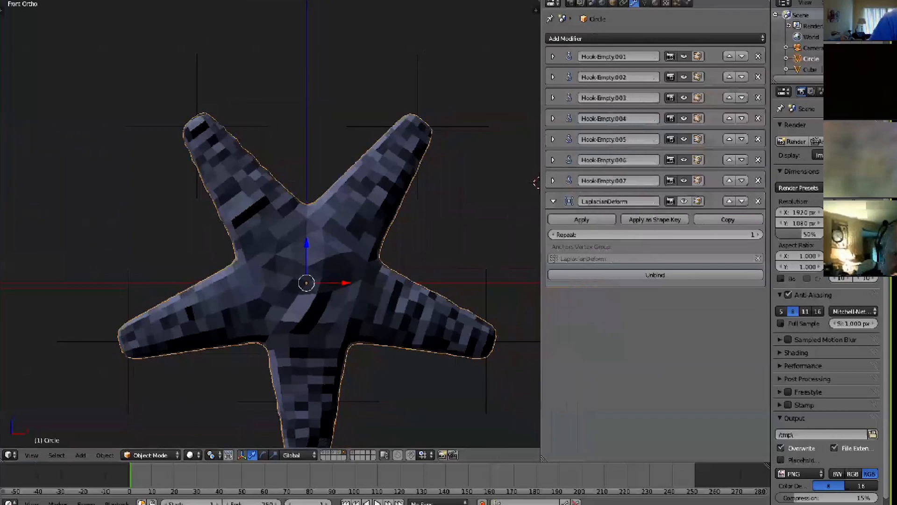
key("Tab")
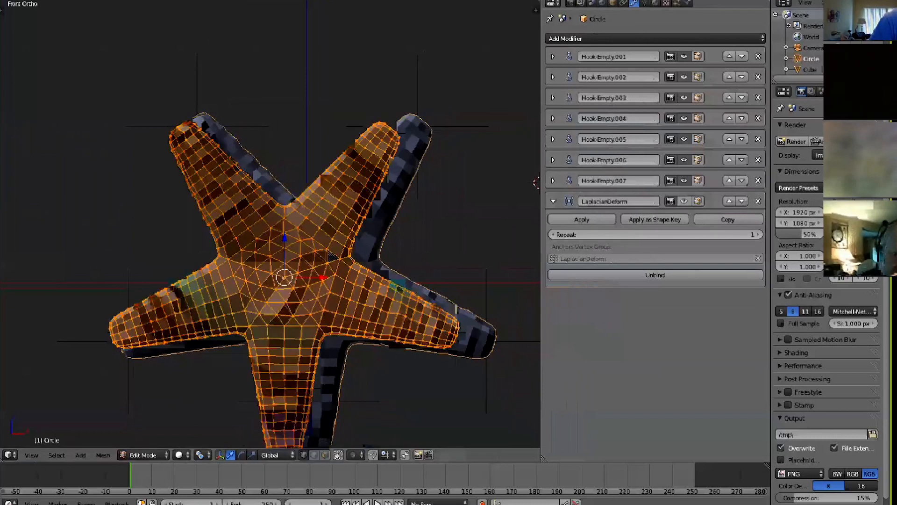
key("a")
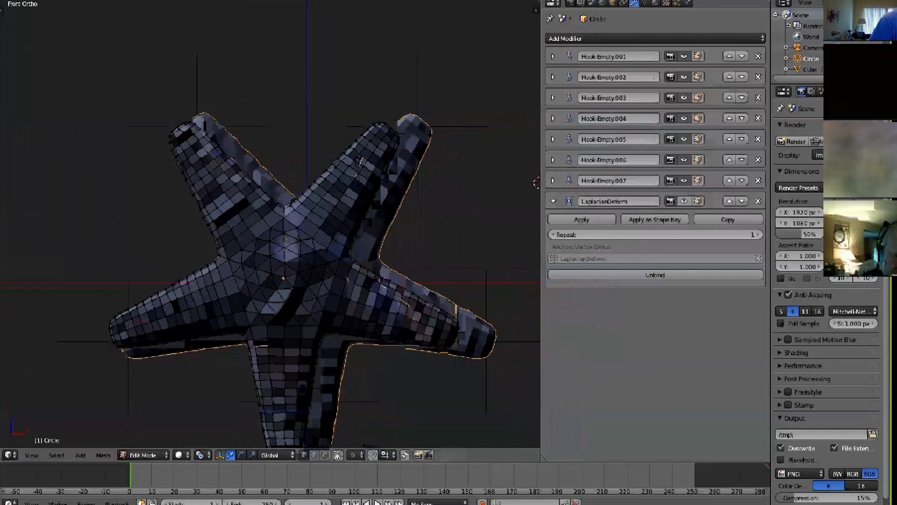
left_click_drag(540, 280, 500, 280)
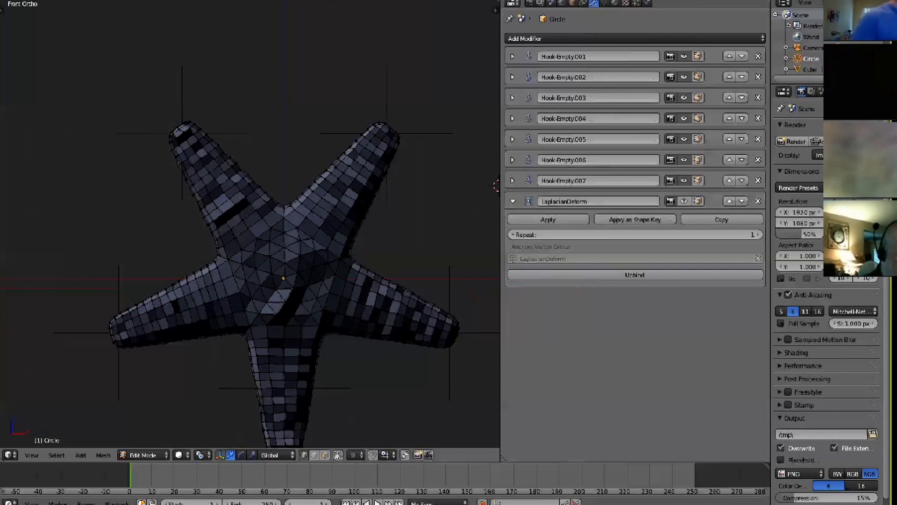
left_click(604, 4)
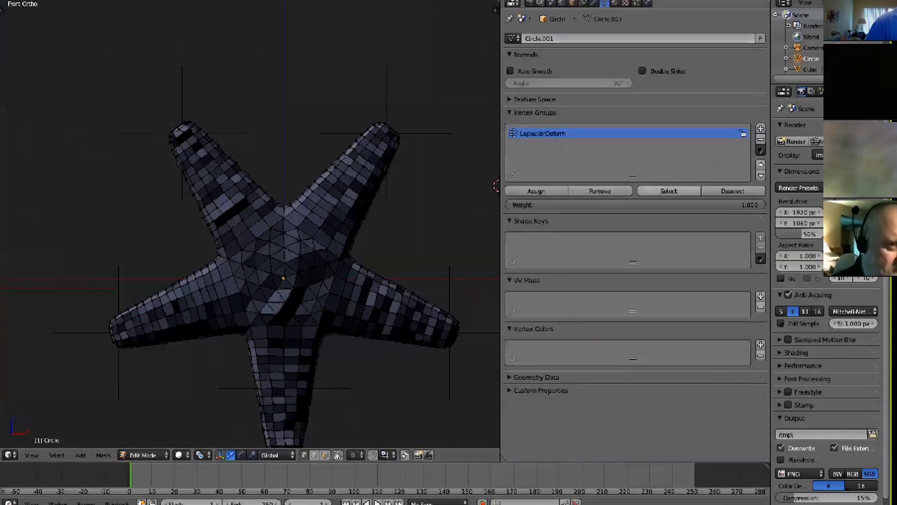
left_click(669, 191)
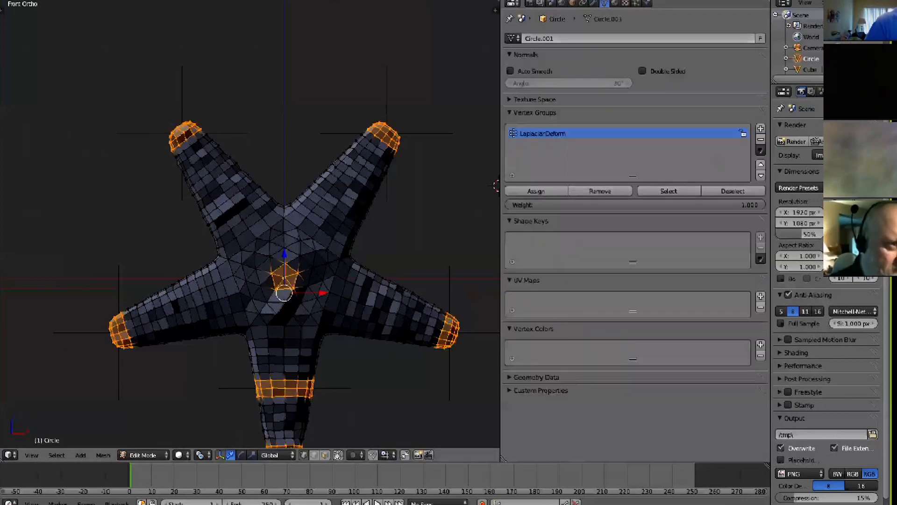
scroll(250, 224, "down", 1)
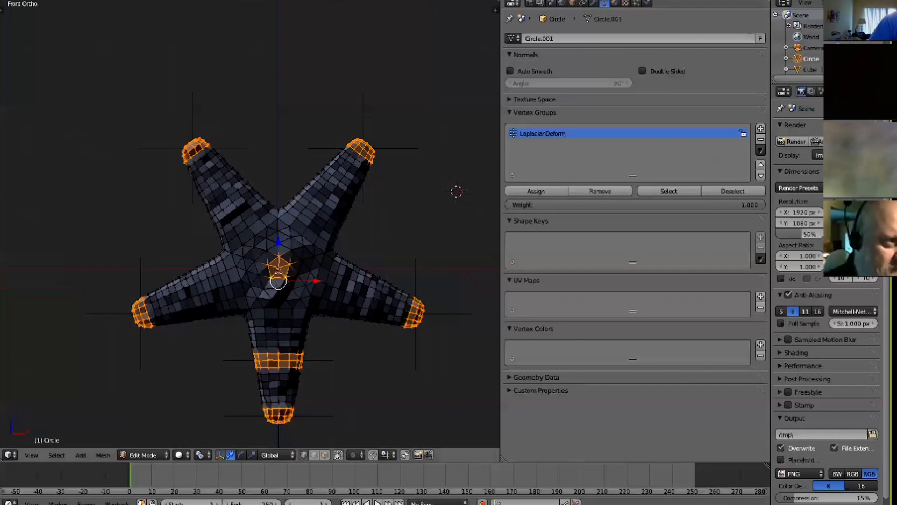
key("Tab")
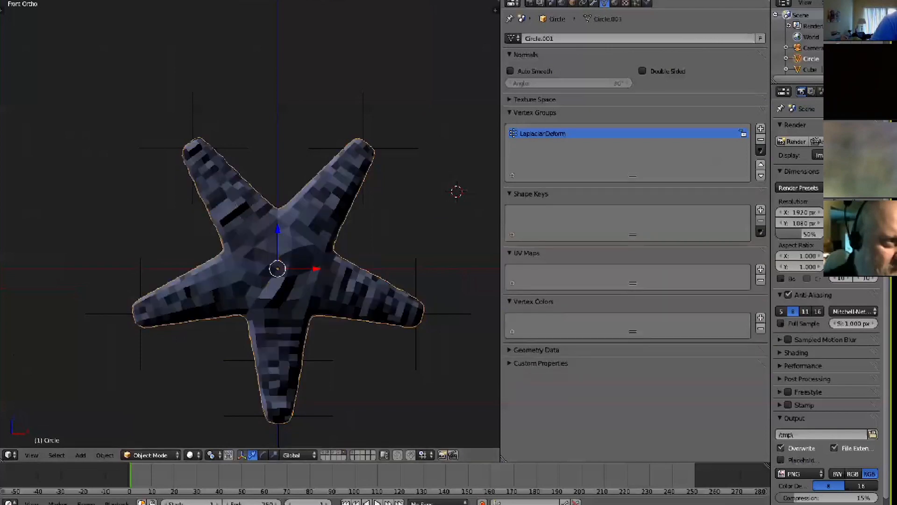
left_click(594, 3)
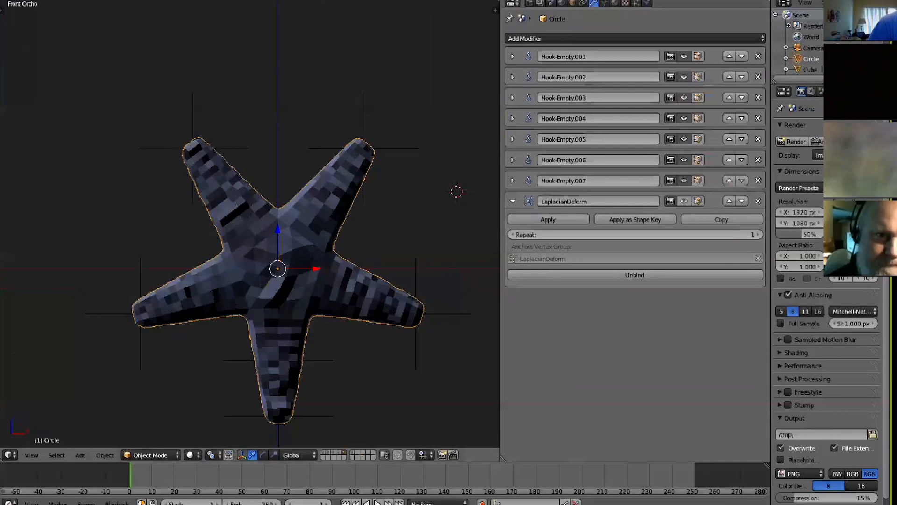
Try moving the empty at the tip of the starfish's upper-right arm slightly outward, and reselect the starfish mesh.
right_click(363, 148)
right_click(363, 148)
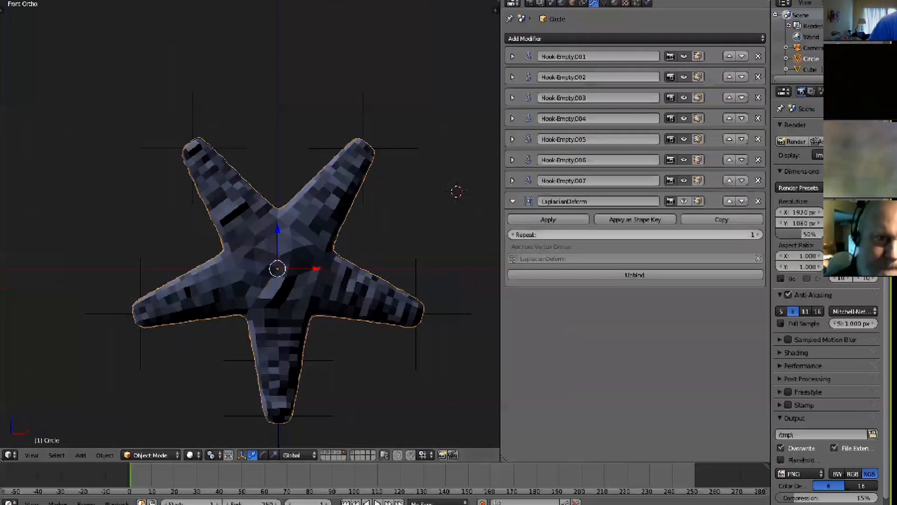
right_click(364, 148)
key("g")
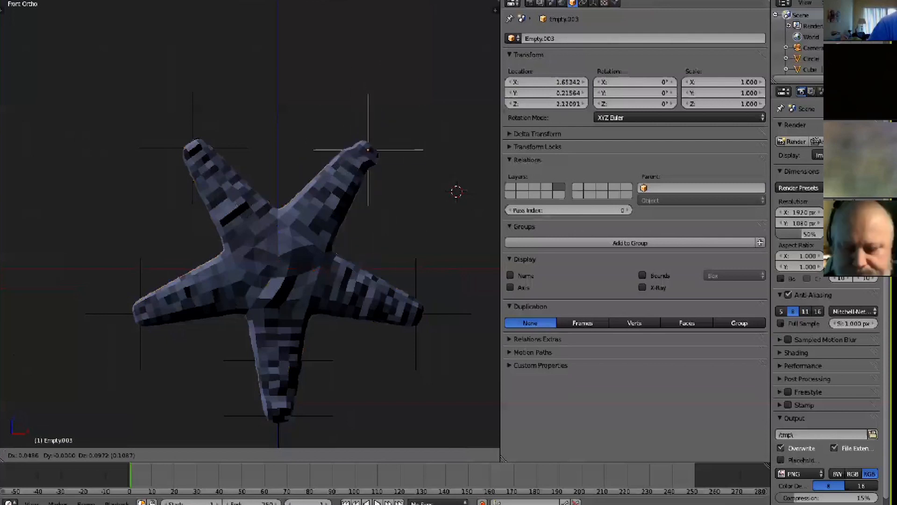
left_click(364, 148)
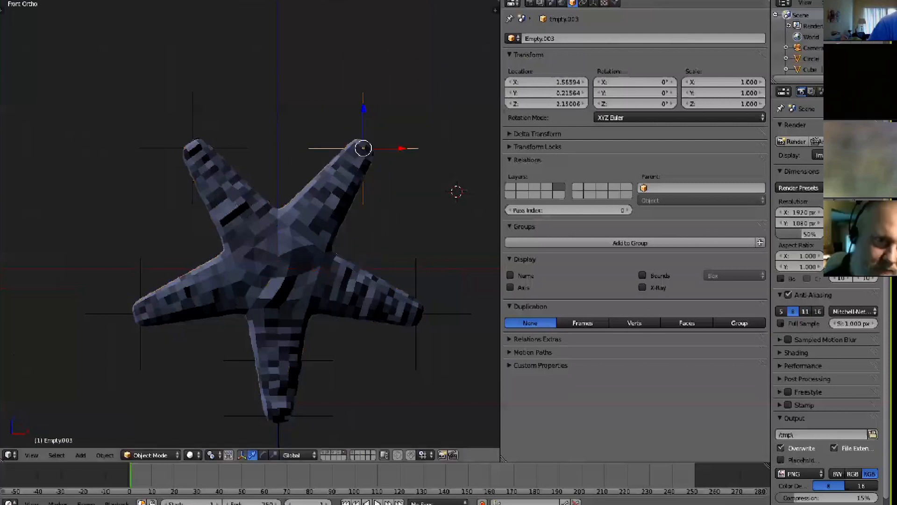
right_click(338, 193)
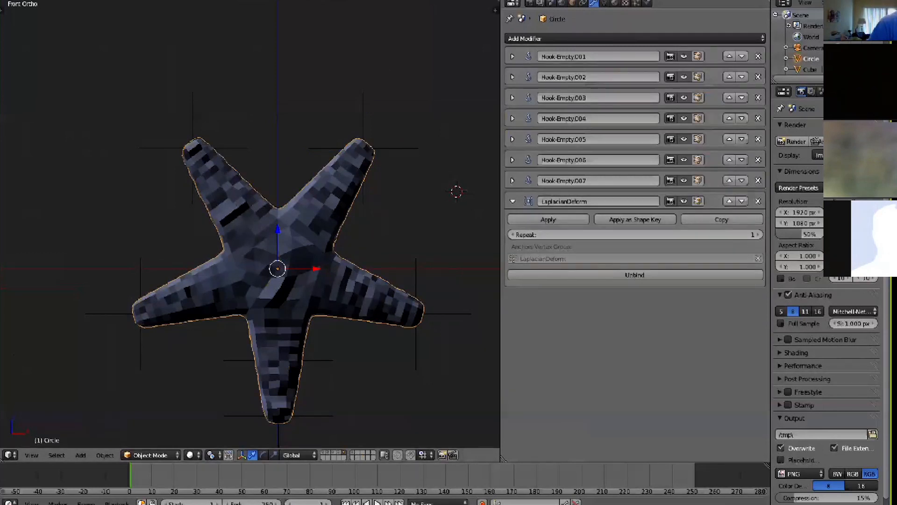
Try bending the upper-right arm inward by moving its empty to about X 1.13, Z 2.14.
right_click(363, 148)
key("g")
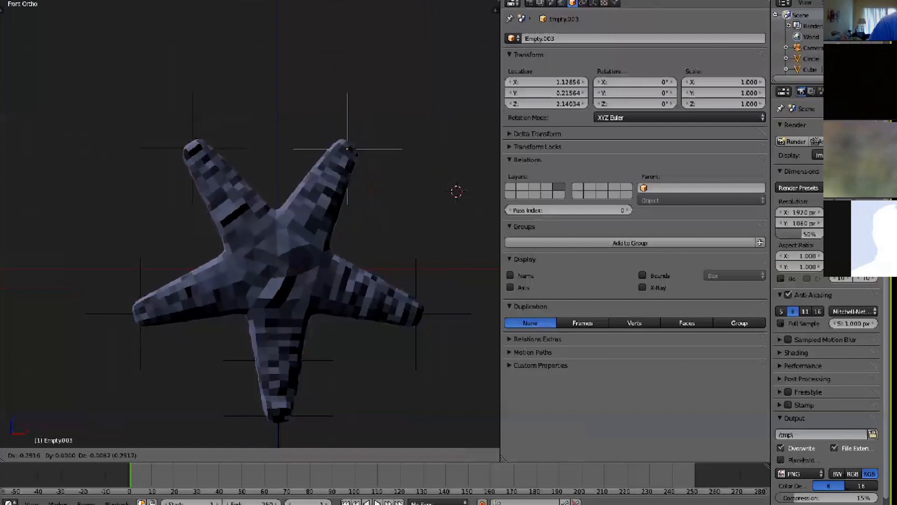
key("Escape")
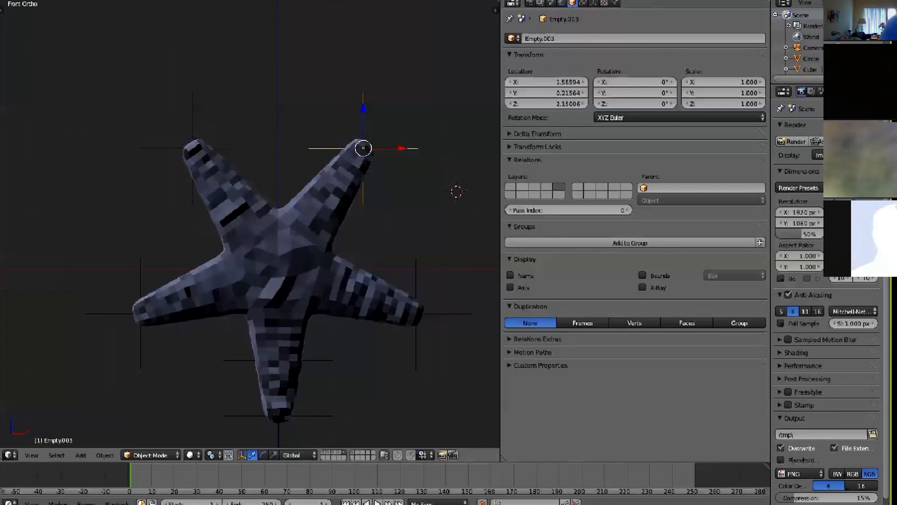
View the starfish in perspective at an angle and select its mesh to show the modifier stack.
middle_click_drag(276, 262, 251, 225, "shift")
scroll(252, 225, "down", 2)
scroll(251, 223, "up", 2)
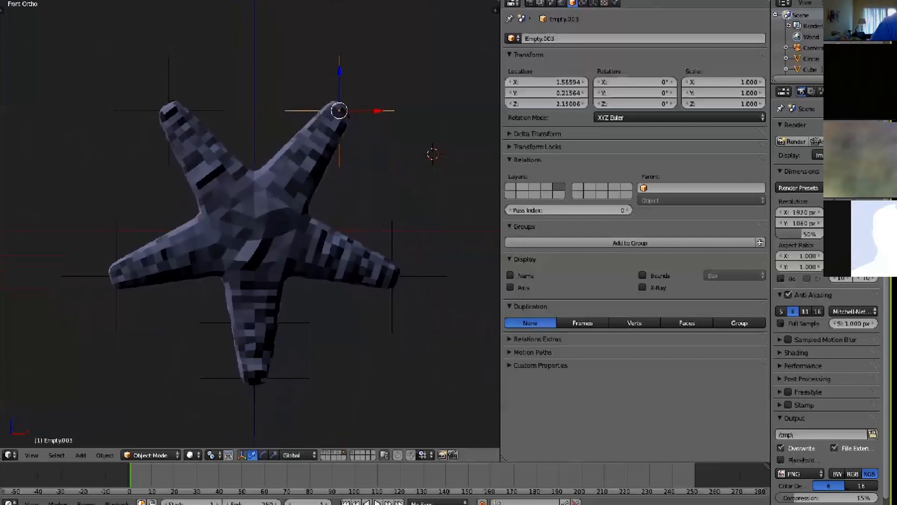
middle_click_drag(251, 224, 308, 203)
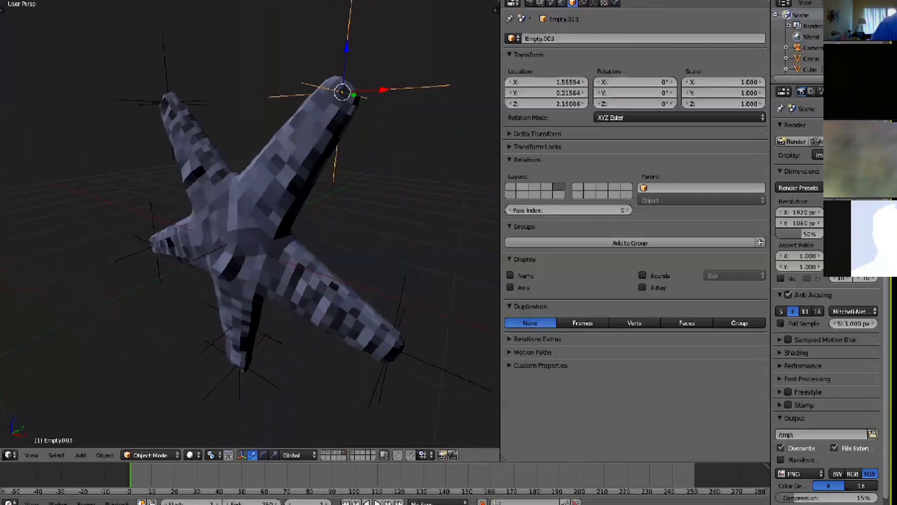
mouse_move(463, 158)
middle_mouse_down()
mouse_move(481, 156)
mouse_move(449, 151)
middle_mouse_up()
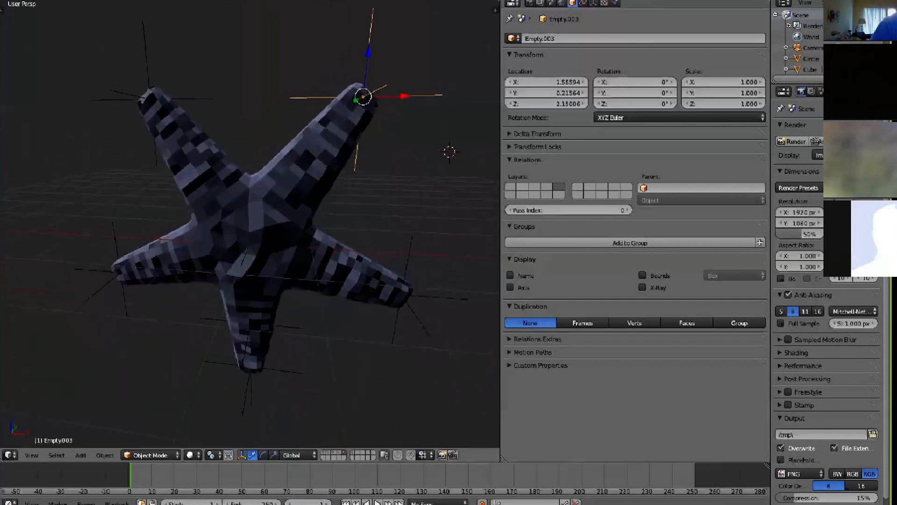
right_click(296, 192)
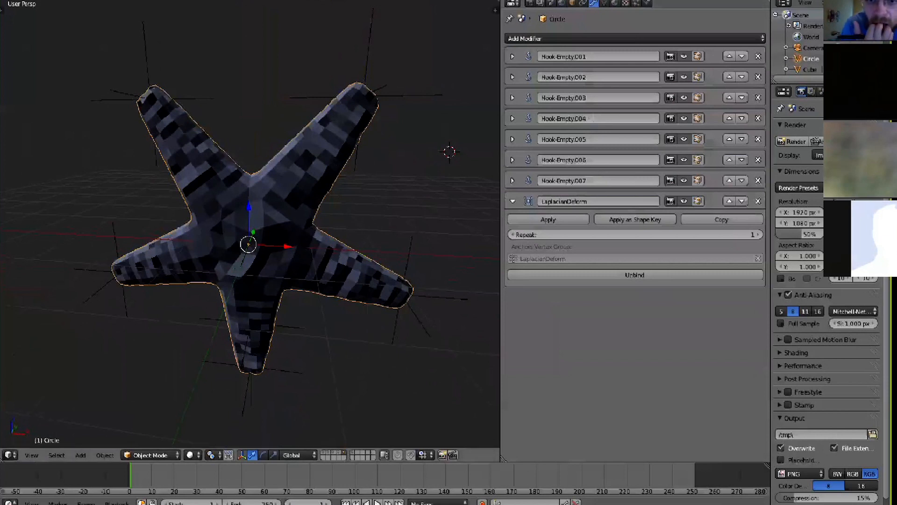
Look at the example objects on the other layers and return to the starfish layer in front view.
key("4")
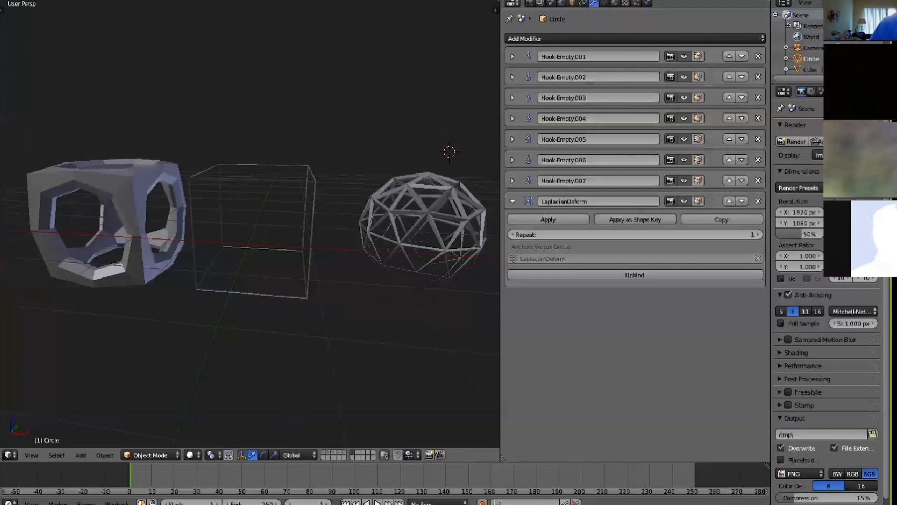
key("KP_1")
key("4")
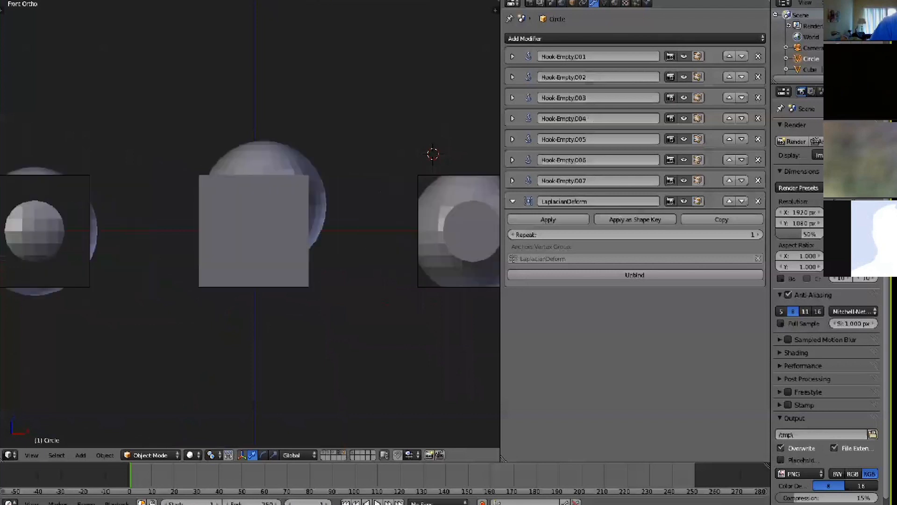
key("5")
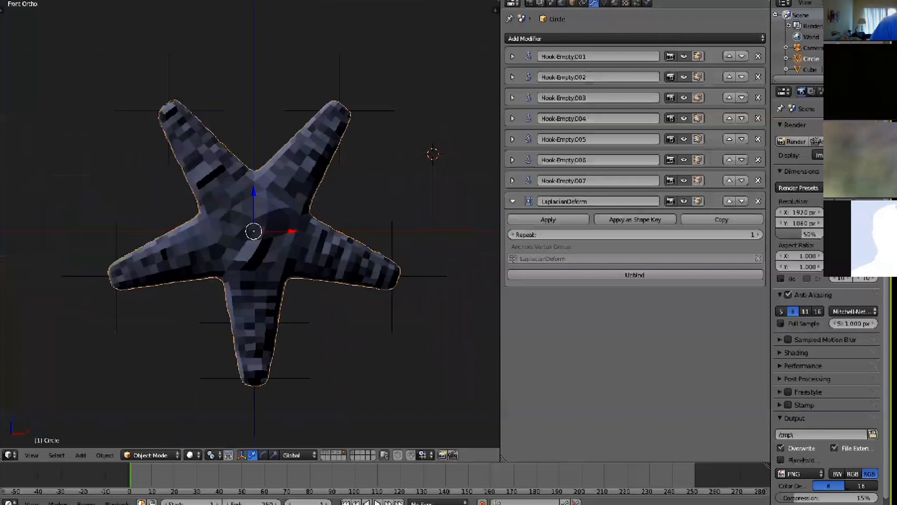
Try folding the upper-right arm downward from a side view by moving its tip empty to about Z 1.16.
middle_click_drag(318, 224, 212, 231)
scroll(212, 232, "up", 2)
scroll(212, 231, "down", 3)
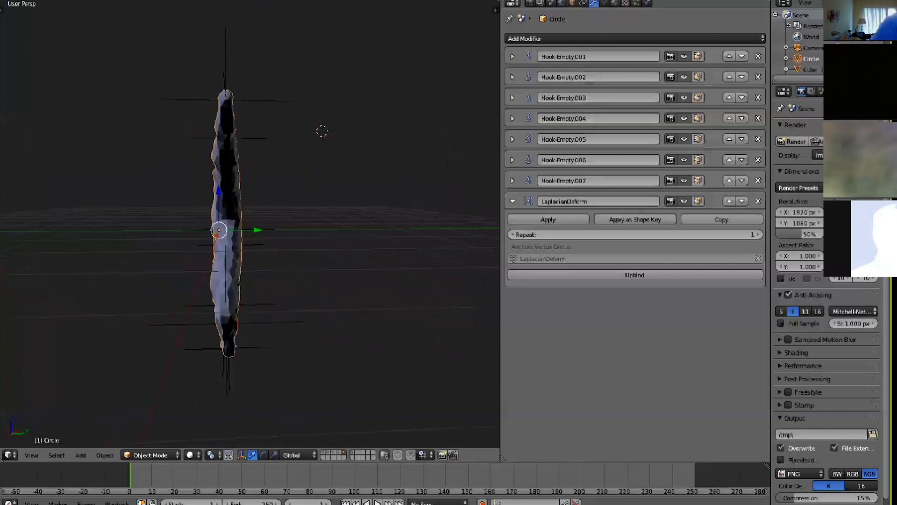
right_click(226, 96)
key("g")
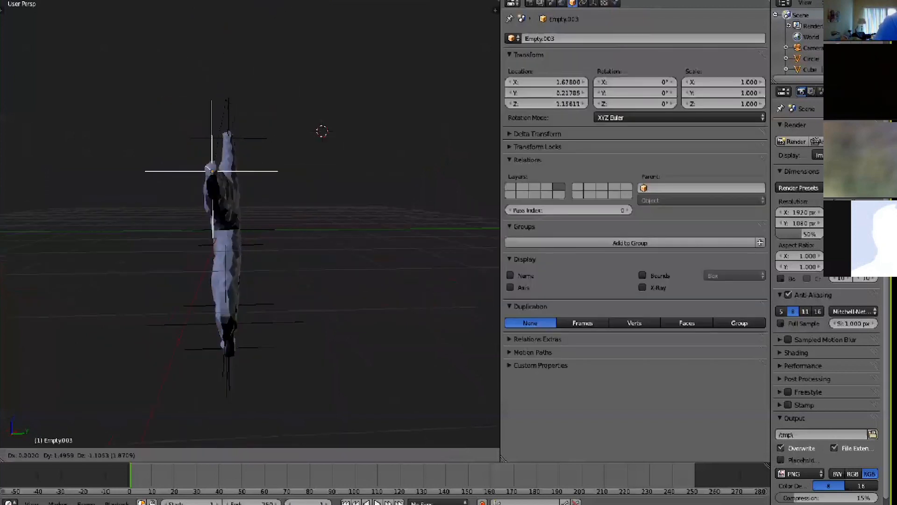
key("Escape")
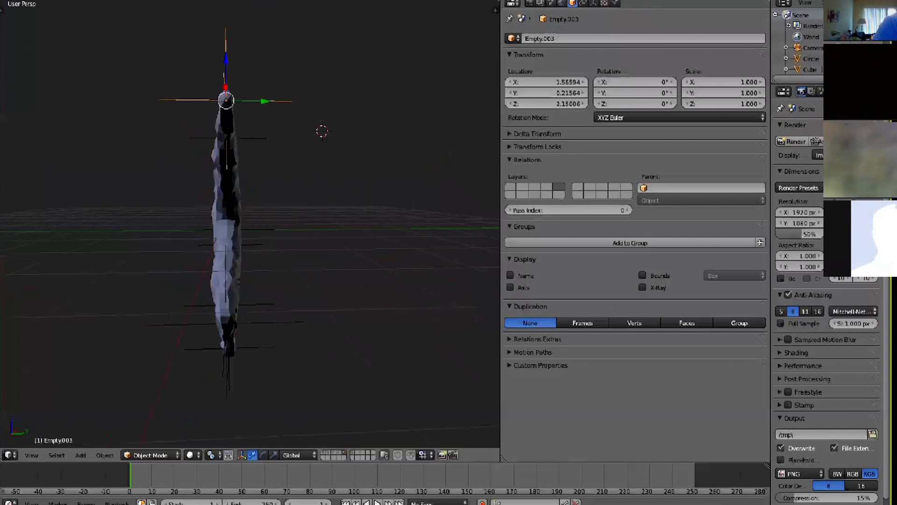
Bend the starfish's bottom arm by moving its mid-arm empty to about X 0.12, Y 0.38, Z -1.34.
middle_click_drag(238, 220, 234, 185)
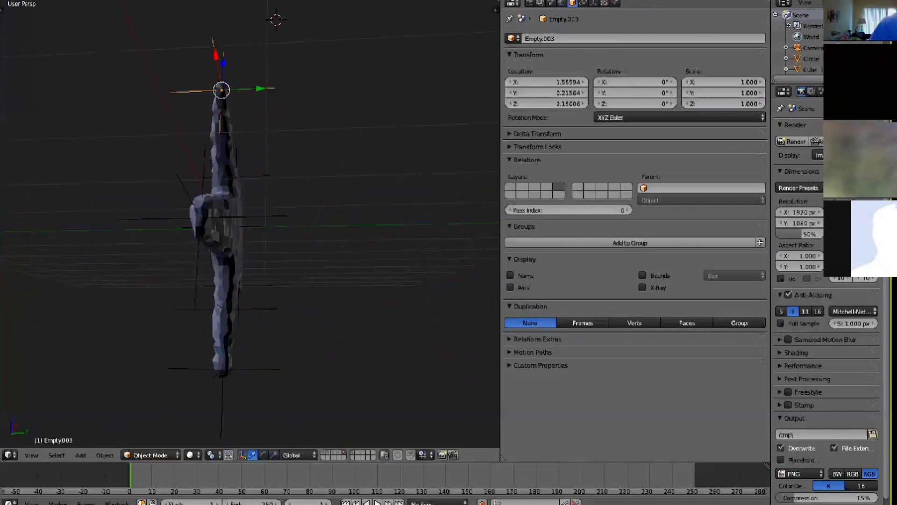
right_click(223, 308)
key("g")
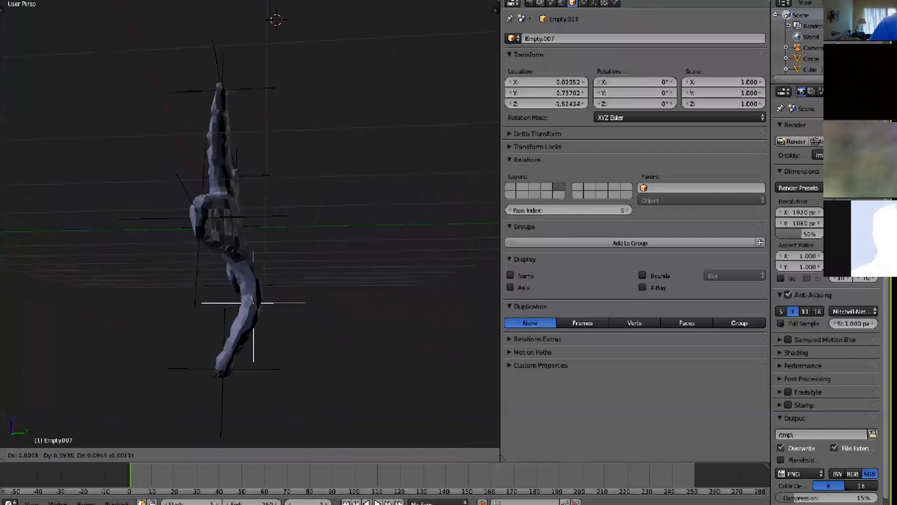
left_click(247, 291)
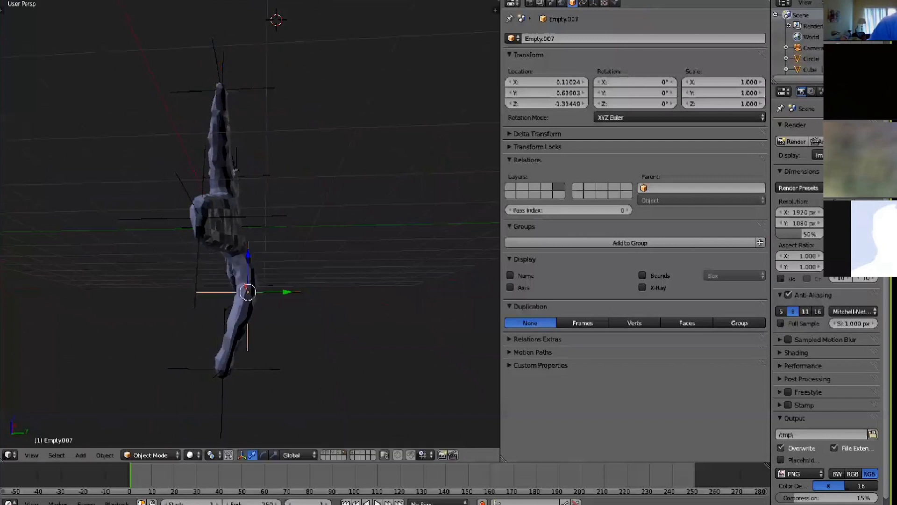
key("g")
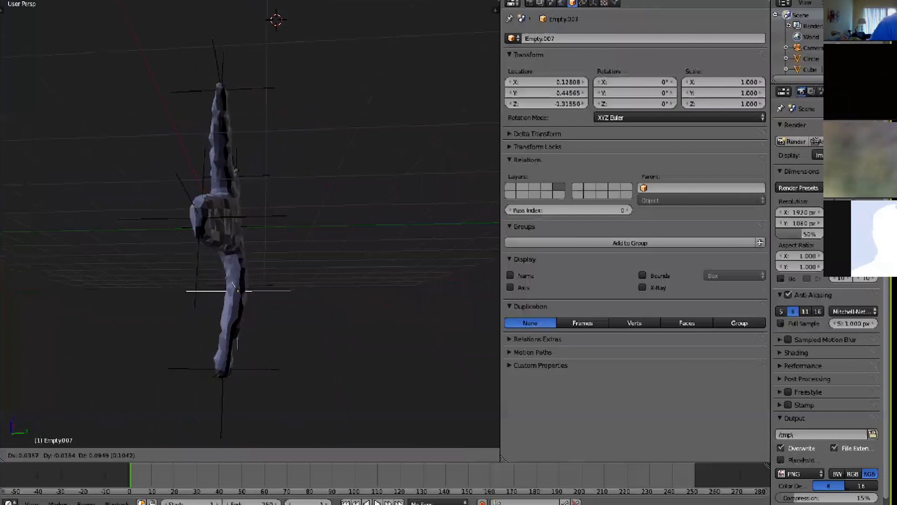
left_click(233, 290)
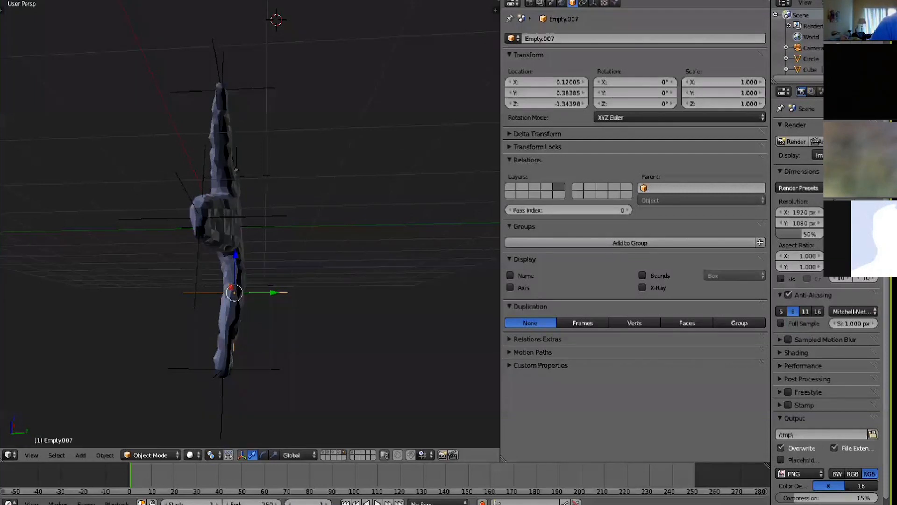
middle_click_drag(196, 220, 329, 239)
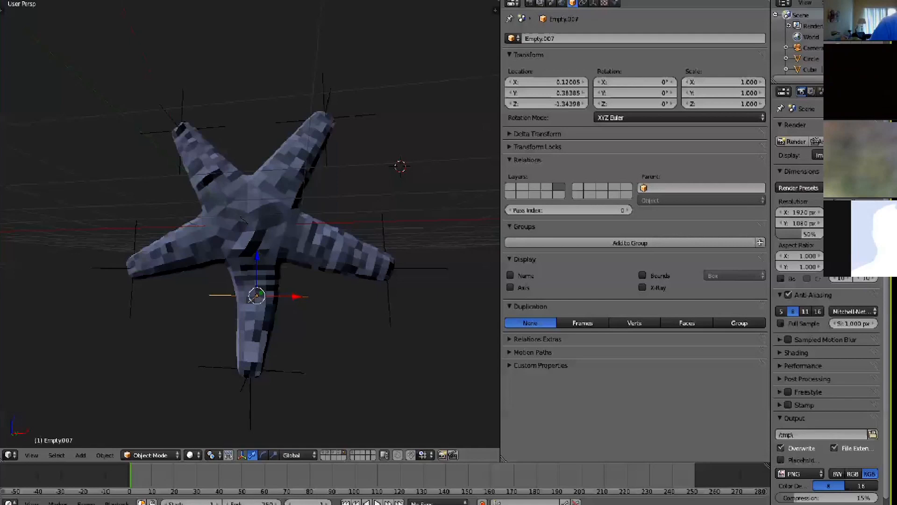
middle_click_drag(262, 224, 234, 274)
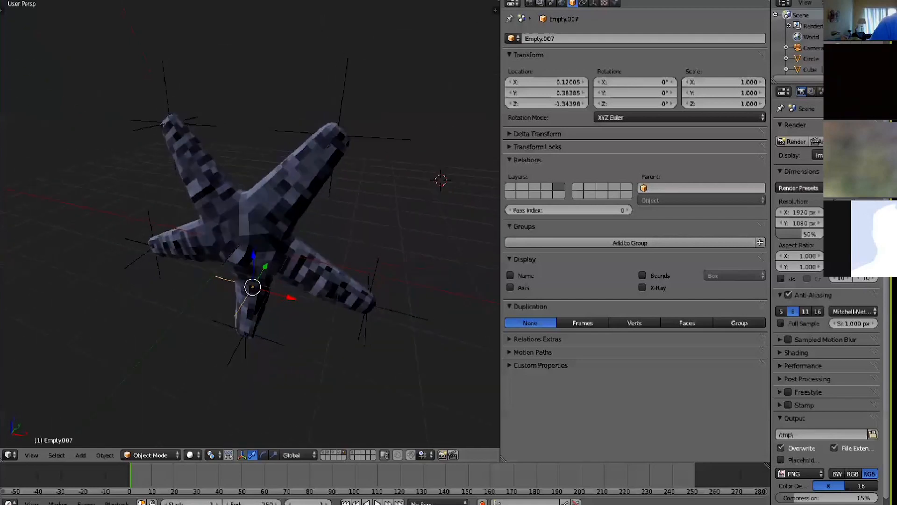
Show the layer with the wireframe objects, select the thin cube in the middle and expand its Wireframe modifier settings.
key("6")
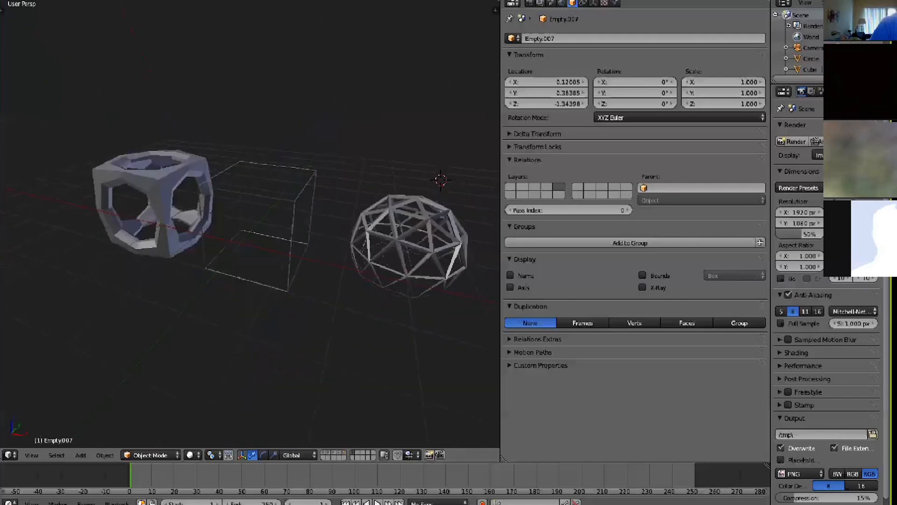
scroll(275, 244, "down", 2)
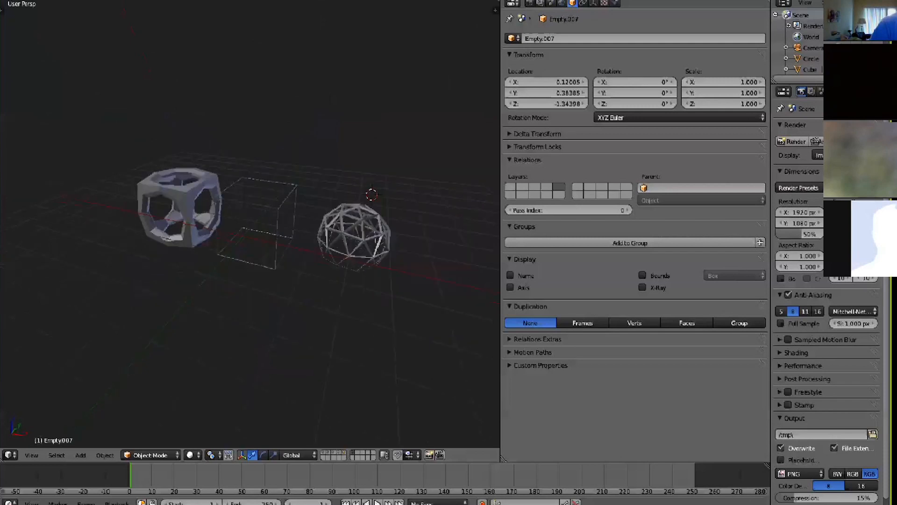
scroll(275, 245, "up", 5)
right_click(274, 245)
middle_click_drag(275, 245, 274, 261)
left_click(513, 56)
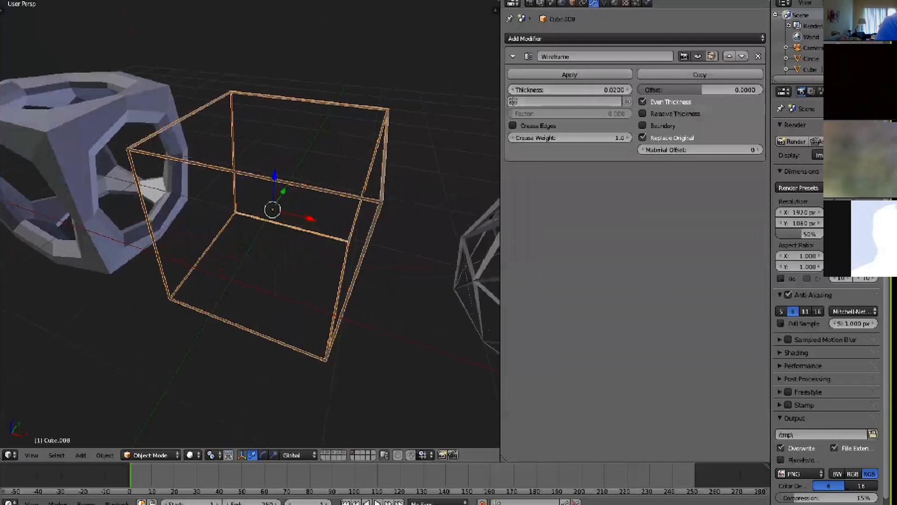
Turn the thin cube's Wireframe modifier off and back on in the viewport to compare it with the base mesh.
middle_click_drag(274, 261, 146, 253)
left_click(698, 56)
middle_click_drag(322, 234, 279, 263)
left_click(697, 57)
scroll(279, 262, "down", 2)
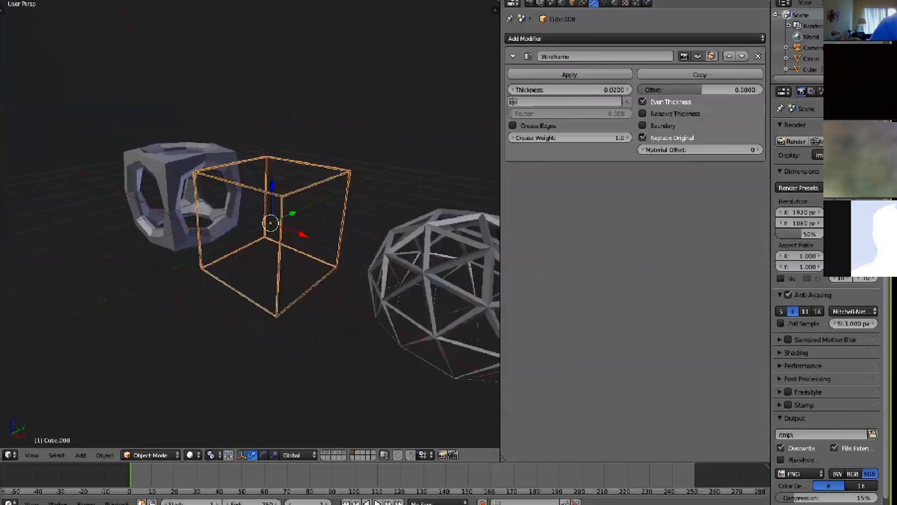
Try deleting only the faces of the thin cube's mesh in face select mode, keeping its edges.
scroll(279, 262, "up", 5)
middle_click_drag(252, 234, 252, 182)
key("Tab")
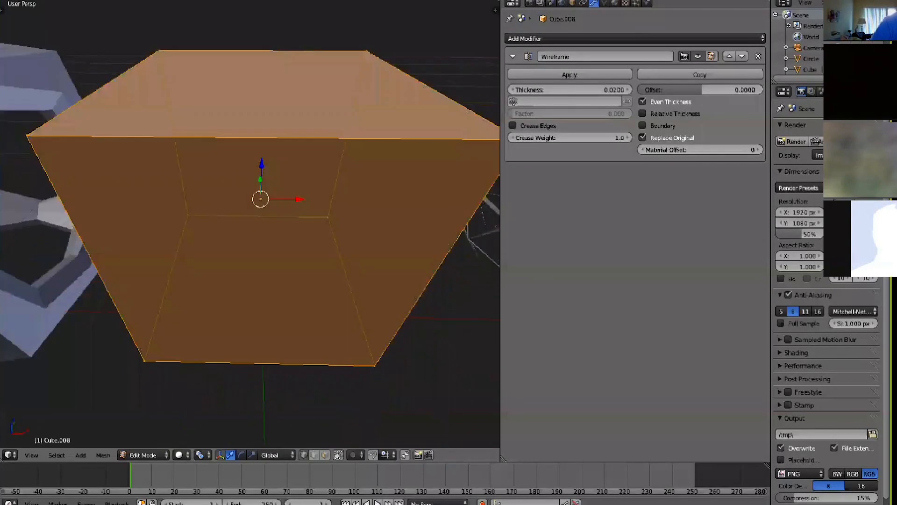
key("ctrl+Tab")
left_click(251, 181)
key("x")
key("Escape")
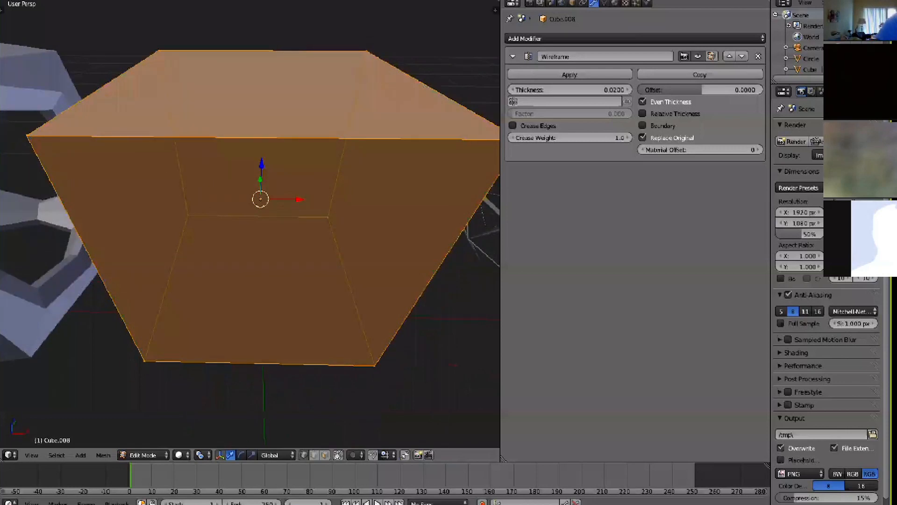
key("x")
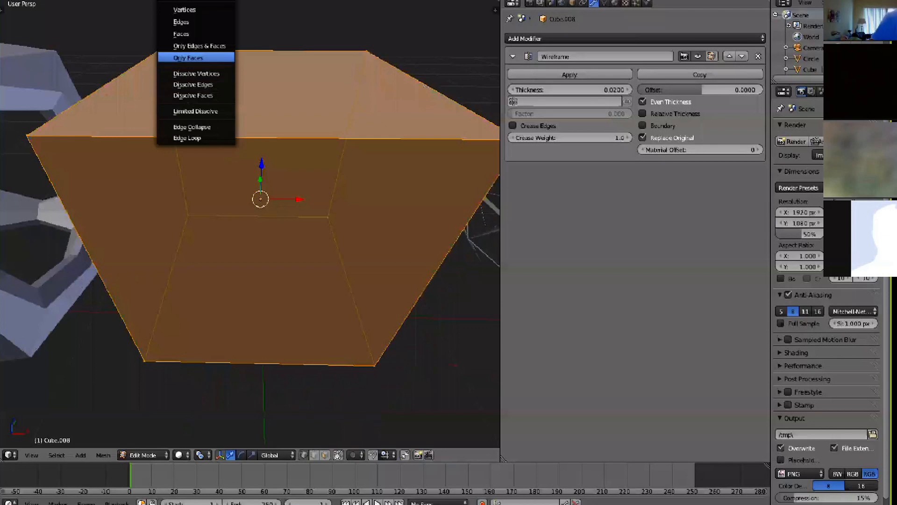
key("Return")
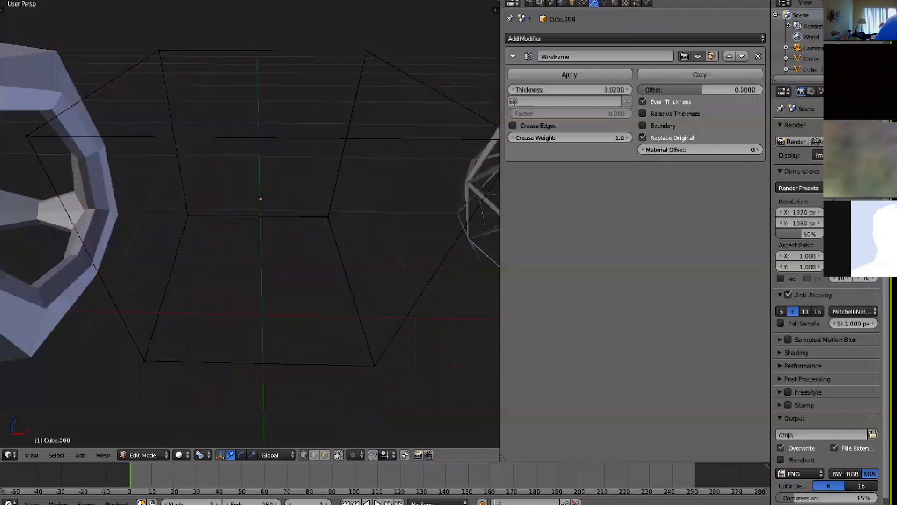
Compare the faceless cube in object mode and edit mode to check the Wireframe modifier's effect.
middle_click_drag(261, 206, 303, 210)
key("Tab")
scroll(206, 234, "down", 2)
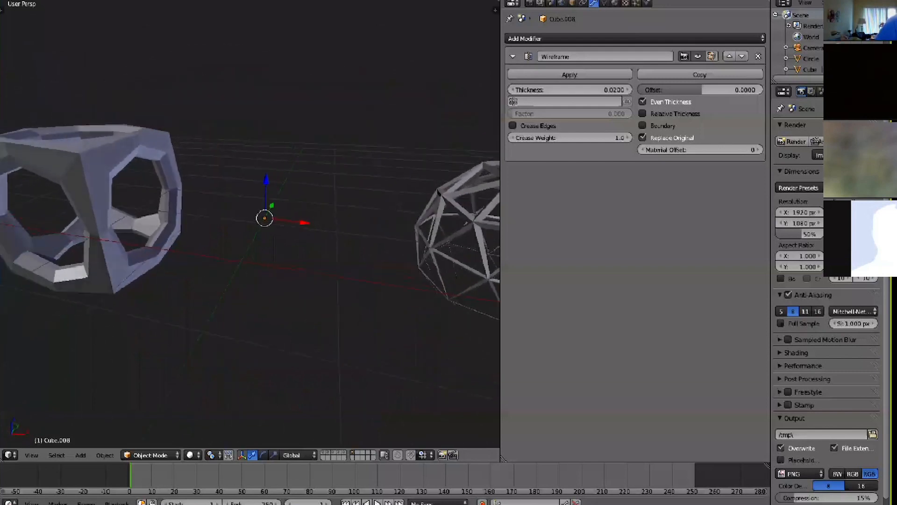
key("Tab")
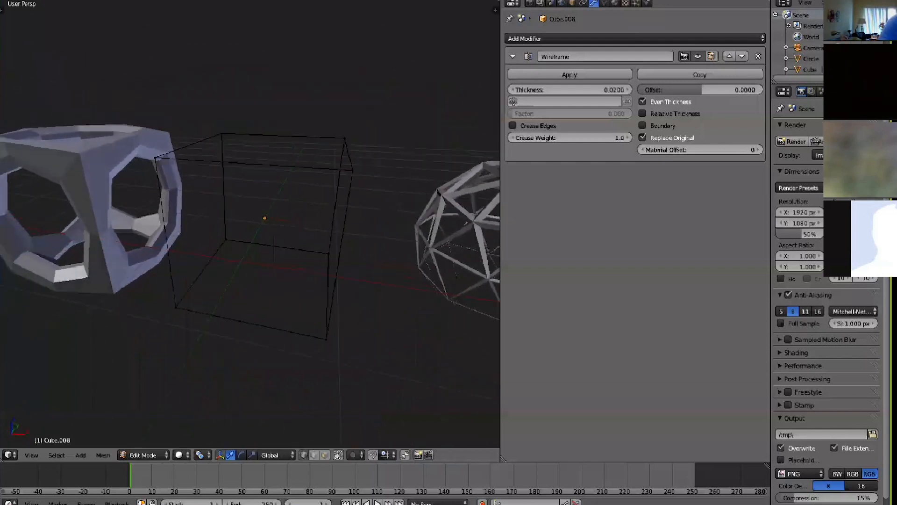
key("Tab")
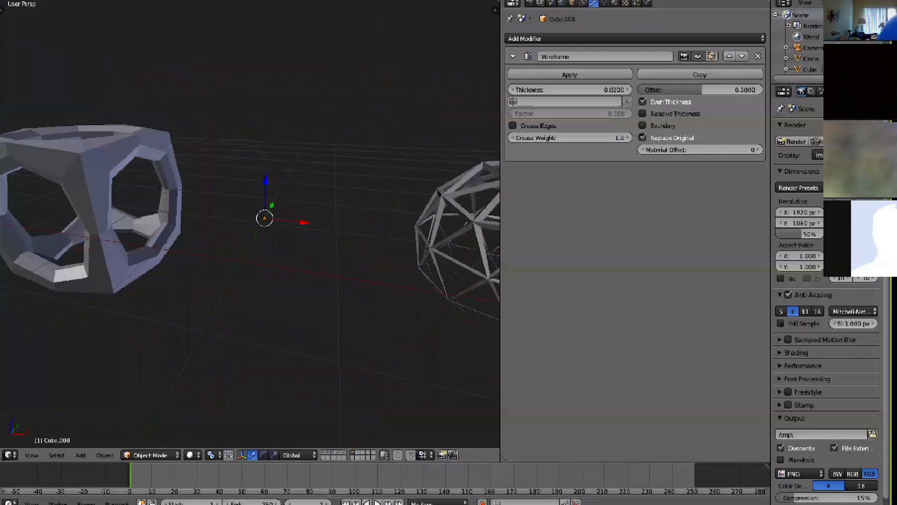
Undo the removal of all faces, delete the cube's top and front faces in face select mode, and return to object mode.
key("Tab")
key("ctrl+Tab")
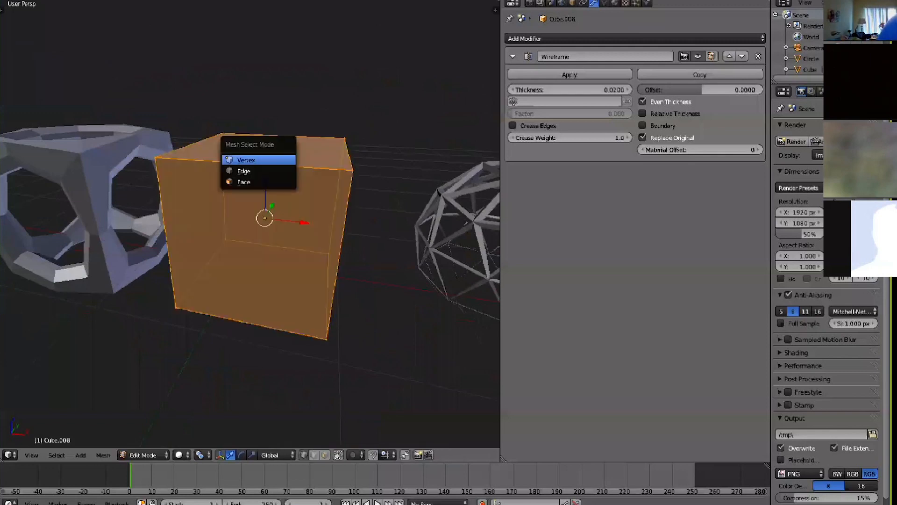
left_click(259, 182)
middle_click_drag(259, 182, 263, 213)
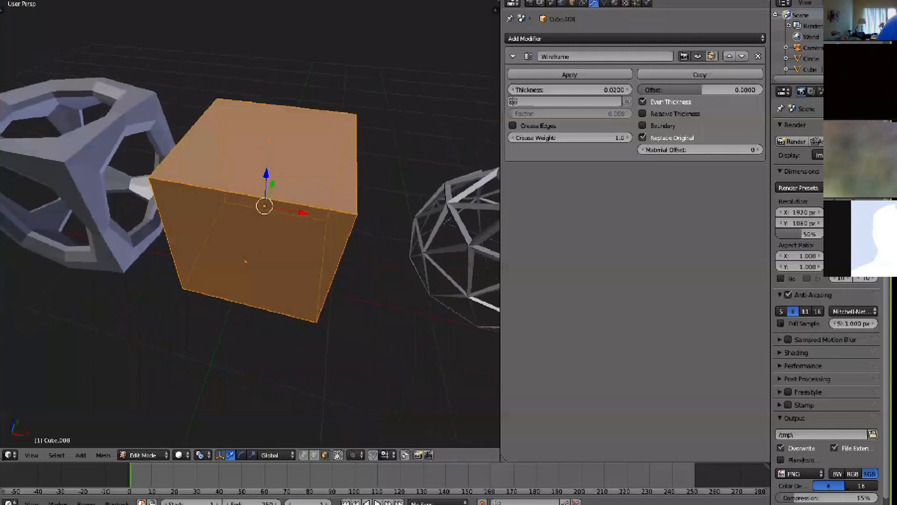
right_click(278, 167)
right_click(269, 140)
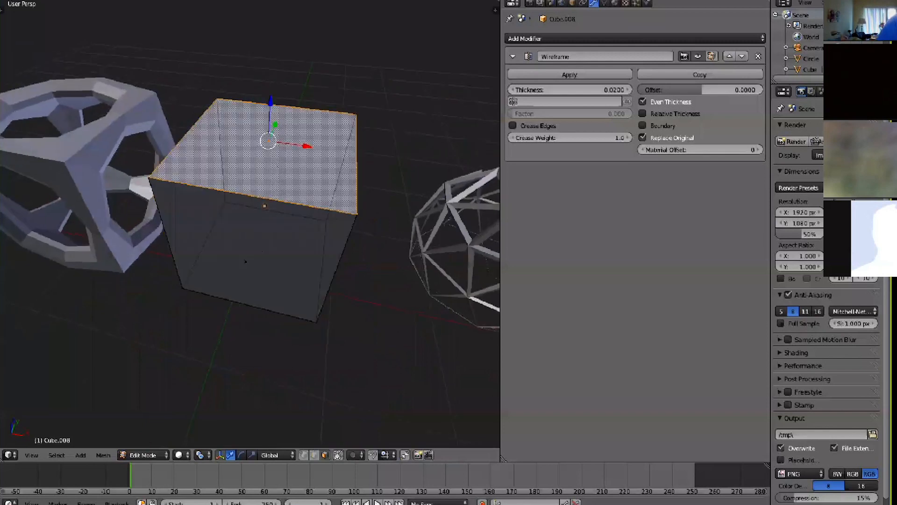
right_click(245, 253, "shift")
key("x")
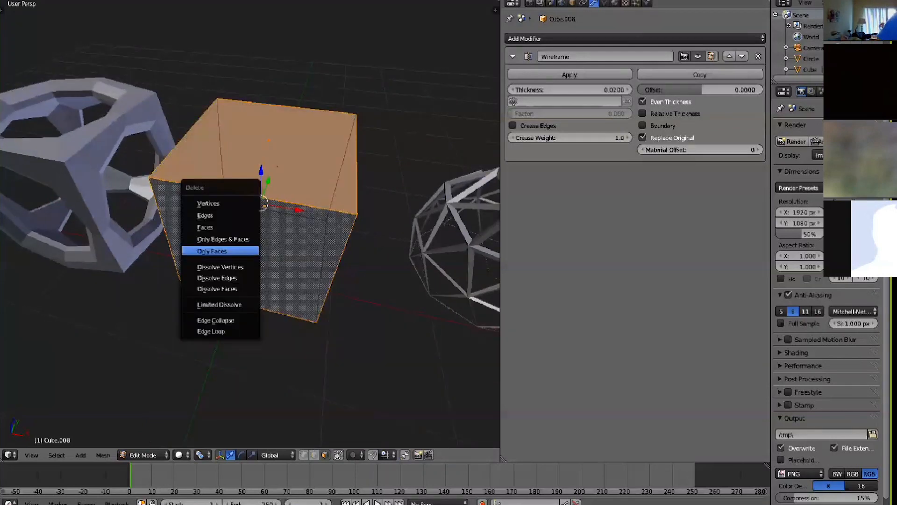
left_click(206, 227)
key("Tab")
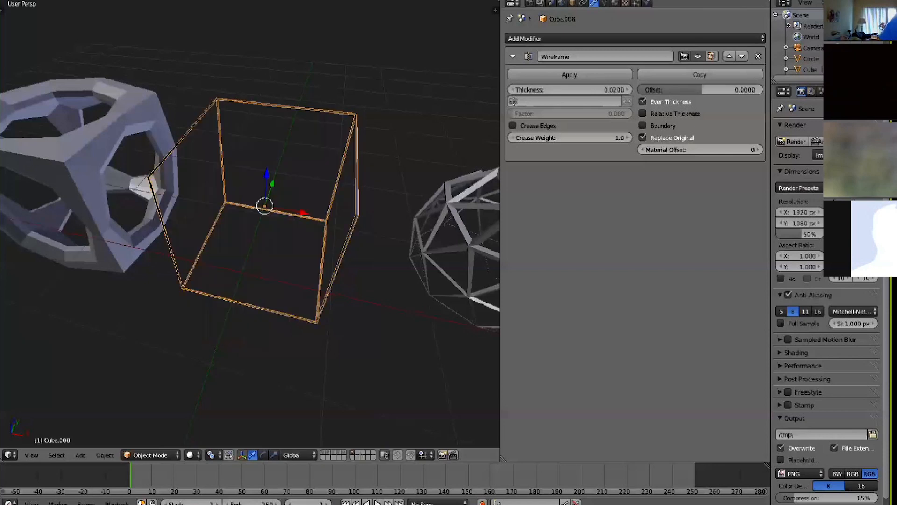
Examine the thin cube's wireframe struts up close along the open edges where the faces were deleted.
middle_click_drag(261, 238, 194, 215)
middle_click_drag(252, 234, 453, 231)
scroll(250, 224, "down", 3)
scroll(250, 224, "up", 3)
middle_click_drag(280, 233, 332, 224)
scroll(250, 224, "up", 3)
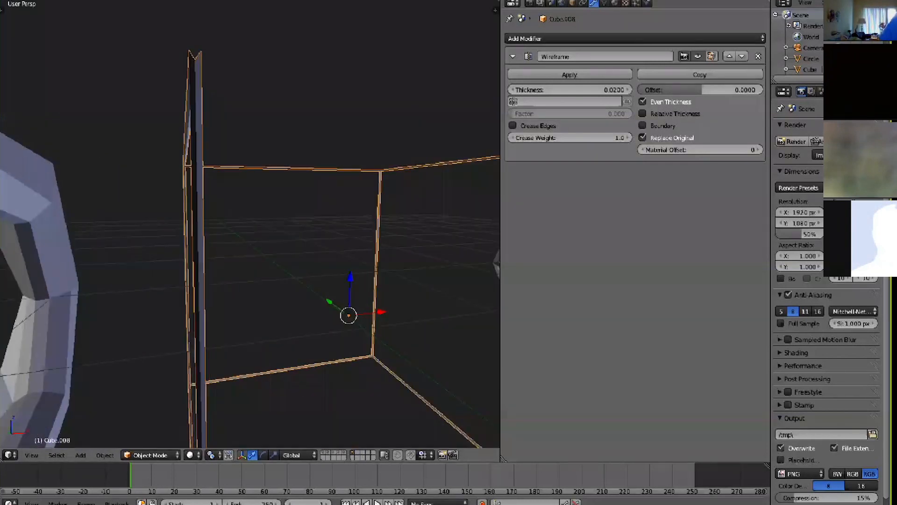
middle_click_drag(332, 224, 484, 234)
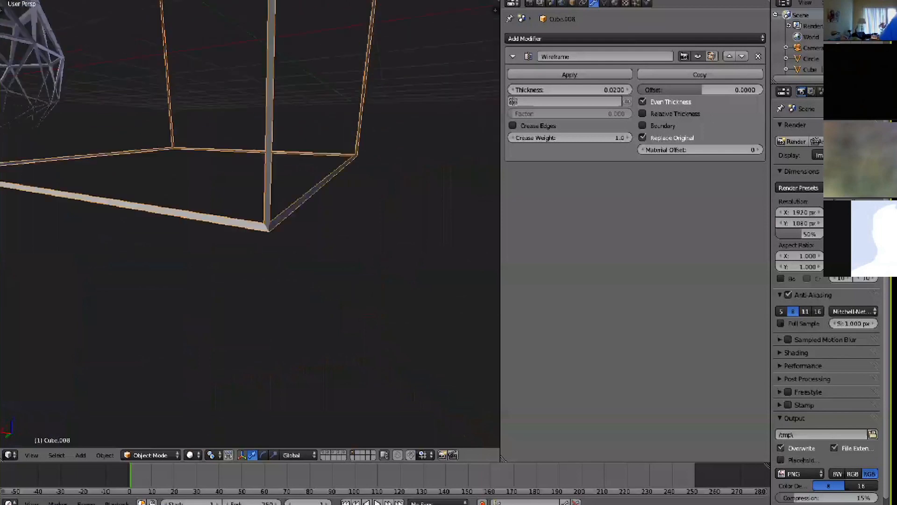
scroll(250, 224, "down", 2)
scroll(250, 224, "up", 4)
scroll(250, 224, "down", 1)
middle_click_drag(250, 225, 238, 197)
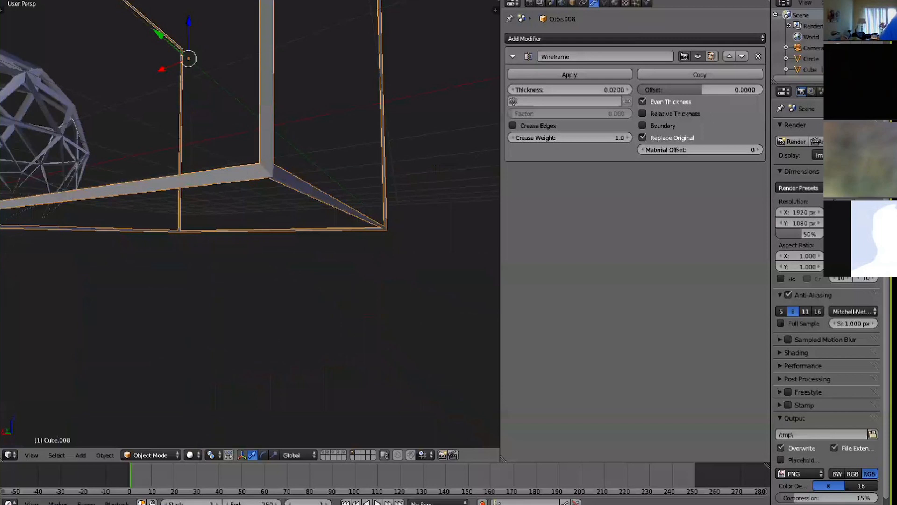
middle_click_drag(237, 197, 262, 197)
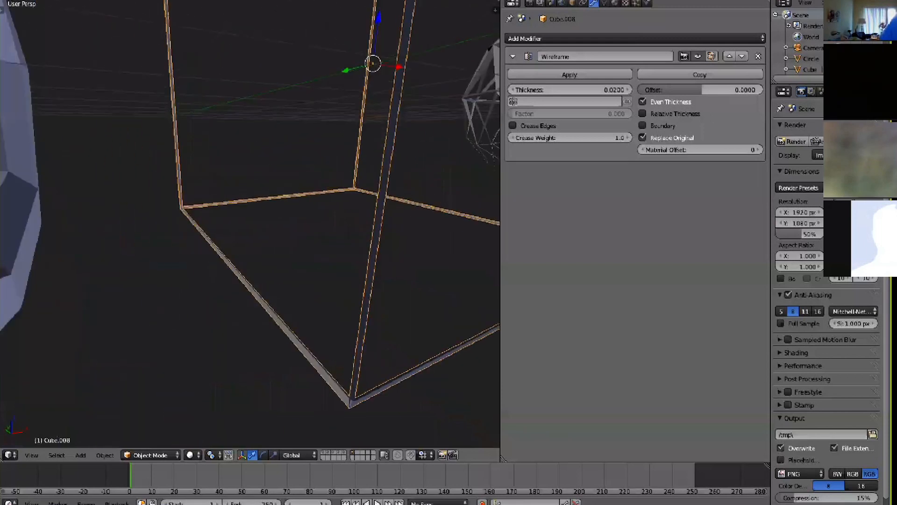
middle_click_drag(262, 159, 232, 321, "shift")
scroll(250, 225, "down", 3)
middle_click_drag(250, 224, 266, 244)
scroll(234, 239, "down", 1)
scroll(250, 224, "up", 3)
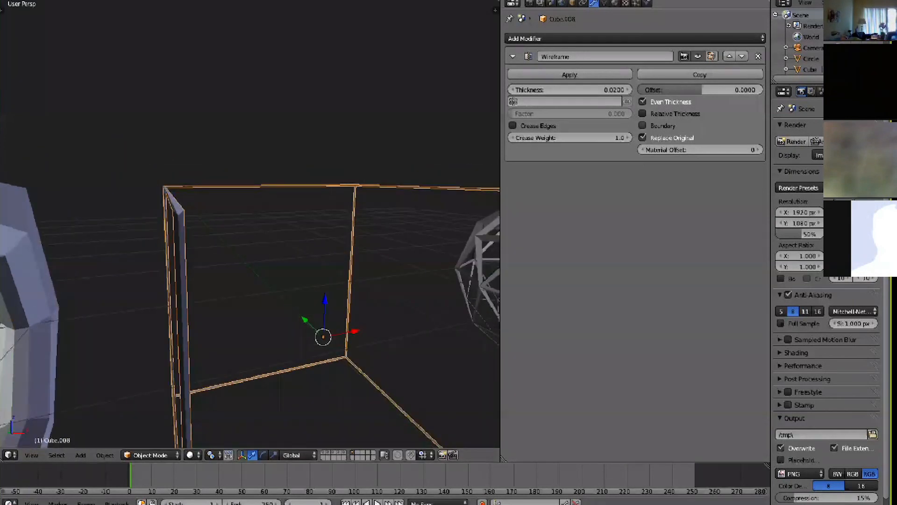
Switch the thin cube's Boundary option in the Wireframe modifier on and off, comparing the struts along the open edges.
left_click(643, 126)
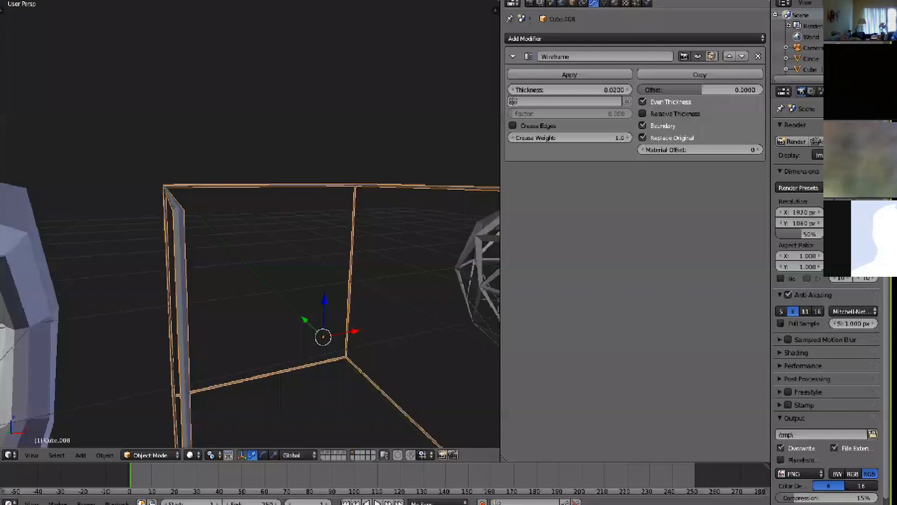
middle_click_drag(234, 234, 270, 216, "shift")
scroll(250, 224, "down", 3)
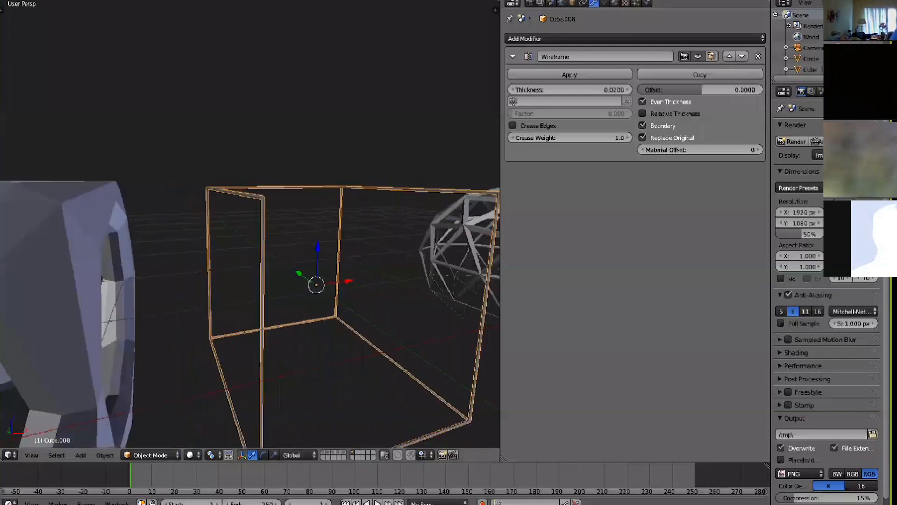
scroll(250, 224, "up", 3)
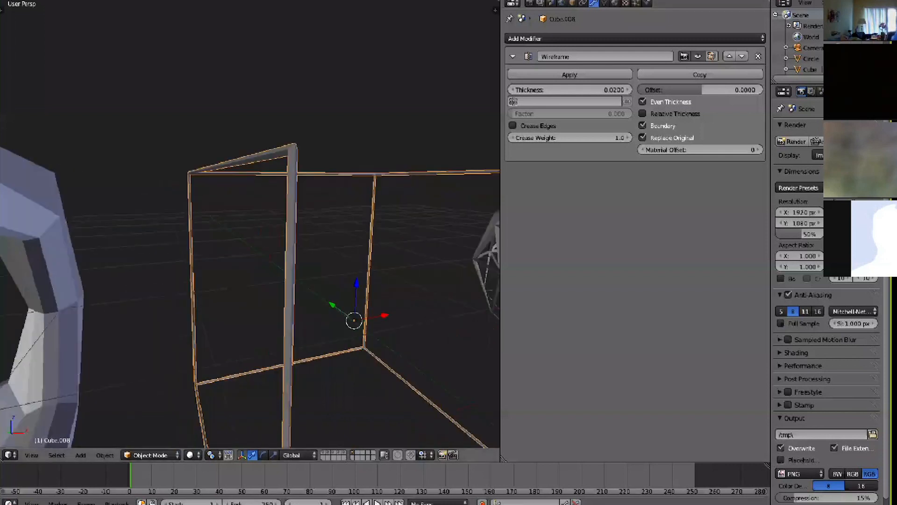
middle_click_drag(262, 234, 245, 234)
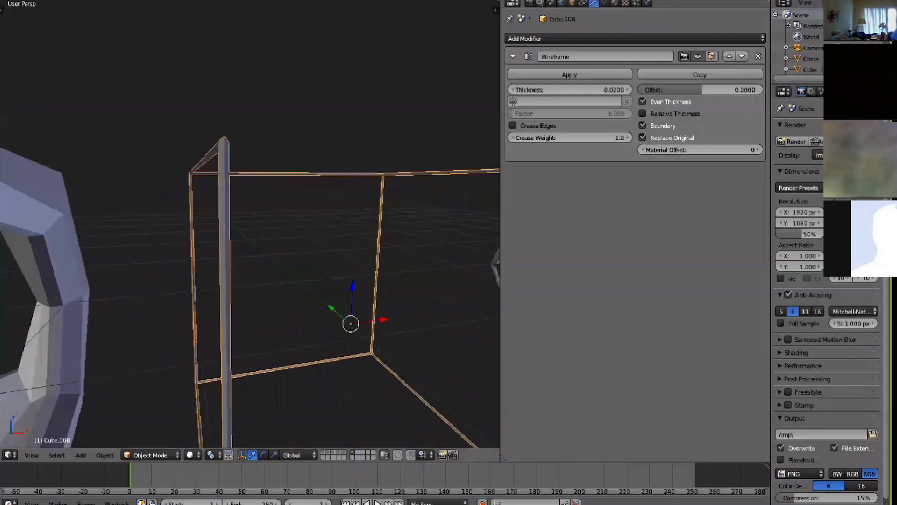
left_click(643, 126)
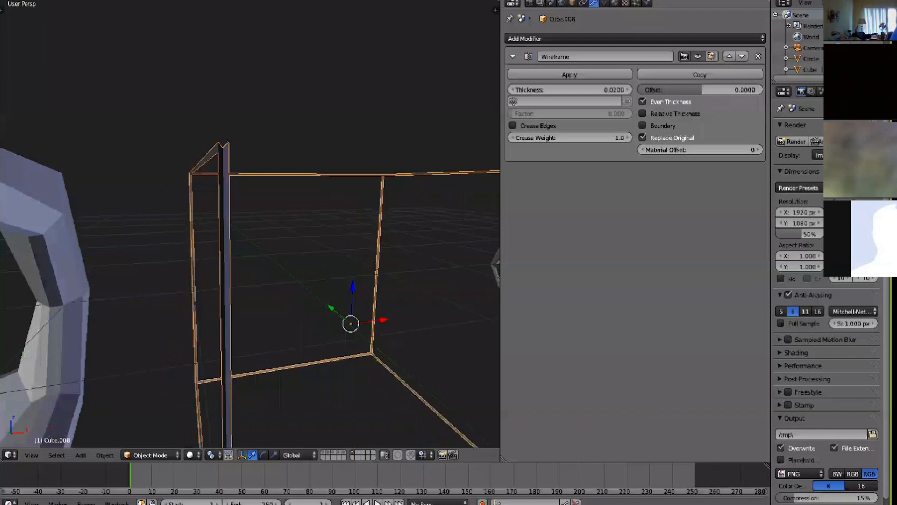
scroll(250, 224, "up", 2)
scroll(250, 224, "down", 3)
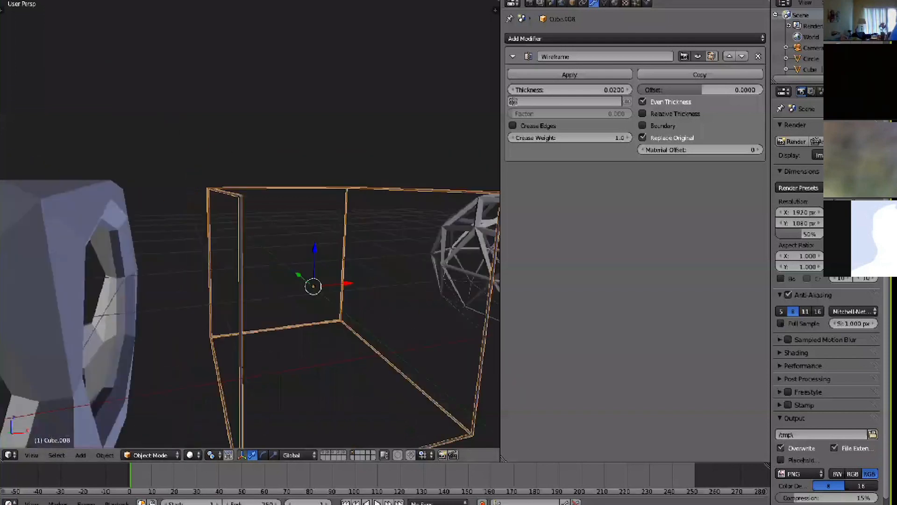
Select the icosphere, inspect its vertex weights and base mesh, then return to object mode and deselect everything.
middle_click_drag(280, 233, 96, 186)
middle_click_drag(250, 225, 286, 185)
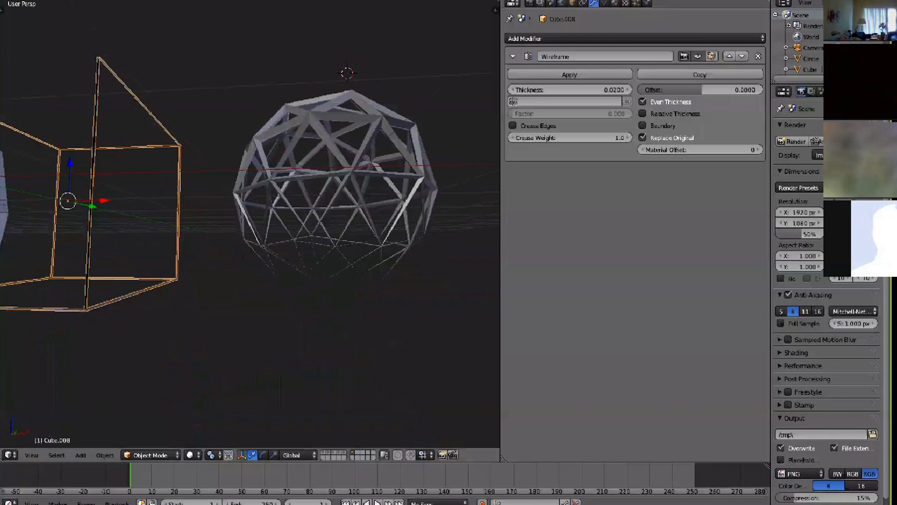
right_click(352, 145)
key("ctrl+Tab")
mouse_move(356, 150)
middle_mouse_down()
mouse_move(351, 166)
mouse_move(346, 160)
middle_mouse_up()
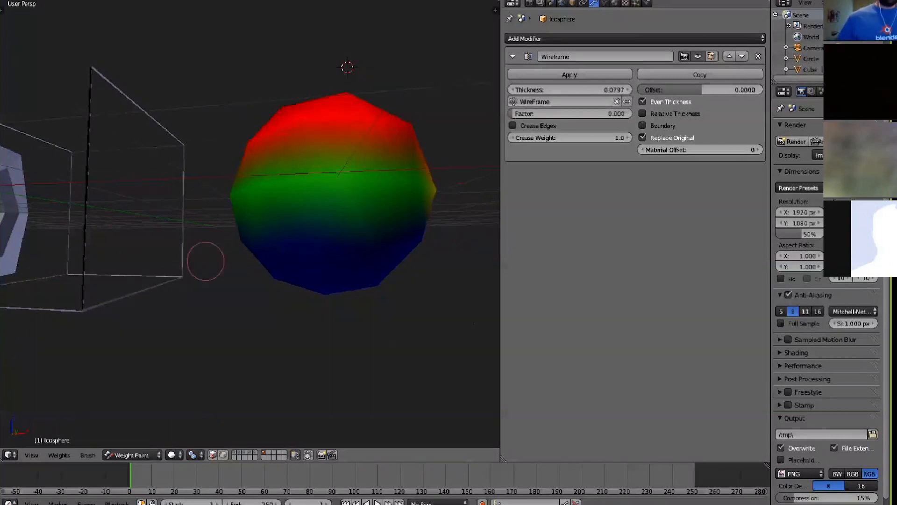
key("Tab")
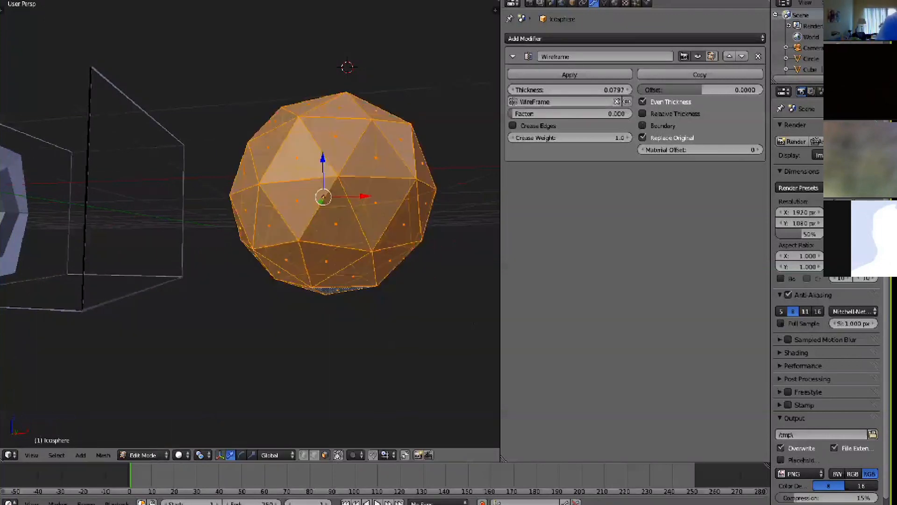
key("Tab")
key("ctrl+Tab")
middle_click_drag(325, 141, 301, 171)
key("a")
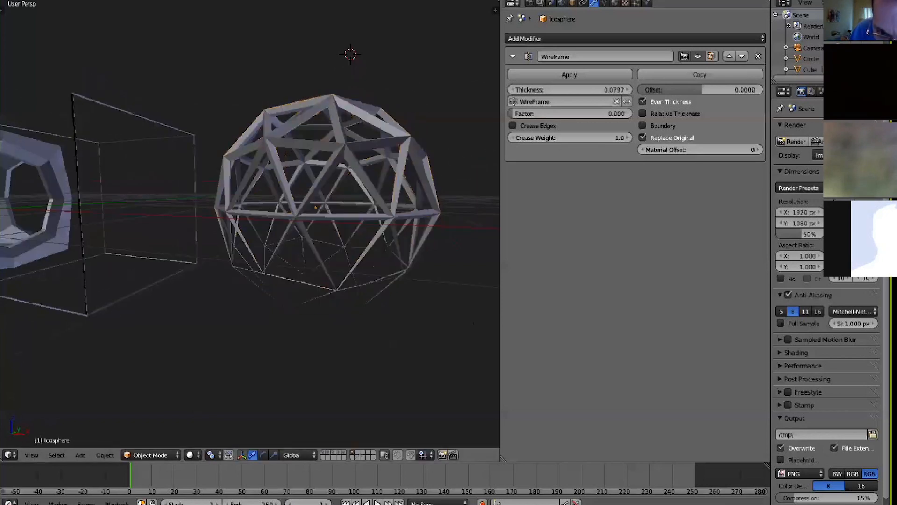
Select the thick wireframe cube and set its Subsurf viewport subdivisions to 2.
middle_click_drag(201, 196, 469, 211, "shift")
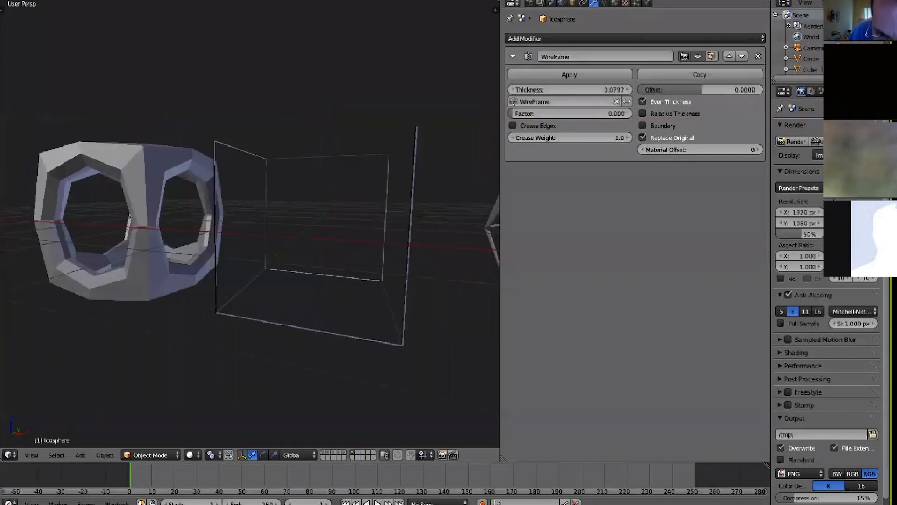
right_click(257, 194)
middle_click_drag(155, 222, 358, 206, "shift")
scroll(257, 194, "down", 2)
scroll(257, 194, "up", 3)
left_click(628, 233)
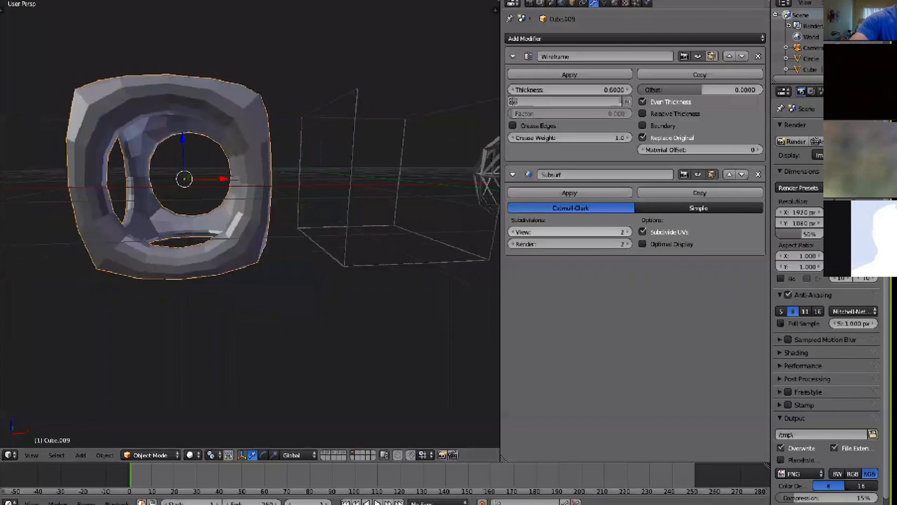
Enable Crease Edges in the thick cube's Wireframe modifier and inspect the frame from several sides.
middle_click_drag(281, 201, 191, 239)
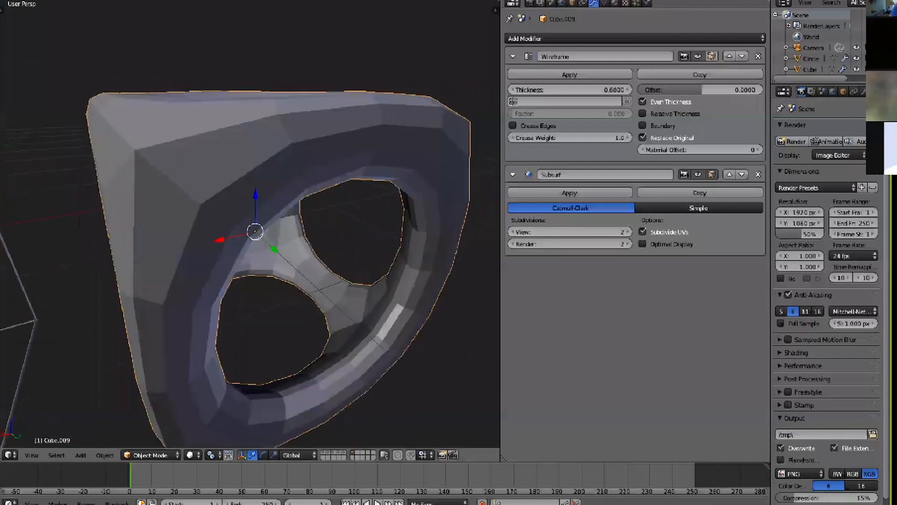
scroll(250, 224, "up", 2)
scroll(250, 224, "down", 4)
middle_click_drag(250, 224, 196, 191)
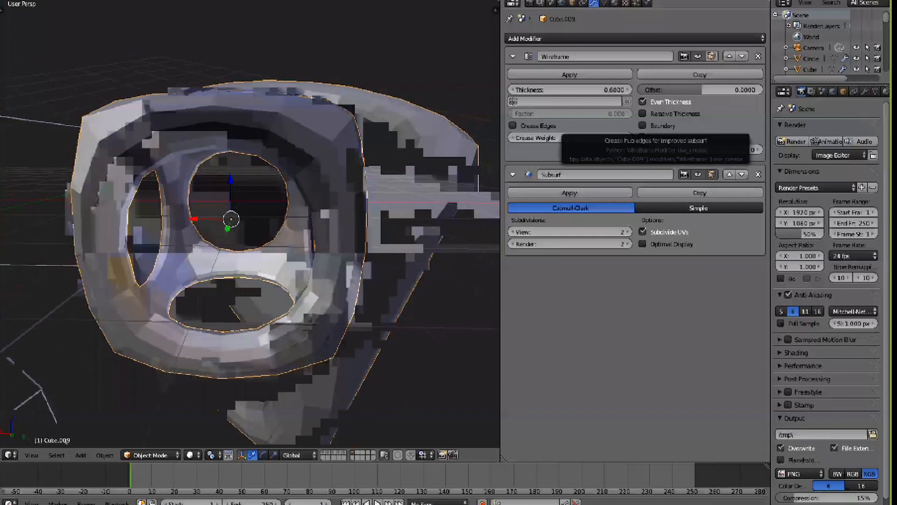
left_click(513, 126)
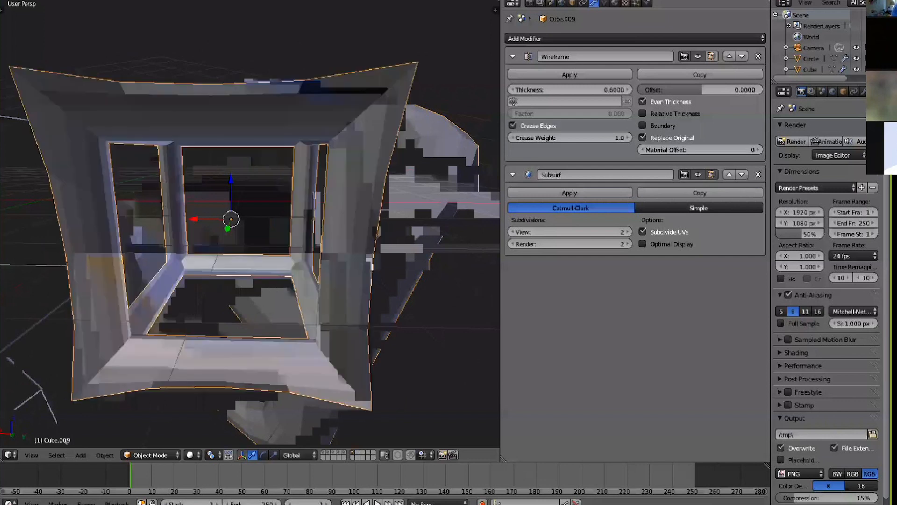
middle_click_drag(327, 210, 294, 220)
mouse_move(572, 138)
left_mouse_down()
mouse_move(519, 138)
mouse_move(573, 138)
left_mouse_up()
scroll(250, 224, "up", 1)
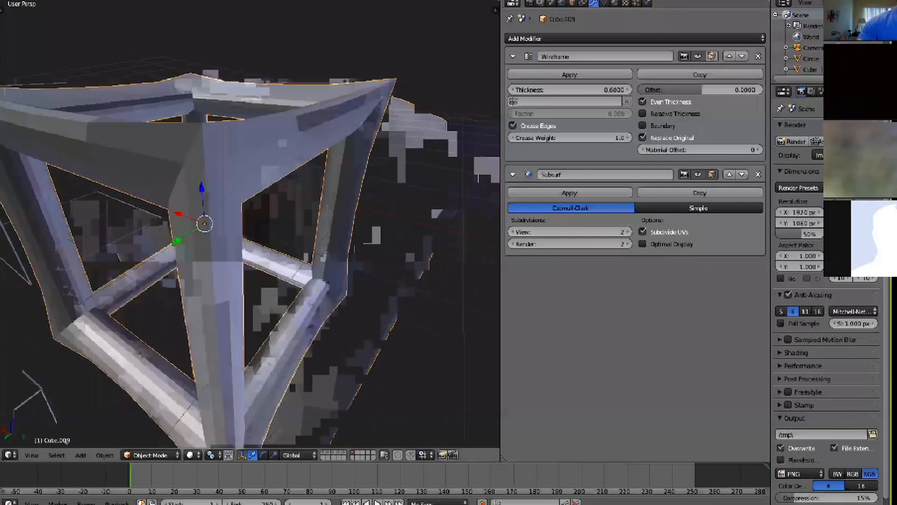
scroll(250, 224, "down", 4)
middle_click_drag(250, 224, 357, 183)
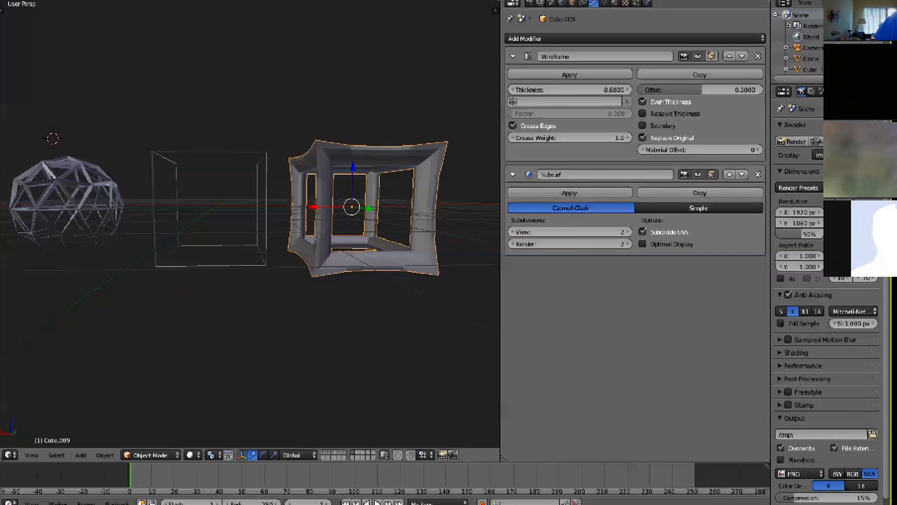
Collapse the thick cube's Wireframe and Subsurf modifier settings and widen the properties area.
left_click(513, 57)
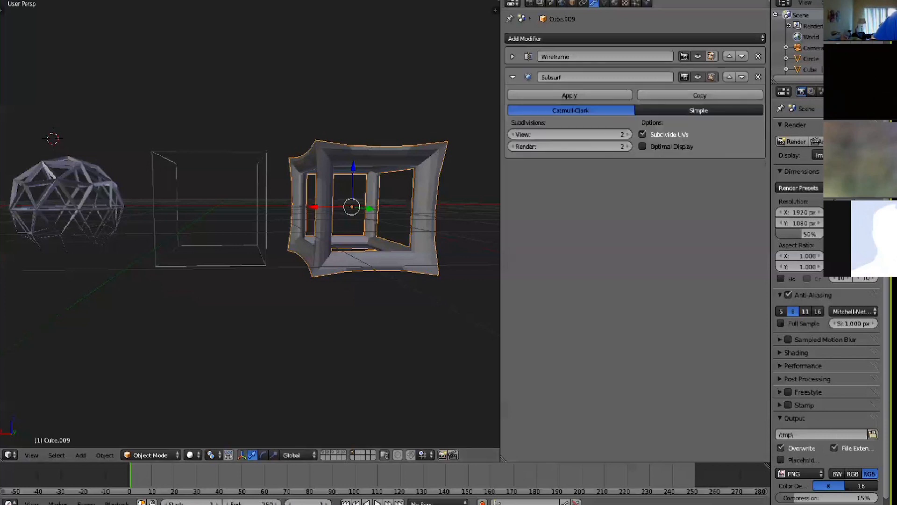
left_click(512, 77)
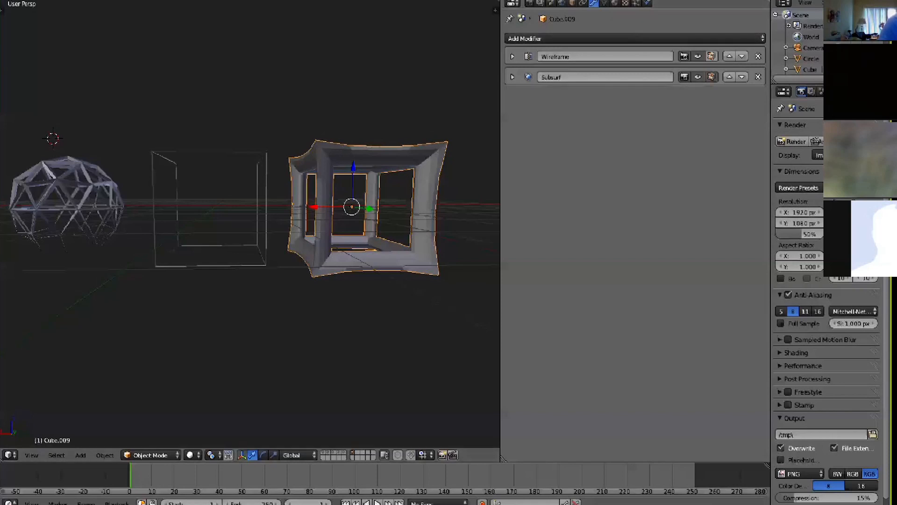
left_click_drag(501, 280, 456, 280)
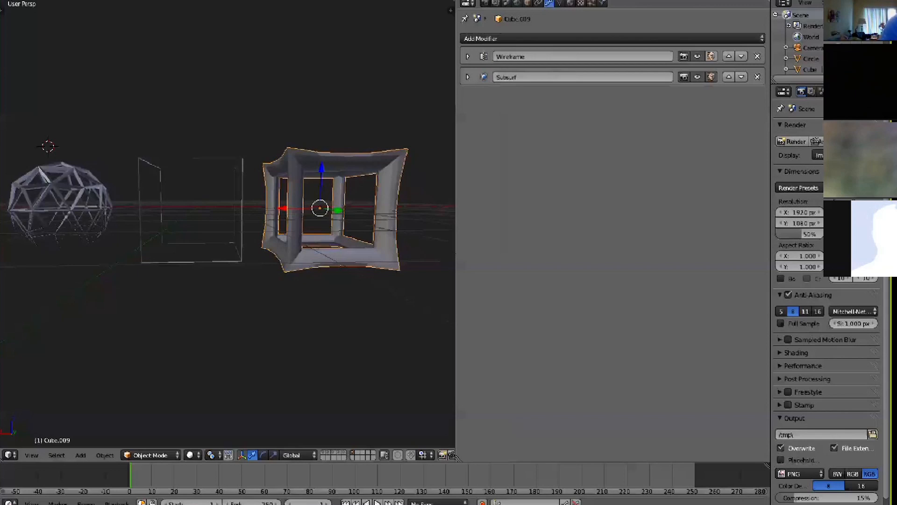
middle_click_drag(299, 224, 257, 241)
left_click(528, 39)
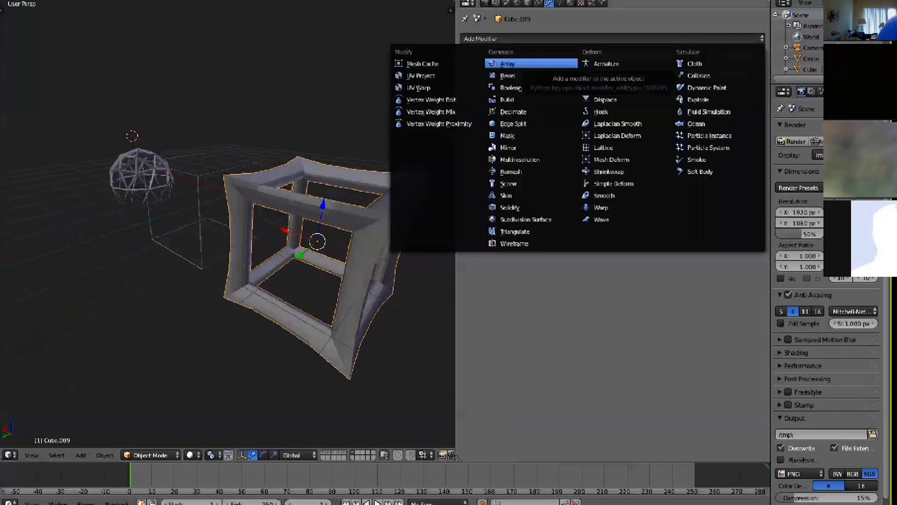
middle_click_drag(299, 261, 279, 277)
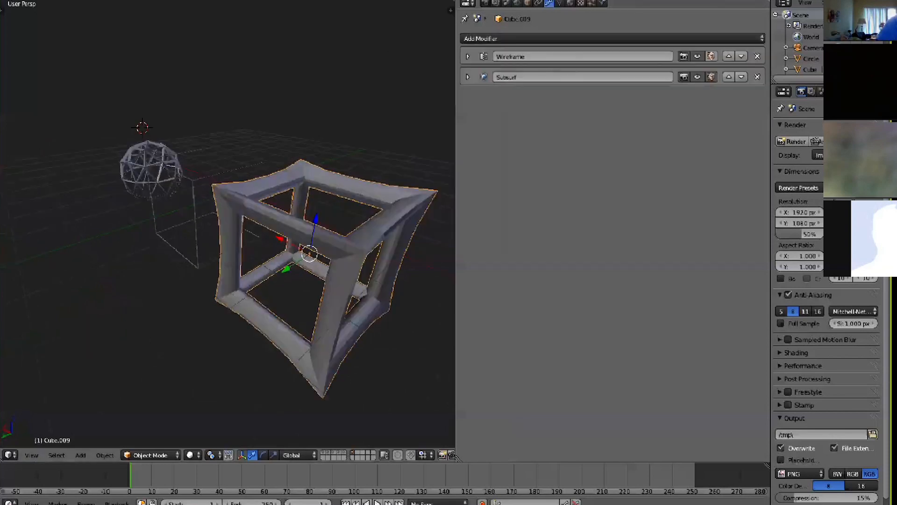
left_click(533, 39)
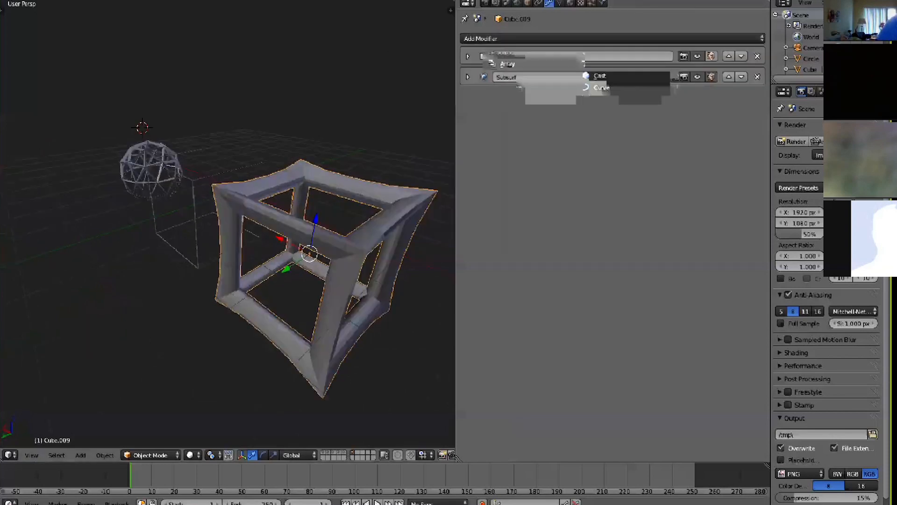
middle_click_drag(308, 252, 299, 264)
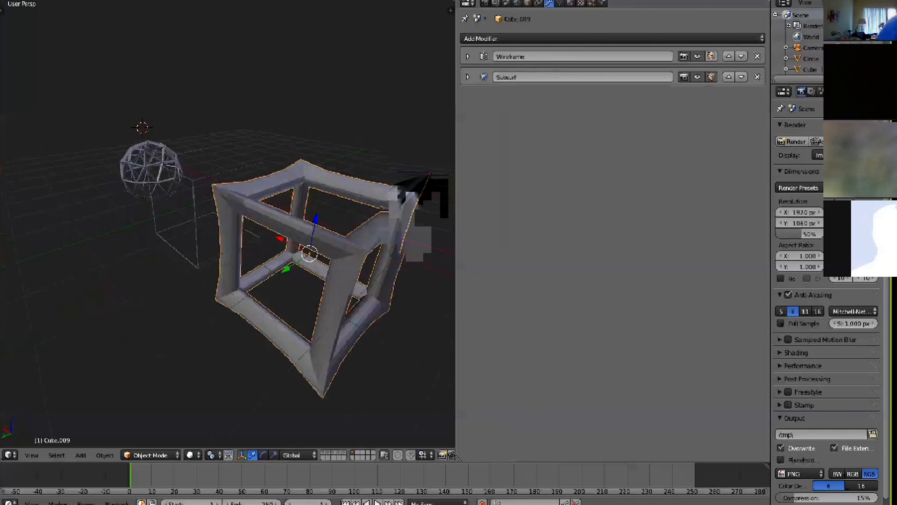
middle_click_drag(299, 264, 316, 250)
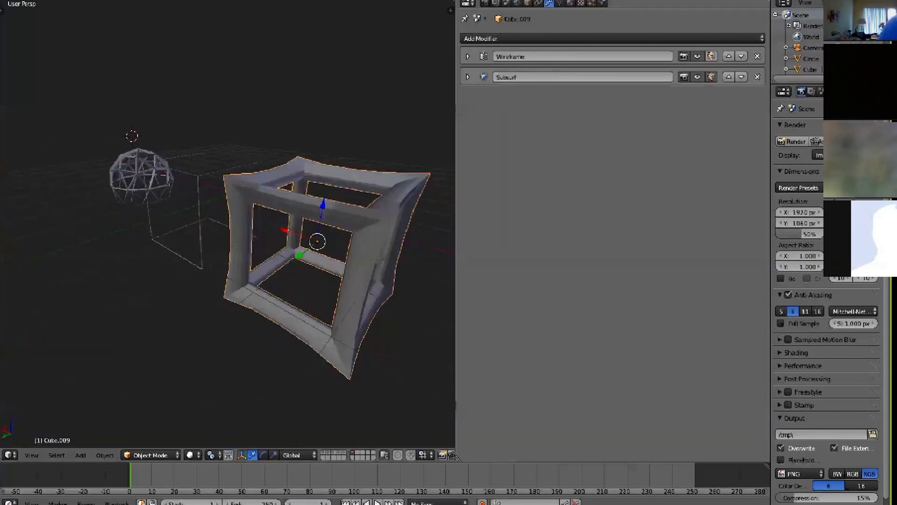